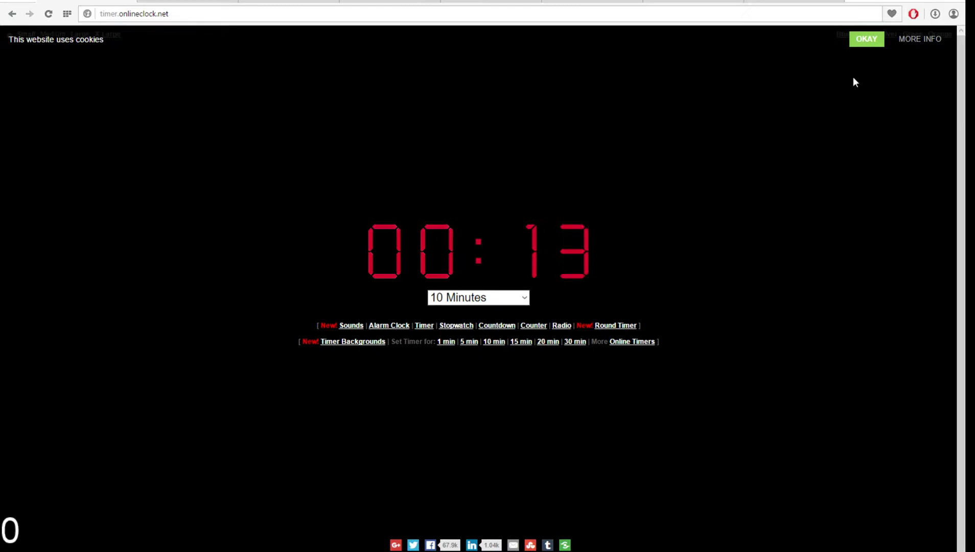
Switch to Spotify, lower the playback volume and jump to about 2:39 in Modern Organ Ballad.
{"action": "left_click", "coordinate": [787, 1]}
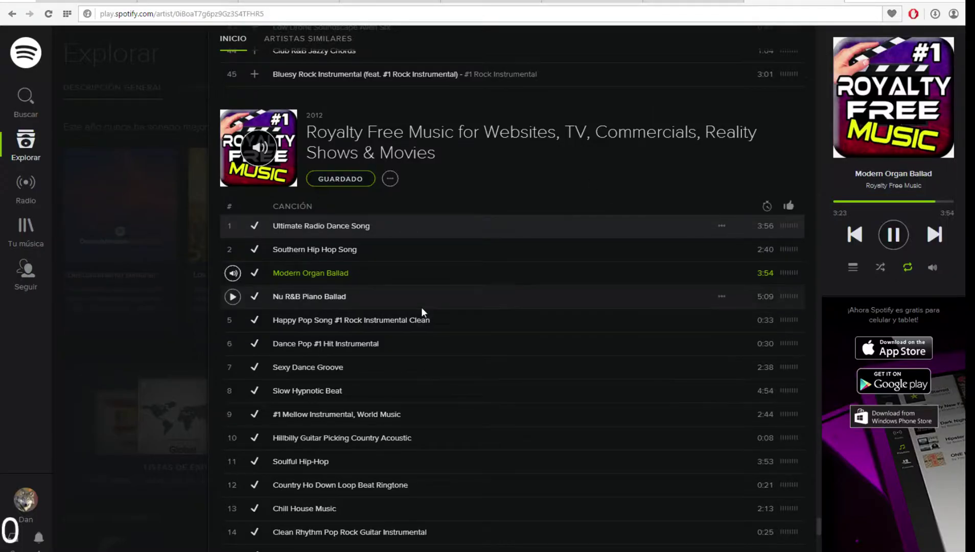
{"action": "left_click", "coordinate": [888, 202]}
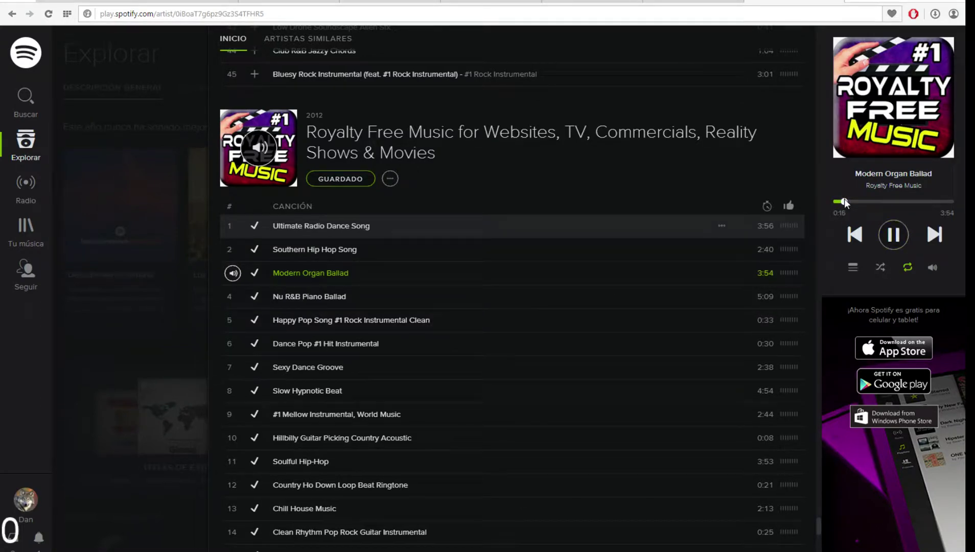
{"action": "mouse_move", "coordinate": [931, 267]}
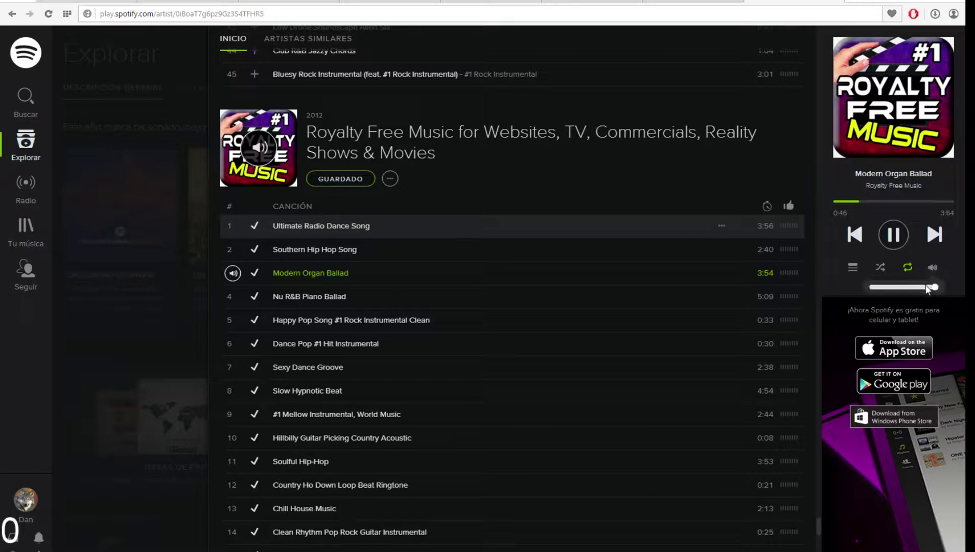
{"action": "left_click_drag", "start_coordinate": [934, 287], "coordinate": [877, 288]}
{"action": "left_click", "coordinate": [912, 201]}
{"action": "left_click", "coordinate": [892, 2]}
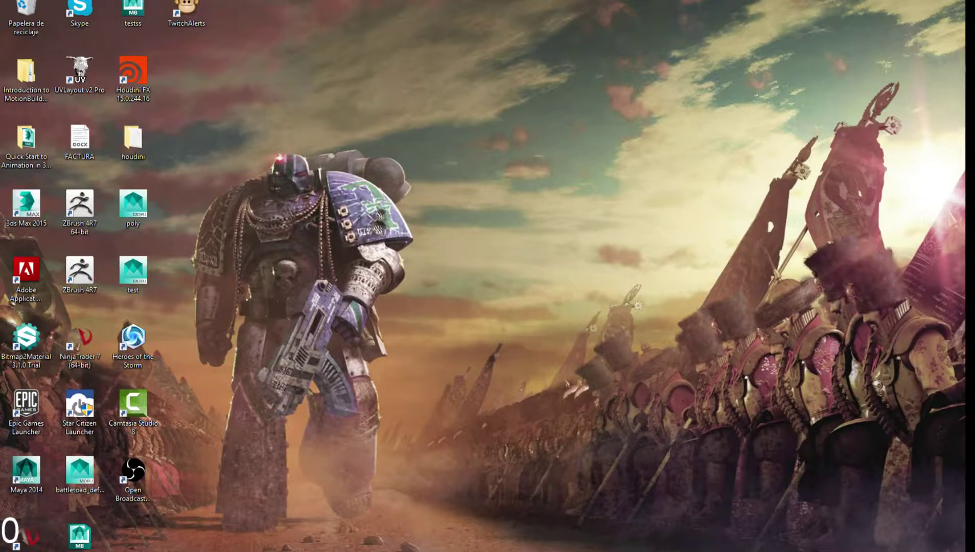
Return to the browser and look at the drawn seven-pose run cycle reference image.
{"action": "left_click", "coordinate": [522, 551]}
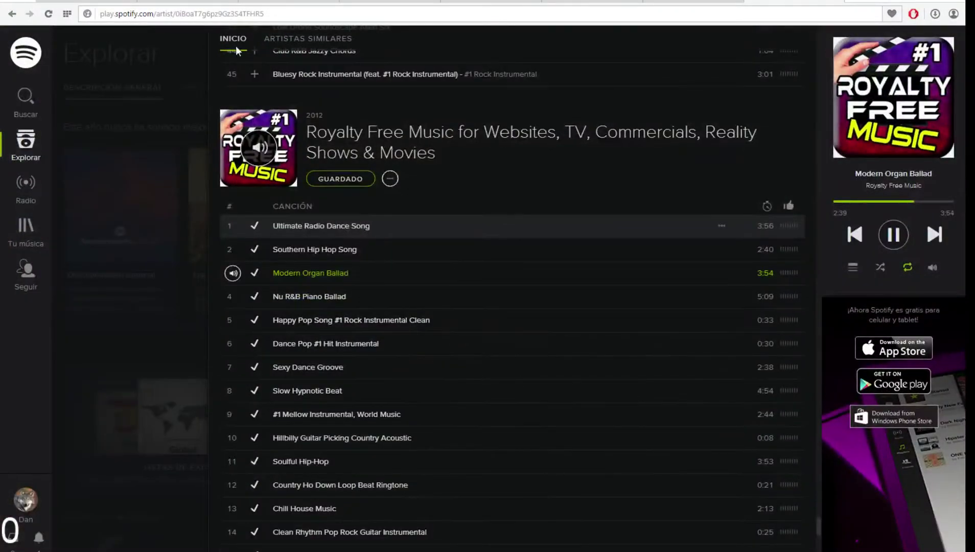
{"action": "left_click", "coordinate": [116, 1]}
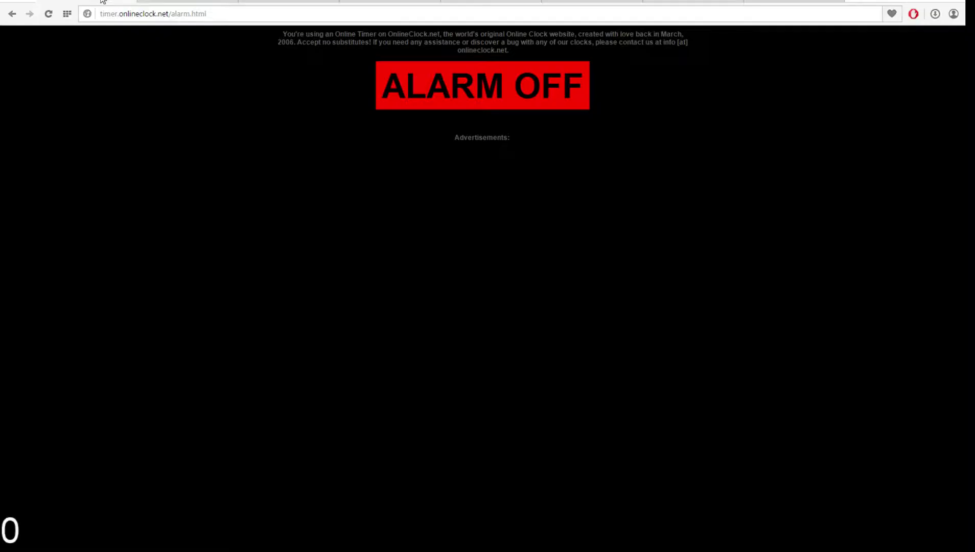
{"action": "left_click", "coordinate": [129, 0]}
{"action": "left_click", "coordinate": [296, 1]}
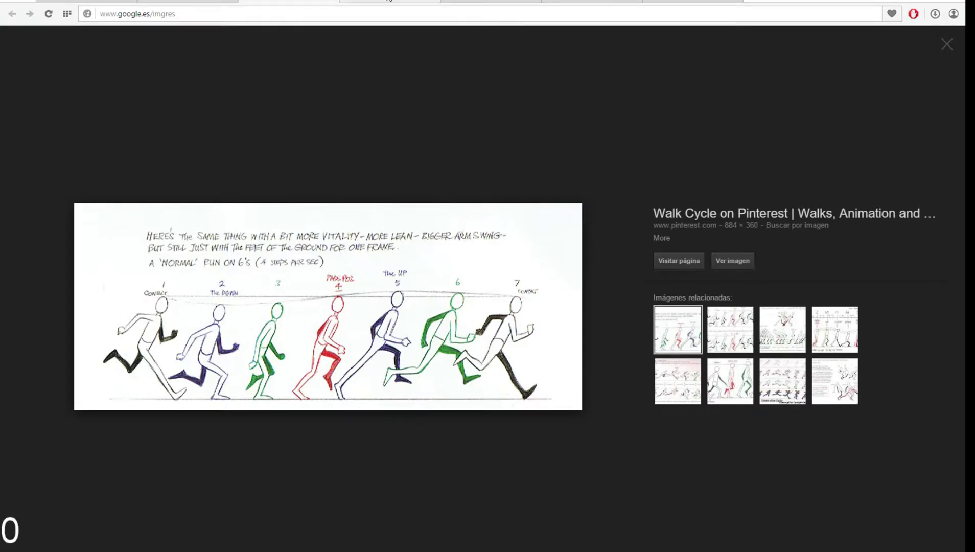
{"action": "left_click", "coordinate": [892, 1]}
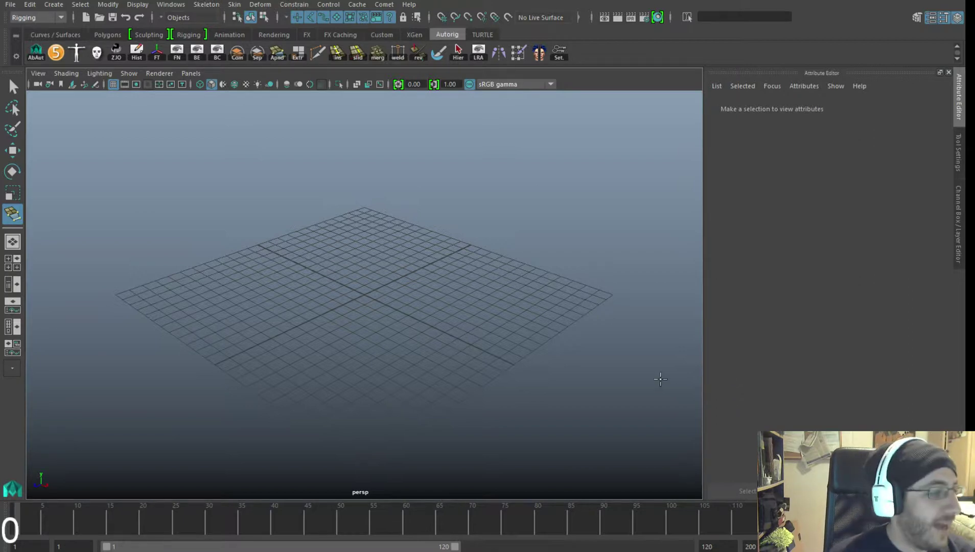
Switch to the Rhino House browser window and look over the site's home page.
{"action": "mouse_move", "coordinate": [437, 551]}
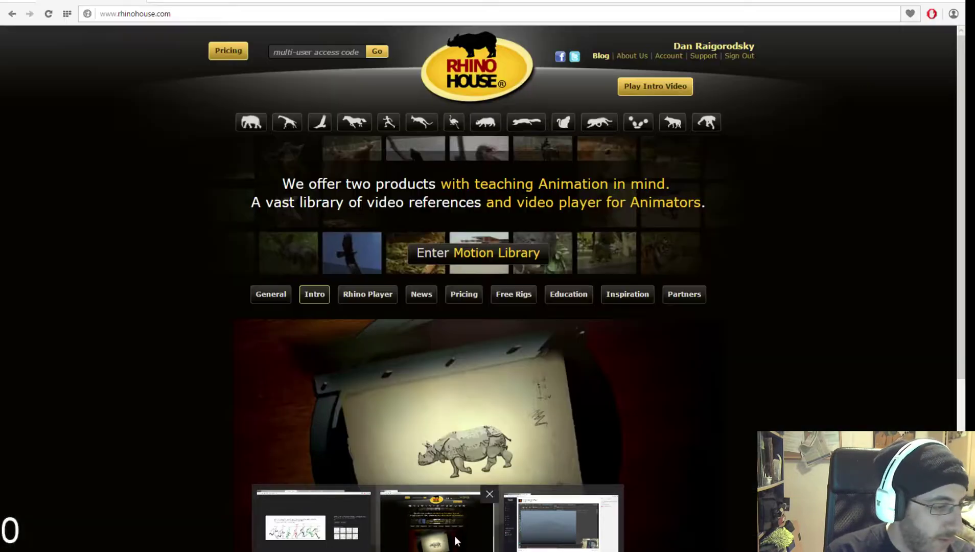
{"action": "left_click", "coordinate": [454, 535]}
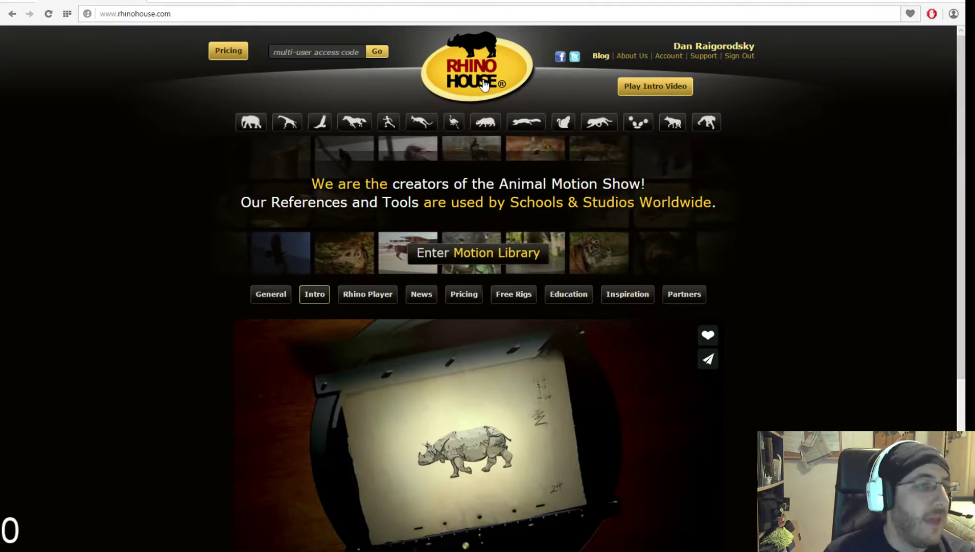
{"action": "scroll", "coordinate": [371, 219], "scroll_direction": "down", "scroll_amount": 6}
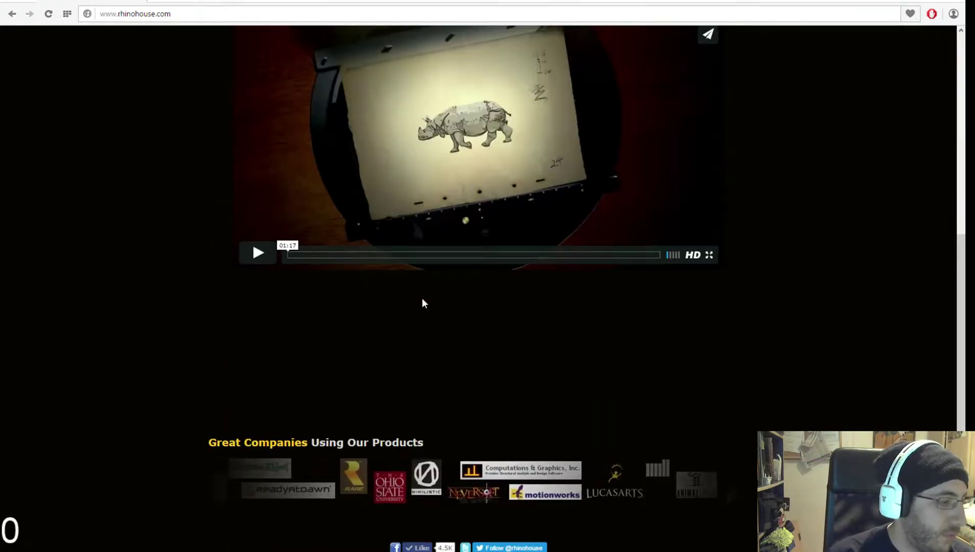
{"action": "scroll", "coordinate": [465, 353], "scroll_direction": "up", "scroll_amount": 6}
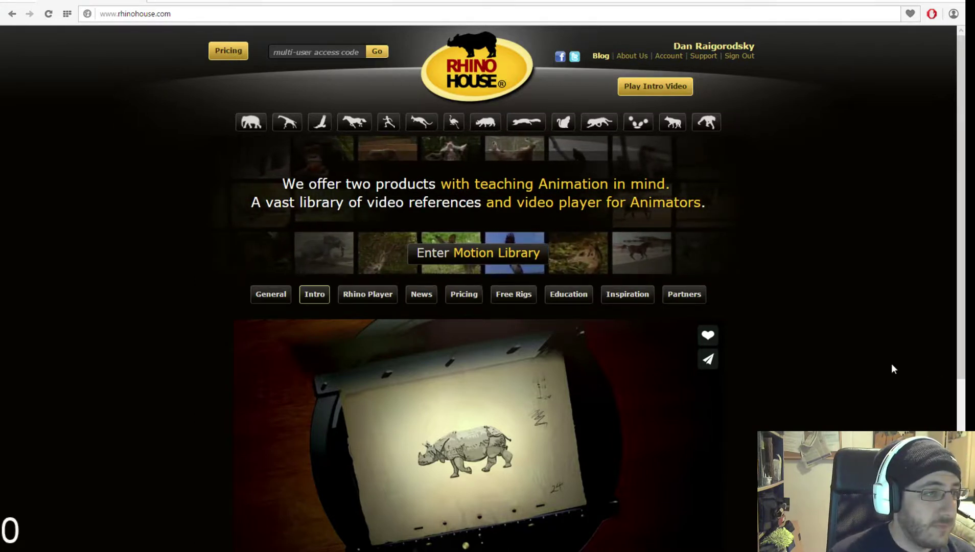
{"action": "scroll", "coordinate": [650, 331], "scroll_direction": "down", "scroll_amount": 1}
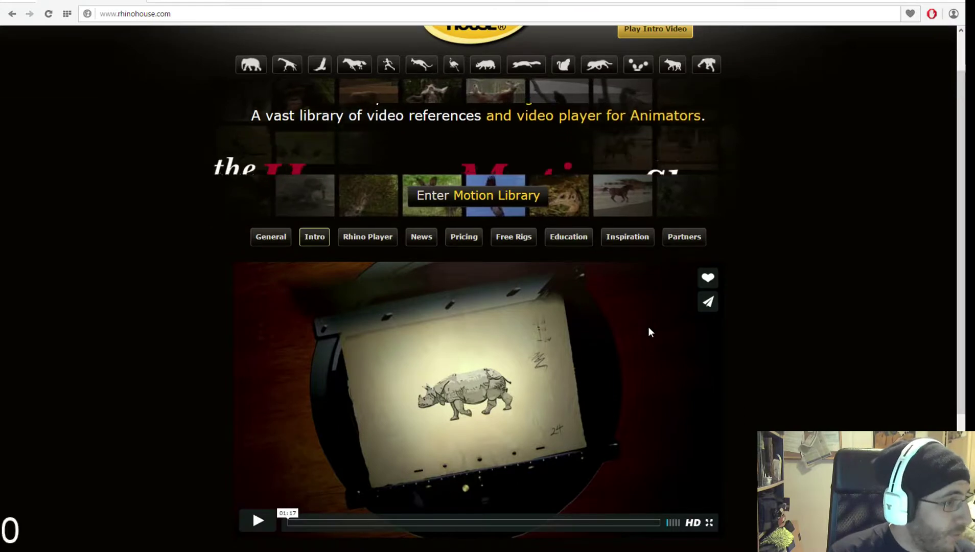
{"action": "scroll", "coordinate": [649, 330], "scroll_direction": "up", "scroll_amount": 1}
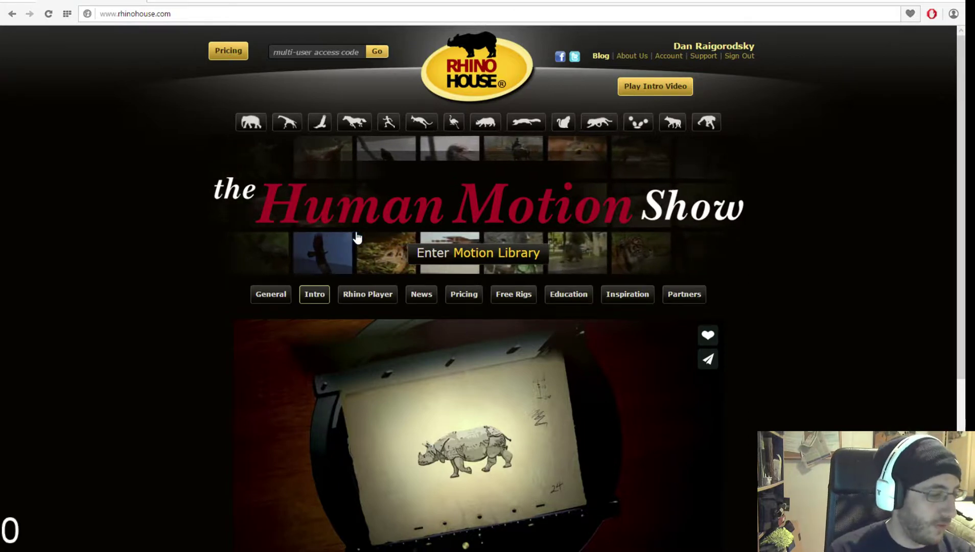
Open clip 5 from the Motion Library's Human, Female, Locomotion, Run, Standard category in the video player.
{"action": "left_click", "coordinate": [389, 129]}
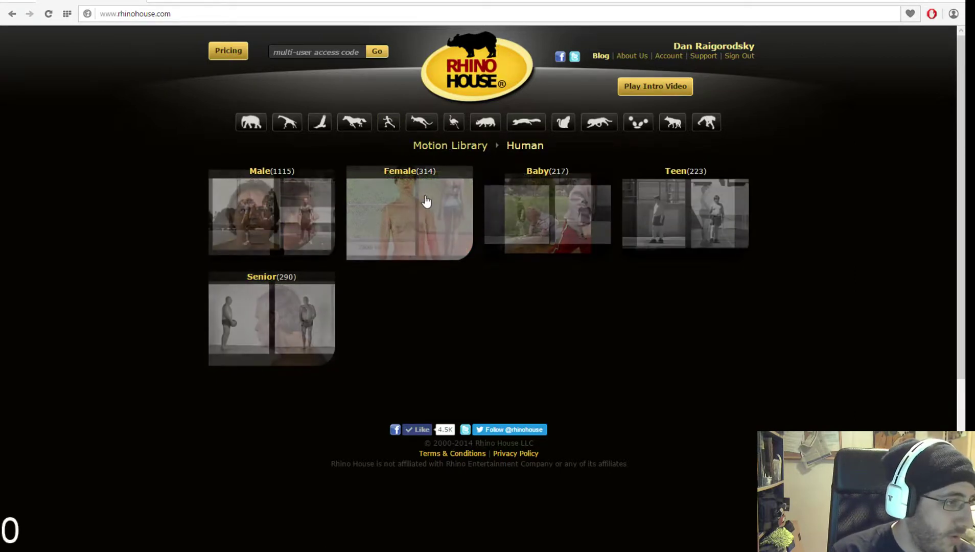
{"action": "left_click", "coordinate": [397, 210]}
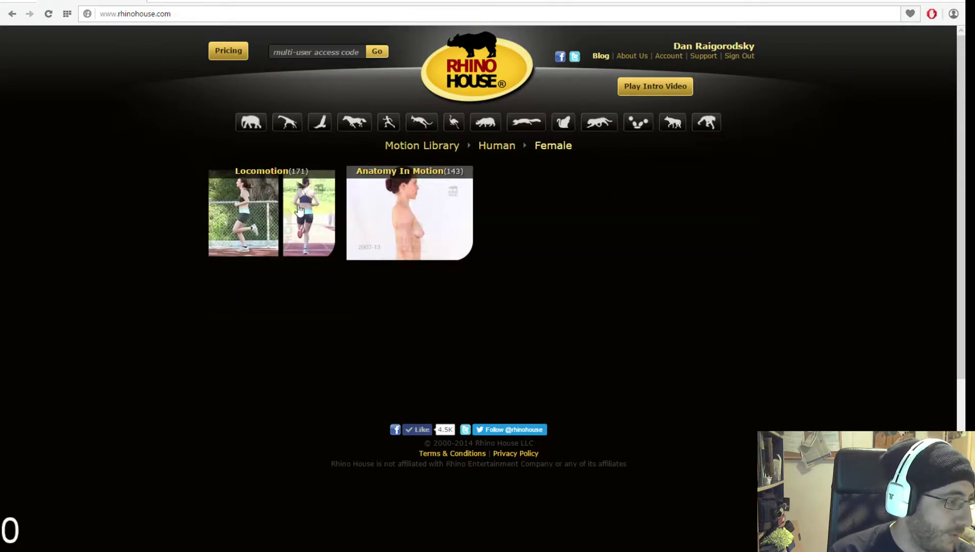
{"action": "left_click", "coordinate": [313, 197]}
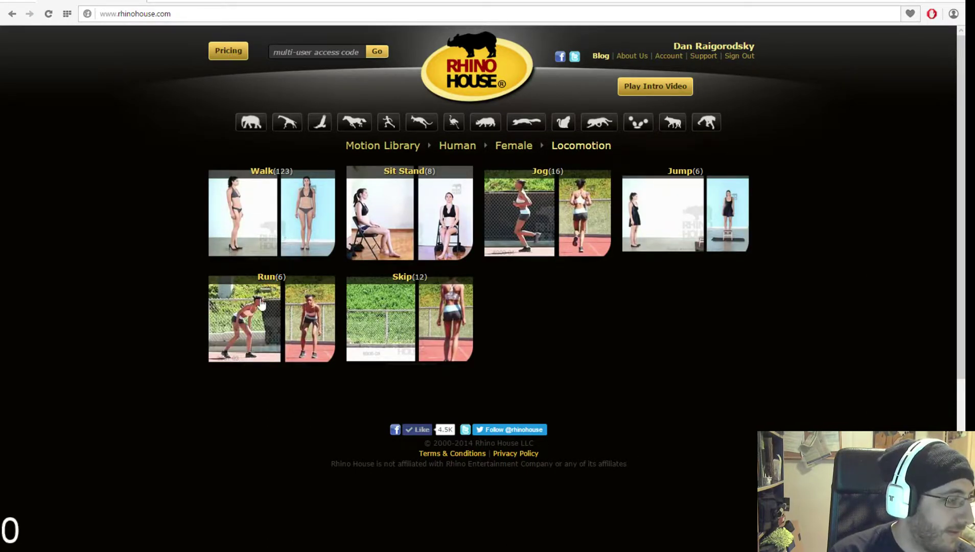
{"action": "left_click", "coordinate": [245, 299]}
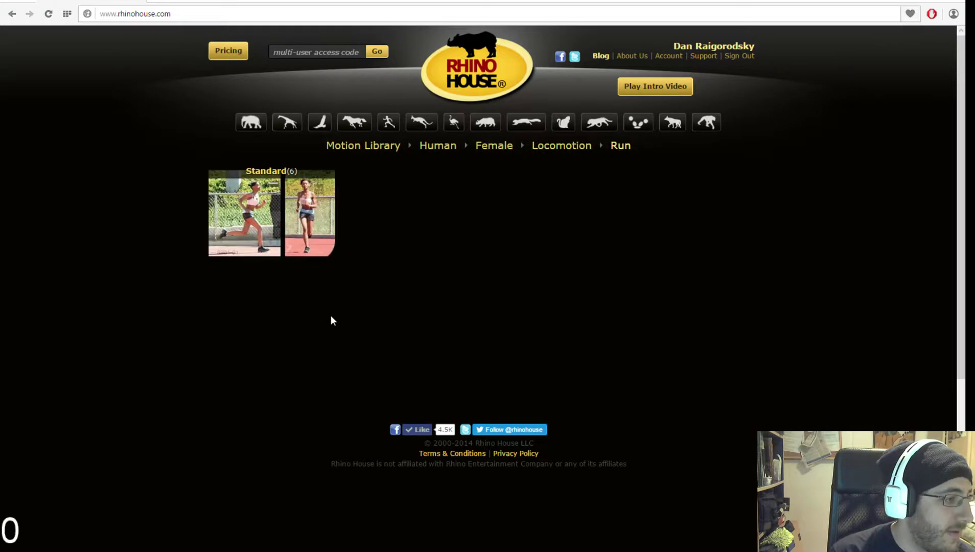
{"action": "left_click", "coordinate": [325, 214]}
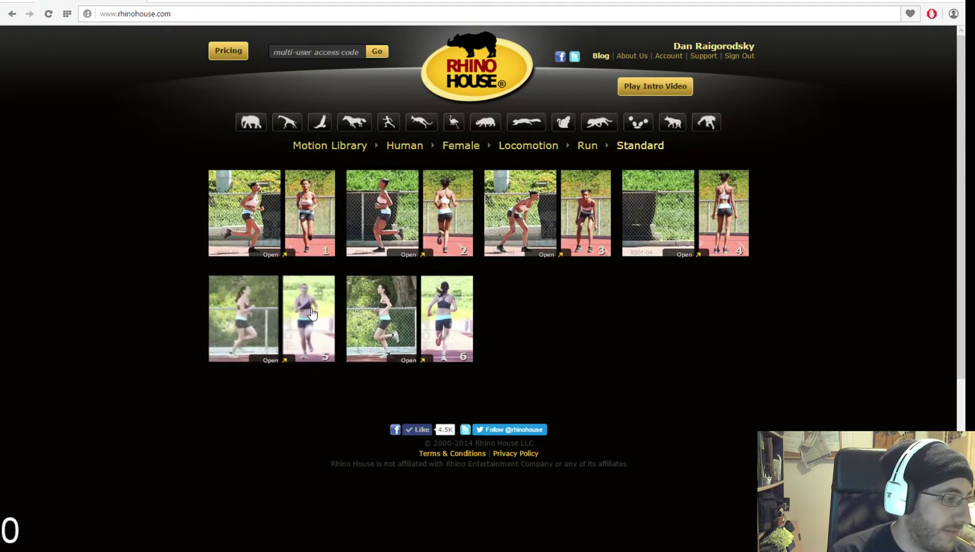
{"action": "left_click", "coordinate": [281, 327]}
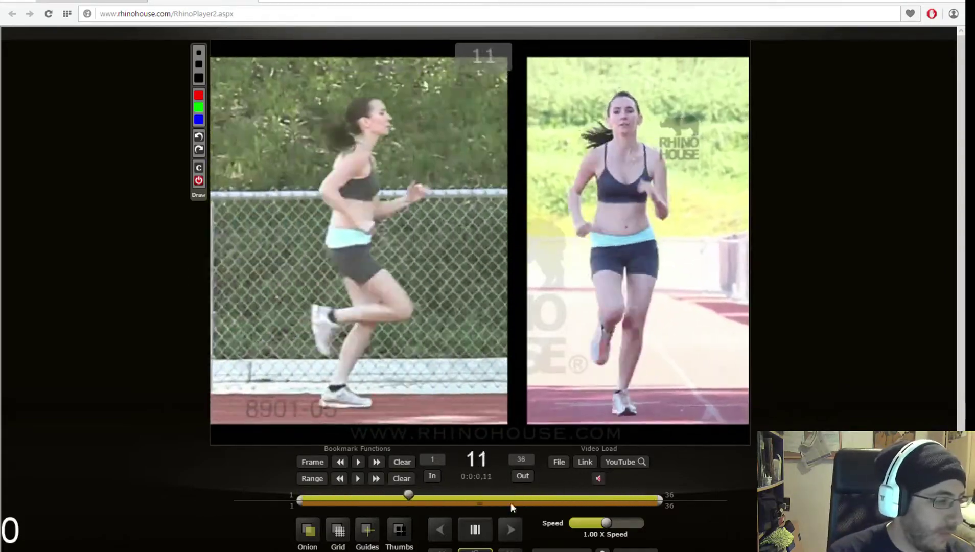
Pause the running clip, scrub to frame 9 and examine the poses frame by frame up to frame 26.
{"action": "left_click", "coordinate": [483, 533]}
{"action": "left_click_drag", "start_coordinate": [530, 492], "coordinate": [383, 493]}
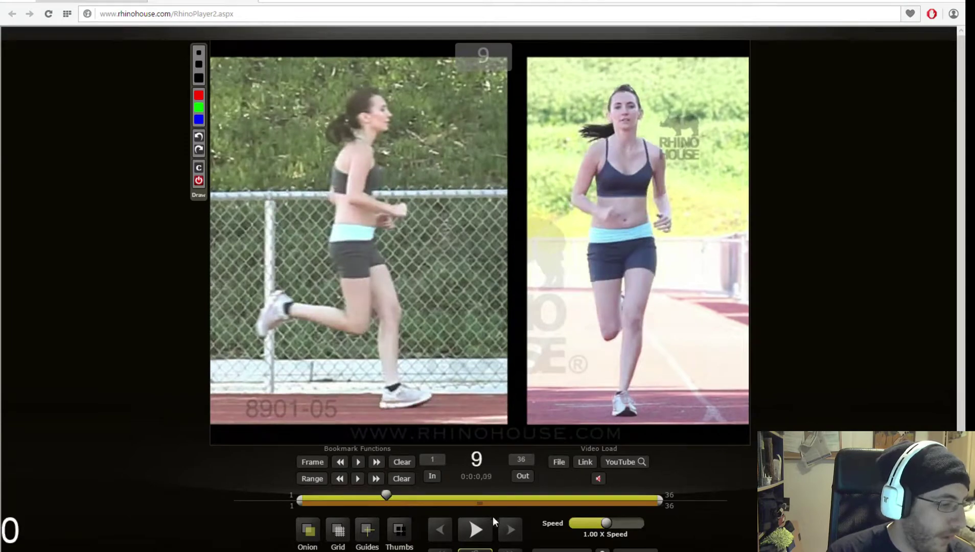
{"action": "left_click", "coordinate": [506, 527]}
{"action": "left_click", "coordinate": [507, 530]}
{"action": "left_click", "coordinate": [507, 530]}
{"action": "left_click", "coordinate": [506, 527]}
{"action": "left_click", "coordinate": [506, 528]}
{"action": "left_click", "coordinate": [506, 527]}
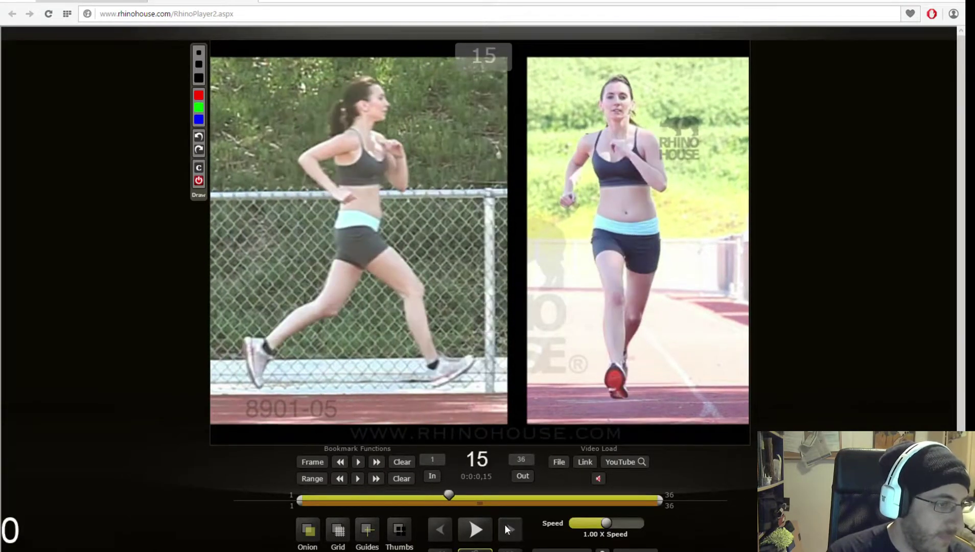
{"action": "left_click", "coordinate": [506, 528]}
{"action": "left_click", "coordinate": [506, 528]}
{"action": "left_click", "coordinate": [506, 528]}
{"action": "left_click", "coordinate": [506, 527]}
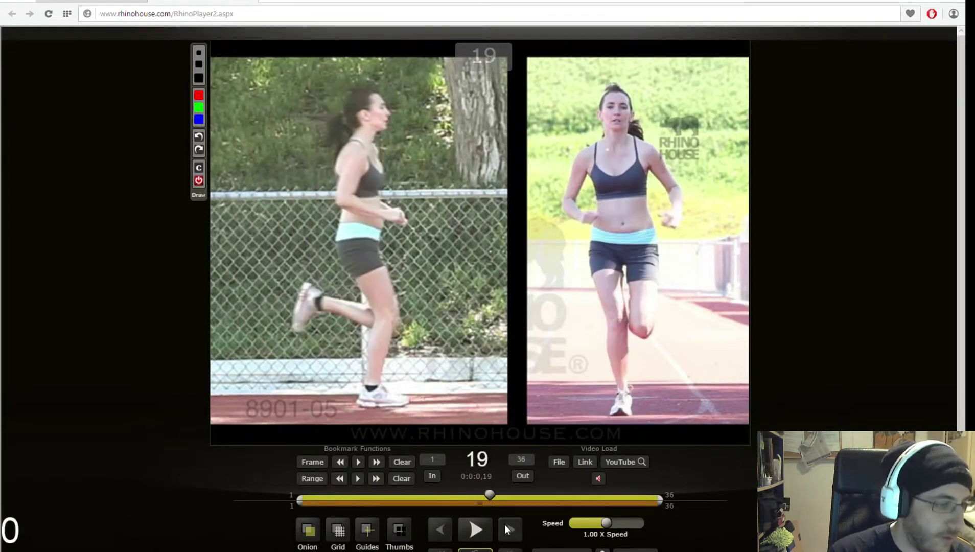
{"action": "left_click", "coordinate": [506, 527]}
{"action": "left_click", "coordinate": [506, 528]}
{"action": "left_click", "coordinate": [506, 527]}
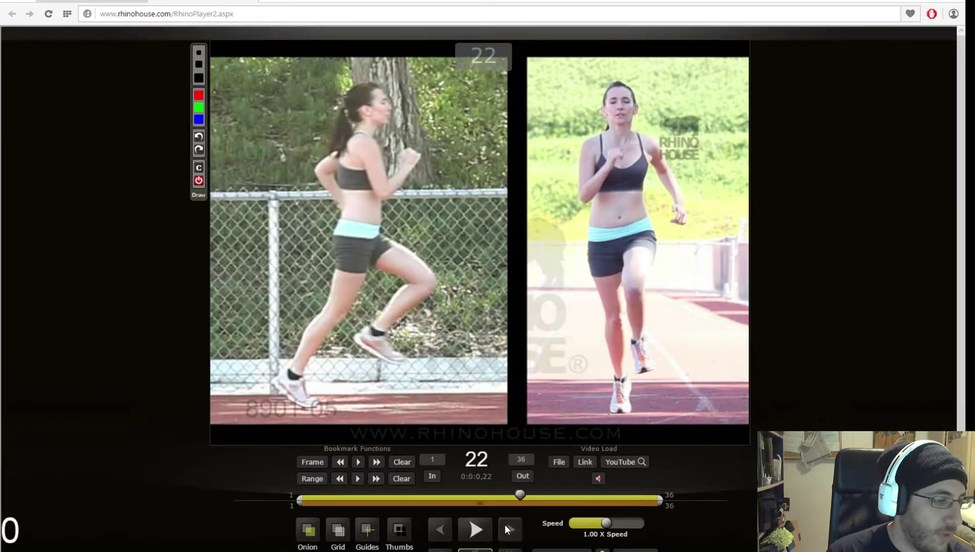
{"action": "left_click", "coordinate": [506, 527]}
{"action": "left_click", "coordinate": [506, 527]}
{"action": "left_click", "coordinate": [506, 527]}
{"action": "left_click", "coordinate": [506, 528]}
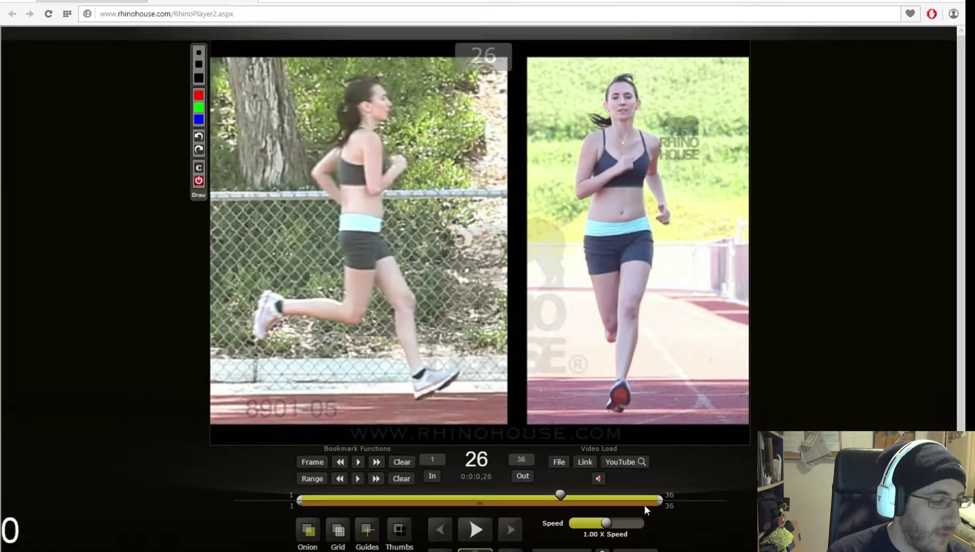
Scrub the running clip to frame 35 and back to frame 26 to compare the stride poses.
{"action": "mouse_move", "coordinate": [657, 499]}
{"action": "left_mouse_down"}
{"action": "mouse_move", "coordinate": [619, 499]}
{"action": "mouse_move", "coordinate": [665, 500]}
{"action": "mouse_move", "coordinate": [644, 499]}
{"action": "left_mouse_up"}
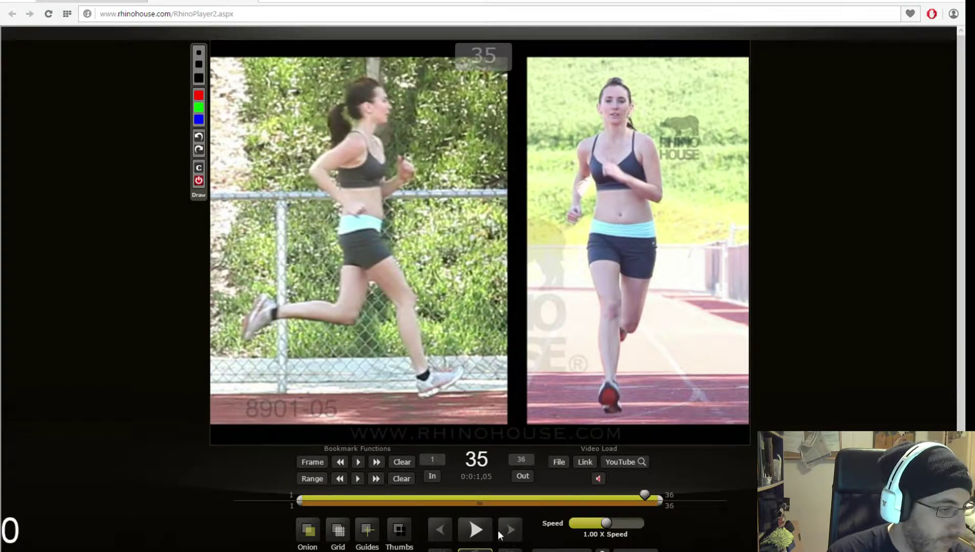
{"action": "left_click", "coordinate": [433, 461]}
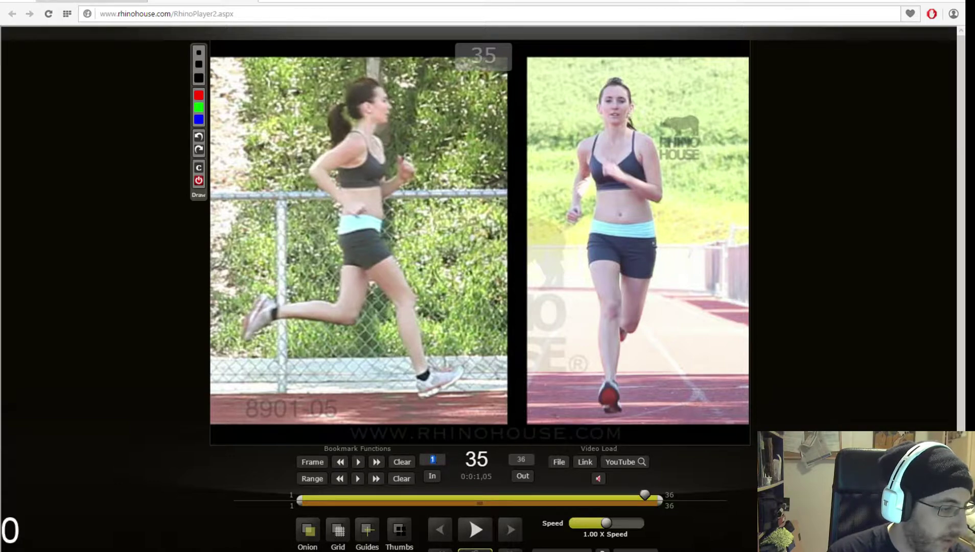
{"action": "left_click_drag", "start_coordinate": [646, 495], "coordinate": [552, 491]}
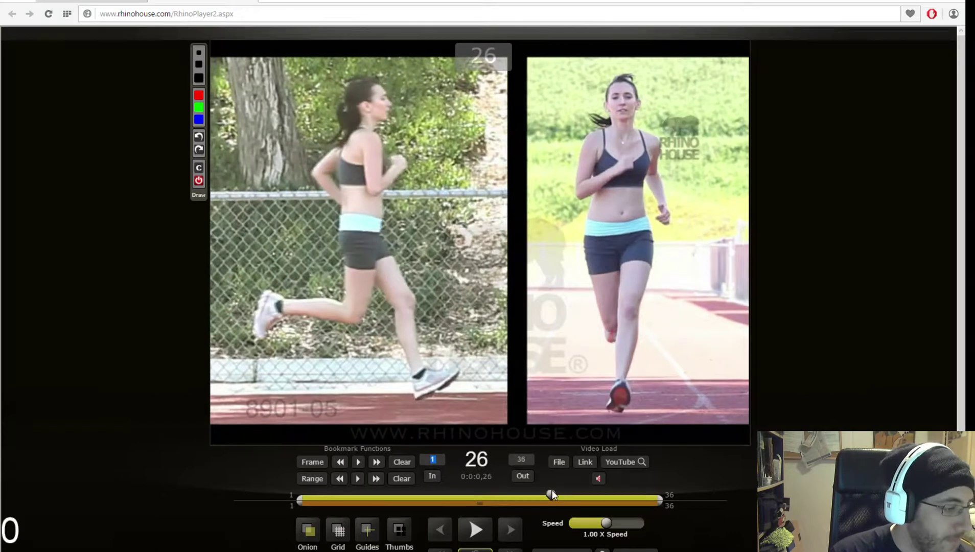
Turn on onion skinning at frame 26 and advance frame by frame to frame 31 to compare the overlaid poses.
{"action": "left_click", "coordinate": [311, 532]}
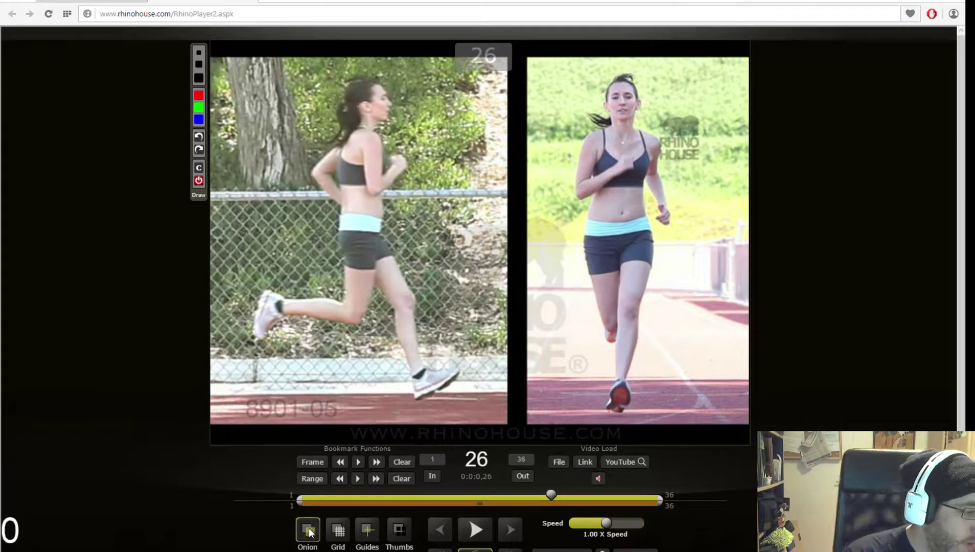
{"action": "left_click", "coordinate": [509, 529]}
{"action": "left_click", "coordinate": [510, 529]}
{"action": "left_click", "coordinate": [509, 529]}
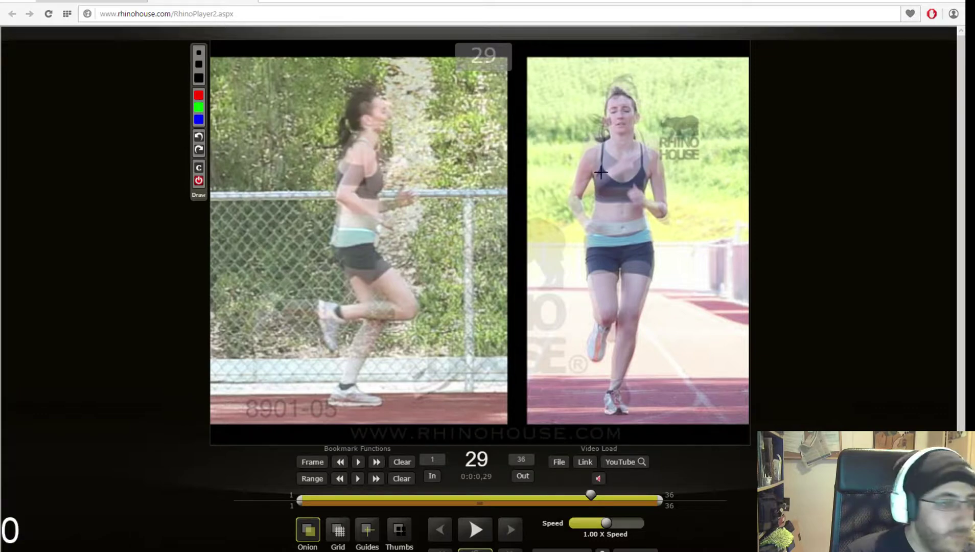
{"action": "left_click", "coordinate": [509, 530]}
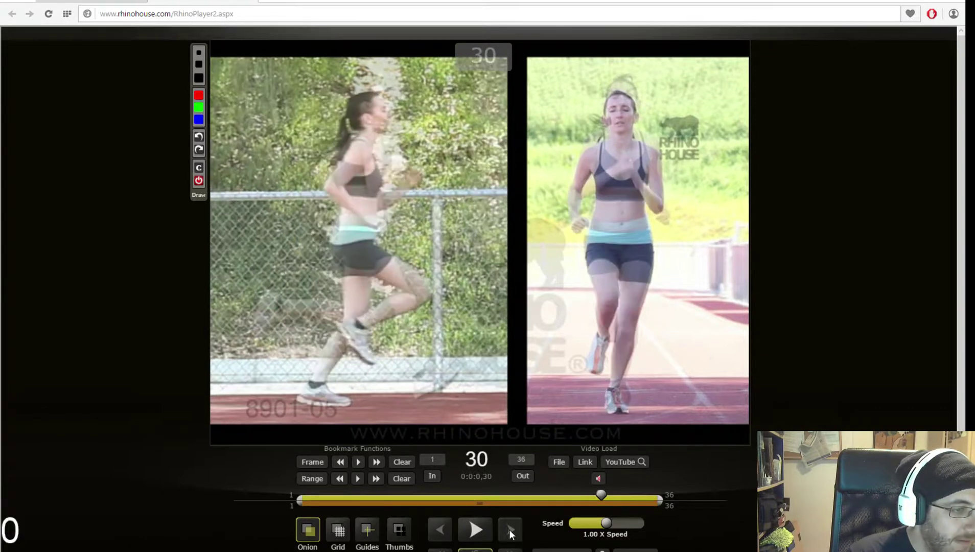
{"action": "left_click", "coordinate": [509, 530]}
Go back to frame 24 and examine the onion-skinned run frame by frame up to frame 31.
{"action": "left_click", "coordinate": [438, 527]}
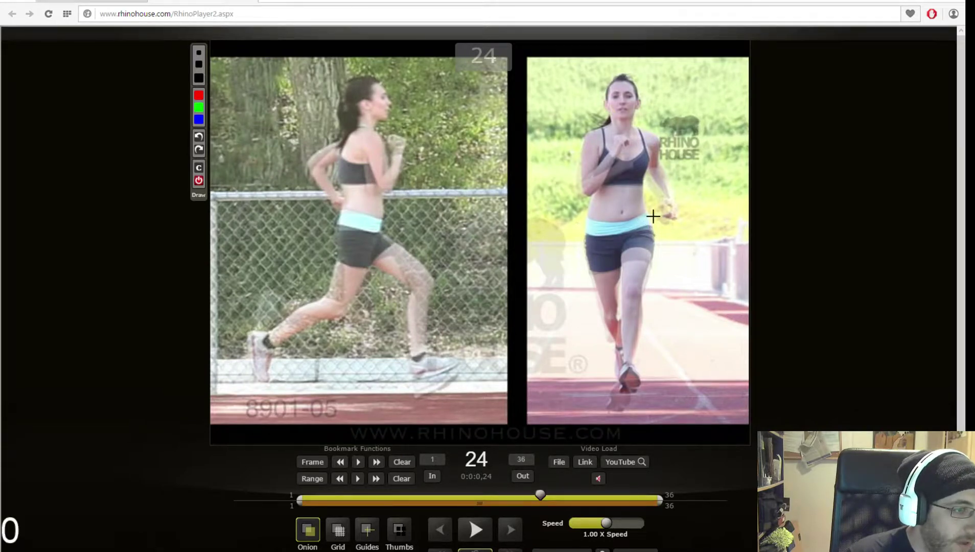
{"action": "left_click", "coordinate": [509, 530]}
{"action": "left_click", "coordinate": [509, 529]}
{"action": "left_click", "coordinate": [509, 529]}
{"action": "left_click", "coordinate": [509, 529]}
{"action": "left_click", "coordinate": [509, 529]}
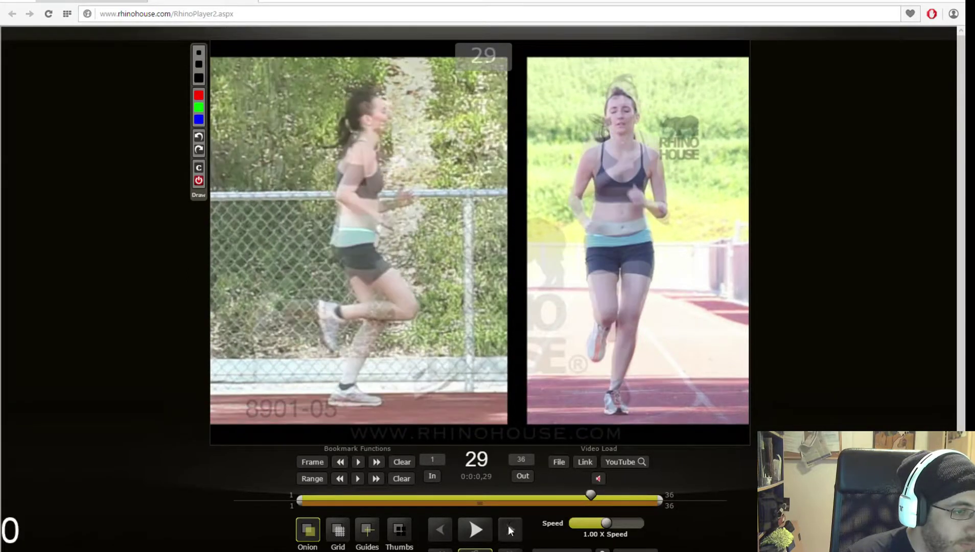
{"action": "left_click", "coordinate": [508, 527]}
{"action": "left_click", "coordinate": [509, 527]}
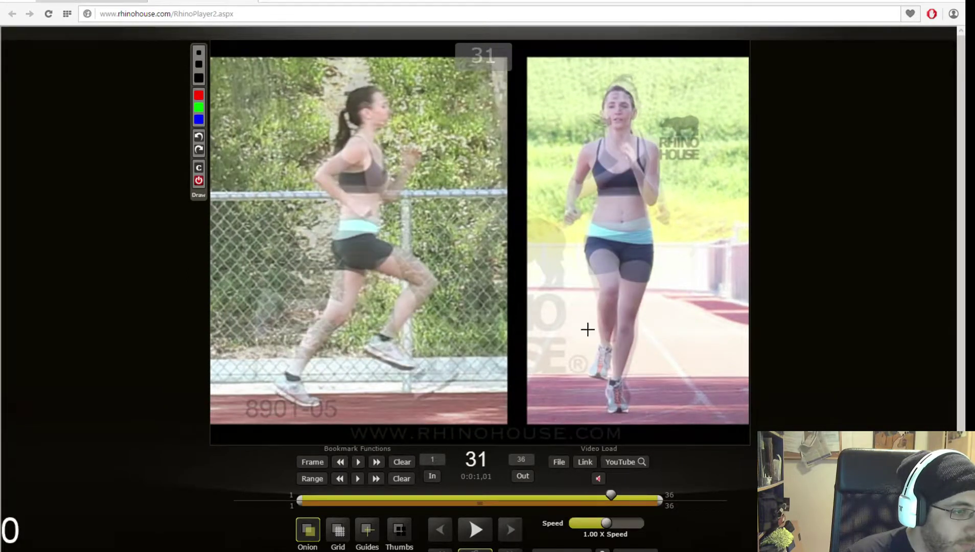
Step the onion-skinned clip back from frame 31 to frame 26.
{"action": "left_click", "coordinate": [439, 531]}
{"action": "left_click", "coordinate": [440, 531]}
{"action": "left_click", "coordinate": [440, 531]}
{"action": "left_click", "coordinate": [440, 531]}
{"action": "left_click", "coordinate": [440, 531]}
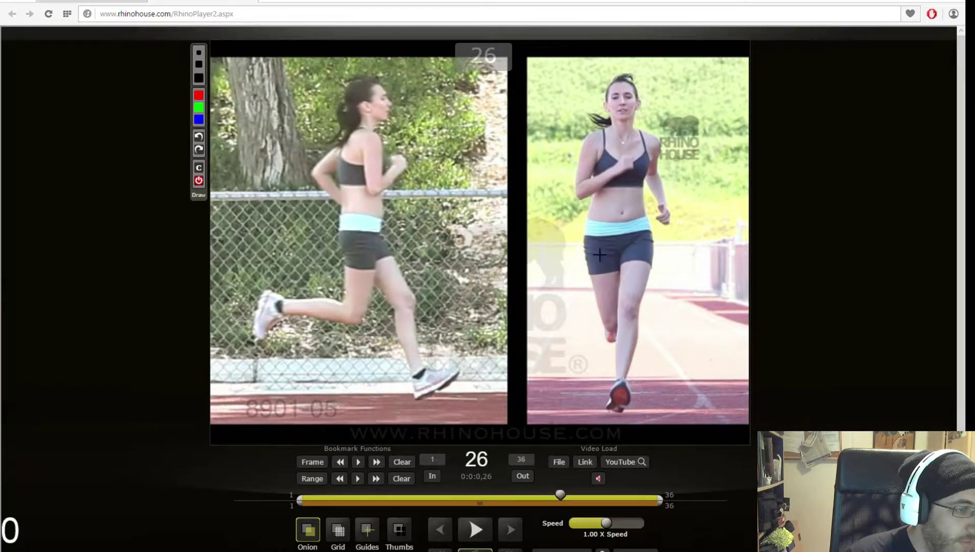
Draw red tilt lines across the front-view runner's hips and shoulders on frames 26, 27 and 28.
{"action": "left_click_drag", "start_coordinate": [588, 231], "coordinate": [648, 218]}
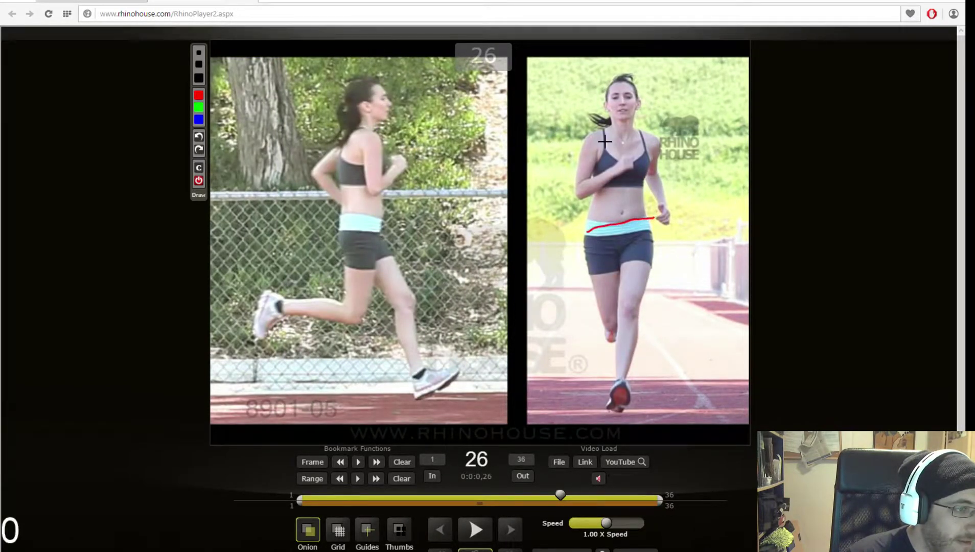
{"action": "left_click_drag", "start_coordinate": [593, 133], "coordinate": [636, 134]}
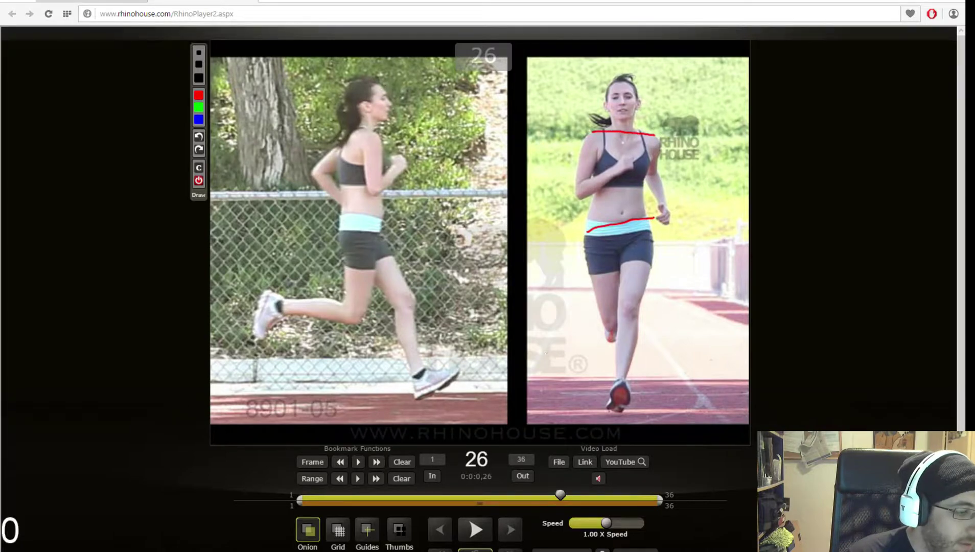
{"action": "left_click", "coordinate": [511, 532]}
{"action": "left_click_drag", "start_coordinate": [586, 235], "coordinate": [643, 223]}
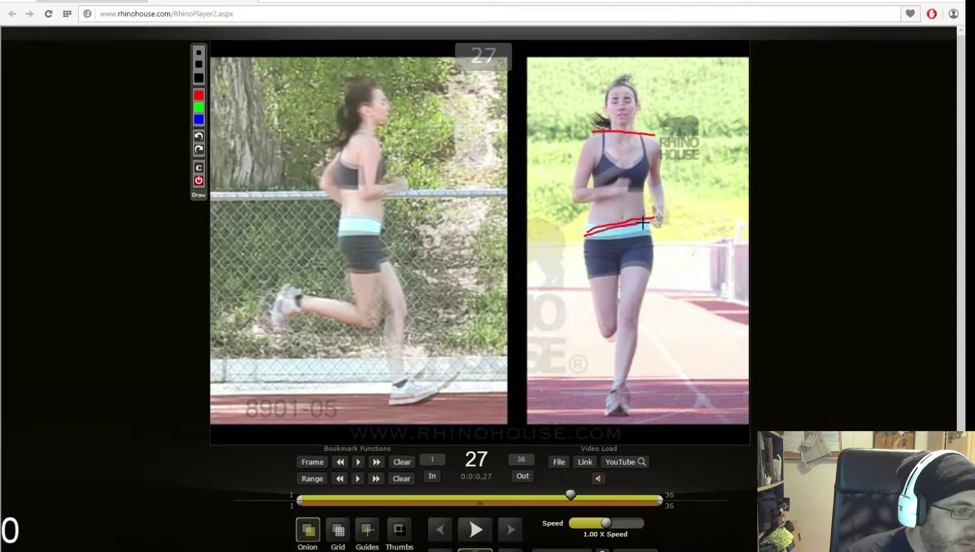
{"action": "left_click_drag", "start_coordinate": [593, 135], "coordinate": [656, 136]}
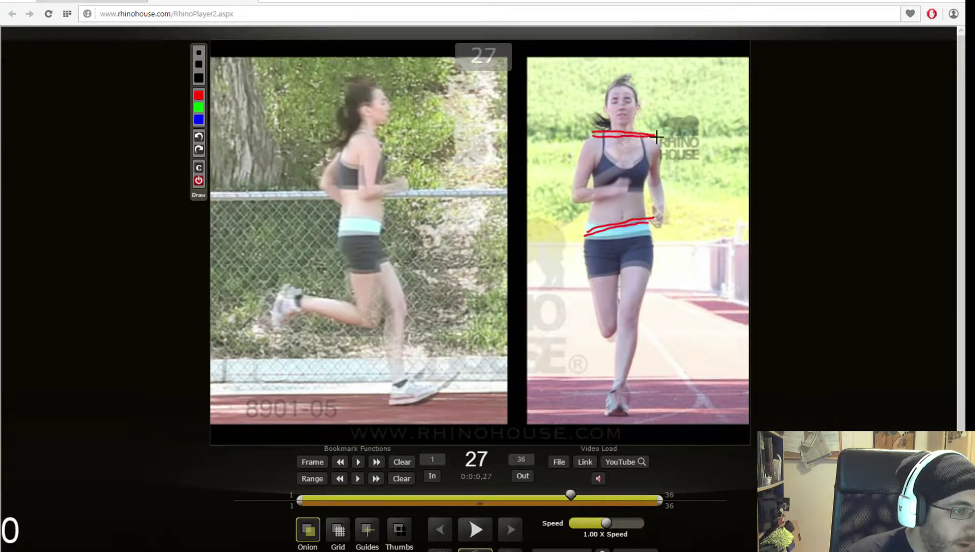
{"action": "key", "text": "Right"}
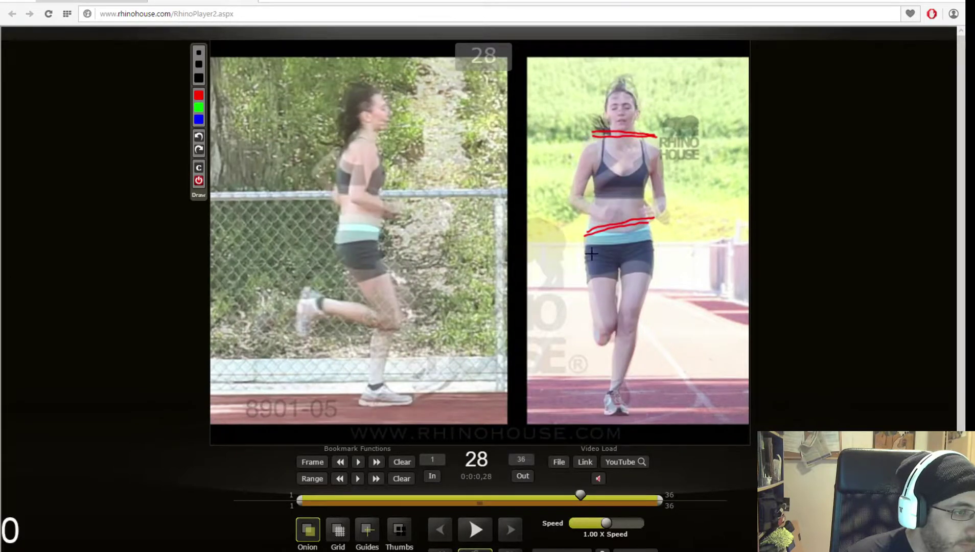
{"action": "left_click_drag", "start_coordinate": [584, 236], "coordinate": [652, 236]}
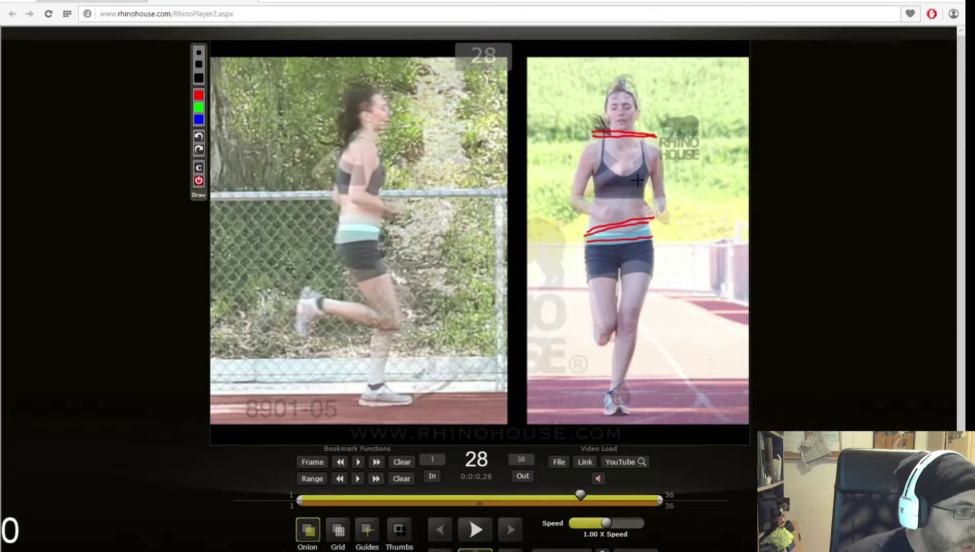
{"action": "left_click_drag", "start_coordinate": [590, 148], "coordinate": [656, 151]}
Go back to frame 25, clear the drawings, and mark the front-view runner's hip and shoulder lines in red.
{"action": "left_click", "coordinate": [446, 529]}
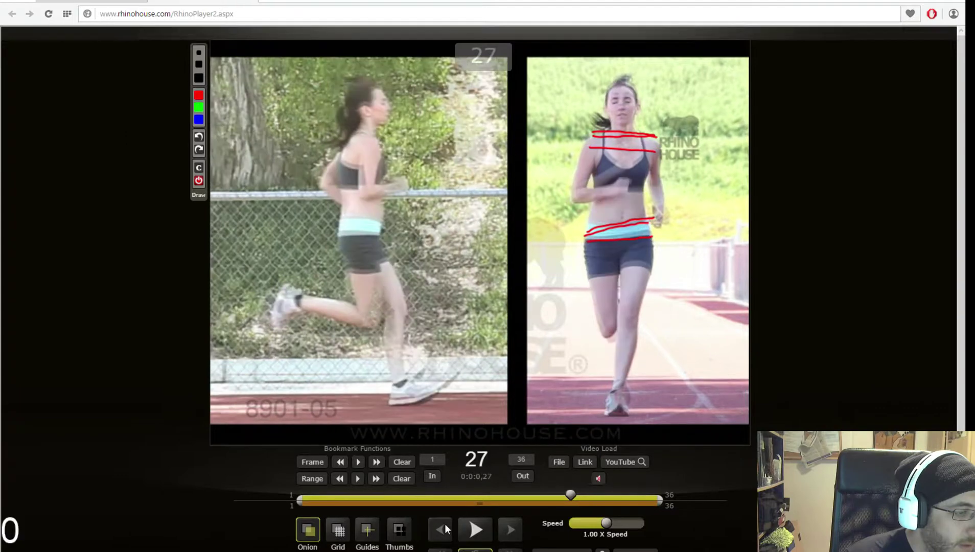
{"action": "left_click", "coordinate": [446, 529]}
{"action": "left_click", "coordinate": [446, 529]}
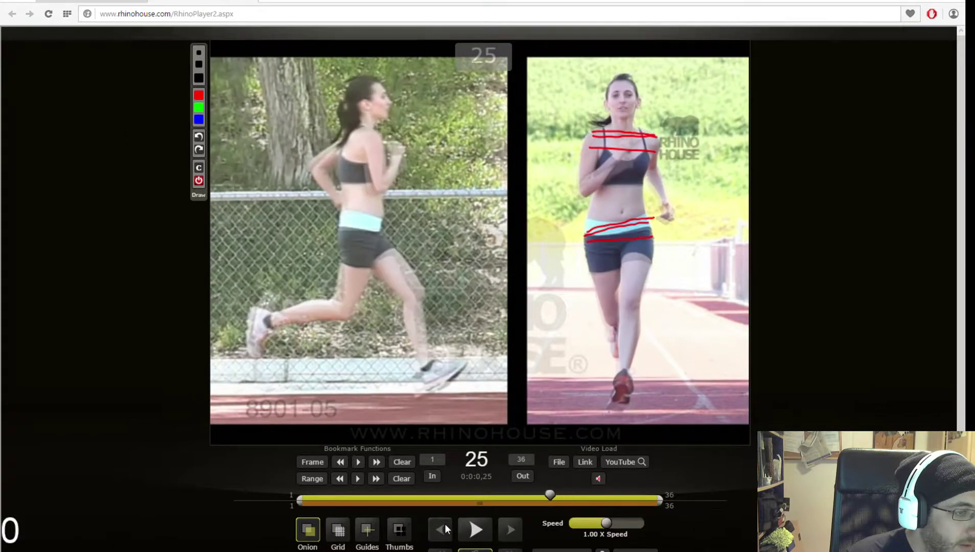
{"action": "left_click", "coordinate": [199, 168]}
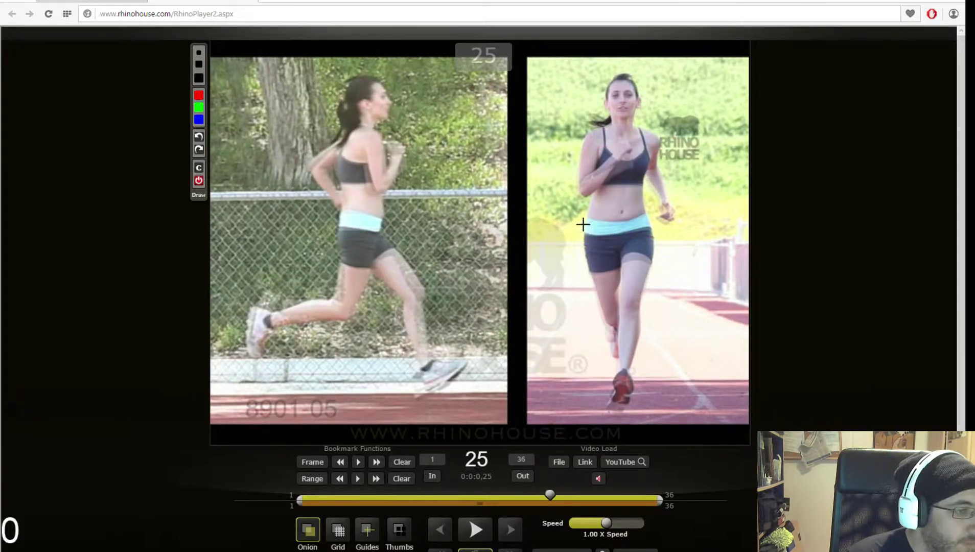
{"action": "left_click_drag", "start_coordinate": [583, 224], "coordinate": [655, 221]}
{"action": "left_click_drag", "start_coordinate": [582, 131], "coordinate": [646, 133]}
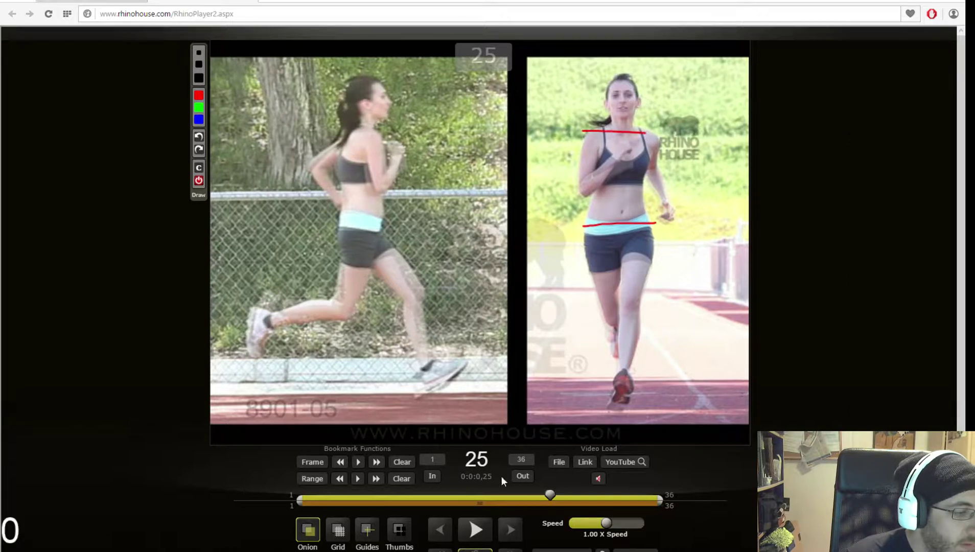
Turn off onion skinning and draw red hip and shoulder lines on the front-view runner at frame 26.
{"action": "left_click", "coordinate": [510, 530]}
{"action": "left_click_drag", "start_coordinate": [592, 231], "coordinate": [655, 226]}
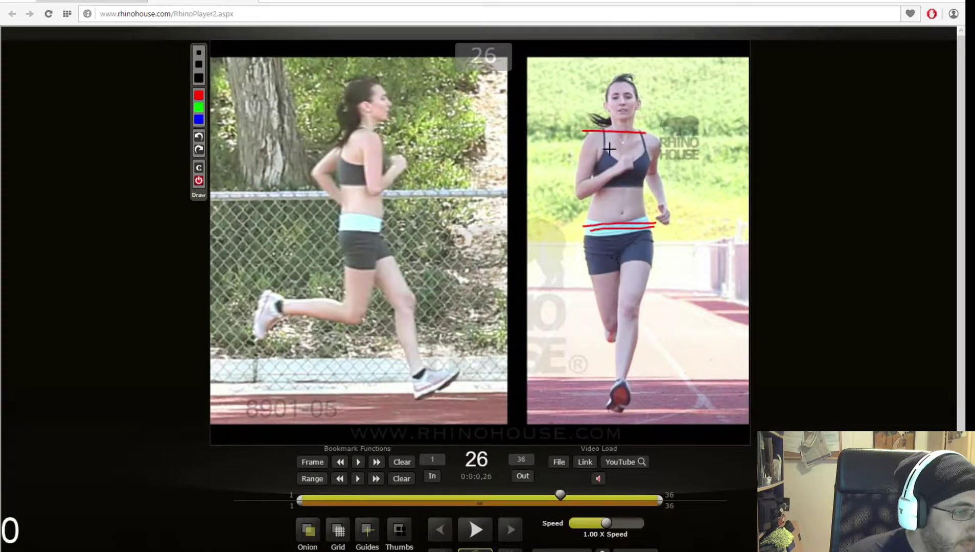
{"action": "left_click_drag", "start_coordinate": [597, 137], "coordinate": [658, 136]}
Advance to frame 28 and clear all red lines, leaving the drawing tool active.
{"action": "left_click", "coordinate": [514, 524]}
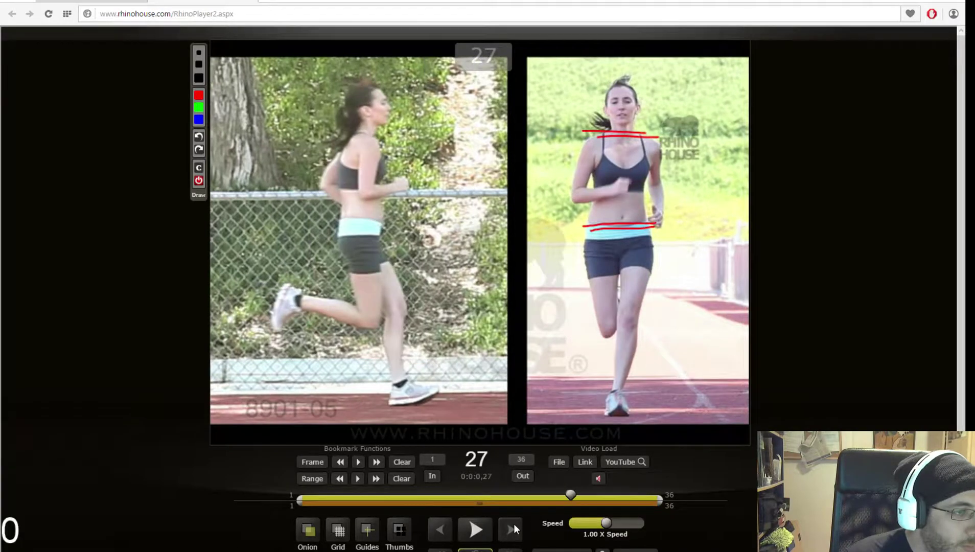
{"action": "left_click", "coordinate": [514, 523]}
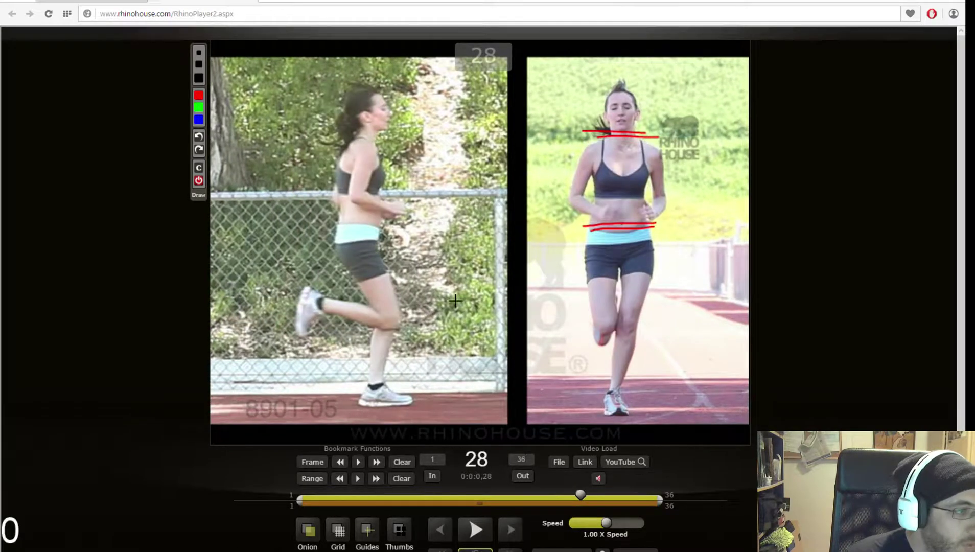
{"action": "left_click", "coordinate": [199, 168]}
{"action": "left_click", "coordinate": [199, 181]}
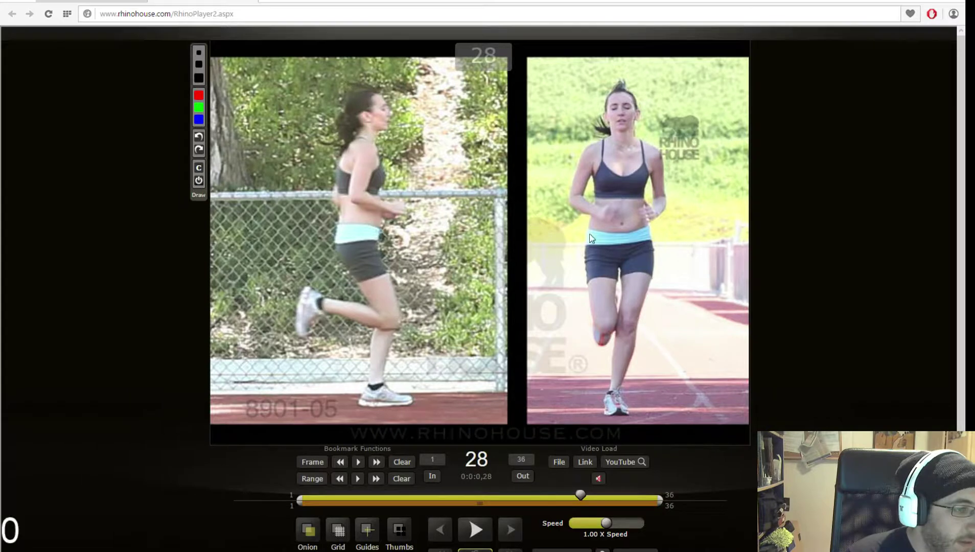
{"action": "left_click", "coordinate": [198, 181]}
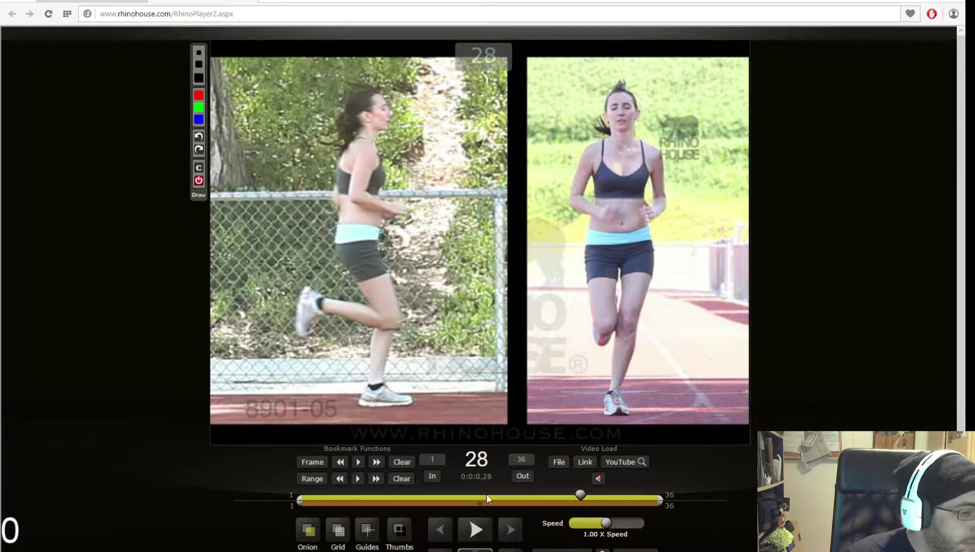
Mark the front-view runner's hip and shoulder tilt with red lines on frames 29 and 30.
{"action": "left_click", "coordinate": [508, 529]}
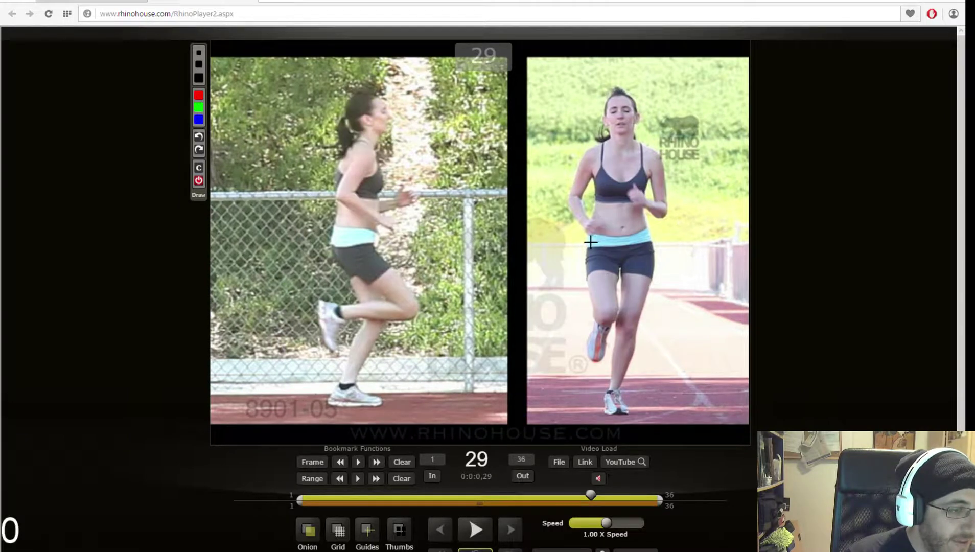
{"action": "left_click_drag", "start_coordinate": [591, 241], "coordinate": [650, 234]}
{"action": "left_click_drag", "start_coordinate": [589, 145], "coordinate": [645, 146]}
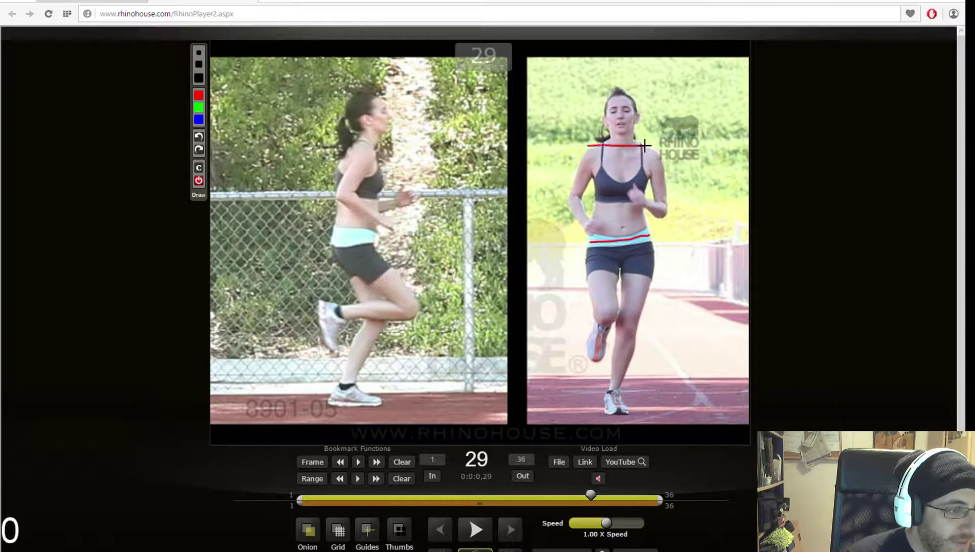
{"action": "left_click", "coordinate": [511, 530]}
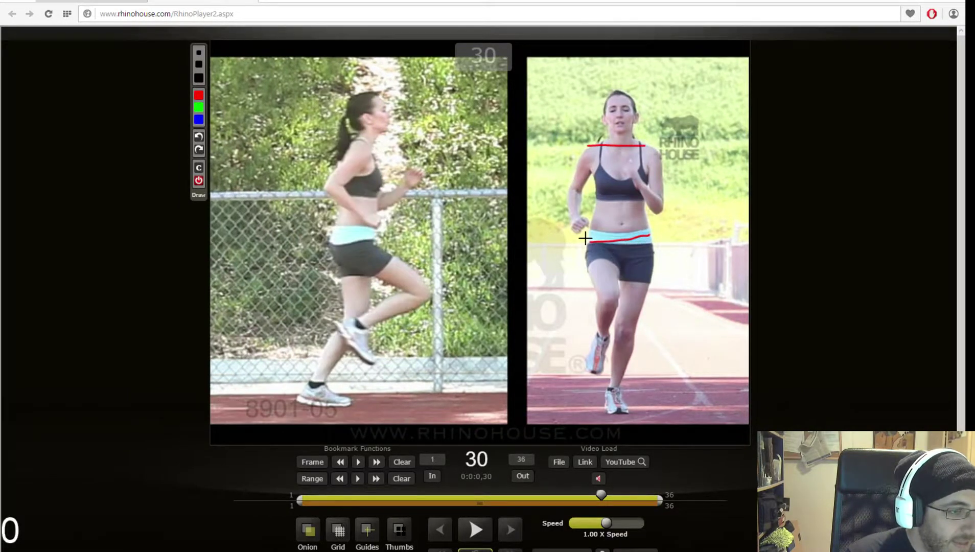
{"action": "left_click_drag", "start_coordinate": [585, 238], "coordinate": [655, 235]}
{"action": "left_click_drag", "start_coordinate": [584, 145], "coordinate": [656, 145]}
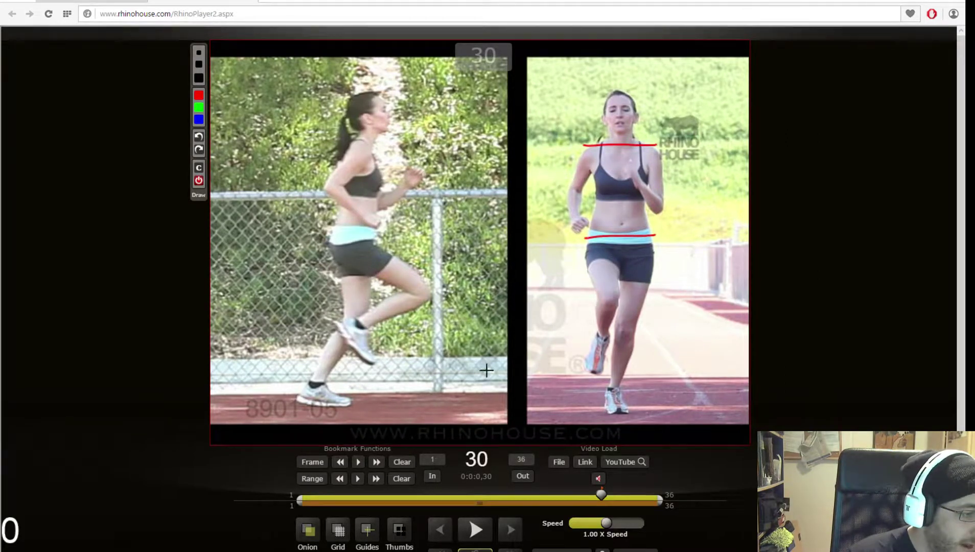
Try to mark the front-view runner's hip and shoulder tilt with red lines on frame 31.
{"action": "left_click", "coordinate": [510, 529]}
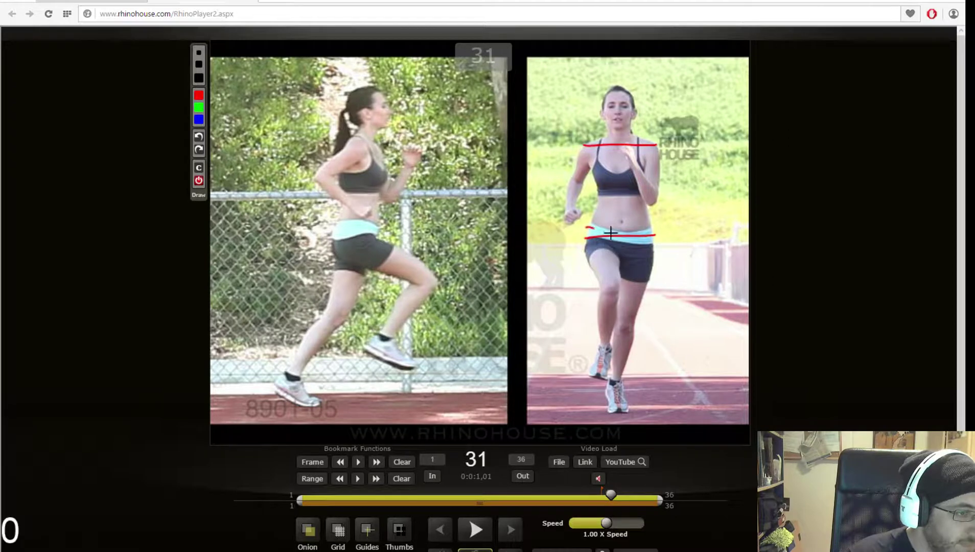
{"action": "left_click_drag", "start_coordinate": [611, 233], "coordinate": [652, 236]}
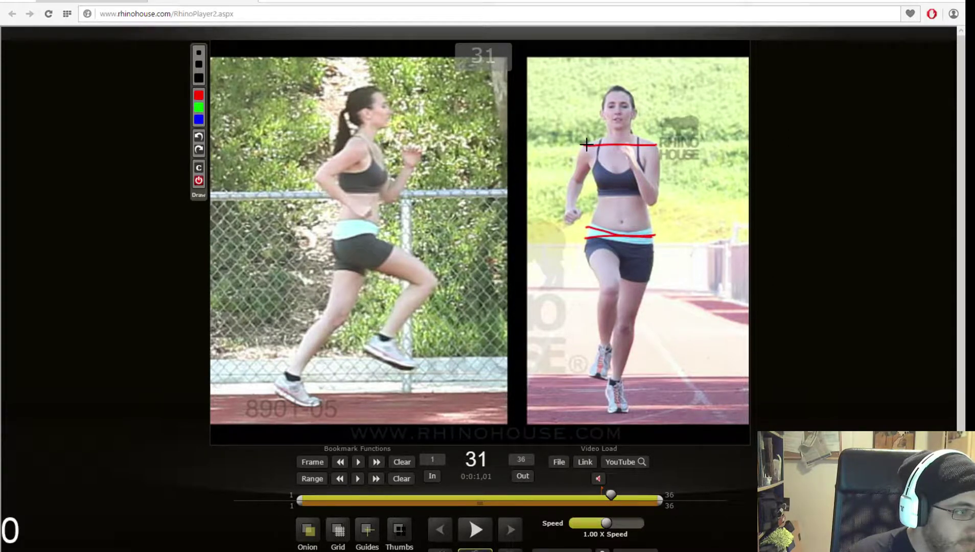
{"action": "left_click_drag", "start_coordinate": [623, 145], "coordinate": [670, 146]}
{"action": "left_click", "coordinate": [439, 532]}
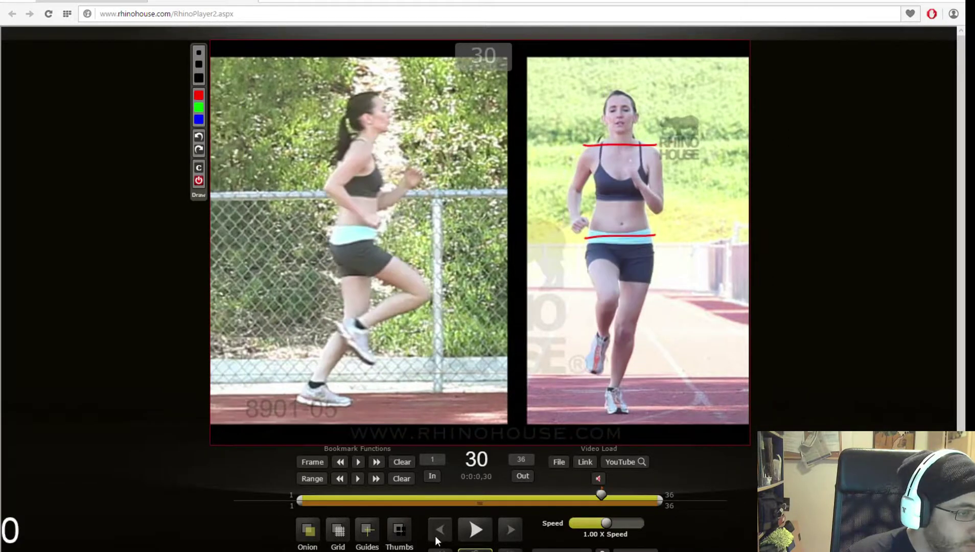
{"action": "left_click", "coordinate": [505, 533]}
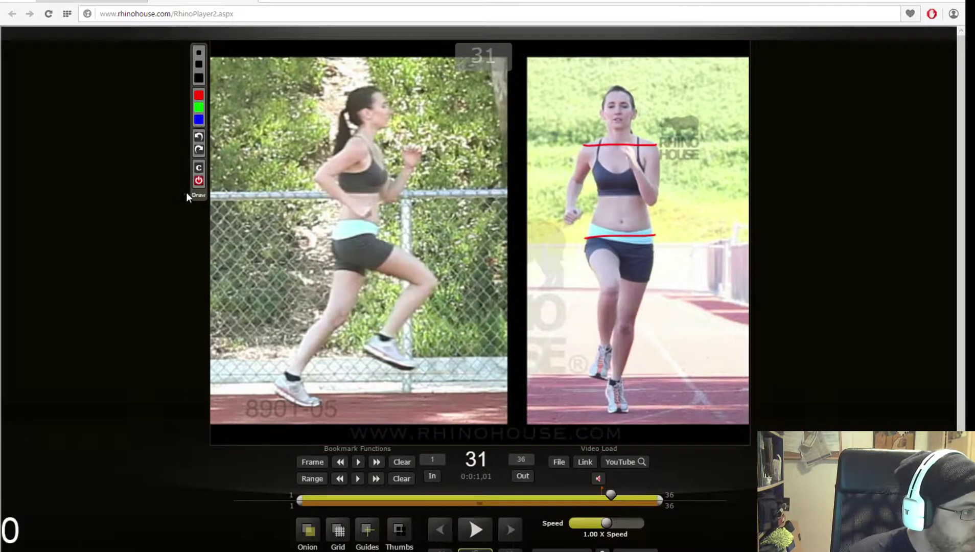
{"action": "left_click", "coordinate": [198, 181]}
{"action": "left_click", "coordinate": [199, 181]}
{"action": "left_click_drag", "start_coordinate": [588, 229], "coordinate": [672, 241]}
{"action": "left_click_drag", "start_coordinate": [584, 148], "coordinate": [650, 149]}
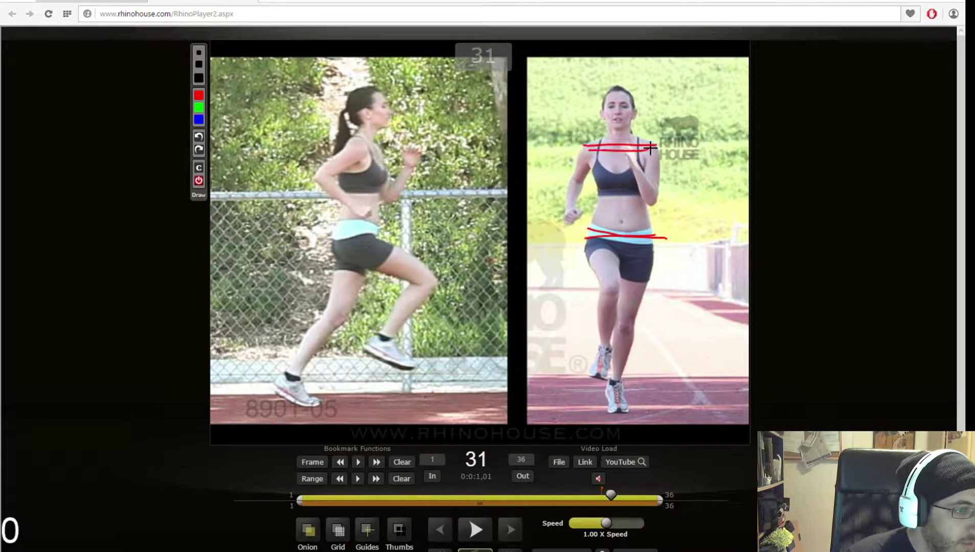
Step from frame 31 back to frame 28 and forward to 31 to compare the hip and shoulder tilt.
{"action": "left_click", "coordinate": [444, 532]}
{"action": "left_click", "coordinate": [444, 533]}
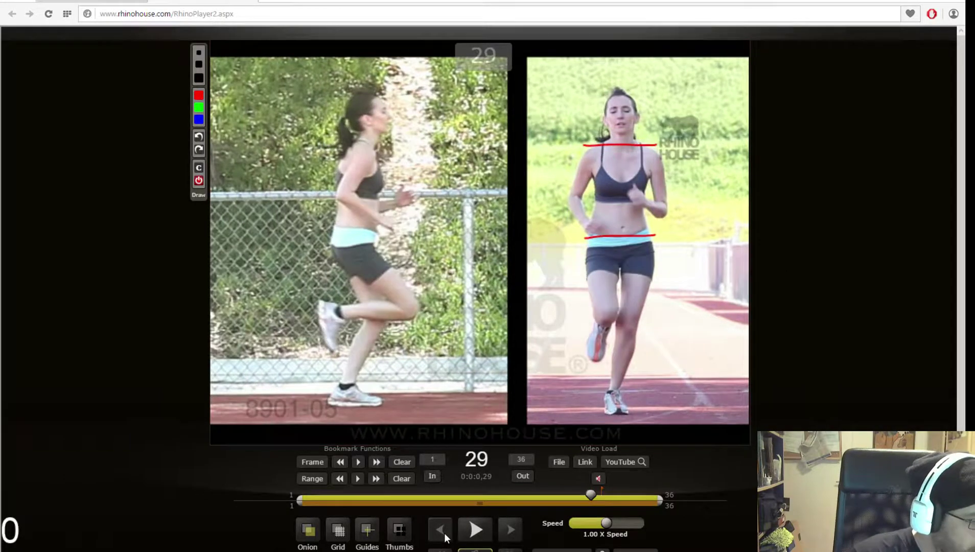
{"action": "left_click", "coordinate": [444, 533]}
{"action": "left_click", "coordinate": [509, 529]}
{"action": "left_click", "coordinate": [509, 529]}
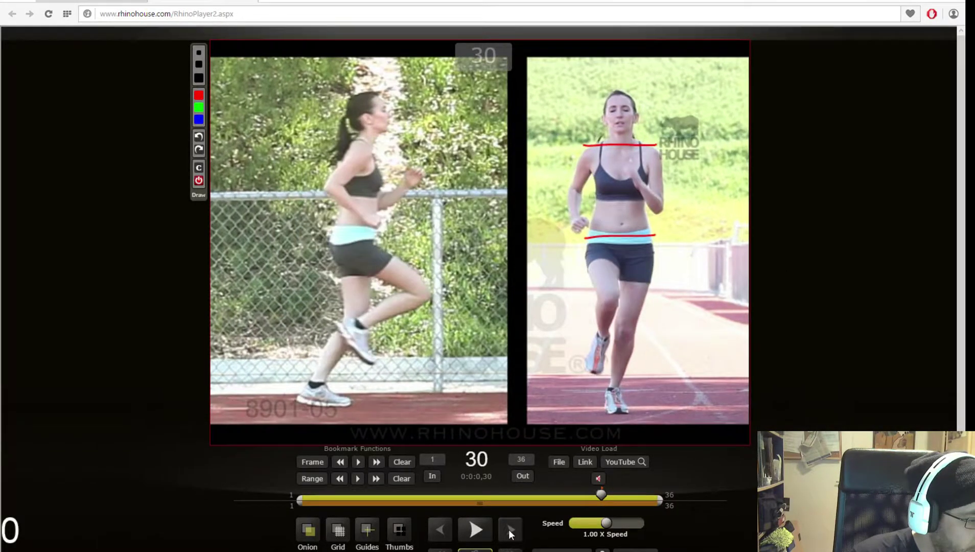
{"action": "left_click", "coordinate": [509, 529]}
{"action": "left_click_drag", "start_coordinate": [596, 238], "coordinate": [650, 234]}
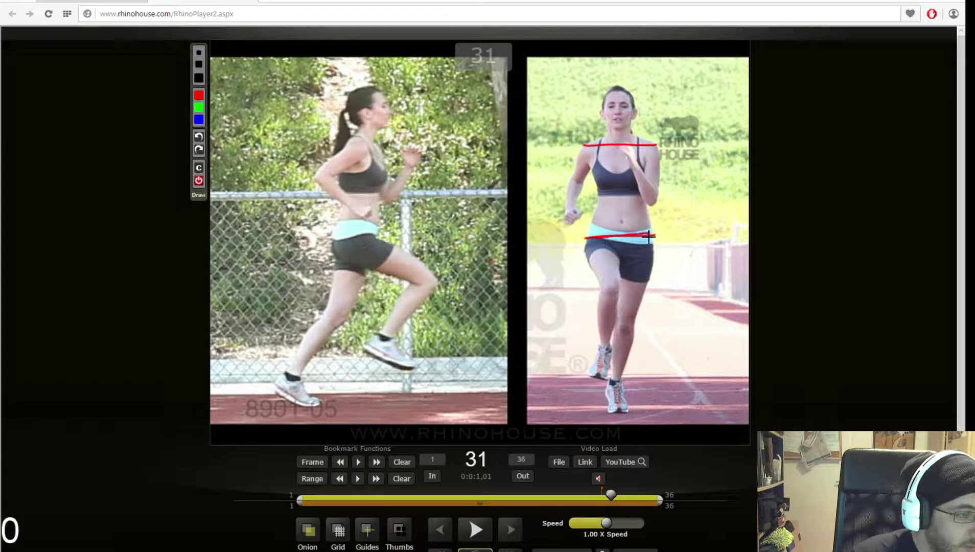
{"action": "right_click", "coordinate": [650, 237]}
{"action": "left_click", "coordinate": [564, 216]}
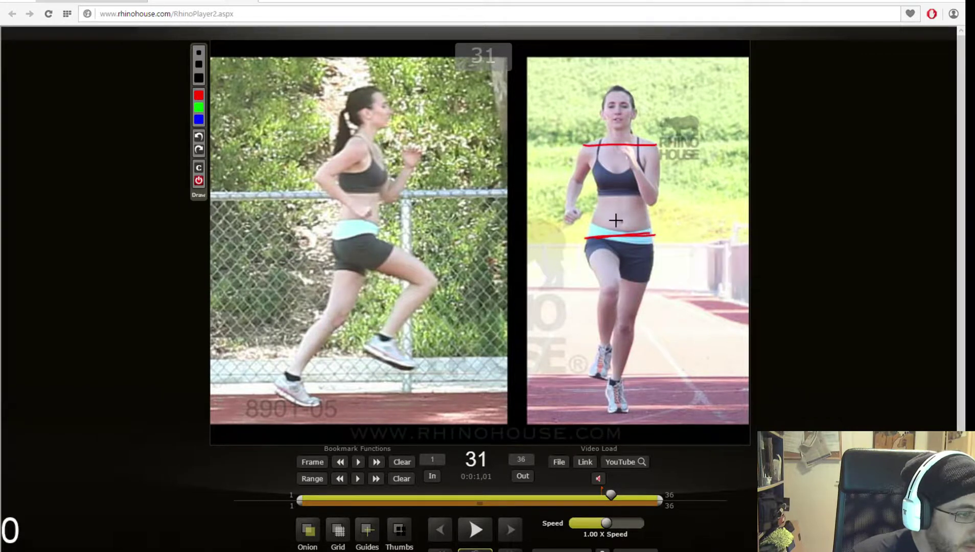
Clear the drawings on frame 31 and draw fresh red hip and shoulder lines sloping in opposite directions.
{"action": "left_click", "coordinate": [199, 168]}
{"action": "left_click_drag", "start_coordinate": [592, 224], "coordinate": [652, 236]}
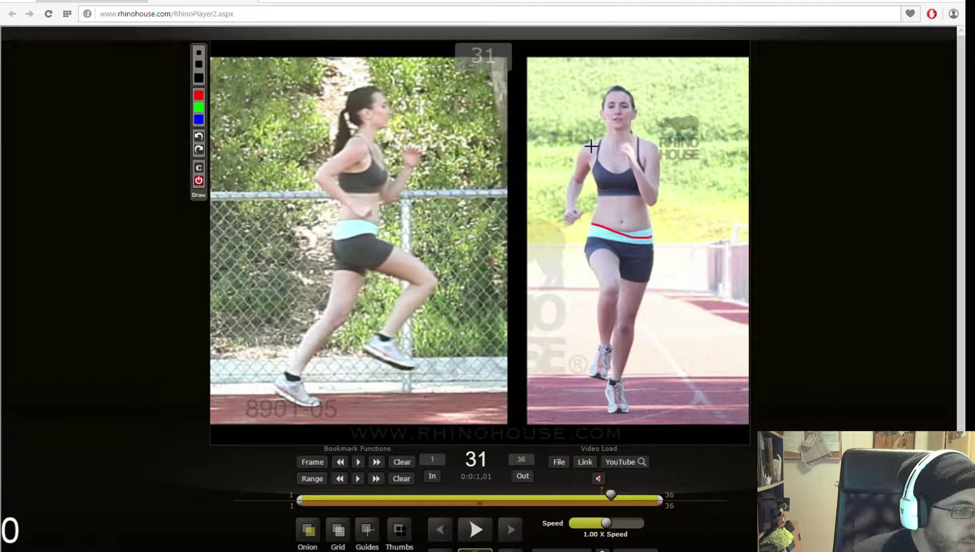
{"action": "left_click_drag", "start_coordinate": [592, 146], "coordinate": [648, 136]}
Advance to frame 32, clear the old lines, and mark the front-view runner's hips and shoulders in red.
{"action": "left_click", "coordinate": [510, 529]}
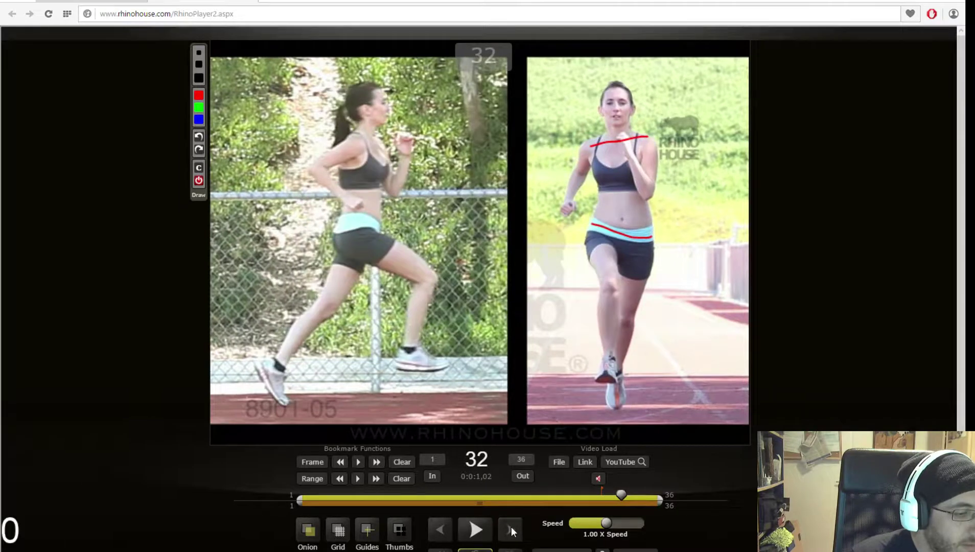
{"action": "left_click", "coordinate": [202, 171]}
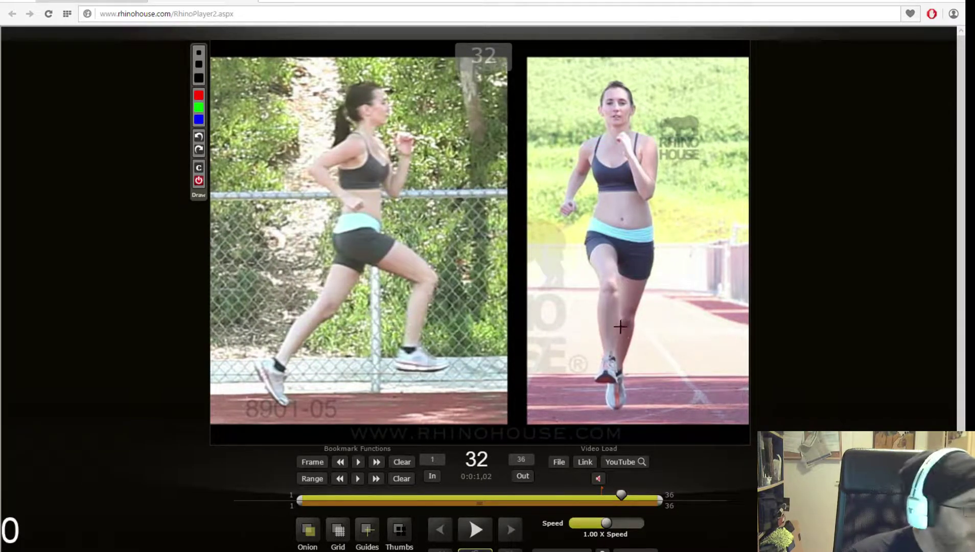
{"action": "left_click_drag", "start_coordinate": [589, 219], "coordinate": [644, 233]}
{"action": "left_click_drag", "start_coordinate": [587, 137], "coordinate": [647, 136]}
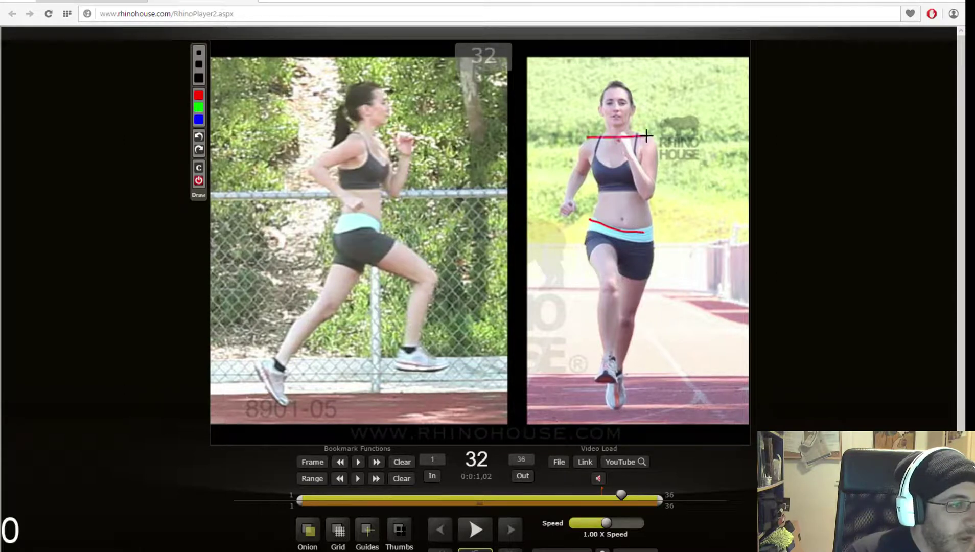
Clear the red lines from frame 32 and advance the clip to frame 33.
{"action": "left_click", "coordinate": [198, 184]}
{"action": "left_click", "coordinate": [198, 183]}
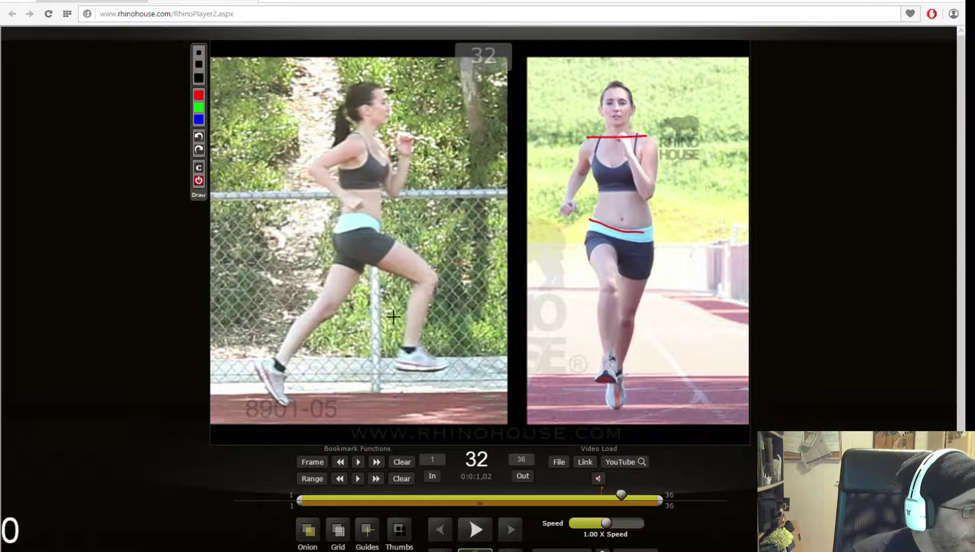
{"action": "left_click", "coordinate": [198, 169]}
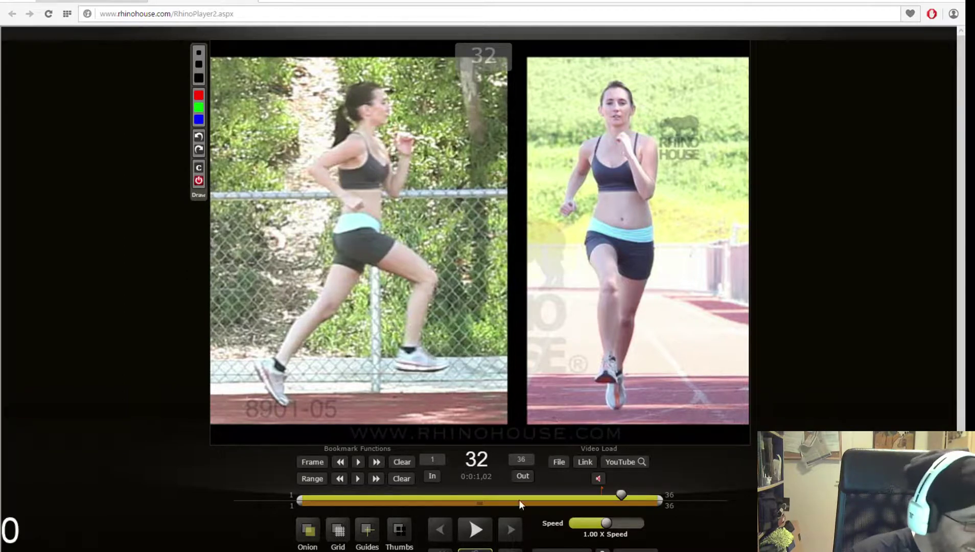
{"action": "left_click", "coordinate": [512, 532]}
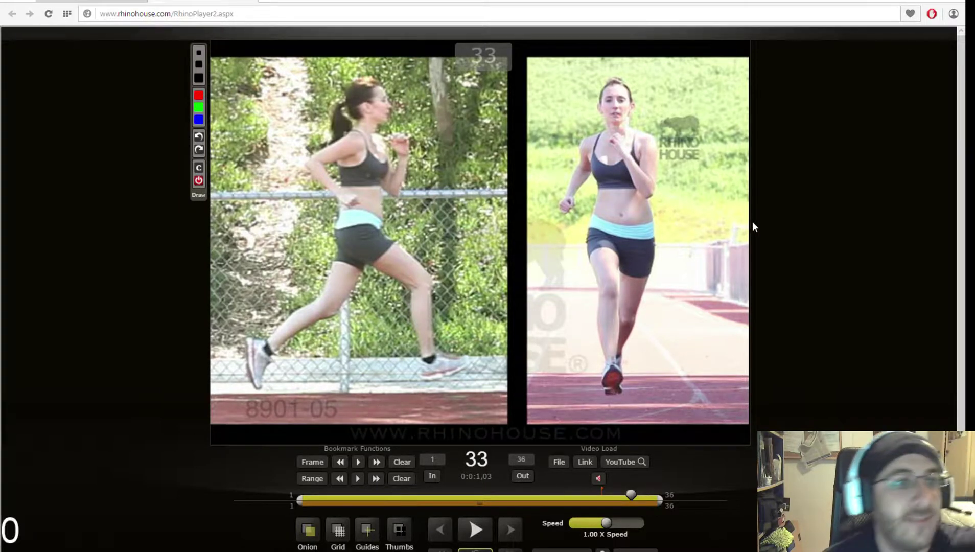
Mark the front-view runner's hips and shoulders in red on frame 33 and advance the clip to frame 34.
{"action": "left_click_drag", "start_coordinate": [593, 224], "coordinate": [662, 235]}
{"action": "left_click_drag", "start_coordinate": [588, 144], "coordinate": [656, 140]}
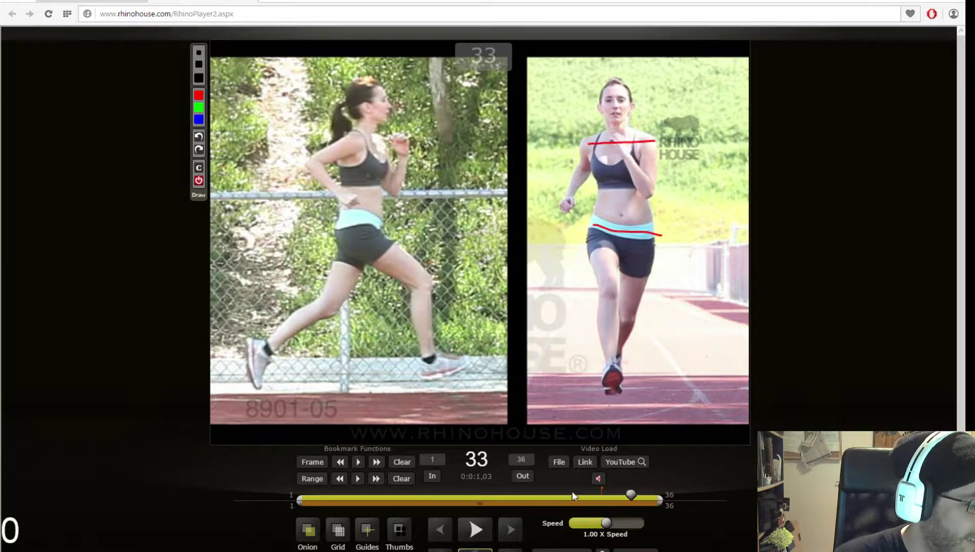
{"action": "left_click", "coordinate": [514, 522]}
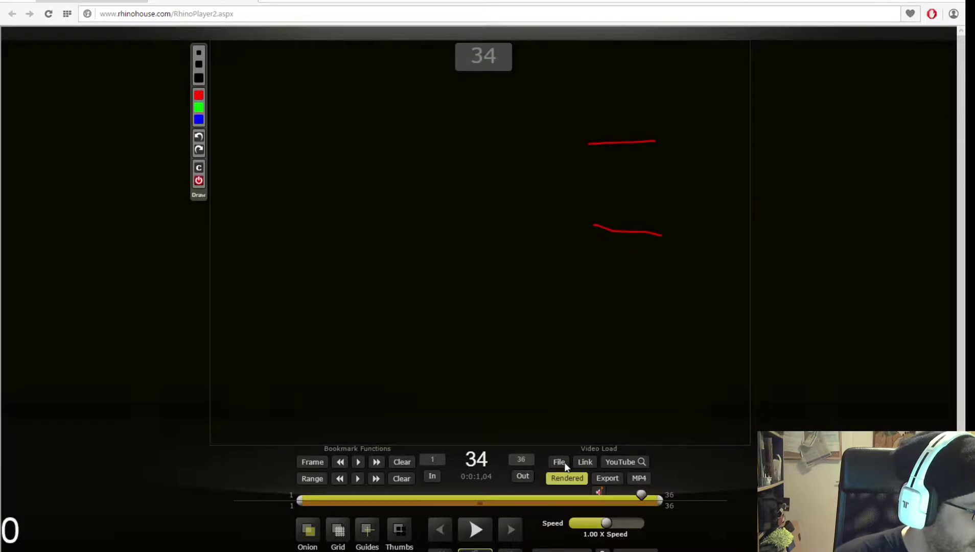
{"action": "left_click", "coordinate": [560, 463]}
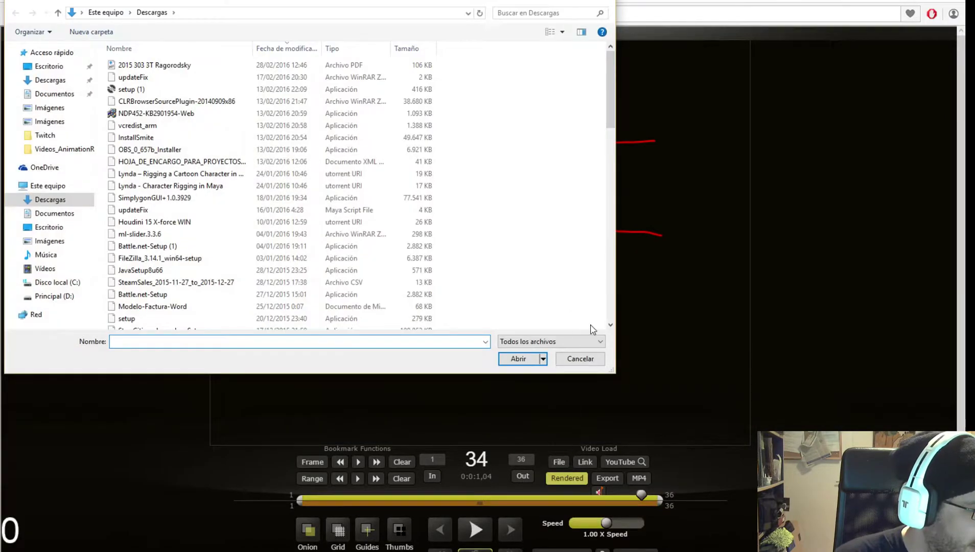
{"action": "left_click", "coordinate": [577, 360]}
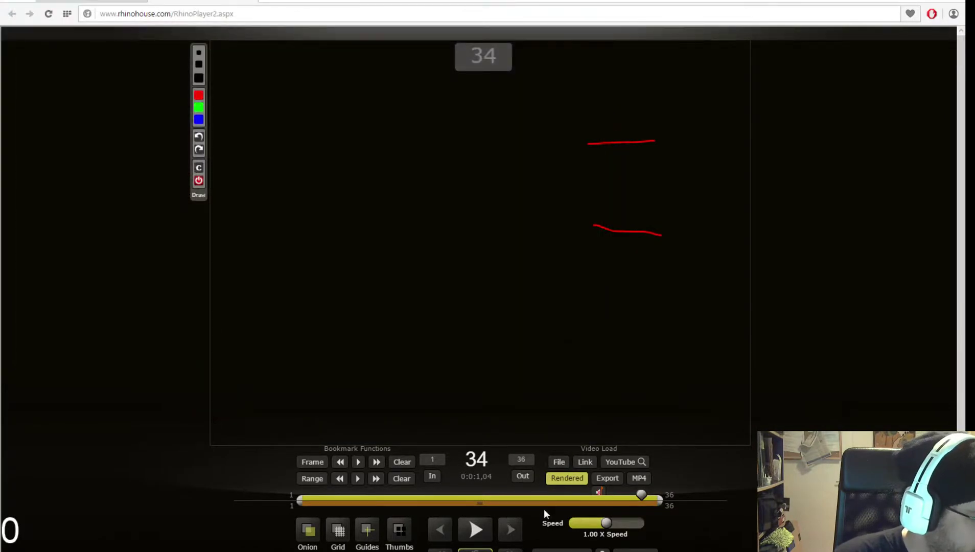
{"action": "left_click_drag", "start_coordinate": [641, 496], "coordinate": [370, 496]}
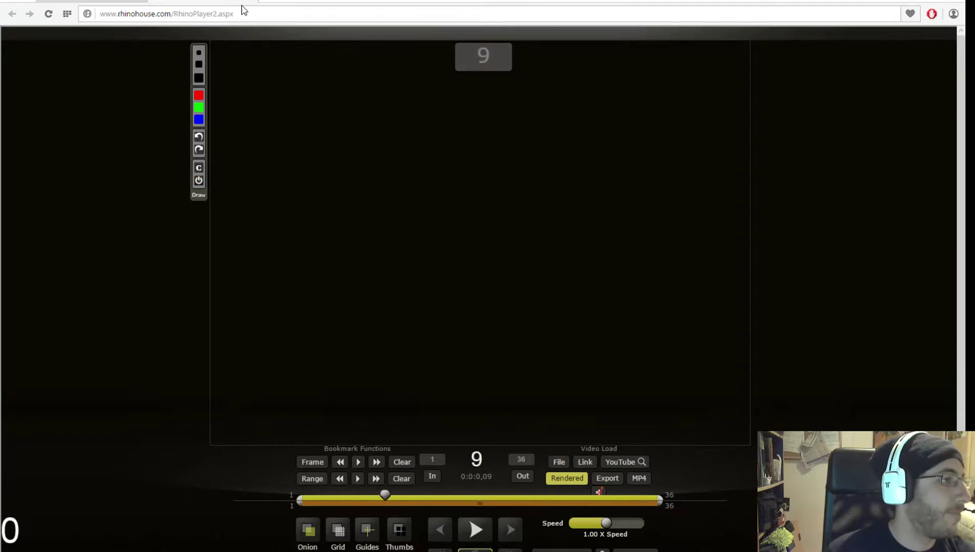
Reload the blank player page and stop the run clip at frame 18.
{"action": "key", "text": "F5"}
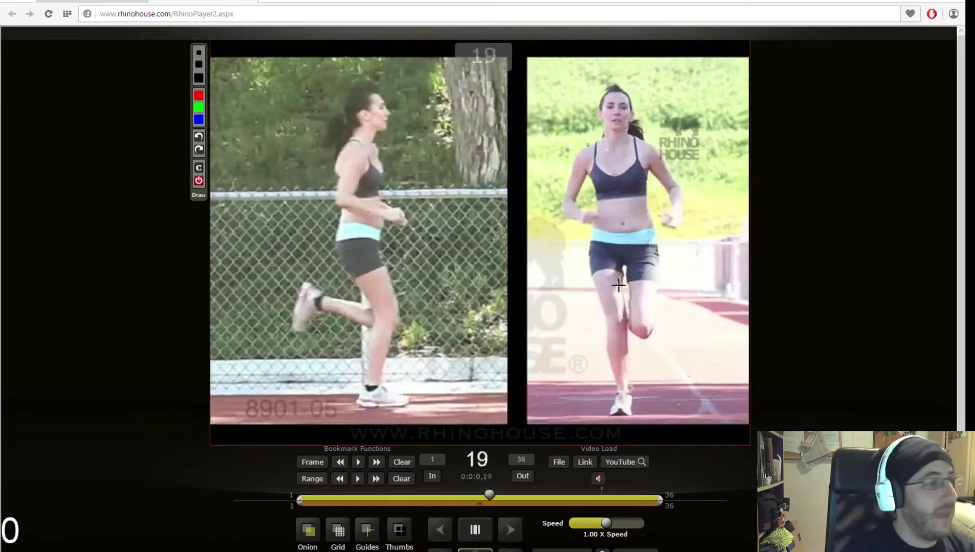
{"action": "left_click", "coordinate": [472, 530]}
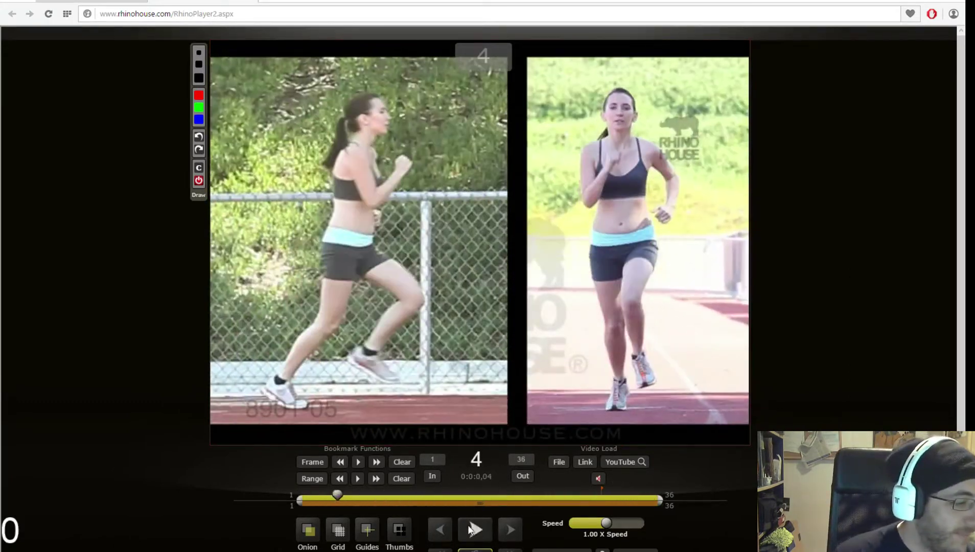
{"action": "left_click_drag", "start_coordinate": [338, 495], "coordinate": [472, 492]}
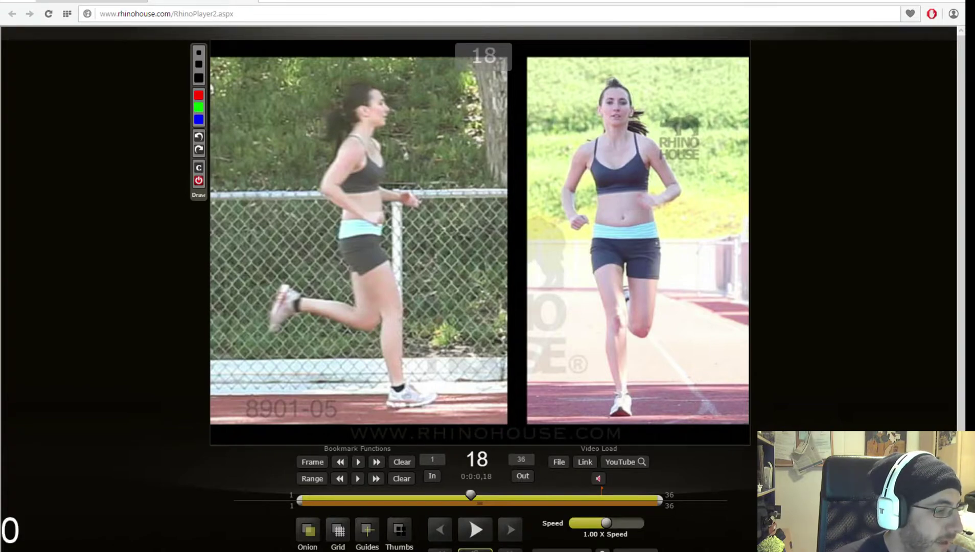
Switch to the Animator's Survival Kit website and examine its home page and the 16-DVD box-set description.
{"action": "key", "text": "ctrl+Tab"}
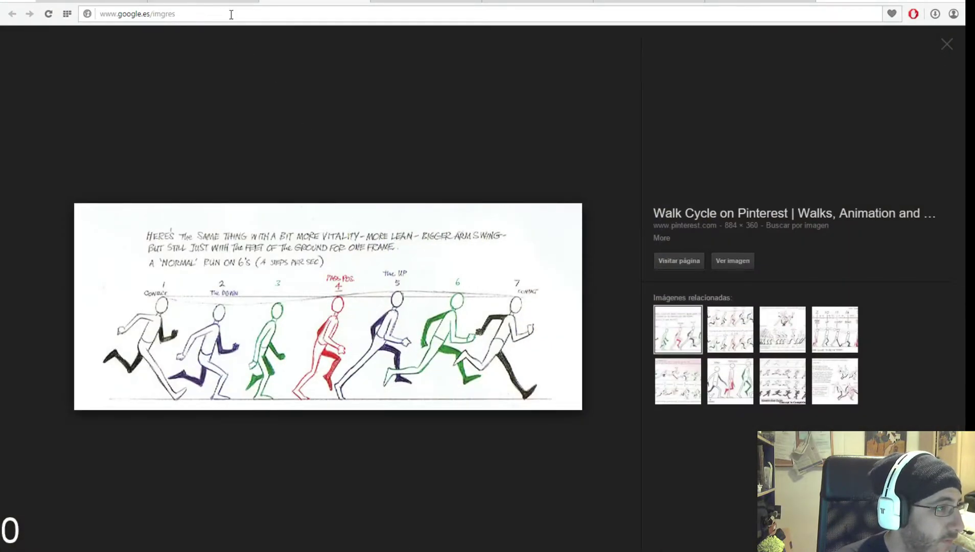
{"action": "key", "text": "ctrl+Tab"}
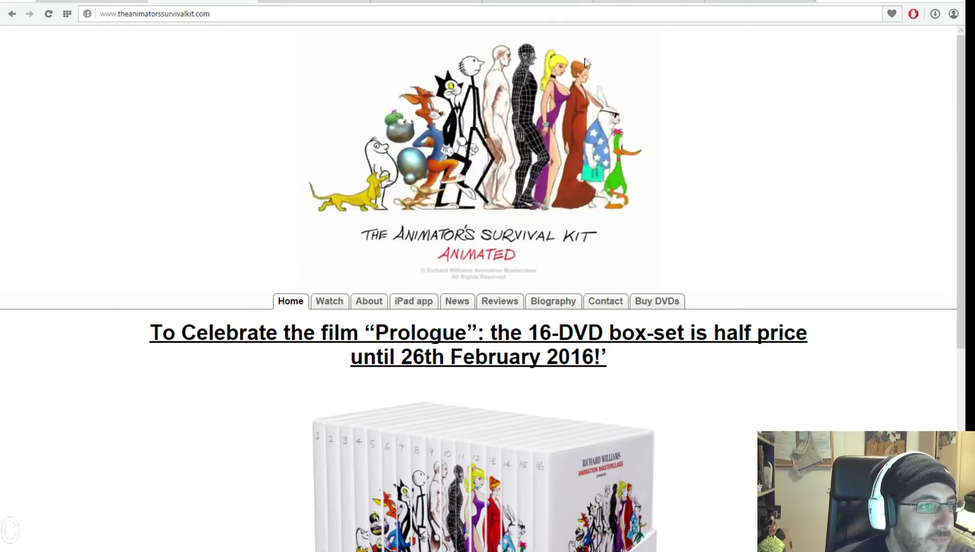
{"action": "left_click", "coordinate": [700, 3]}
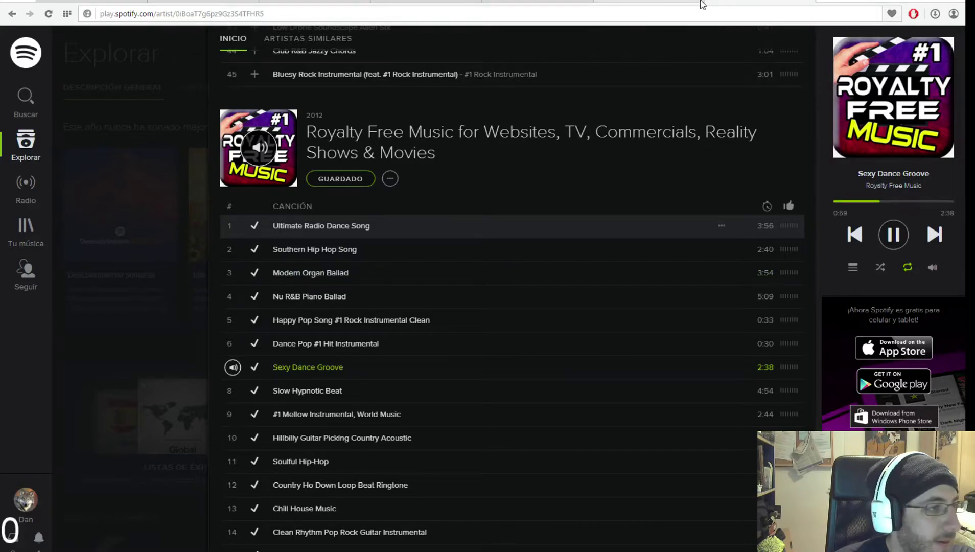
{"action": "left_click", "coordinate": [204, 3]}
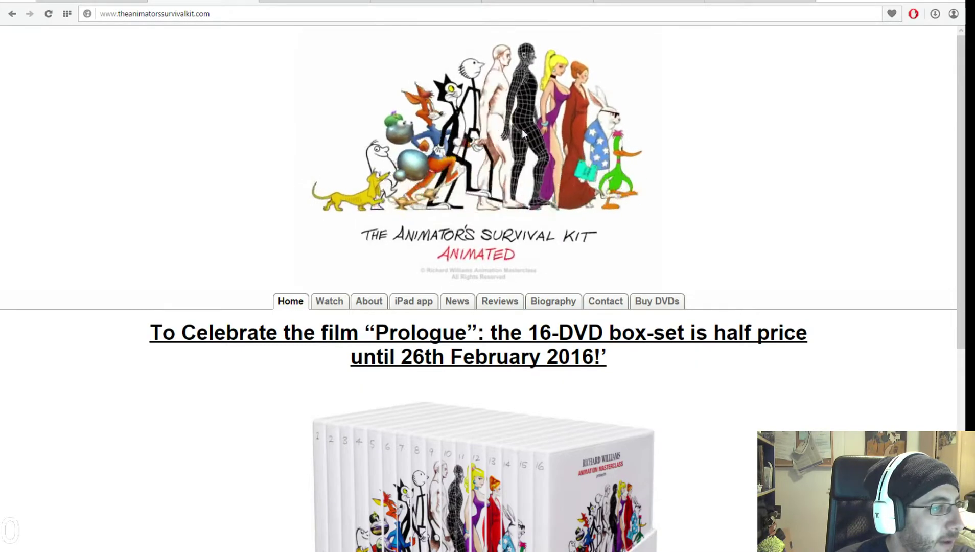
{"action": "scroll", "coordinate": [501, 240], "scroll_direction": "down", "scroll_amount": 8}
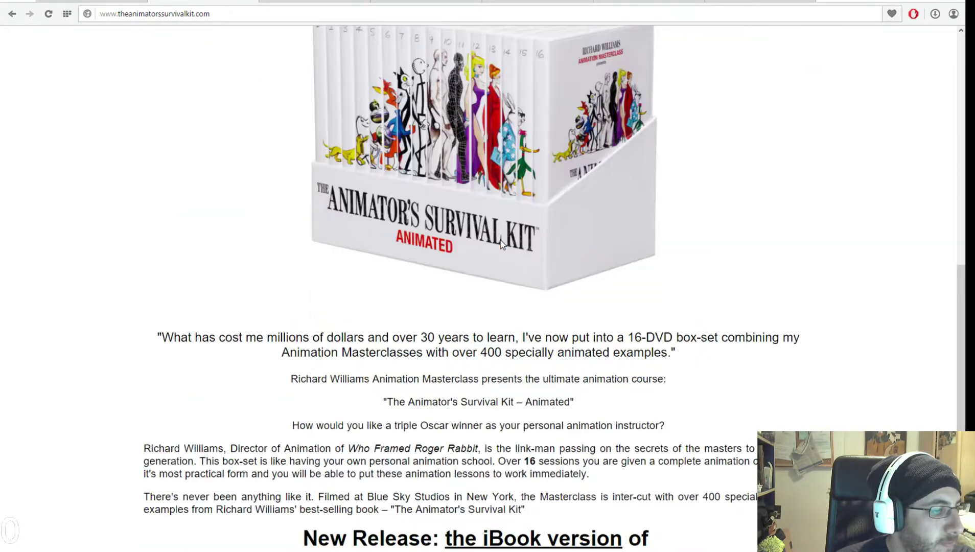
{"action": "scroll", "coordinate": [501, 241], "scroll_direction": "up", "scroll_amount": 8}
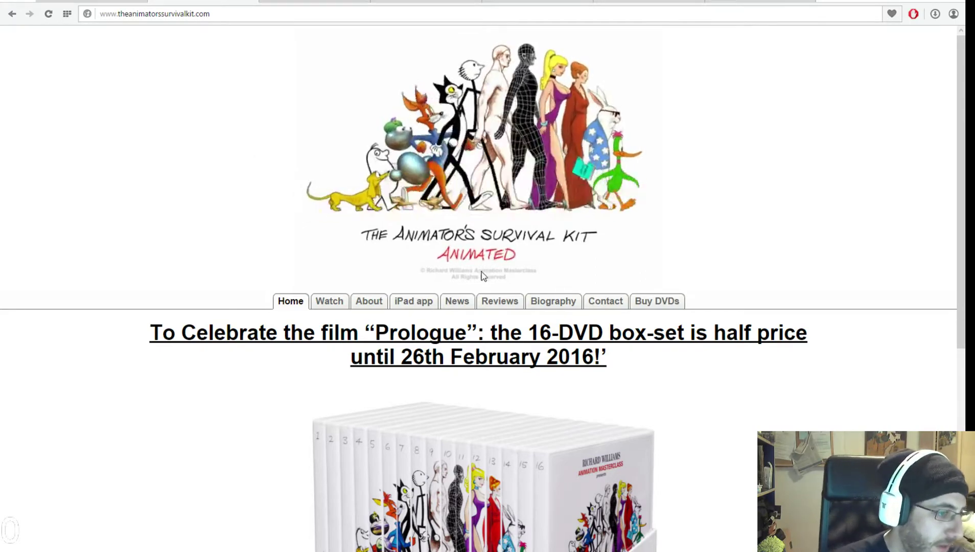
{"action": "scroll", "coordinate": [483, 276], "scroll_direction": "down", "scroll_amount": 1}
{"action": "scroll", "coordinate": [483, 276], "scroll_direction": "up", "scroll_amount": 1}
{"action": "scroll", "coordinate": [483, 276], "scroll_direction": "down", "scroll_amount": 6}
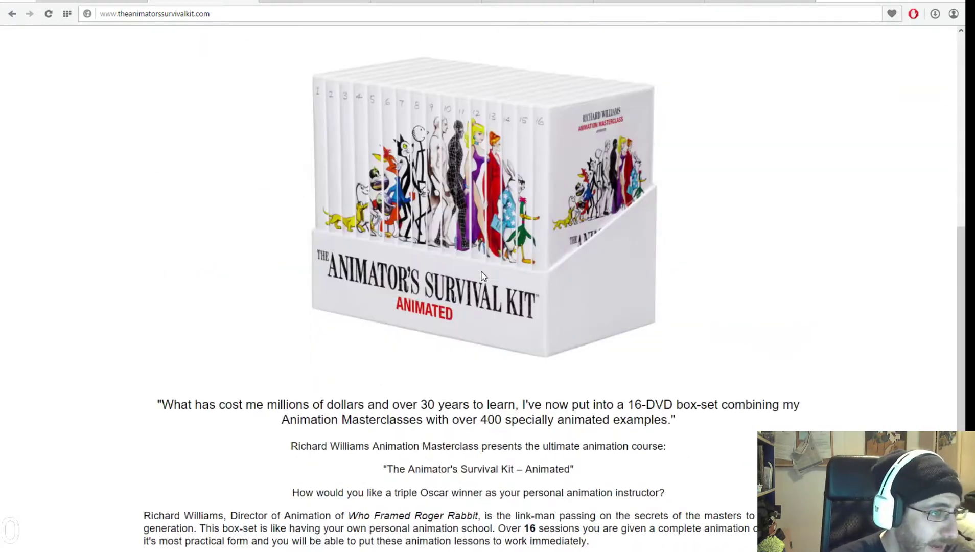
{"action": "scroll", "coordinate": [483, 276], "scroll_direction": "up", "scroll_amount": 6}
{"action": "scroll", "coordinate": [483, 276], "scroll_direction": "down", "scroll_amount": 7}
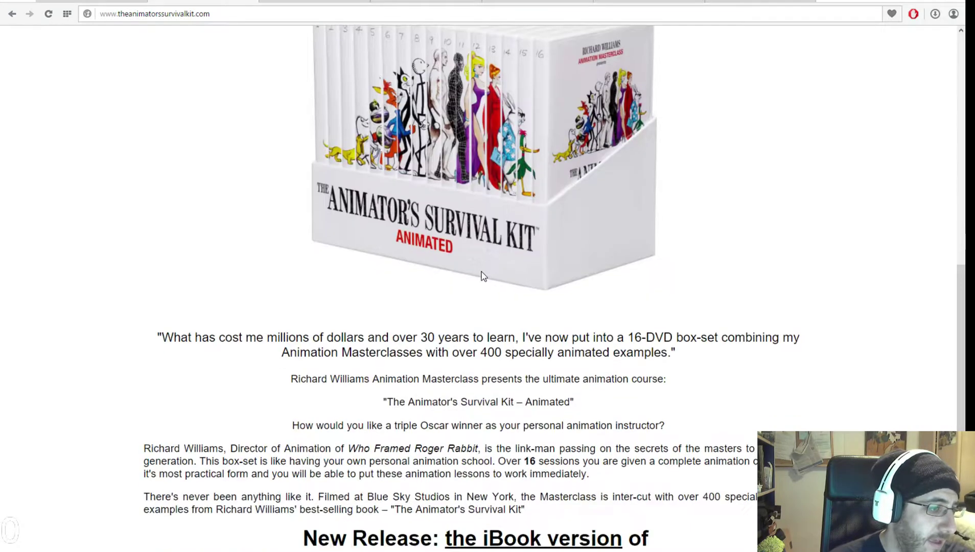
{"action": "scroll", "coordinate": [484, 276], "scroll_direction": "up", "scroll_amount": 6}
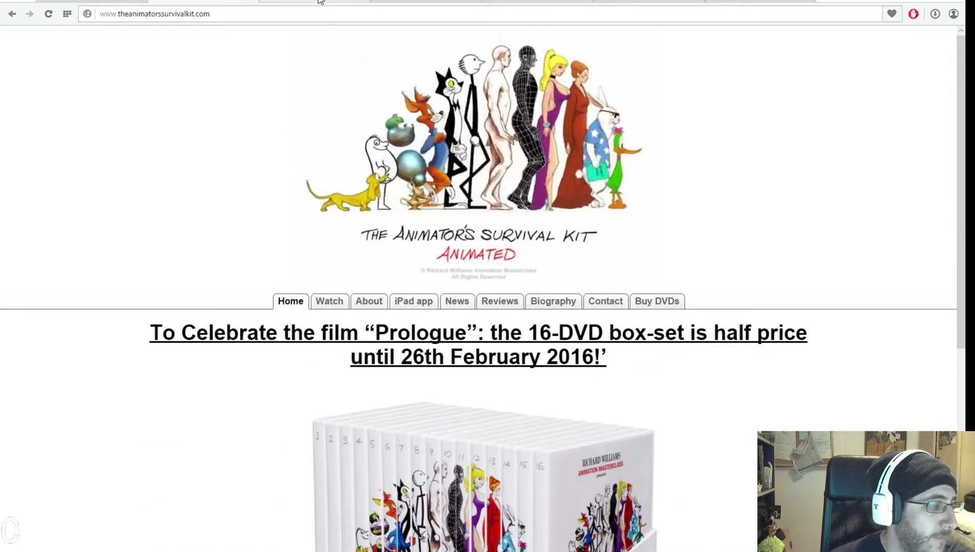
Examine the run cycle drawings: the normal run on 6's, the seven-pose run and the 5-drawing fast run.
{"action": "left_click", "coordinate": [320, 1]}
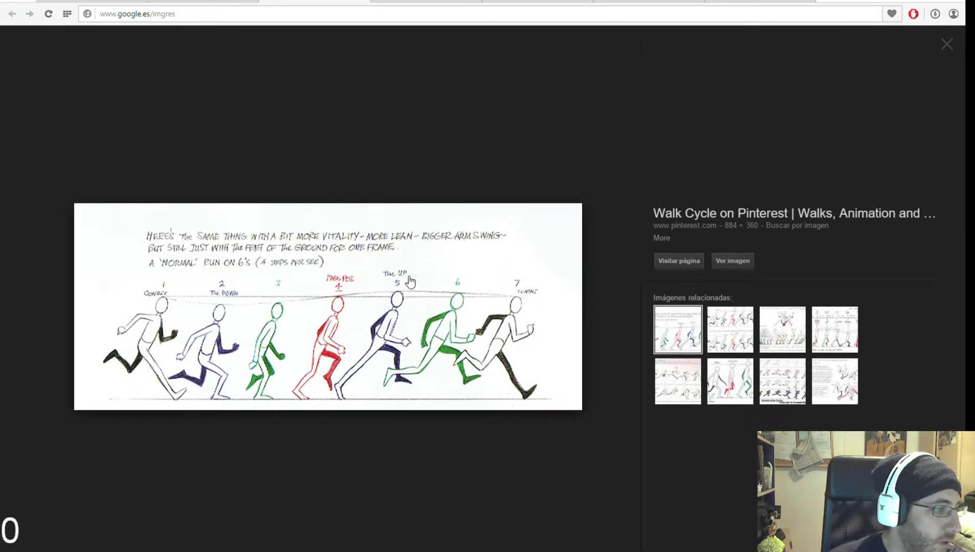
{"action": "key", "text": "Right"}
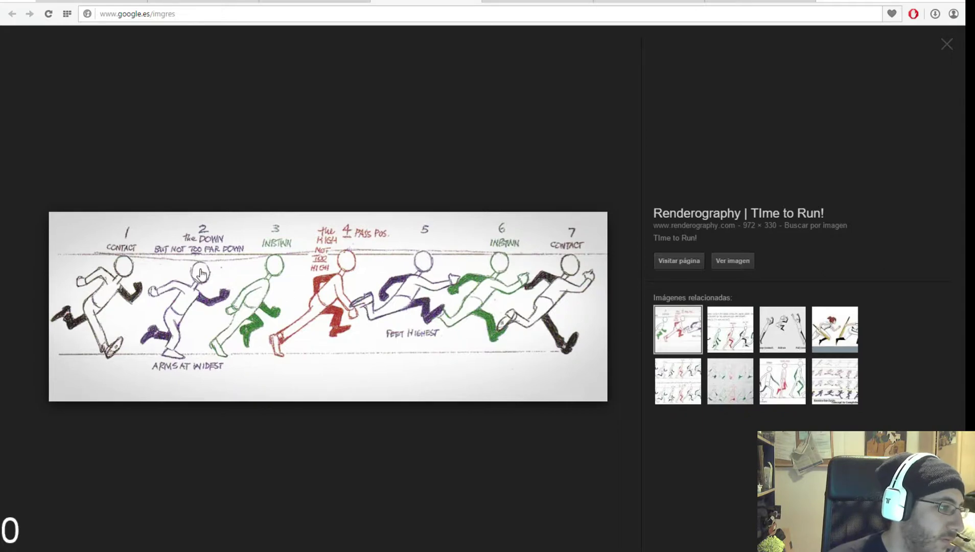
{"action": "key", "text": "Right"}
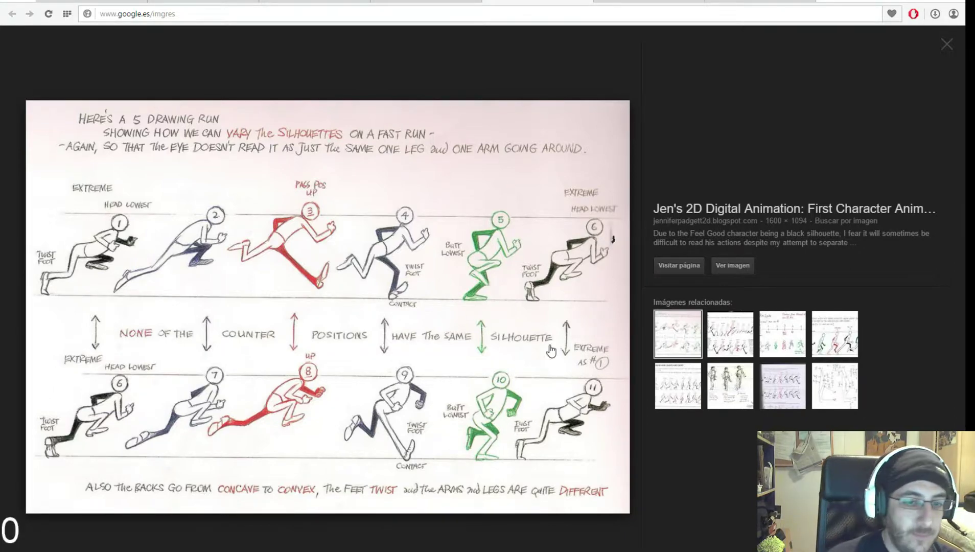
{"action": "left_click", "coordinate": [210, 3]}
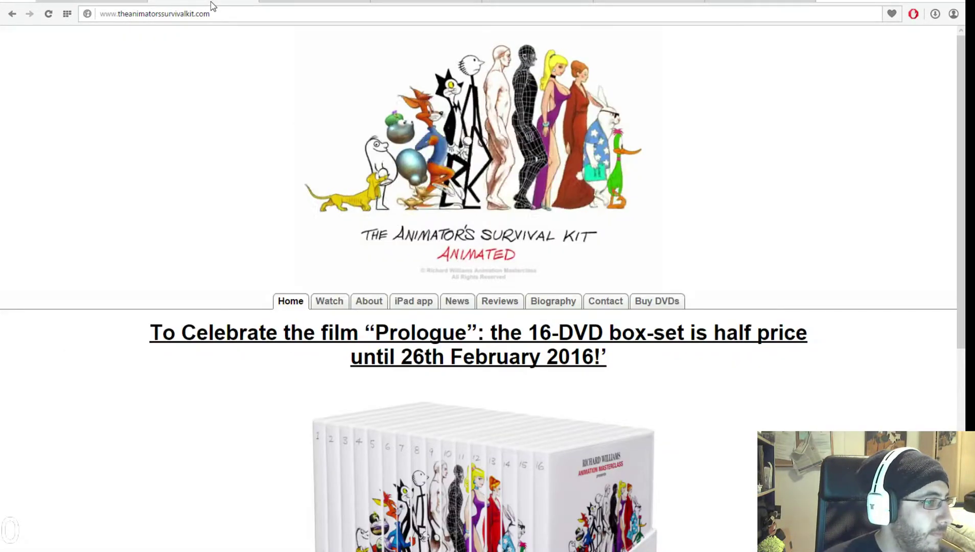
{"action": "left_click", "coordinate": [90, 2]}
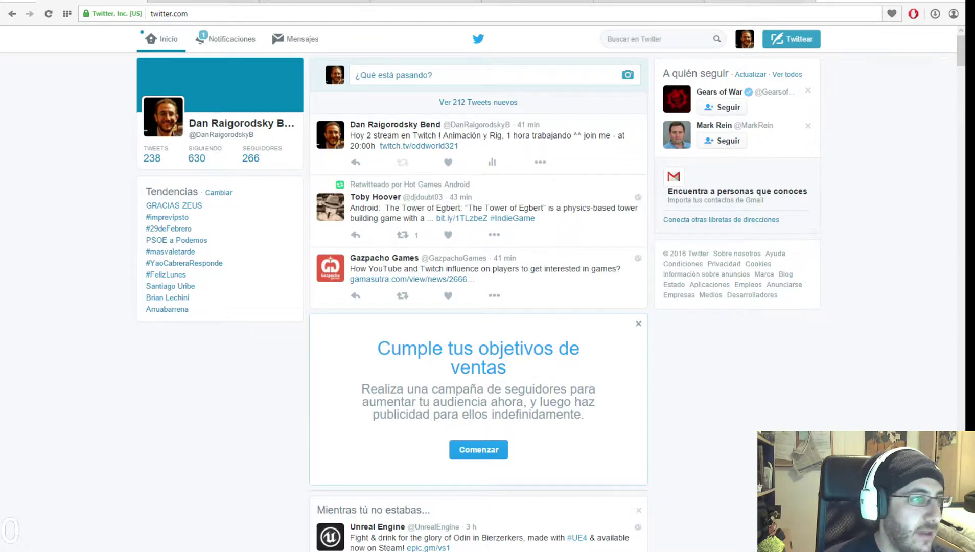
{"action": "left_click", "coordinate": [426, 2]}
{"action": "left_click", "coordinate": [318, 3]}
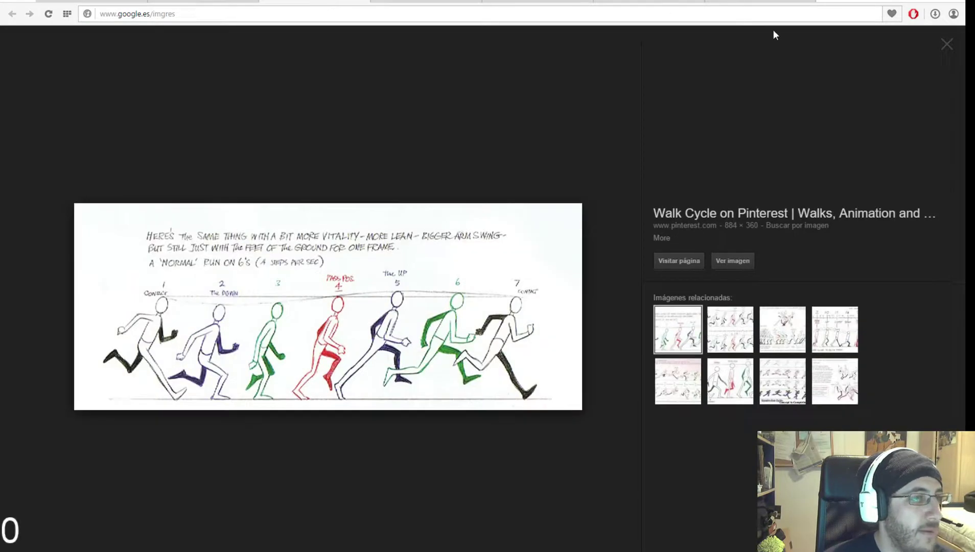
Leave the browser, search the system for "maya" and launch Maya 2014.
{"action": "left_click", "coordinate": [858, 2]}
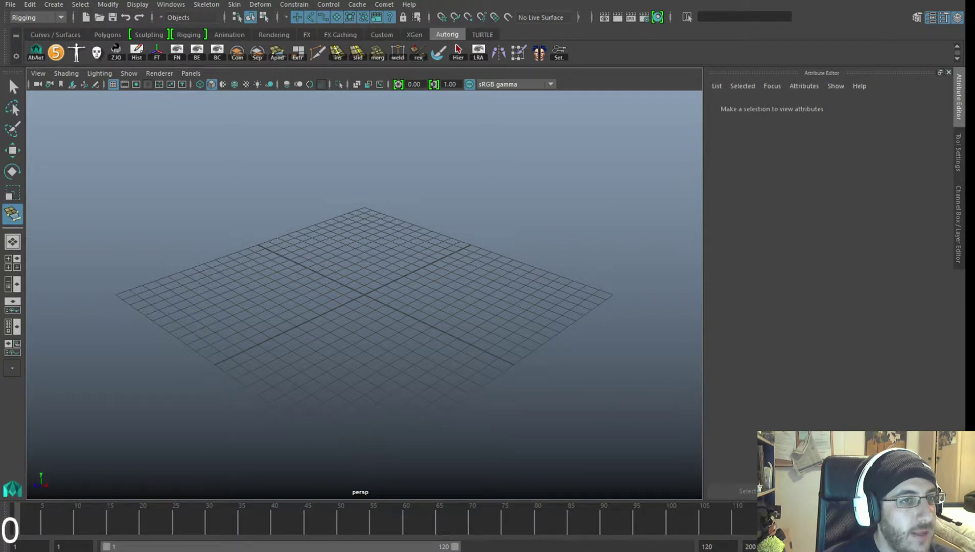
{"action": "key", "text": "super"}
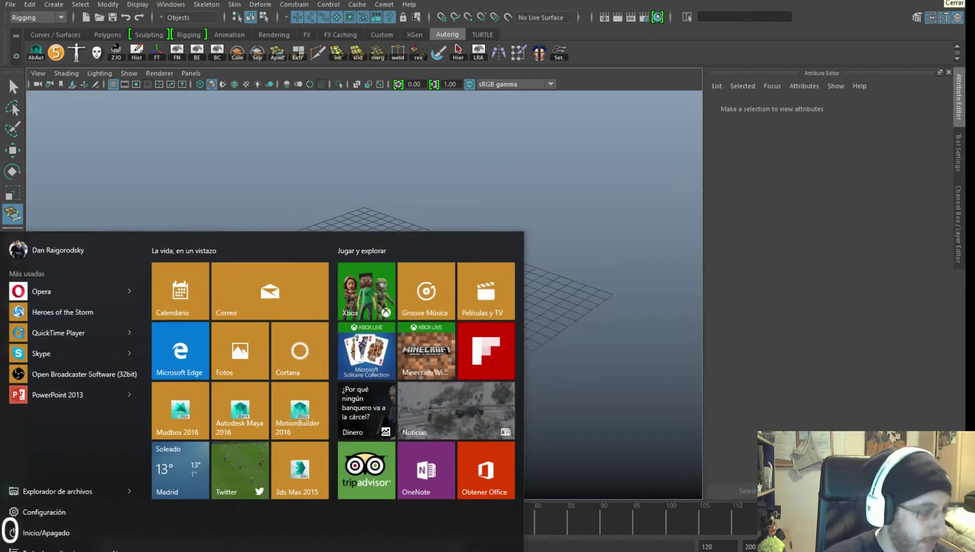
{"action": "type", "text": "maya"}
{"action": "key", "text": "Down"}
{"action": "key", "text": "Down"}
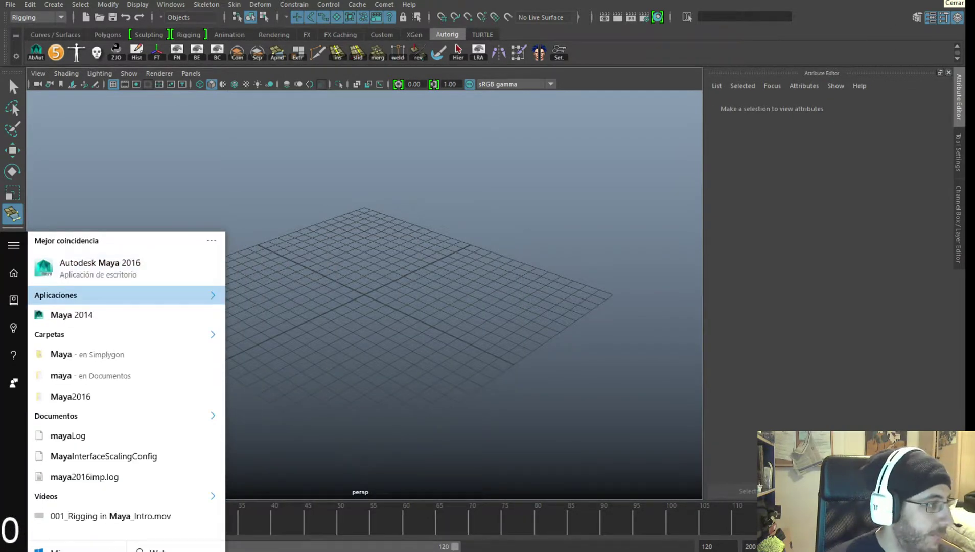
{"action": "key", "text": "Return"}
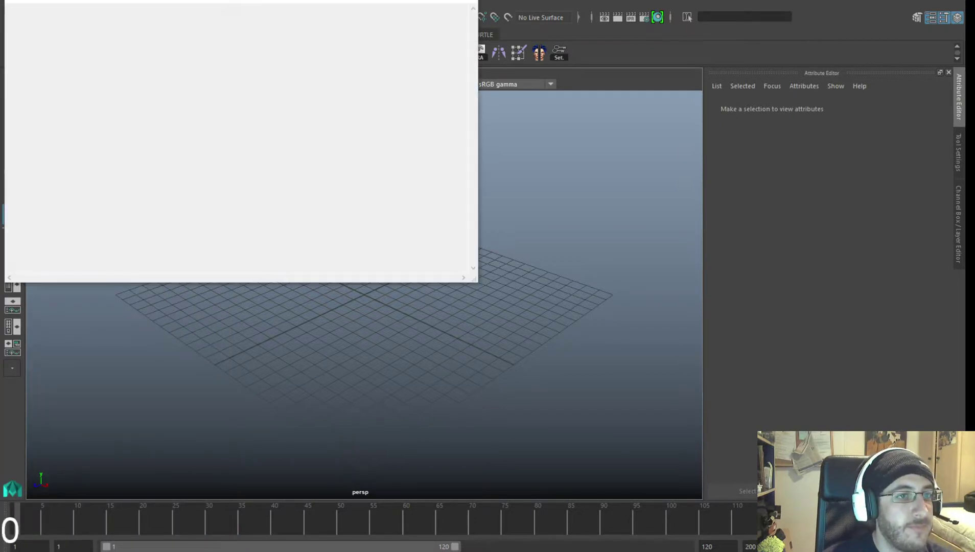
Close the Maya 2016 window and dismiss Maya 2014's new-feature highlight settings and 1-Minute Startup Movies windows.
{"action": "left_click", "coordinate": [955, 0]}
{"action": "left_click", "coordinate": [483, 295]}
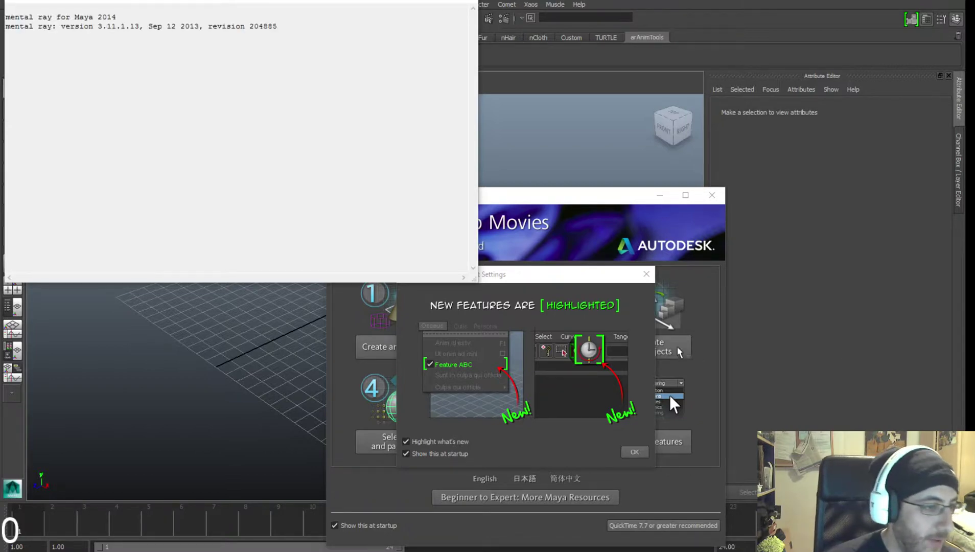
{"action": "left_click", "coordinate": [647, 274]}
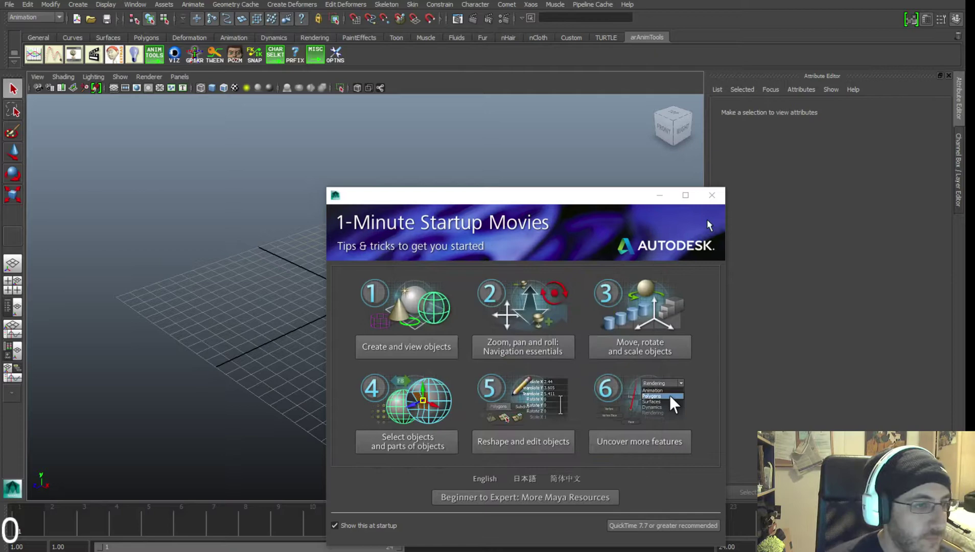
{"action": "left_click", "coordinate": [712, 195]}
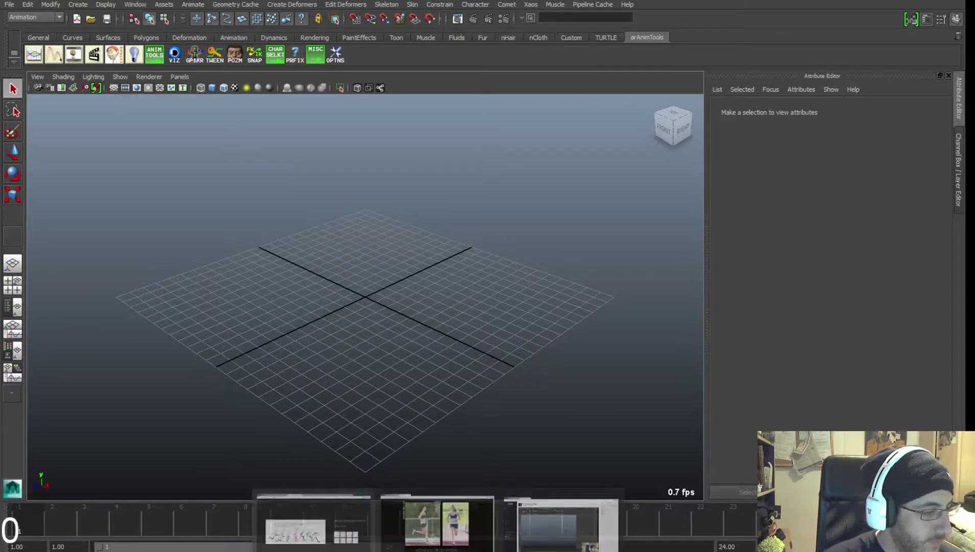
Switch back to the browser references, open Spotify and check its playback by pausing and resuming the current track.
{"action": "left_click", "coordinate": [435, 520]}
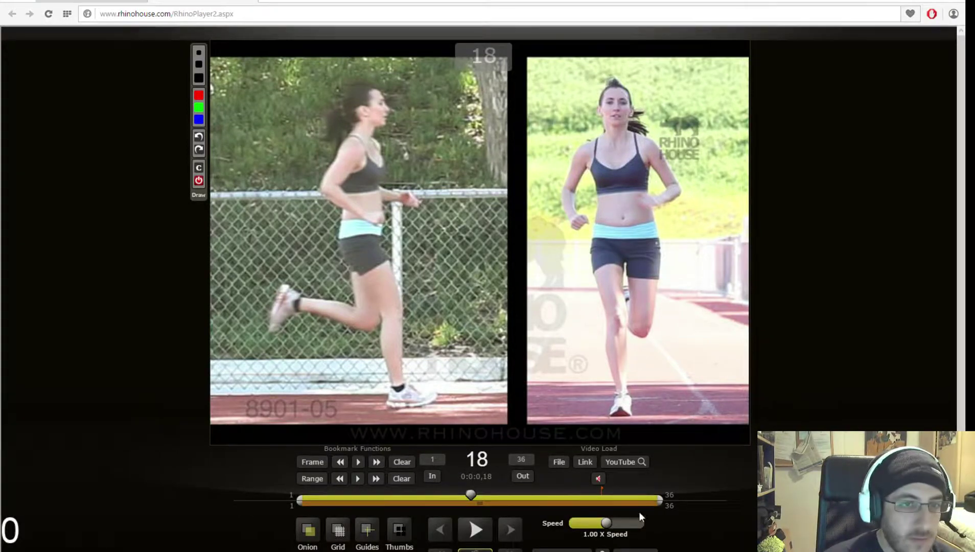
{"action": "key", "text": "alt+Tab"}
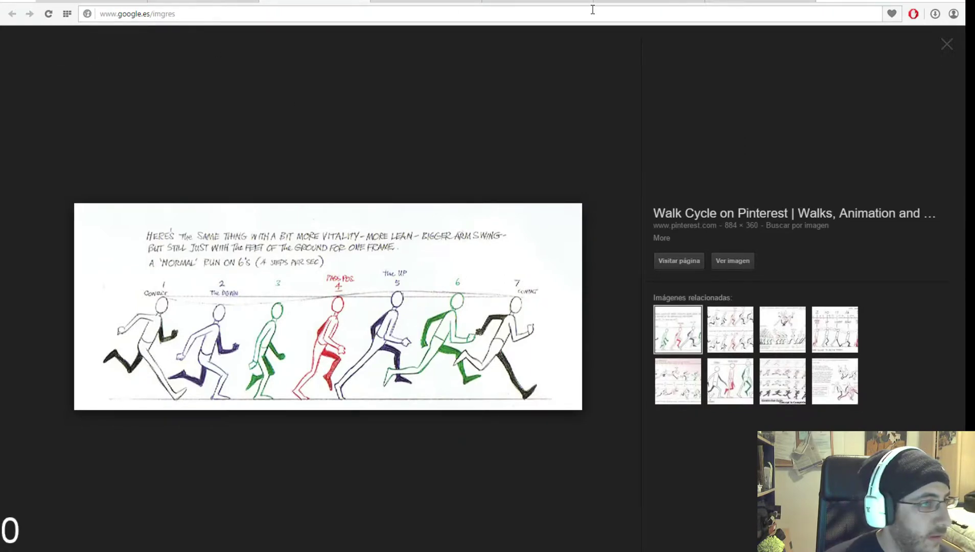
{"action": "left_click", "coordinate": [756, 6]}
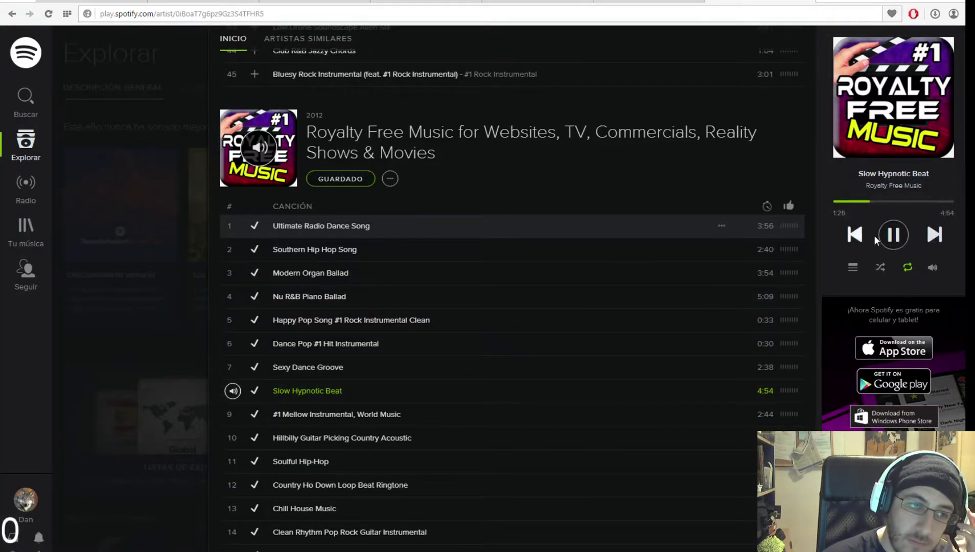
{"action": "left_click", "coordinate": [892, 235]}
{"action": "left_click", "coordinate": [892, 234]}
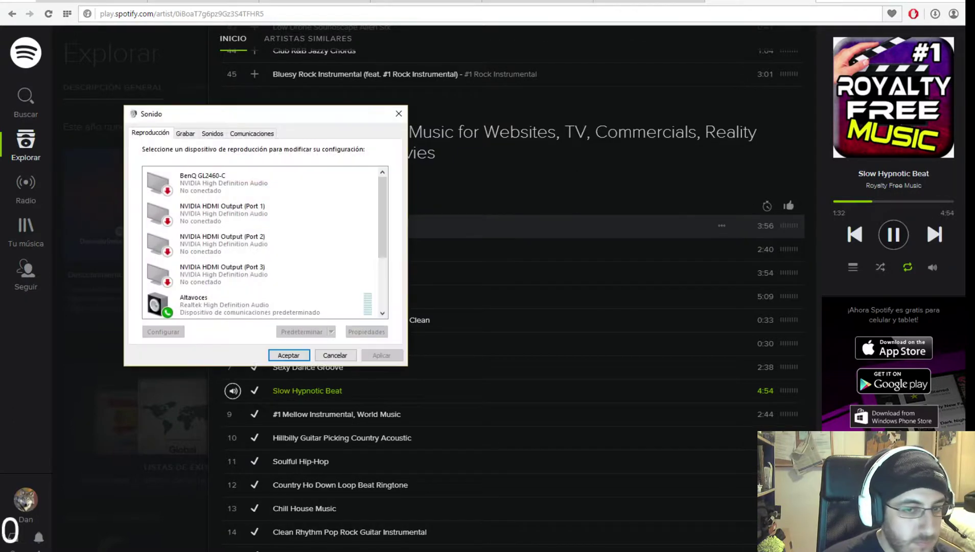
Test the TRITTON KUNAI WIRELESS HEADSET speakers among the playback devices and close the sound settings.
{"action": "scroll", "coordinate": [341, 317], "scroll_direction": "down", "scroll_amount": 2}
{"action": "scroll", "coordinate": [341, 317], "scroll_direction": "down", "scroll_amount": 2}
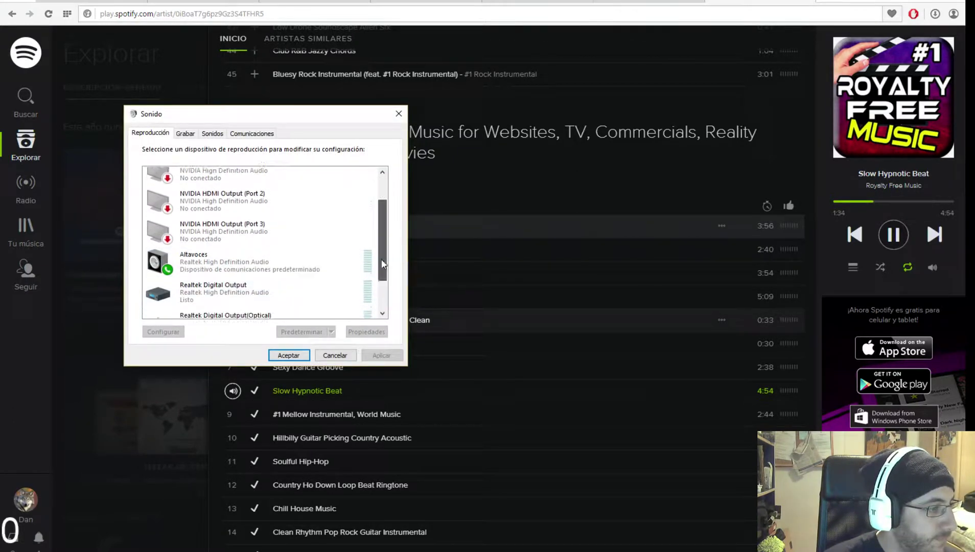
{"action": "right_click", "coordinate": [247, 308]}
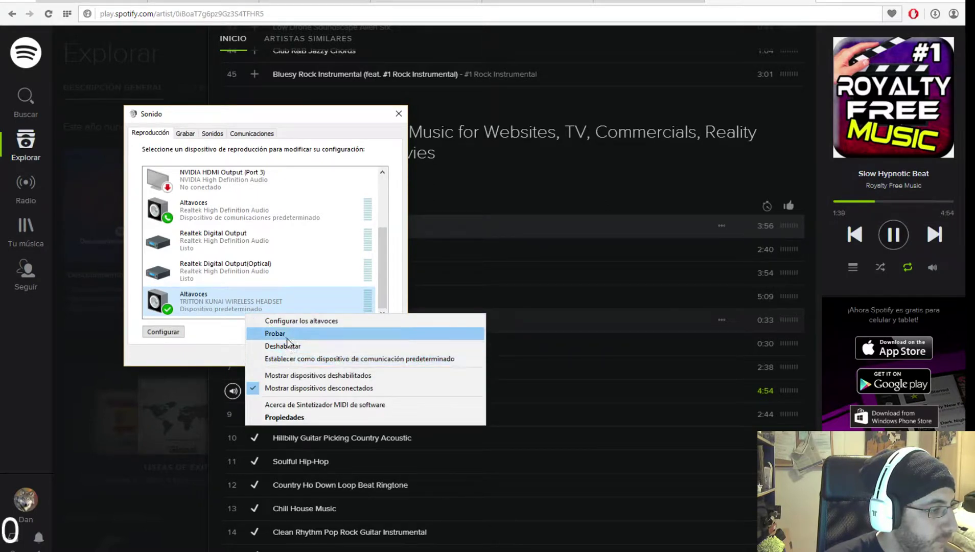
{"action": "left_click", "coordinate": [287, 333]}
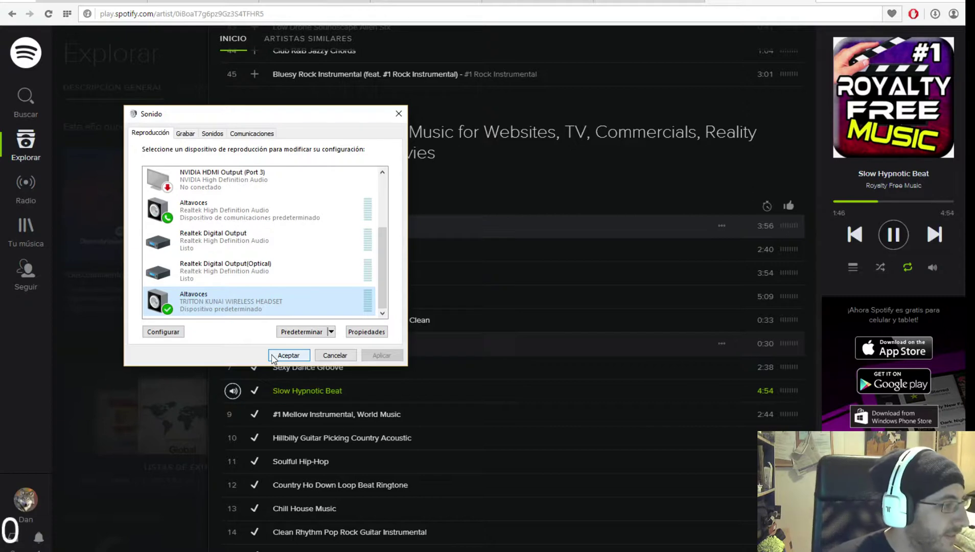
{"action": "left_click", "coordinate": [286, 355]}
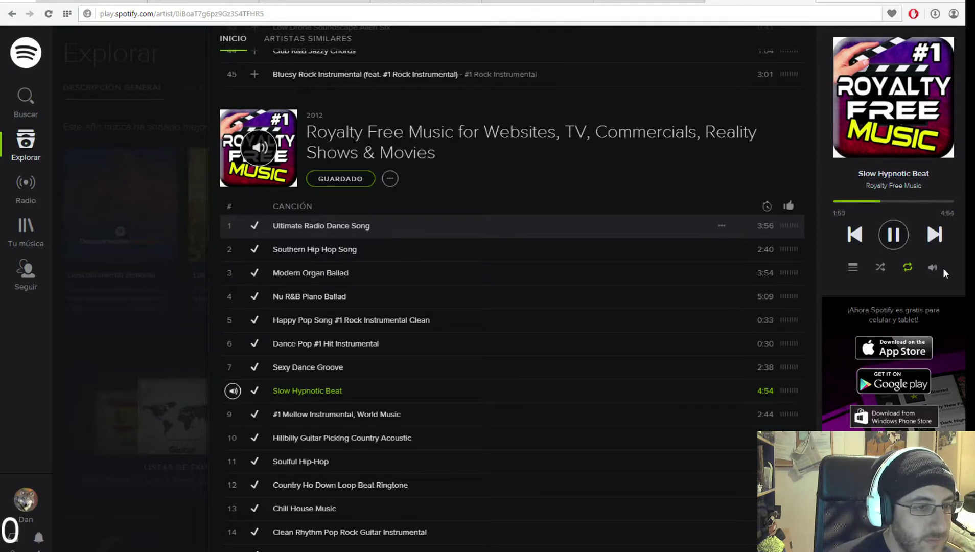
Skip ahead in Slow Hypnotic Beat and play the track "#1 Mellow Instrumental, World Music" instead.
{"action": "mouse_move", "coordinate": [933, 268]}
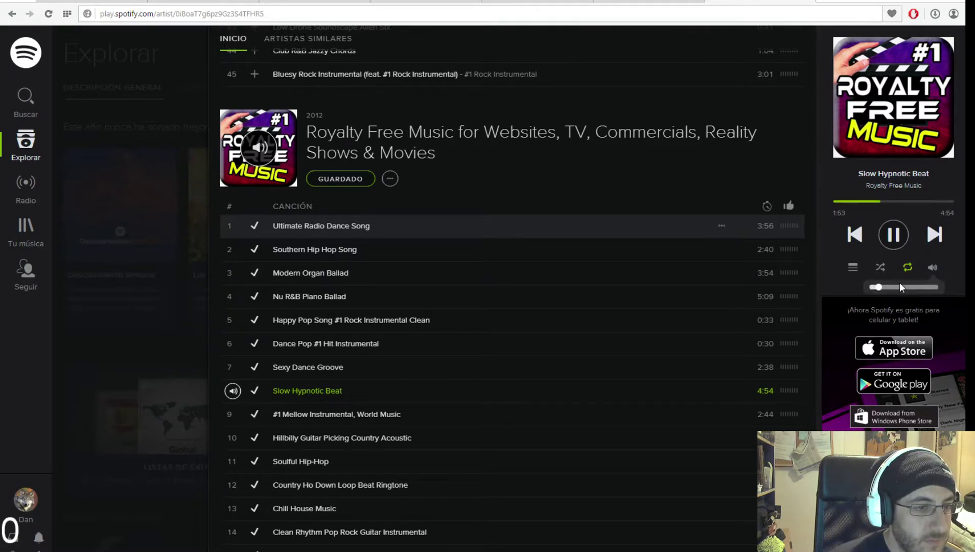
{"action": "left_click", "coordinate": [892, 203]}
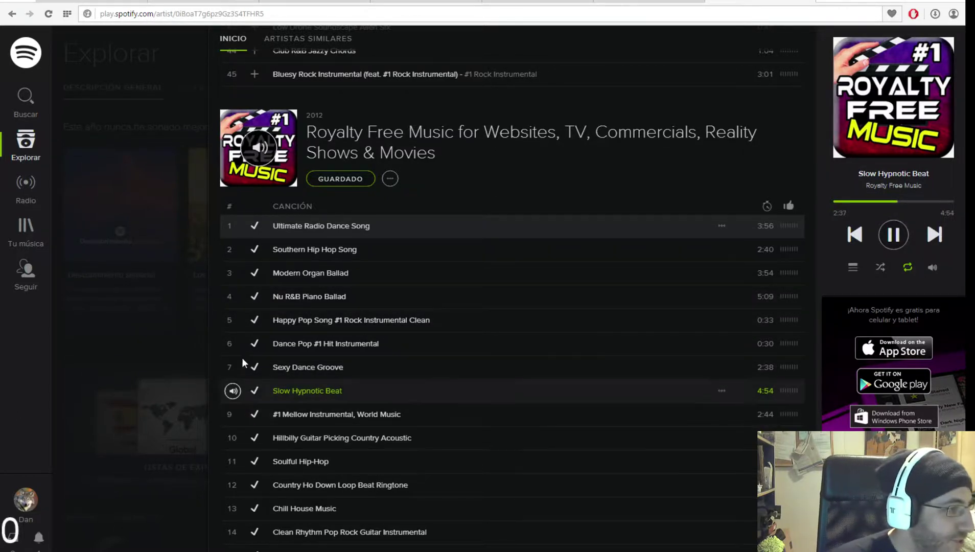
{"action": "left_click", "coordinate": [232, 414]}
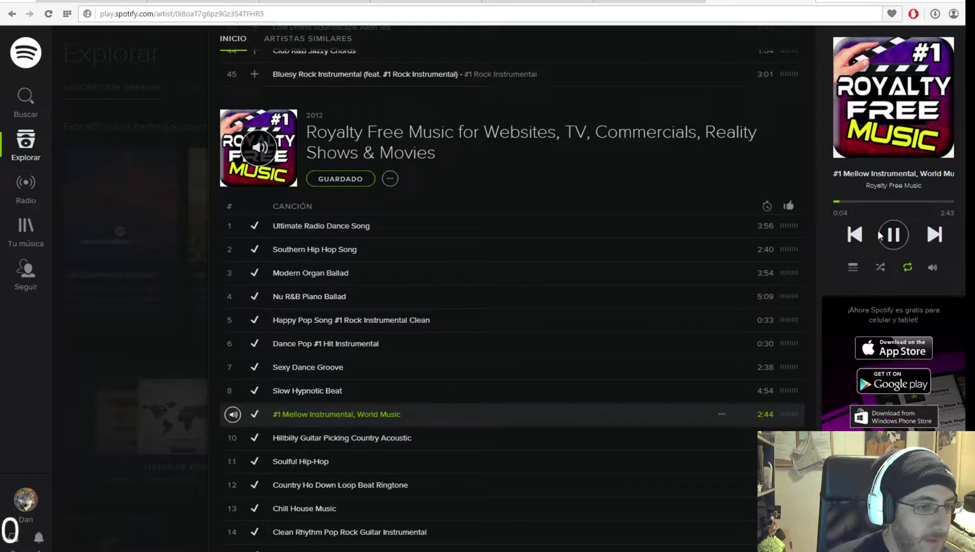
Check the headset's output level in the system's playback device list and close the sound settings.
{"action": "mouse_move", "coordinate": [933, 269]}
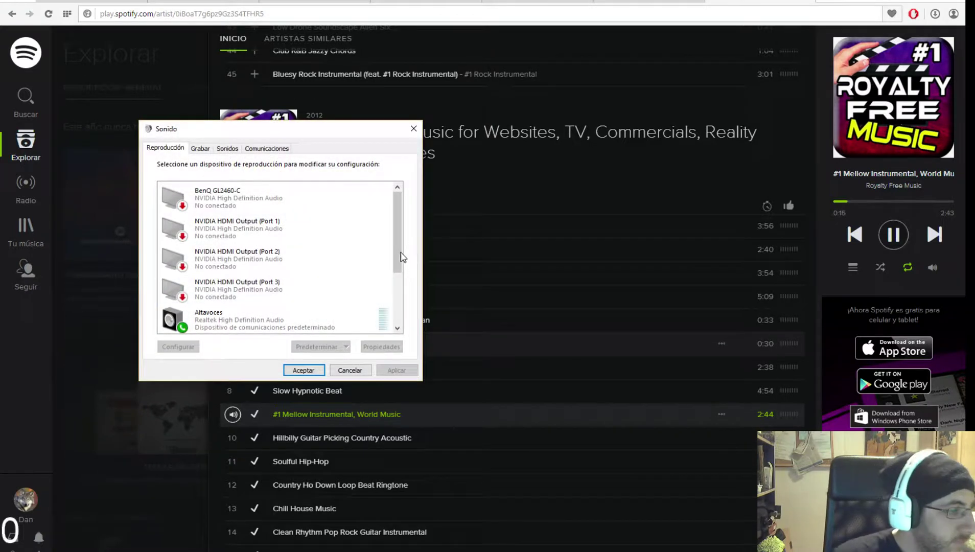
{"action": "left_click_drag", "start_coordinate": [400, 254], "coordinate": [399, 335]}
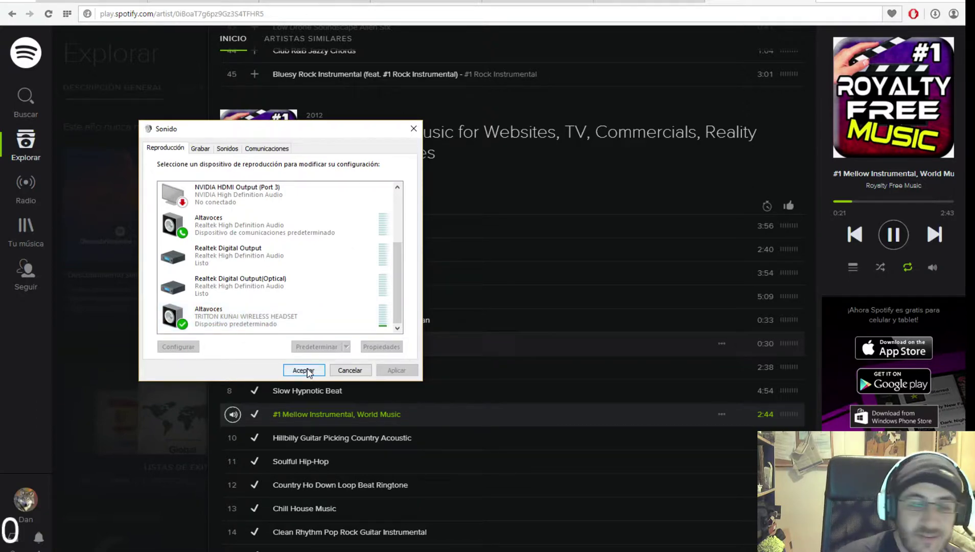
{"action": "left_click", "coordinate": [304, 370]}
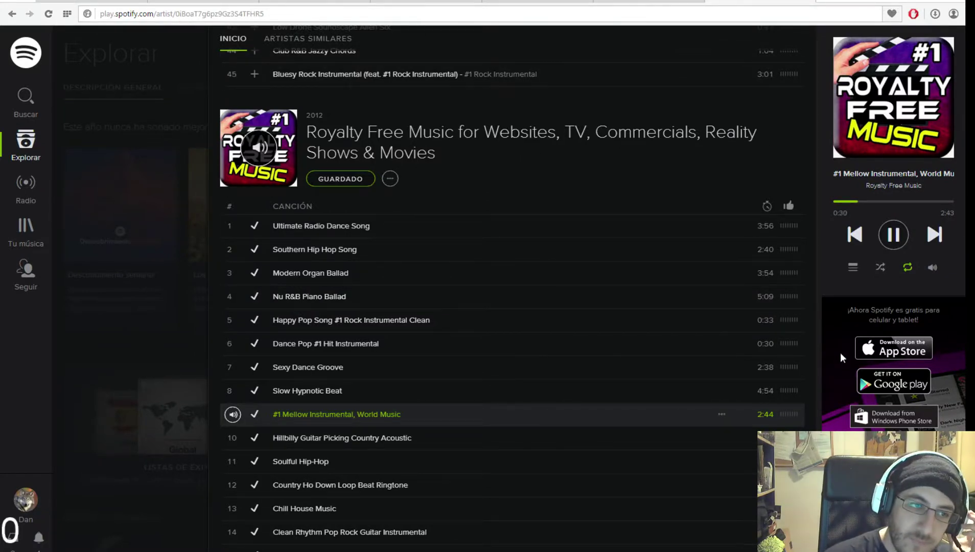
Skip the mellow track ahead to about 0:53 and set the Spotify volume to about one third.
{"action": "left_click", "coordinate": [874, 202]}
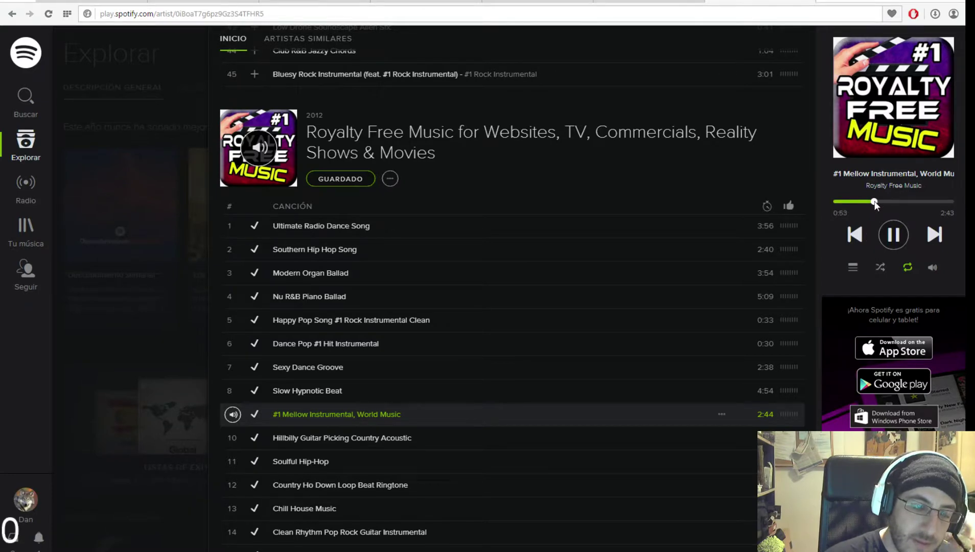
{"action": "left_click", "coordinate": [907, 286]}
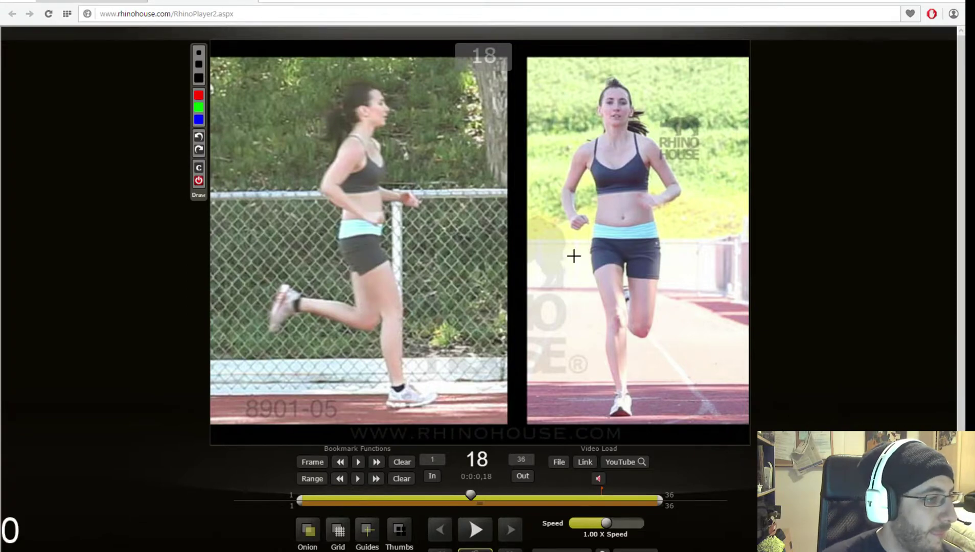
{"action": "key", "text": "alt+Tab"}
{"action": "left_click", "coordinate": [484, 181]}
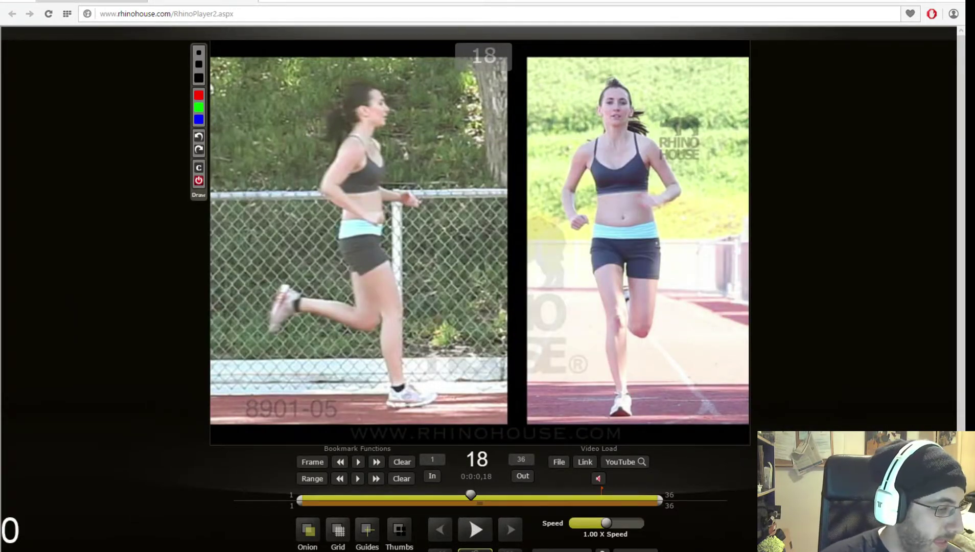
{"action": "key", "text": "alt+Tab"}
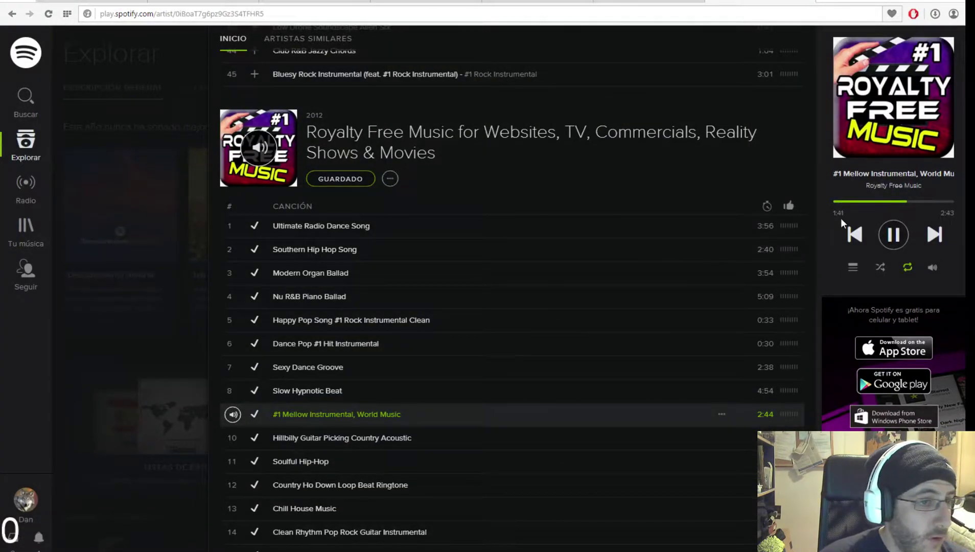
{"action": "mouse_move", "coordinate": [935, 269]}
{"action": "left_click_drag", "start_coordinate": [904, 287], "coordinate": [892, 286]}
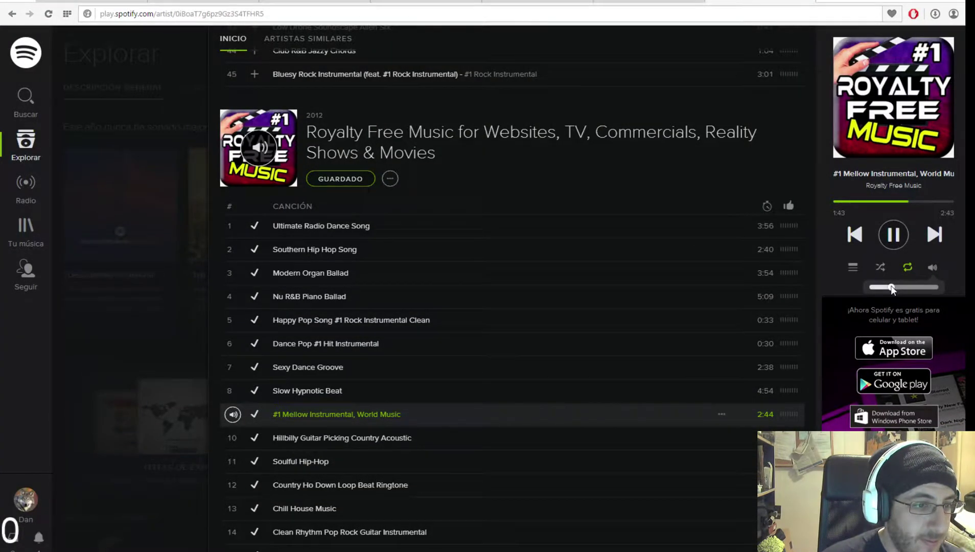
Switch to Maya, turn on textured shading and frame the whole female character rig in a three-quarter front view.
{"action": "key", "text": "alt+Tab"}
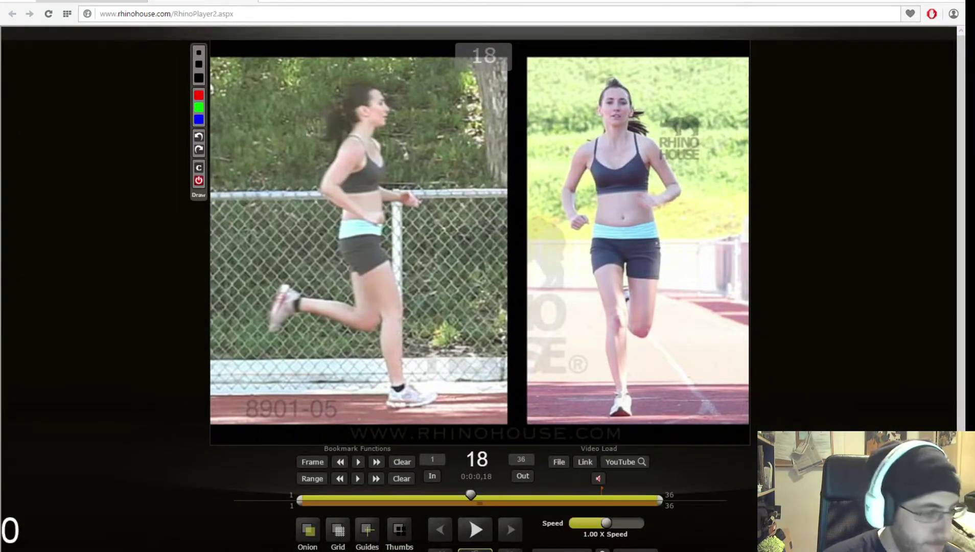
{"action": "key", "text": "alt+Tab"}
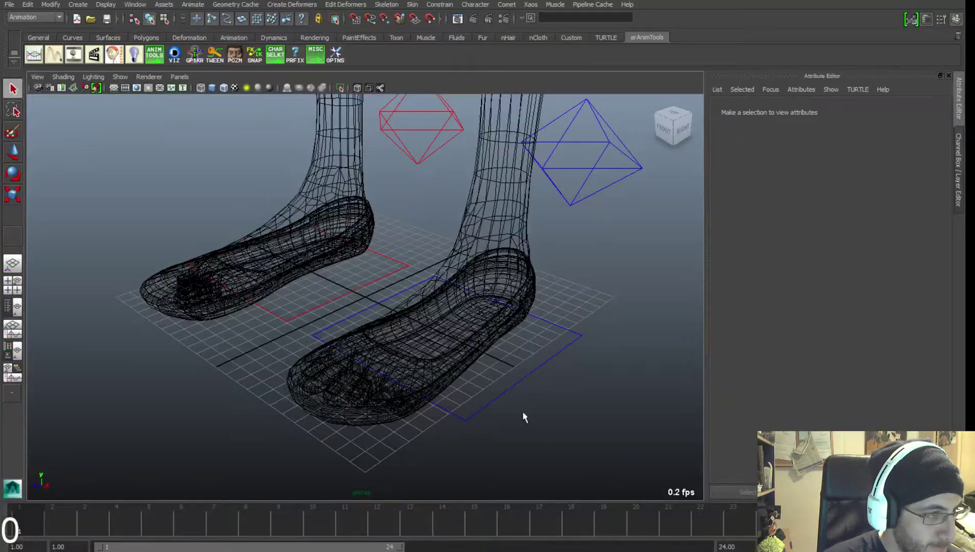
{"action": "left_click_drag", "start_coordinate": [426, 353], "coordinate": [552, 307], "text": "alt"}
{"action": "right_click_drag", "start_coordinate": [552, 307], "coordinate": [416, 223], "text": "alt"}
{"action": "middle_click_drag", "start_coordinate": [416, 222], "coordinate": [435, 352], "text": "alt"}
{"action": "mouse_move", "coordinate": [434, 353]}
{"action": "right_mouse_down", "text": "alt"}
{"action": "mouse_move", "coordinate": [435, 313]}
{"action": "mouse_move", "coordinate": [379, 358]}
{"action": "mouse_move", "coordinate": [316, 313]}
{"action": "right_mouse_up", "text": "alt"}
{"action": "key", "text": "6"}
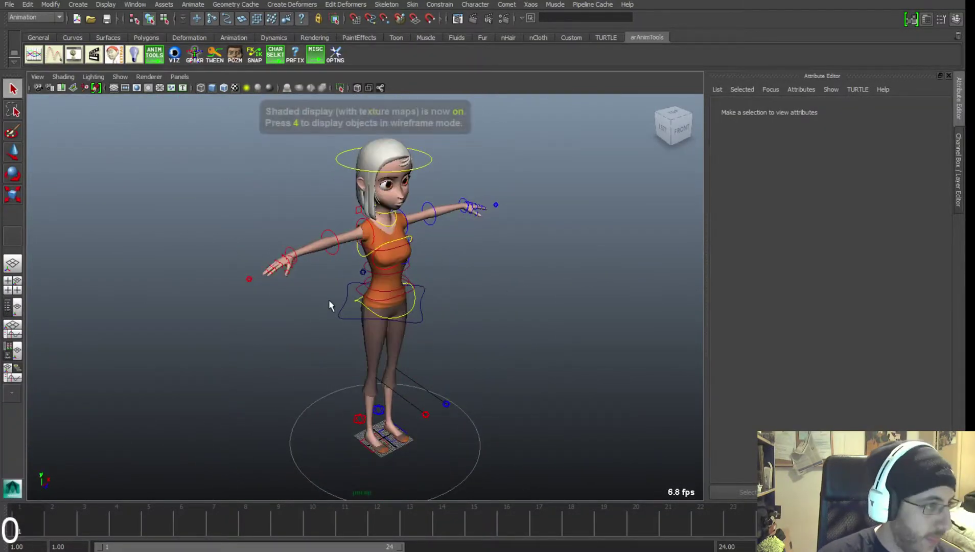
{"action": "left_click_drag", "start_coordinate": [388, 202], "coordinate": [333, 228], "text": "alt"}
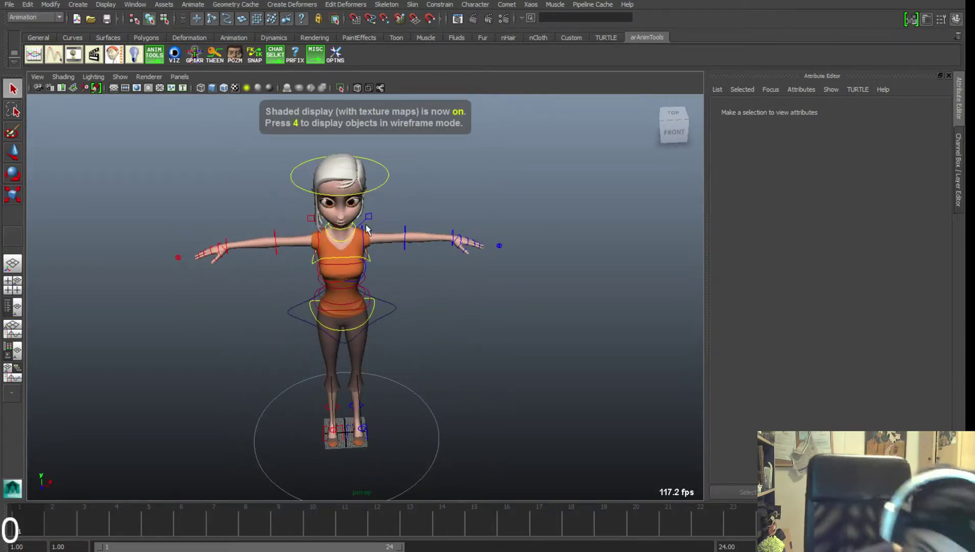
{"action": "left_click_drag", "start_coordinate": [357, 260], "coordinate": [395, 282], "text": "alt"}
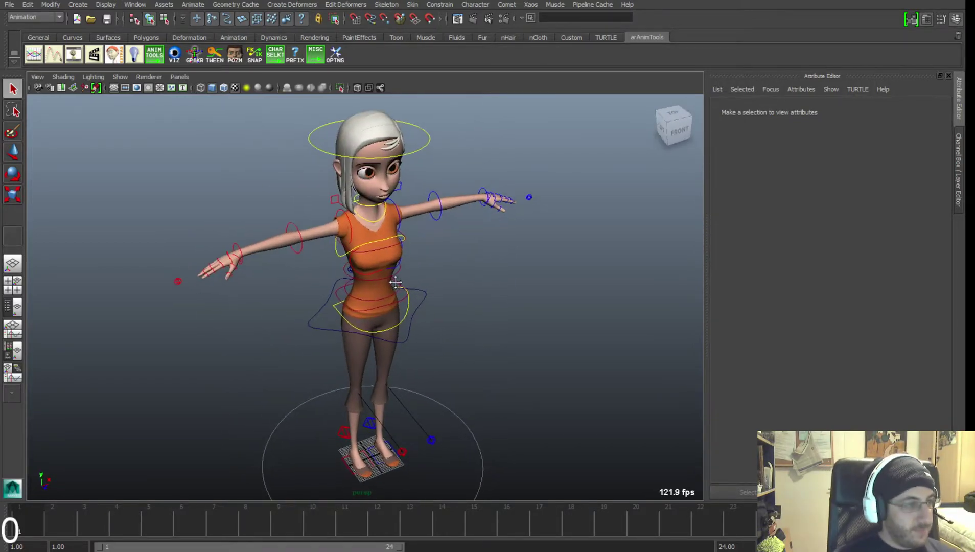
{"action": "middle_click_drag", "start_coordinate": [395, 298], "coordinate": [404, 284], "text": "alt"}
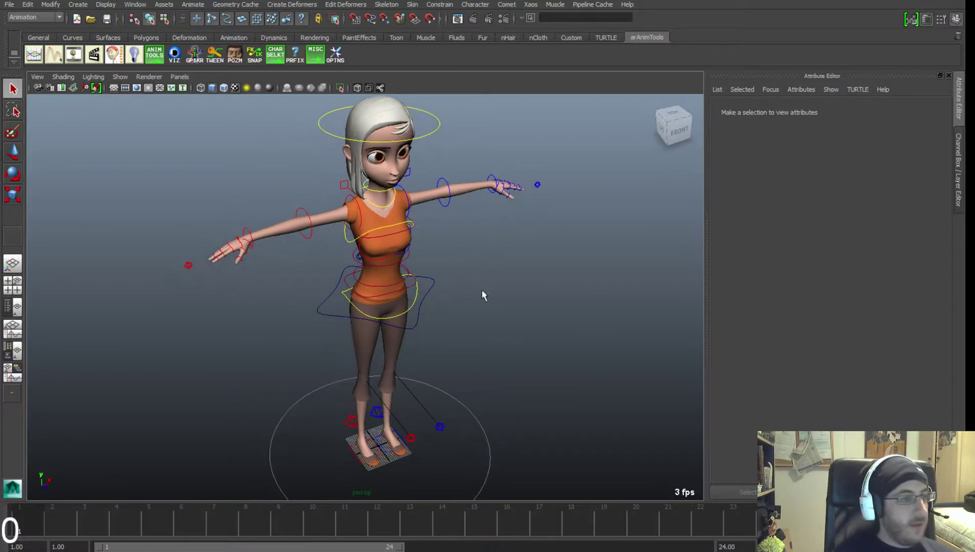
{"action": "left_click_drag", "start_coordinate": [484, 296], "coordinate": [450, 296], "text": "alt"}
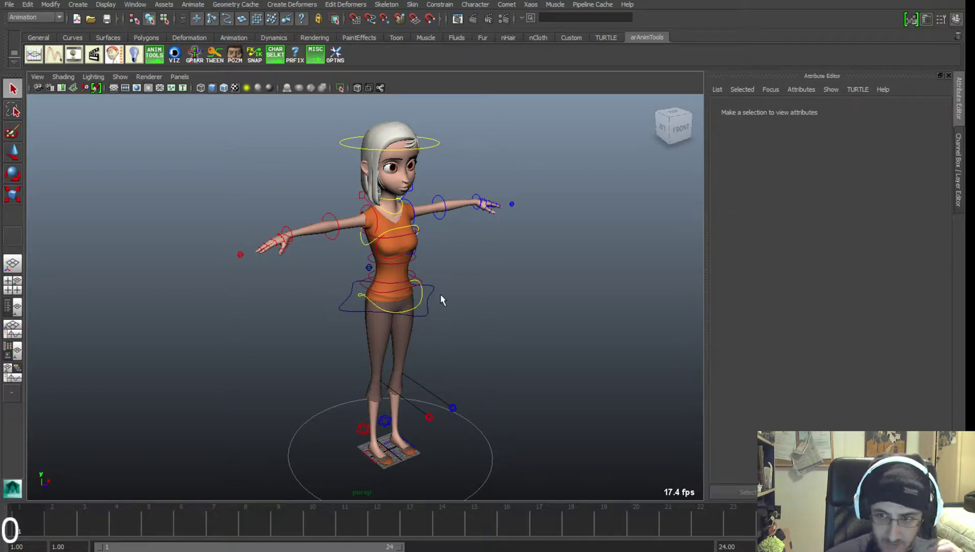
{"action": "left_click_drag", "start_coordinate": [520, 292], "coordinate": [469, 288], "text": "alt"}
{"action": "right_click_drag", "start_coordinate": [470, 288], "coordinate": [457, 292], "text": "alt"}
{"action": "left_click_drag", "start_coordinate": [457, 292], "coordinate": [471, 330], "text": "alt"}
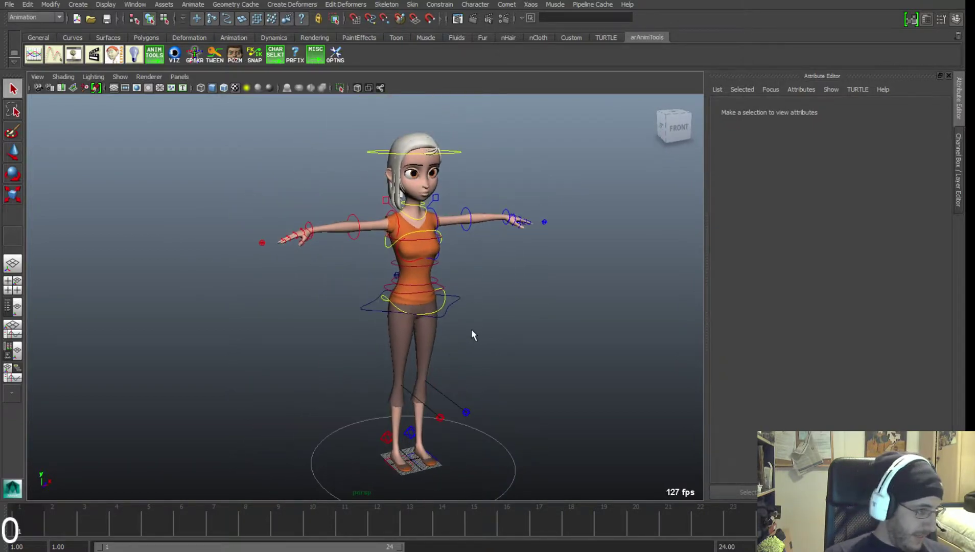
{"action": "left_click_drag", "start_coordinate": [76, 510], "coordinate": [11, 510]}
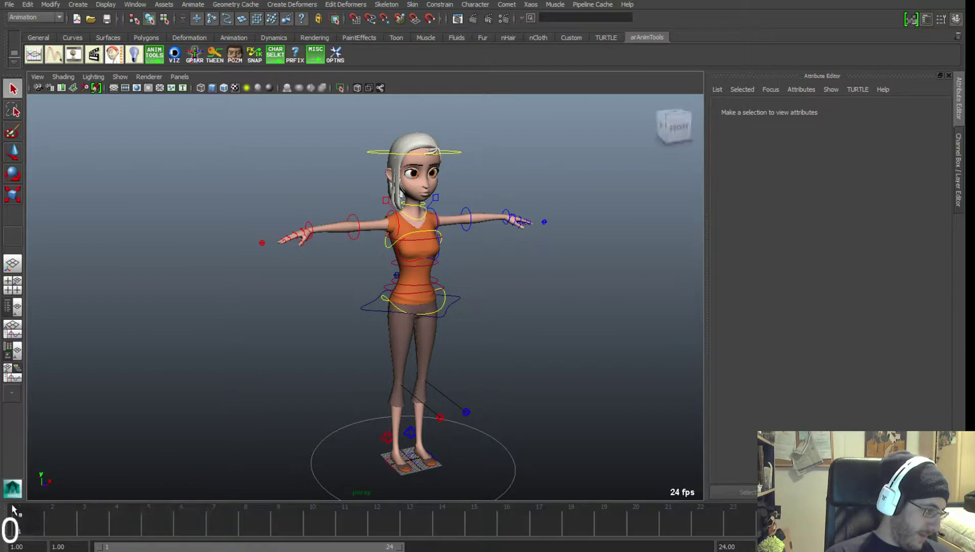
{"action": "middle_click_drag", "start_coordinate": [313, 386], "coordinate": [279, 389], "text": "alt"}
{"action": "right_click_drag", "start_coordinate": [278, 389], "coordinate": [276, 376], "text": "alt"}
{"action": "middle_click_drag", "start_coordinate": [276, 377], "coordinate": [278, 390], "text": "alt"}
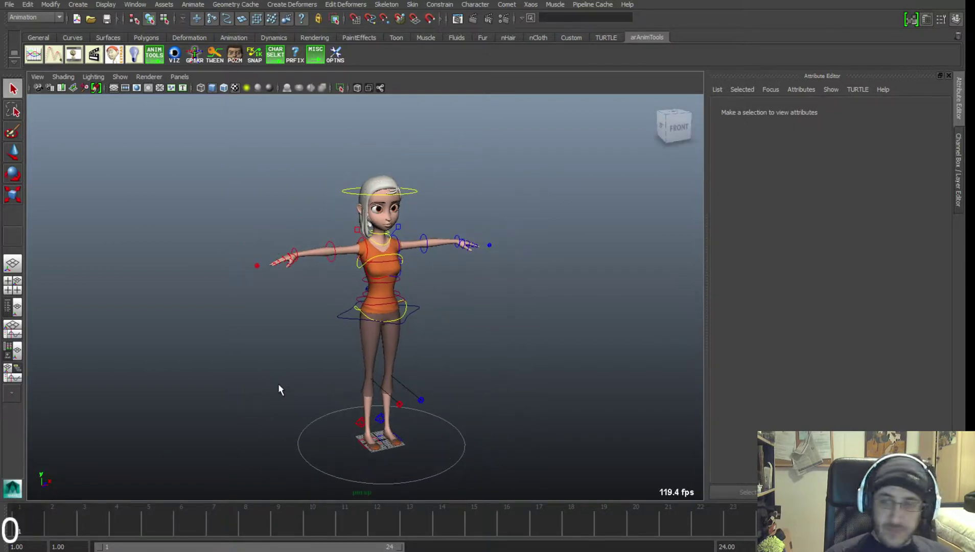
{"action": "middle_click_drag", "start_coordinate": [385, 369], "coordinate": [388, 376], "text": "alt"}
{"action": "left_click_drag", "start_coordinate": [387, 376], "coordinate": [363, 379], "text": "alt"}
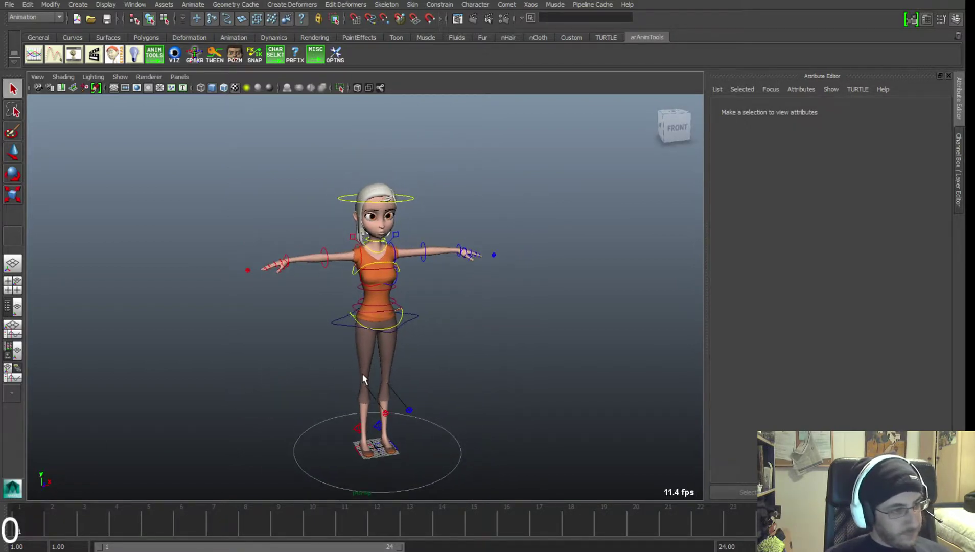
{"action": "right_click_drag", "start_coordinate": [363, 380], "coordinate": [360, 388], "text": "alt"}
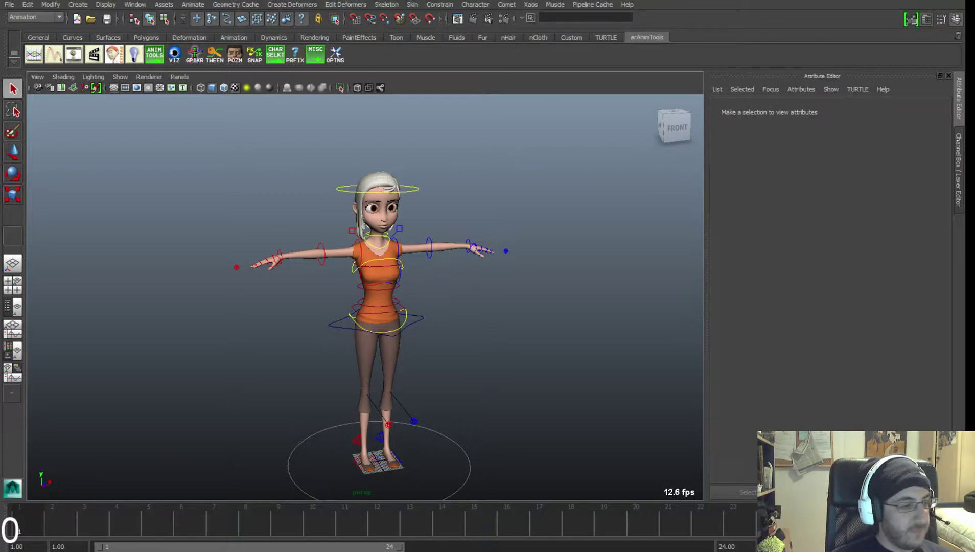
Switch to the browser and move the Rhino House reference window off this screen, leaving Maya in view.
{"action": "key", "text": "alt+Tab"}
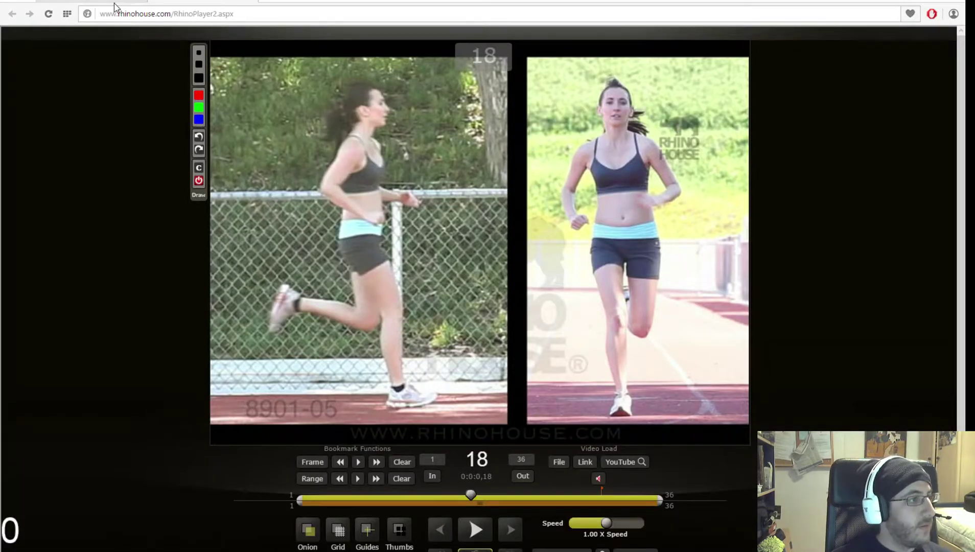
{"action": "left_click_drag", "start_coordinate": [292, 3], "coordinate": [974, 163]}
{"action": "left_click_drag", "start_coordinate": [974, 128], "coordinate": [974, 127]}
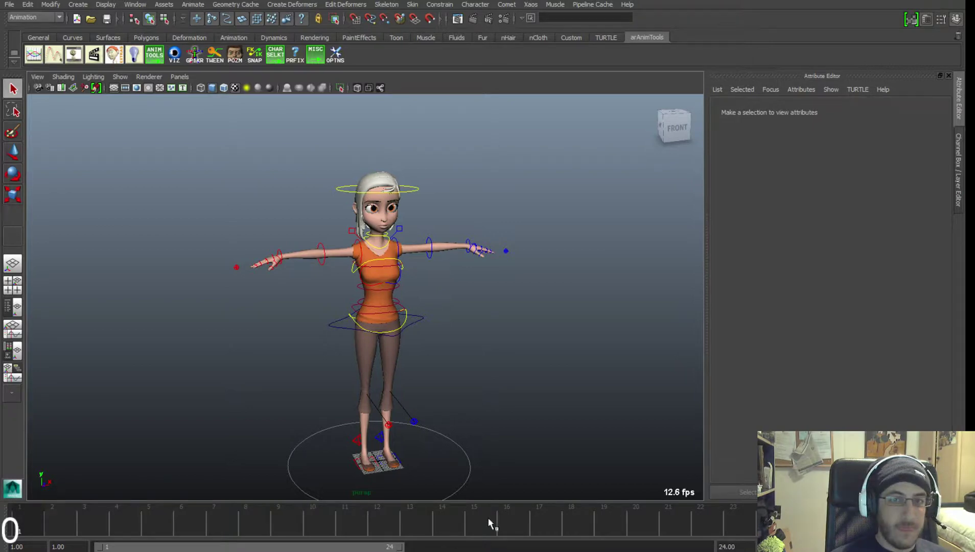
{"action": "left_click_drag", "start_coordinate": [475, 401], "coordinate": [491, 400], "text": "alt"}
{"action": "right_click_drag", "start_coordinate": [492, 399], "coordinate": [460, 421], "text": "alt"}
{"action": "middle_click_drag", "start_coordinate": [460, 421], "coordinate": [481, 386], "text": "alt"}
{"action": "left_click_drag", "start_coordinate": [434, 396], "coordinate": [457, 405], "text": "alt"}
{"action": "middle_click_drag", "start_coordinate": [457, 405], "coordinate": [454, 426], "text": "alt"}
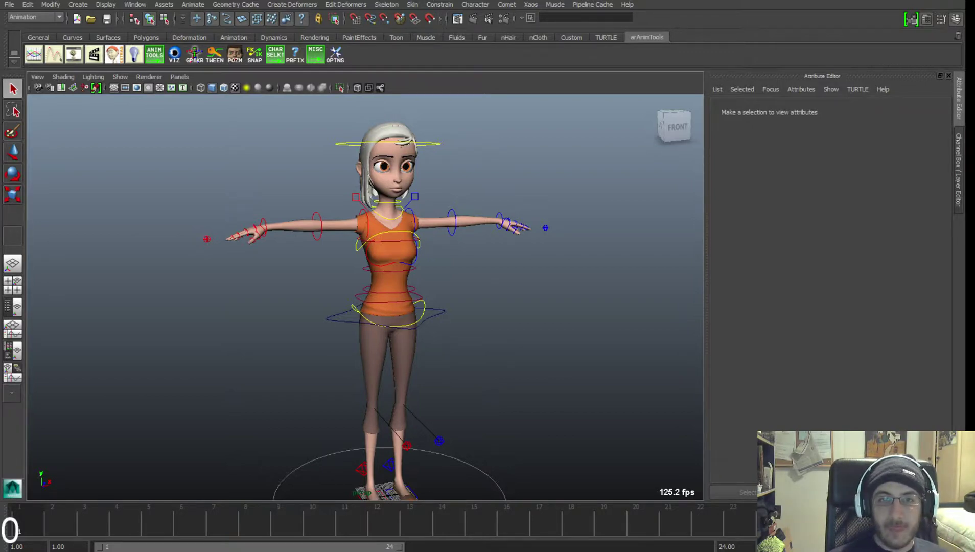
Bring the Rhino House player back onto this screen and step the run clip forward from frame 16 to 21.
{"action": "left_click_drag", "start_coordinate": [965, 81], "coordinate": [441, 146]}
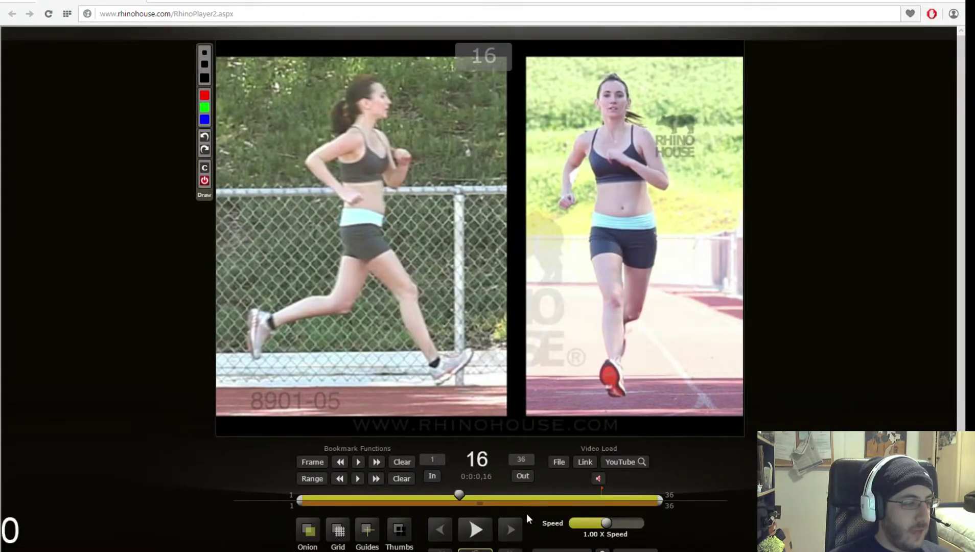
{"action": "left_click", "coordinate": [510, 530]}
{"action": "left_click", "coordinate": [510, 530]}
{"action": "left_click", "coordinate": [509, 529]}
{"action": "left_click", "coordinate": [510, 530]}
{"action": "left_click", "coordinate": [510, 529]}
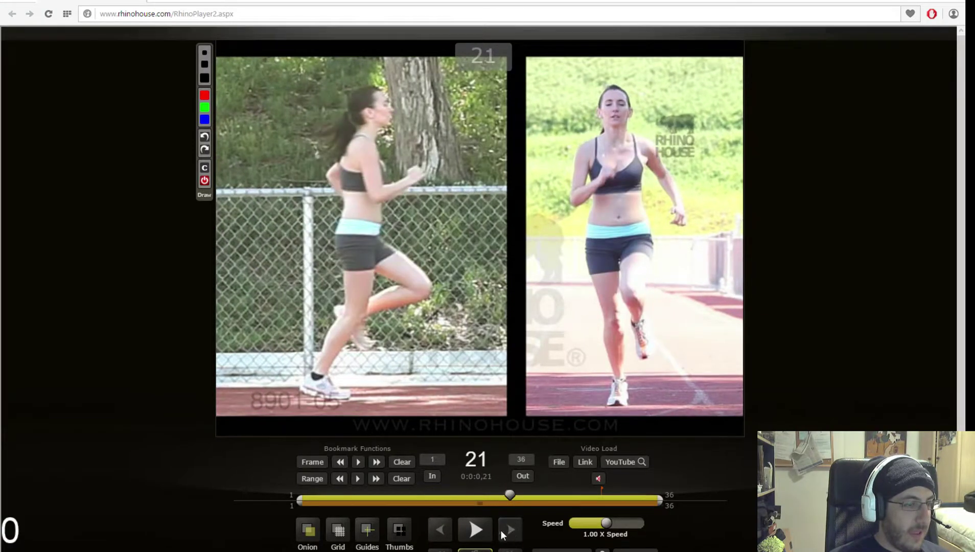
Step the run clip back to frame 17 and draw red lines across the front-view runner's hips and shoulders.
{"action": "left_click", "coordinate": [442, 528]}
{"action": "left_click", "coordinate": [442, 529]}
{"action": "left_click", "coordinate": [442, 528]}
{"action": "left_click", "coordinate": [442, 528]}
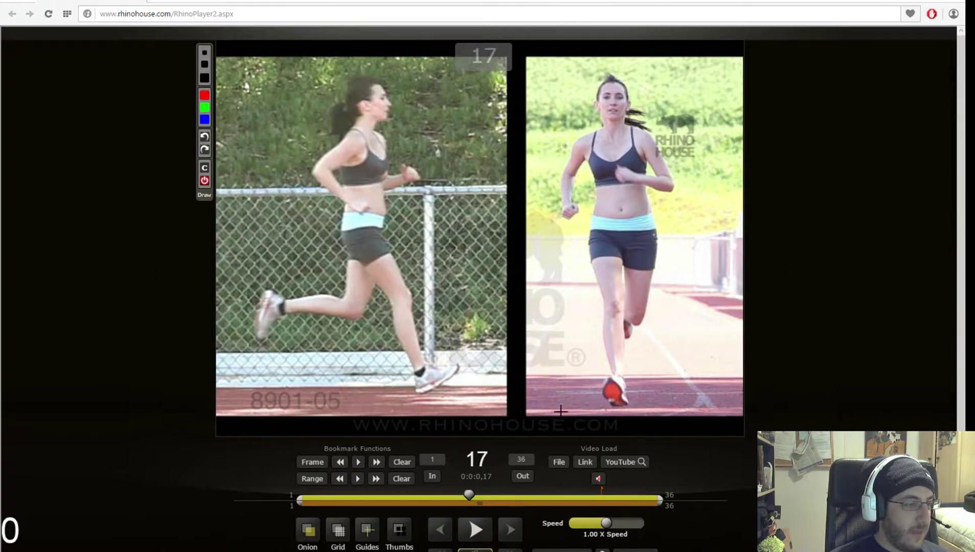
{"action": "left_click_drag", "start_coordinate": [591, 220], "coordinate": [661, 220]}
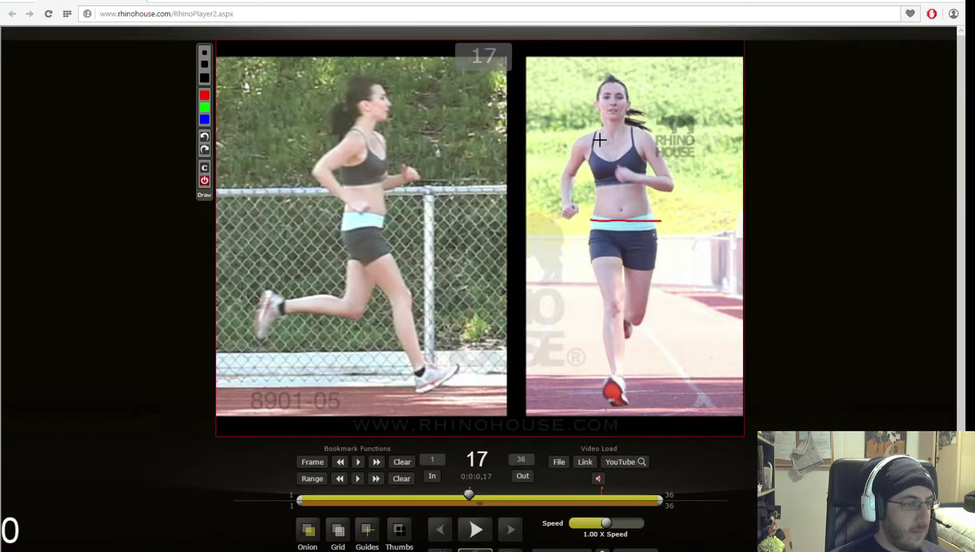
{"action": "left_click_drag", "start_coordinate": [579, 137], "coordinate": [641, 131]}
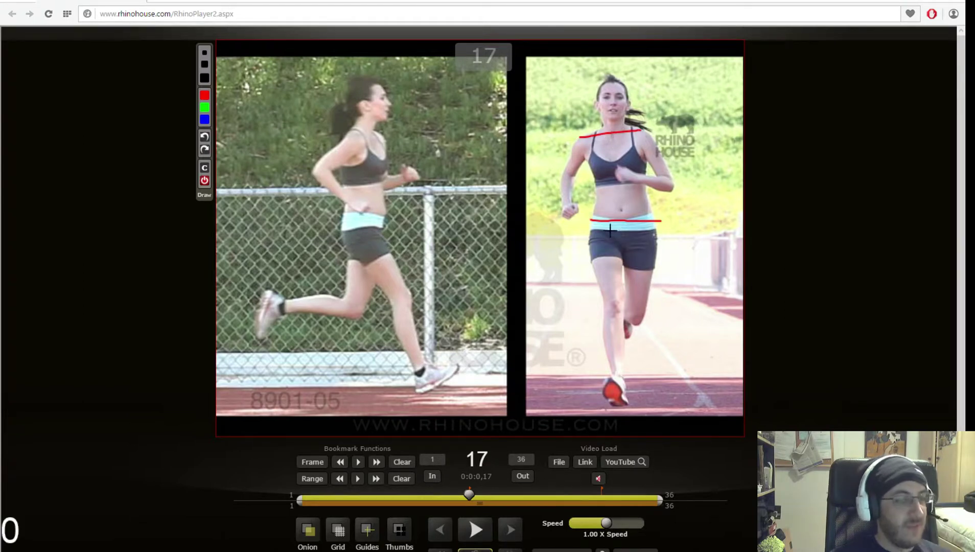
Draw red curved arrows at the front-view runner's hip and head, plus strokes down her planted leg and along her arm.
{"action": "mouse_move", "coordinate": [589, 225]}
{"action": "left_mouse_down"}
{"action": "mouse_move", "coordinate": [582, 231]}
{"action": "mouse_move", "coordinate": [601, 227]}
{"action": "left_mouse_up"}
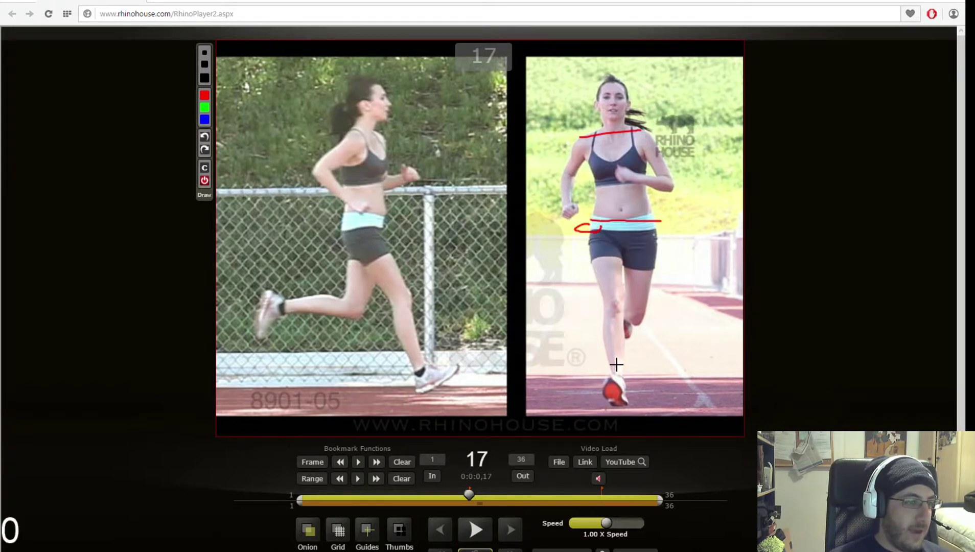
{"action": "mouse_move", "coordinate": [601, 253]}
{"action": "left_mouse_down"}
{"action": "mouse_move", "coordinate": [618, 316]}
{"action": "mouse_move", "coordinate": [615, 395]}
{"action": "left_mouse_up"}
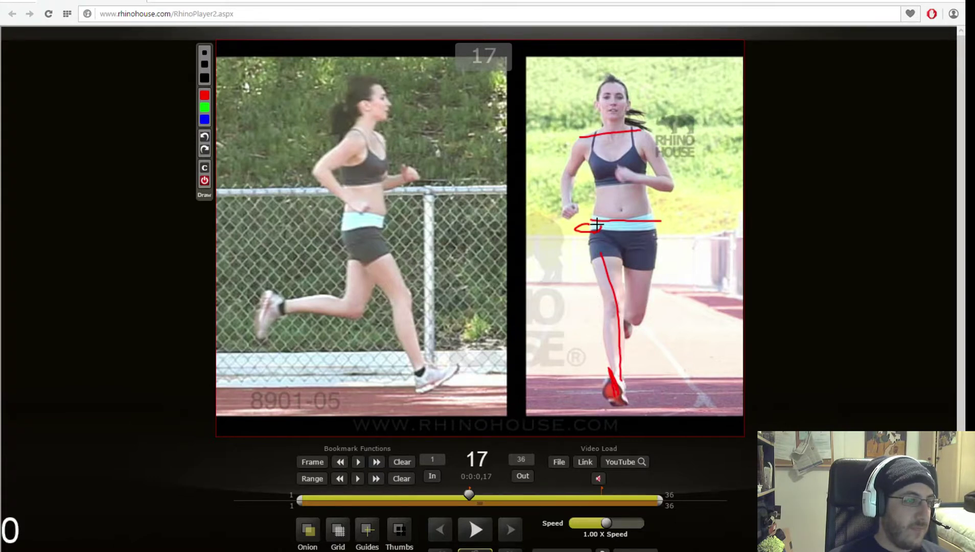
{"action": "left_click_drag", "start_coordinate": [599, 224], "coordinate": [600, 234]}
{"action": "left_click_drag", "start_coordinate": [607, 110], "coordinate": [613, 113]}
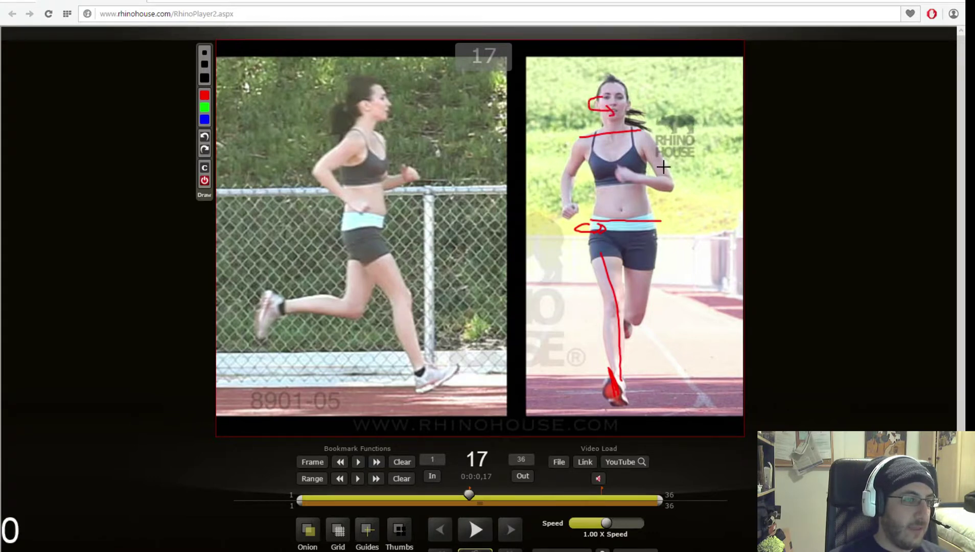
{"action": "mouse_move", "coordinate": [656, 135]}
{"action": "left_mouse_down"}
{"action": "mouse_move", "coordinate": [667, 190]}
{"action": "mouse_move", "coordinate": [679, 173]}
{"action": "mouse_move", "coordinate": [656, 177]}
{"action": "mouse_move", "coordinate": [666, 188]}
{"action": "left_mouse_up"}
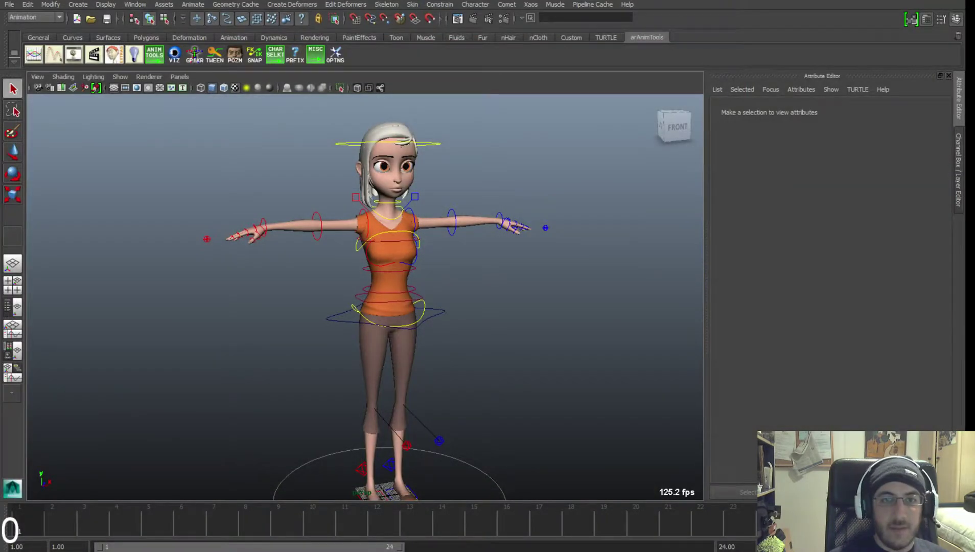
Split the viewport into two side-by-side panes, with the perspective view beside the side view.
{"action": "mouse_move", "coordinate": [373, 366]}
{"action": "left_mouse_down", "text": "alt"}
{"action": "mouse_move", "coordinate": [403, 370]}
{"action": "mouse_move", "coordinate": [381, 364]}
{"action": "left_mouse_up", "text": "alt"}
{"action": "middle_click_drag", "start_coordinate": [389, 393], "coordinate": [400, 314], "text": "alt"}
{"action": "left_click_drag", "start_coordinate": [360, 314], "coordinate": [399, 374], "text": "alt"}
{"action": "left_click", "coordinate": [396, 373]}
{"action": "left_click_drag", "start_coordinate": [492, 367], "coordinate": [417, 345], "text": "alt"}
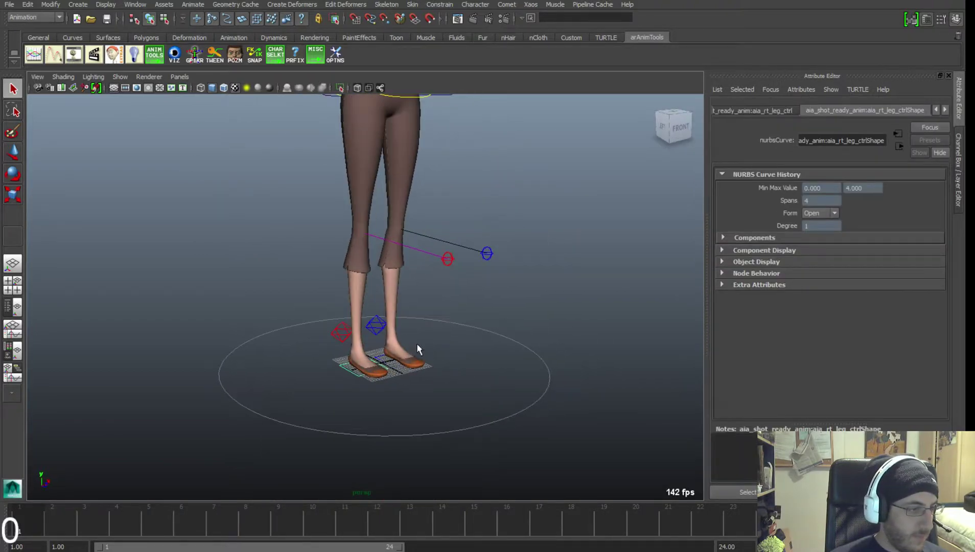
{"action": "key", "text": "space"}
{"action": "left_click_drag", "start_coordinate": [493, 321], "coordinate": [631, 416]}
{"action": "key", "text": "space"}
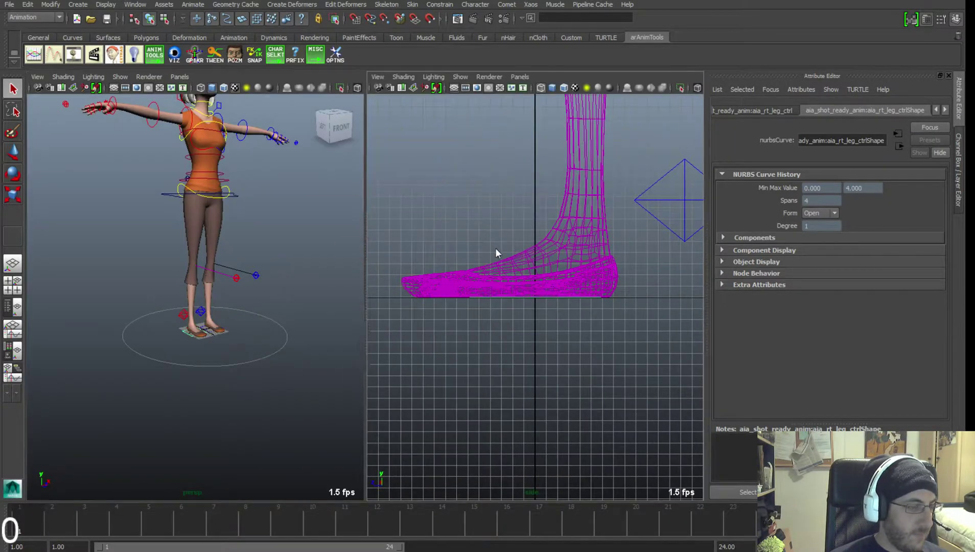
Swap the two panes so the second shows the textured perspective view and the first shows the side view.
{"action": "left_click_drag", "start_coordinate": [494, 247], "coordinate": [492, 236]}
{"action": "middle_click_drag", "start_coordinate": [493, 236], "coordinate": [474, 323], "text": "alt"}
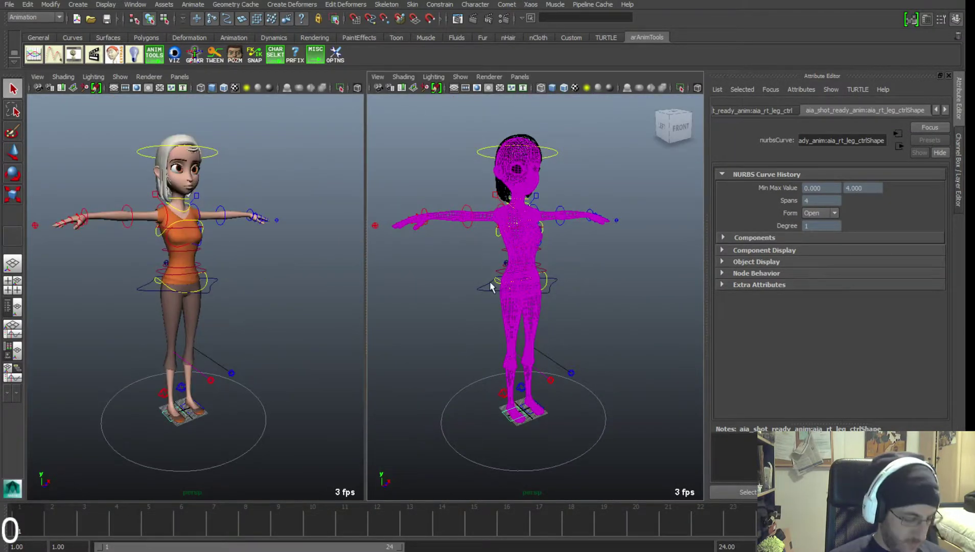
{"action": "key", "text": "6"}
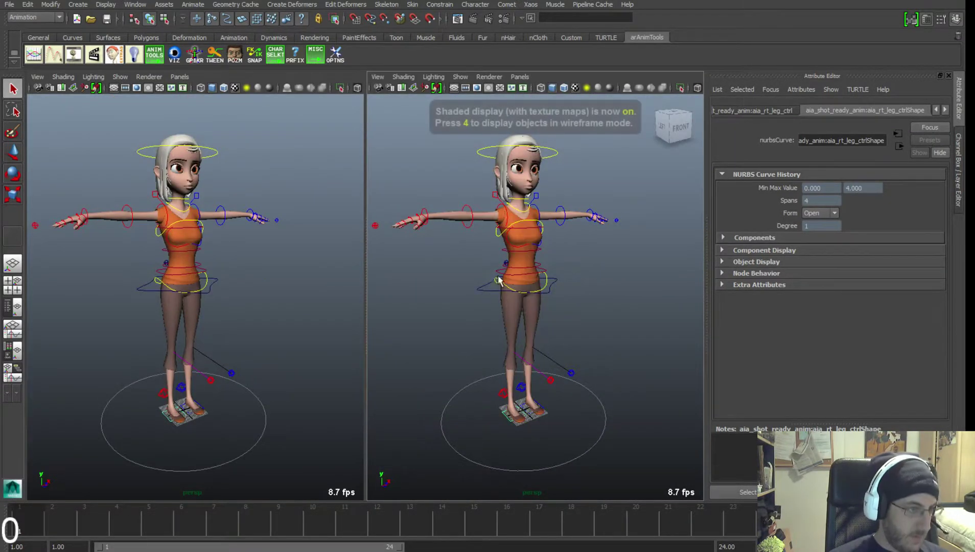
{"action": "middle_click_drag", "start_coordinate": [484, 258], "coordinate": [497, 274], "text": "alt"}
{"action": "key", "text": "space"}
{"action": "mouse_move", "coordinate": [271, 272]}
{"action": "left_mouse_down"}
{"action": "mouse_move", "coordinate": [295, 272]}
{"action": "mouse_move", "coordinate": [300, 290]}
{"action": "left_mouse_up"}
{"action": "key", "text": "space"}
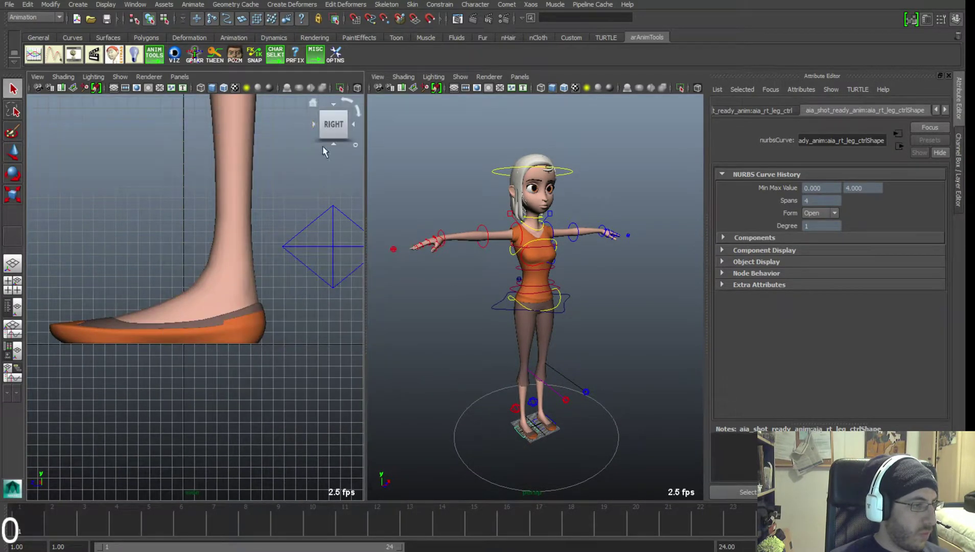
Turn the side pane to the left view, frame the whole character in it and hide the grid.
{"action": "left_click", "coordinate": [311, 126]}
{"action": "left_click", "coordinate": [312, 126]}
{"action": "key", "text": "f"}
{"action": "middle_click_drag", "start_coordinate": [238, 240], "coordinate": [246, 402], "text": "alt"}
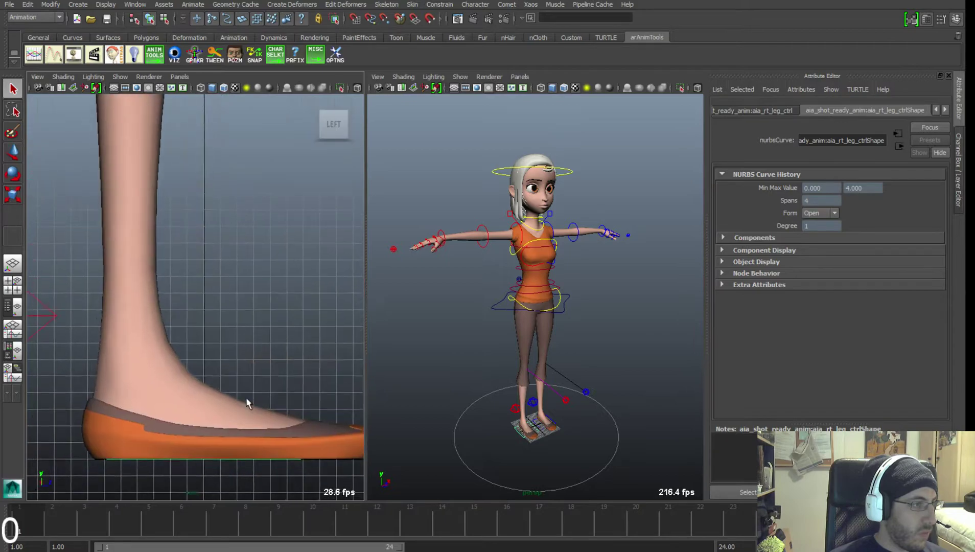
{"action": "right_click_drag", "start_coordinate": [246, 402], "coordinate": [165, 228], "text": "alt"}
{"action": "middle_click_drag", "start_coordinate": [302, 123], "coordinate": [285, 283], "text": "alt"}
{"action": "right_click_drag", "start_coordinate": [285, 283], "coordinate": [203, 196], "text": "alt"}
{"action": "middle_click_drag", "start_coordinate": [204, 195], "coordinate": [194, 319], "text": "alt"}
{"action": "right_click_drag", "start_coordinate": [194, 319], "coordinate": [153, 205], "text": "alt"}
{"action": "mouse_move", "coordinate": [154, 204]}
{"action": "middle_mouse_down", "text": "alt"}
{"action": "mouse_move", "coordinate": [161, 243]}
{"action": "mouse_move", "coordinate": [152, 209]}
{"action": "middle_mouse_up", "text": "alt"}
{"action": "left_click", "coordinate": [114, 89]}
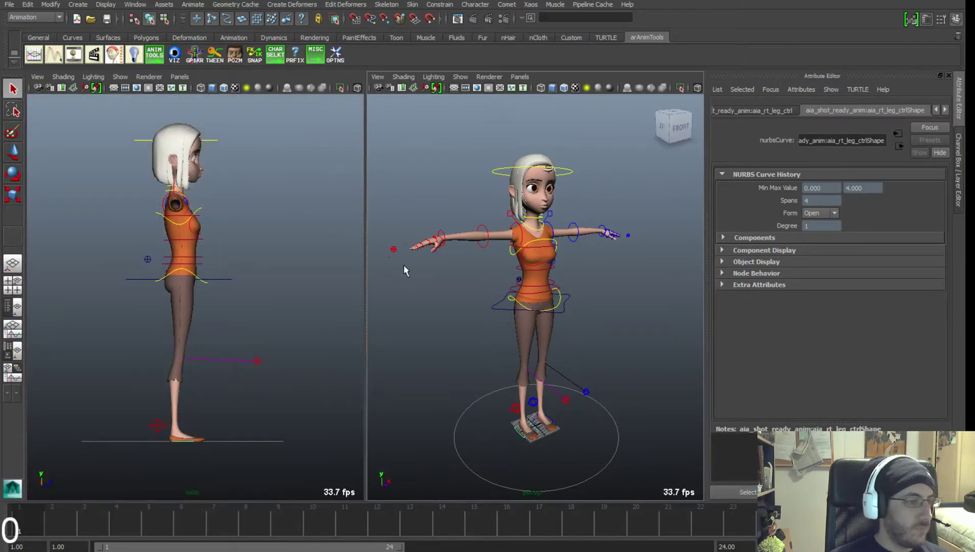
Move the right foot IK control forward and the left foot IK control backward to spread the legs into a stride.
{"action": "left_click_drag", "start_coordinate": [407, 272], "coordinate": [489, 273], "text": "alt"}
{"action": "left_click_drag", "start_coordinate": [454, 317], "coordinate": [455, 296], "text": "alt"}
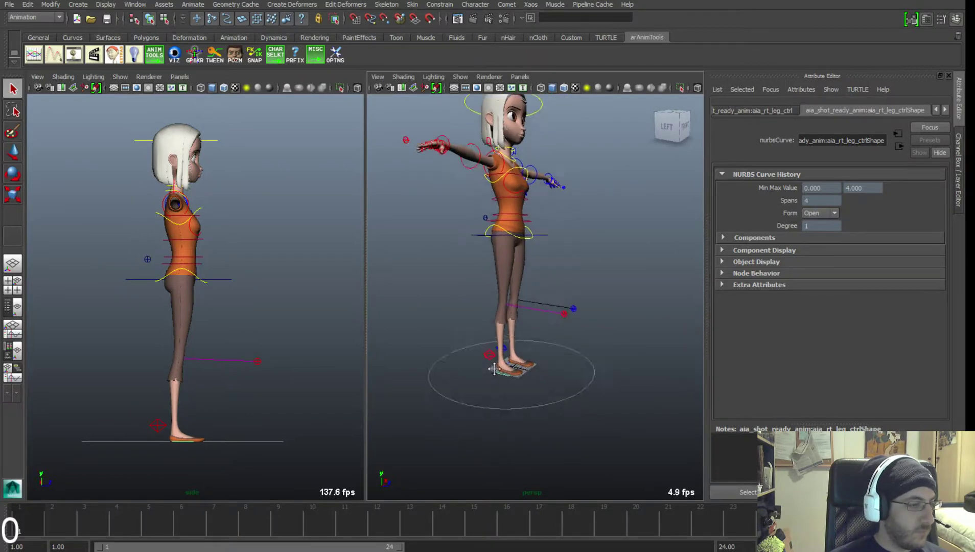
{"action": "middle_click_drag", "start_coordinate": [455, 295], "coordinate": [451, 231], "text": "alt"}
{"action": "right_click_drag", "start_coordinate": [451, 232], "coordinate": [469, 328], "text": "alt"}
{"action": "left_click_drag", "start_coordinate": [440, 365], "coordinate": [495, 362], "text": "alt"}
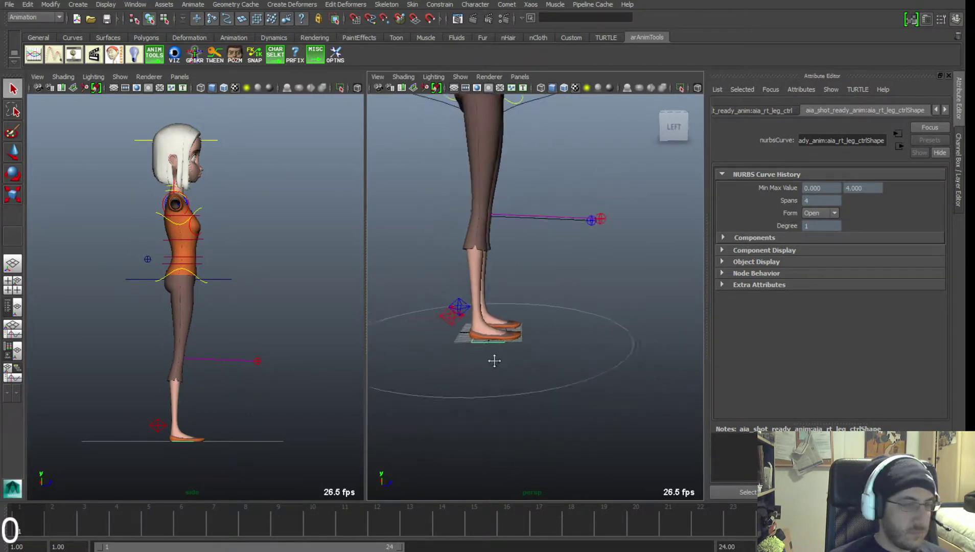
{"action": "middle_click_drag", "start_coordinate": [494, 361], "coordinate": [525, 374], "text": "alt"}
{"action": "key", "text": "w"}
{"action": "left_click", "coordinate": [518, 393]}
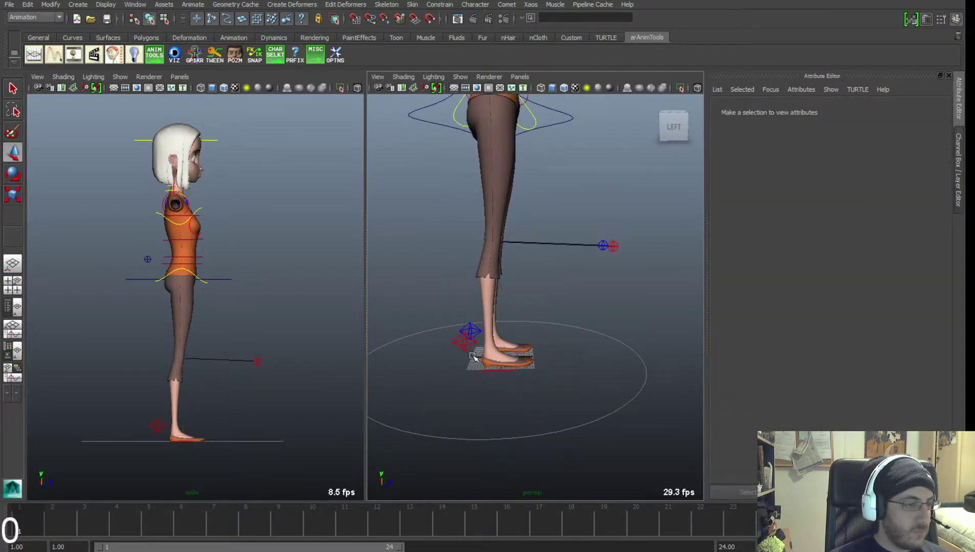
{"action": "left_click", "coordinate": [466, 343]}
{"action": "mouse_move", "coordinate": [524, 348]}
{"action": "left_mouse_down"}
{"action": "mouse_move", "coordinate": [571, 348]}
{"action": "mouse_move", "coordinate": [492, 343]}
{"action": "mouse_move", "coordinate": [511, 344]}
{"action": "left_mouse_up"}
{"action": "left_click", "coordinate": [470, 331]}
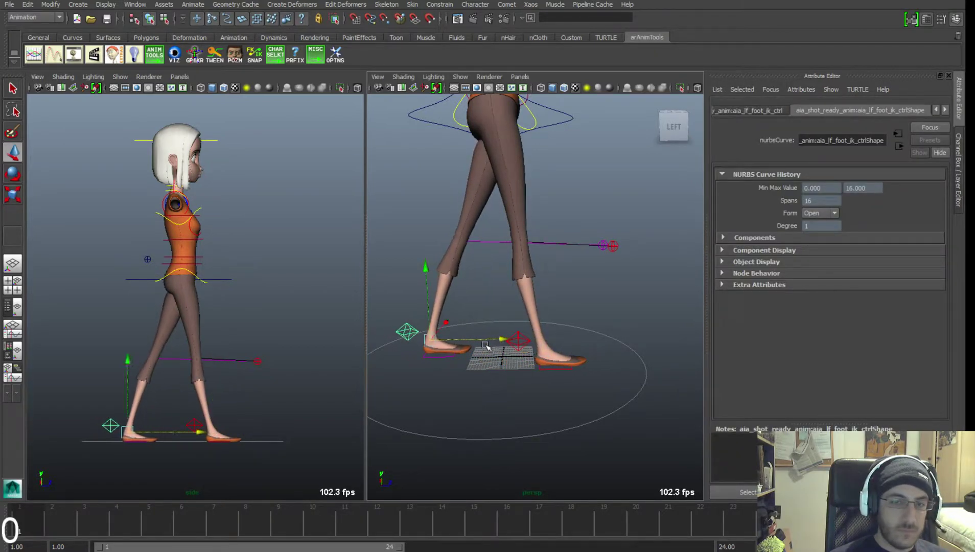
Raise the left foot IK control behind the body and rotate it until the toes point down.
{"action": "middle_click_drag", "start_coordinate": [471, 385], "coordinate": [463, 330], "text": "shift"}
{"action": "key", "text": "e"}
{"action": "left_click_drag", "start_coordinate": [484, 195], "coordinate": [514, 393]}
{"action": "key", "text": "w"}
{"action": "middle_click_drag", "start_coordinate": [516, 222], "coordinate": [503, 301], "text": "alt"}
Lower the rig's COG control slightly to bend the right knee over the planted foot.
{"action": "left_click", "coordinate": [558, 163]}
{"action": "middle_click_drag", "start_coordinate": [501, 347], "coordinate": [500, 277], "text": "alt"}
{"action": "middle_click_drag", "start_coordinate": [521, 339], "coordinate": [509, 355], "text": "alt"}
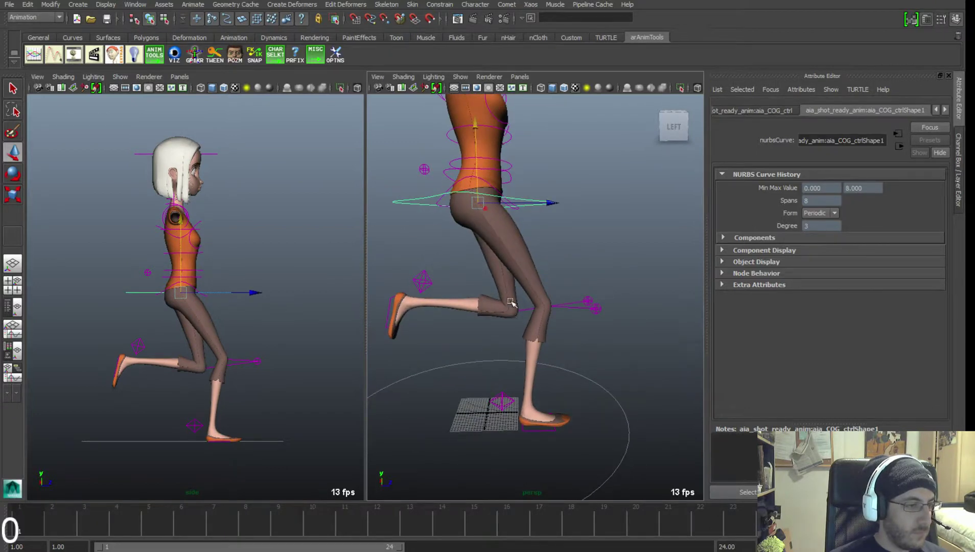
{"action": "left_click_drag", "start_coordinate": [514, 203], "coordinate": [531, 200]}
{"action": "middle_click_drag", "start_coordinate": [467, 292], "coordinate": [503, 276], "text": "alt"}
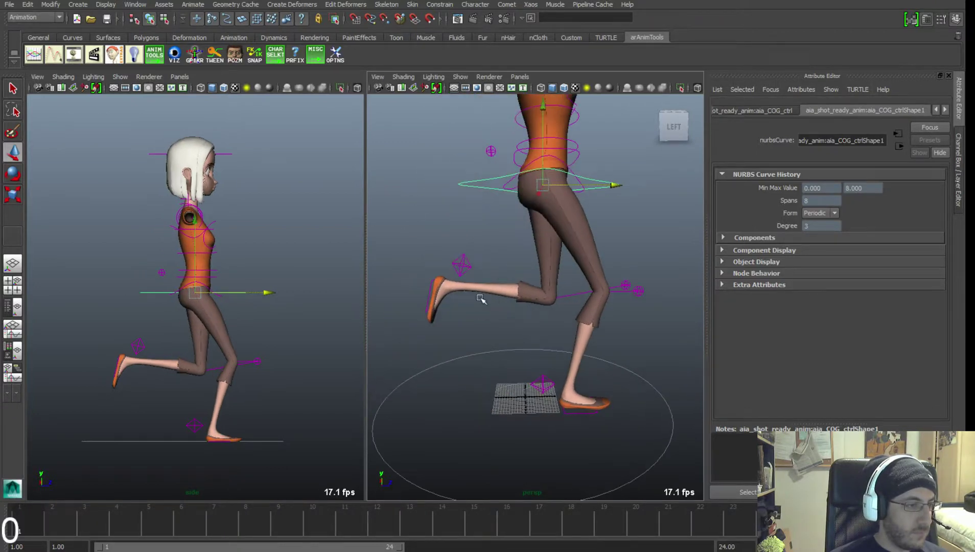
{"action": "key", "text": "ctrl+z"}
Move the COG and left foot IK controls backward together, and pull the left foot further back behind the body.
{"action": "left_click", "coordinate": [465, 266], "text": "shift"}
{"action": "middle_click_drag", "start_coordinate": [581, 271], "coordinate": [540, 270]}
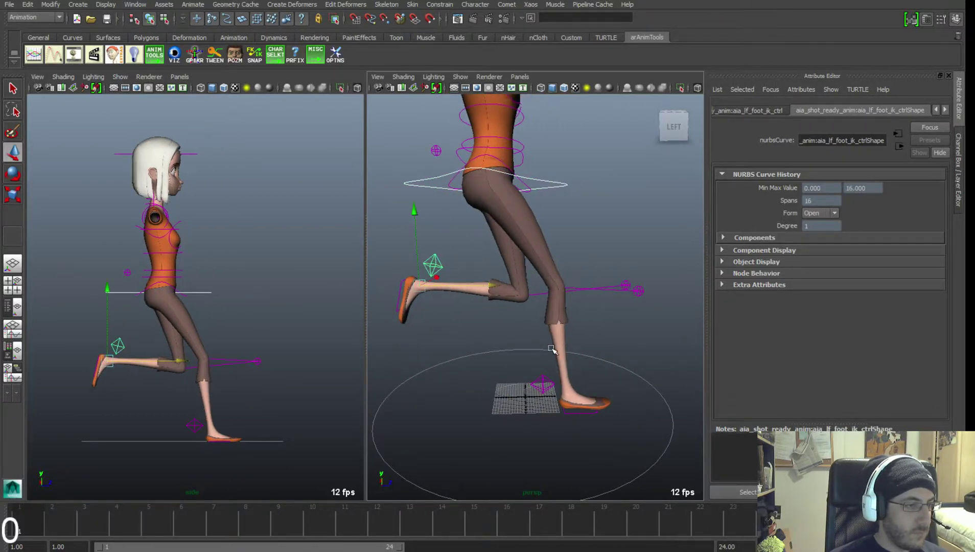
{"action": "left_click", "coordinate": [436, 266]}
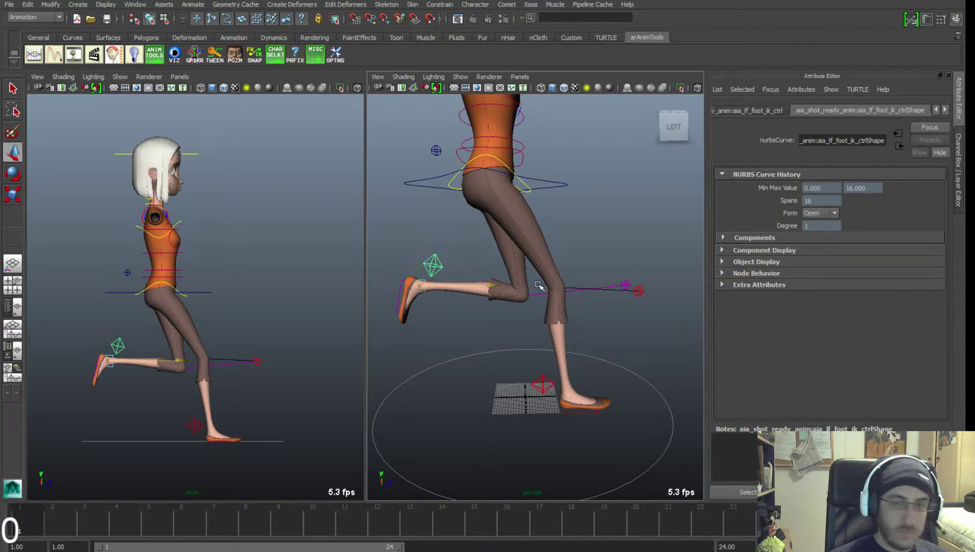
{"action": "middle_click_drag", "start_coordinate": [540, 286], "coordinate": [514, 290]}
{"action": "key", "text": "ctrl+z"}
Rotate the right foot IK control so the toes lift for a heel strike, and move it slightly forward.
{"action": "left_click", "coordinate": [544, 386]}
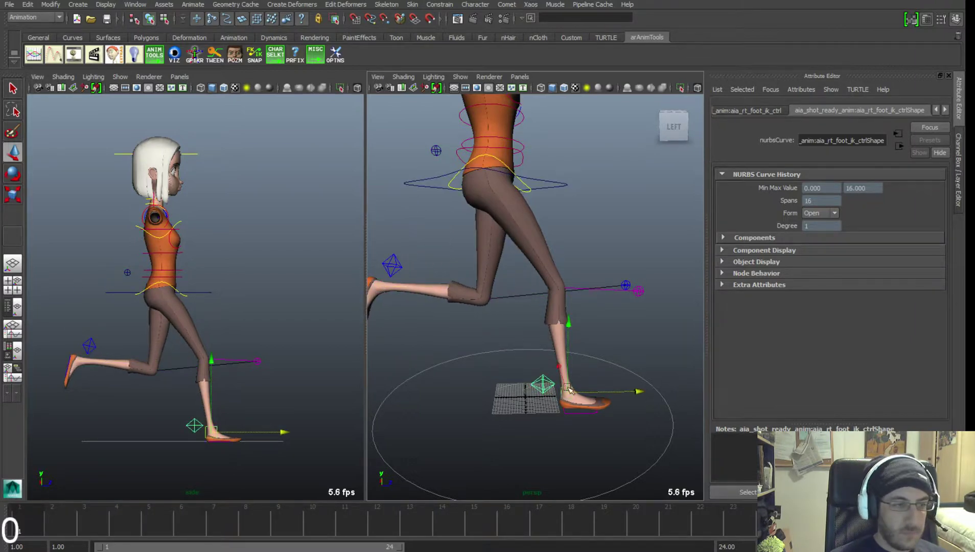
{"action": "key", "text": "e"}
{"action": "left_click_drag", "start_coordinate": [506, 323], "coordinate": [489, 353]}
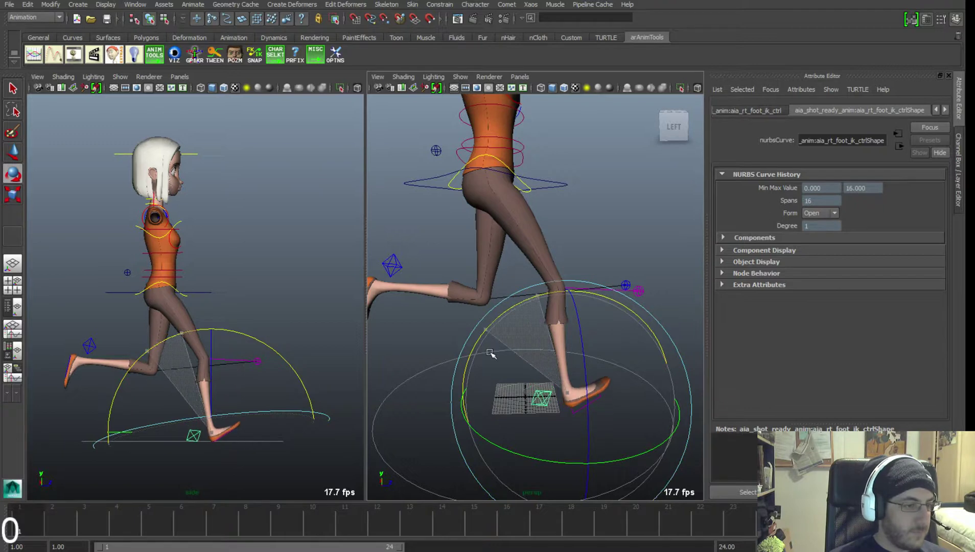
{"action": "left_click", "coordinate": [329, 368]}
{"action": "left_click", "coordinate": [264, 435]}
{"action": "key", "text": "w"}
{"action": "left_click_drag", "start_coordinate": [264, 432], "coordinate": [275, 431]}
Rotate the COG control so the character's whole upper body leans slightly forward.
{"action": "left_click_drag", "start_coordinate": [199, 300], "coordinate": [200, 304]}
{"action": "key", "text": "e"}
{"action": "middle_click_drag", "start_coordinate": [209, 312], "coordinate": [224, 322], "text": "alt"}
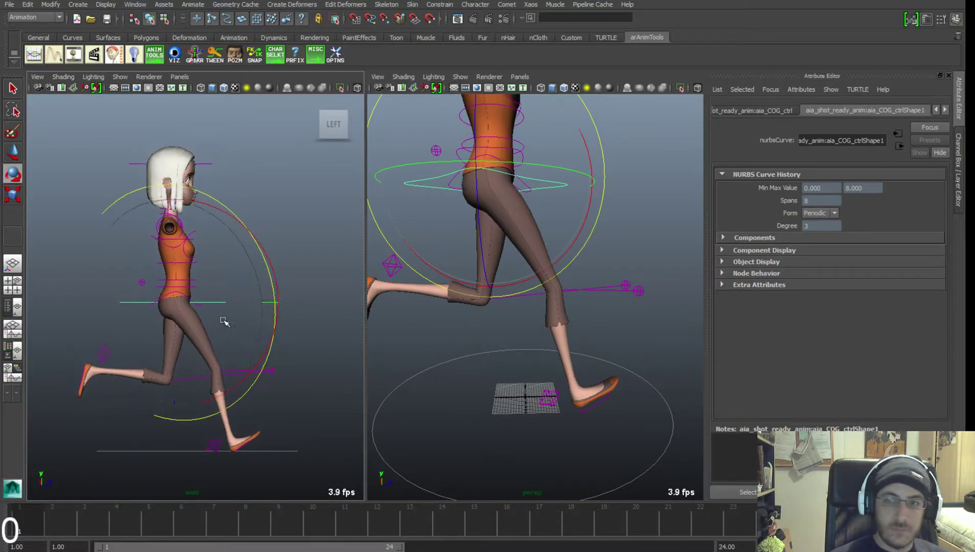
{"action": "right_click_drag", "start_coordinate": [224, 322], "coordinate": [210, 315], "text": "alt"}
{"action": "middle_click_drag", "start_coordinate": [211, 315], "coordinate": [206, 340], "text": "alt"}
{"action": "key", "text": "e"}
{"action": "left_click_drag", "start_coordinate": [210, 300], "coordinate": [168, 290]}
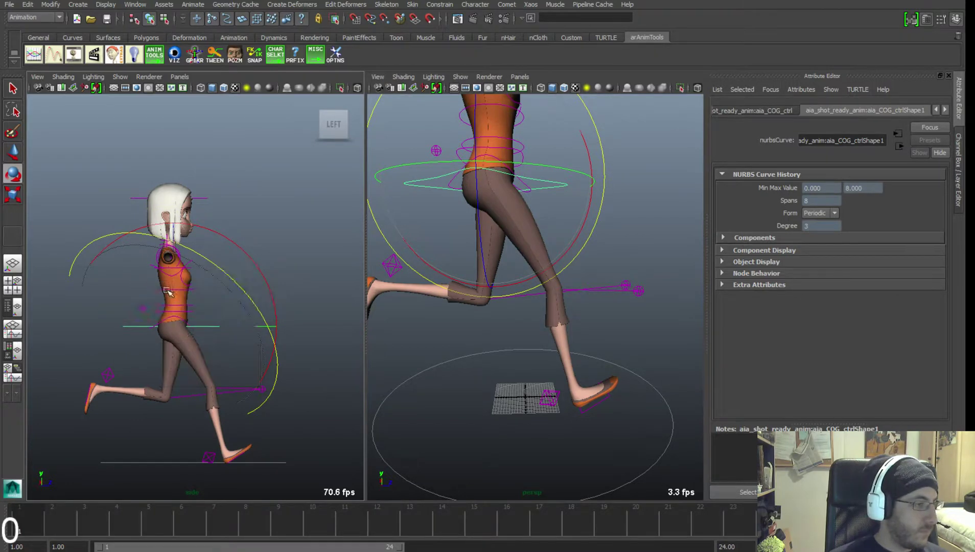
{"action": "mouse_move", "coordinate": [193, 331]}
{"action": "middle_mouse_down", "text": "alt"}
{"action": "mouse_move", "coordinate": [201, 336]}
{"action": "mouse_move", "coordinate": [199, 324]}
{"action": "middle_mouse_up", "text": "alt"}
{"action": "right_click_drag", "start_coordinate": [553, 265], "coordinate": [490, 241], "text": "alt"}
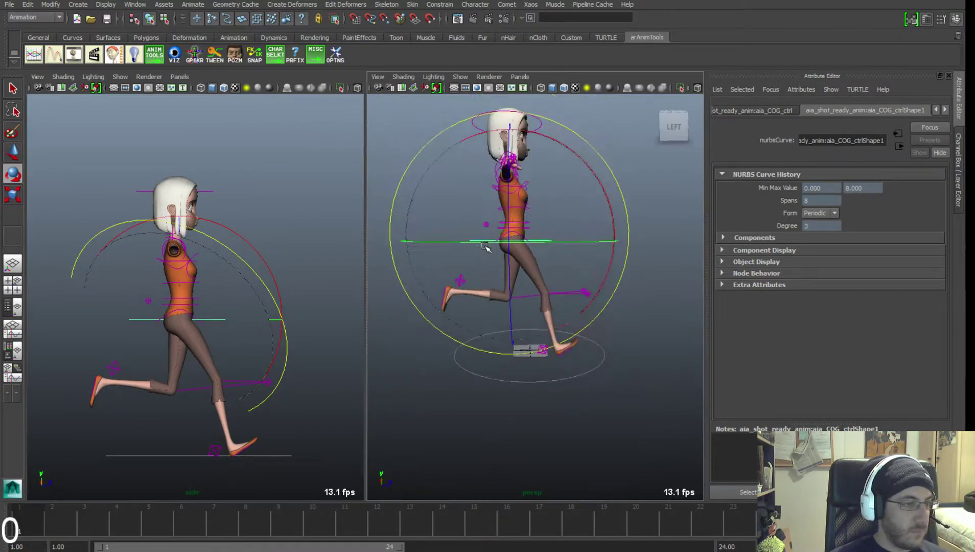
{"action": "middle_click_drag", "start_coordinate": [488, 246], "coordinate": [479, 297], "text": "alt"}
{"action": "right_click_drag", "start_coordinate": [536, 267], "coordinate": [552, 273], "text": "alt"}
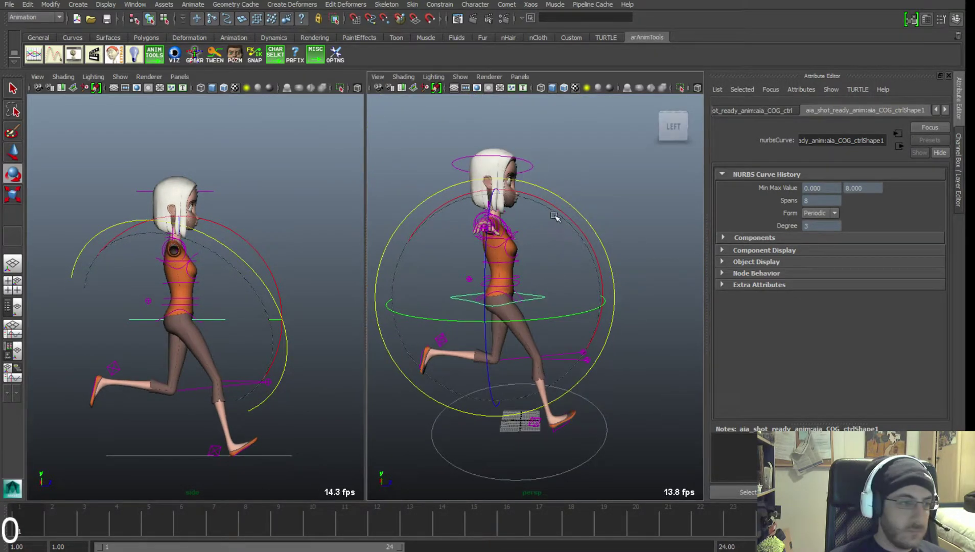
{"action": "left_click_drag", "start_coordinate": [556, 214], "coordinate": [569, 224]}
{"action": "middle_click_drag", "start_coordinate": [538, 283], "coordinate": [546, 289], "text": "alt"}
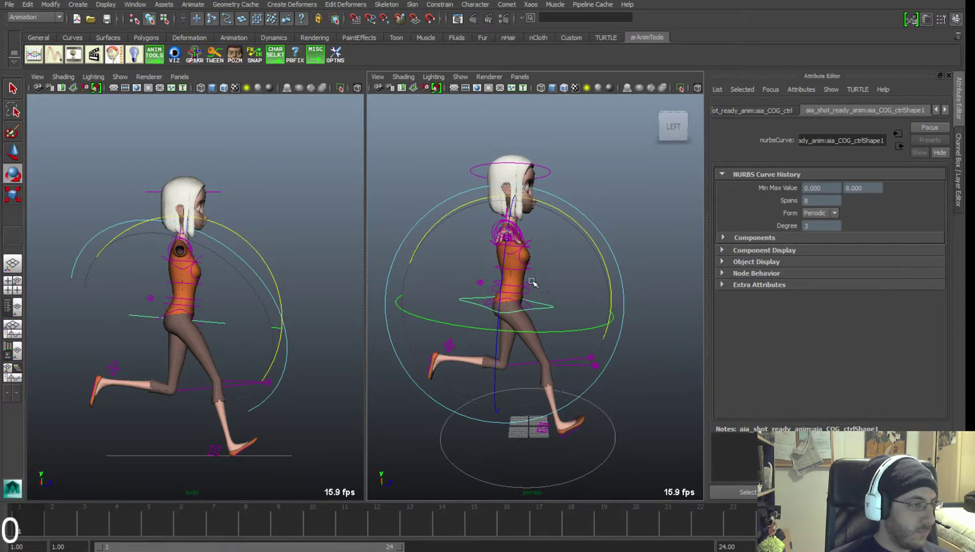
Select the right arm's settings control, show its channels and set Snap IK/FK to "to IK".
{"action": "left_click", "coordinate": [609, 242]}
{"action": "left_click_drag", "start_coordinate": [610, 242], "coordinate": [475, 279], "text": "alt"}
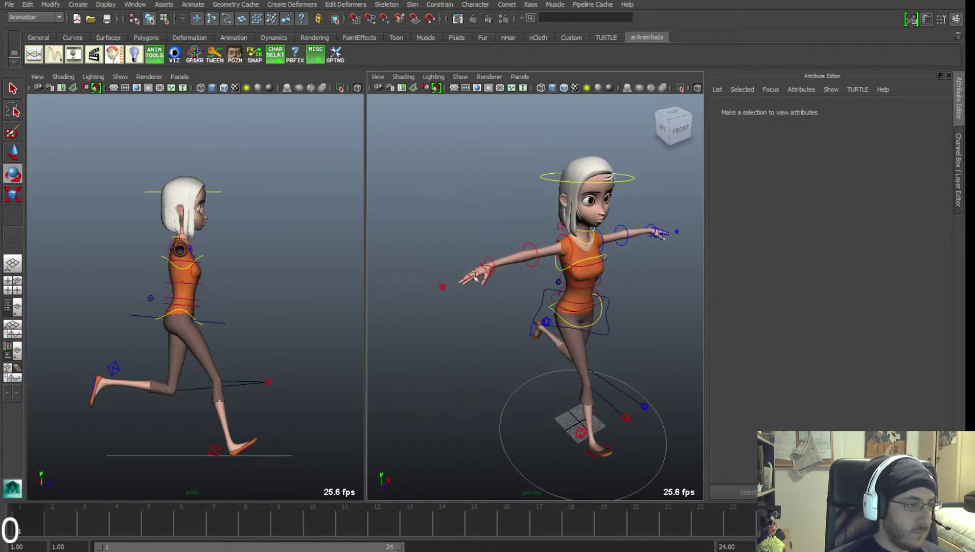
{"action": "left_click", "coordinate": [443, 287]}
{"action": "key", "text": "ctrl+a"}
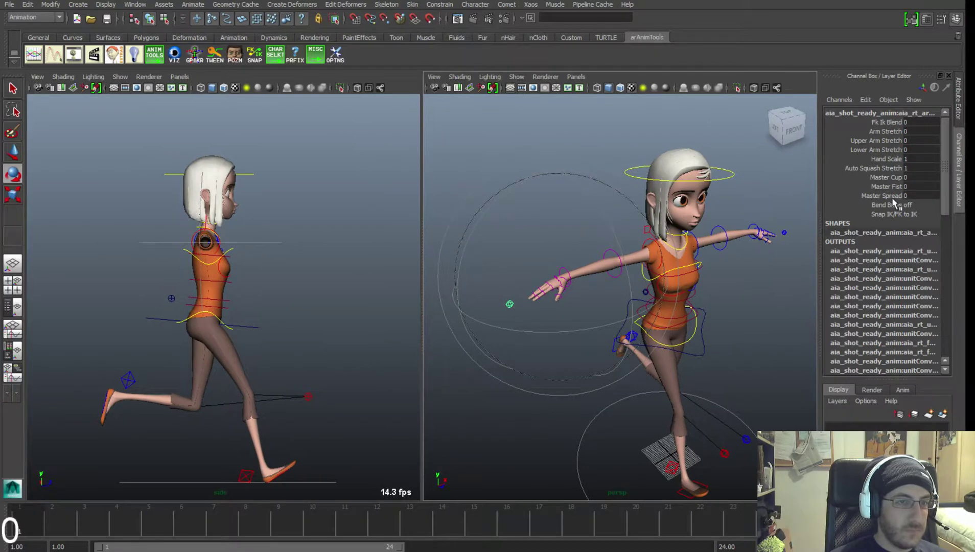
{"action": "middle_click_drag", "start_coordinate": [701, 245], "coordinate": [675, 237], "text": "alt"}
{"action": "scroll", "coordinate": [674, 237], "scroll_direction": "up", "scroll_amount": 2}
{"action": "middle_click_drag", "start_coordinate": [744, 234], "coordinate": [752, 240], "text": "alt"}
{"action": "scroll", "coordinate": [751, 239], "scroll_direction": "down", "scroll_amount": 2}
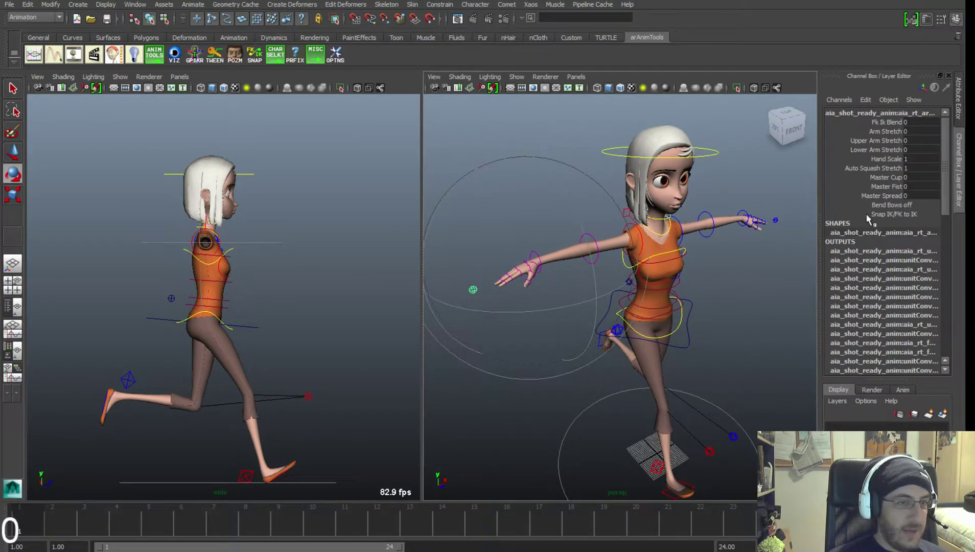
{"action": "left_click_drag", "start_coordinate": [634, 299], "coordinate": [688, 285], "text": "alt"}
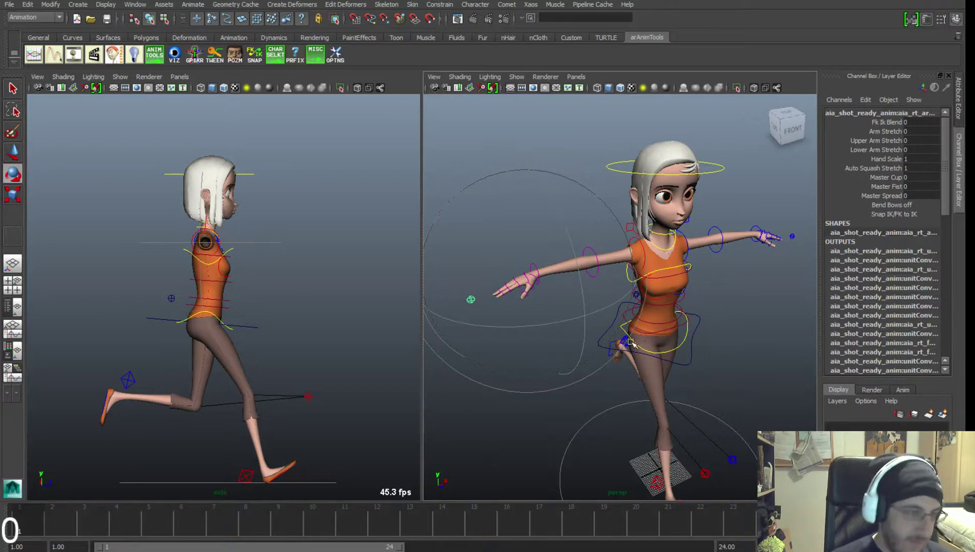
{"action": "mouse_move", "coordinate": [653, 335]}
{"action": "middle_mouse_down", "text": "alt"}
{"action": "mouse_move", "coordinate": [661, 347]}
{"action": "mouse_move", "coordinate": [661, 337]}
{"action": "middle_mouse_up", "text": "alt"}
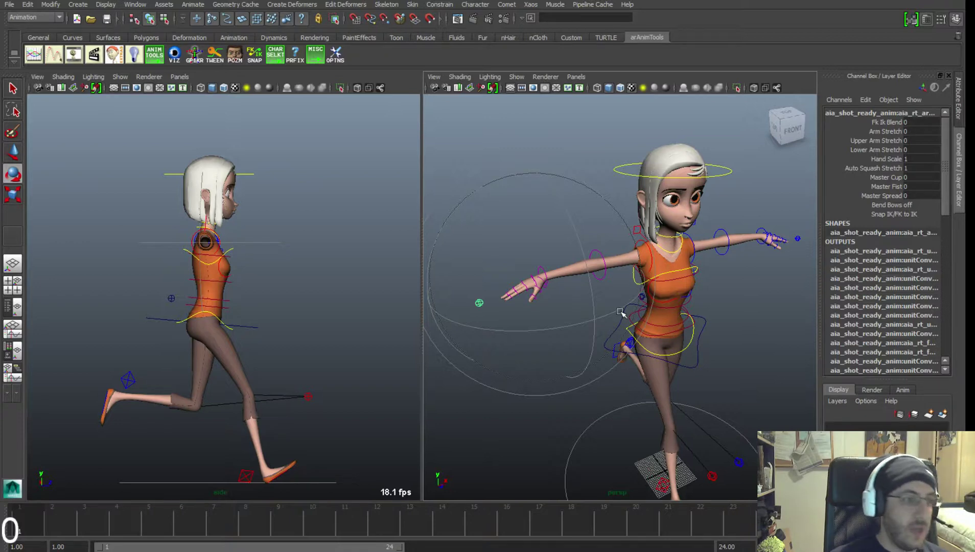
{"action": "left_click", "coordinate": [920, 214]}
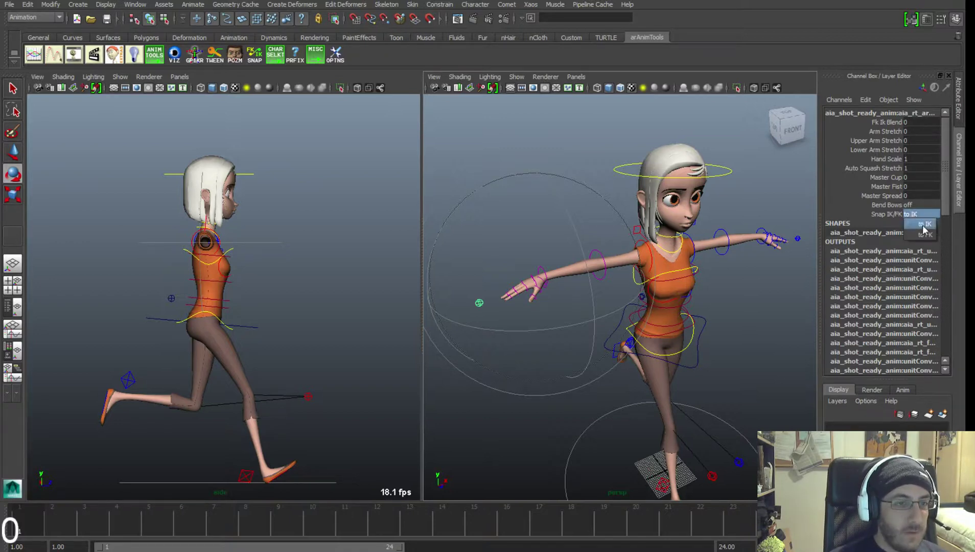
{"action": "left_click", "coordinate": [923, 225]}
Select the left arm's settings control and set its Snap IK/FK to "to IK".
{"action": "left_click", "coordinate": [741, 283]}
{"action": "left_click_drag", "start_coordinate": [740, 282], "coordinate": [701, 246], "text": "alt"}
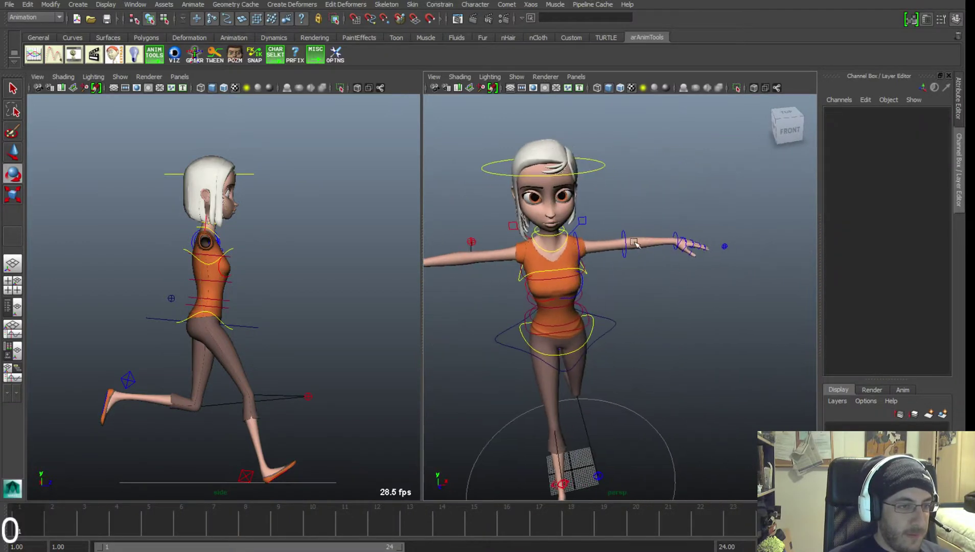
{"action": "left_click", "coordinate": [723, 243]}
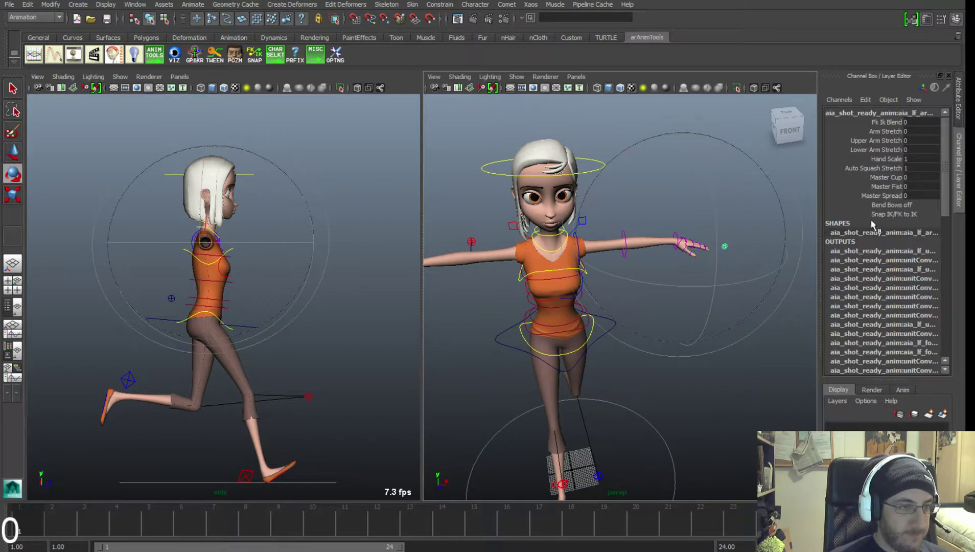
{"action": "left_click", "coordinate": [920, 214]}
{"action": "left_click", "coordinate": [922, 213]}
{"action": "key", "text": "alt+Tab"}
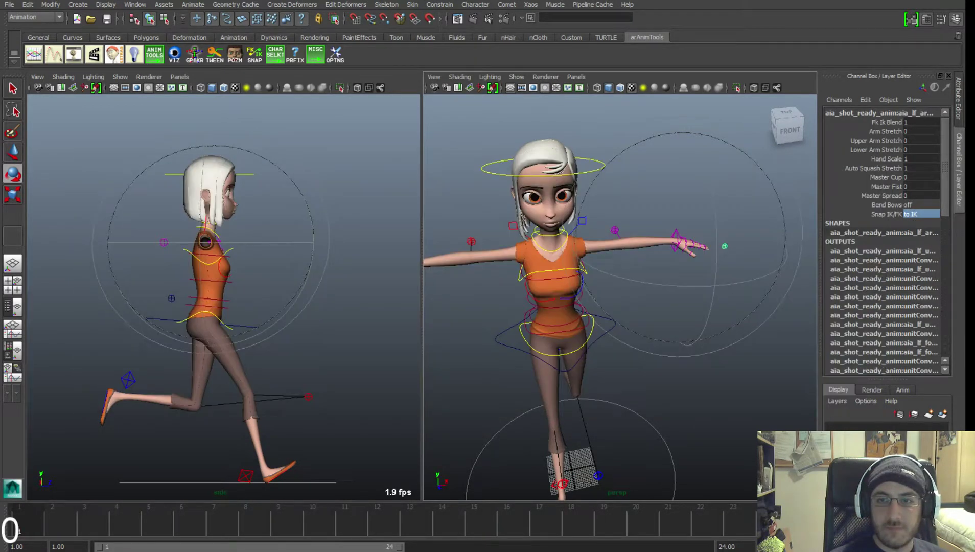
{"action": "key", "text": "alt+Tab"}
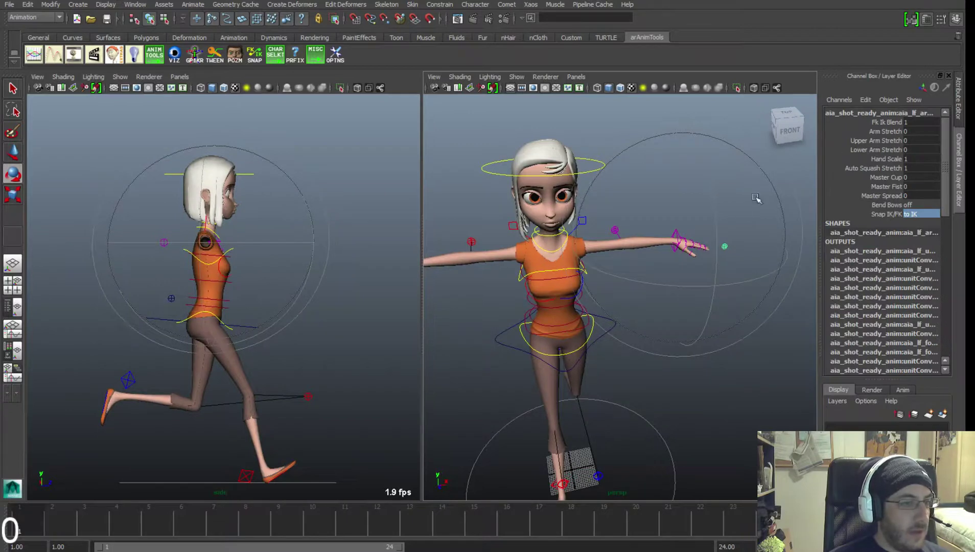
{"action": "key", "text": "alt+Tab"}
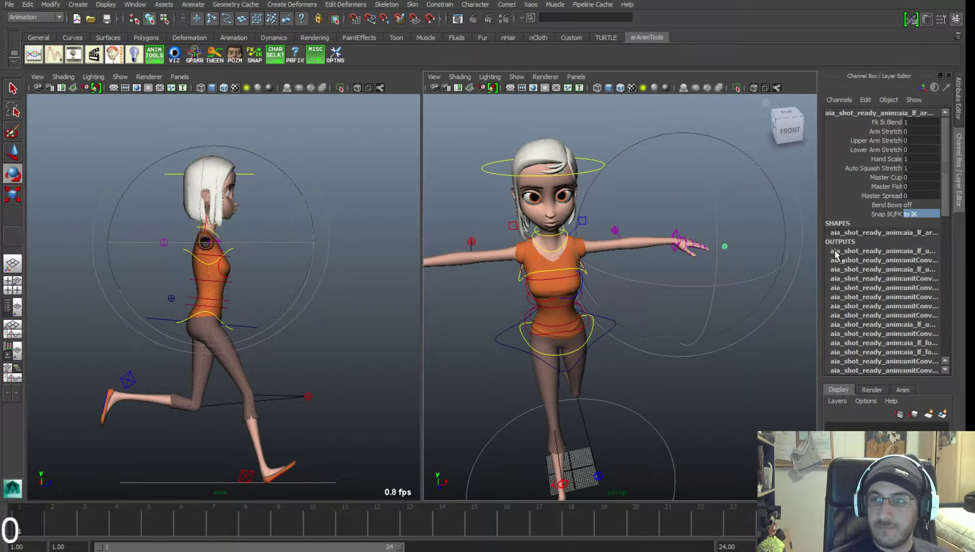
Move the right arm's IK control down beside the hip, to about X 26, Y -47, Z -5.
{"action": "left_click_drag", "start_coordinate": [660, 298], "coordinate": [597, 310], "text": "alt"}
{"action": "left_click_drag", "start_coordinate": [518, 334], "coordinate": [555, 345], "text": "alt"}
{"action": "left_click", "coordinate": [525, 345]}
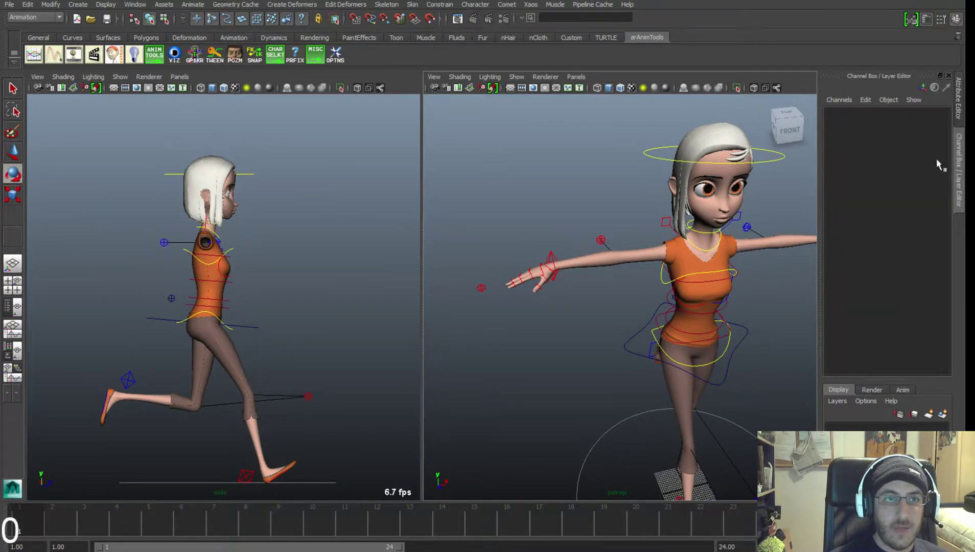
{"action": "middle_click_drag", "start_coordinate": [635, 223], "coordinate": [601, 217], "text": "alt"}
{"action": "right_click_drag", "start_coordinate": [601, 217], "coordinate": [614, 215], "text": "alt"}
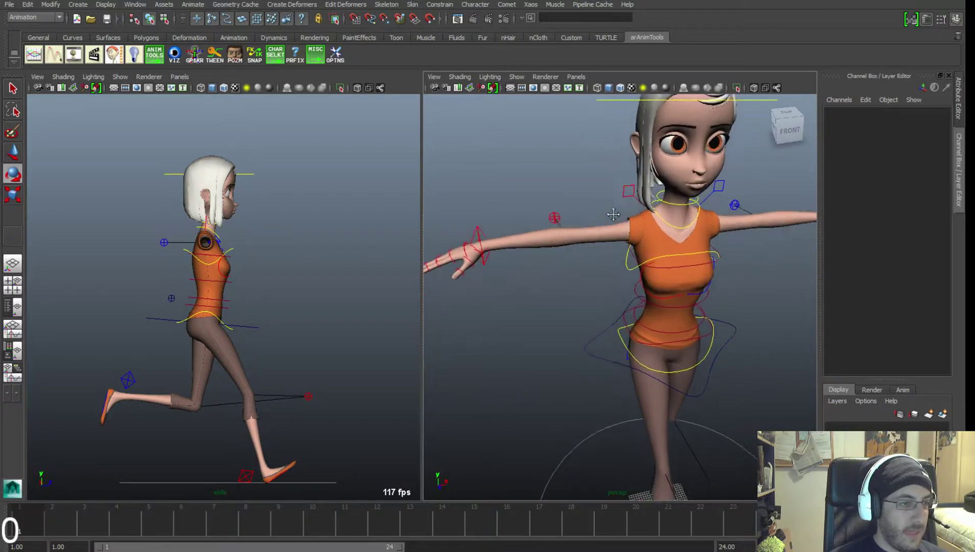
{"action": "middle_click_drag", "start_coordinate": [613, 215], "coordinate": [621, 205], "text": "alt"}
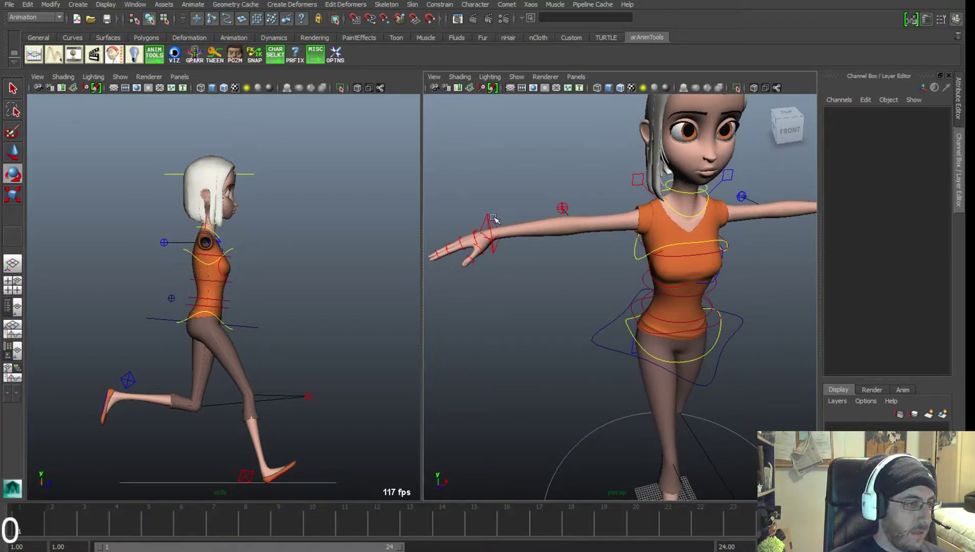
{"action": "left_click", "coordinate": [493, 222]}
{"action": "key", "text": "w"}
{"action": "middle_click_drag", "start_coordinate": [490, 183], "coordinate": [590, 303]}
{"action": "left_click_drag", "start_coordinate": [589, 301], "coordinate": [644, 298]}
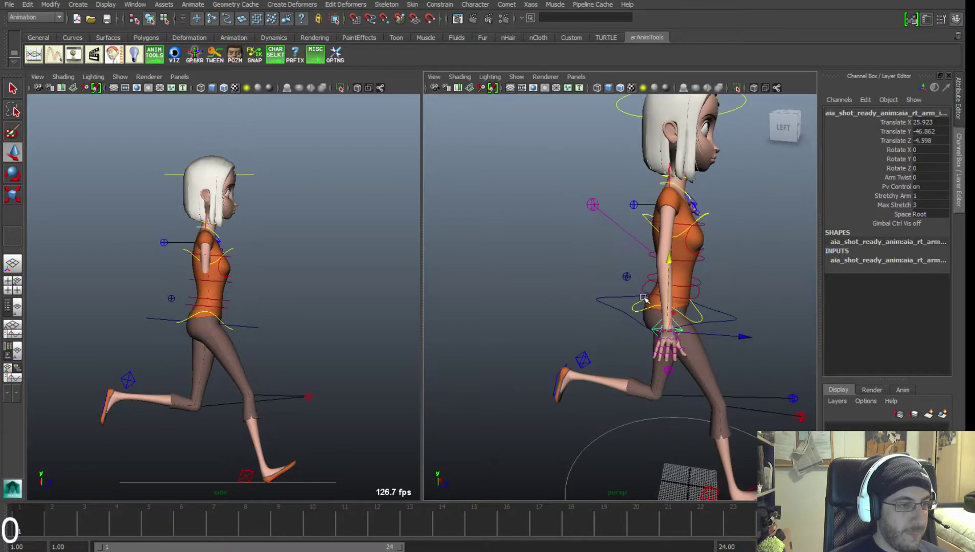
Shift the right arm's IK control slightly backward and outward, and rotate it about 72° in Z so the fingers point down.
{"action": "left_click_drag", "start_coordinate": [710, 336], "coordinate": [596, 331]}
{"action": "right_click_drag", "start_coordinate": [596, 331], "coordinate": [624, 330], "text": "alt"}
{"action": "left_click_drag", "start_coordinate": [605, 330], "coordinate": [639, 335]}
{"action": "key", "text": "e"}
{"action": "left_click_drag", "start_coordinate": [523, 247], "coordinate": [549, 352]}
{"action": "left_click_drag", "start_coordinate": [549, 352], "coordinate": [620, 327], "text": "alt"}
{"action": "key", "text": "w"}
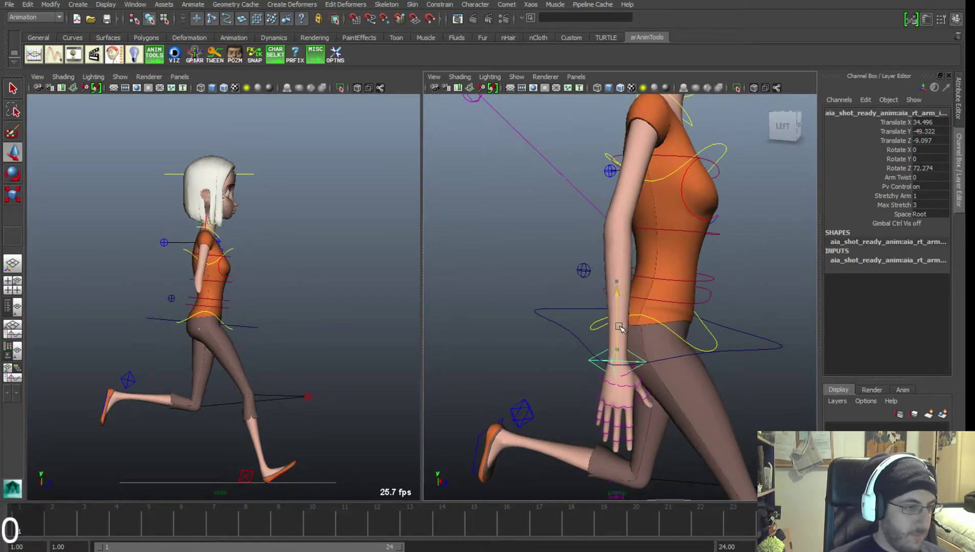
Following the Rhino House run reference, raise the right arm's IK control to about Y -40 and rotate it to about -13, 28, 41.
{"action": "key", "text": "alt+Tab"}
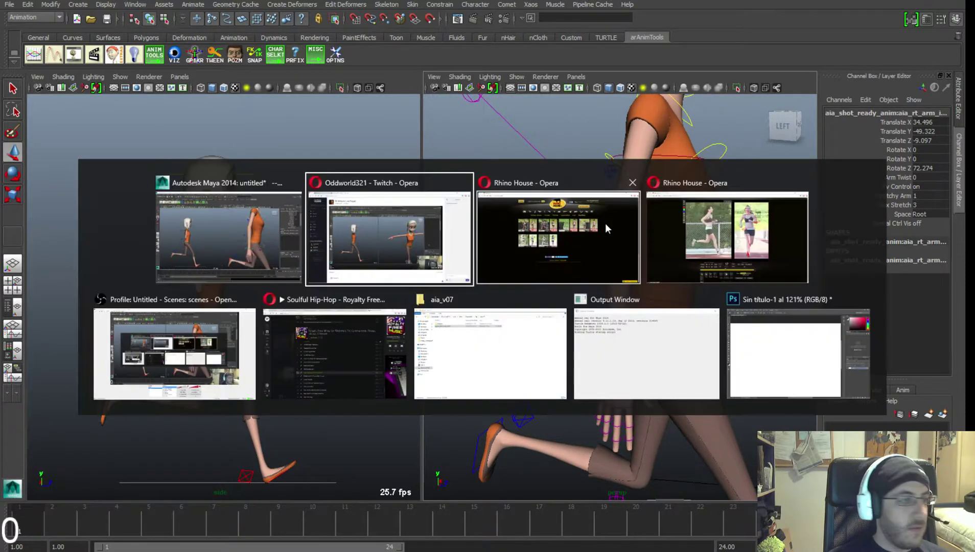
{"action": "left_click", "coordinate": [709, 224]}
{"action": "mouse_move", "coordinate": [703, 251]}
{"action": "middle_mouse_down", "text": "alt"}
{"action": "mouse_move", "coordinate": [689, 264]}
{"action": "mouse_move", "coordinate": [687, 251]}
{"action": "middle_mouse_up", "text": "alt"}
{"action": "left_click_drag", "start_coordinate": [603, 339], "coordinate": [543, 342]}
{"action": "key", "text": "e"}
{"action": "key", "text": "w"}
{"action": "left_click_drag", "start_coordinate": [634, 327], "coordinate": [617, 337], "text": "alt"}
{"action": "left_click_drag", "start_coordinate": [677, 261], "coordinate": [675, 270], "text": "alt"}
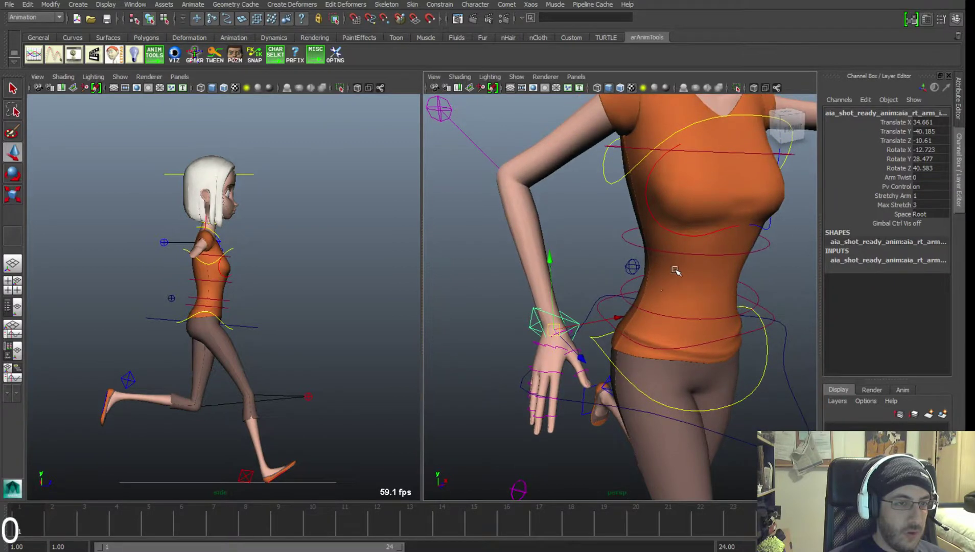
{"action": "left_click_drag", "start_coordinate": [602, 332], "coordinate": [632, 283], "text": "alt"}
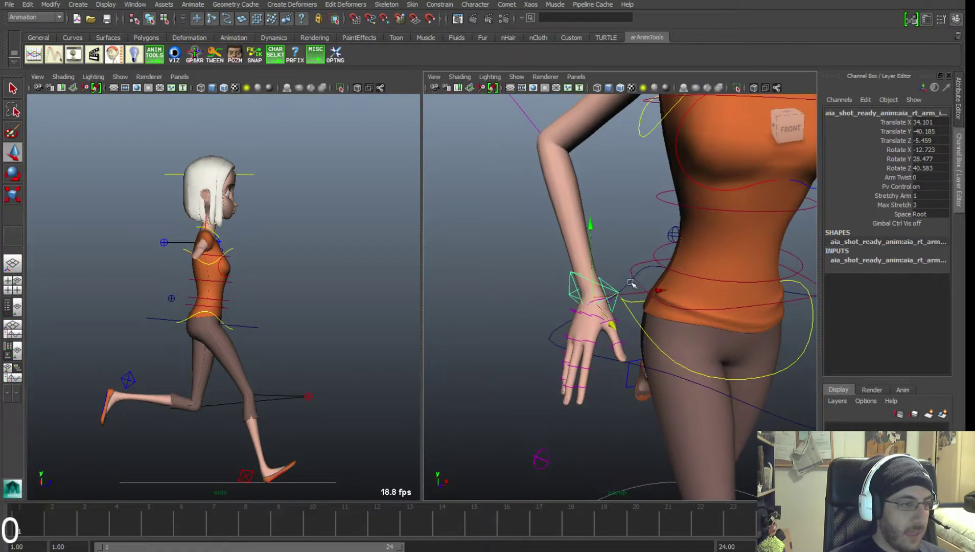
Move the right elbow control backward and down, to about X 15, Y -18, Z -19, to aim the bent elbow behind the body.
{"action": "middle_click_drag", "start_coordinate": [631, 282], "coordinate": [668, 307], "text": "alt"}
{"action": "right_click_drag", "start_coordinate": [668, 307], "coordinate": [554, 195], "text": "alt"}
{"action": "left_click", "coordinate": [542, 208]}
{"action": "left_click_drag", "start_coordinate": [552, 222], "coordinate": [649, 242], "text": "alt"}
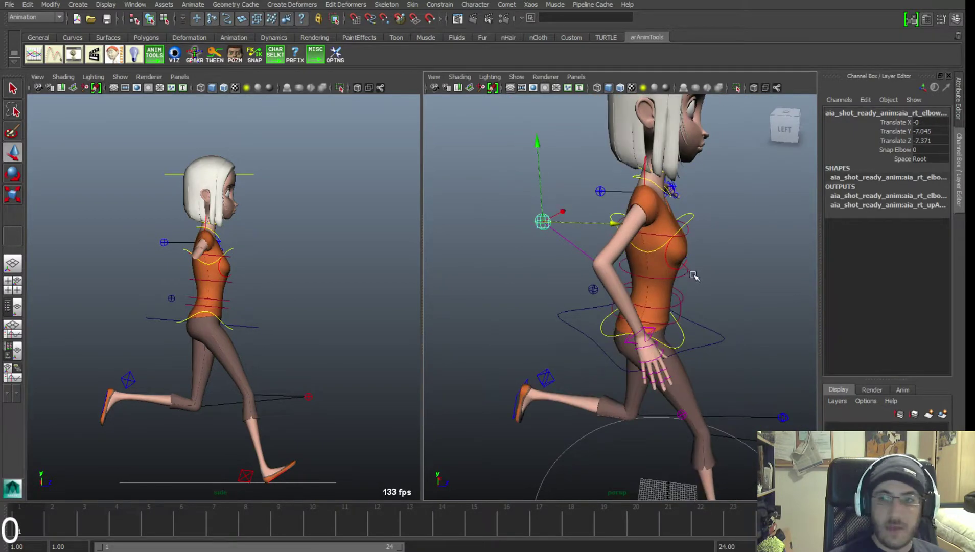
{"action": "middle_click_drag", "start_coordinate": [693, 276], "coordinate": [642, 275], "text": "shift"}
{"action": "left_click_drag", "start_coordinate": [643, 275], "coordinate": [725, 278], "text": "alt"}
{"action": "middle_click_drag", "start_coordinate": [719, 266], "coordinate": [642, 291], "text": "shift"}
{"action": "left_click_drag", "start_coordinate": [641, 291], "coordinate": [687, 302], "text": "alt"}
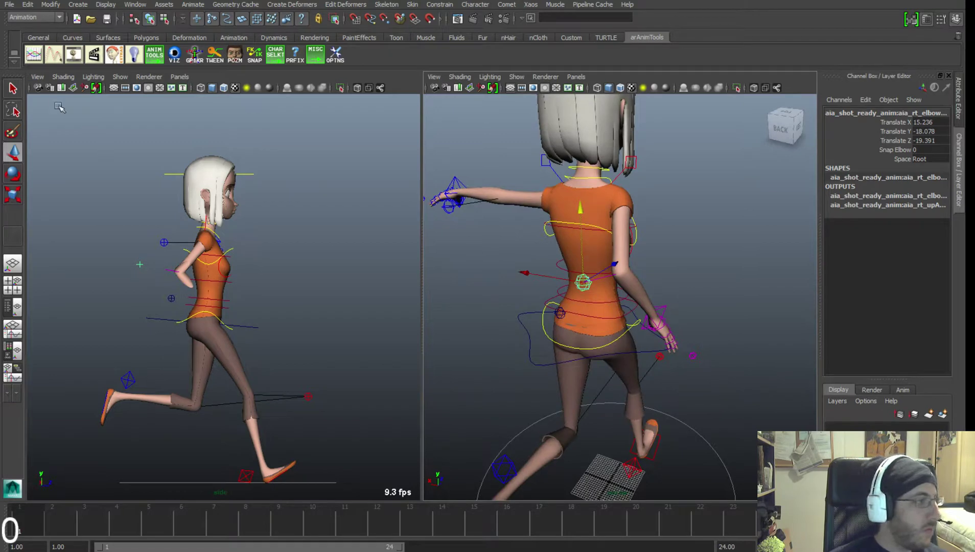
Select the side camera and open its attributes to examine the clip plane settings.
{"action": "left_click", "coordinate": [32, 88]}
{"action": "left_click", "coordinate": [38, 88]}
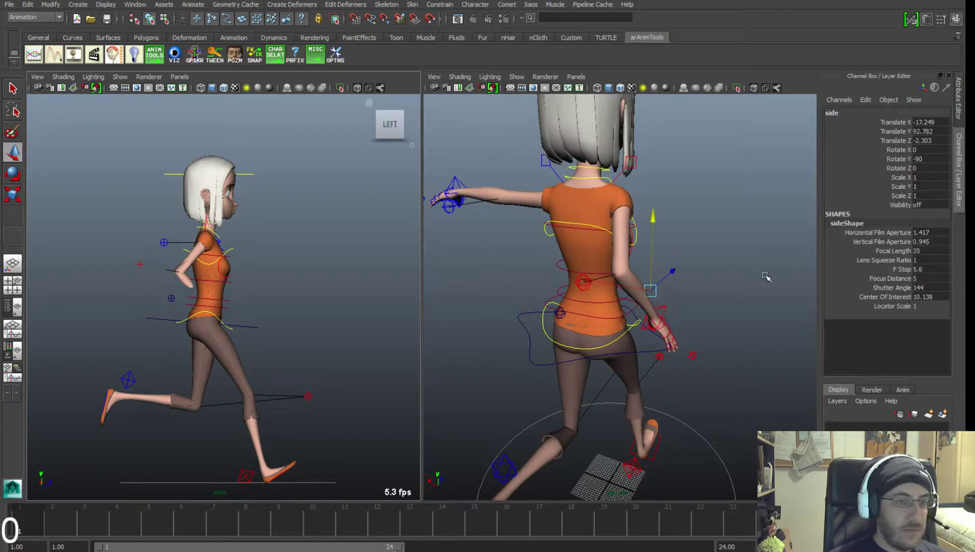
{"action": "key", "text": "ctrl+a"}
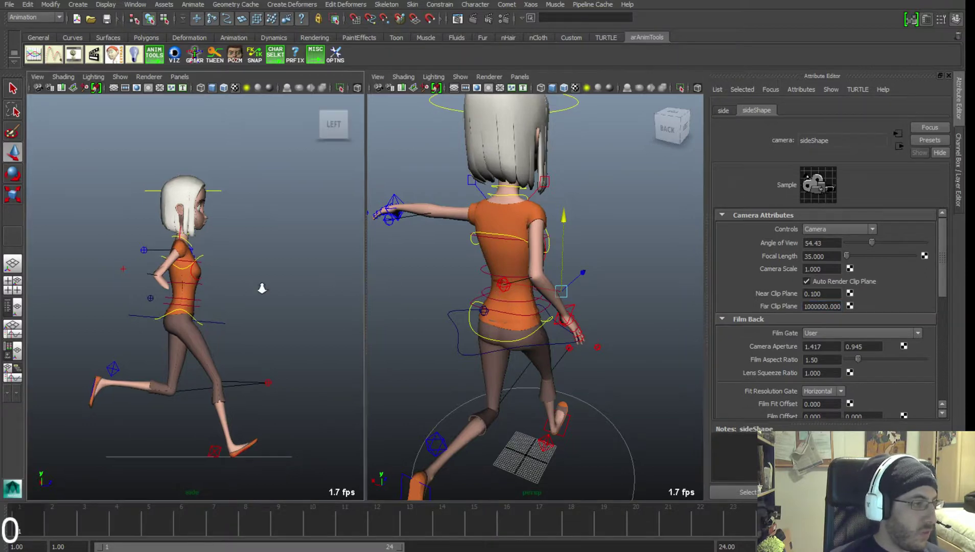
{"action": "scroll", "coordinate": [282, 303], "scroll_direction": "up", "scroll_amount": 5}
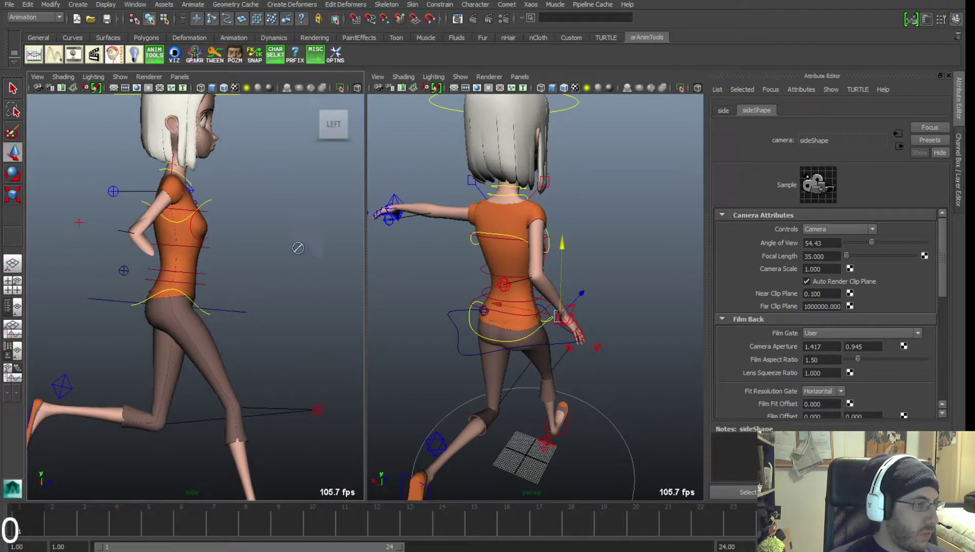
Try the perspective camera, aligned to the left view, in the side viewport, and restore the side camera there.
{"action": "key", "text": "space"}
{"action": "left_click_drag", "start_coordinate": [297, 247], "coordinate": [281, 216], "text": "alt"}
{"action": "left_click_drag", "start_coordinate": [313, 256], "coordinate": [246, 246], "text": "alt"}
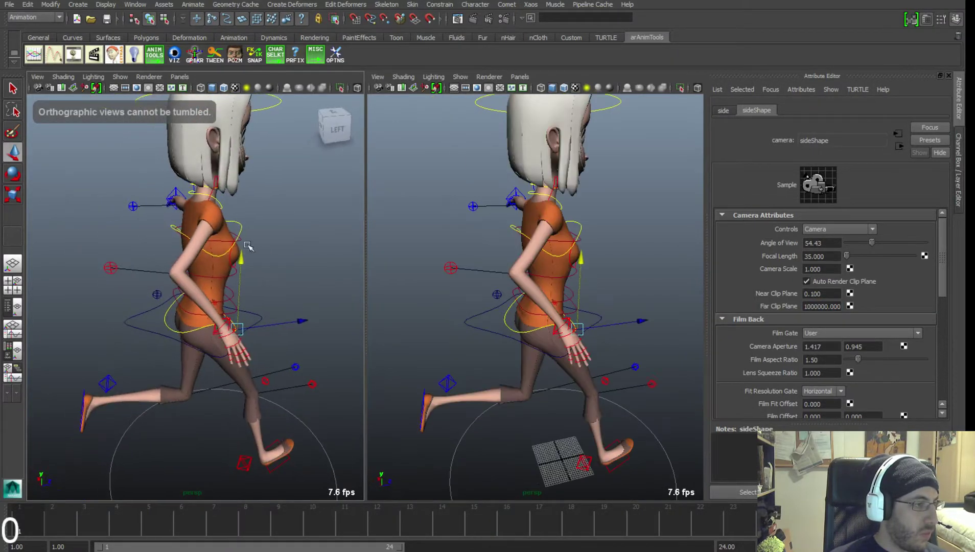
{"action": "left_click", "coordinate": [344, 132]}
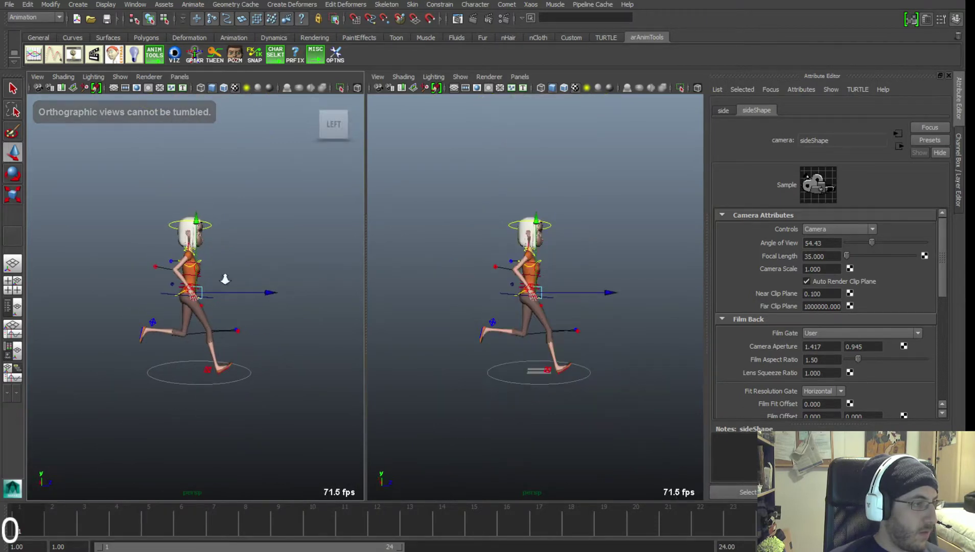
{"action": "right_click_drag", "start_coordinate": [225, 279], "coordinate": [250, 281], "text": "alt"}
{"action": "middle_click_drag", "start_coordinate": [250, 281], "coordinate": [238, 309], "text": "alt"}
{"action": "key", "text": "space"}
{"action": "left_click", "coordinate": [500, 286]}
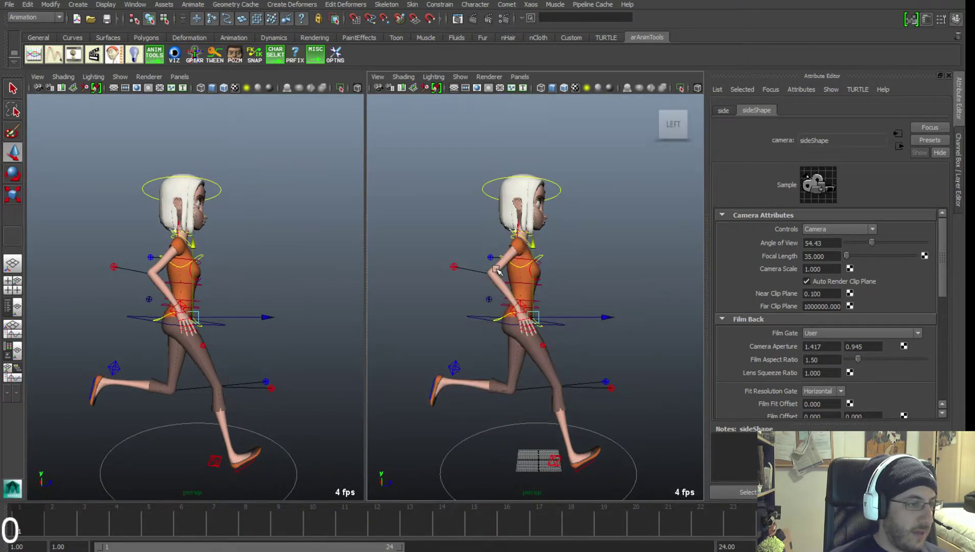
{"action": "left_click_drag", "start_coordinate": [500, 290], "coordinate": [450, 290], "text": "alt"}
{"action": "right_click_drag", "start_coordinate": [450, 291], "coordinate": [500, 302], "text": "alt"}
{"action": "middle_click_drag", "start_coordinate": [501, 335], "coordinate": [505, 316], "text": "alt"}
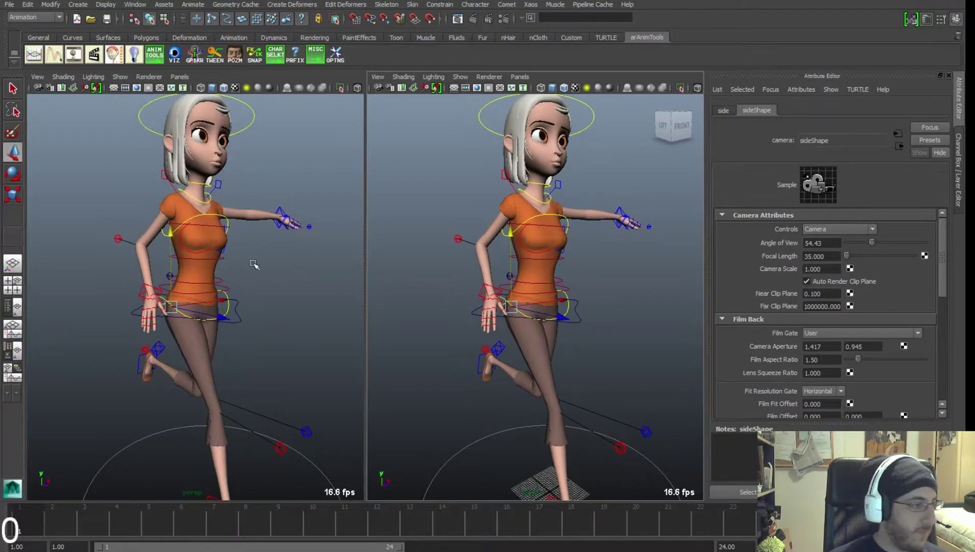
{"action": "left_click_drag", "start_coordinate": [249, 262], "coordinate": [307, 270], "text": "alt"}
{"action": "right_click_drag", "start_coordinate": [281, 264], "coordinate": [224, 261], "text": "alt"}
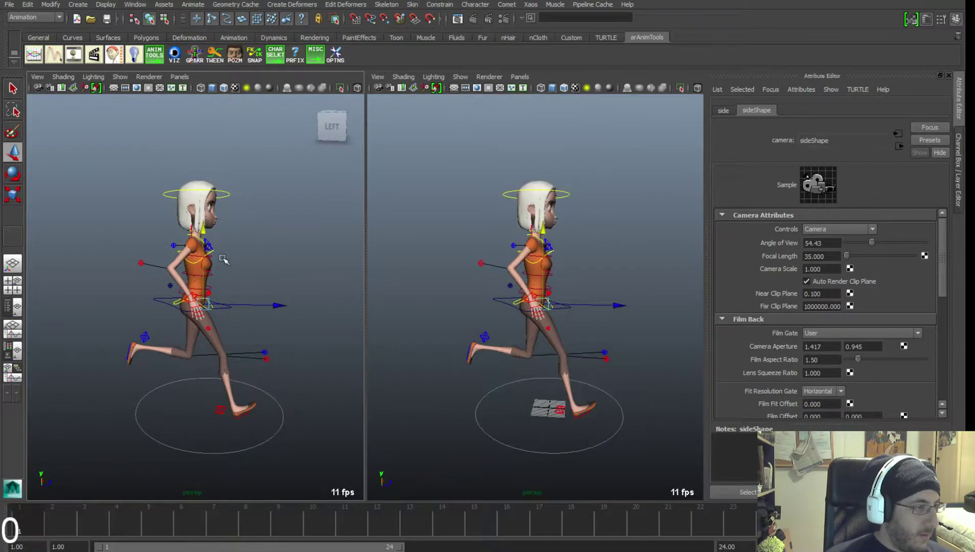
{"action": "middle_click_drag", "start_coordinate": [235, 280], "coordinate": [238, 280], "text": "alt"}
{"action": "right_click_drag", "start_coordinate": [239, 276], "coordinate": [250, 277], "text": "alt"}
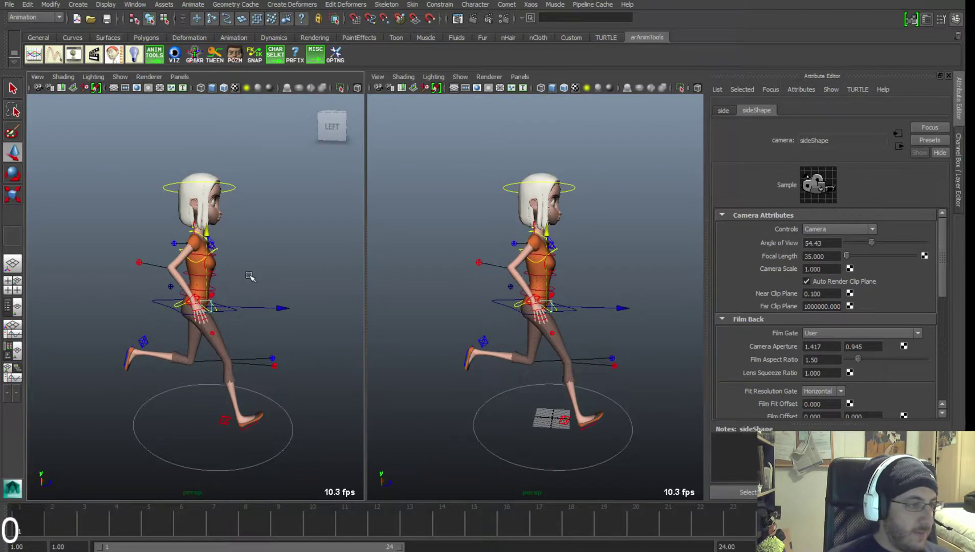
{"action": "left_click", "coordinate": [330, 129]}
{"action": "key", "text": "space"}
{"action": "left_click_drag", "start_coordinate": [212, 259], "coordinate": [241, 255]}
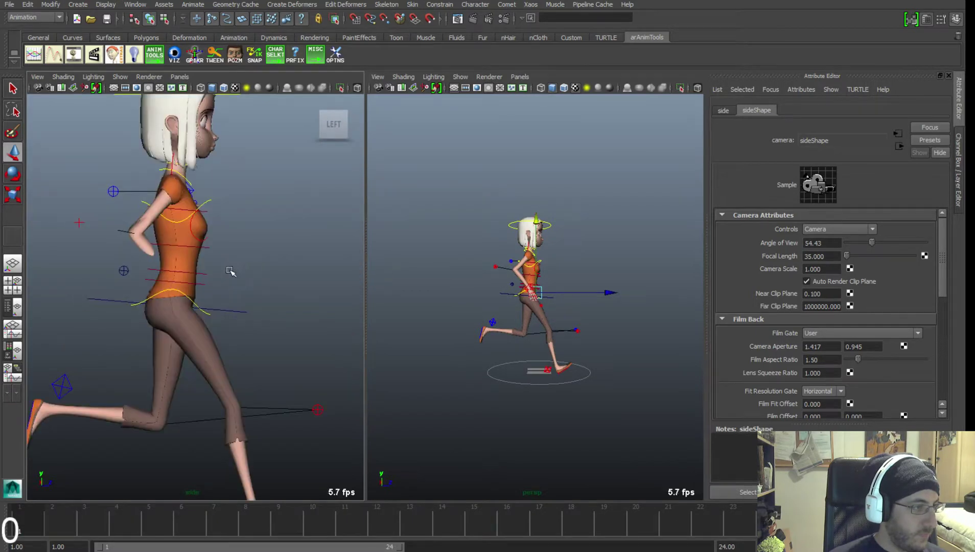
Reframe the character in the side view and toggle its display to wireframe and back to shaded.
{"action": "right_click_drag", "start_coordinate": [229, 270], "coordinate": [225, 275], "text": "alt"}
{"action": "middle_click_drag", "start_coordinate": [225, 275], "coordinate": [221, 296], "text": "alt"}
{"action": "key", "text": "4"}
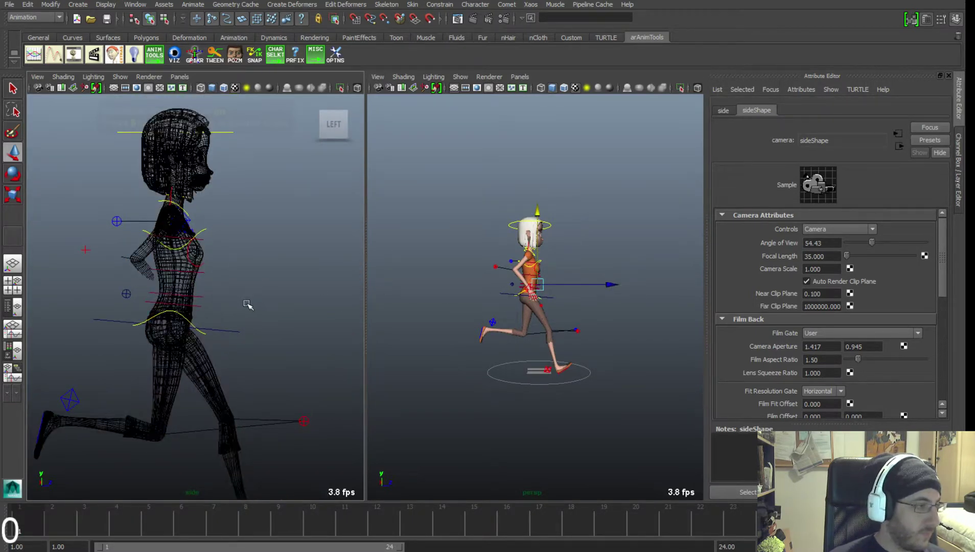
{"action": "key", "text": "5"}
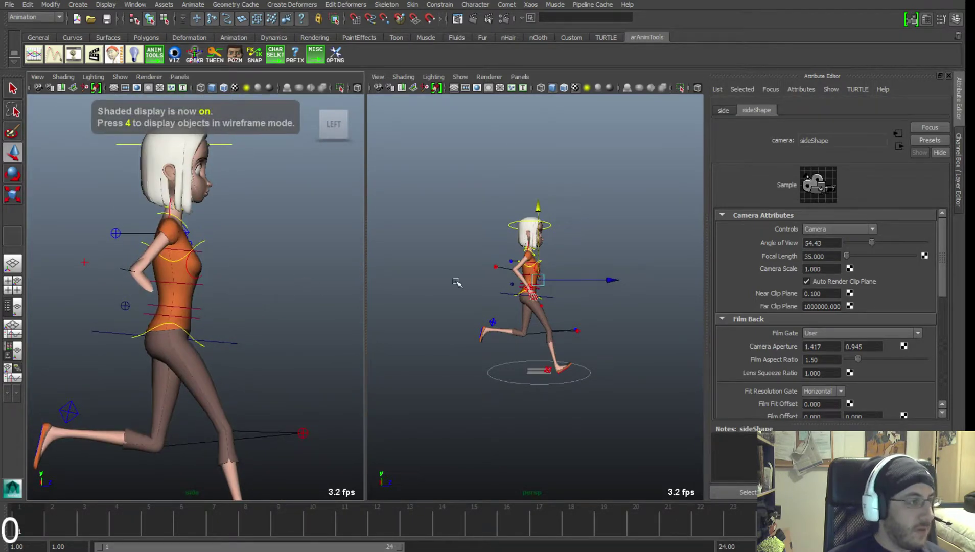
Rotate the right arm's IK control to about -9, 41, 42 to turn the hand, and bring back the Channel Box.
{"action": "key", "text": "5"}
{"action": "key", "text": "f"}
{"action": "middle_click_drag", "start_coordinate": [525, 315], "coordinate": [543, 317], "text": "alt"}
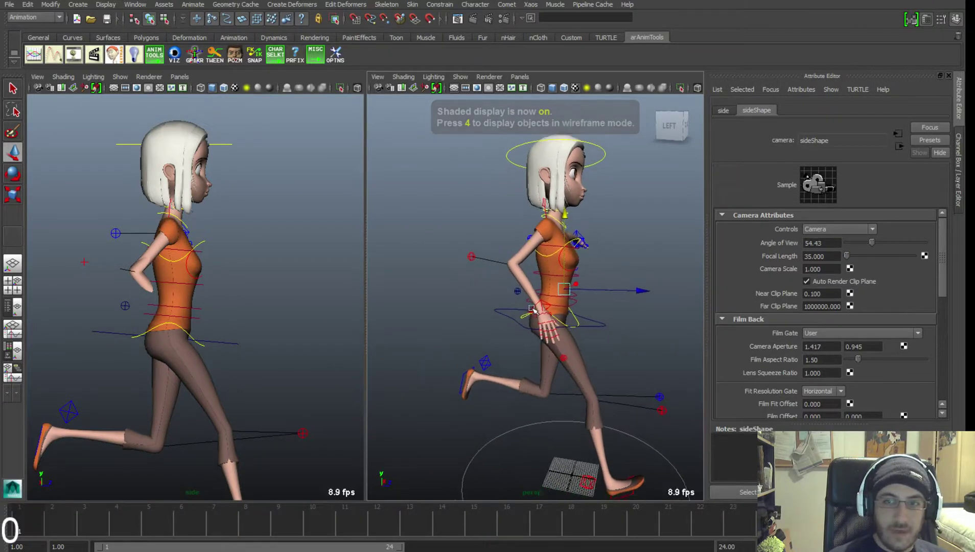
{"action": "right_click_drag", "start_coordinate": [543, 318], "coordinate": [559, 320], "text": "alt"}
{"action": "left_click", "coordinate": [477, 305]}
{"action": "left_click", "coordinate": [540, 305]}
{"action": "left_click_drag", "start_coordinate": [568, 353], "coordinate": [512, 328], "text": "alt"}
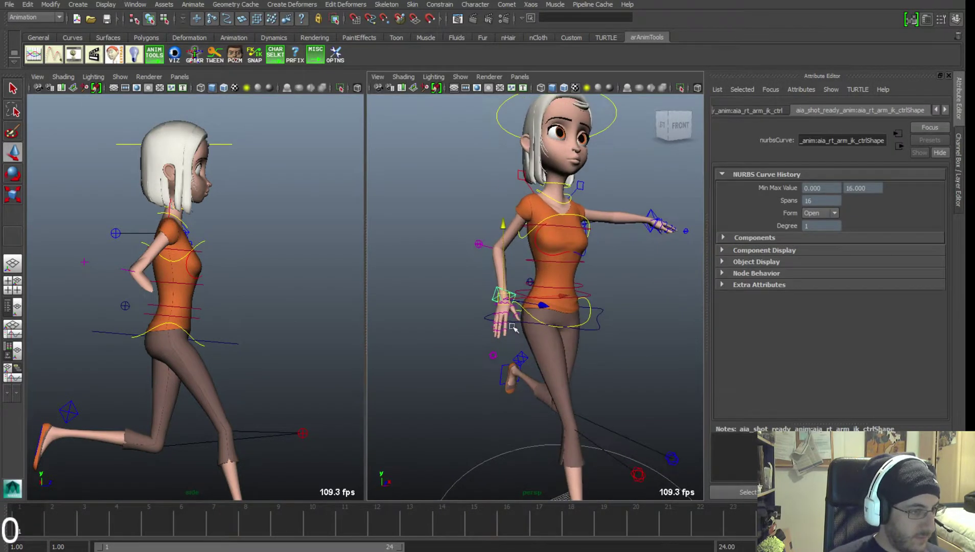
{"action": "right_click_drag", "start_coordinate": [607, 338], "coordinate": [621, 357], "text": "alt"}
{"action": "right_click_drag", "start_coordinate": [544, 345], "coordinate": [623, 400], "text": "alt"}
{"action": "key", "text": "e"}
{"action": "left_click_drag", "start_coordinate": [450, 318], "coordinate": [457, 300]}
{"action": "key", "text": "ctrl+a"}
{"action": "key", "text": "f"}
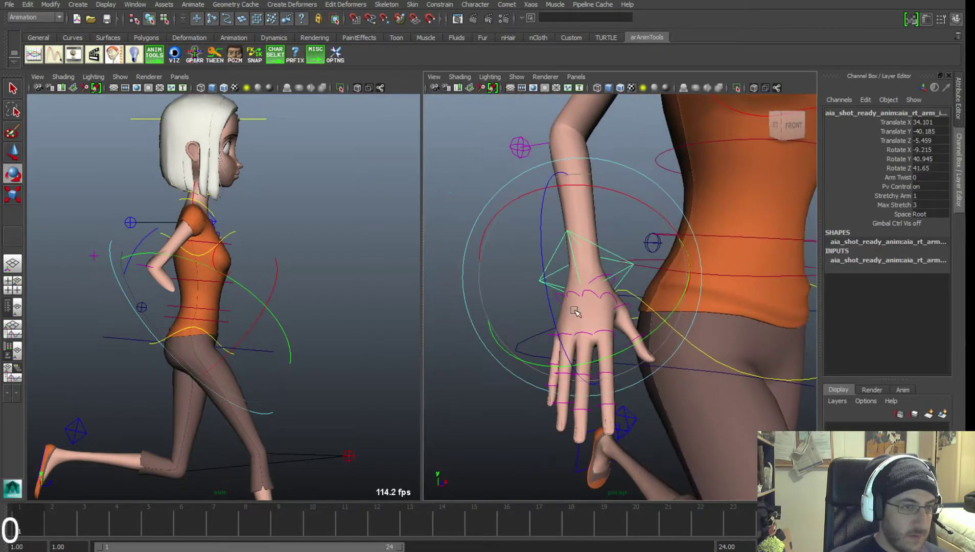
Select the right arm's settings control to show its hand channels.
{"action": "key", "text": "w"}
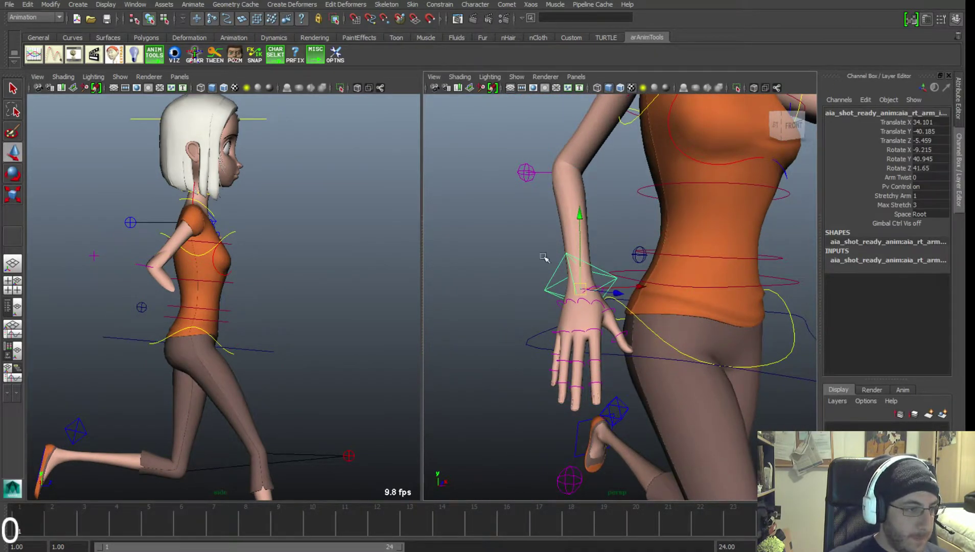
{"action": "left_click_drag", "start_coordinate": [534, 348], "coordinate": [661, 371], "text": "alt"}
{"action": "middle_click_drag", "start_coordinate": [660, 371], "coordinate": [569, 342], "text": "alt"}
{"action": "left_click", "coordinate": [628, 368]}
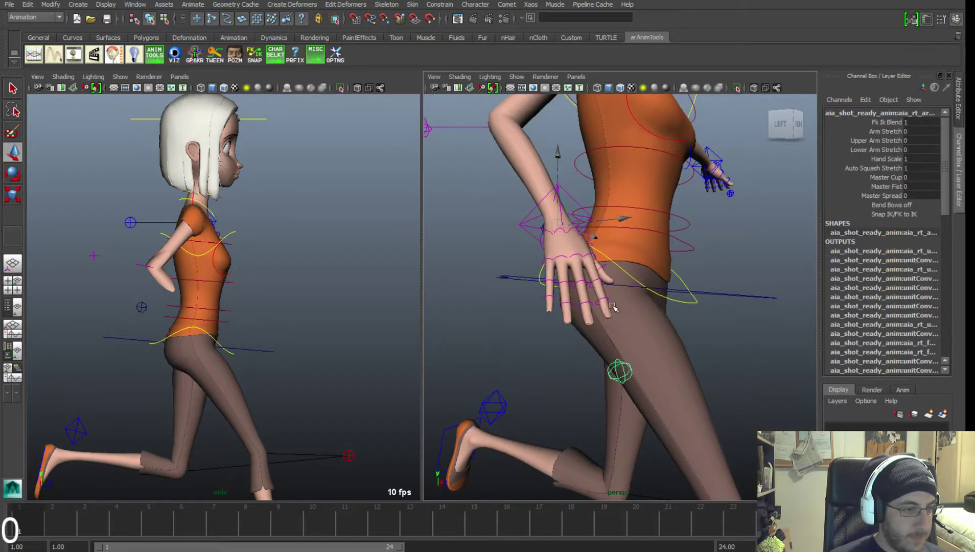
{"action": "mouse_move", "coordinate": [613, 306]}
{"action": "left_mouse_down", "text": "alt"}
{"action": "mouse_move", "coordinate": [596, 313]}
{"action": "mouse_move", "coordinate": [629, 312]}
{"action": "left_mouse_up", "text": "alt"}
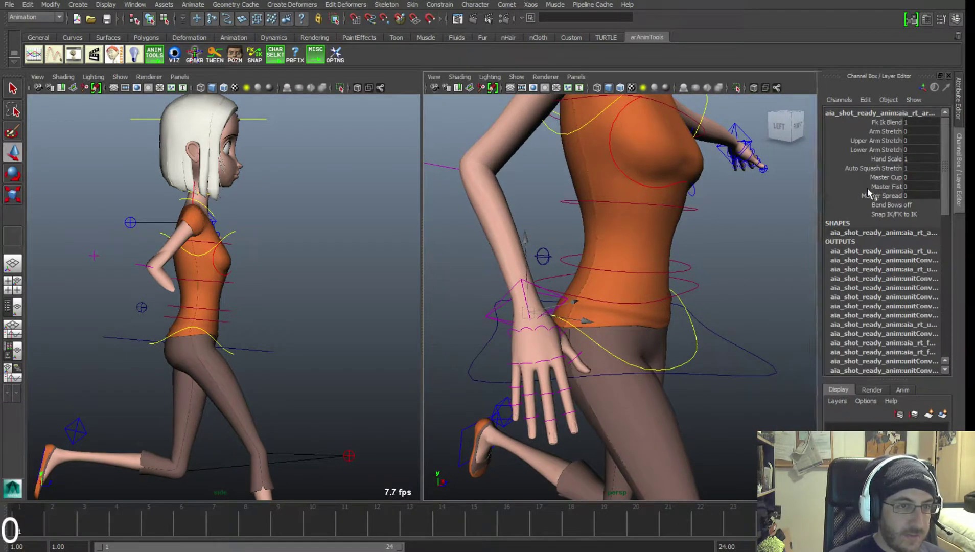
Try changing the right arm's Hand Scale and undo the change.
{"action": "left_click", "coordinate": [879, 177]}
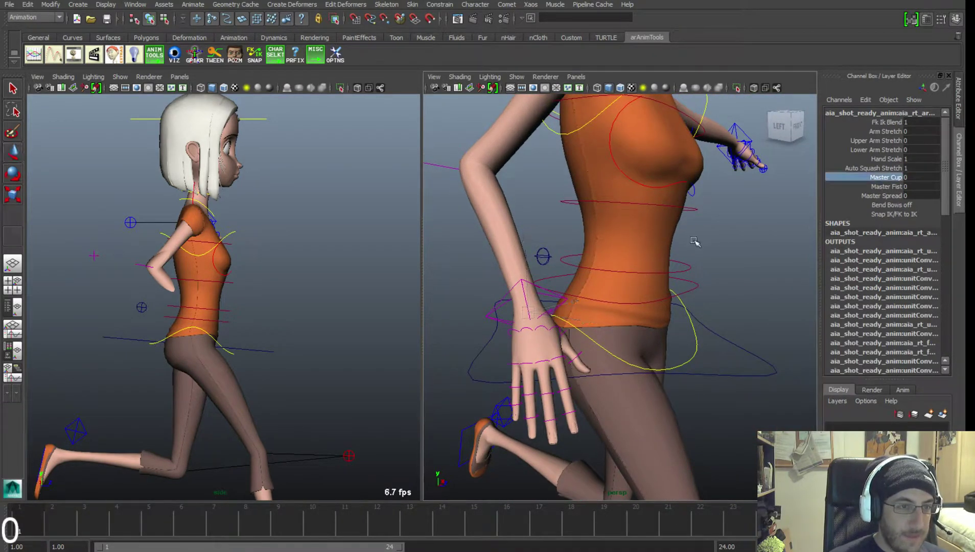
{"action": "left_click", "coordinate": [888, 168]}
{"action": "left_click", "coordinate": [887, 160]}
{"action": "middle_click_drag", "start_coordinate": [693, 236], "coordinate": [703, 241]}
{"action": "key", "text": "ctrl+z"}
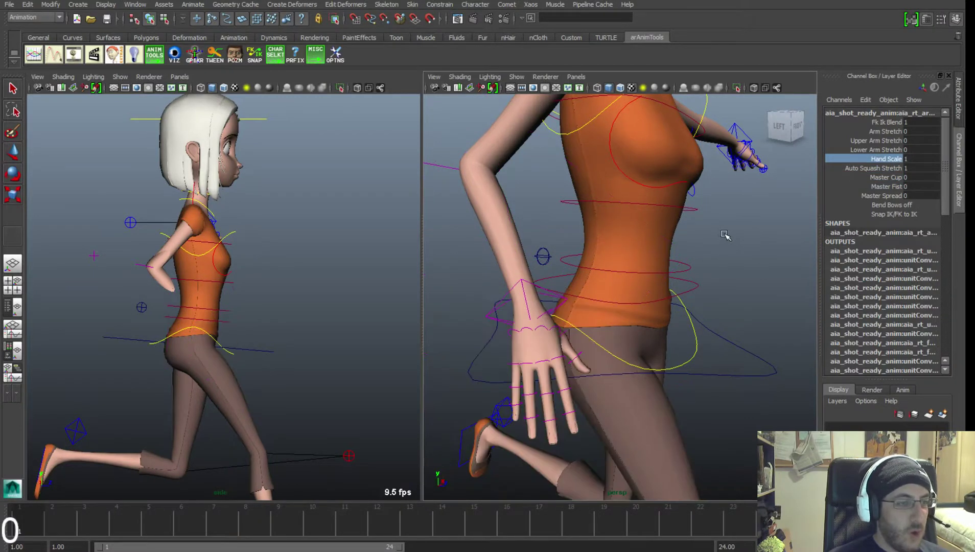
Set the right arm's Master Fist to 8.5 to curl the fingers into a fist.
{"action": "right_click_drag", "start_coordinate": [726, 234], "coordinate": [668, 236], "text": "alt"}
{"action": "left_click", "coordinate": [886, 150]}
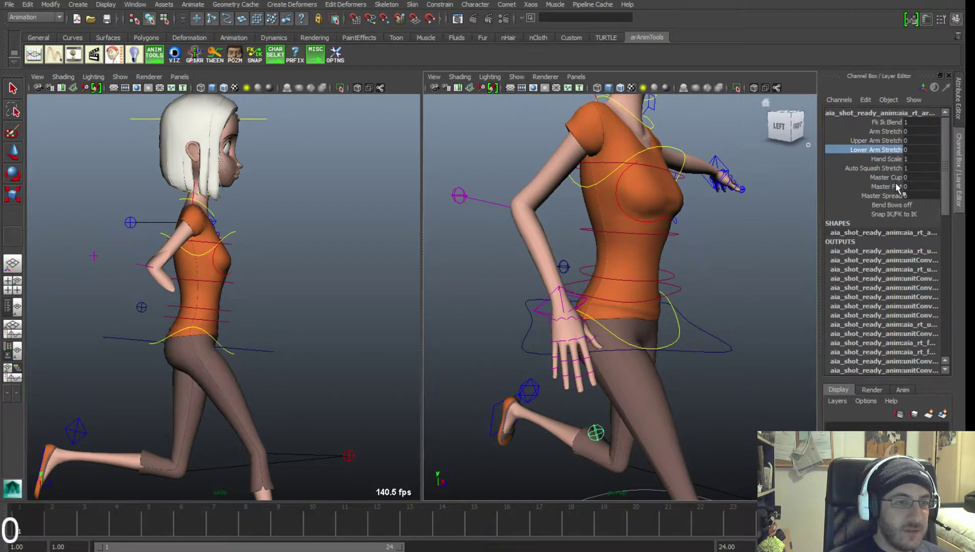
{"action": "left_click", "coordinate": [888, 187]}
{"action": "middle_click_drag", "start_coordinate": [710, 222], "coordinate": [741, 242]}
Move the right arm's IK control to about 36, -33, -5 to raise the fist beside the hip.
{"action": "left_click_drag", "start_coordinate": [670, 258], "coordinate": [703, 263], "text": "alt"}
{"action": "right_click_drag", "start_coordinate": [703, 264], "coordinate": [631, 262], "text": "alt"}
{"action": "middle_click_drag", "start_coordinate": [630, 261], "coordinate": [625, 281], "text": "alt"}
{"action": "key", "text": "w"}
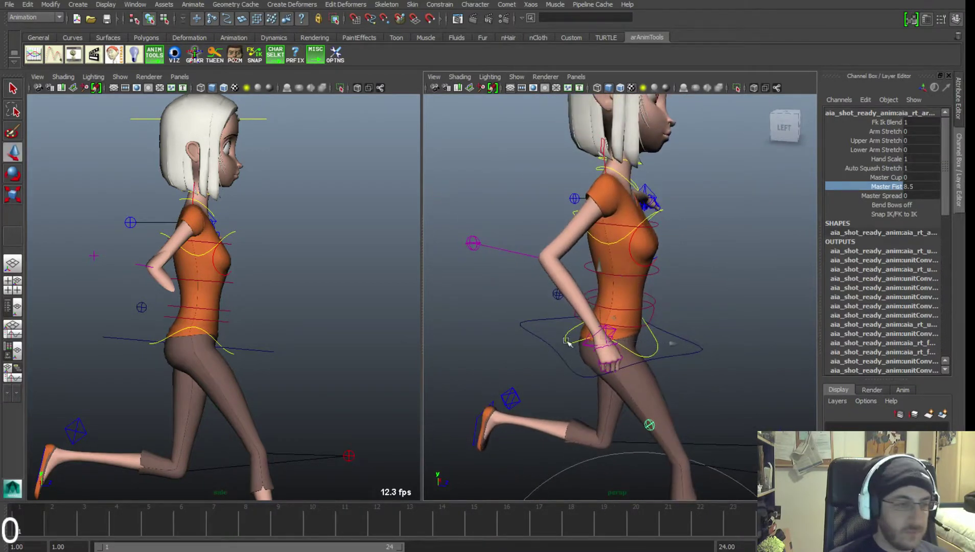
{"action": "left_click", "coordinate": [599, 343]}
{"action": "scroll", "coordinate": [608, 306], "scroll_direction": "up", "scroll_amount": 4}
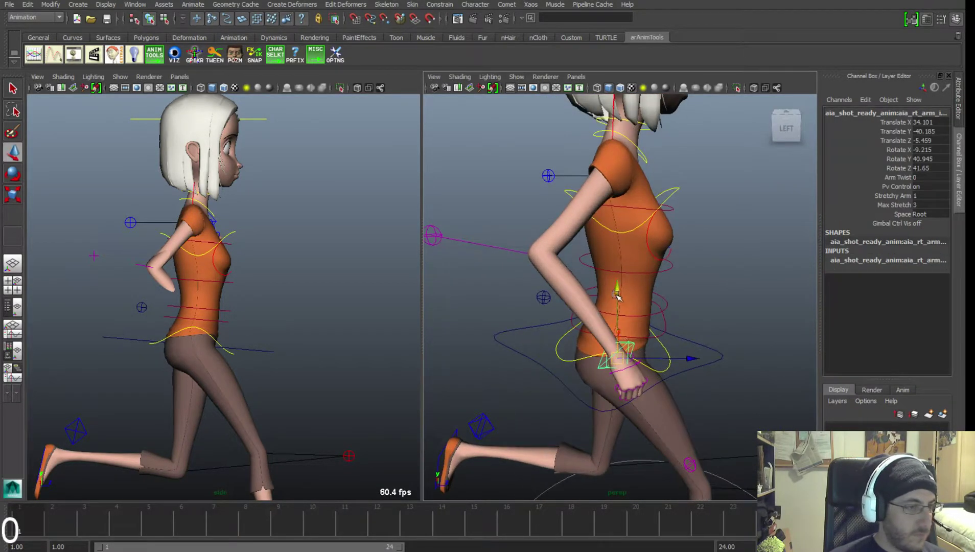
{"action": "left_click_drag", "start_coordinate": [616, 266], "coordinate": [618, 260]}
{"action": "left_click_drag", "start_coordinate": [679, 278], "coordinate": [548, 270], "text": "alt"}
{"action": "right_click_drag", "start_coordinate": [601, 274], "coordinate": [577, 274], "text": "alt"}
{"action": "left_click_drag", "start_coordinate": [569, 293], "coordinate": [580, 288], "text": "alt"}
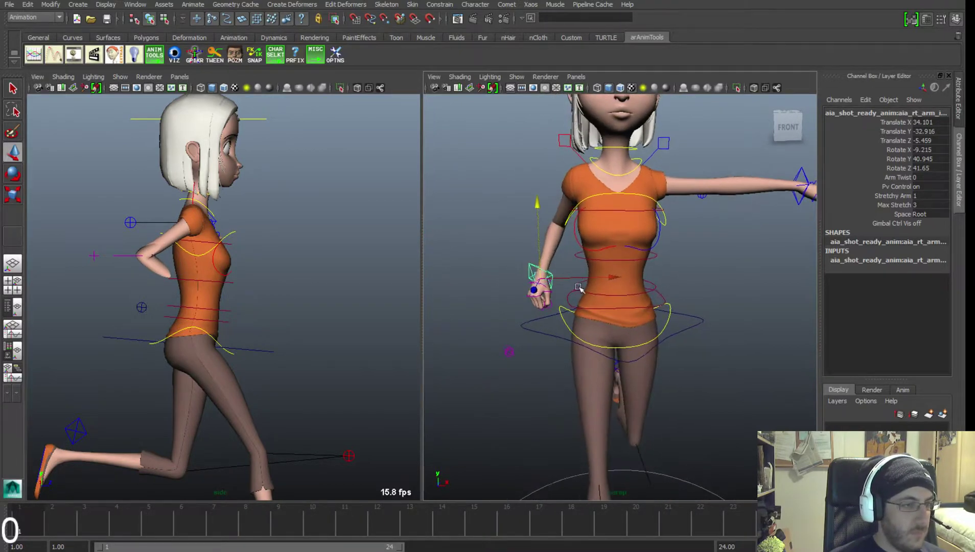
{"action": "middle_click_drag", "start_coordinate": [586, 290], "coordinate": [586, 295], "text": "alt"}
{"action": "key", "text": "space"}
{"action": "right_click_drag", "start_coordinate": [619, 292], "coordinate": [408, 267], "text": "alt"}
{"action": "left_click_drag", "start_coordinate": [468, 280], "coordinate": [593, 275], "text": "alt"}
{"action": "left_click_drag", "start_coordinate": [583, 321], "coordinate": [422, 281], "text": "alt"}
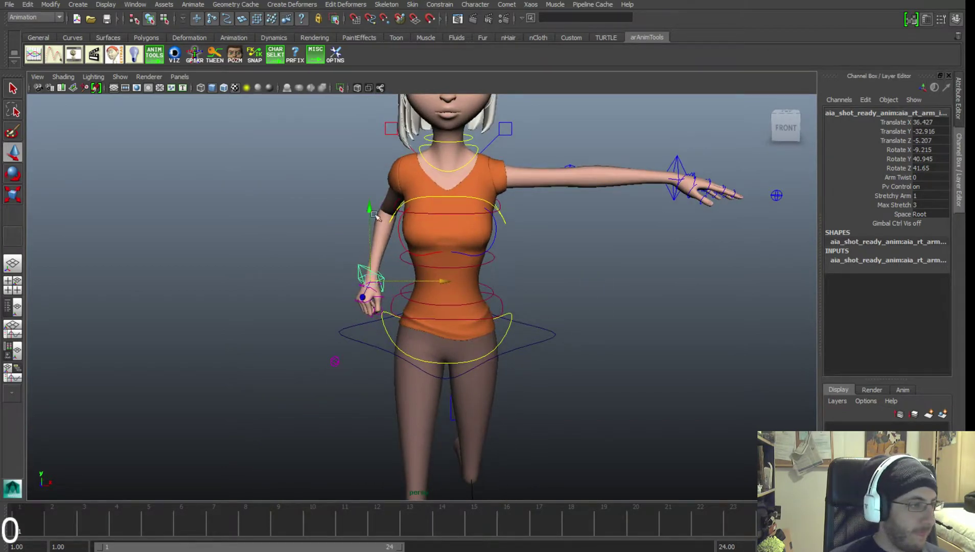
In wireframe display, move the right elbow control outward and down to about X 8.7, Y -20.6.
{"action": "key", "text": "4"}
{"action": "left_click", "coordinate": [381, 203]}
{"action": "left_click", "coordinate": [386, 204]}
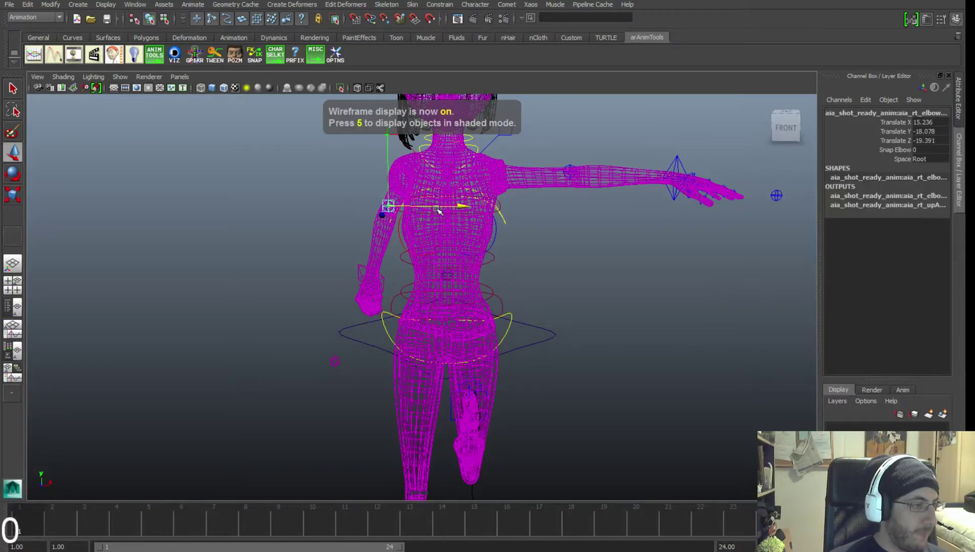
{"action": "left_click_drag", "start_coordinate": [426, 205], "coordinate": [402, 205]}
{"action": "left_click_drag", "start_coordinate": [365, 176], "coordinate": [367, 190]}
Set the left arm's Master Fist to 8.8 to curl the fingers into a fist.
{"action": "mouse_move", "coordinate": [408, 226]}
{"action": "left_mouse_down", "text": "alt"}
{"action": "mouse_move", "coordinate": [399, 229]}
{"action": "mouse_move", "coordinate": [414, 217]}
{"action": "left_mouse_up", "text": "alt"}
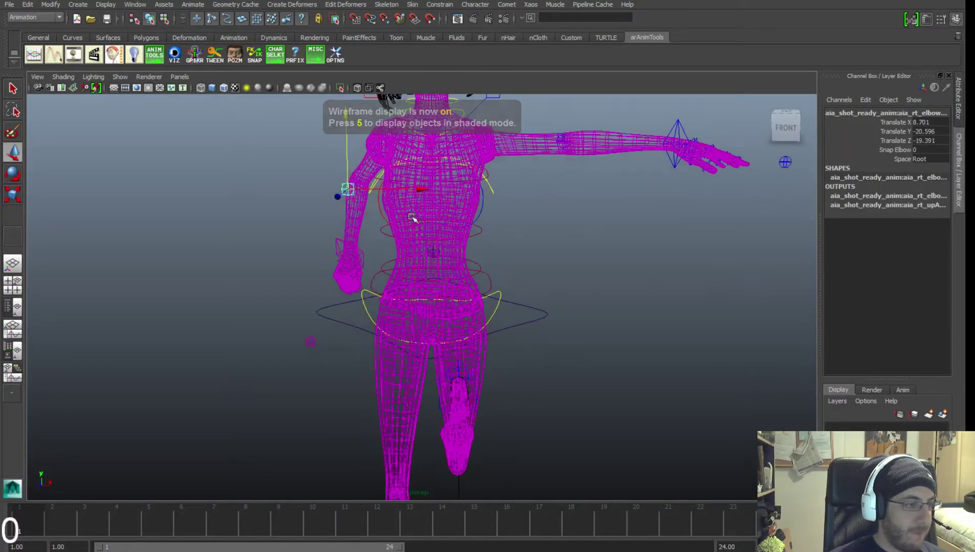
{"action": "left_click_drag", "start_coordinate": [597, 214], "coordinate": [551, 243], "text": "alt"}
{"action": "left_click", "coordinate": [618, 155]}
{"action": "middle_click_drag", "start_coordinate": [601, 215], "coordinate": [539, 216], "text": "alt"}
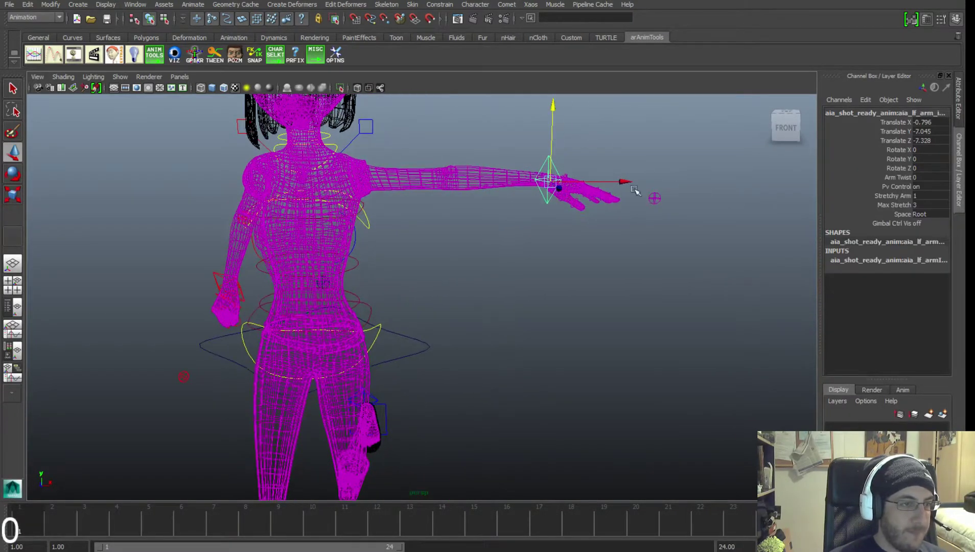
{"action": "left_click", "coordinate": [652, 197]}
{"action": "middle_click_drag", "start_coordinate": [666, 223], "coordinate": [570, 276], "text": "alt"}
{"action": "right_click_drag", "start_coordinate": [571, 277], "coordinate": [518, 290], "text": "alt"}
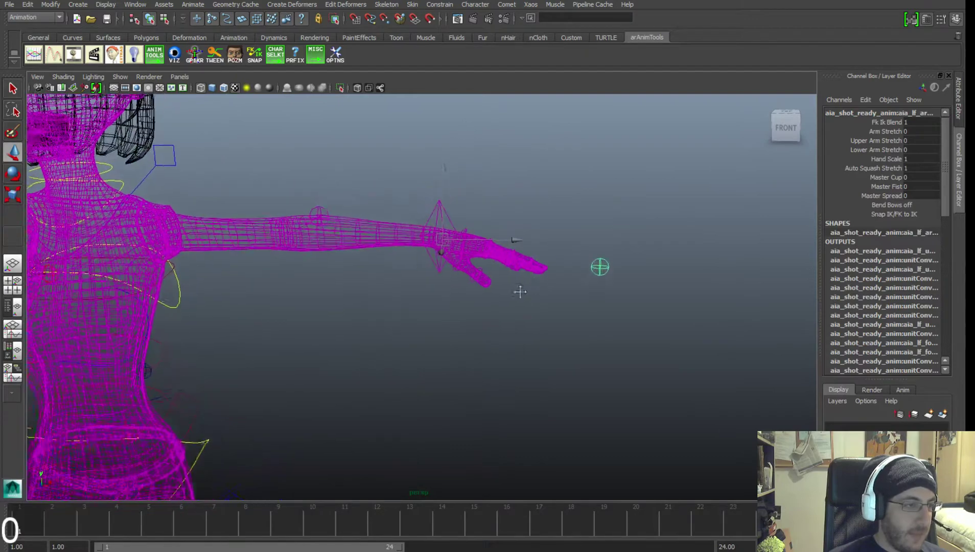
{"action": "left_click", "coordinate": [888, 187]}
{"action": "middle_click_drag", "start_coordinate": [675, 234], "coordinate": [718, 242]}
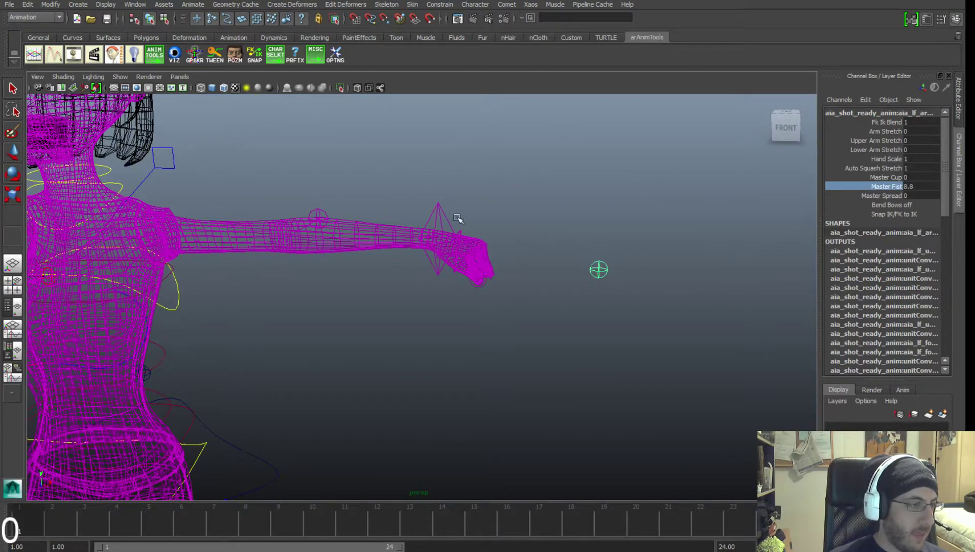
Move the left arm's IK control to about -49, -37, -2, rotate it to about 18, -63, -62, and restore shaded display.
{"action": "left_click", "coordinate": [448, 221]}
{"action": "key", "text": "w"}
{"action": "middle_click_drag", "start_coordinate": [545, 218], "coordinate": [661, 185], "text": "alt"}
{"action": "right_click_drag", "start_coordinate": [660, 185], "coordinate": [624, 202], "text": "alt"}
{"action": "left_click_drag", "start_coordinate": [591, 233], "coordinate": [441, 234]}
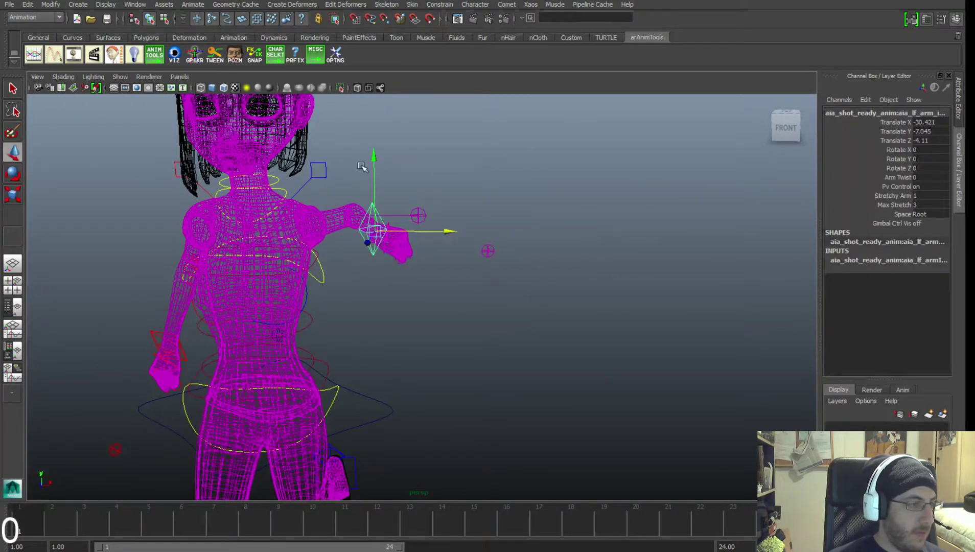
{"action": "left_click_drag", "start_coordinate": [374, 169], "coordinate": [374, 309]}
{"action": "mouse_move", "coordinate": [420, 280]}
{"action": "left_mouse_down", "text": "alt"}
{"action": "mouse_move", "coordinate": [537, 281]}
{"action": "mouse_move", "coordinate": [416, 278]}
{"action": "left_mouse_up", "text": "alt"}
{"action": "middle_click_drag", "start_coordinate": [416, 279], "coordinate": [437, 270], "text": "alt"}
{"action": "mouse_move", "coordinate": [451, 338]}
{"action": "left_mouse_down"}
{"action": "mouse_move", "coordinate": [342, 335]}
{"action": "mouse_move", "coordinate": [345, 317]}
{"action": "left_mouse_up"}
{"action": "key", "text": "e"}
{"action": "key", "text": "5"}
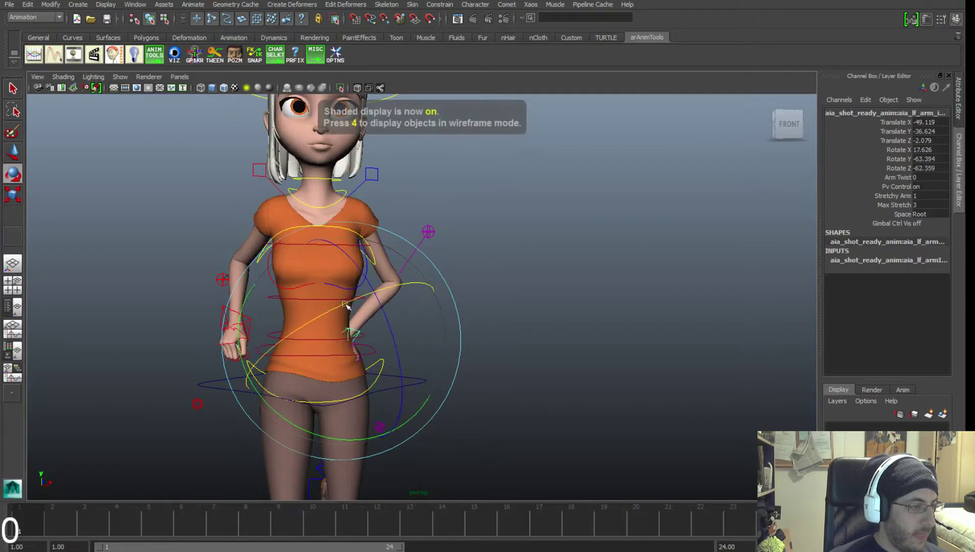
Bring the left hand forward and up to about -47, -31, 15, turning its IK control to about -29, -88, -60.
{"action": "left_click_drag", "start_coordinate": [409, 345], "coordinate": [301, 340], "text": "alt"}
{"action": "key", "text": "w"}
{"action": "left_click_drag", "start_coordinate": [374, 332], "coordinate": [313, 332]}
{"action": "key", "text": "e"}
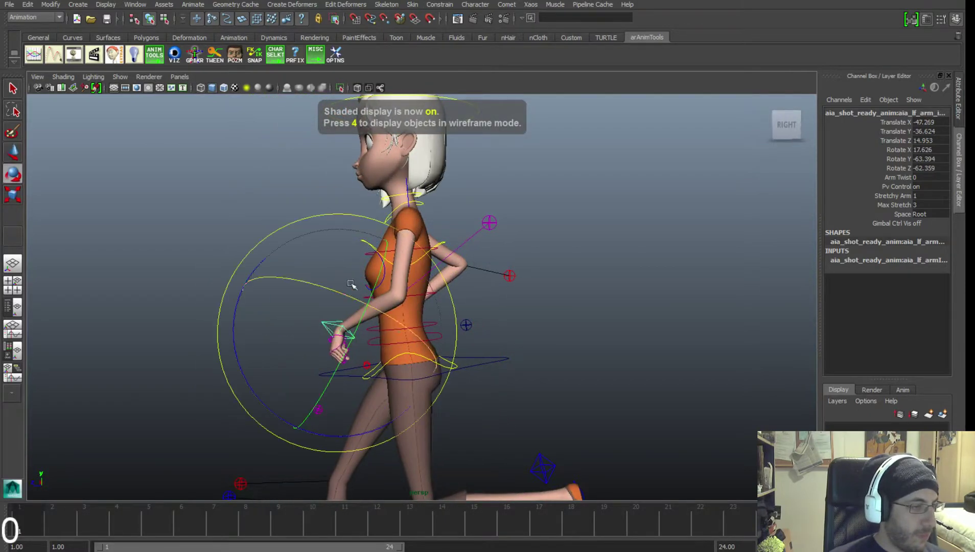
{"action": "left_click_drag", "start_coordinate": [340, 364], "coordinate": [464, 363]}
{"action": "middle_click_drag", "start_coordinate": [463, 363], "coordinate": [520, 342], "text": "alt"}
{"action": "key", "text": "w"}
{"action": "left_click_drag", "start_coordinate": [478, 248], "coordinate": [481, 211]}
Rotate the left arm's IK control to about -37, -133, -20 to orient the fist across the front of the body.
{"action": "key", "text": "e"}
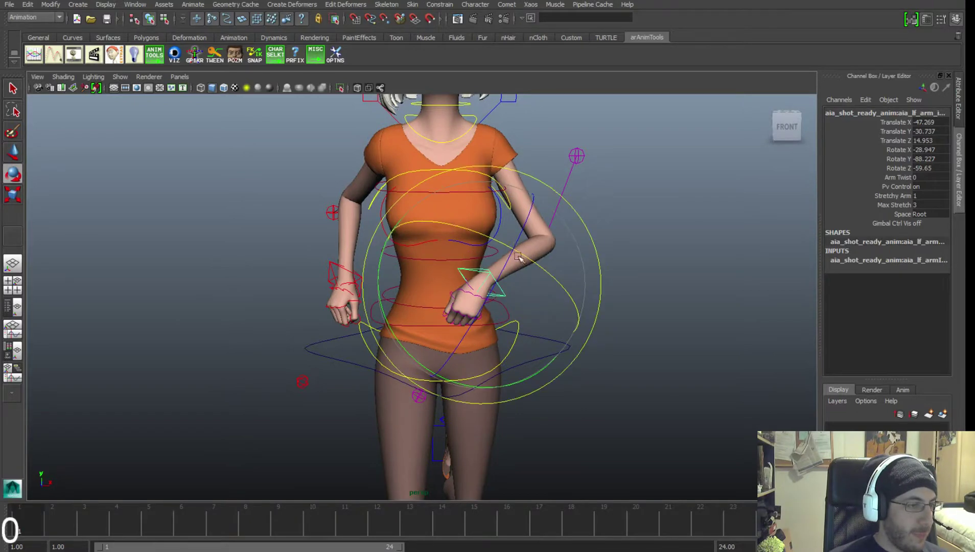
{"action": "left_click_drag", "start_coordinate": [517, 256], "coordinate": [504, 245]}
{"action": "left_click_drag", "start_coordinate": [425, 233], "coordinate": [448, 256]}
{"action": "scroll", "coordinate": [514, 285], "scroll_direction": "down", "scroll_amount": 2}
{"action": "middle_click_drag", "start_coordinate": [514, 284], "coordinate": [510, 198], "text": "alt"}
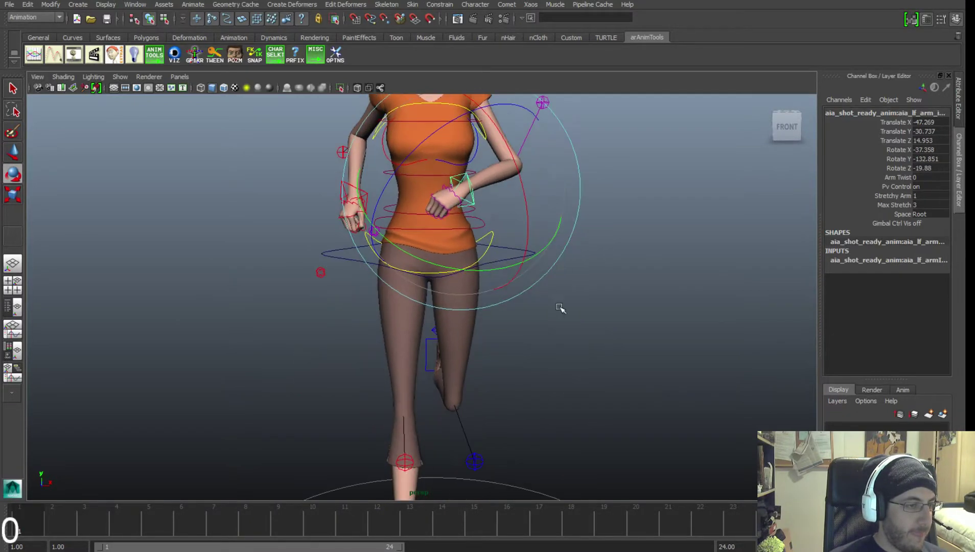
{"action": "left_click", "coordinate": [560, 308]}
{"action": "middle_click_drag", "start_coordinate": [513, 303], "coordinate": [484, 267], "text": "alt"}
{"action": "left_click", "coordinate": [521, 235]}
{"action": "scroll", "coordinate": [500, 282], "scroll_direction": "up", "scroll_amount": 1}
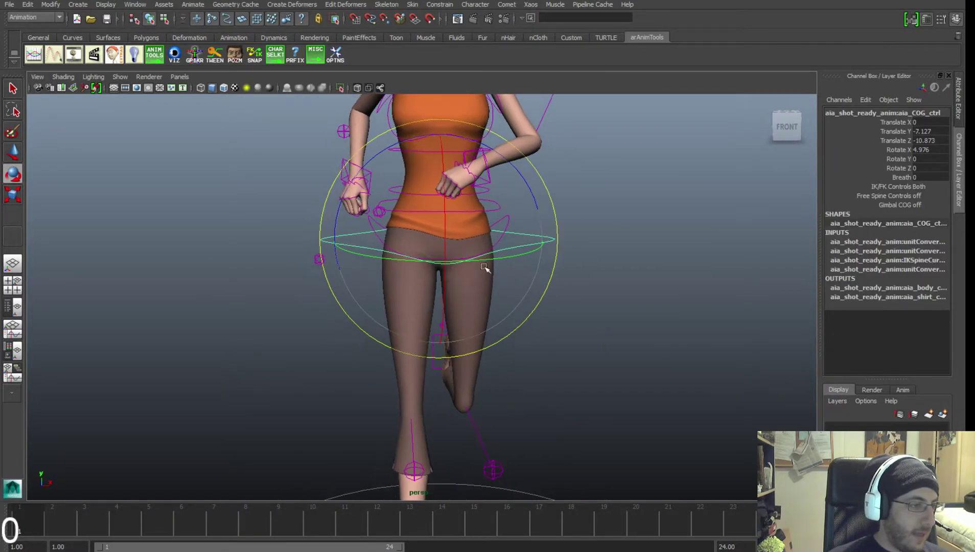
{"action": "left_click", "coordinate": [601, 256]}
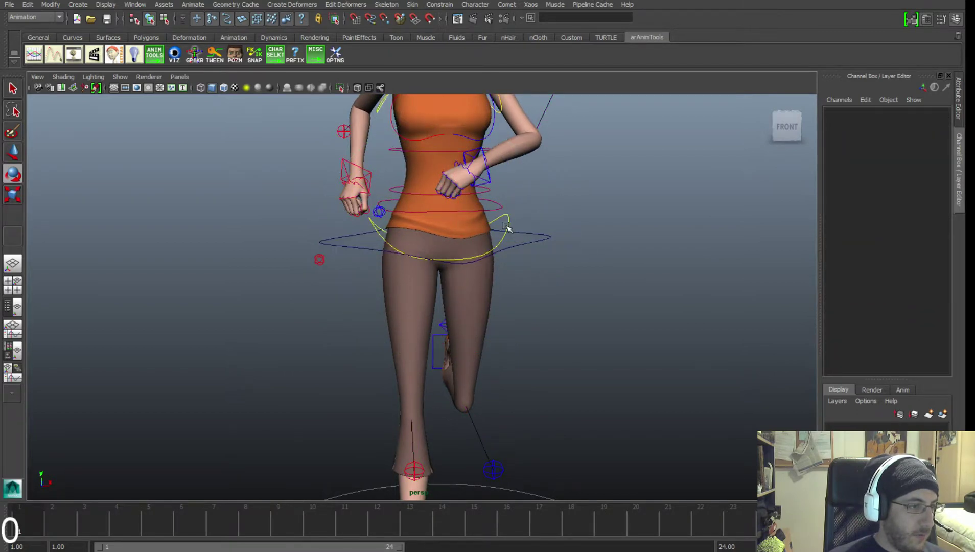
Rotate the hip spine control slightly to tilt and turn the pelvis, and clear the selection.
{"action": "left_click", "coordinate": [510, 227]}
{"action": "middle_click_drag", "start_coordinate": [452, 261], "coordinate": [433, 276], "text": "alt"}
{"action": "scroll", "coordinate": [433, 277], "scroll_direction": "up", "scroll_amount": 2}
{"action": "left_click", "coordinate": [476, 263]}
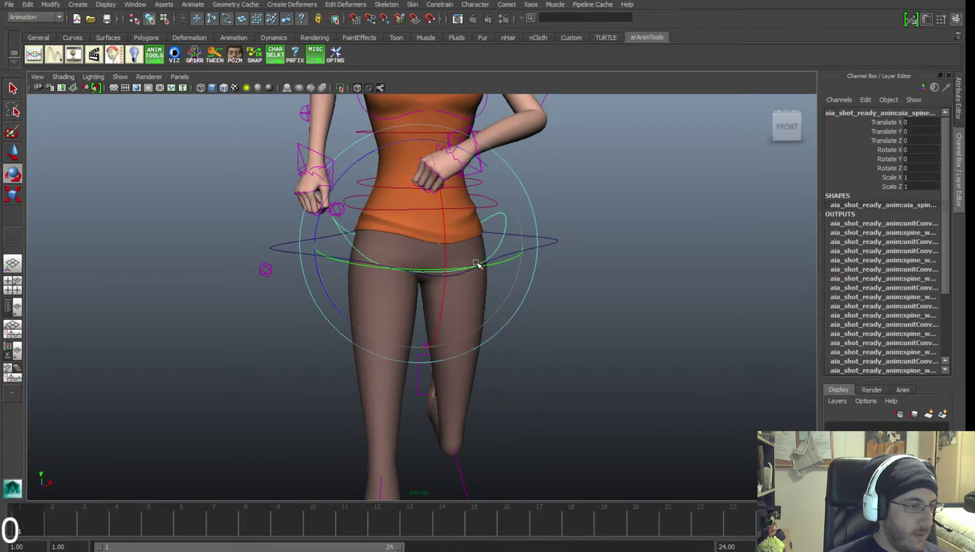
{"action": "left_click_drag", "start_coordinate": [496, 302], "coordinate": [485, 300], "text": "alt"}
{"action": "left_click_drag", "start_coordinate": [352, 172], "coordinate": [395, 240]}
{"action": "left_click_drag", "start_coordinate": [382, 277], "coordinate": [383, 277]}
{"action": "left_click_drag", "start_coordinate": [323, 207], "coordinate": [321, 201]}
{"action": "middle_click_drag", "start_coordinate": [450, 283], "coordinate": [455, 192], "text": "alt"}
{"action": "scroll", "coordinate": [339, 278], "scroll_direction": "down", "scroll_amount": 1}
{"action": "left_click_drag", "start_coordinate": [340, 279], "coordinate": [409, 349], "text": "alt"}
{"action": "left_click", "coordinate": [397, 344]}
In the front view, rotate the right foot control to about -33, -8, 5 so the toes point outward.
{"action": "key", "text": "space"}
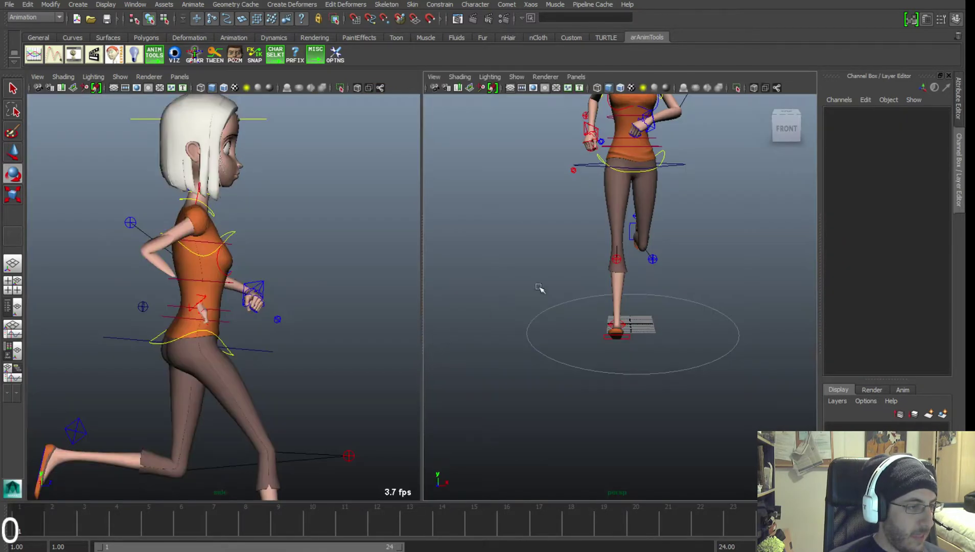
{"action": "key", "text": "space"}
{"action": "key", "text": "space"}
{"action": "left_click_drag", "start_coordinate": [554, 272], "coordinate": [554, 296]}
{"action": "middle_click_drag", "start_coordinate": [371, 250], "coordinate": [441, 321], "text": "alt"}
{"action": "right_click_drag", "start_coordinate": [441, 321], "coordinate": [358, 245], "text": "alt"}
{"action": "left_click", "coordinate": [422, 302]}
{"action": "right_click_drag", "start_coordinate": [423, 304], "coordinate": [351, 237], "text": "alt"}
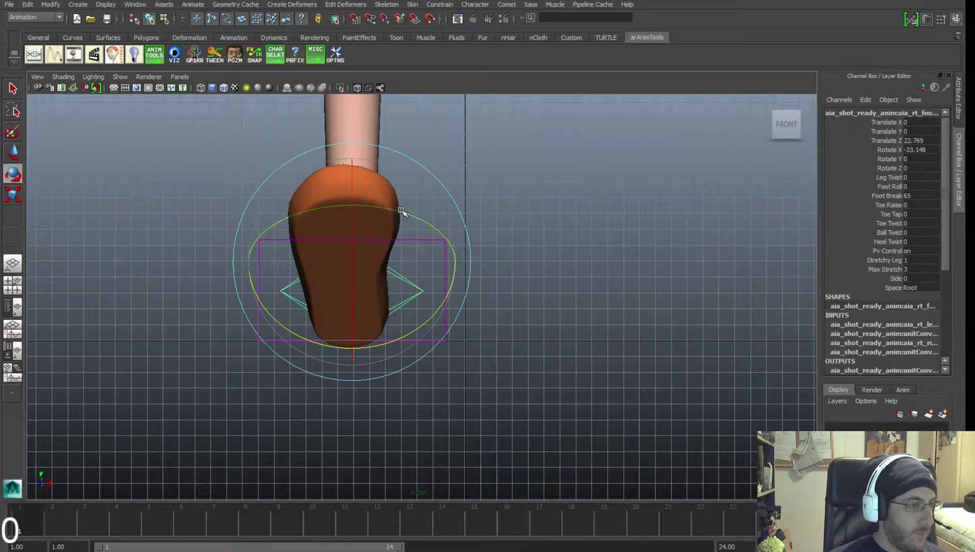
{"action": "key", "text": "e"}
{"action": "left_click_drag", "start_coordinate": [406, 215], "coordinate": [369, 218]}
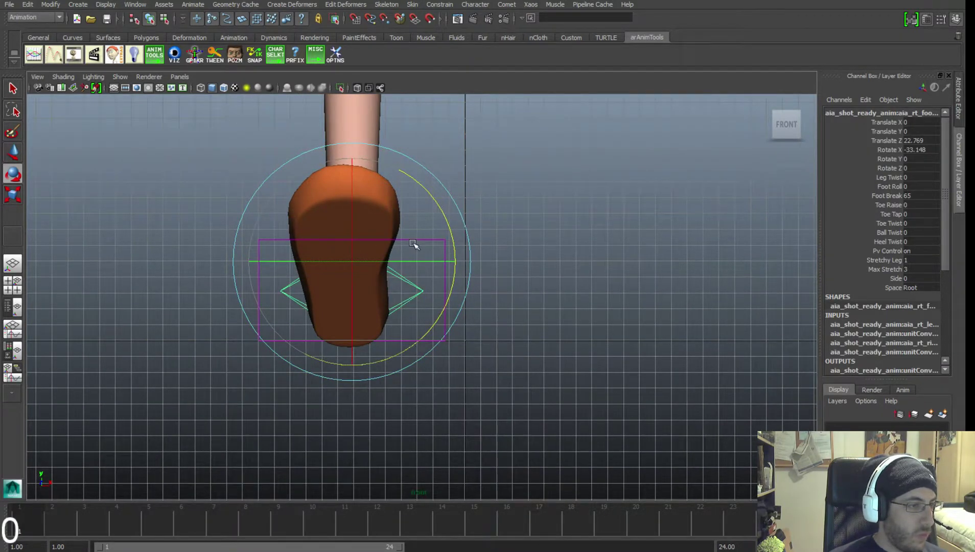
{"action": "right_click_drag", "start_coordinate": [403, 216], "coordinate": [400, 210]}
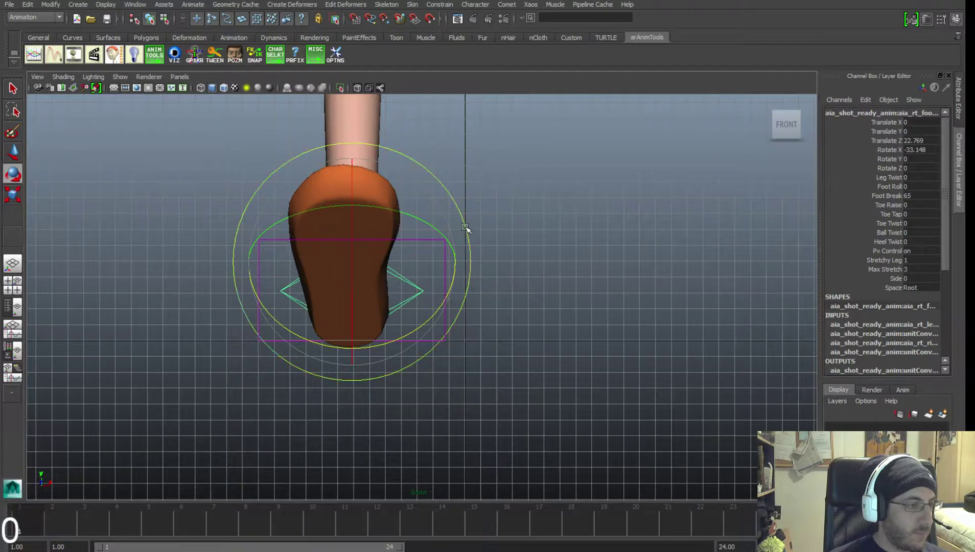
{"action": "left_click_drag", "start_coordinate": [402, 210], "coordinate": [388, 208]}
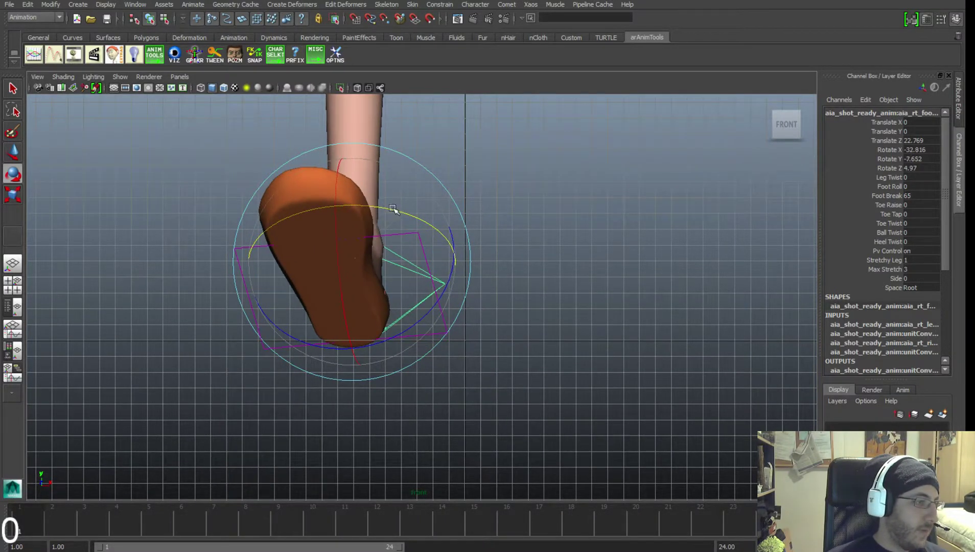
Move the right foot control inward toward the centre line to X 3.285.
{"action": "middle_click_drag", "start_coordinate": [388, 208], "coordinate": [379, 301], "text": "alt"}
{"action": "right_click_drag", "start_coordinate": [378, 301], "coordinate": [377, 235], "text": "alt"}
{"action": "middle_click_drag", "start_coordinate": [376, 235], "coordinate": [339, 219], "text": "alt"}
{"action": "key", "text": "w"}
{"action": "left_click_drag", "start_coordinate": [367, 369], "coordinate": [395, 369]}
In wireframe display, move the left foot control inward toward the centre line to X -4.585.
{"action": "right_click_drag", "start_coordinate": [395, 358], "coordinate": [394, 259], "text": "alt"}
{"action": "middle_click_drag", "start_coordinate": [394, 260], "coordinate": [393, 365], "text": "alt"}
{"action": "middle_click_drag", "start_coordinate": [435, 259], "coordinate": [433, 349], "text": "alt"}
{"action": "key", "text": "4"}
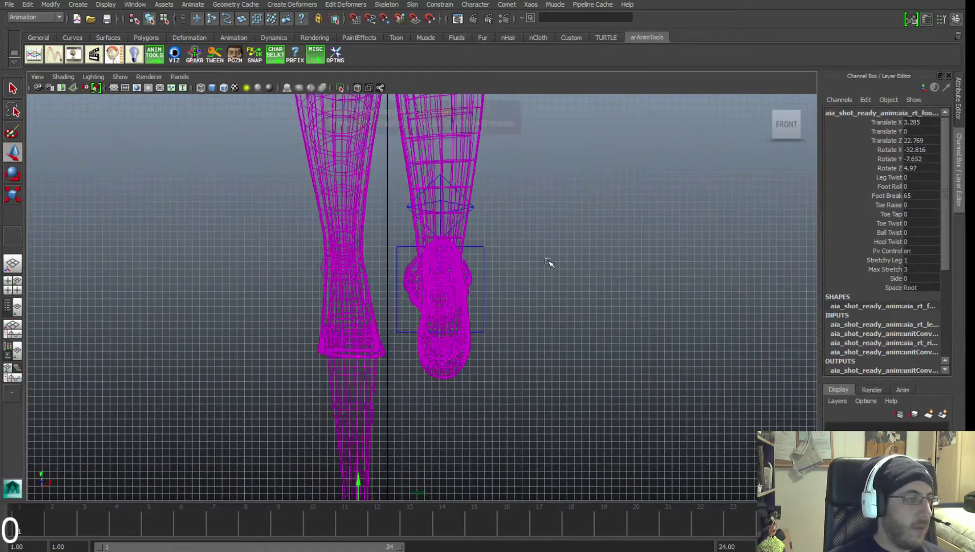
{"action": "left_click", "coordinate": [548, 260]}
{"action": "left_click", "coordinate": [475, 206]}
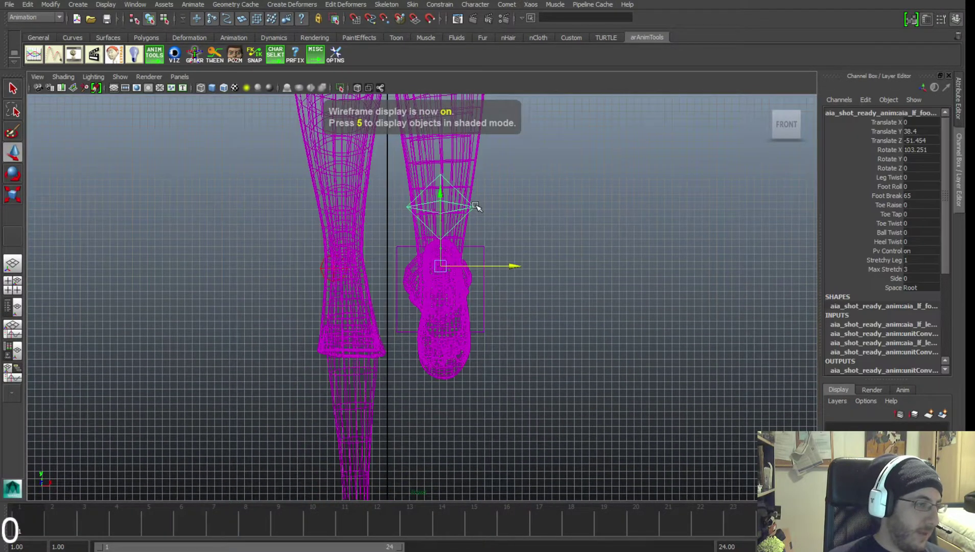
{"action": "scroll", "coordinate": [511, 251], "scroll_direction": "down", "scroll_amount": 5}
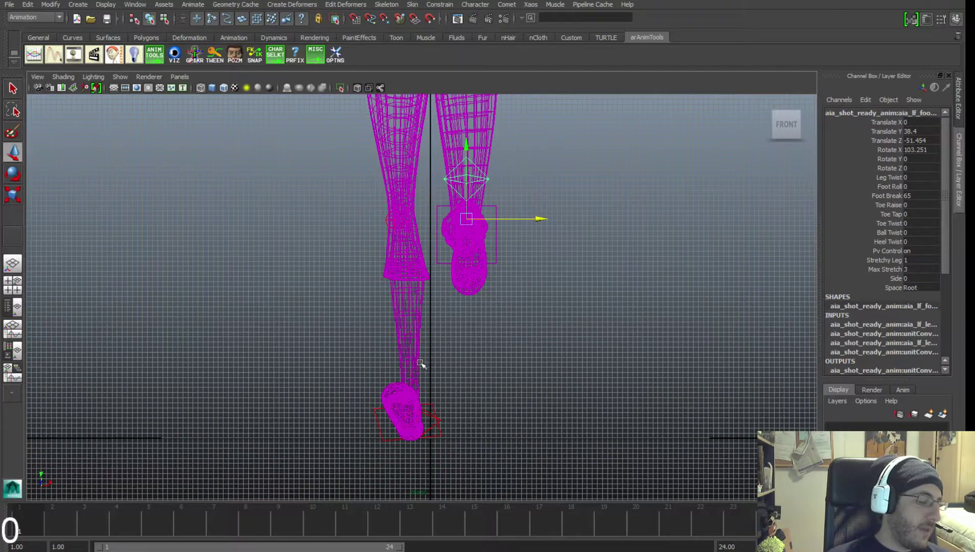
{"action": "right_click_drag", "start_coordinate": [463, 334], "coordinate": [473, 324], "text": "alt"}
{"action": "middle_click_drag", "start_coordinate": [473, 325], "coordinate": [491, 357], "text": "alt"}
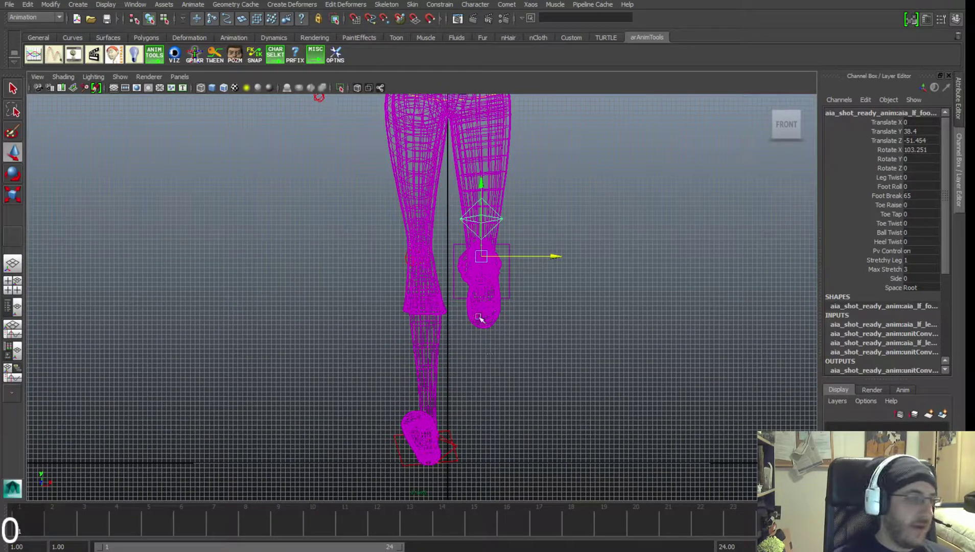
{"action": "left_click_drag", "start_coordinate": [540, 256], "coordinate": [518, 256]}
{"action": "middle_click_drag", "start_coordinate": [514, 328], "coordinate": [527, 303], "text": "alt"}
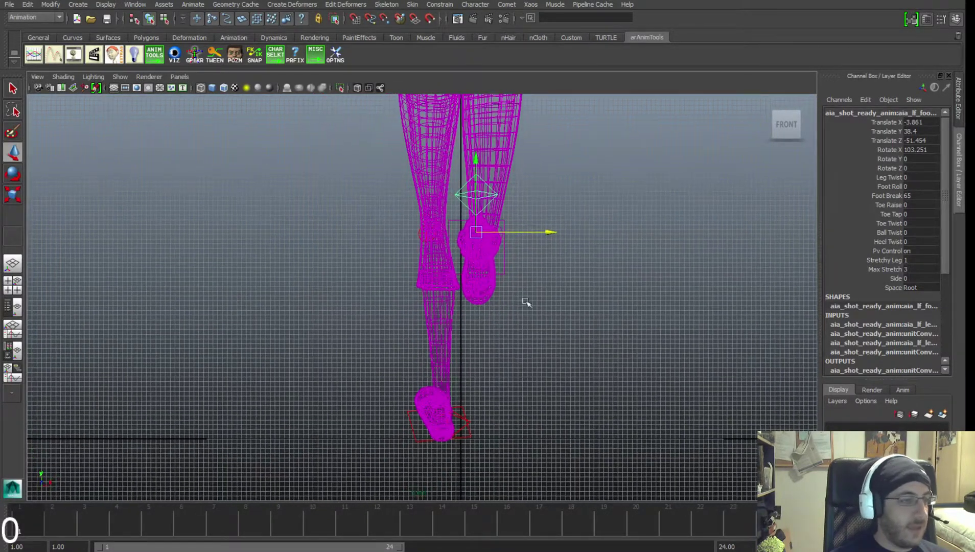
{"action": "left_click_drag", "start_coordinate": [524, 233], "coordinate": [520, 233]}
Move the right foot control further inward to X 4.612 and forward to Z 23.766.
{"action": "middle_click_drag", "start_coordinate": [479, 401], "coordinate": [478, 330], "text": "alt"}
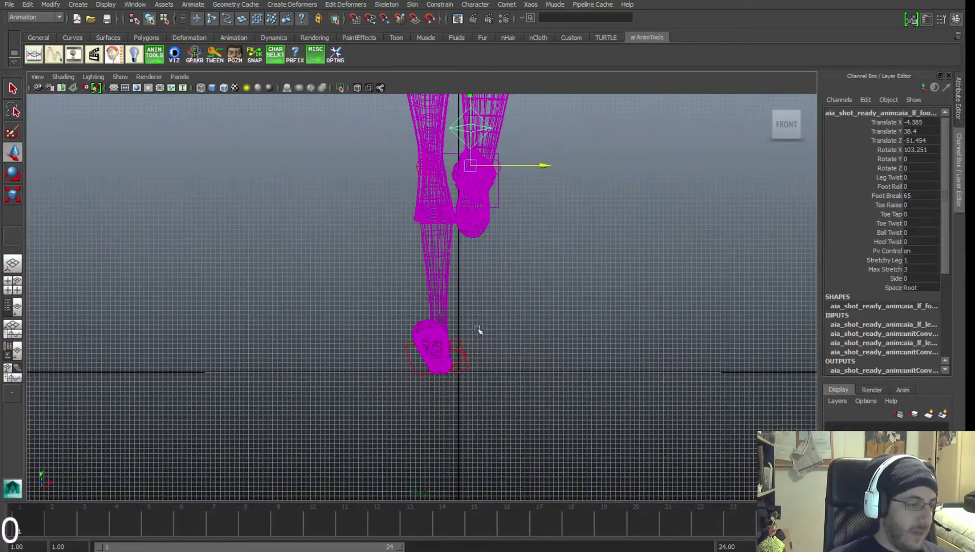
{"action": "left_click", "coordinate": [463, 364]}
{"action": "left_click_drag", "start_coordinate": [484, 354], "coordinate": [491, 350]}
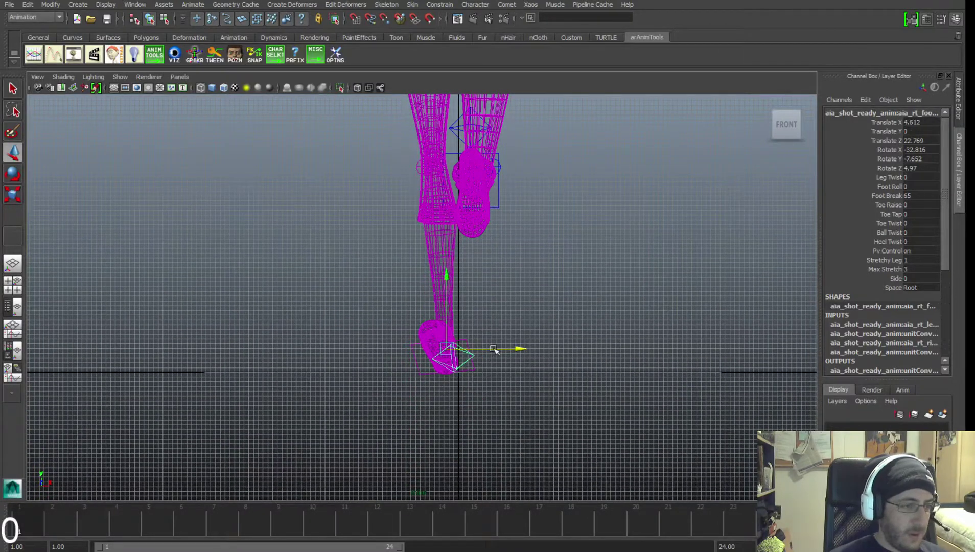
{"action": "middle_click_drag", "start_coordinate": [487, 242], "coordinate": [491, 295], "text": "alt"}
{"action": "key", "text": "space"}
{"action": "left_click_drag", "start_coordinate": [491, 295], "coordinate": [511, 288]}
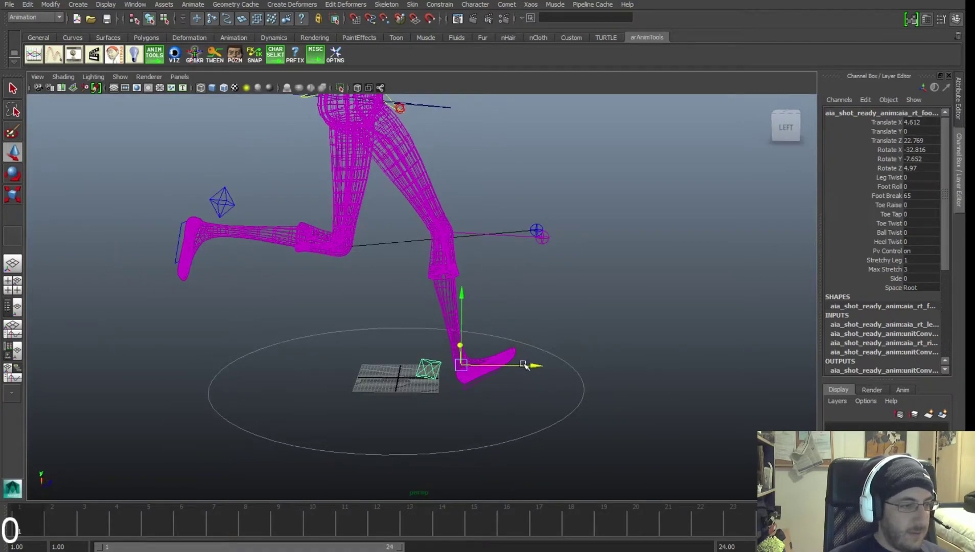
{"action": "left_click_drag", "start_coordinate": [525, 366], "coordinate": [534, 366]}
Clear the selection and review the full-body pose from the side and front, returning to shaded display.
{"action": "left_click_drag", "start_coordinate": [517, 293], "coordinate": [480, 332], "text": "alt"}
{"action": "mouse_move", "coordinate": [427, 418]}
{"action": "left_mouse_down", "text": "alt"}
{"action": "mouse_move", "coordinate": [383, 363]}
{"action": "mouse_move", "coordinate": [638, 364]}
{"action": "mouse_move", "coordinate": [527, 395]}
{"action": "mouse_move", "coordinate": [423, 409]}
{"action": "left_mouse_up", "text": "alt"}
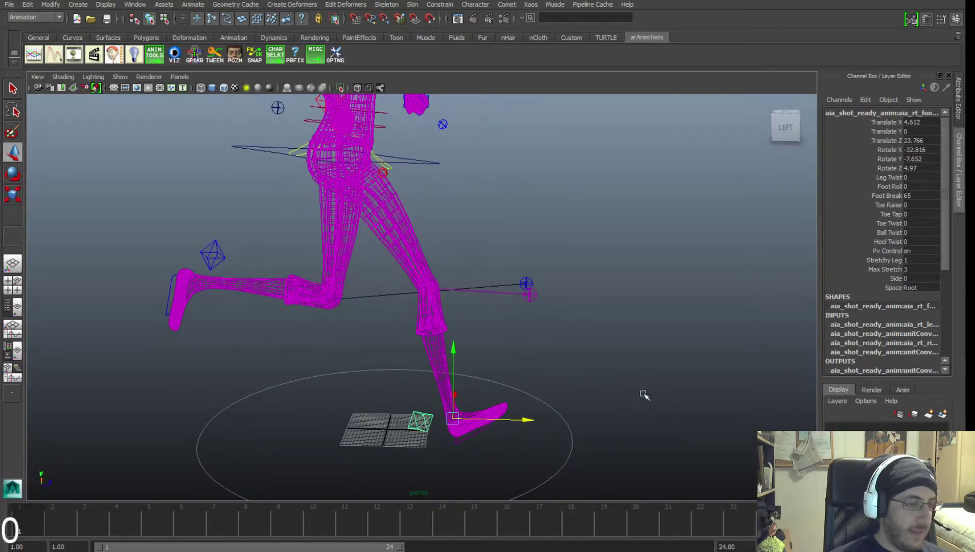
{"action": "left_click_drag", "start_coordinate": [645, 395], "coordinate": [452, 292], "text": "alt"}
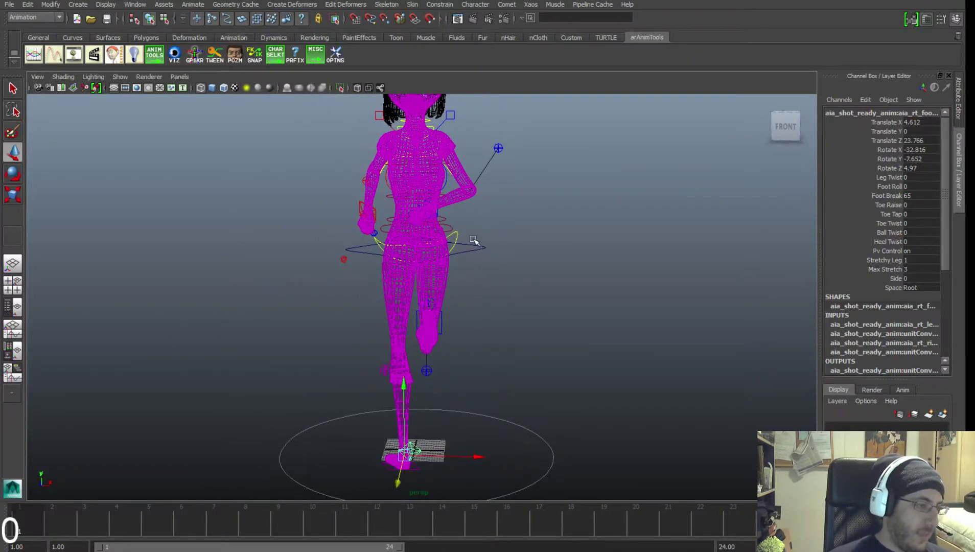
{"action": "right_click_drag", "start_coordinate": [486, 265], "coordinate": [466, 290], "text": "alt"}
{"action": "left_click", "coordinate": [504, 308]}
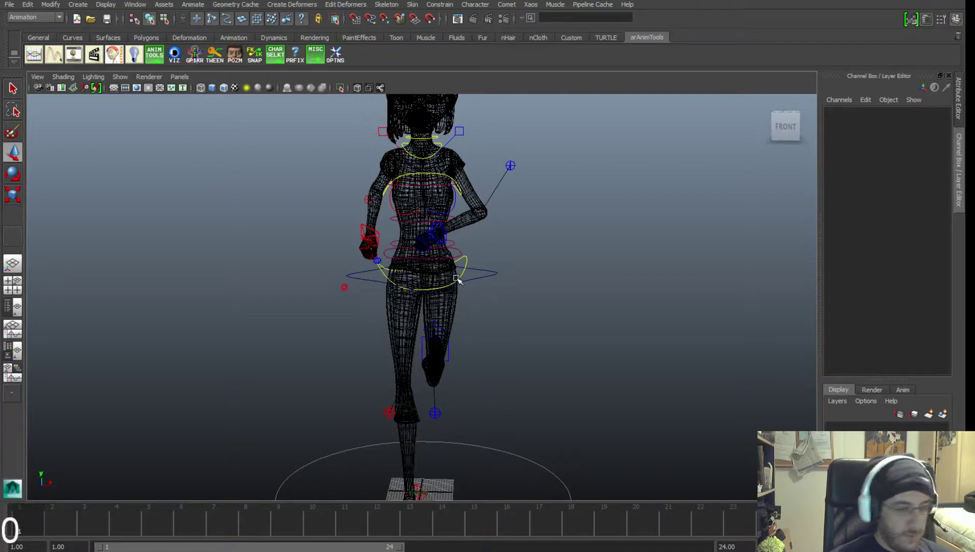
{"action": "left_click_drag", "start_coordinate": [456, 278], "coordinate": [443, 355], "text": "alt"}
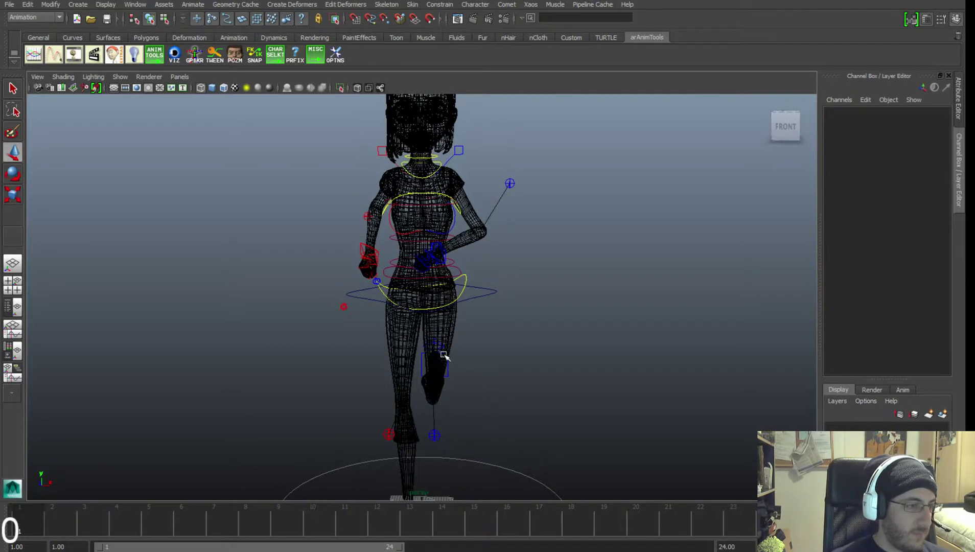
{"action": "middle_click_drag", "start_coordinate": [473, 332], "coordinate": [490, 321], "text": "alt"}
{"action": "key", "text": "5"}
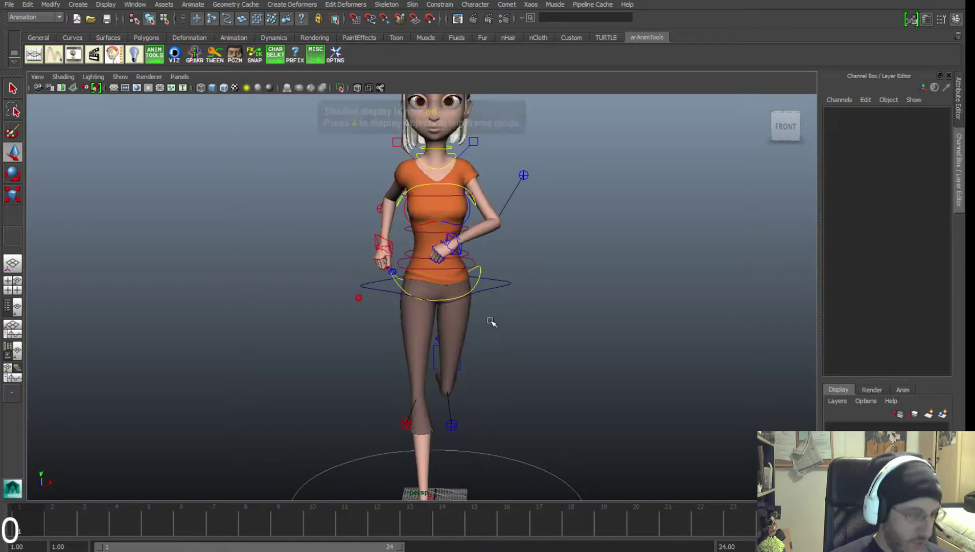
Examine the running pose from the front at several angles, checking the torso, hips and arms.
{"action": "left_click_drag", "start_coordinate": [514, 322], "coordinate": [521, 289], "text": "alt"}
{"action": "left_click", "coordinate": [394, 272]}
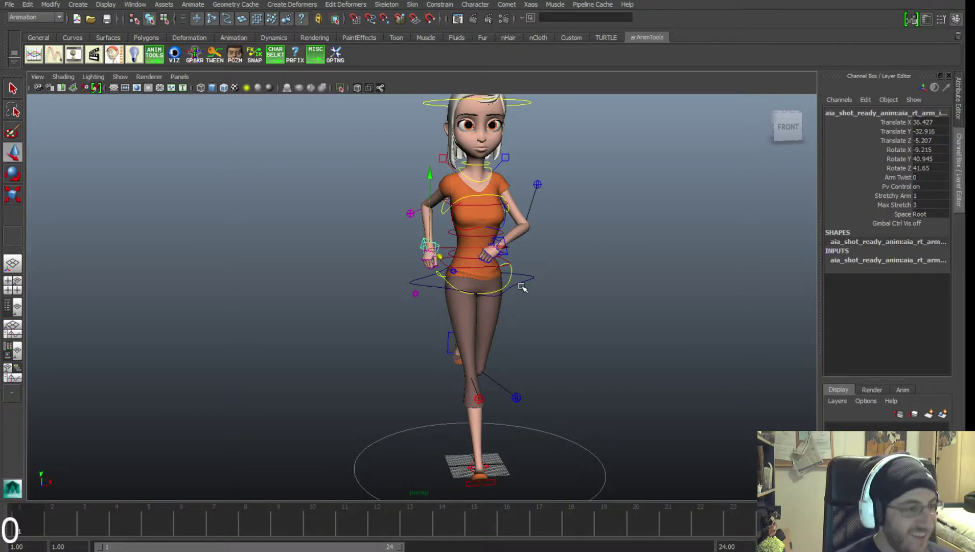
{"action": "middle_click_drag", "start_coordinate": [522, 288], "coordinate": [510, 283], "text": "alt"}
{"action": "left_click_drag", "start_coordinate": [528, 295], "coordinate": [512, 312], "text": "alt"}
{"action": "middle_click_drag", "start_coordinate": [501, 295], "coordinate": [498, 327], "text": "alt"}
{"action": "left_click_drag", "start_coordinate": [494, 297], "coordinate": [498, 300], "text": "alt"}
{"action": "right_click_drag", "start_coordinate": [498, 300], "coordinate": [510, 291], "text": "alt"}
{"action": "middle_click_drag", "start_coordinate": [488, 277], "coordinate": [485, 260], "text": "alt"}
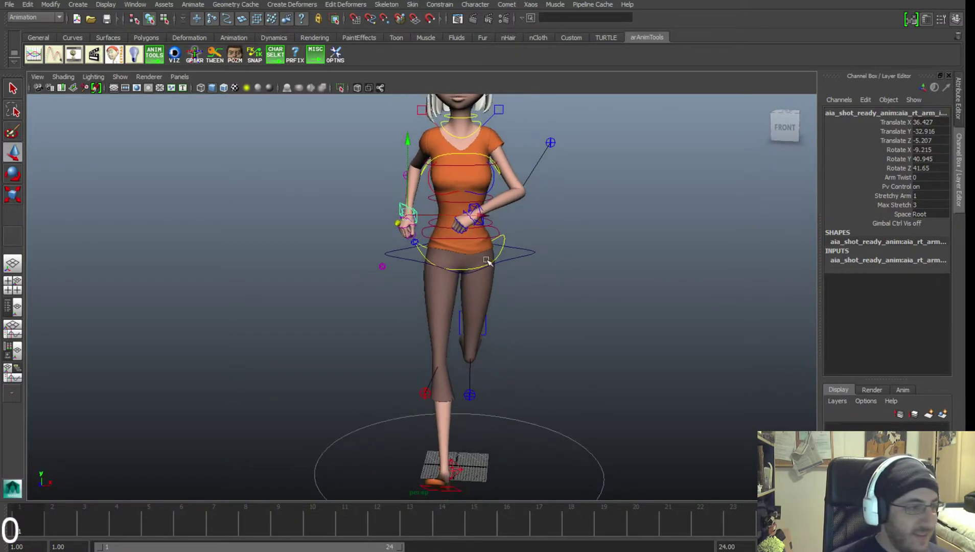
{"action": "left_click_drag", "start_coordinate": [489, 271], "coordinate": [483, 261], "text": "alt"}
{"action": "middle_click_drag", "start_coordinate": [483, 261], "coordinate": [473, 295], "text": "alt"}
{"action": "right_click_drag", "start_coordinate": [448, 236], "coordinate": [473, 309], "text": "alt"}
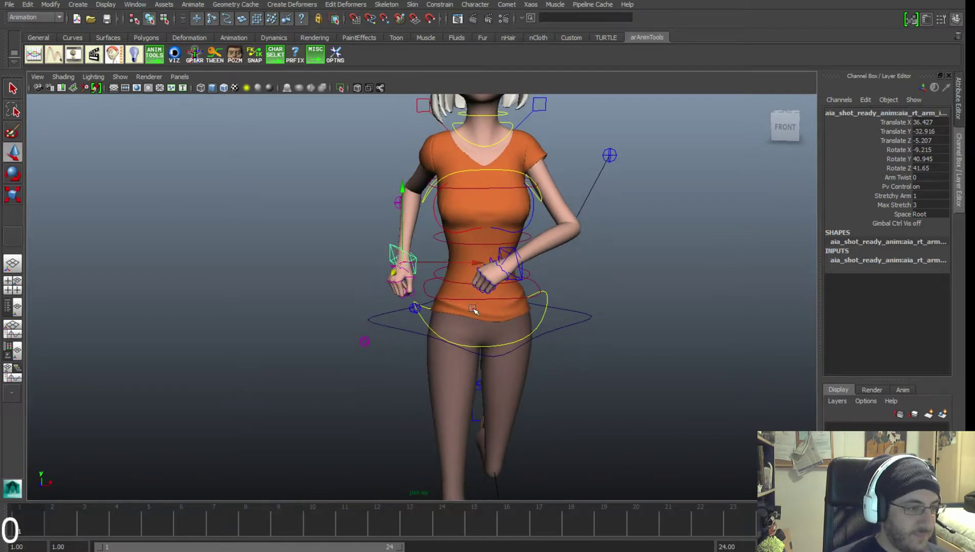
Twist the torso by rotating all the spine FK controls together to Rotate Y -3.817, and clear the selection.
{"action": "left_click", "coordinate": [473, 298]}
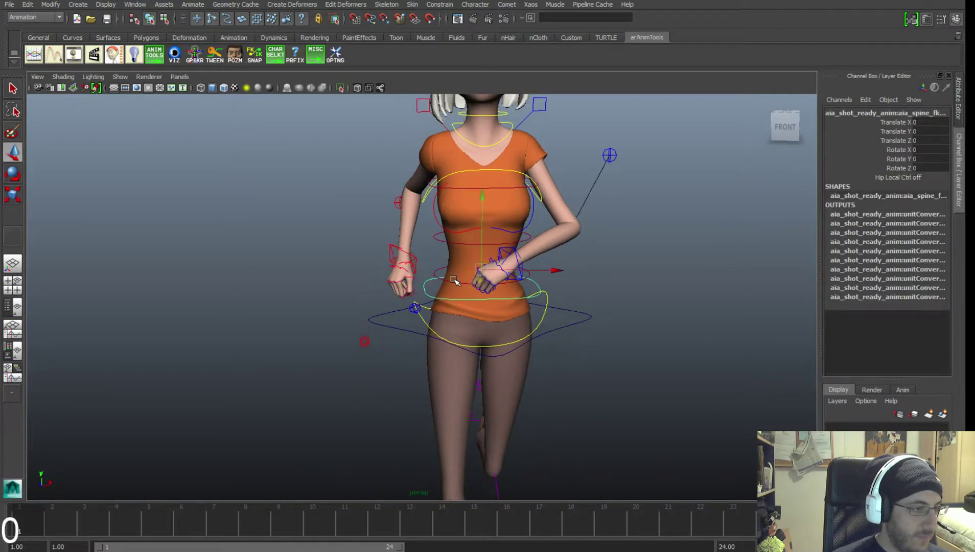
{"action": "left_click", "coordinate": [466, 197]}
{"action": "key", "text": "e"}
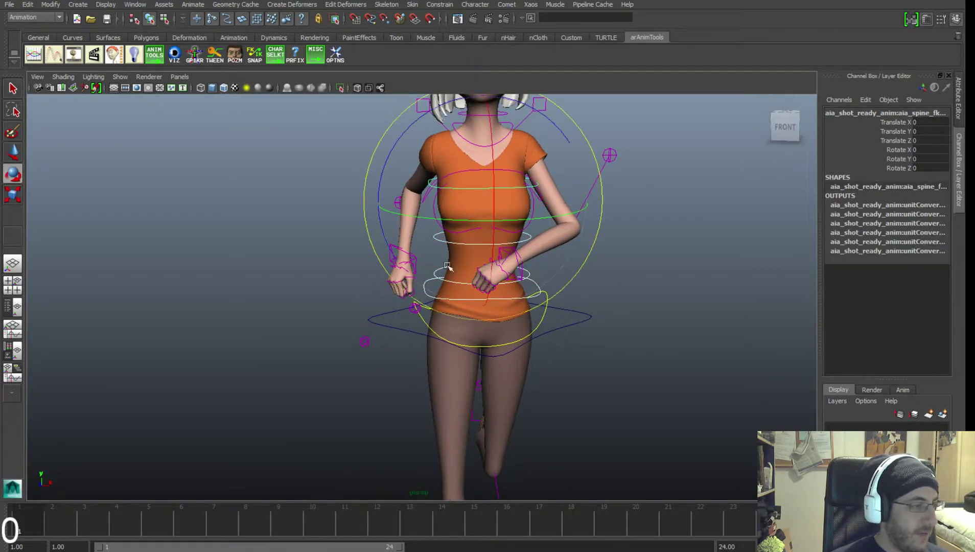
{"action": "left_click_drag", "start_coordinate": [515, 221], "coordinate": [542, 225]}
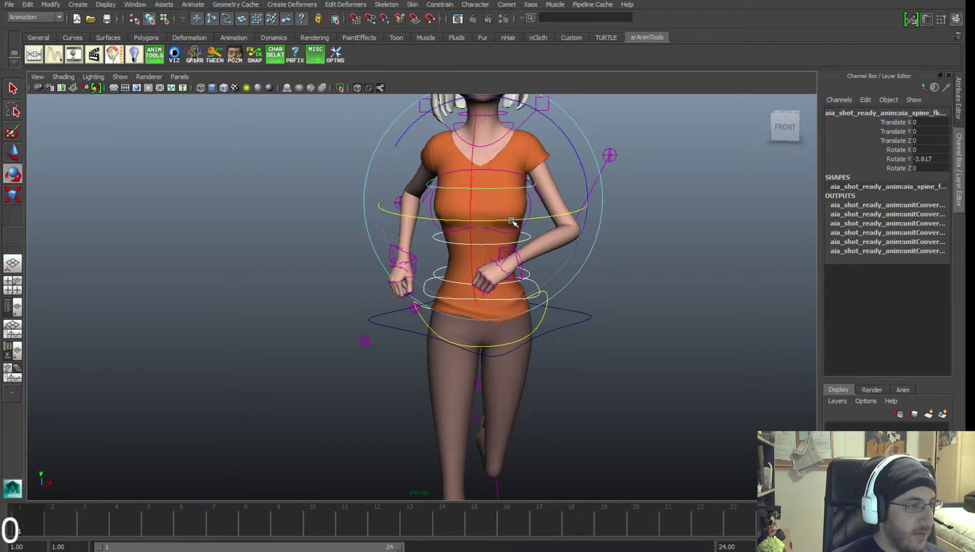
{"action": "middle_click_drag", "start_coordinate": [547, 234], "coordinate": [528, 295], "text": "alt"}
{"action": "left_click", "coordinate": [616, 204]}
Counter-rotate the head and both neck controls together to Rotate Y 11.827.
{"action": "middle_click_drag", "start_coordinate": [469, 172], "coordinate": [447, 266], "text": "alt"}
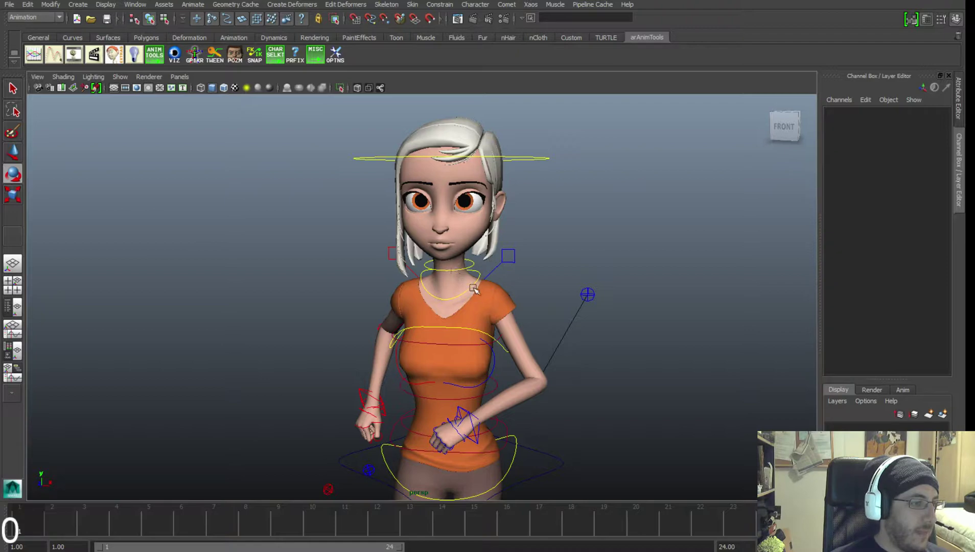
{"action": "left_click", "coordinate": [474, 289]}
{"action": "key", "text": "w"}
{"action": "left_click", "coordinate": [517, 157]}
{"action": "key", "text": "e"}
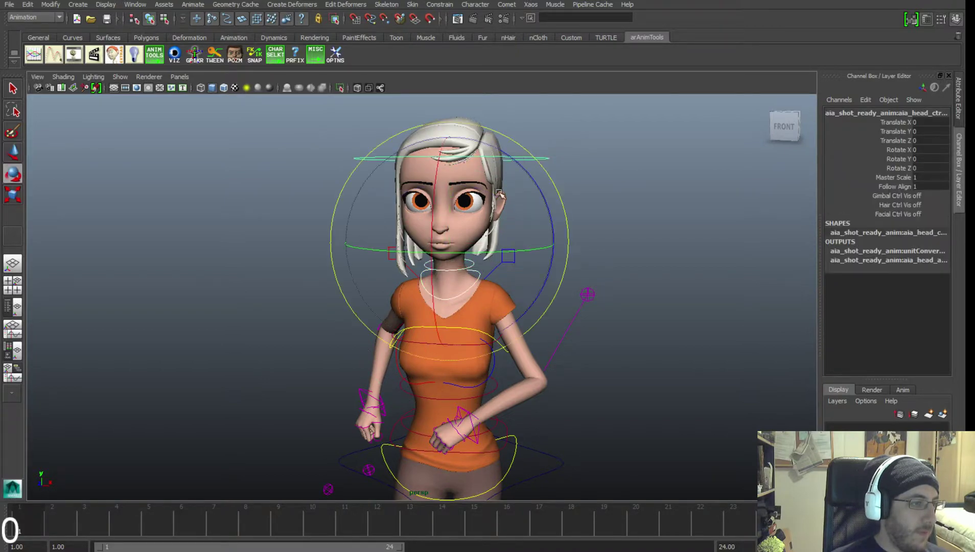
{"action": "left_click_drag", "start_coordinate": [491, 253], "coordinate": [500, 254]}
{"action": "right_click_drag", "start_coordinate": [551, 301], "coordinate": [527, 282], "text": "alt"}
{"action": "left_click_drag", "start_coordinate": [474, 266], "coordinate": [518, 238]}
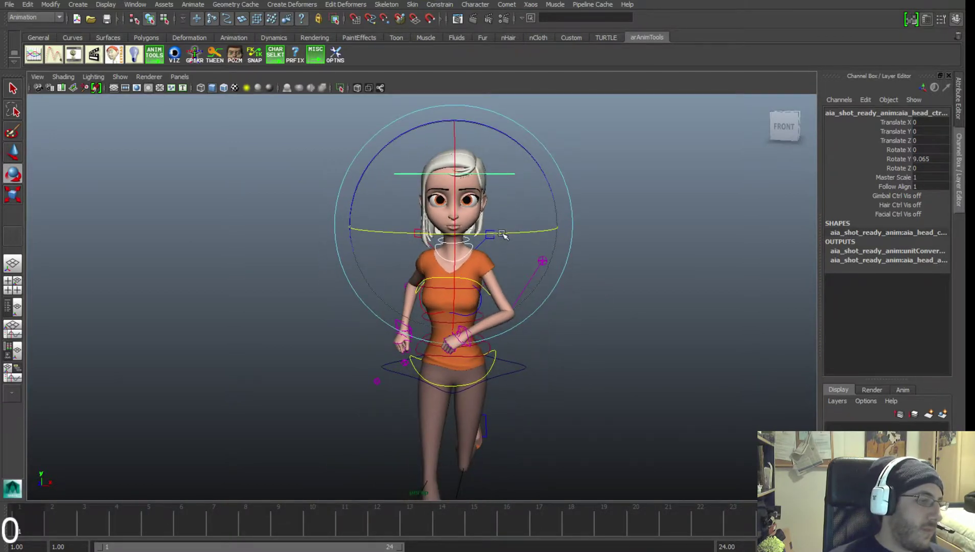
{"action": "left_click_drag", "start_coordinate": [503, 235], "coordinate": [497, 249]}
{"action": "right_click_drag", "start_coordinate": [497, 249], "coordinate": [520, 271], "text": "alt"}
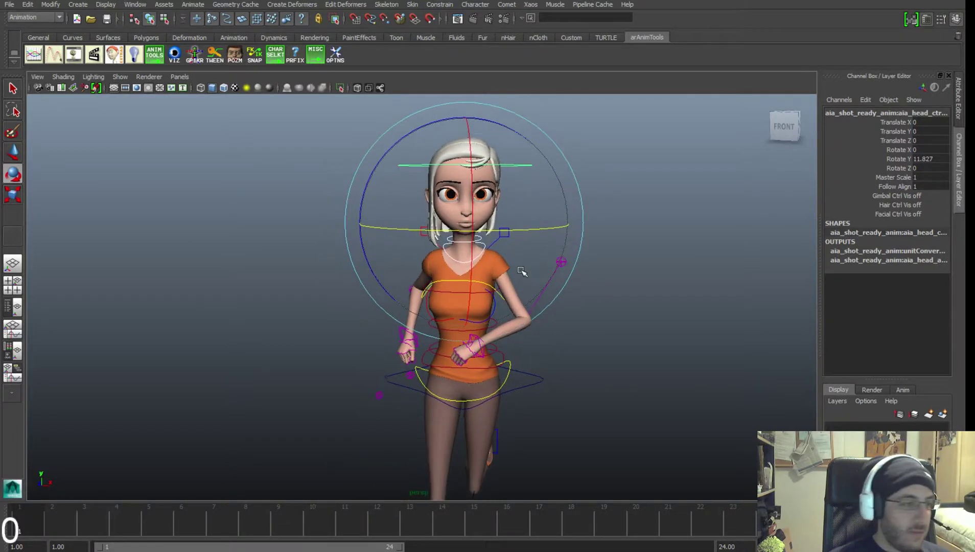
Check the pose from the front, increase the head and neck rotation to Rotate Y 13.691, and clear the selection.
{"action": "left_click_drag", "start_coordinate": [470, 286], "coordinate": [500, 321], "text": "alt"}
{"action": "right_click_drag", "start_coordinate": [501, 321], "coordinate": [464, 322], "text": "alt"}
{"action": "left_click_drag", "start_coordinate": [463, 323], "coordinate": [448, 304], "text": "alt"}
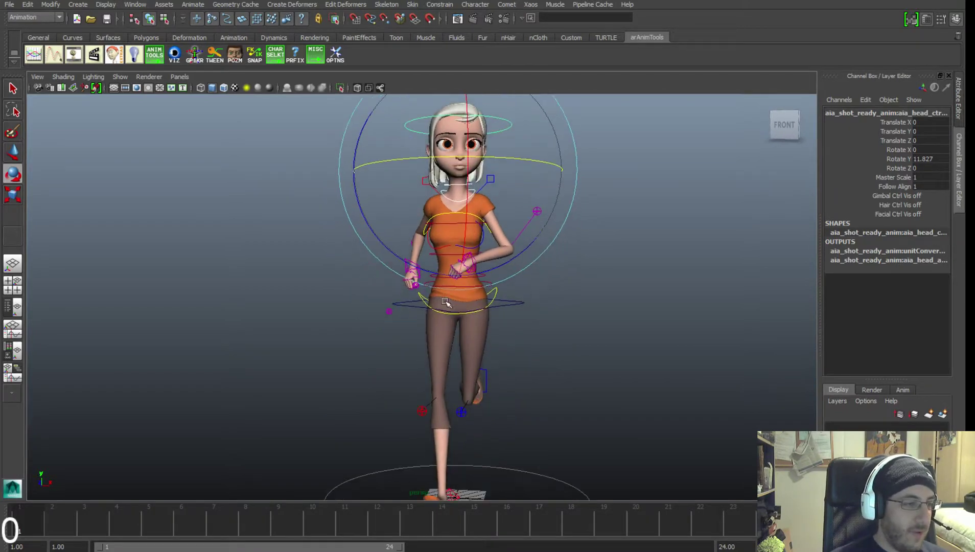
{"action": "middle_click_drag", "start_coordinate": [449, 304], "coordinate": [451, 331], "text": "alt"}
{"action": "right_click_drag", "start_coordinate": [450, 331], "coordinate": [496, 298], "text": "alt"}
{"action": "middle_click_drag", "start_coordinate": [495, 298], "coordinate": [465, 346], "text": "alt"}
{"action": "left_click_drag", "start_coordinate": [479, 241], "coordinate": [482, 239]}
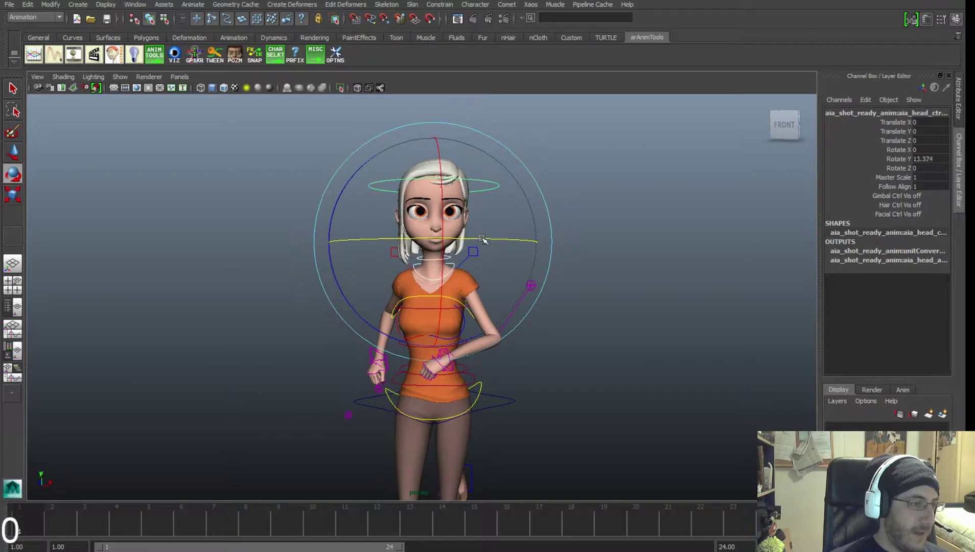
{"action": "middle_click_drag", "start_coordinate": [501, 315], "coordinate": [512, 261], "text": "alt"}
{"action": "left_click", "coordinate": [577, 314]}
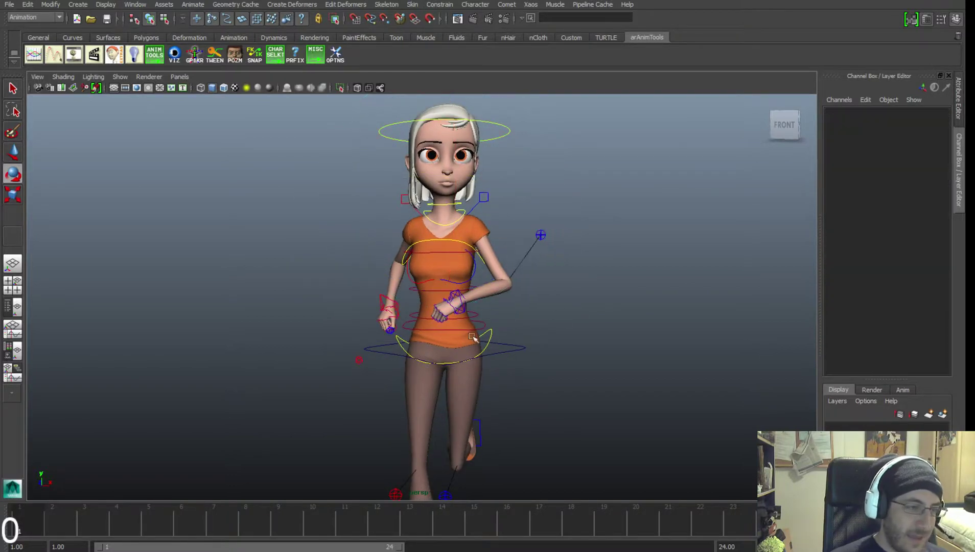
Select the spine FK controls together, fine-tune their twist slightly and key them at frame 1.
{"action": "middle_click_drag", "start_coordinate": [450, 366], "coordinate": [458, 300], "text": "alt"}
{"action": "right_click_drag", "start_coordinate": [458, 300], "coordinate": [480, 306], "text": "alt"}
{"action": "middle_click_drag", "start_coordinate": [480, 306], "coordinate": [479, 339], "text": "alt"}
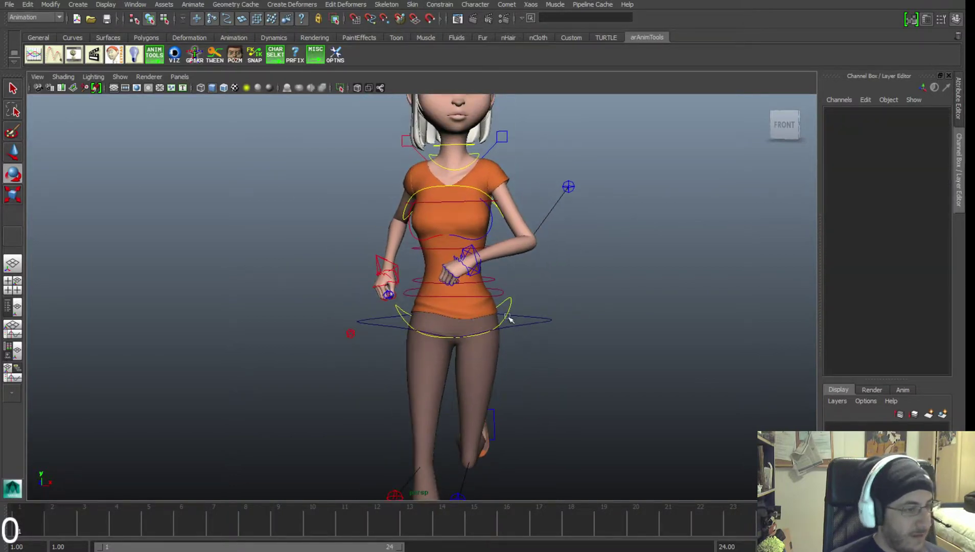
{"action": "right_click_drag", "start_coordinate": [509, 316], "coordinate": [500, 338], "text": "alt"}
{"action": "left_click", "coordinate": [490, 313]}
{"action": "key", "text": "w"}
{"action": "left_click", "coordinate": [492, 294]}
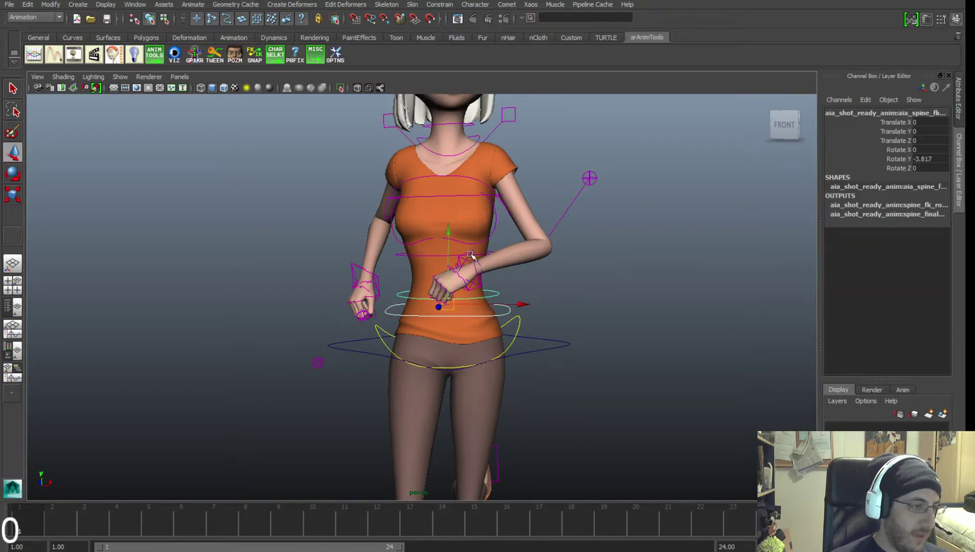
{"action": "left_click", "coordinate": [419, 254]}
{"action": "left_click", "coordinate": [417, 196]}
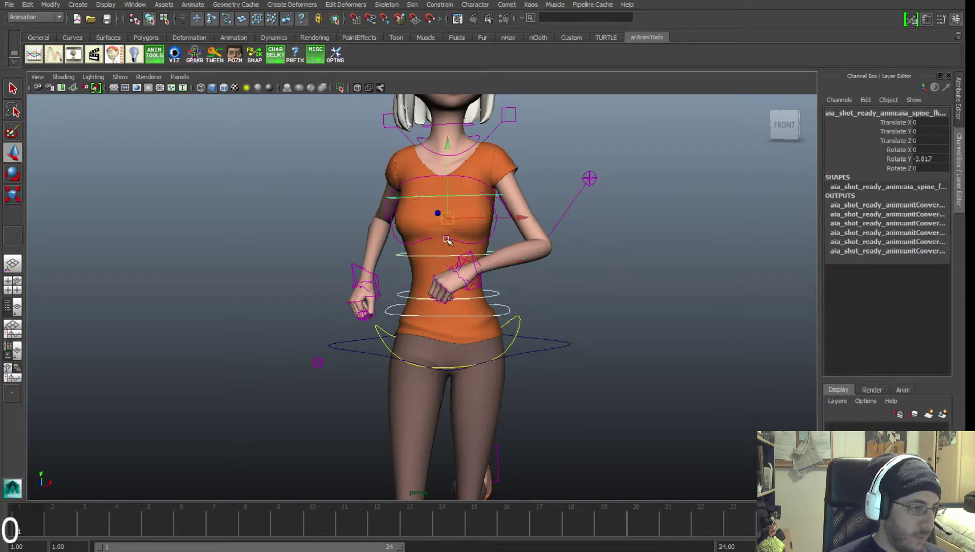
{"action": "middle_click_drag", "start_coordinate": [448, 240], "coordinate": [452, 253], "text": "alt"}
{"action": "key", "text": "e"}
{"action": "left_click_drag", "start_coordinate": [482, 236], "coordinate": [478, 237]}
{"action": "key", "text": "s"}
{"action": "right_click_drag", "start_coordinate": [587, 287], "coordinate": [566, 183], "text": "alt"}
{"action": "middle_click_drag", "start_coordinate": [567, 183], "coordinate": [561, 236], "text": "alt"}
{"action": "left_click", "coordinate": [562, 236]}
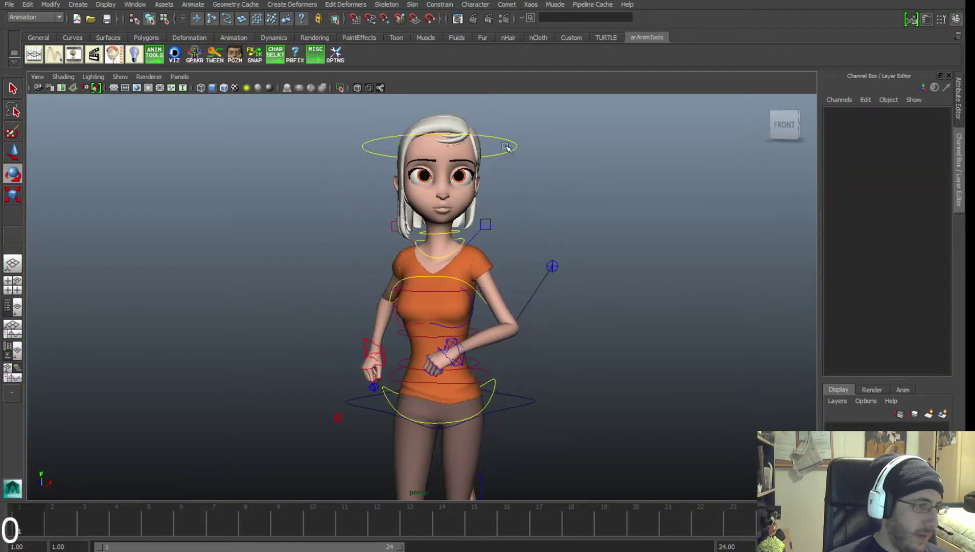
Set a key on the head control and both neck controls at frame 1.
{"action": "left_click", "coordinate": [510, 152]}
{"action": "right_click_drag", "start_coordinate": [504, 164], "coordinate": [485, 217], "text": "alt"}
{"action": "key", "text": "w"}
{"action": "left_click", "coordinate": [460, 186]}
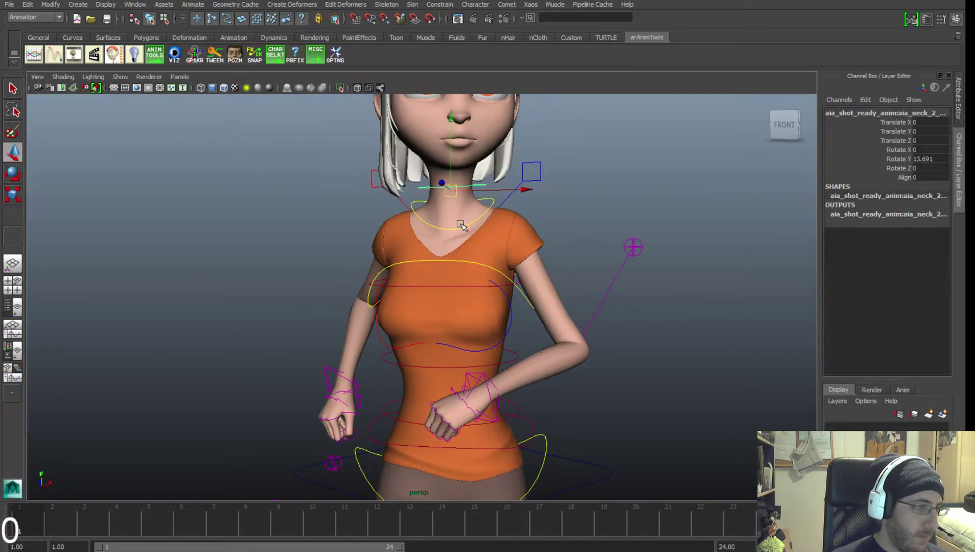
{"action": "left_click", "coordinate": [462, 226], "text": "shift"}
{"action": "key", "text": "s"}
Set keys on the COG control and the hip control at frame 1.
{"action": "right_click_drag", "start_coordinate": [593, 247], "coordinate": [478, 383], "text": "alt"}
{"action": "middle_click_drag", "start_coordinate": [478, 383], "coordinate": [471, 217], "text": "alt"}
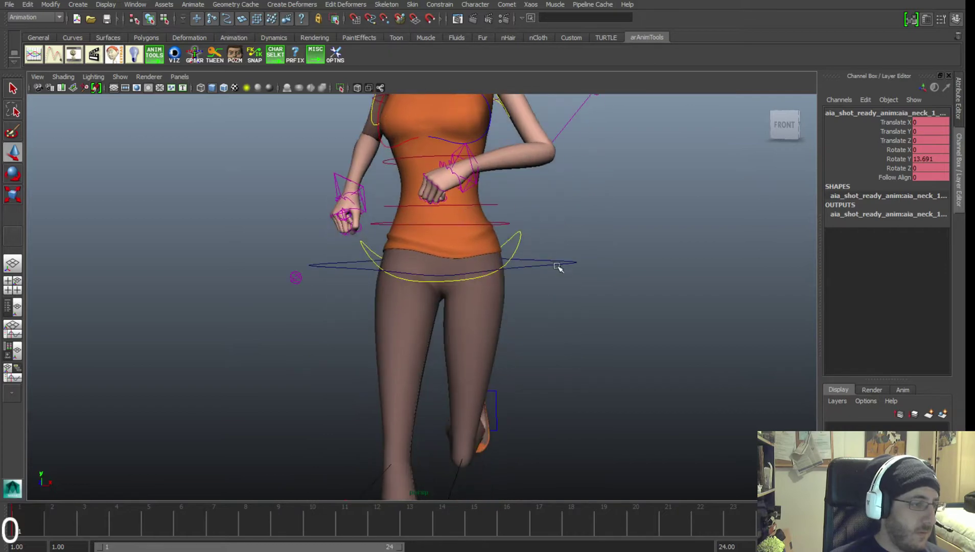
{"action": "left_click", "coordinate": [559, 267]}
{"action": "left_click", "coordinate": [518, 237]}
{"action": "key", "text": "s"}
{"action": "left_click", "coordinate": [566, 264]}
{"action": "key", "text": "s"}
Set a key on the raised left foot control at frame 1.
{"action": "right_click_drag", "start_coordinate": [571, 283], "coordinate": [509, 358], "text": "alt"}
{"action": "middle_click_drag", "start_coordinate": [509, 358], "coordinate": [501, 275], "text": "alt"}
{"action": "left_click", "coordinate": [527, 273]}
{"action": "left_click_drag", "start_coordinate": [539, 292], "coordinate": [451, 348], "text": "alt"}
{"action": "middle_click_drag", "start_coordinate": [444, 349], "coordinate": [379, 347], "text": "alt"}
{"action": "left_click", "coordinate": [555, 274]}
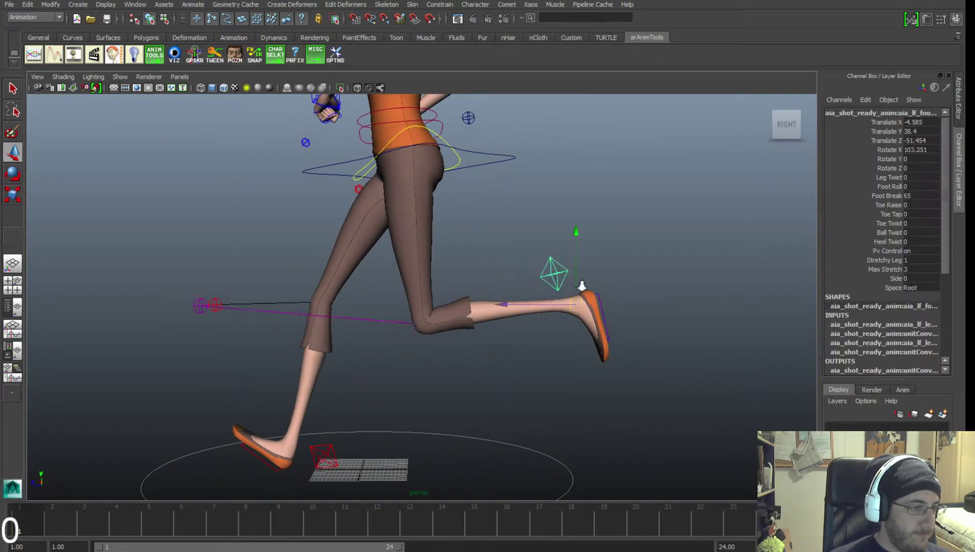
{"action": "key", "text": "s"}
Clear the selection and turn on all-lights display to check the full-body silhouette from the right side.
{"action": "right_click_drag", "start_coordinate": [582, 286], "coordinate": [537, 312], "text": "alt"}
{"action": "middle_click_drag", "start_coordinate": [536, 312], "coordinate": [559, 297], "text": "alt"}
{"action": "right_click_drag", "start_coordinate": [600, 296], "coordinate": [353, 256], "text": "alt"}
{"action": "middle_click_drag", "start_coordinate": [425, 240], "coordinate": [432, 279], "text": "alt"}
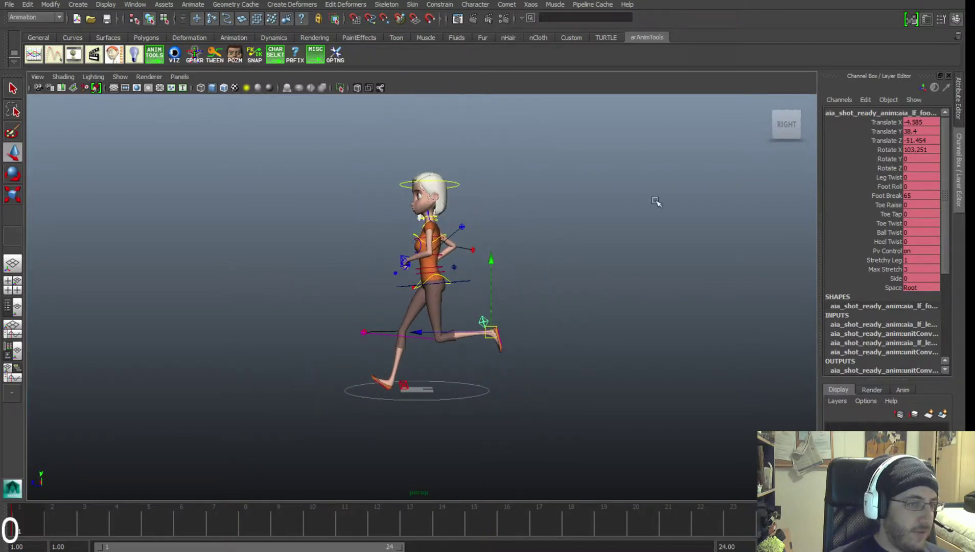
{"action": "key", "text": "f"}
{"action": "right_click_drag", "start_coordinate": [573, 274], "coordinate": [432, 228], "text": "alt"}
{"action": "middle_click_drag", "start_coordinate": [432, 227], "coordinate": [481, 280], "text": "alt"}
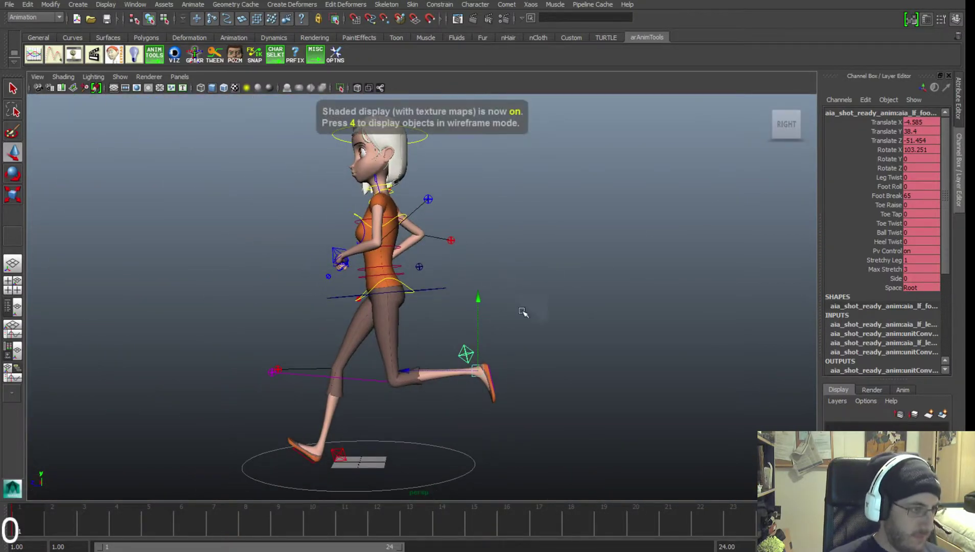
{"action": "left_click", "coordinate": [572, 282]}
{"action": "key", "text": "7"}
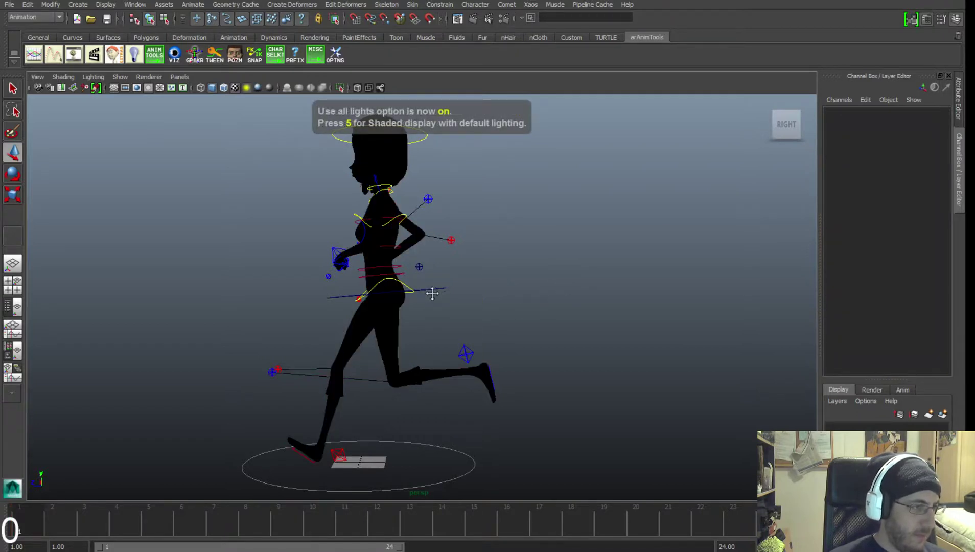
{"action": "mouse_move", "coordinate": [431, 290]}
{"action": "middle_mouse_down", "text": "alt"}
{"action": "mouse_move", "coordinate": [523, 290]}
{"action": "mouse_move", "coordinate": [503, 332]}
{"action": "mouse_move", "coordinate": [439, 310]}
{"action": "middle_mouse_up", "text": "alt"}
{"action": "scroll", "coordinate": [503, 304], "scroll_direction": "down", "scroll_amount": 2}
{"action": "scroll", "coordinate": [439, 310], "scroll_direction": "up", "scroll_amount": 1}
Move the COG control slightly forward and the right foot control forward to Z 30.268.
{"action": "left_click", "coordinate": [444, 295]}
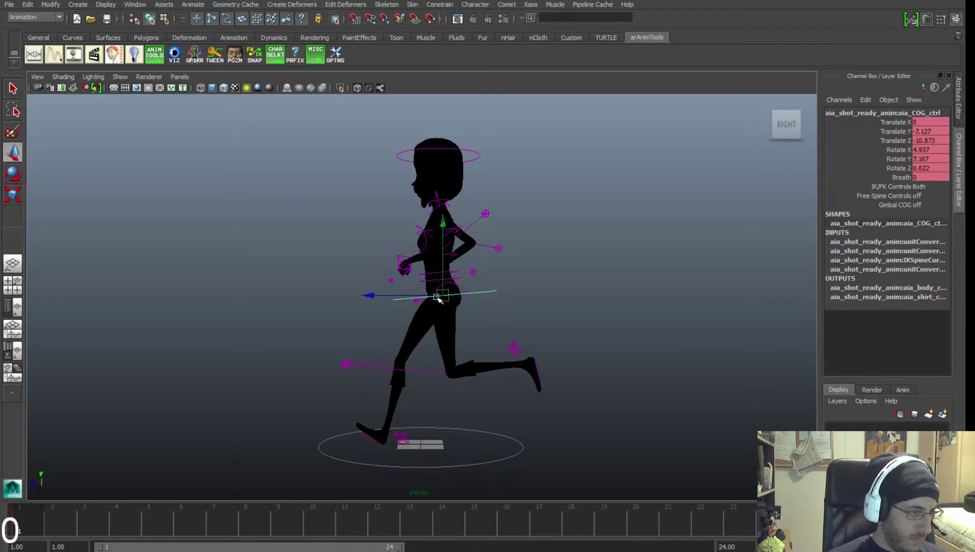
{"action": "left_click_drag", "start_coordinate": [410, 292], "coordinate": [401, 293]}
{"action": "middle_click_drag", "start_coordinate": [407, 419], "coordinate": [339, 397], "text": "alt"}
{"action": "left_click", "coordinate": [405, 416]}
{"action": "left_click", "coordinate": [512, 329]}
{"action": "middle_click_drag", "start_coordinate": [501, 331], "coordinate": [511, 346], "text": "alt"}
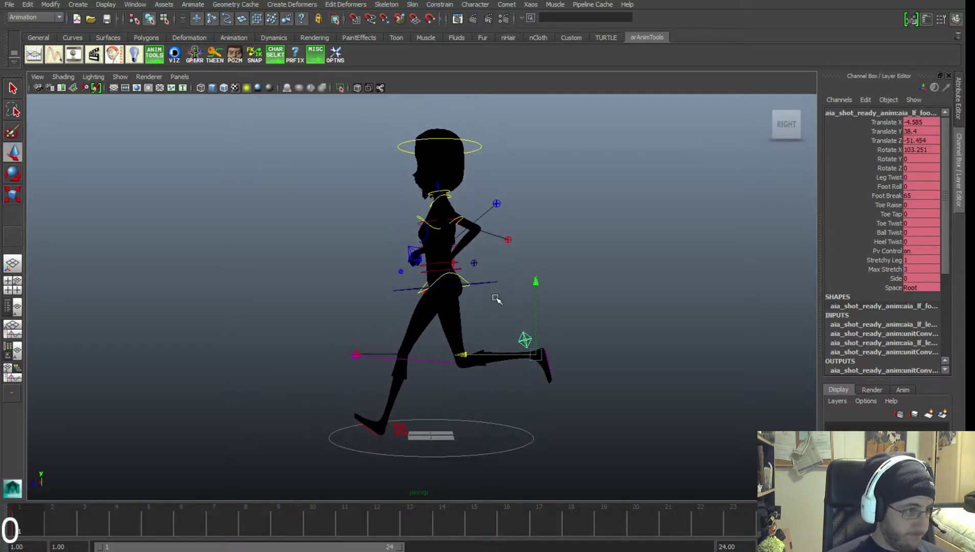
Lean the COG control forward to Rotate X 7.849 and move it forward to Translate Z 0.204.
{"action": "left_click", "coordinate": [482, 283]}
{"action": "key", "text": "e"}
{"action": "left_click_drag", "start_coordinate": [381, 211], "coordinate": [375, 214]}
{"action": "key", "text": "w"}
{"action": "left_click_drag", "start_coordinate": [429, 285], "coordinate": [417, 281]}
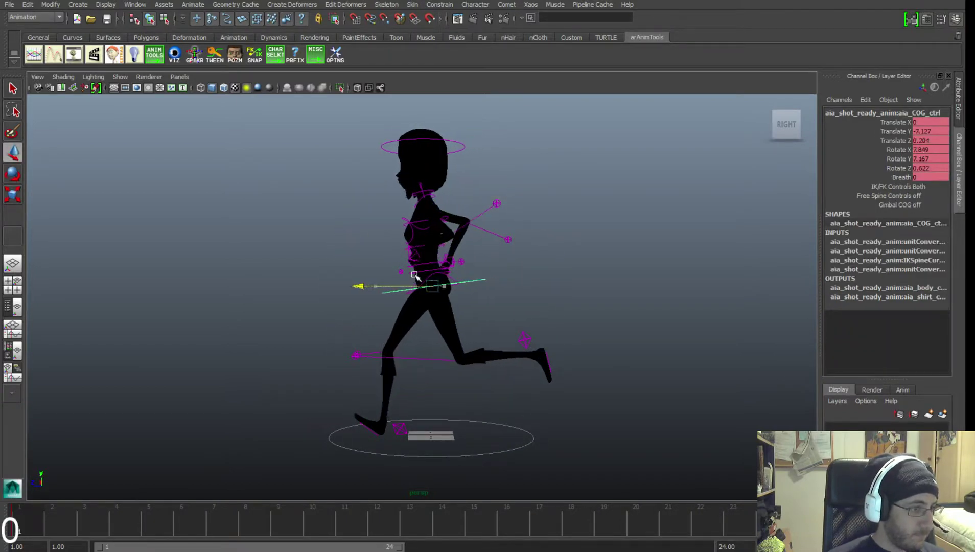
Move the right foot control forward to Z 34.911 and select the left foot control.
{"action": "left_click", "coordinate": [400, 429]}
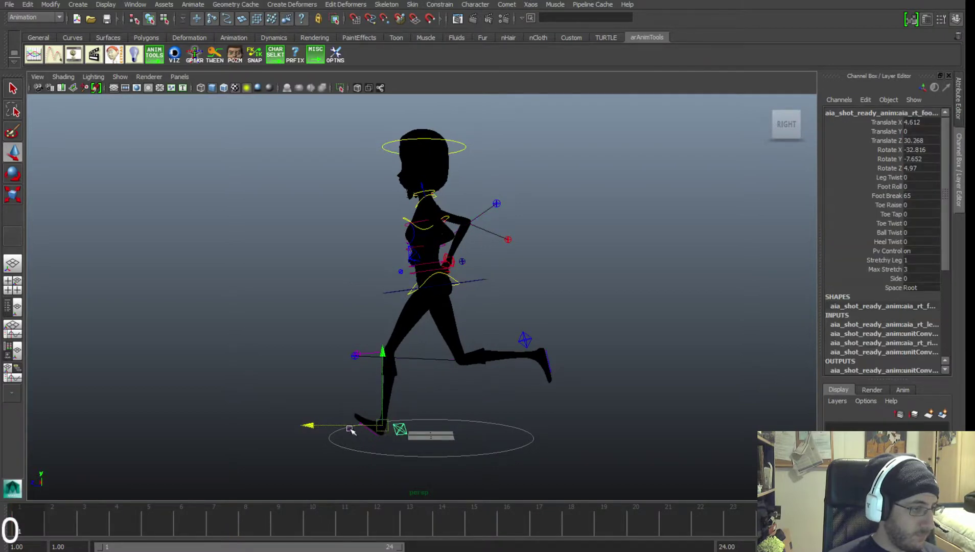
{"action": "left_click_drag", "start_coordinate": [352, 429], "coordinate": [342, 427]}
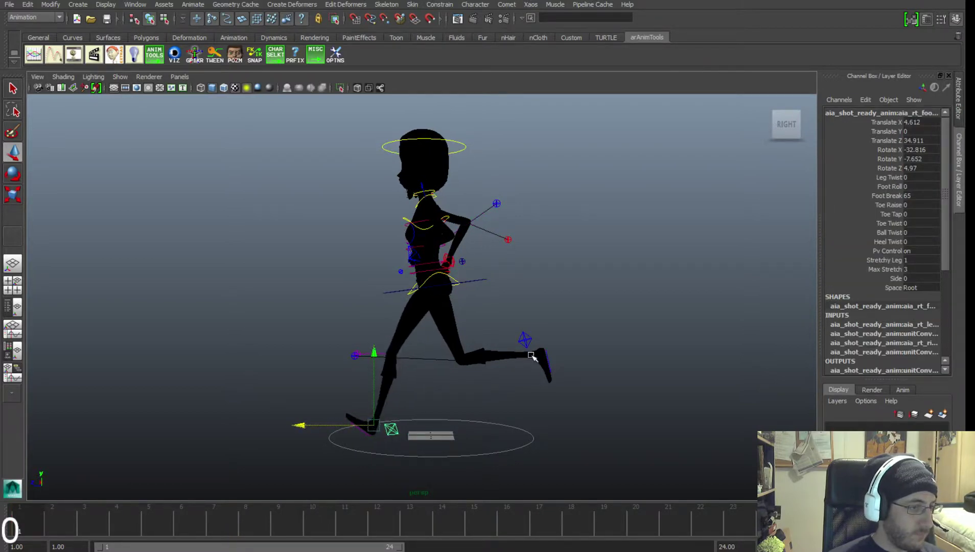
{"action": "left_click", "coordinate": [529, 343]}
Examine the silhouette of the legs, torso and arms from the character's opposite side.
{"action": "left_click_drag", "start_coordinate": [387, 376], "coordinate": [682, 383], "text": "alt"}
{"action": "left_click", "coordinate": [790, 132]}
{"action": "key", "text": "f"}
{"action": "right_click_drag", "start_coordinate": [715, 325], "coordinate": [564, 286], "text": "alt"}
{"action": "middle_click_drag", "start_coordinate": [564, 285], "coordinate": [462, 309], "text": "alt"}
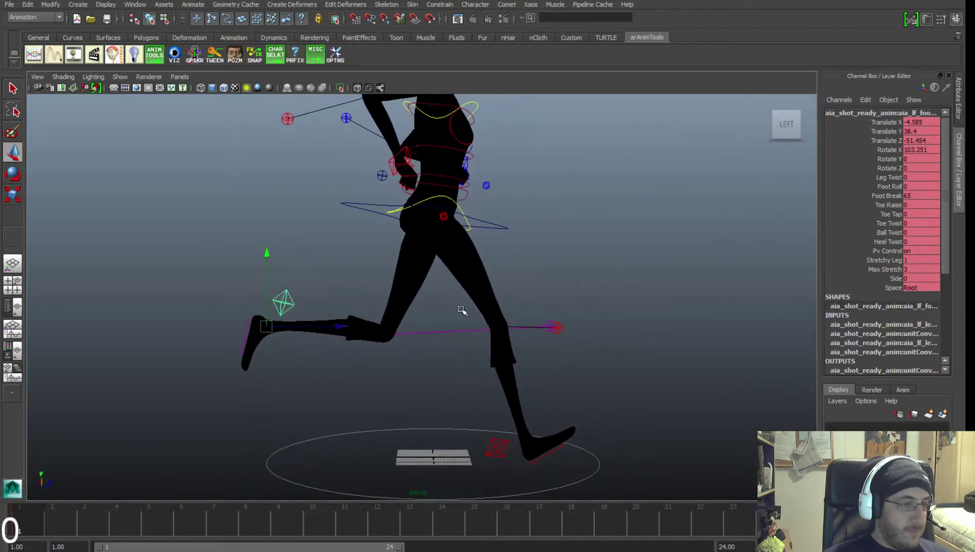
{"action": "right_click_drag", "start_coordinate": [461, 309], "coordinate": [460, 287], "text": "alt"}
{"action": "middle_click_drag", "start_coordinate": [460, 287], "coordinate": [481, 324], "text": "alt"}
{"action": "right_click_drag", "start_coordinate": [457, 294], "coordinate": [510, 299], "text": "alt"}
{"action": "left_click", "coordinate": [597, 268]}
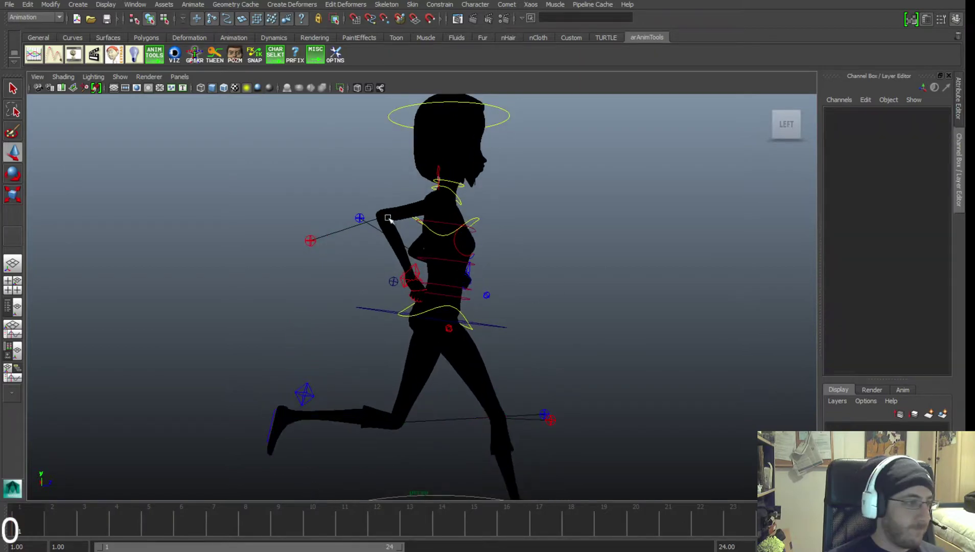
Lower the left elbow control to Translate Y -21.031 and check the arm from the back.
{"action": "left_click", "coordinate": [361, 218]}
{"action": "left_click_drag", "start_coordinate": [360, 143], "coordinate": [533, 307]}
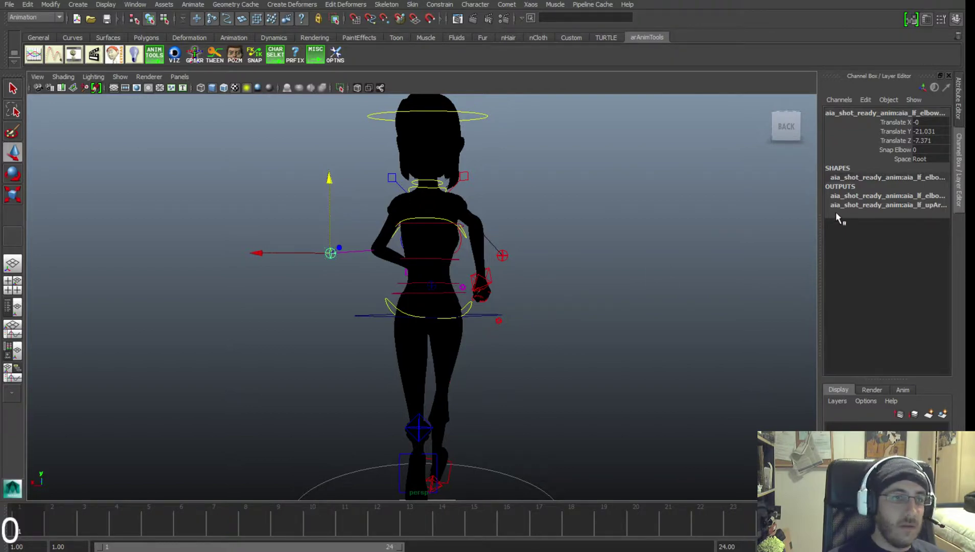
Switch to the Twitch page in the Opera browser.
{"action": "key", "text": "alt+Tab"}
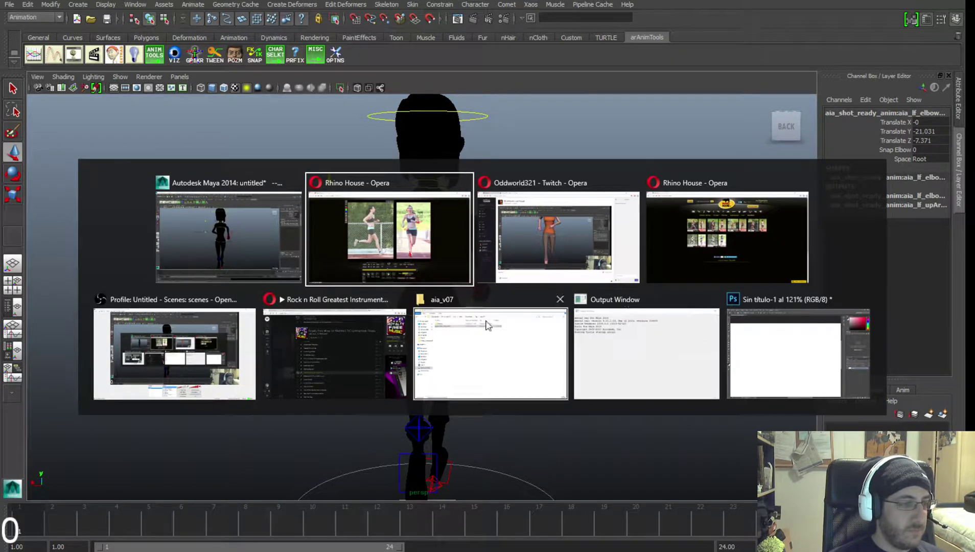
{"action": "key", "text": "Escape"}
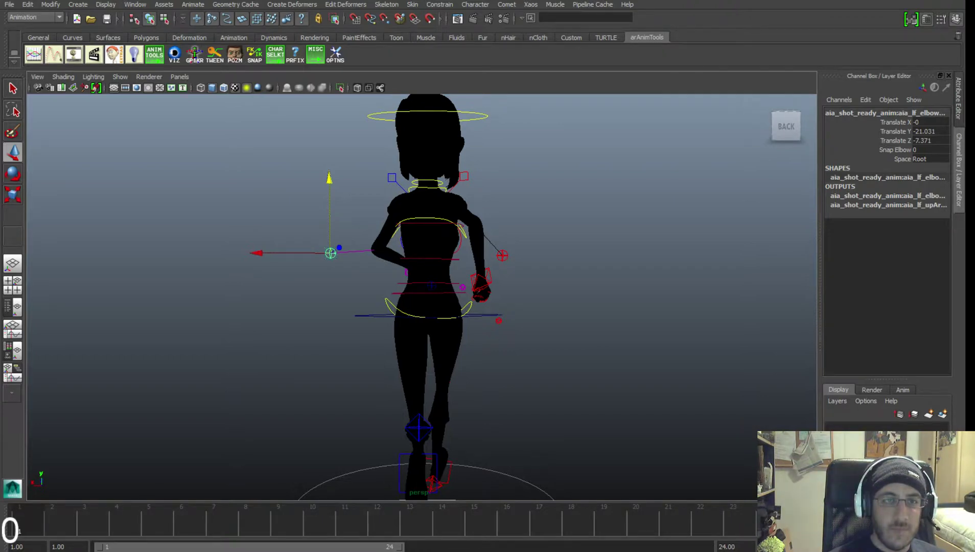
{"action": "key", "text": "alt+Tab"}
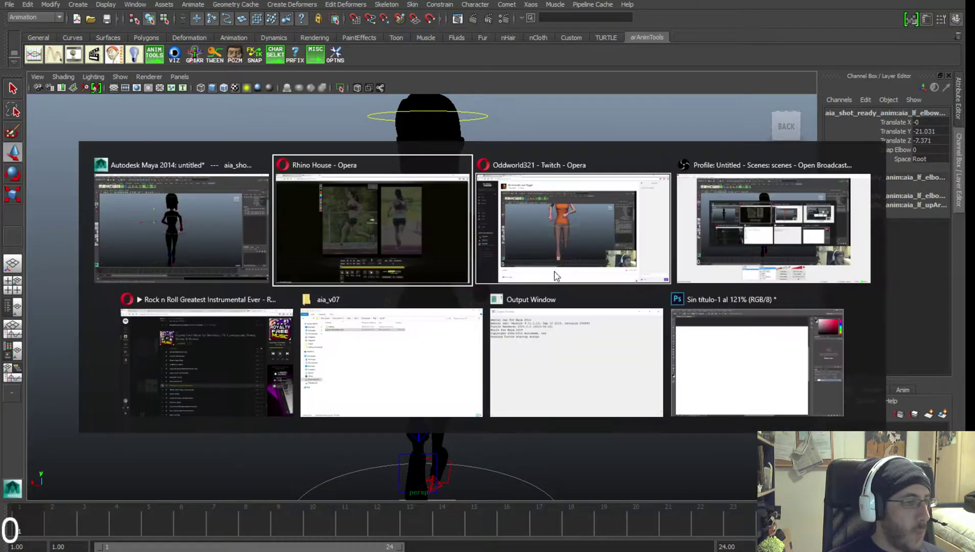
{"action": "left_click", "coordinate": [549, 249]}
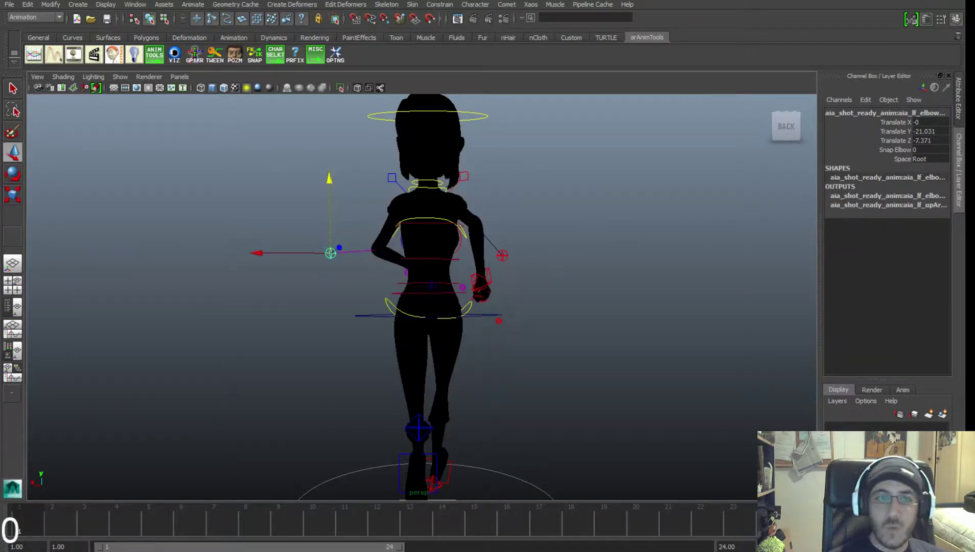
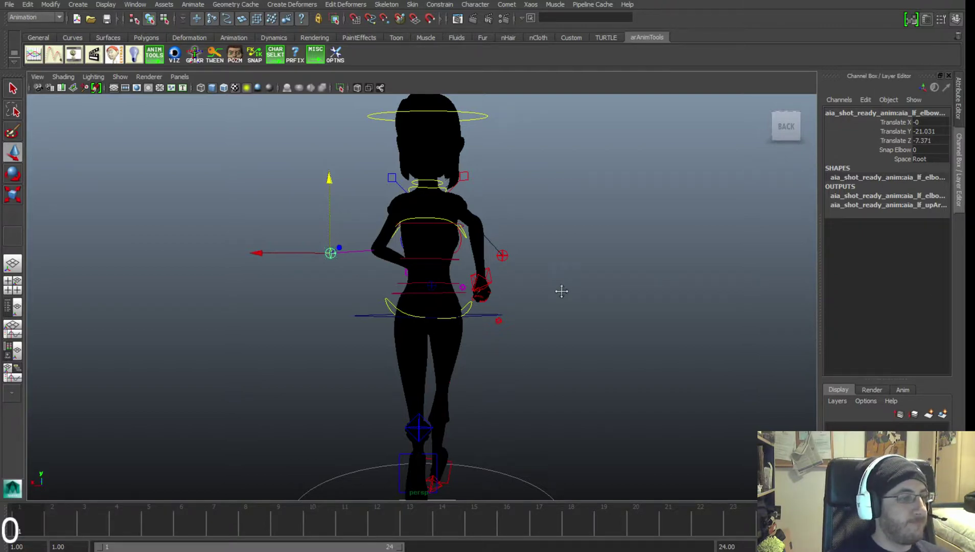
Start saving the scene under a new name and choose the Desktop as the destination folder.
{"action": "middle_click_drag", "start_coordinate": [561, 291], "coordinate": [544, 253], "text": "alt"}
{"action": "right_click_drag", "start_coordinate": [545, 253], "coordinate": [494, 244], "text": "alt"}
{"action": "middle_click_drag", "start_coordinate": [494, 244], "coordinate": [450, 224], "text": "alt"}
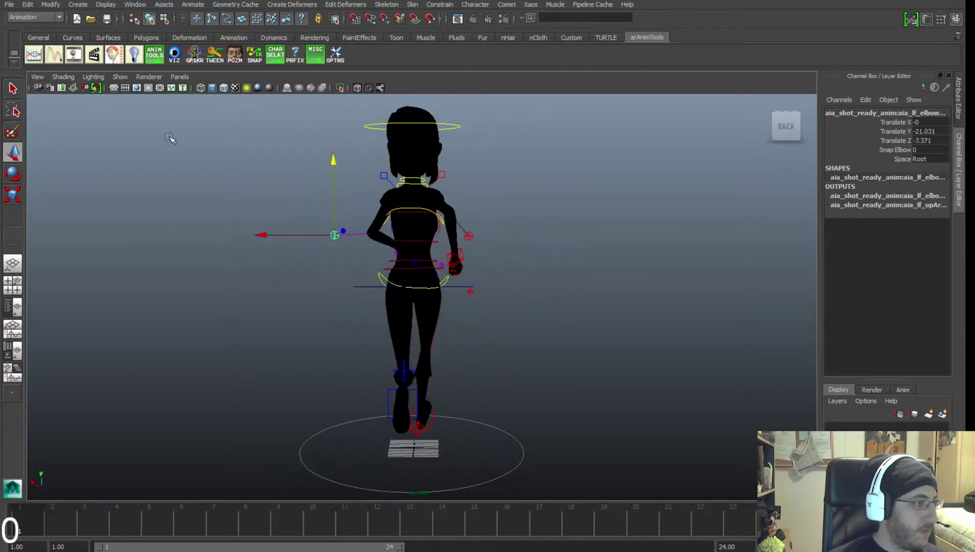
{"action": "left_click", "coordinate": [12, 4]}
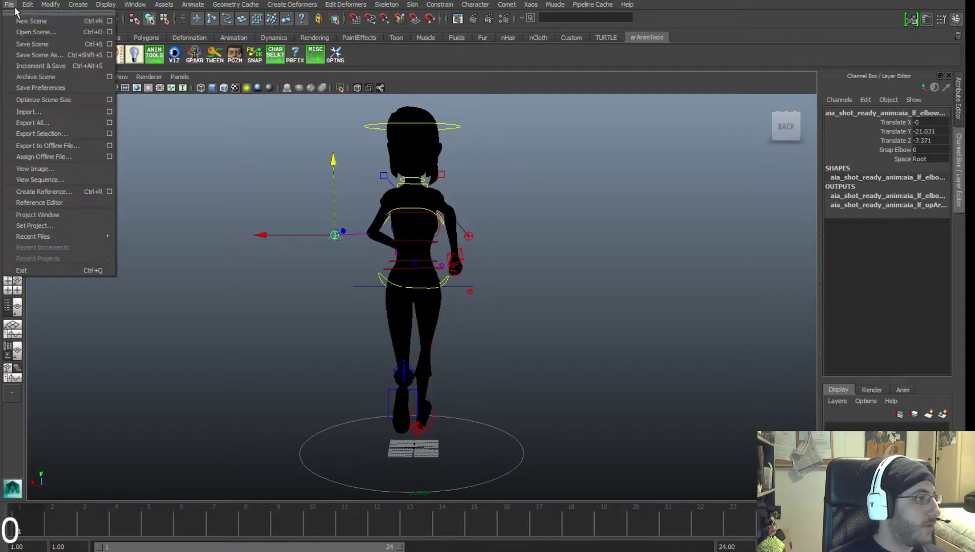
{"action": "left_click", "coordinate": [34, 57]}
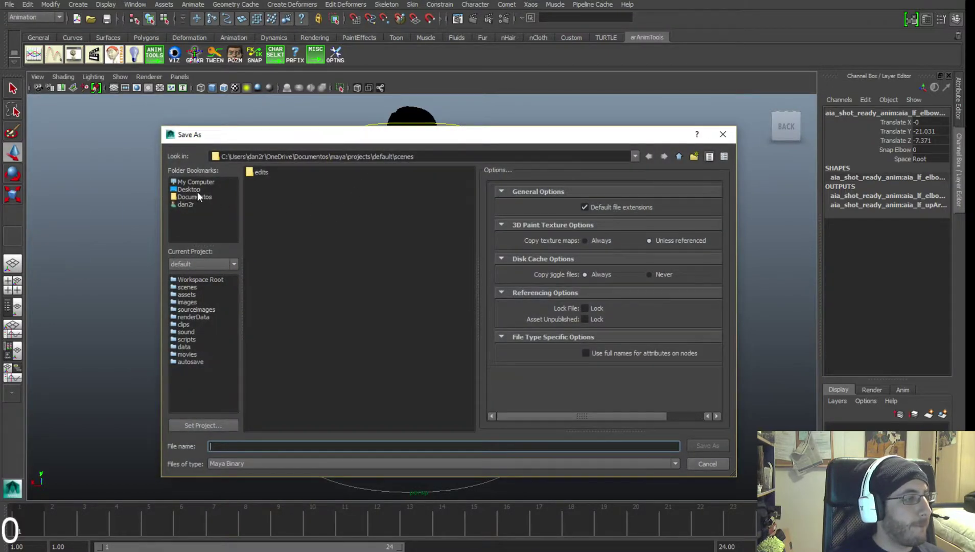
{"action": "left_click", "coordinate": [195, 197]}
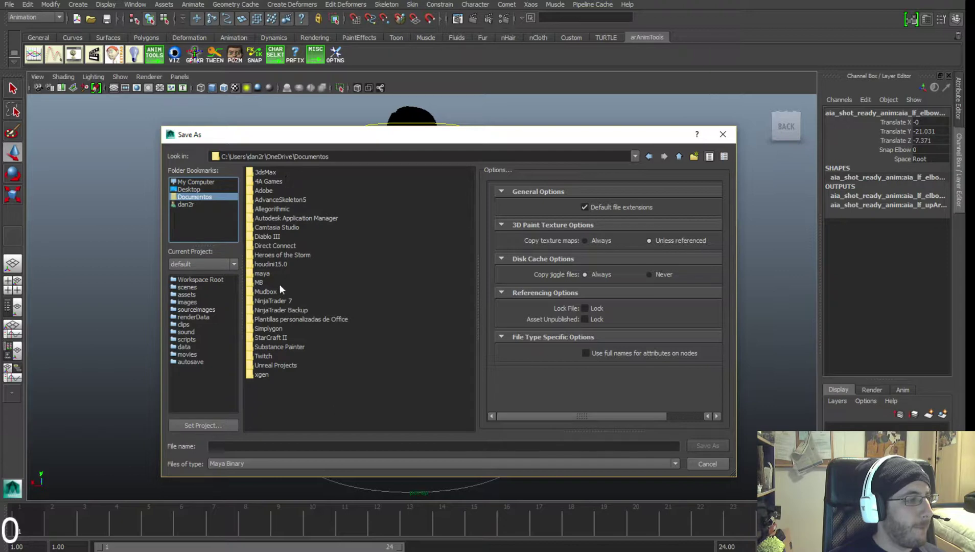
{"action": "left_click", "coordinate": [189, 183]}
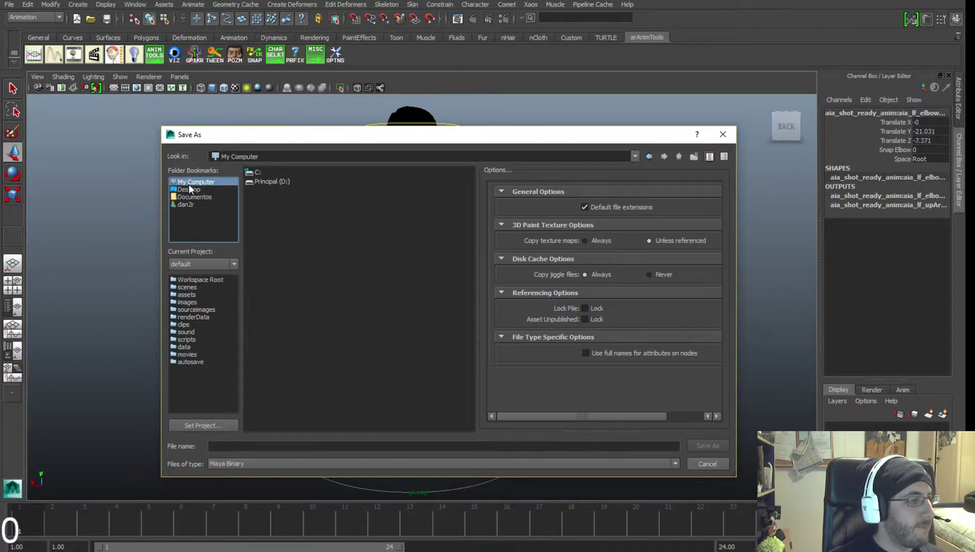
{"action": "double_click", "coordinate": [278, 180]}
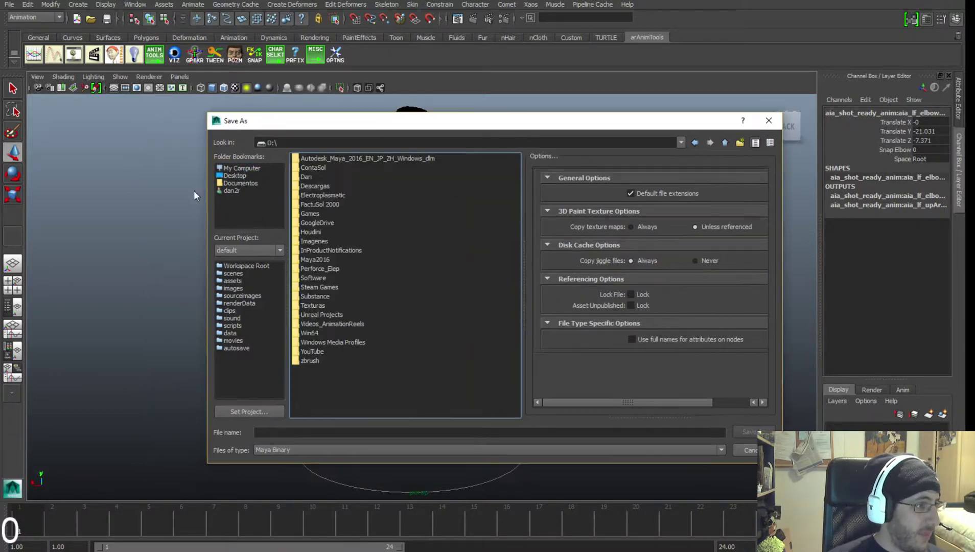
{"action": "left_click", "coordinate": [247, 175]}
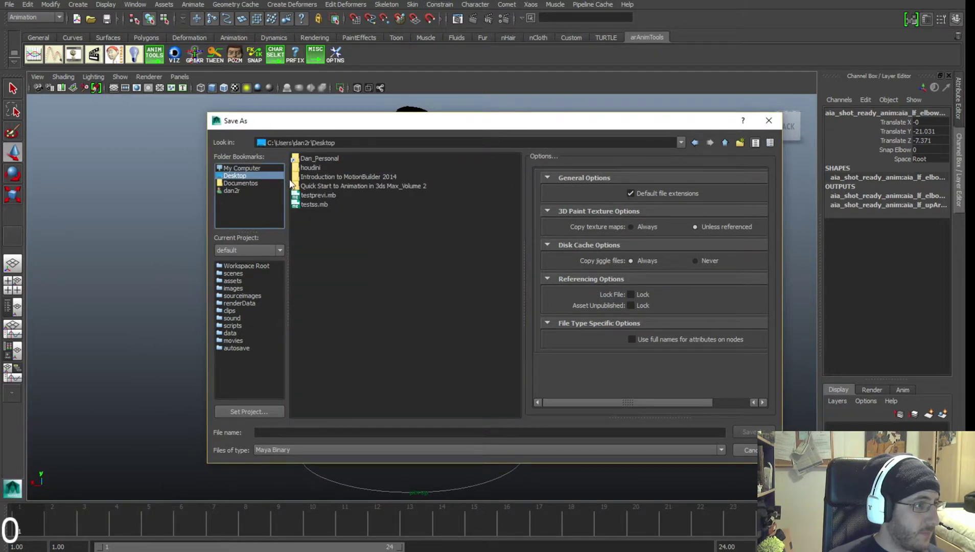
Name the file Run_Cycle_01 and save it as Maya Binary.
{"action": "left_click", "coordinate": [299, 432]}
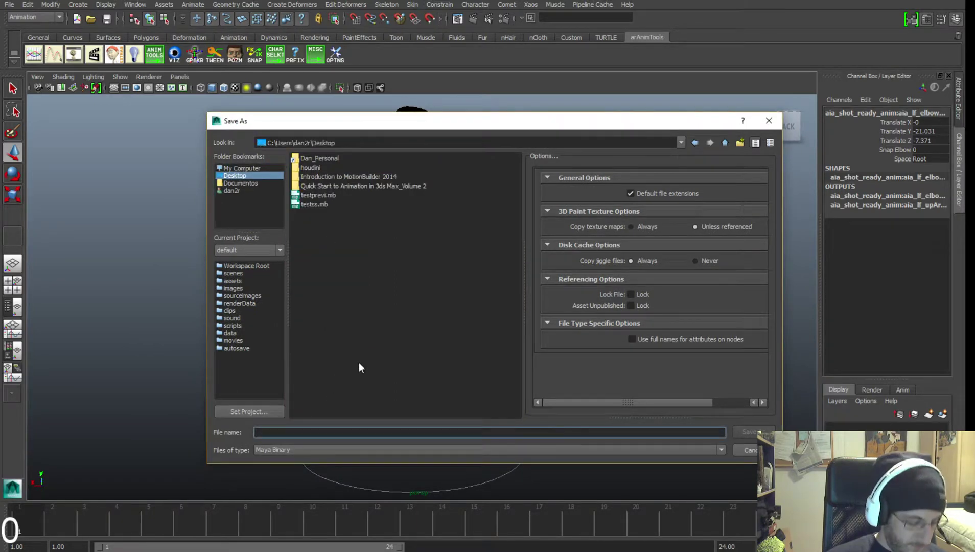
{"action": "type", "text": "Run_Cy"}
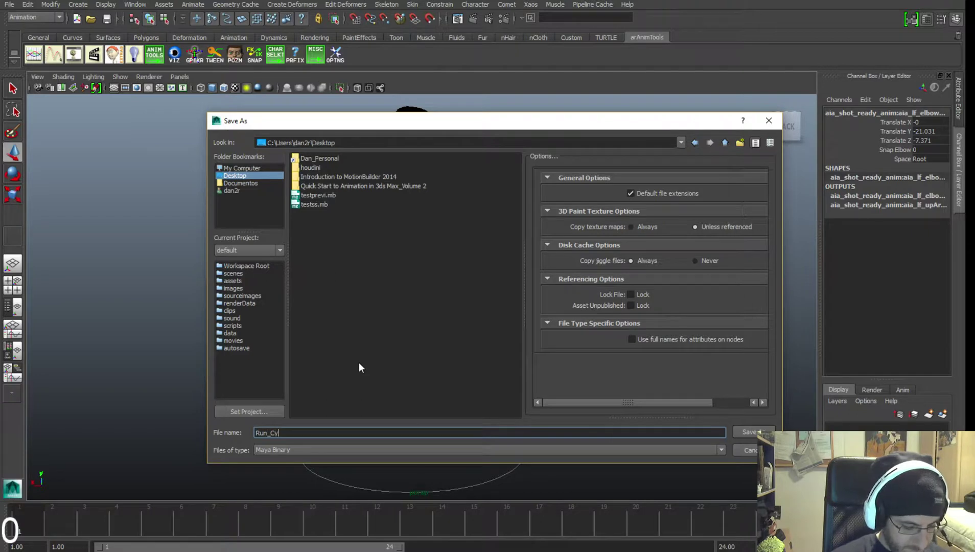
{"action": "type", "text": "cle_01"}
{"action": "key", "text": "Return"}
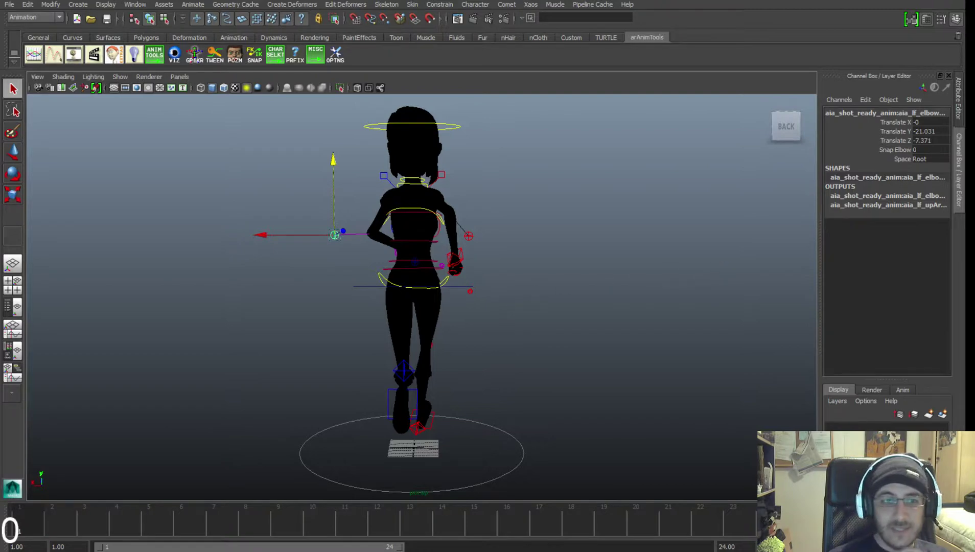
Deselect the left elbow control and switch the viewport from the black silhouette to shaded display.
{"action": "key", "text": "w"}
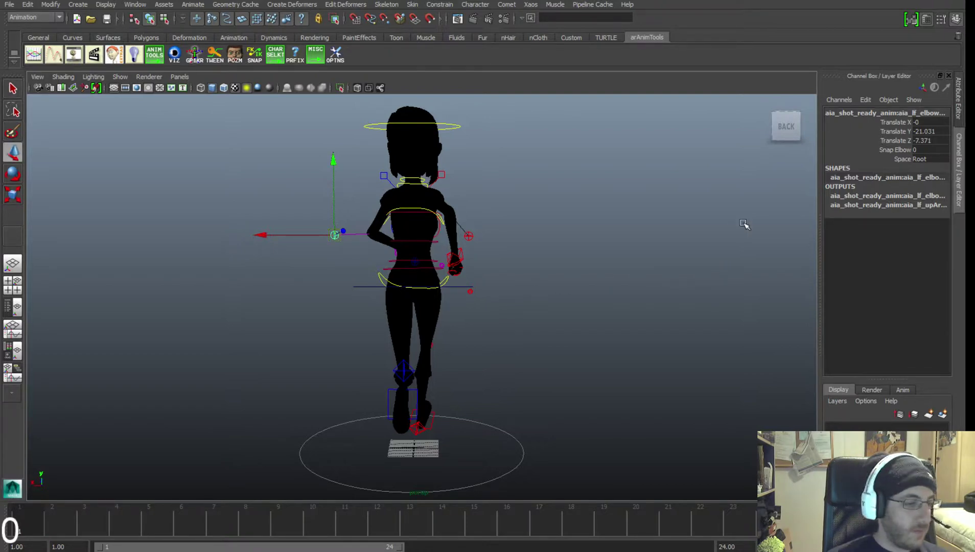
{"action": "left_click", "coordinate": [548, 254]}
{"action": "middle_click_drag", "start_coordinate": [430, 283], "coordinate": [438, 260], "text": "alt"}
{"action": "right_click_drag", "start_coordinate": [439, 260], "coordinate": [448, 261], "text": "alt"}
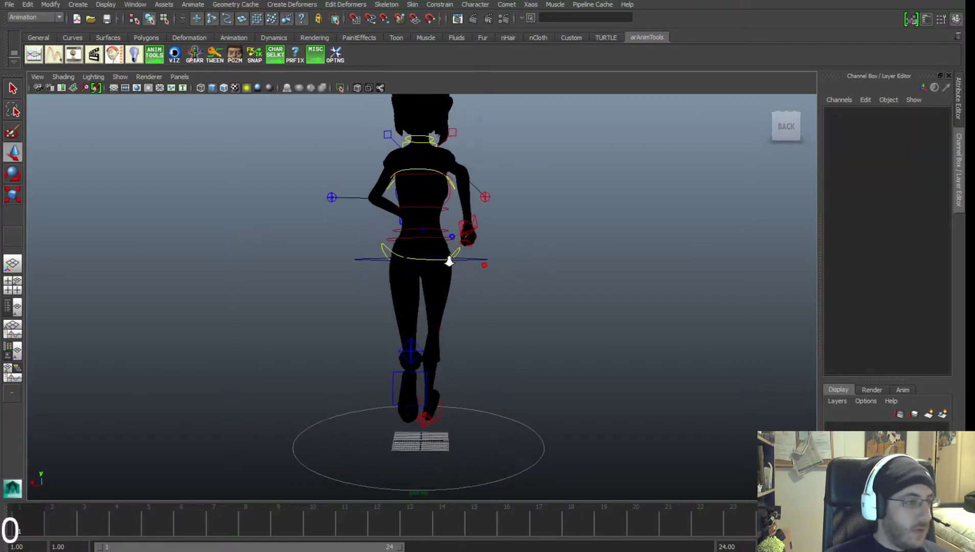
{"action": "middle_click_drag", "start_coordinate": [449, 261], "coordinate": [452, 270], "text": "alt"}
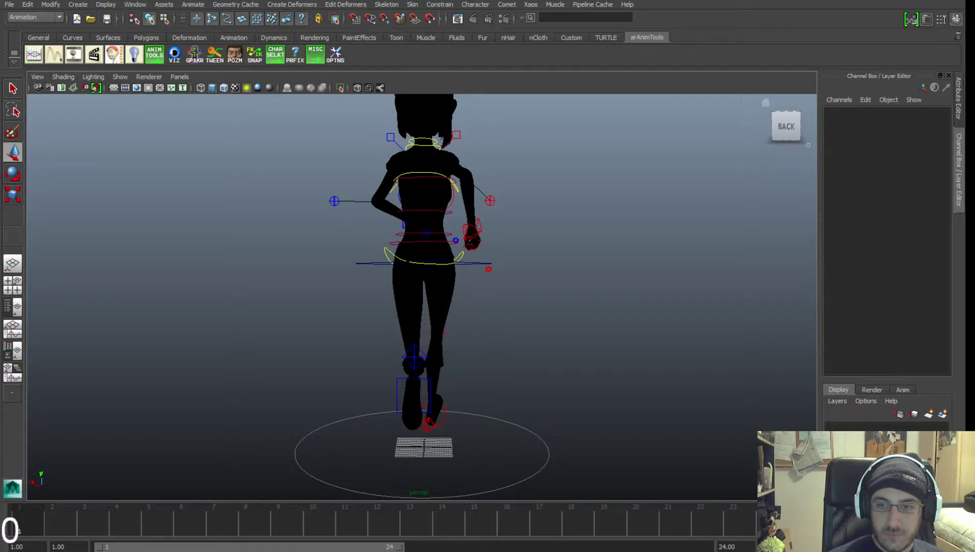
{"action": "scroll", "coordinate": [537, 287], "scroll_direction": "up", "scroll_amount": 3}
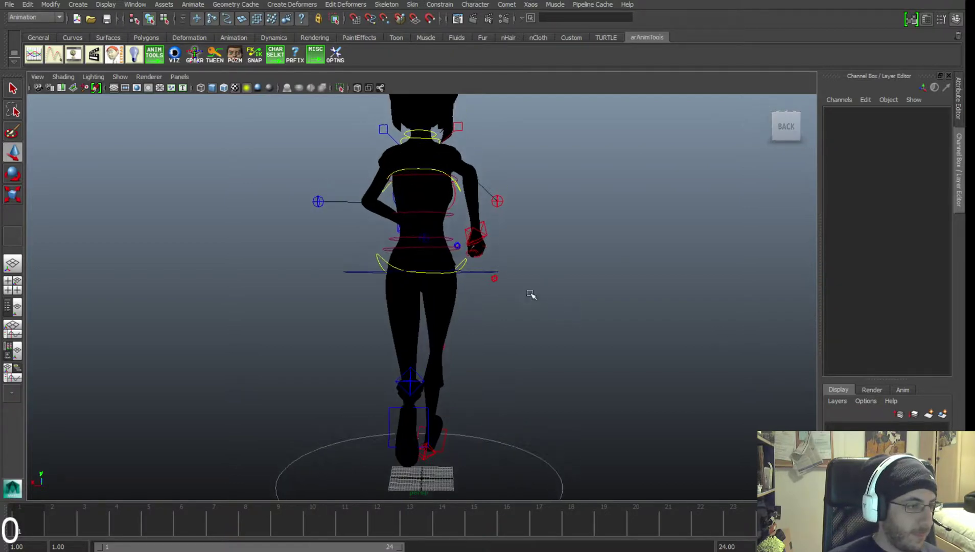
{"action": "key", "text": "5"}
{"action": "middle_click_drag", "start_coordinate": [491, 282], "coordinate": [489, 315], "text": "alt"}
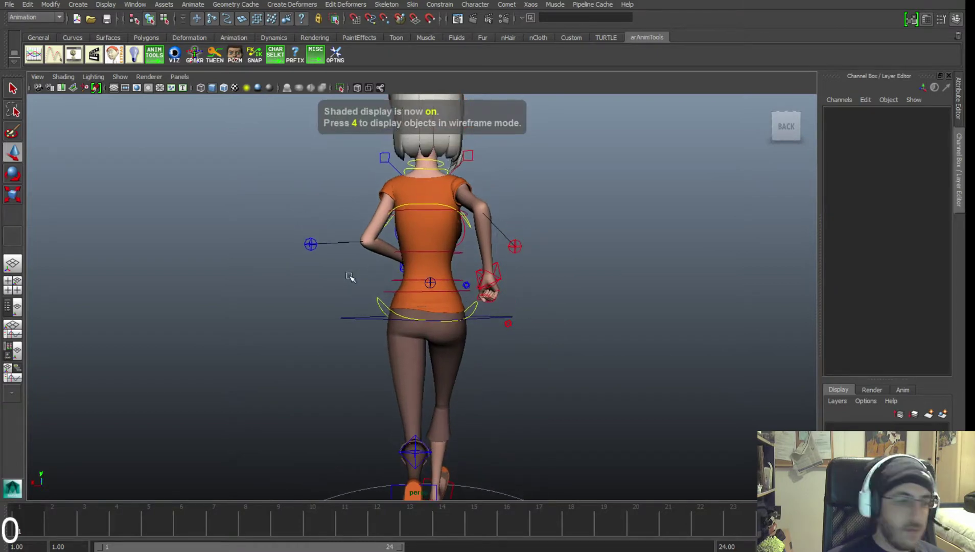
Move the left hand control down and outward to Translate X -37.611, Y -39.685, Z 13.904.
{"action": "left_click", "coordinate": [399, 269]}
{"action": "mouse_move", "coordinate": [380, 263]}
{"action": "left_mouse_down"}
{"action": "mouse_move", "coordinate": [350, 262]}
{"action": "mouse_move", "coordinate": [379, 256]}
{"action": "mouse_move", "coordinate": [379, 270]}
{"action": "left_mouse_up"}
{"action": "middle_click_drag", "start_coordinate": [378, 270], "coordinate": [405, 275], "text": "alt"}
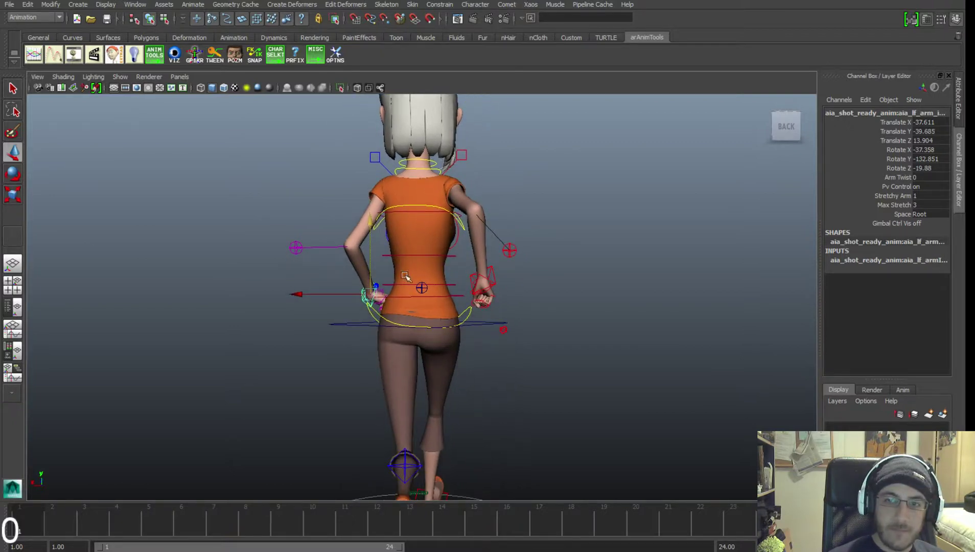
Try shifting the COG control to Translate X -1.3 and rotating it to X 7.852, Y 7.053, Z 1.453.
{"action": "left_click", "coordinate": [482, 325]}
{"action": "middle_click_drag", "start_coordinate": [413, 338], "coordinate": [412, 290], "text": "alt"}
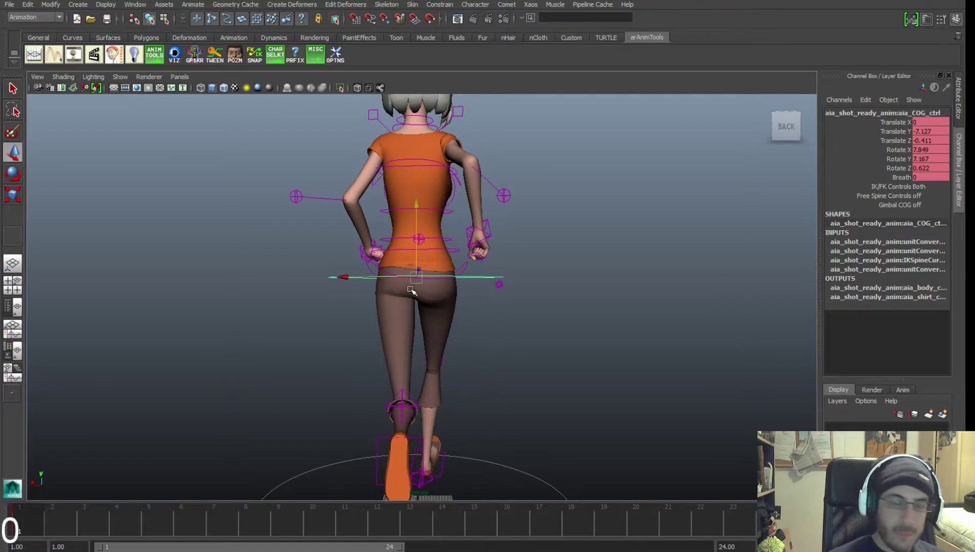
{"action": "key", "text": "e"}
{"action": "key", "text": "w"}
{"action": "left_click_drag", "start_coordinate": [391, 278], "coordinate": [399, 277]}
{"action": "key", "text": "e"}
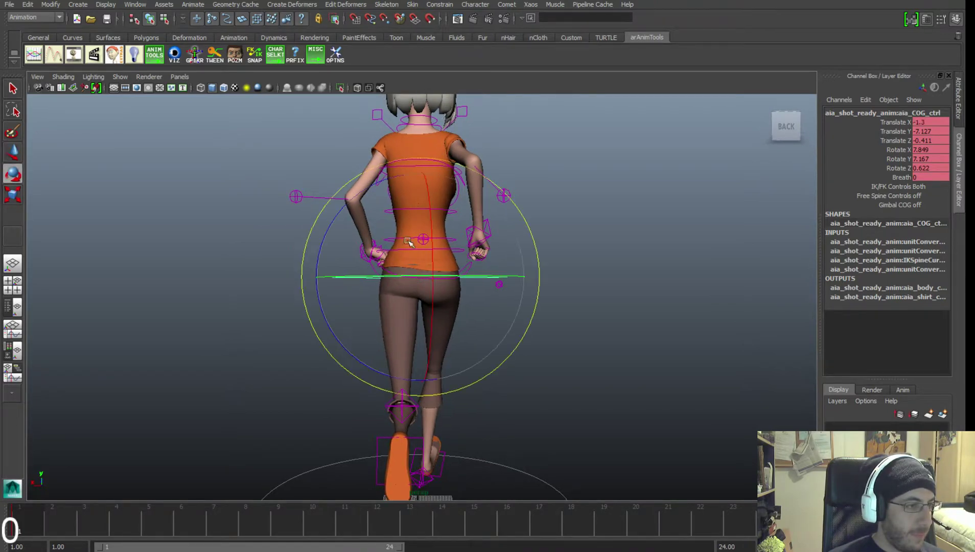
{"action": "left_click_drag", "start_coordinate": [350, 204], "coordinate": [379, 202]}
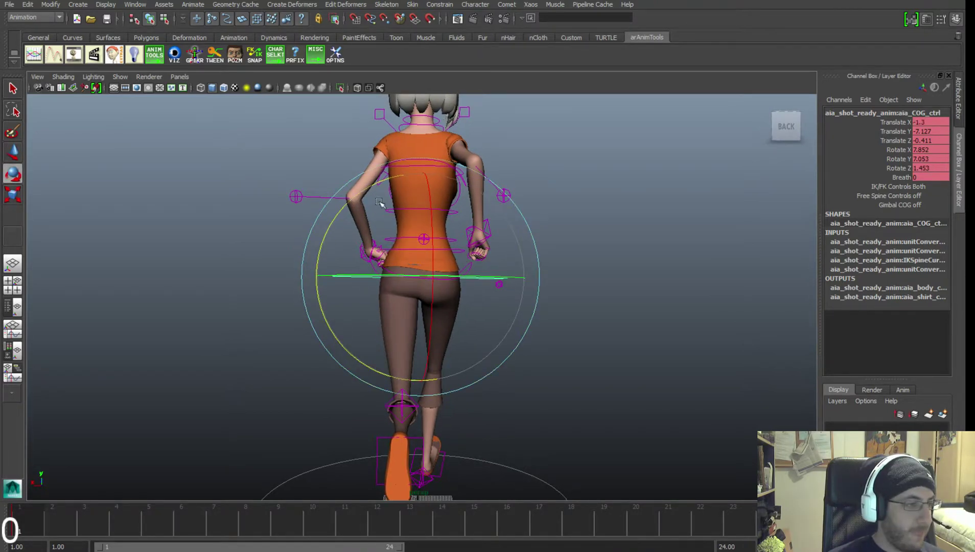
{"action": "middle_click_drag", "start_coordinate": [528, 185], "coordinate": [519, 233], "text": "alt"}
{"action": "left_click", "coordinate": [562, 231]}
{"action": "right_click_drag", "start_coordinate": [388, 253], "coordinate": [446, 290], "text": "alt"}
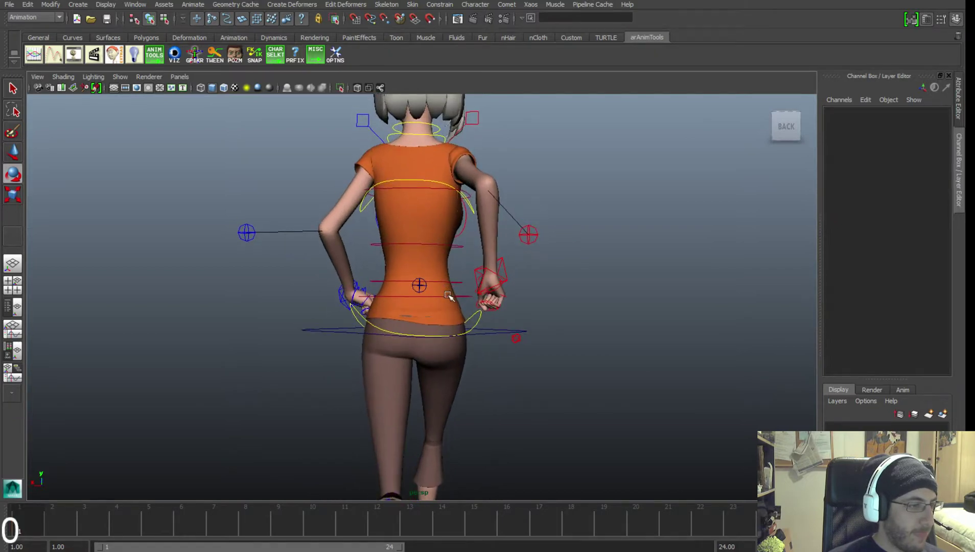
Try tilting the chest spine control sideways to Rotate Z -2.328 and check it from the back.
{"action": "left_click", "coordinate": [448, 295]}
{"action": "key", "text": "w"}
{"action": "left_click", "coordinate": [363, 209]}
{"action": "right_click_drag", "start_coordinate": [462, 220], "coordinate": [340, 237], "text": "alt"}
{"action": "key", "text": "e"}
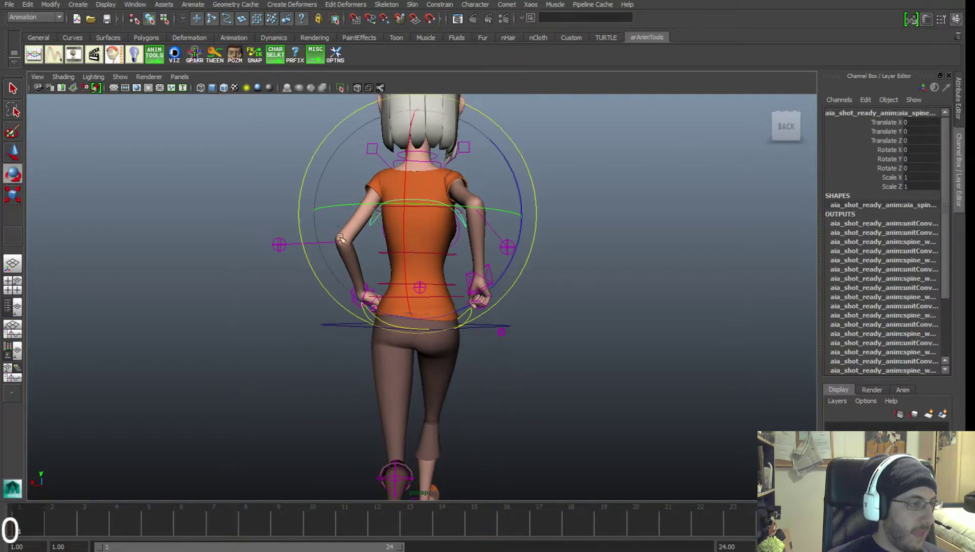
{"action": "key", "text": "w"}
{"action": "left_click_drag", "start_coordinate": [496, 232], "coordinate": [464, 222]}
{"action": "key", "text": "e"}
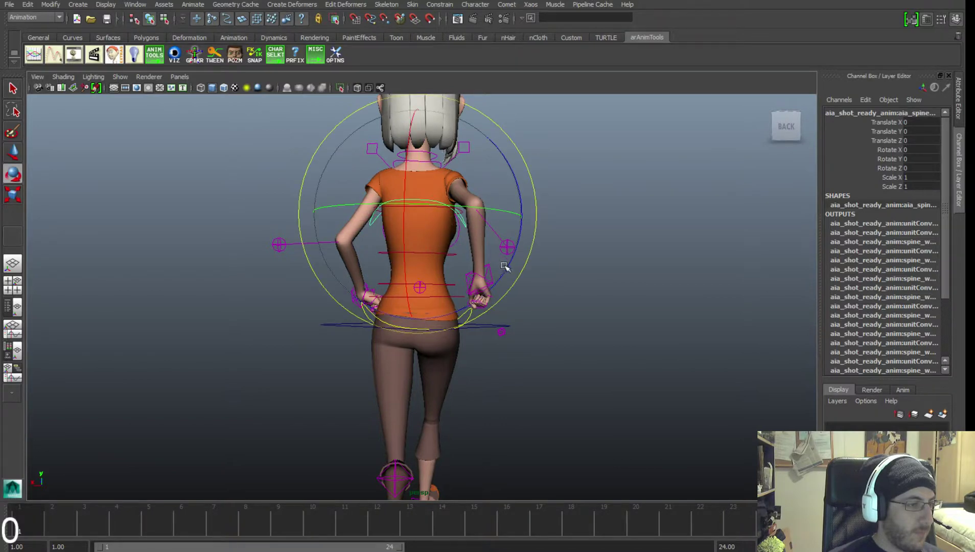
{"action": "left_click_drag", "start_coordinate": [509, 263], "coordinate": [458, 269]}
{"action": "left_click_drag", "start_coordinate": [456, 217], "coordinate": [471, 216]}
{"action": "key", "text": "ctrl+z"}
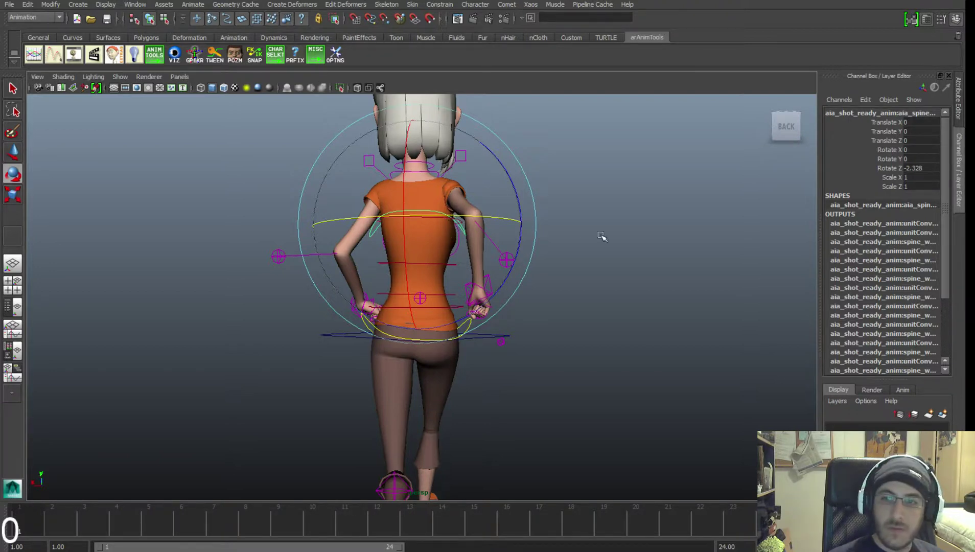
{"action": "right_click_drag", "start_coordinate": [689, 321], "coordinate": [654, 304], "text": "alt"}
{"action": "middle_click_drag", "start_coordinate": [653, 304], "coordinate": [661, 265], "text": "alt"}
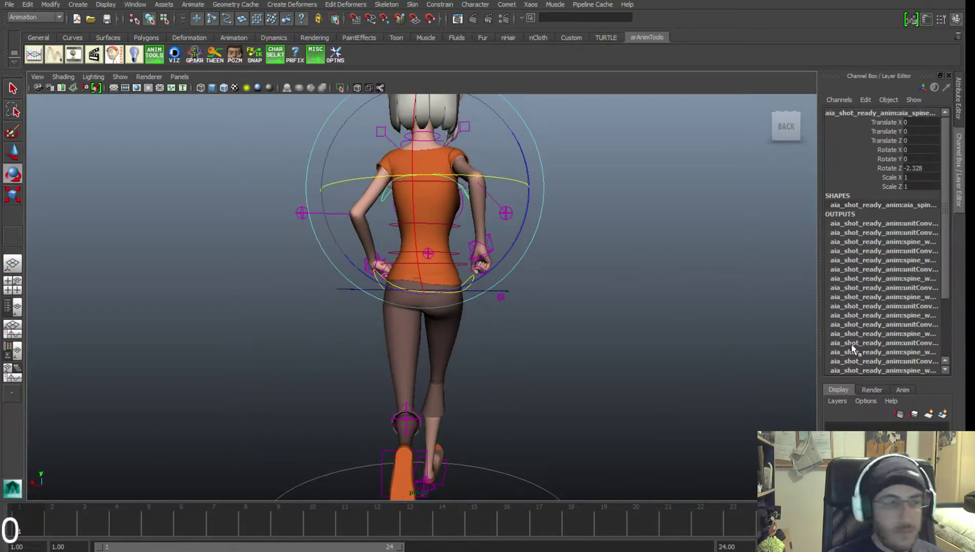
Undo the chest tilt and the COG control's shift and rotation.
{"action": "key", "text": "ctrl+z"}
{"action": "key", "text": "ctrl+z"}
{"action": "key", "text": "ctrl+z"}
{"action": "key", "text": "ctrl+z"}
{"action": "key", "text": "ctrl+z"}
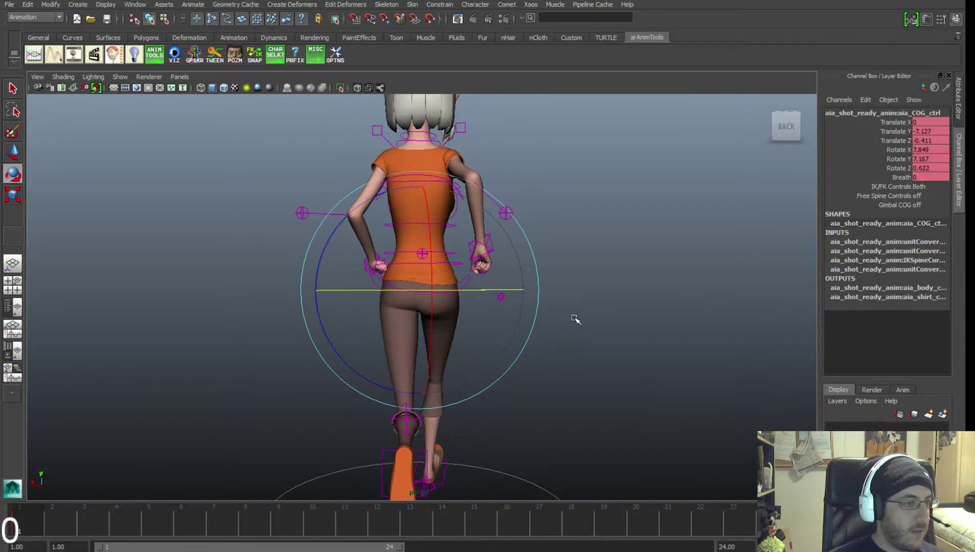
Deselect the COG control and examine the hips, torso, arms and legs of the pose from the back.
{"action": "left_click_drag", "start_coordinate": [576, 319], "coordinate": [541, 342], "text": "alt"}
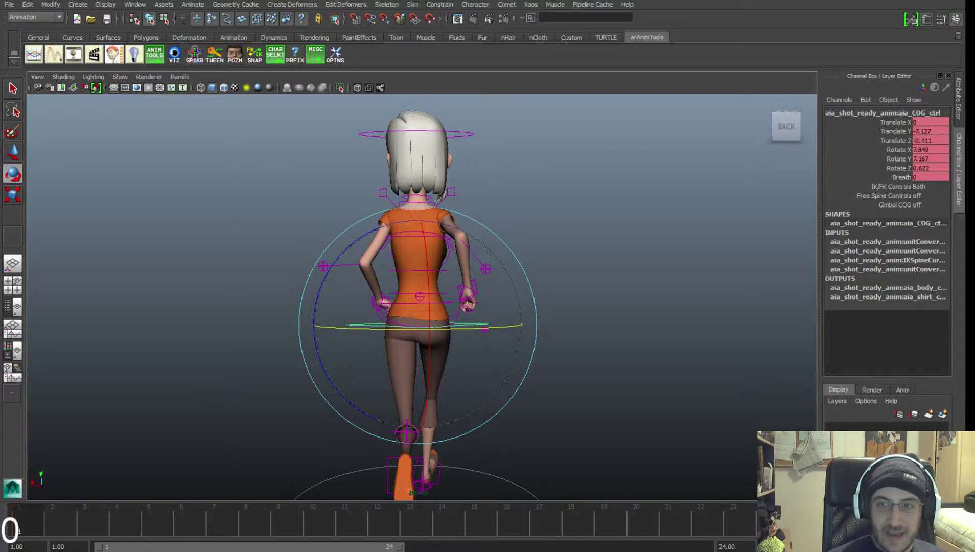
{"action": "left_click", "coordinate": [650, 400]}
{"action": "middle_click_drag", "start_coordinate": [650, 400], "coordinate": [655, 345], "text": "alt"}
{"action": "right_click_drag", "start_coordinate": [655, 345], "coordinate": [614, 332], "text": "alt"}
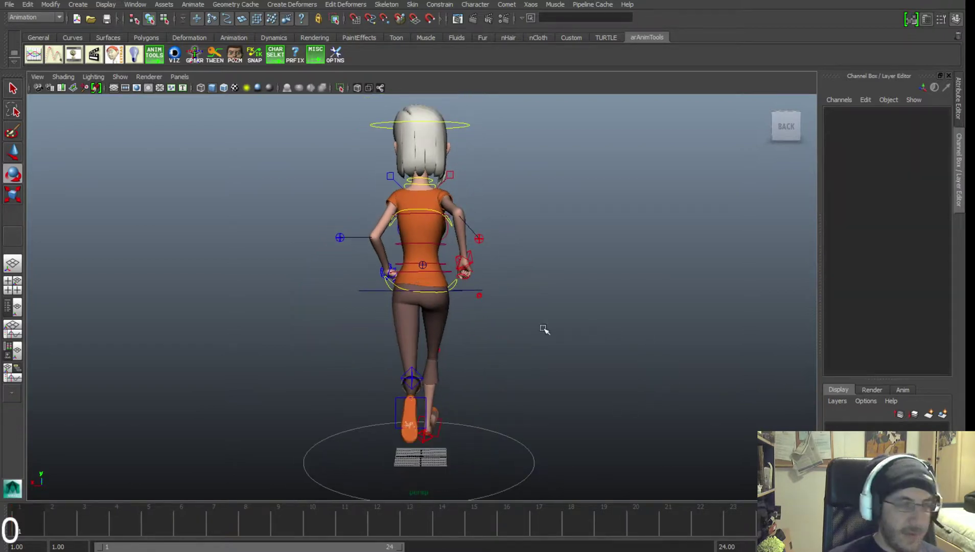
{"action": "right_click_drag", "start_coordinate": [430, 290], "coordinate": [445, 305], "text": "alt"}
{"action": "middle_click_drag", "start_coordinate": [444, 305], "coordinate": [446, 292], "text": "alt"}
{"action": "right_click_drag", "start_coordinate": [446, 292], "coordinate": [454, 309], "text": "alt"}
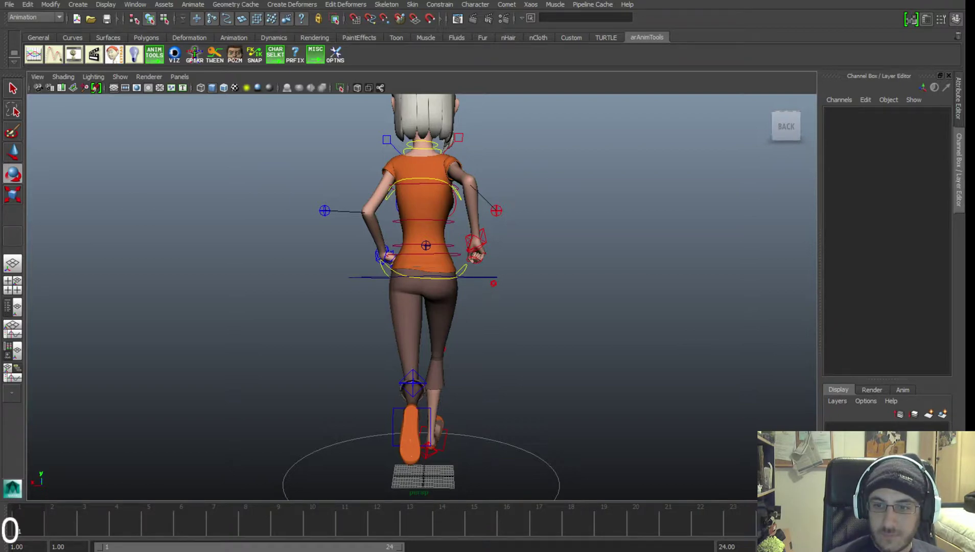
{"action": "right_click_drag", "start_coordinate": [617, 314], "coordinate": [646, 328], "text": "alt"}
{"action": "middle_click_drag", "start_coordinate": [466, 308], "coordinate": [465, 284], "text": "alt"}
{"action": "left_click_drag", "start_coordinate": [419, 346], "coordinate": [435, 279], "text": "alt"}
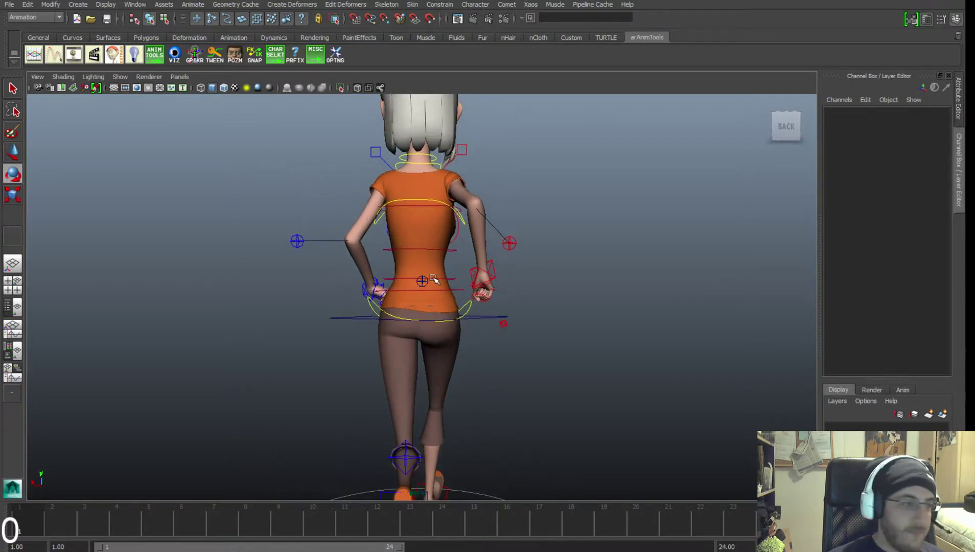
Rotate the chest spine control to Rotate Y -5.341 and Rotate Z 4.008 in local mode, and deselect it.
{"action": "left_click", "coordinate": [433, 203]}
{"action": "left_click", "coordinate": [445, 205]}
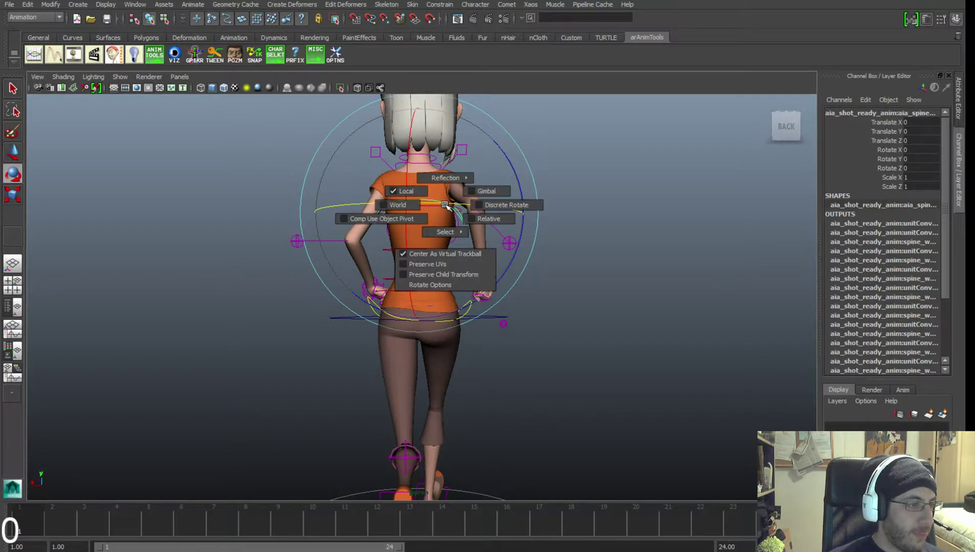
{"action": "mouse_move", "coordinate": [414, 203]}
{"action": "left_mouse_down"}
{"action": "mouse_move", "coordinate": [444, 199]}
{"action": "mouse_move", "coordinate": [434, 205]}
{"action": "left_mouse_up"}
{"action": "middle_click_drag", "start_coordinate": [434, 198], "coordinate": [435, 215], "text": "alt"}
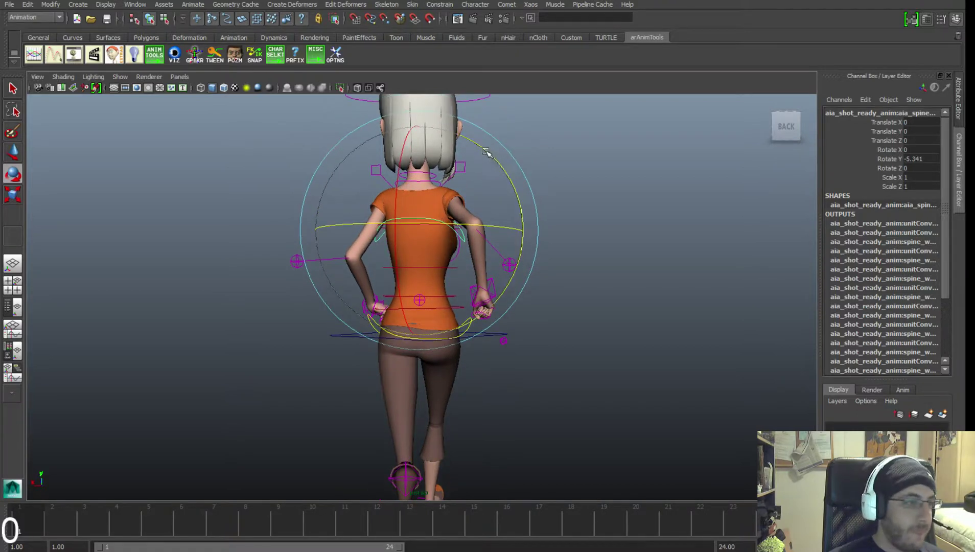
{"action": "left_click_drag", "start_coordinate": [488, 152], "coordinate": [492, 155]}
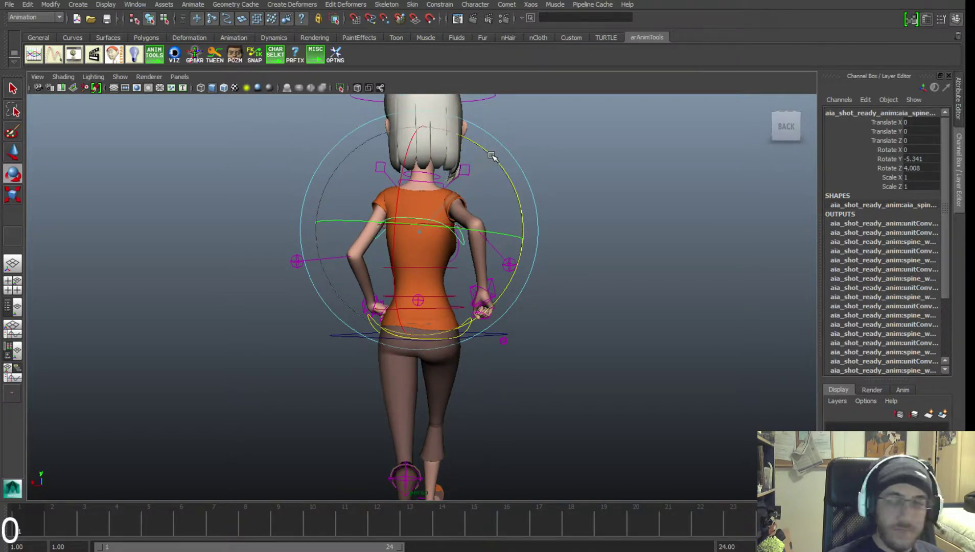
{"action": "left_click", "coordinate": [647, 188]}
Move the left hand control inward across the body to Translate X -47.396 and Z 14.967.
{"action": "left_click", "coordinate": [378, 302]}
{"action": "key", "text": "w"}
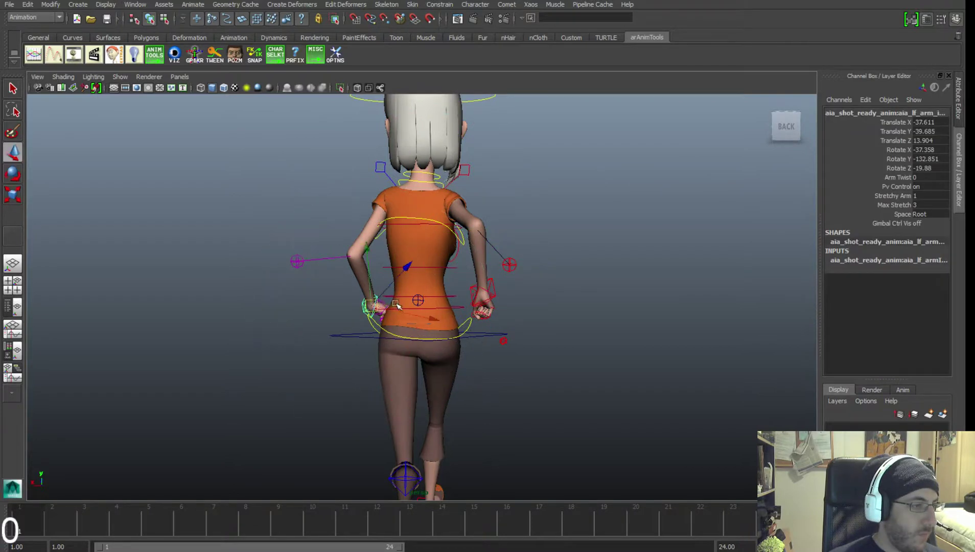
{"action": "key", "text": "w"}
{"action": "left_click_drag", "start_coordinate": [416, 298], "coordinate": [382, 297]}
{"action": "middle_click_drag", "start_coordinate": [380, 298], "coordinate": [411, 304], "text": "shift"}
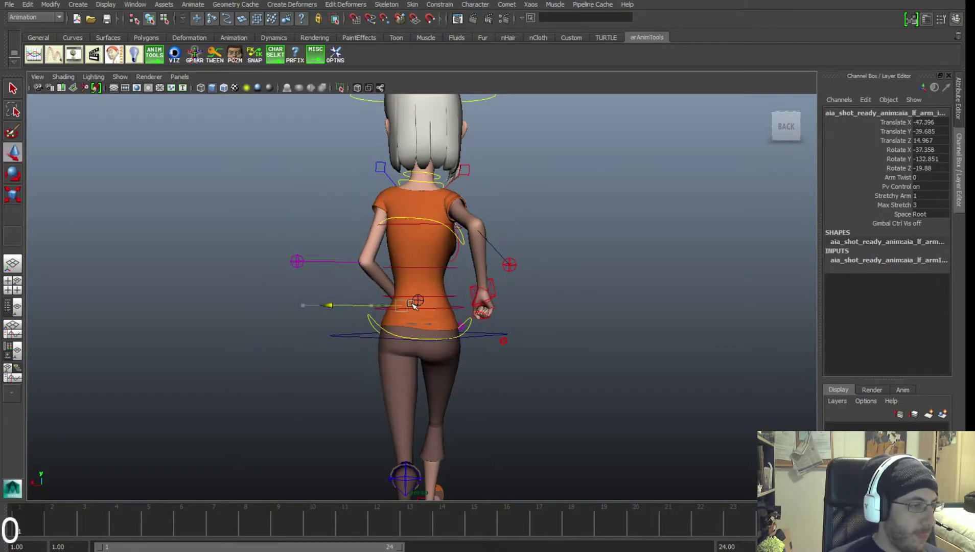
Raise the left hand control and move it forward to Translate X -46.176, Y -26.666 and Z 26.2.
{"action": "middle_click_drag", "start_coordinate": [397, 267], "coordinate": [394, 265], "text": "shift"}
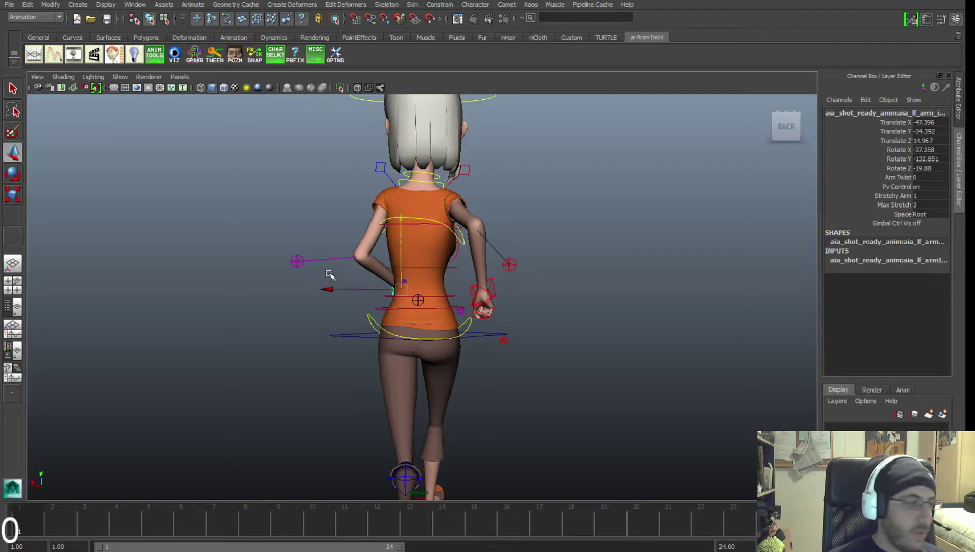
{"action": "left_click_drag", "start_coordinate": [399, 264], "coordinate": [398, 240]}
{"action": "left_click_drag", "start_coordinate": [603, 280], "coordinate": [398, 287], "text": "alt"}
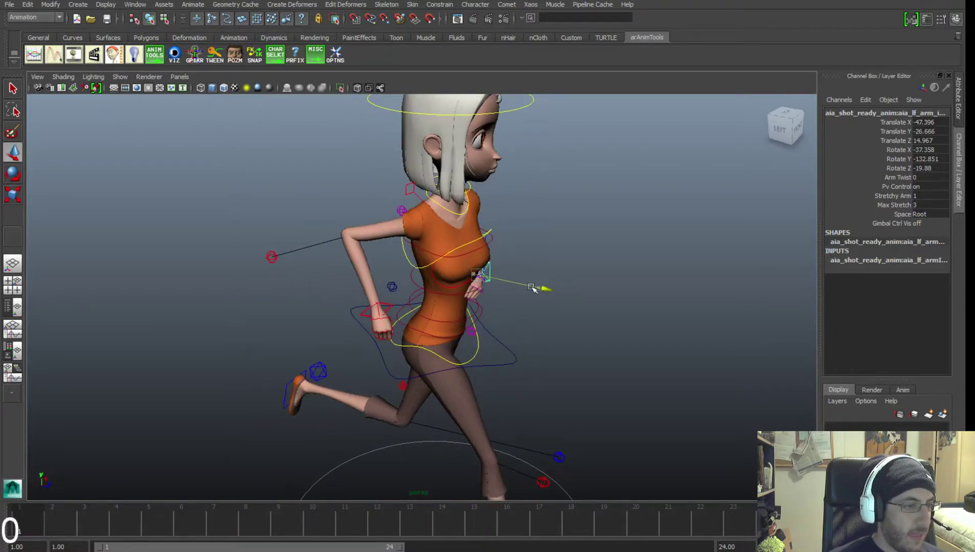
{"action": "left_click_drag", "start_coordinate": [554, 296], "coordinate": [558, 297]}
{"action": "left_click_drag", "start_coordinate": [565, 320], "coordinate": [485, 326], "text": "alt"}
{"action": "right_click_drag", "start_coordinate": [485, 327], "coordinate": [436, 280], "text": "alt"}
{"action": "middle_click_drag", "start_coordinate": [435, 280], "coordinate": [446, 282], "text": "alt"}
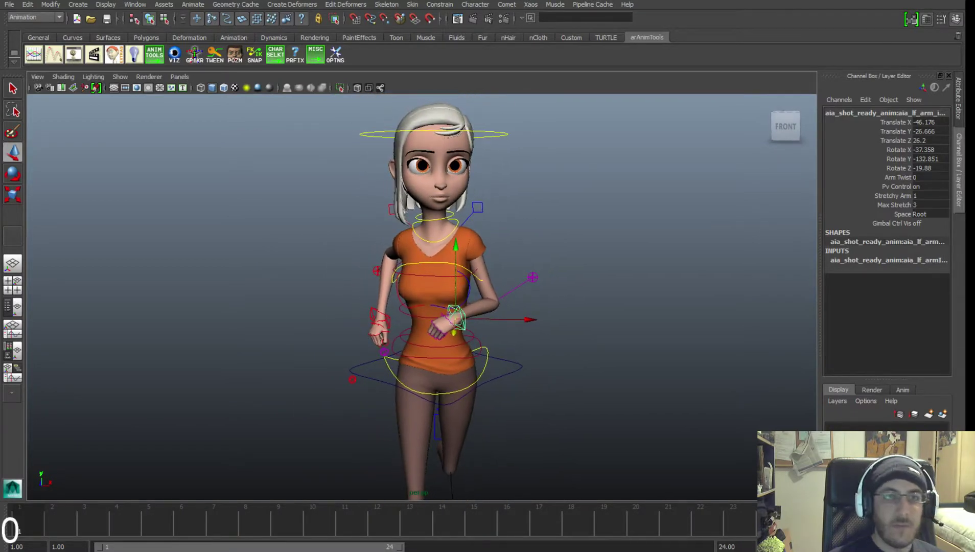
{"action": "right_click_drag", "start_coordinate": [631, 225], "coordinate": [635, 235], "text": "alt"}
{"action": "middle_click_drag", "start_coordinate": [635, 236], "coordinate": [639, 232], "text": "alt"}
Rotate the left hand control to -57.187, -155.685, -3.214 and move it to Translate X -45.781, Y -23.787, Z 29.833.
{"action": "key", "text": "e"}
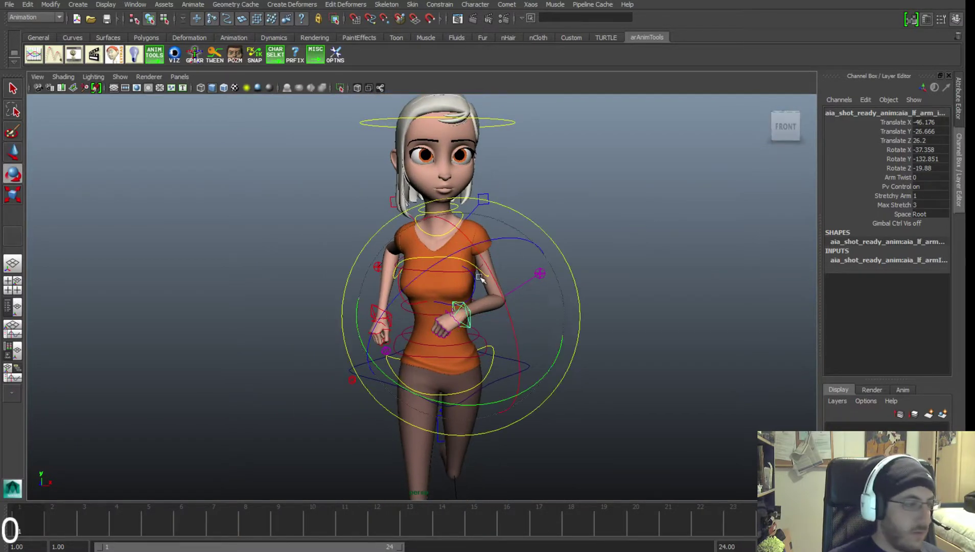
{"action": "left_click_drag", "start_coordinate": [481, 327], "coordinate": [460, 304]}
{"action": "key", "text": "w"}
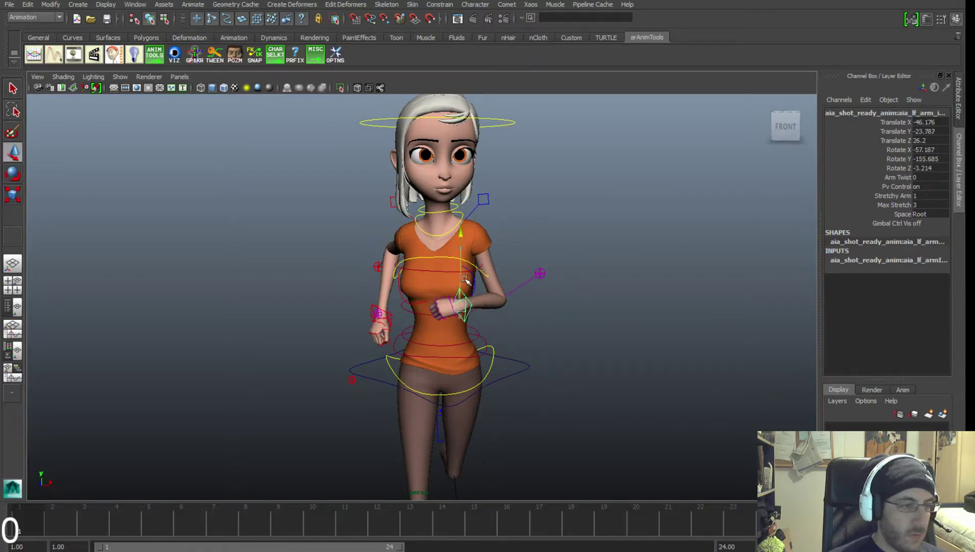
{"action": "left_click_drag", "start_coordinate": [515, 278], "coordinate": [377, 300], "text": "alt"}
{"action": "left_click_drag", "start_coordinate": [321, 308], "coordinate": [308, 308]}
{"action": "left_click_drag", "start_coordinate": [307, 308], "coordinate": [472, 325], "text": "alt"}
{"action": "middle_click_drag", "start_coordinate": [472, 325], "coordinate": [479, 292], "text": "alt"}
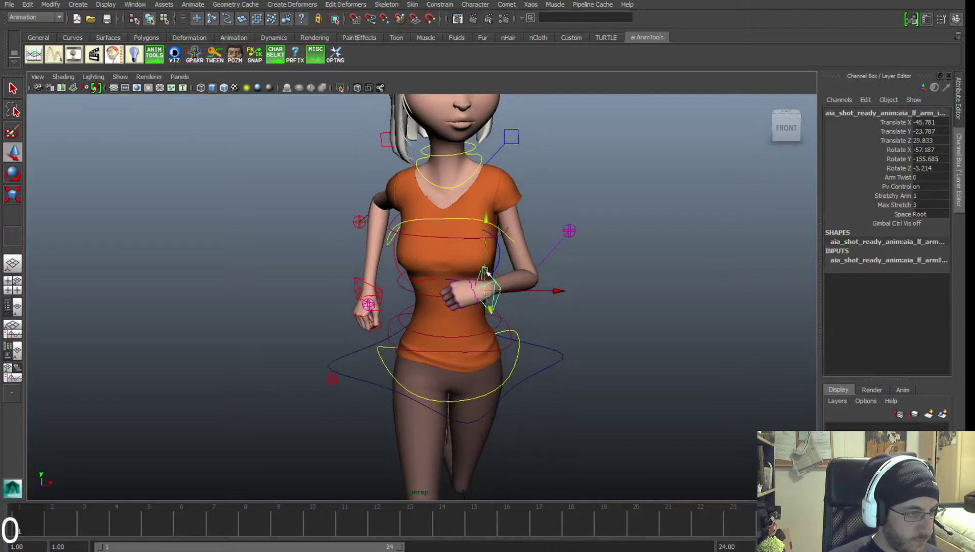
Rotate the left hand control to -57.858, -180.397, 25.691 and pull it back to Translate X -46.203 and Z 25.949.
{"action": "key", "text": "e"}
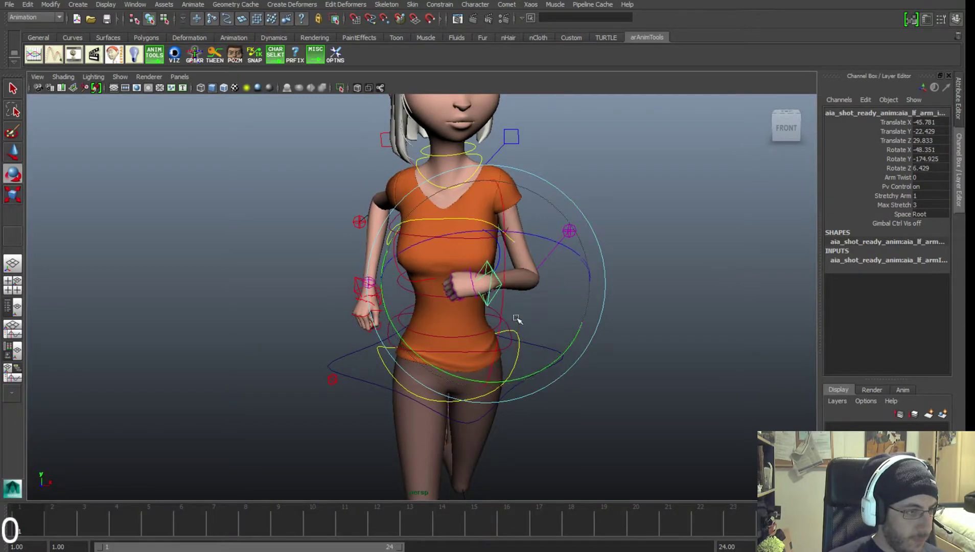
{"action": "left_click_drag", "start_coordinate": [429, 258], "coordinate": [434, 261]}
{"action": "left_click_drag", "start_coordinate": [463, 281], "coordinate": [602, 292], "text": "alt"}
{"action": "key", "text": "w"}
{"action": "left_click_drag", "start_coordinate": [581, 223], "coordinate": [501, 239]}
{"action": "mouse_move", "coordinate": [598, 255]}
{"action": "left_mouse_down", "text": "alt"}
{"action": "mouse_move", "coordinate": [531, 262]}
{"action": "mouse_move", "coordinate": [593, 253]}
{"action": "left_mouse_up", "text": "alt"}
Move the left elbow control toward the arm to Translate Z 22.201.
{"action": "left_click", "coordinate": [655, 213]}
{"action": "left_click_drag", "start_coordinate": [651, 220], "coordinate": [605, 277], "text": "alt"}
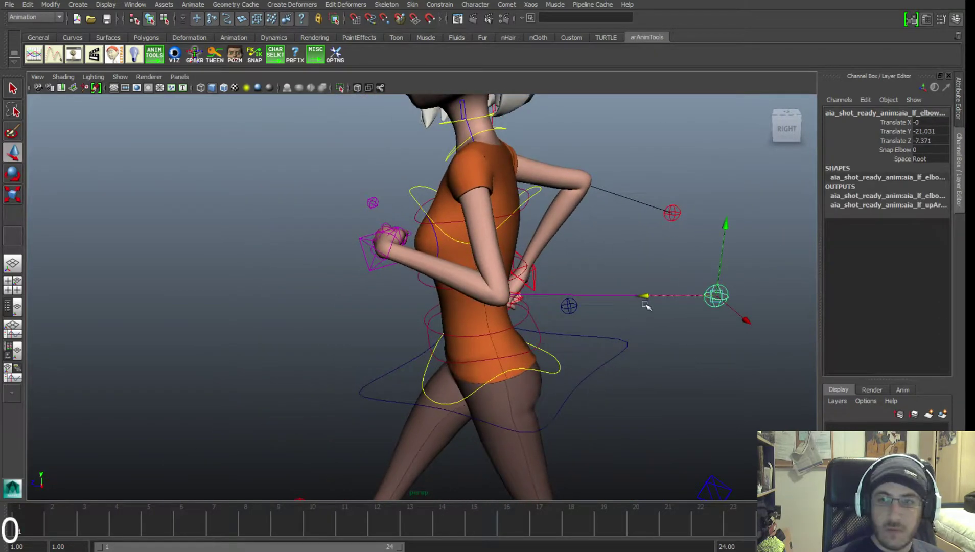
{"action": "left_click_drag", "start_coordinate": [645, 305], "coordinate": [545, 275]}
Rotate the left clavicle control to about -4.6 in Rotate Y to adjust the shoulder, and deselect it.
{"action": "left_click", "coordinate": [506, 162]}
{"action": "left_click_drag", "start_coordinate": [555, 217], "coordinate": [531, 230], "text": "alt"}
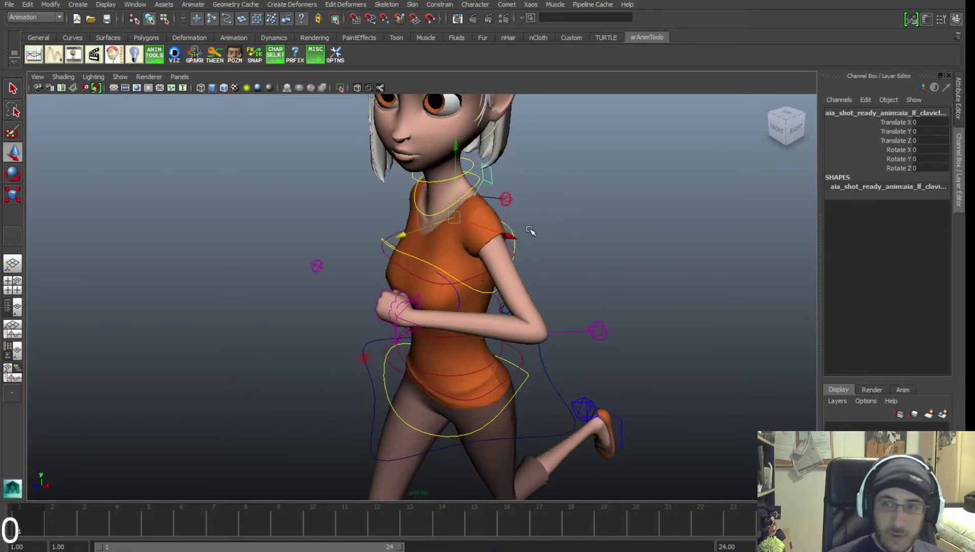
{"action": "right_click_drag", "start_coordinate": [530, 231], "coordinate": [541, 230], "text": "alt"}
{"action": "middle_click_drag", "start_coordinate": [533, 228], "coordinate": [568, 258], "text": "alt"}
{"action": "key", "text": "e"}
{"action": "mouse_move", "coordinate": [519, 281]}
{"action": "left_mouse_down"}
{"action": "mouse_move", "coordinate": [512, 283]}
{"action": "mouse_move", "coordinate": [556, 273]}
{"action": "mouse_move", "coordinate": [445, 284]}
{"action": "mouse_move", "coordinate": [530, 292]}
{"action": "left_mouse_up"}
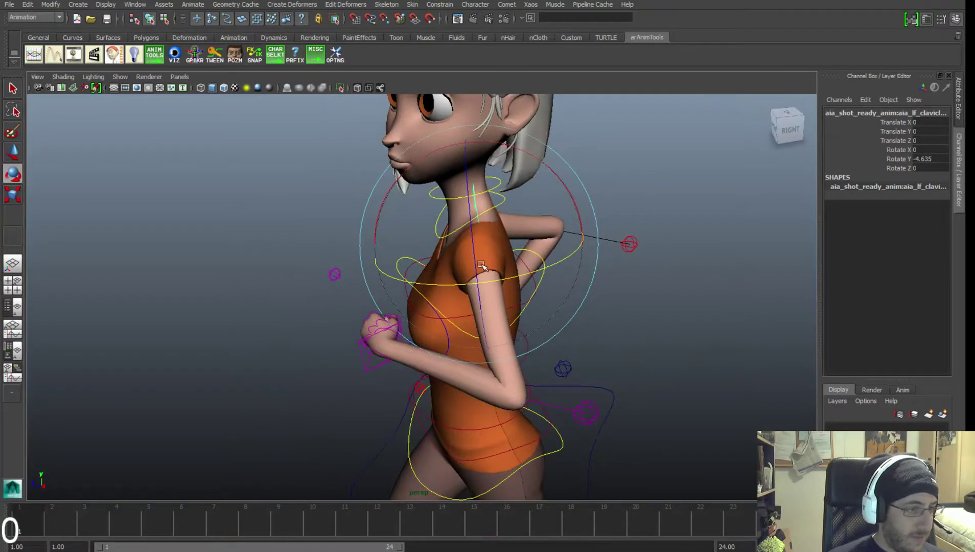
{"action": "left_click_drag", "start_coordinate": [483, 268], "coordinate": [477, 266]}
{"action": "left_click_drag", "start_coordinate": [424, 289], "coordinate": [588, 320], "text": "alt"}
{"action": "right_click_drag", "start_coordinate": [588, 320], "coordinate": [585, 307], "text": "alt"}
{"action": "left_click", "coordinate": [602, 301]}
{"action": "left_click_drag", "start_coordinate": [583, 309], "coordinate": [502, 309], "text": "alt"}
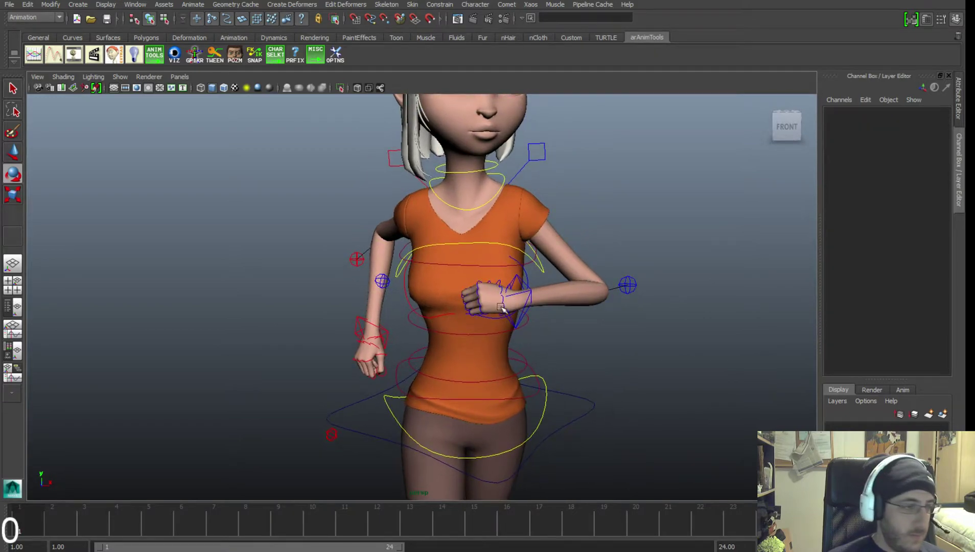
Move the left elbow control inward to Translate X -7.319 and lower it beside the bent elbow.
{"action": "left_click", "coordinate": [627, 284]}
{"action": "key", "text": "w"}
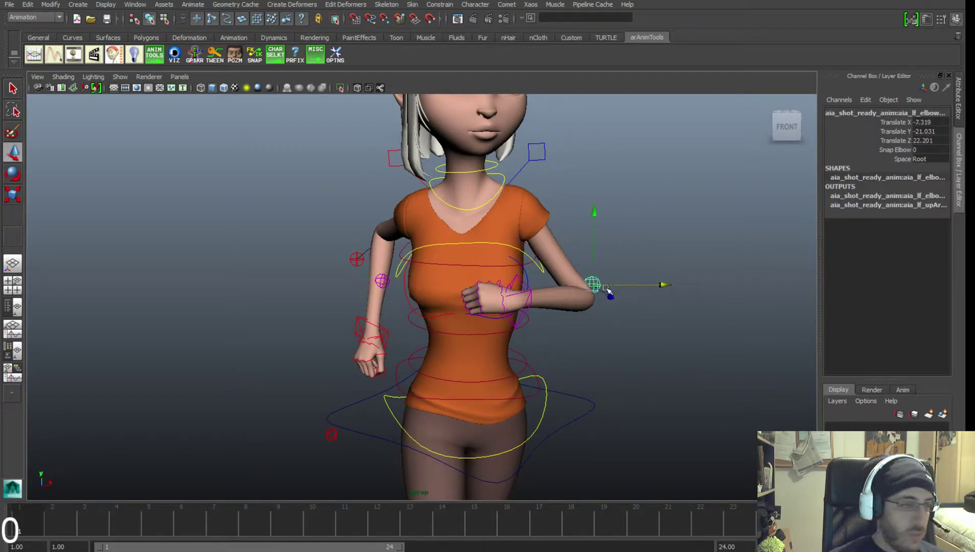
{"action": "left_click_drag", "start_coordinate": [609, 290], "coordinate": [577, 289], "text": "alt"}
{"action": "left_click_drag", "start_coordinate": [579, 334], "coordinate": [503, 324], "text": "alt"}
Raise the left hand control to Translate Y -17.814 and rotate it to -72.18, -246.025, 90.262.
{"action": "left_click", "coordinate": [515, 302]}
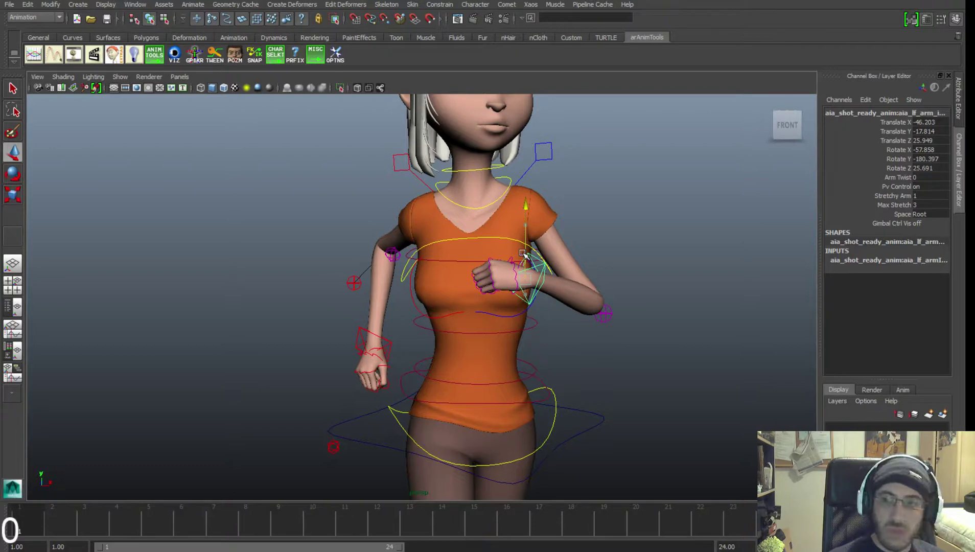
{"action": "left_click_drag", "start_coordinate": [524, 255], "coordinate": [554, 306], "text": "alt"}
{"action": "key", "text": "e"}
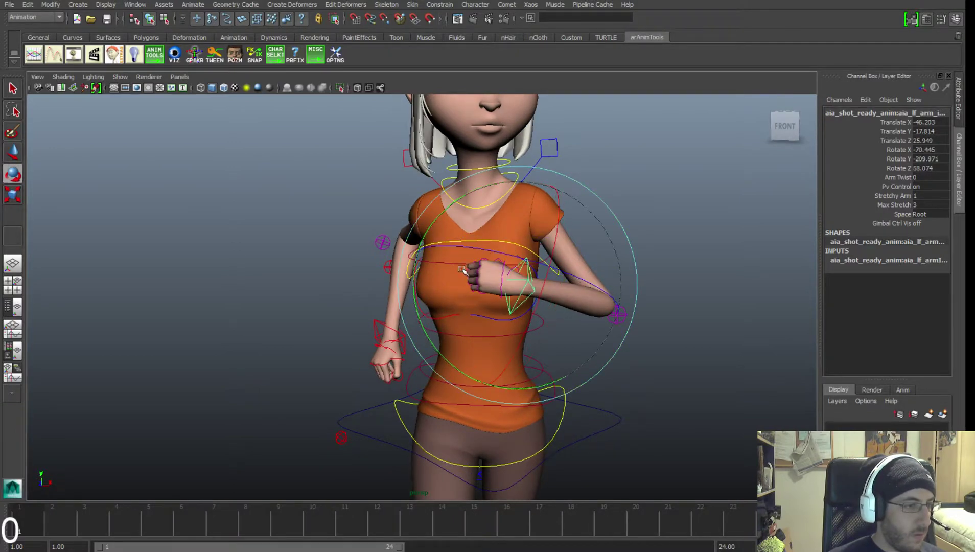
{"action": "left_click_drag", "start_coordinate": [485, 309], "coordinate": [531, 314], "text": "alt"}
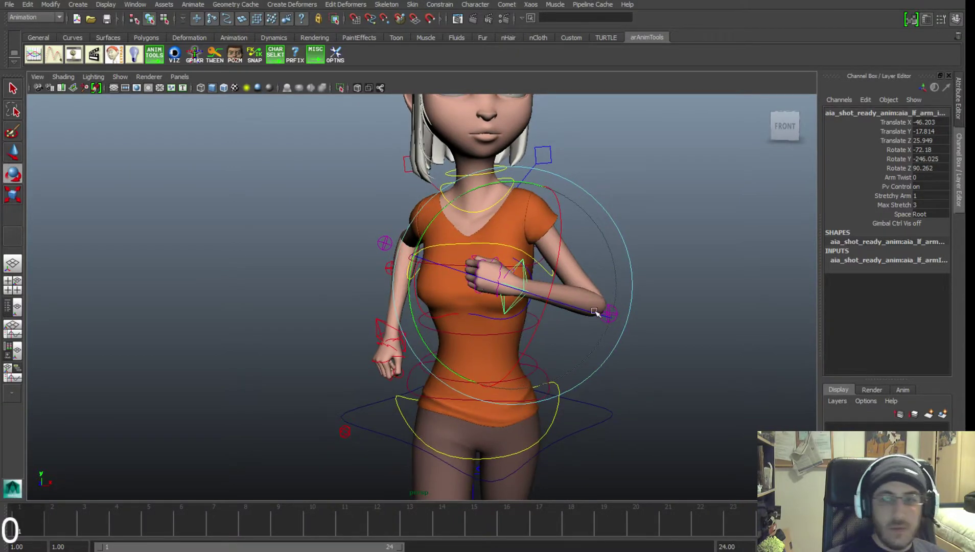
Frame the whole character from the front and switch the viewport to all-lights display to get a black silhouette.
{"action": "left_click_drag", "start_coordinate": [594, 311], "coordinate": [525, 277], "text": "alt"}
{"action": "right_click_drag", "start_coordinate": [592, 308], "coordinate": [478, 236], "text": "alt"}
{"action": "mouse_move", "coordinate": [505, 309]}
{"action": "middle_mouse_down", "text": "alt"}
{"action": "mouse_move", "coordinate": [488, 329]}
{"action": "mouse_move", "coordinate": [511, 327]}
{"action": "middle_mouse_up", "text": "alt"}
{"action": "key", "text": "6"}
{"action": "key", "text": "7"}
{"action": "left_click_drag", "start_coordinate": [524, 330], "coordinate": [534, 348], "text": "alt"}
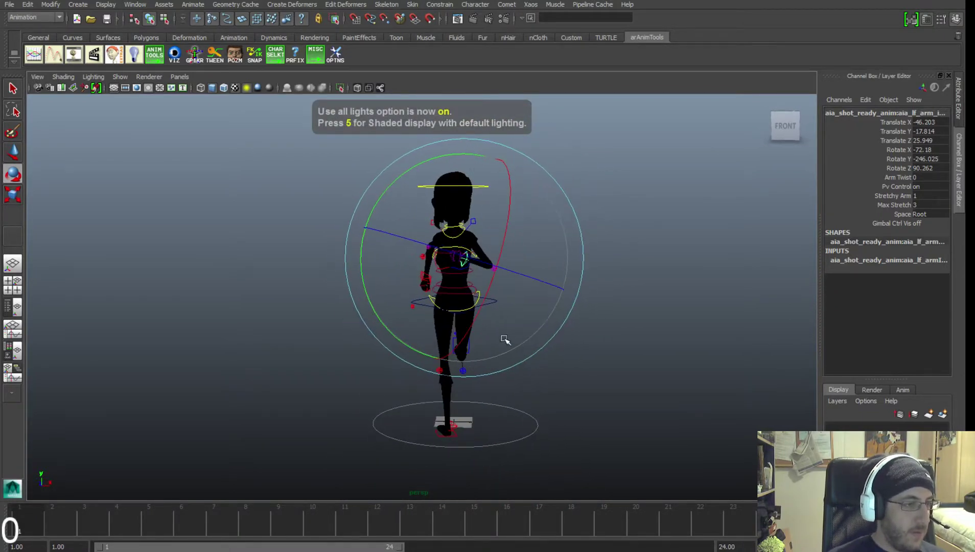
Examine the pose's silhouette from the front at several distances and angles, checking how the arms, torso and legs read.
{"action": "middle_click_drag", "start_coordinate": [505, 340], "coordinate": [485, 365], "text": "alt"}
{"action": "right_click_drag", "start_coordinate": [485, 365], "coordinate": [581, 364], "text": "alt"}
{"action": "middle_click_drag", "start_coordinate": [468, 294], "coordinate": [479, 325], "text": "alt"}
{"action": "right_click_drag", "start_coordinate": [478, 325], "coordinate": [515, 280], "text": "alt"}
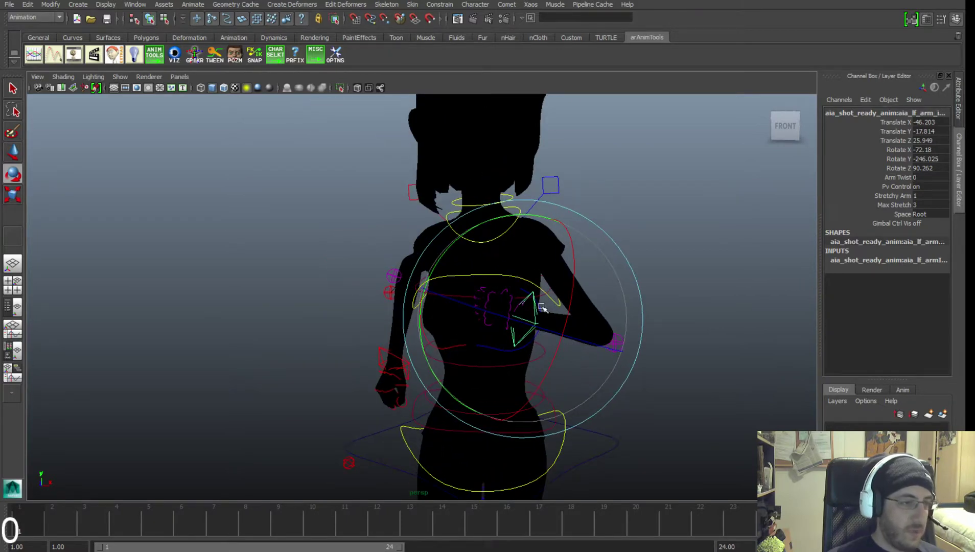
{"action": "scroll", "coordinate": [547, 315], "scroll_direction": "down", "scroll_amount": 5}
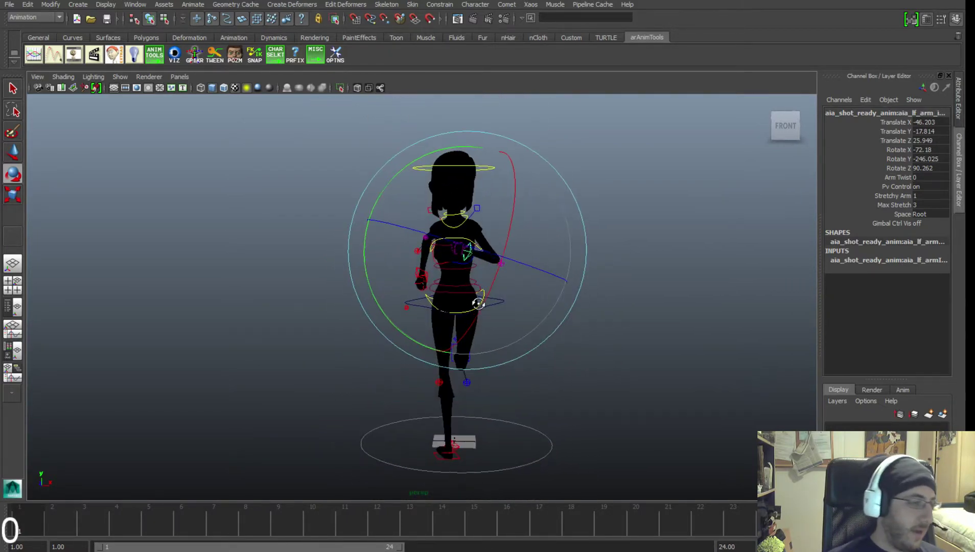
{"action": "left_click_drag", "start_coordinate": [478, 303], "coordinate": [516, 294], "text": "alt"}
{"action": "scroll", "coordinate": [519, 293], "scroll_direction": "up", "scroll_amount": 3}
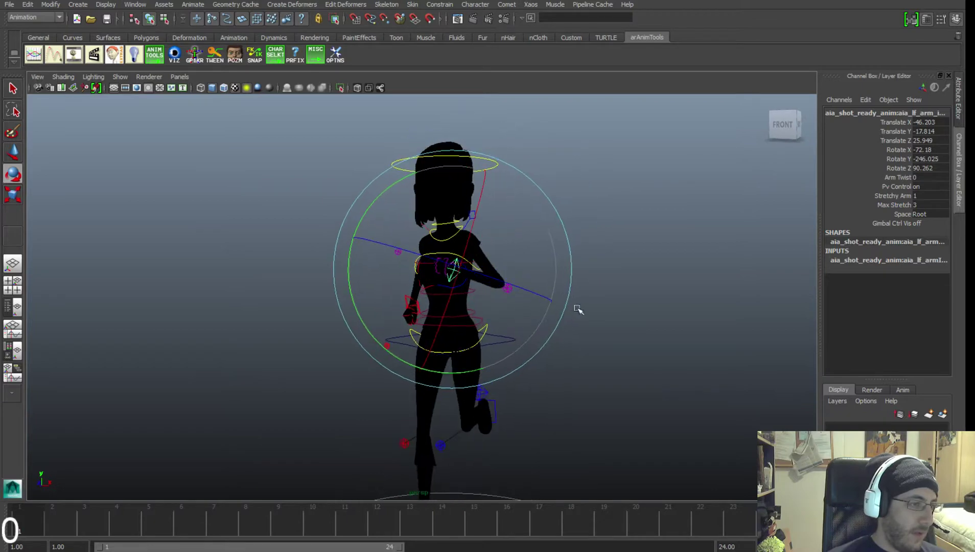
{"action": "right_click_drag", "start_coordinate": [578, 309], "coordinate": [457, 272], "text": "alt"}
{"action": "middle_click_drag", "start_coordinate": [456, 272], "coordinate": [497, 270], "text": "alt"}
{"action": "left_click_drag", "start_coordinate": [497, 270], "coordinate": [476, 294], "text": "alt"}
{"action": "middle_click_drag", "start_coordinate": [476, 294], "coordinate": [446, 303], "text": "alt"}
{"action": "right_click_drag", "start_coordinate": [447, 303], "coordinate": [465, 301], "text": "alt"}
{"action": "middle_click_drag", "start_coordinate": [465, 301], "coordinate": [445, 286], "text": "alt"}
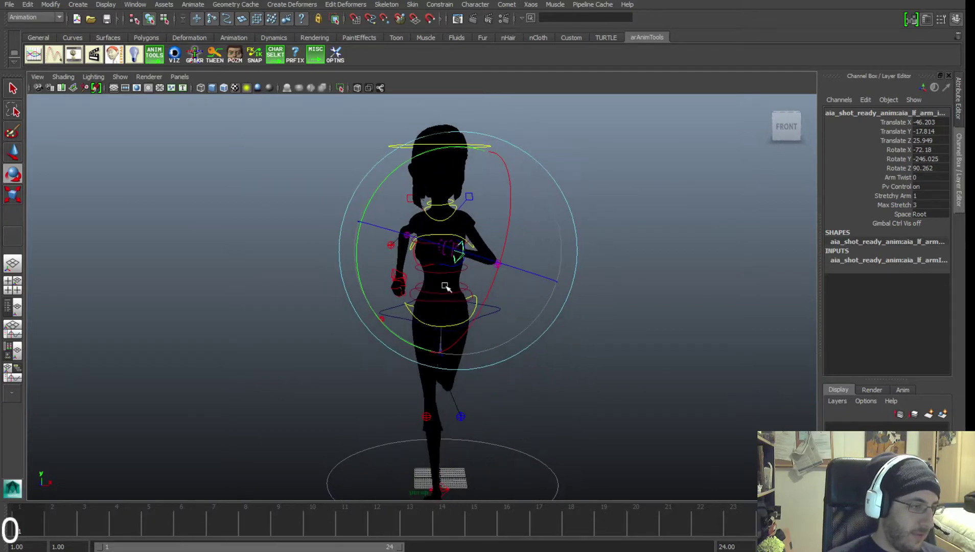
{"action": "left_click_drag", "start_coordinate": [445, 287], "coordinate": [391, 184], "text": "alt"}
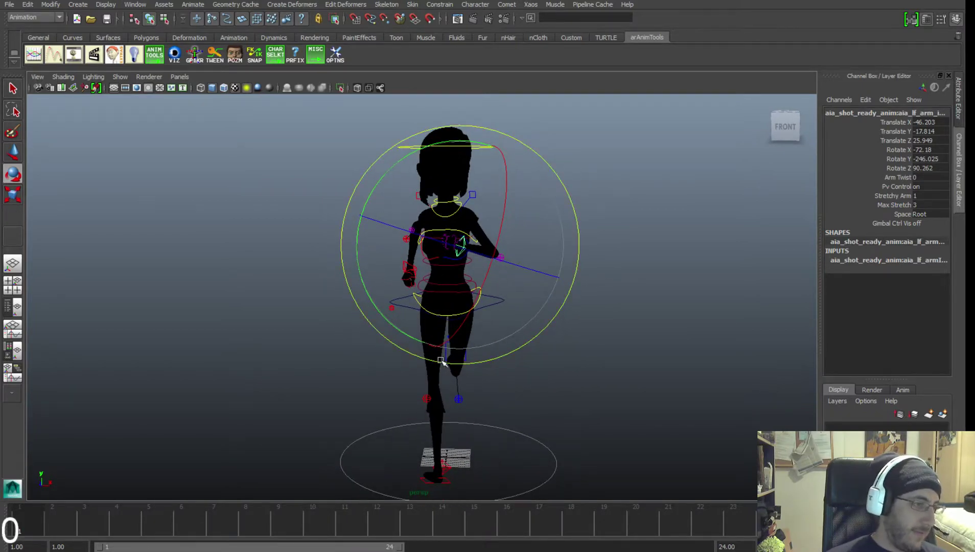
{"action": "left_click_drag", "start_coordinate": [441, 361], "coordinate": [401, 363], "text": "alt"}
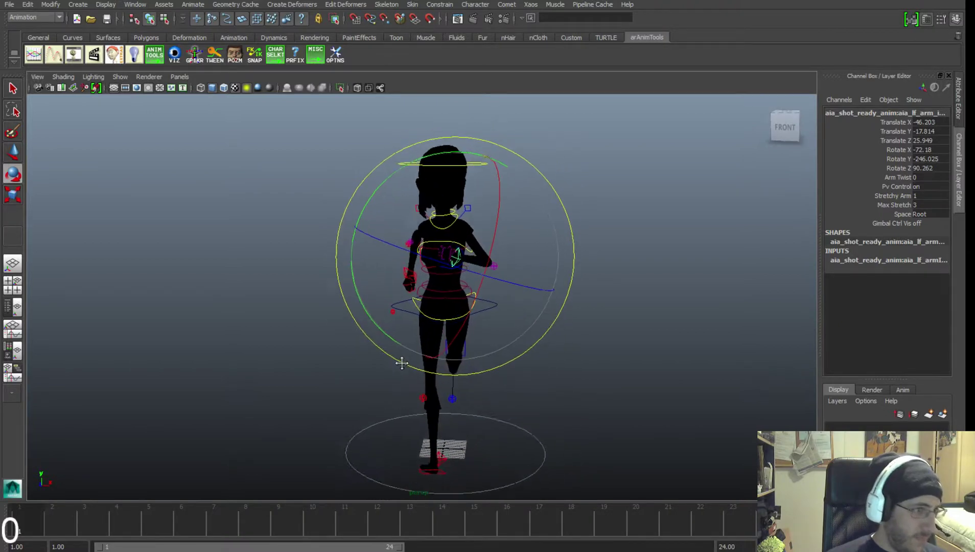
{"action": "middle_click_drag", "start_coordinate": [402, 363], "coordinate": [413, 349], "text": "alt"}
{"action": "right_click_drag", "start_coordinate": [413, 350], "coordinate": [434, 338], "text": "alt"}
{"action": "middle_click_drag", "start_coordinate": [433, 337], "coordinate": [431, 363], "text": "alt"}
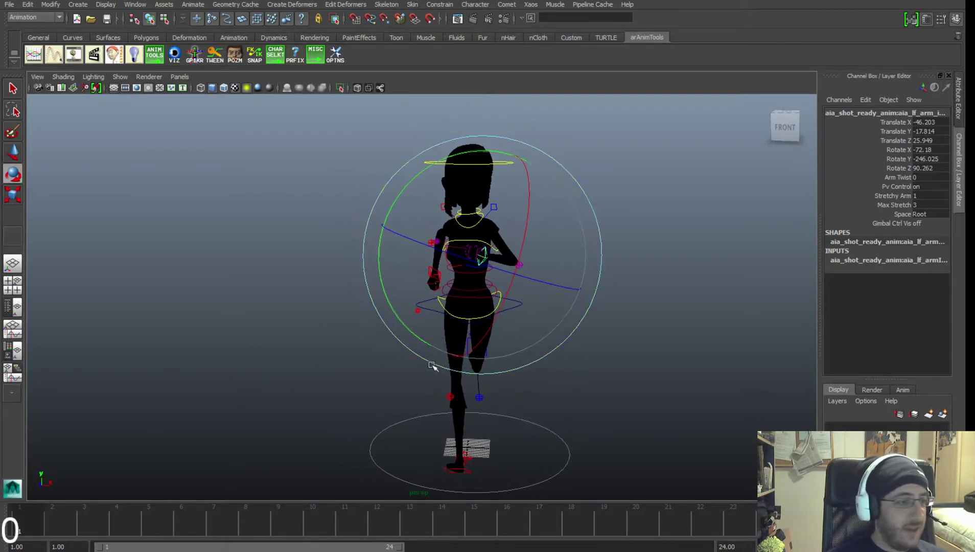
Try to reposition the left knee control, and undo the move.
{"action": "left_click_drag", "start_coordinate": [432, 362], "coordinate": [487, 402], "text": "alt"}
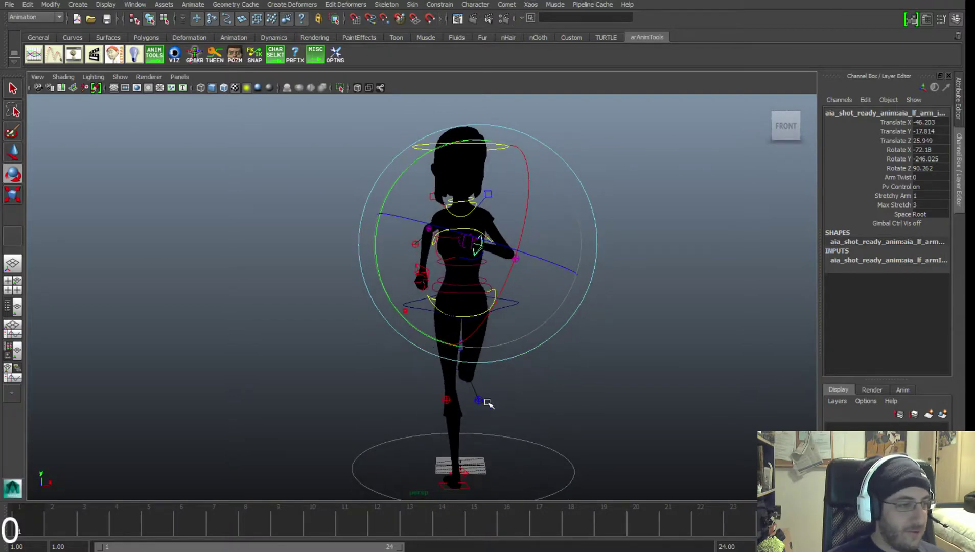
{"action": "left_click", "coordinate": [487, 403]}
{"action": "left_click", "coordinate": [478, 400]}
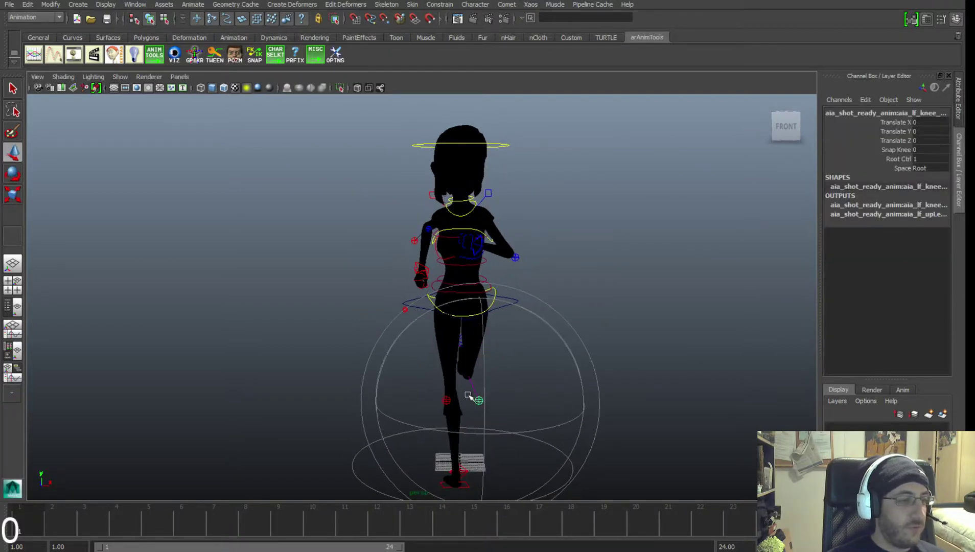
{"action": "key", "text": "w"}
{"action": "mouse_move", "coordinate": [503, 404]}
{"action": "left_mouse_down"}
{"action": "mouse_move", "coordinate": [517, 404]}
{"action": "mouse_move", "coordinate": [490, 412]}
{"action": "left_mouse_up"}
{"action": "key", "text": "ctrl+z"}
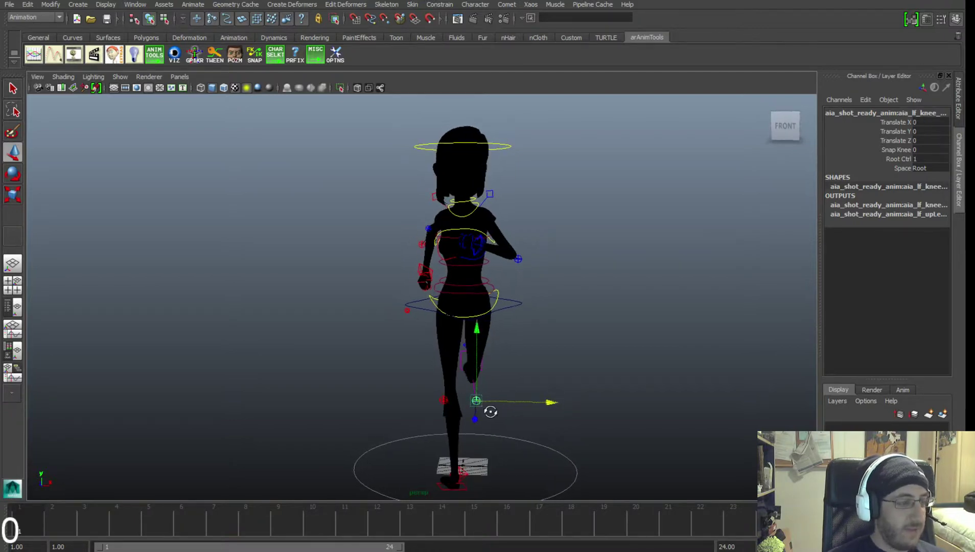
Examine the running pose's silhouette from the front, and restore shaded display in the viewport.
{"action": "middle_click_drag", "start_coordinate": [488, 417], "coordinate": [490, 421], "text": "alt"}
{"action": "left_click_drag", "start_coordinate": [490, 421], "coordinate": [469, 404], "text": "alt"}
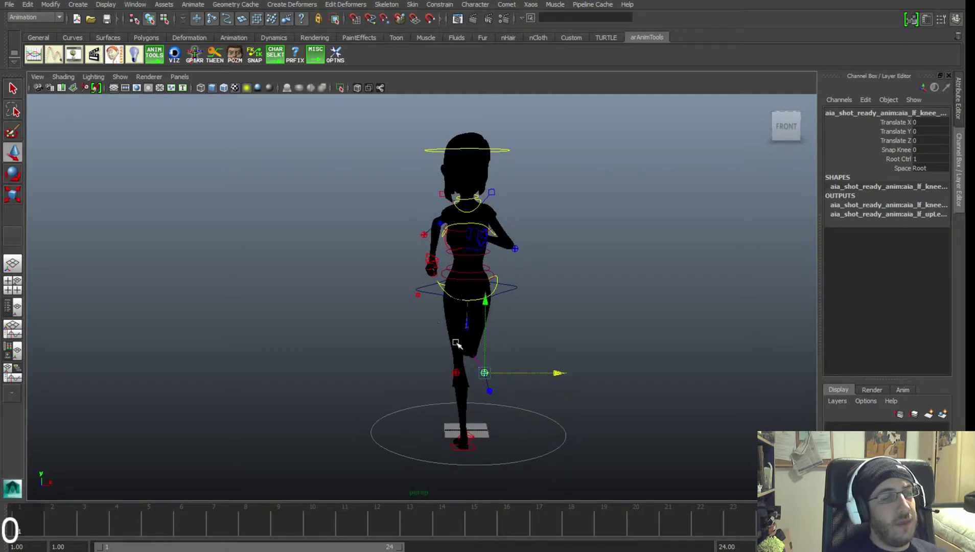
{"action": "left_click_drag", "start_coordinate": [456, 344], "coordinate": [431, 364], "text": "alt"}
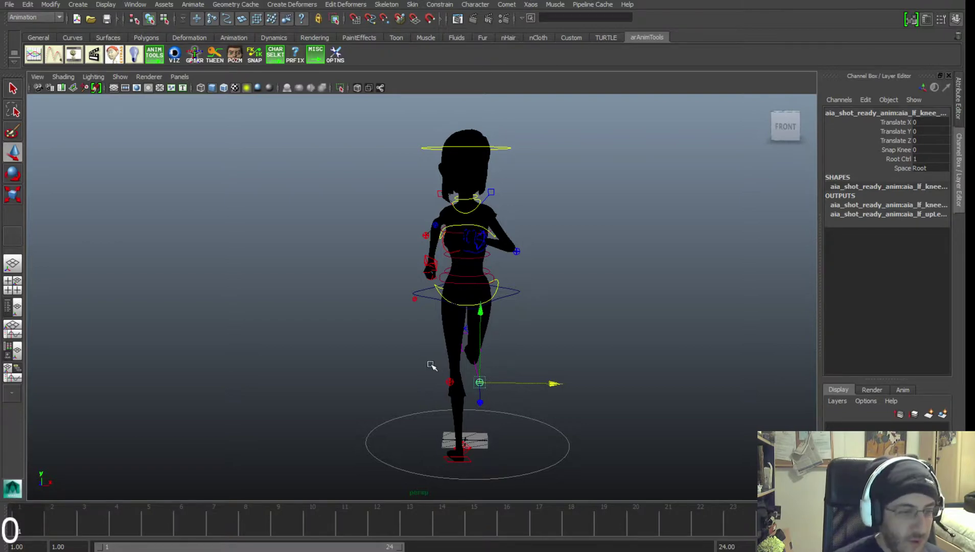
{"action": "middle_click_drag", "start_coordinate": [393, 323], "coordinate": [374, 316], "text": "alt"}
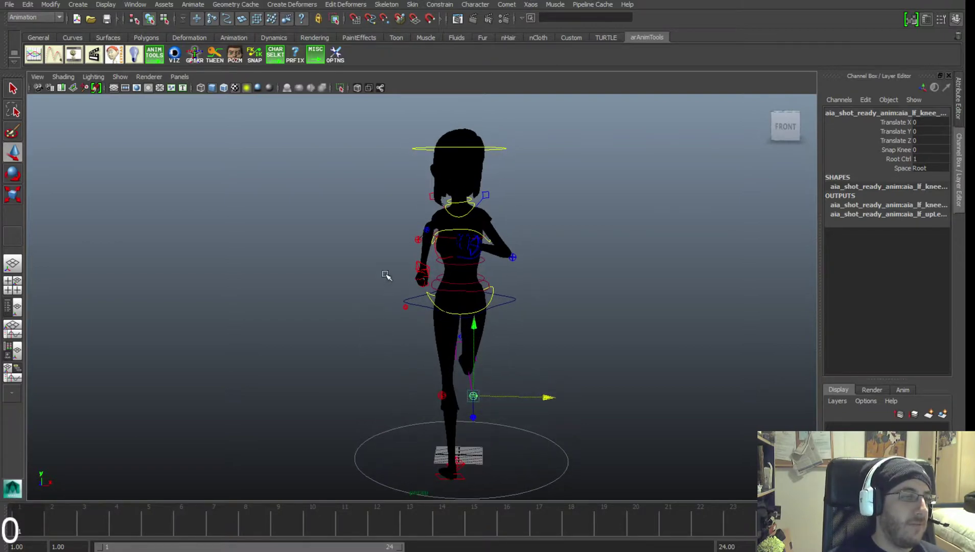
{"action": "mouse_move", "coordinate": [394, 264]}
{"action": "right_mouse_down", "text": "alt"}
{"action": "mouse_move", "coordinate": [381, 246]}
{"action": "mouse_move", "coordinate": [457, 252]}
{"action": "right_mouse_up", "text": "alt"}
{"action": "key", "text": "5"}
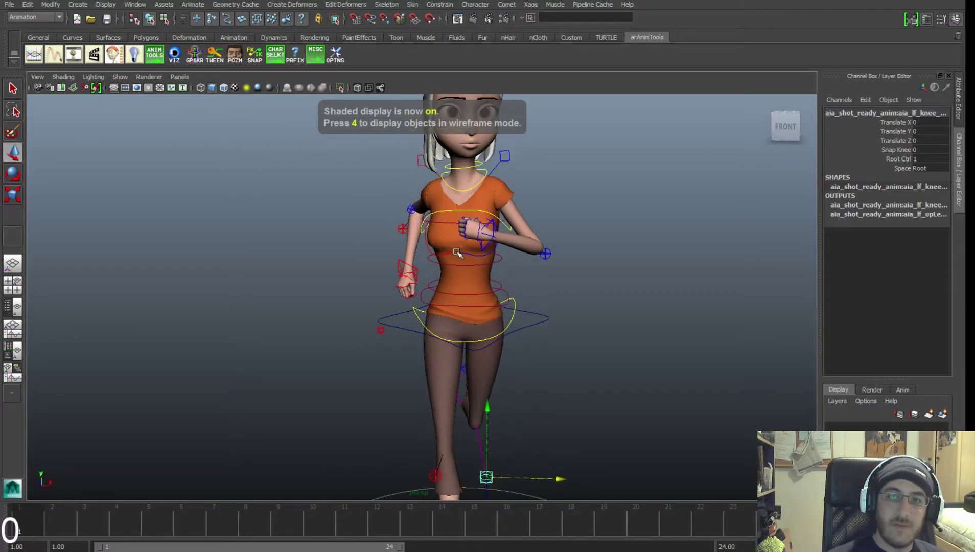
Move the right hand control outward from the body to about Translate X 30.26 and key it.
{"action": "left_click", "coordinate": [406, 268]}
{"action": "left_click_drag", "start_coordinate": [456, 268], "coordinate": [437, 268]}
{"action": "key", "text": "s"}
{"action": "middle_click_drag", "start_coordinate": [438, 239], "coordinate": [444, 274], "text": "alt"}
{"action": "right_click_drag", "start_coordinate": [444, 274], "coordinate": [457, 282], "text": "alt"}
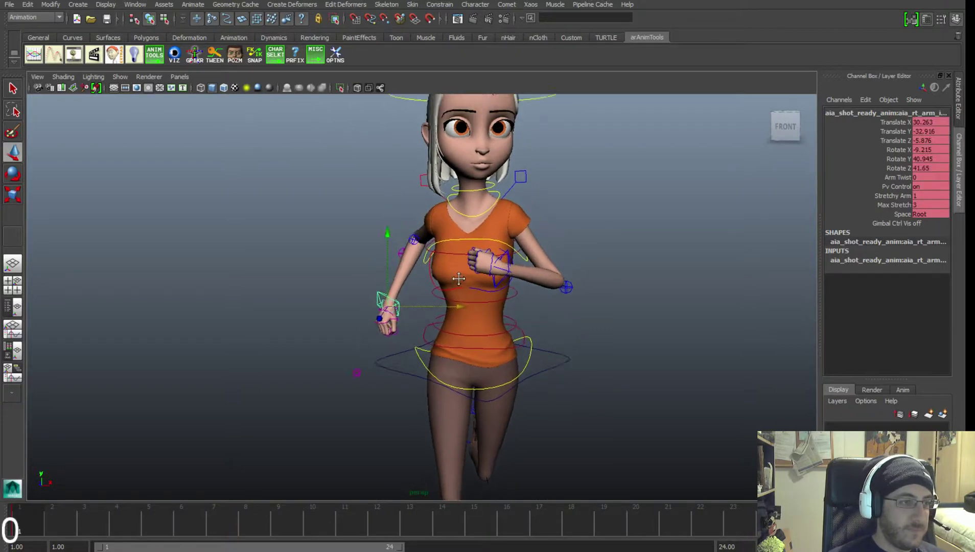
Rotate the right clavicle control to about X -4.2, Y 13.3 and Z 10.5.
{"action": "left_click_drag", "start_coordinate": [457, 282], "coordinate": [450, 254], "text": "alt"}
{"action": "middle_click_drag", "start_coordinate": [446, 254], "coordinate": [450, 265], "text": "alt"}
{"action": "left_click", "coordinate": [388, 267]}
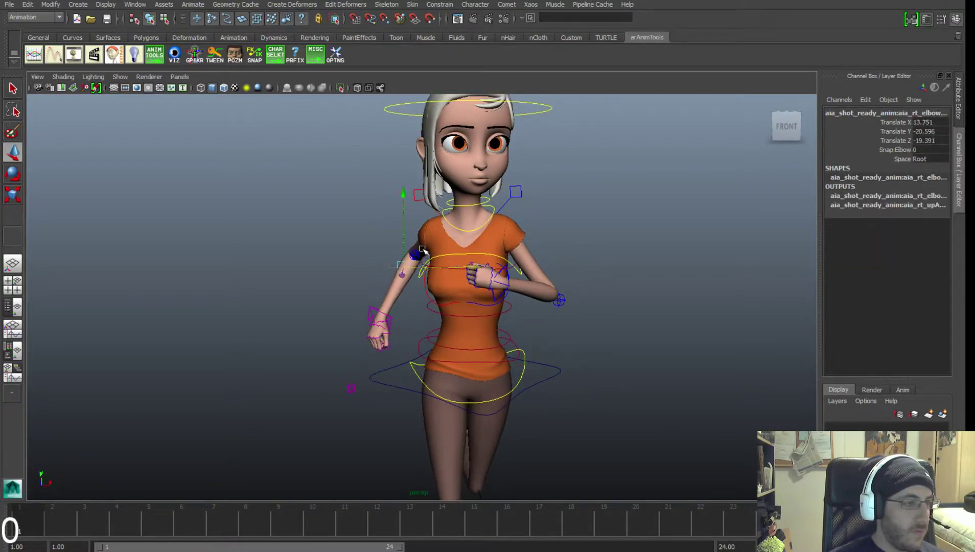
{"action": "left_click", "coordinate": [417, 198]}
{"action": "left_click_drag", "start_coordinate": [417, 198], "coordinate": [480, 236], "text": "alt"}
{"action": "key", "text": "e"}
{"action": "left_click_drag", "start_coordinate": [333, 213], "coordinate": [336, 188]}
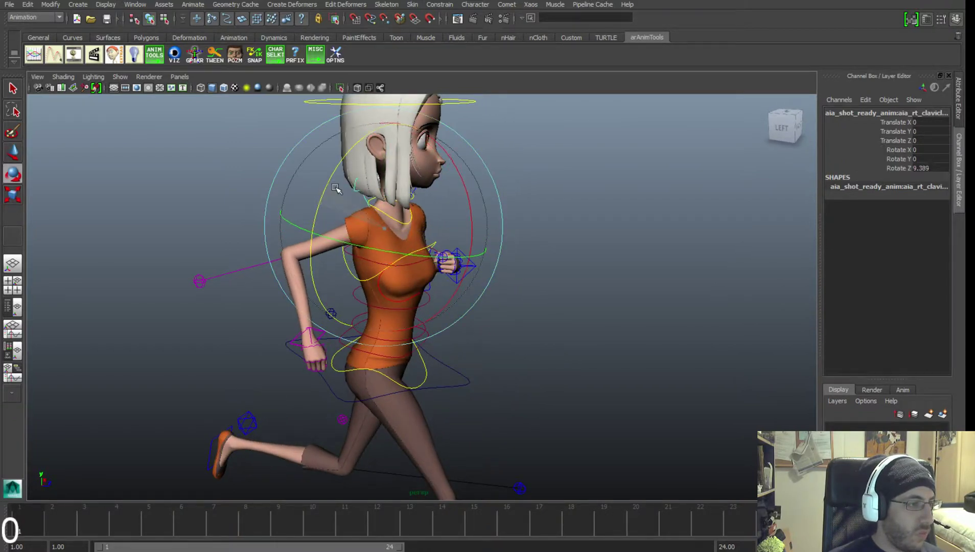
{"action": "left_click_drag", "start_coordinate": [380, 244], "coordinate": [355, 235]}
Adjust the hip tilt by rotating the lower spine control around the character's waist.
{"action": "left_click_drag", "start_coordinate": [483, 245], "coordinate": [430, 238], "text": "alt"}
{"action": "right_click_drag", "start_coordinate": [506, 259], "coordinate": [489, 260], "text": "alt"}
{"action": "middle_click_drag", "start_coordinate": [476, 318], "coordinate": [435, 280], "text": "alt"}
{"action": "right_click_drag", "start_coordinate": [476, 279], "coordinate": [459, 278], "text": "alt"}
{"action": "middle_click_drag", "start_coordinate": [458, 279], "coordinate": [452, 300], "text": "alt"}
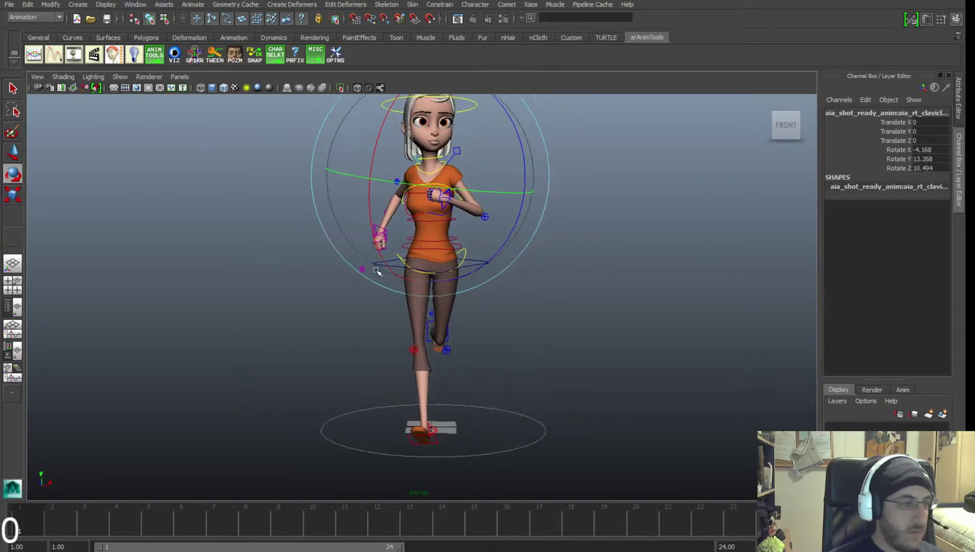
{"action": "right_click_drag", "start_coordinate": [452, 301], "coordinate": [515, 318], "text": "alt"}
{"action": "middle_click_drag", "start_coordinate": [515, 318], "coordinate": [496, 320], "text": "alt"}
{"action": "left_click", "coordinate": [482, 265]}
{"action": "left_click", "coordinate": [474, 243]}
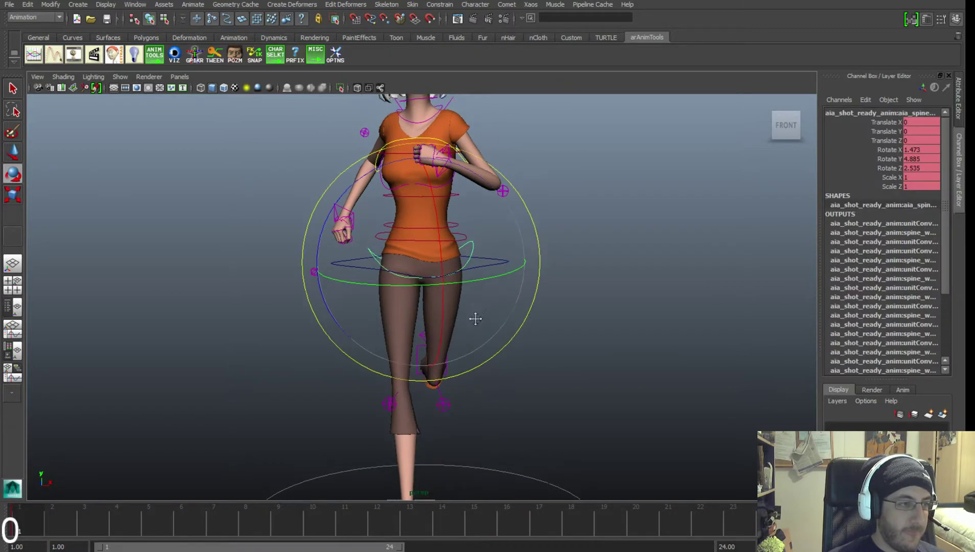
{"action": "scroll", "coordinate": [461, 307], "scroll_direction": "down", "scroll_amount": 4}
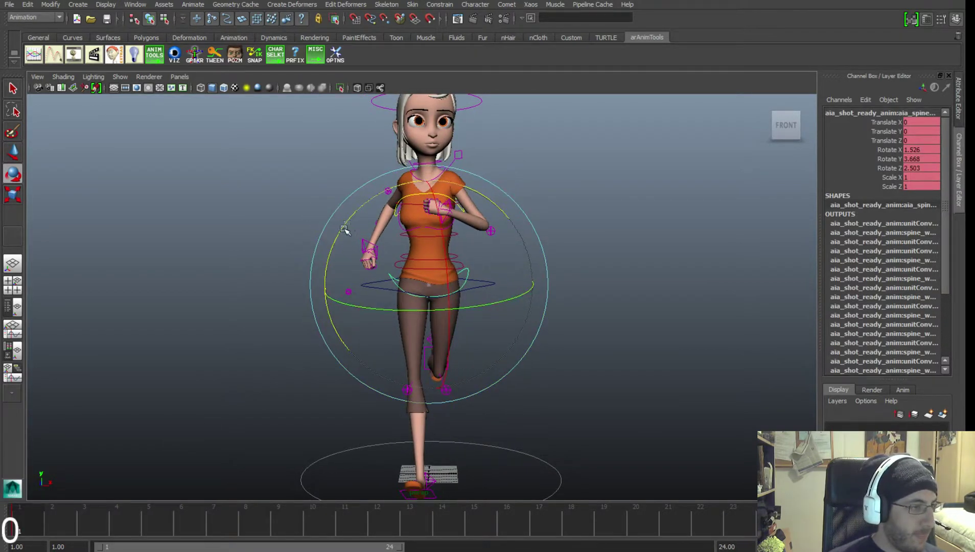
{"action": "left_click_drag", "start_coordinate": [514, 254], "coordinate": [459, 299], "text": "alt"}
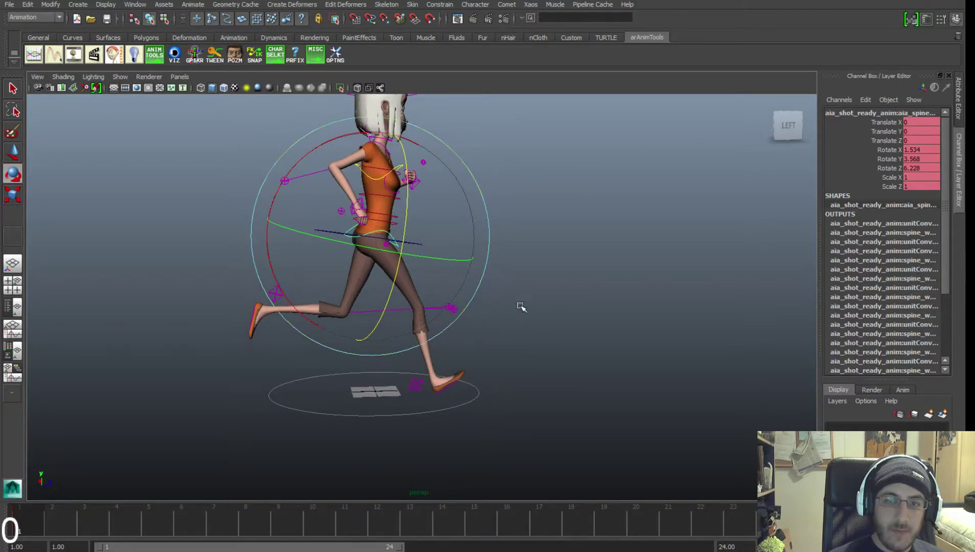
Move the right hand control forward along the hip to about Translate X 29.57 and Z 0.51.
{"action": "middle_click_drag", "start_coordinate": [521, 306], "coordinate": [529, 327], "text": "alt"}
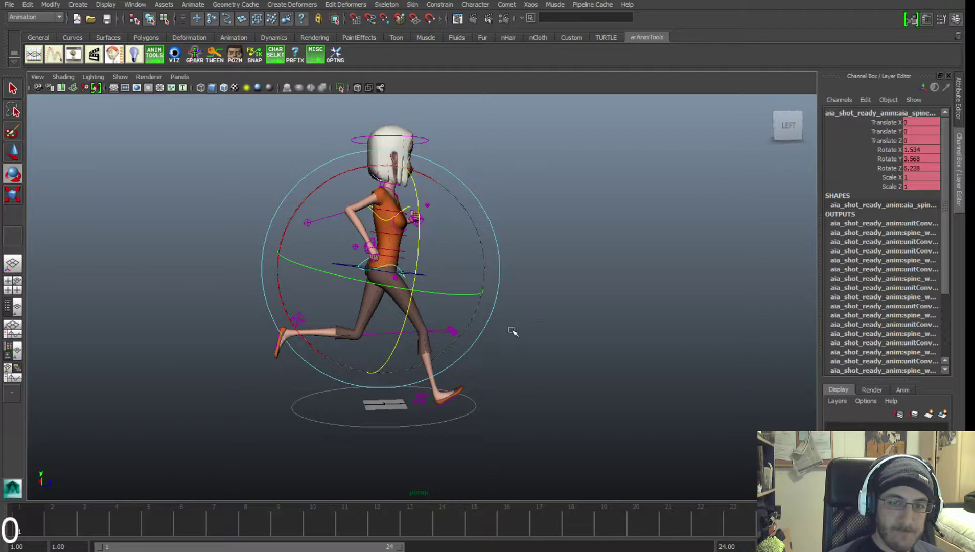
{"action": "left_click_drag", "start_coordinate": [512, 331], "coordinate": [512, 330], "text": "alt"}
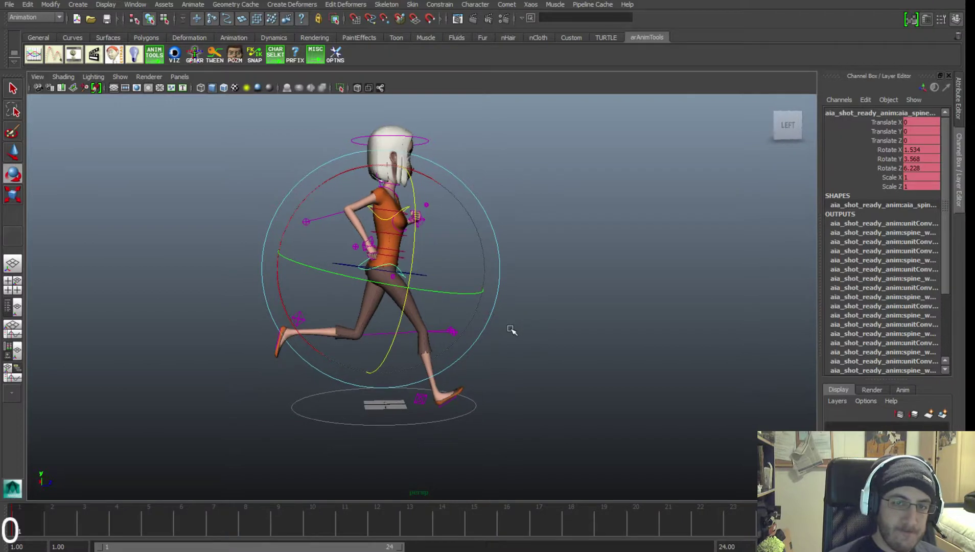
{"action": "middle_click_drag", "start_coordinate": [494, 302], "coordinate": [499, 326], "text": "alt"}
{"action": "left_click_drag", "start_coordinate": [499, 326], "coordinate": [501, 326], "text": "alt"}
{"action": "left_click", "coordinate": [532, 293]}
{"action": "scroll", "coordinate": [532, 294], "scroll_direction": "up", "scroll_amount": 3}
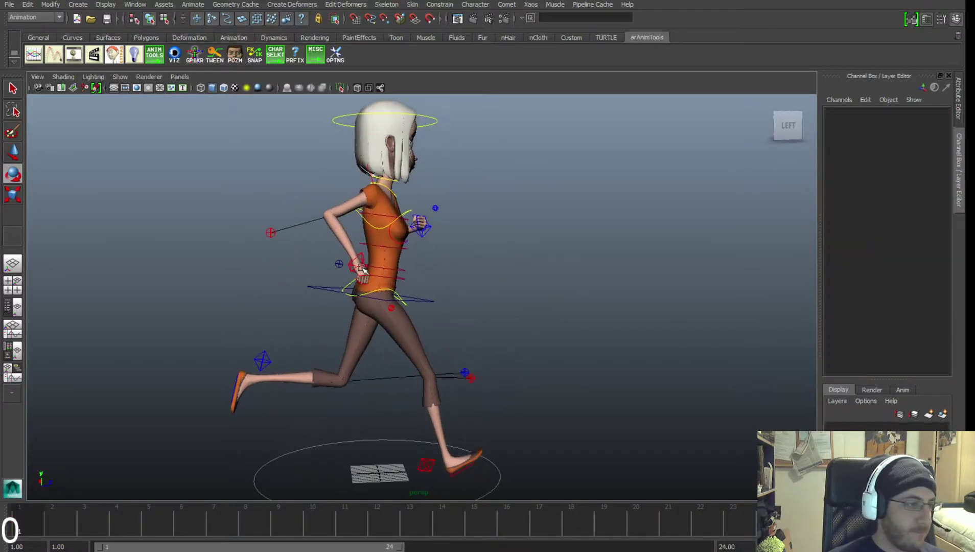
{"action": "left_click", "coordinate": [358, 265]}
{"action": "key", "text": "w"}
{"action": "left_click_drag", "start_coordinate": [394, 263], "coordinate": [413, 264]}
Rotate the right hand control to about X -26.6, Y 30 and Z 35.9.
{"action": "key", "text": "e"}
{"action": "left_click_drag", "start_coordinate": [333, 250], "coordinate": [320, 270]}
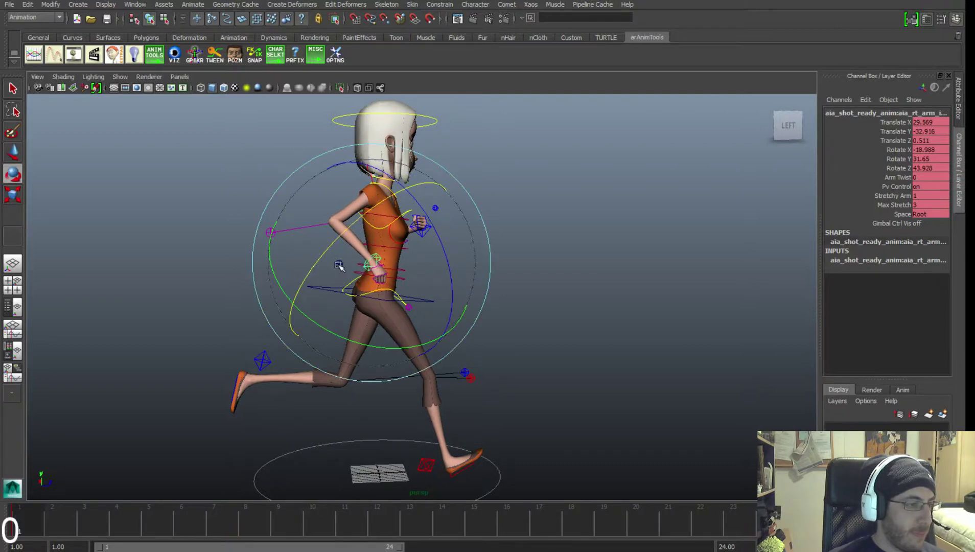
{"action": "right_click_drag", "start_coordinate": [320, 270], "coordinate": [339, 262], "text": "alt"}
{"action": "middle_click_drag", "start_coordinate": [339, 263], "coordinate": [432, 320], "text": "alt"}
{"action": "right_click_drag", "start_coordinate": [432, 320], "coordinate": [483, 325], "text": "alt"}
{"action": "left_click_drag", "start_coordinate": [483, 325], "coordinate": [392, 278]}
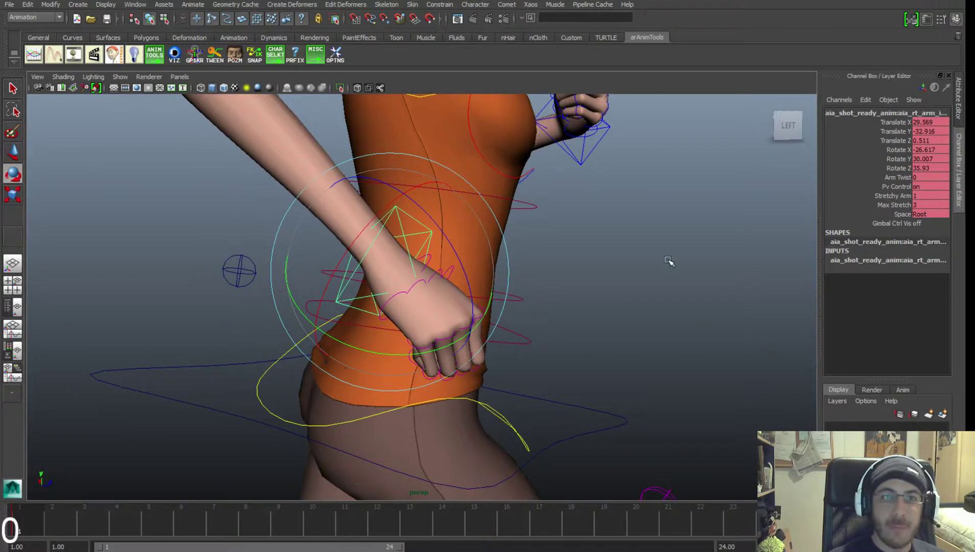
Rotate the right clavicle control further to about X -4.2, Y 19.3 and Z 10.2, and deselect it.
{"action": "right_click_drag", "start_coordinate": [636, 293], "coordinate": [606, 262], "text": "alt"}
{"action": "middle_click_drag", "start_coordinate": [605, 261], "coordinate": [616, 365], "text": "alt"}
{"action": "right_click_drag", "start_coordinate": [615, 366], "coordinate": [562, 325], "text": "alt"}
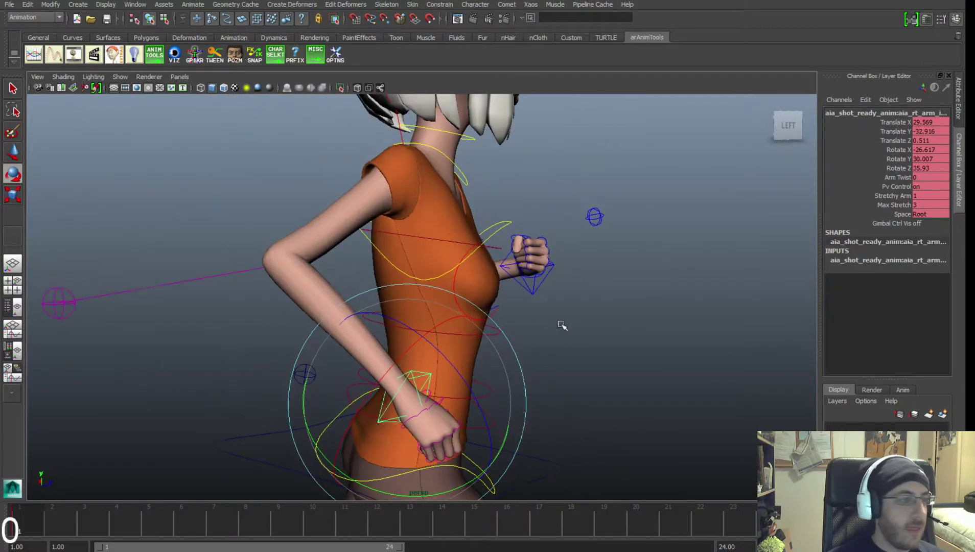
{"action": "left_click", "coordinate": [402, 148]}
{"action": "left_click", "coordinate": [403, 131]}
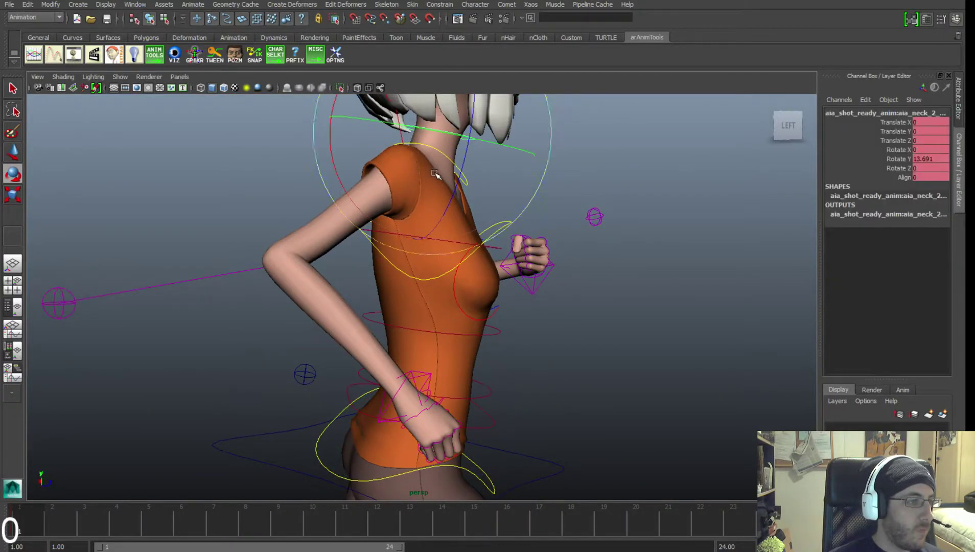
{"action": "left_click", "coordinate": [634, 201]}
{"action": "right_click_drag", "start_coordinate": [634, 201], "coordinate": [578, 200], "text": "alt"}
{"action": "middle_click_drag", "start_coordinate": [577, 199], "coordinate": [576, 256], "text": "alt"}
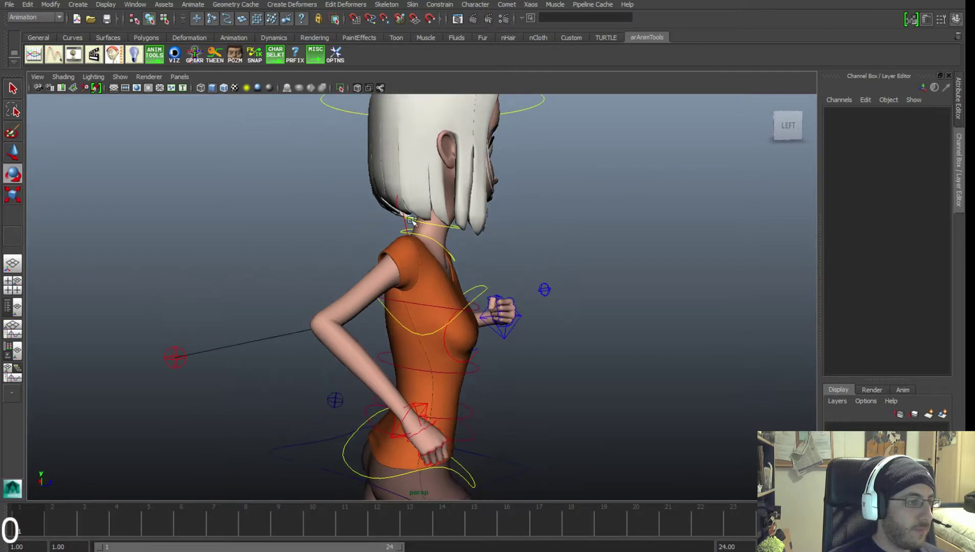
{"action": "left_click", "coordinate": [397, 216]}
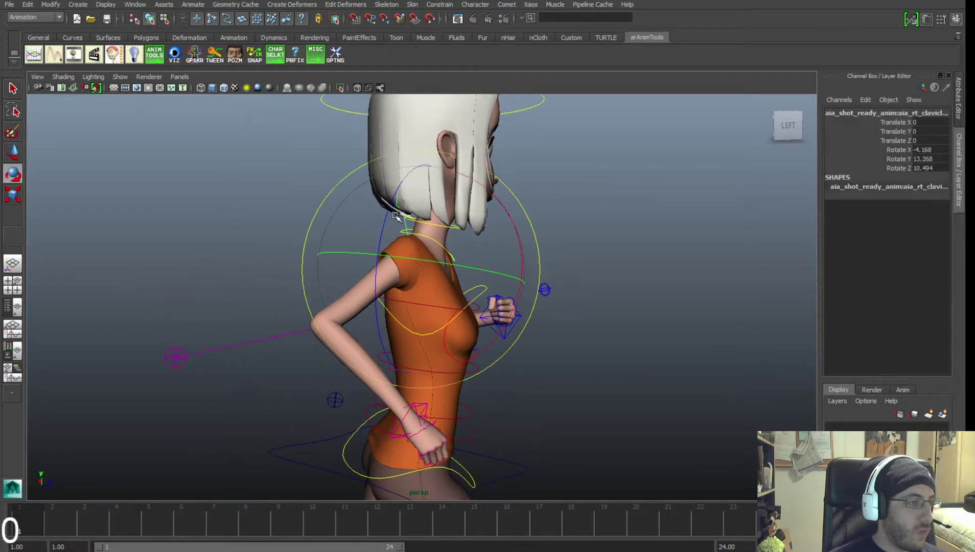
{"action": "left_click_drag", "start_coordinate": [408, 234], "coordinate": [402, 248]}
{"action": "scroll", "coordinate": [583, 284], "scroll_direction": "down", "scroll_amount": 3}
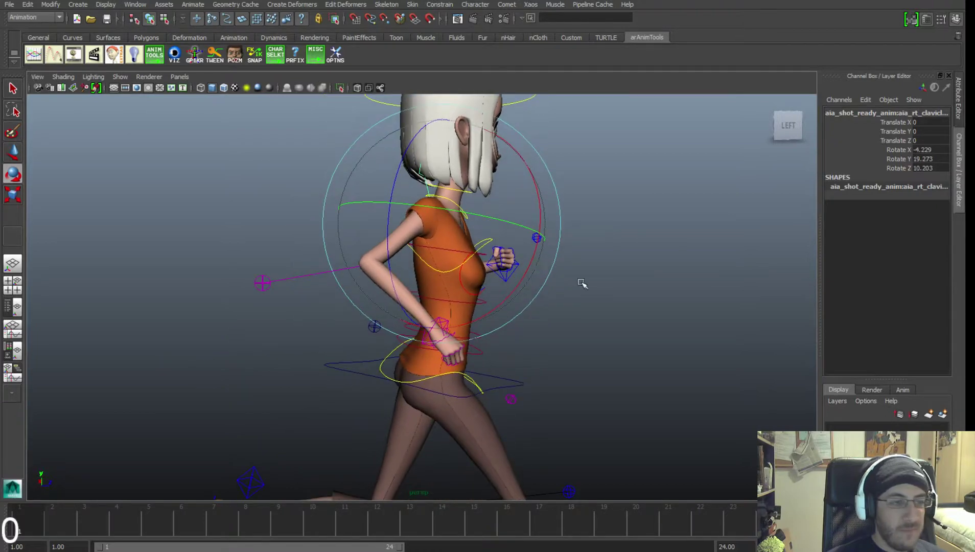
{"action": "left_click", "coordinate": [604, 288]}
Tilt the character's head upward by setting the head control's Rotate X to -6.84.
{"action": "right_click_drag", "start_coordinate": [604, 288], "coordinate": [513, 269], "text": "alt"}
{"action": "middle_click_drag", "start_coordinate": [512, 269], "coordinate": [510, 288], "text": "alt"}
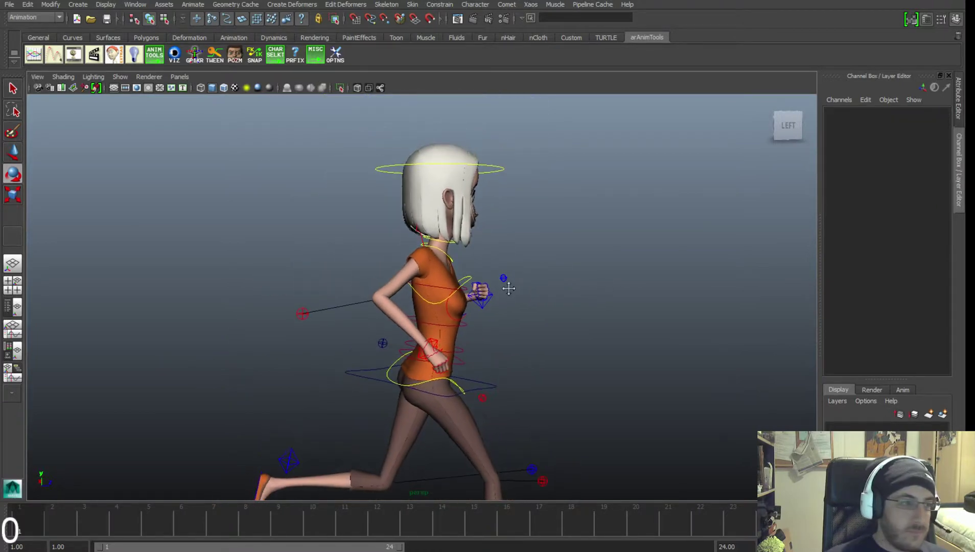
{"action": "right_click_drag", "start_coordinate": [510, 288], "coordinate": [510, 199], "text": "alt"}
{"action": "left_click", "coordinate": [507, 144]}
{"action": "left_click_drag", "start_coordinate": [527, 170], "coordinate": [451, 188], "text": "alt"}
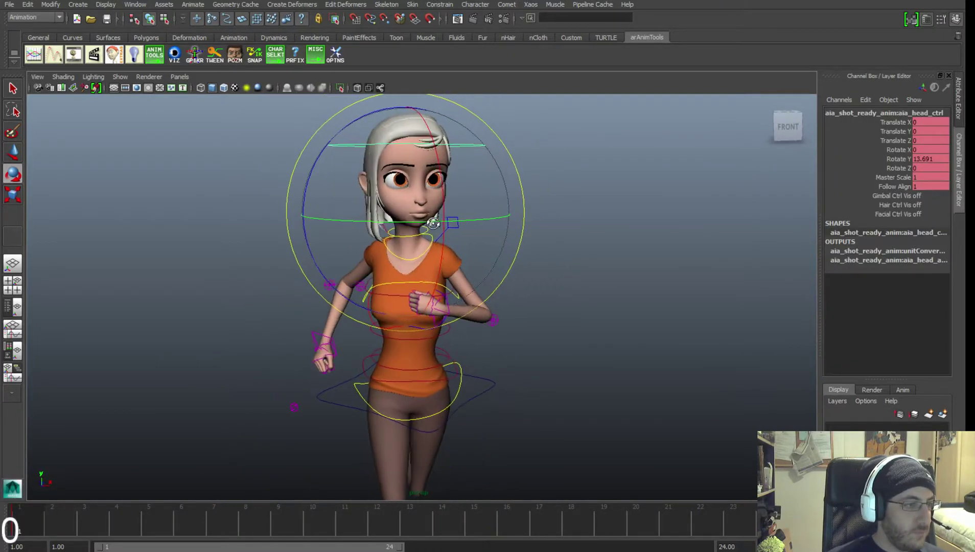
{"action": "right_click_drag", "start_coordinate": [451, 199], "coordinate": [469, 247], "text": "alt"}
{"action": "middle_click_drag", "start_coordinate": [469, 247], "coordinate": [481, 244], "text": "alt"}
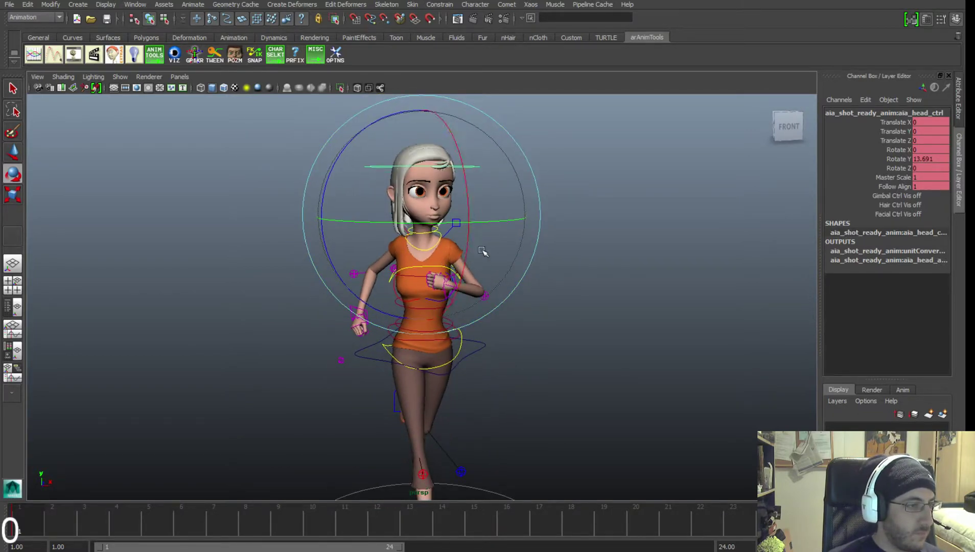
{"action": "key", "text": "e"}
{"action": "left_click_drag", "start_coordinate": [498, 242], "coordinate": [454, 238]}
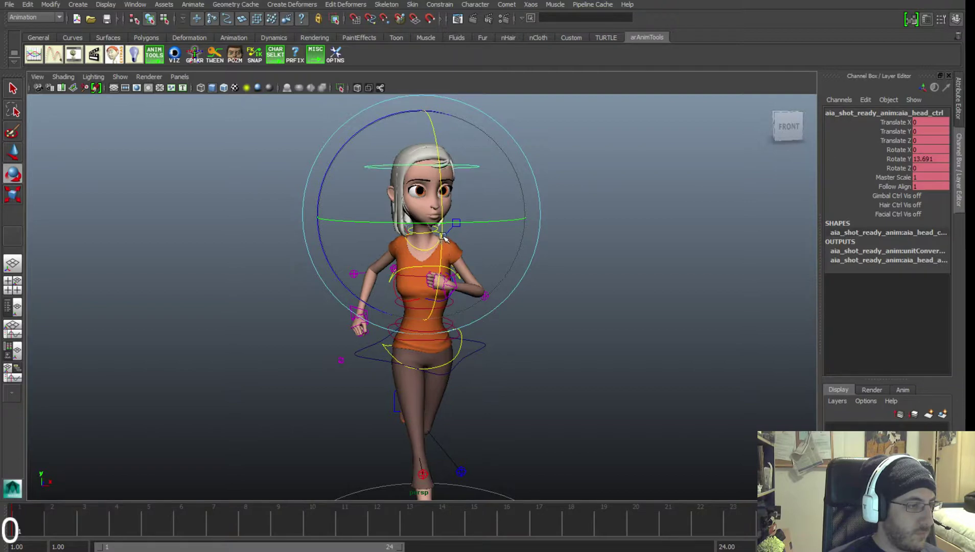
{"action": "scroll", "coordinate": [475, 229], "scroll_direction": "up", "scroll_amount": 3}
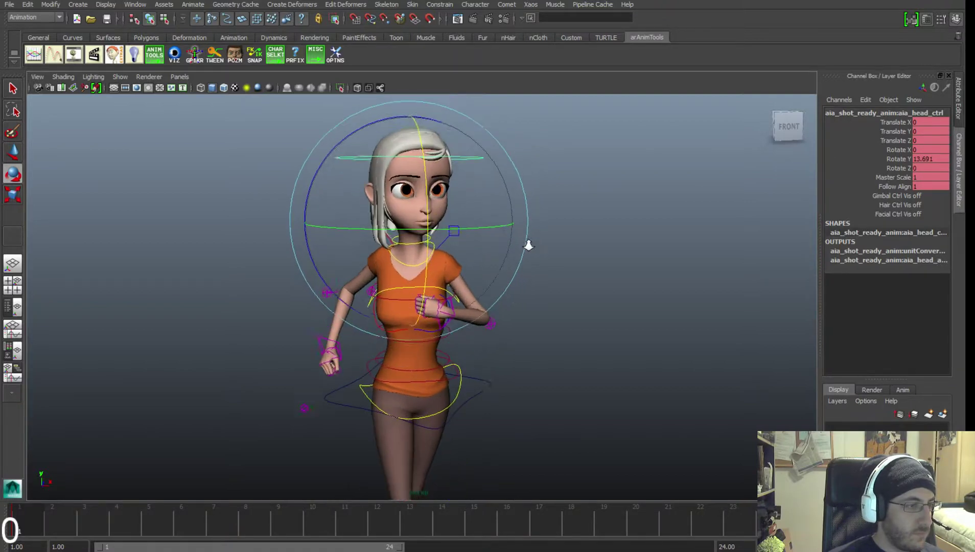
{"action": "left_click", "coordinate": [896, 149]}
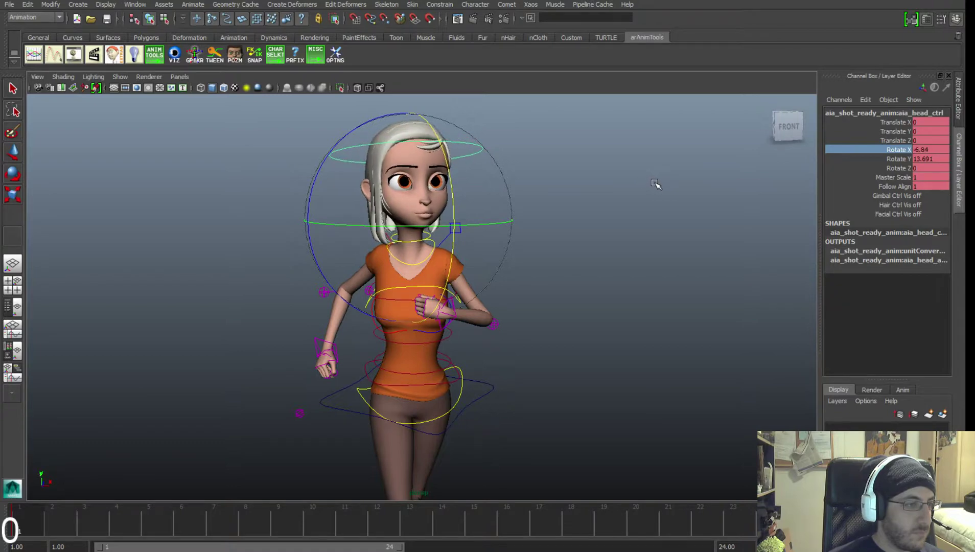
Rotate the upper neck control to about X 0.37, Y 12.55 and Z 0.36, and deselect it.
{"action": "scroll", "coordinate": [516, 225], "scroll_direction": "up", "scroll_amount": 1}
{"action": "key", "text": "w"}
{"action": "left_click", "coordinate": [434, 225]}
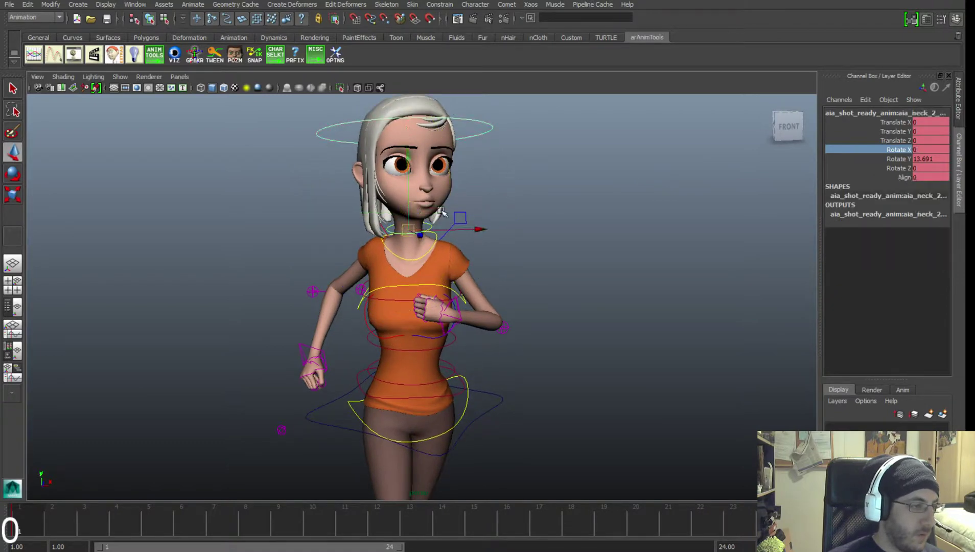
{"action": "key", "text": "e"}
{"action": "scroll", "coordinate": [566, 244], "scroll_direction": "down", "scroll_amount": 3}
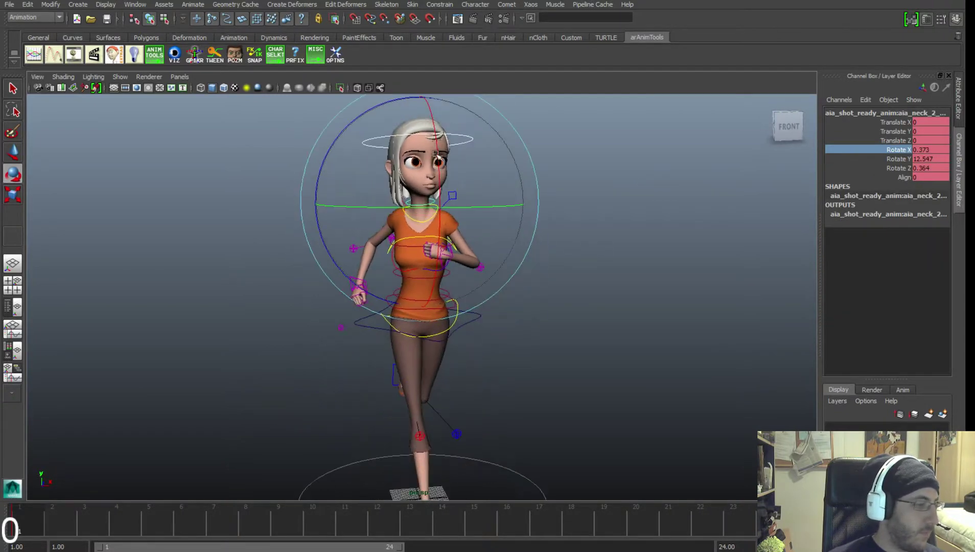
{"action": "left_click", "coordinate": [658, 245]}
Set a key on the right foot control on frame 1, and deselect it.
{"action": "scroll", "coordinate": [518, 235], "scroll_direction": "down", "scroll_amount": 2}
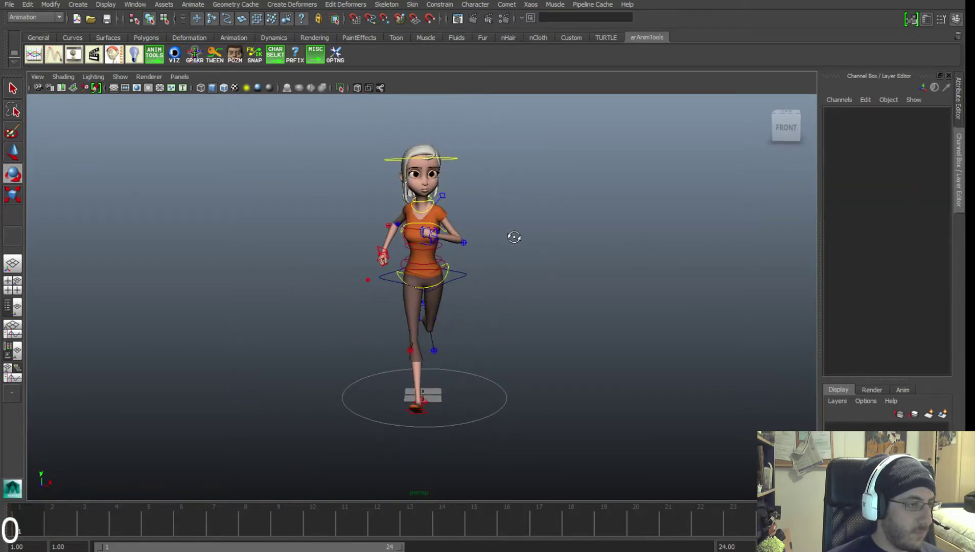
{"action": "scroll", "coordinate": [516, 277], "scroll_direction": "up", "scroll_amount": 2}
{"action": "left_click", "coordinate": [461, 278]}
{"action": "middle_click_drag", "start_coordinate": [446, 305], "coordinate": [425, 267], "text": "alt"}
{"action": "right_click_drag", "start_coordinate": [425, 266], "coordinate": [551, 337], "text": "alt"}
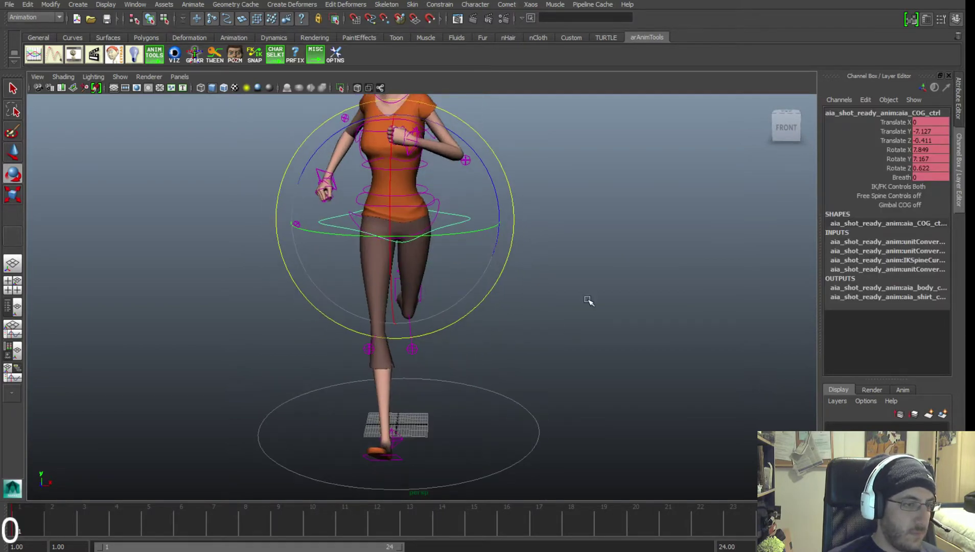
{"action": "left_click", "coordinate": [589, 301]}
{"action": "left_click", "coordinate": [402, 440]}
{"action": "left_click_drag", "start_coordinate": [423, 436], "coordinate": [464, 398], "text": "alt"}
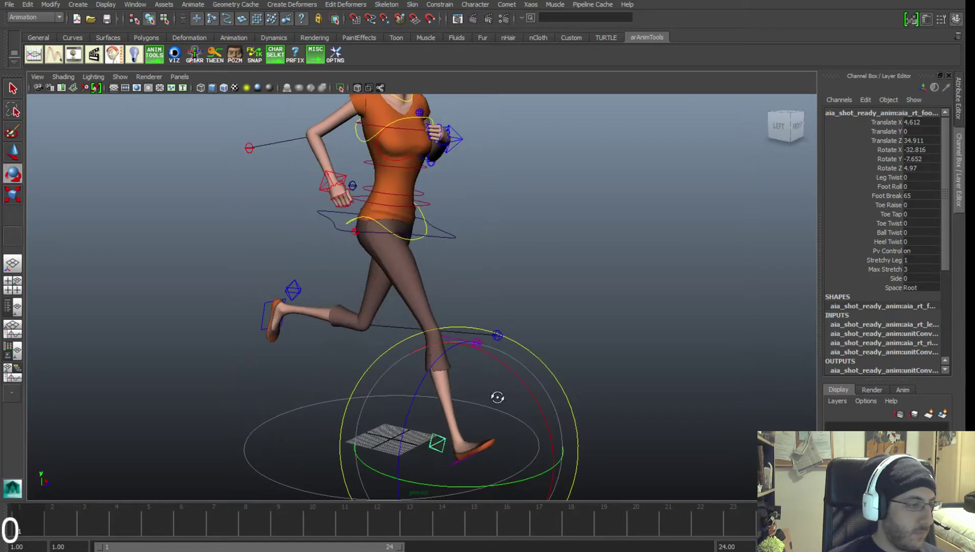
{"action": "key", "text": "s"}
{"action": "left_click", "coordinate": [609, 292]}
Examine the legs from the side and front, checking the left foot and right knee controls.
{"action": "left_click", "coordinate": [274, 301]}
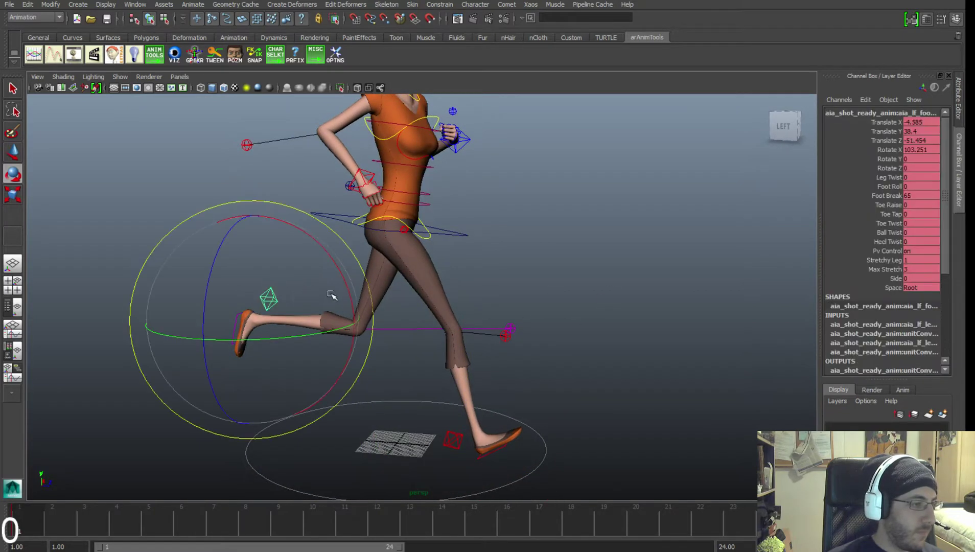
{"action": "left_click_drag", "start_coordinate": [480, 350], "coordinate": [515, 338], "text": "alt"}
{"action": "right_click_drag", "start_coordinate": [597, 338], "coordinate": [520, 330], "text": "alt"}
{"action": "middle_click_drag", "start_coordinate": [520, 330], "coordinate": [523, 364], "text": "alt"}
{"action": "left_click", "coordinate": [438, 343]}
{"action": "left_click_drag", "start_coordinate": [436, 342], "coordinate": [418, 356], "text": "alt"}
{"action": "left_click", "coordinate": [511, 357]}
{"action": "left_click_drag", "start_coordinate": [510, 356], "coordinate": [401, 364], "text": "alt"}
{"action": "key", "text": "w"}
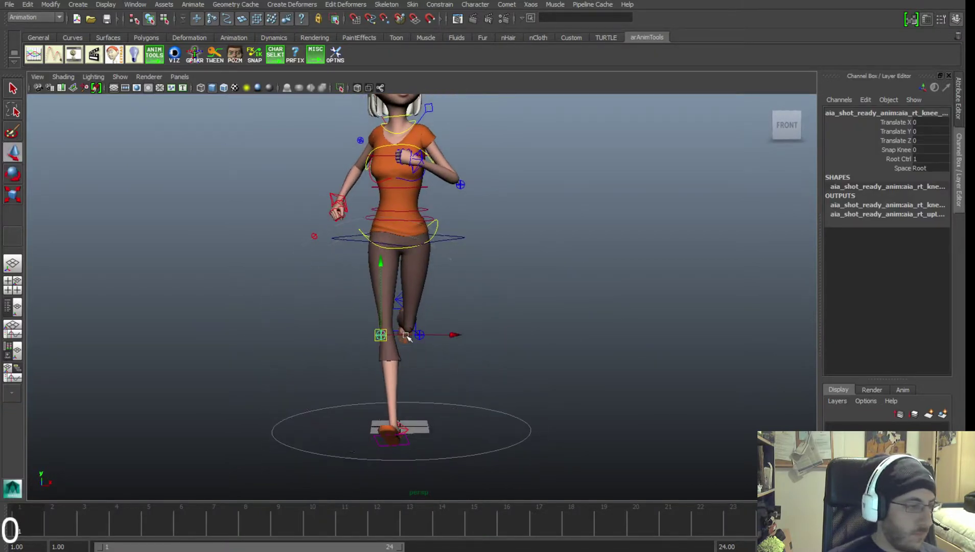
Nudge the left knee control slightly inward toward the body's centre line, key it, and deselect it.
{"action": "left_click", "coordinate": [491, 351]}
{"action": "left_click", "coordinate": [420, 336]}
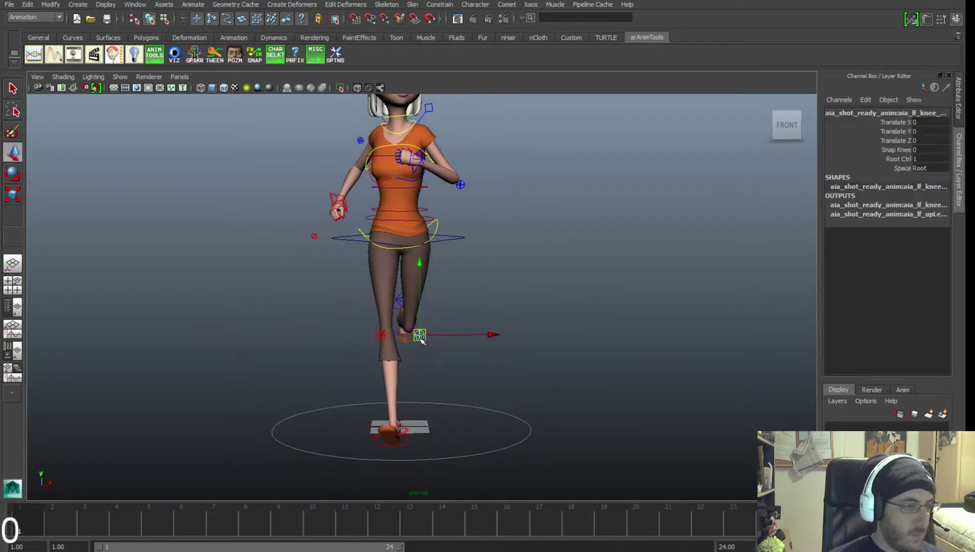
{"action": "scroll", "coordinate": [434, 348], "scroll_direction": "up", "scroll_amount": 2}
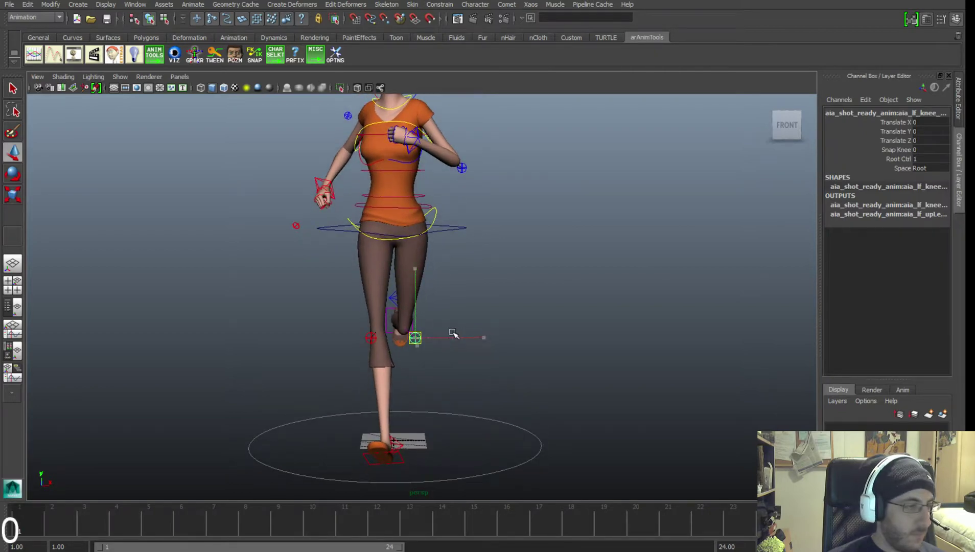
{"action": "left_click_drag", "start_coordinate": [453, 333], "coordinate": [451, 334]}
{"action": "key", "text": "s"}
{"action": "left_click", "coordinate": [467, 377]}
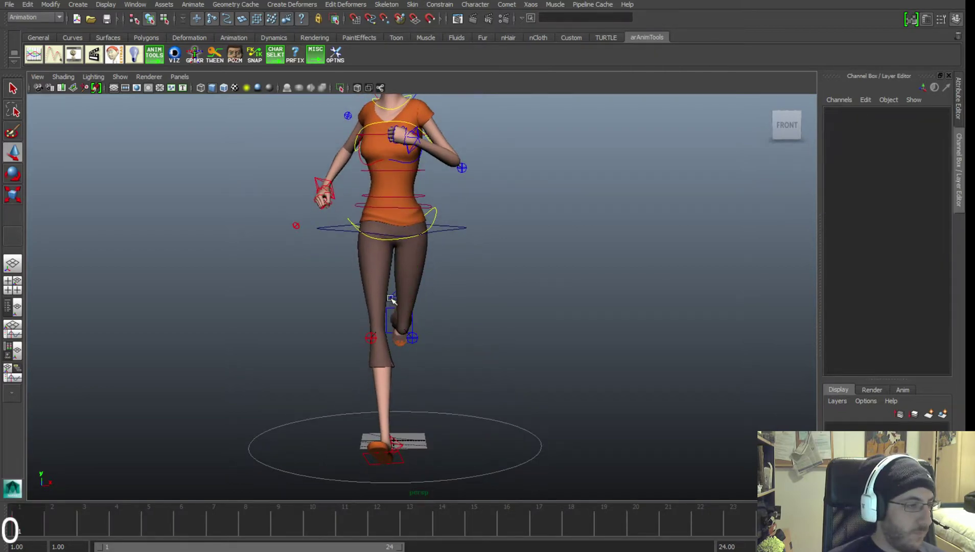
Move the left foot control sideways to Translate X -7.15.
{"action": "left_click", "coordinate": [393, 299]}
{"action": "left_click_drag", "start_coordinate": [404, 314], "coordinate": [498, 326], "text": "alt"}
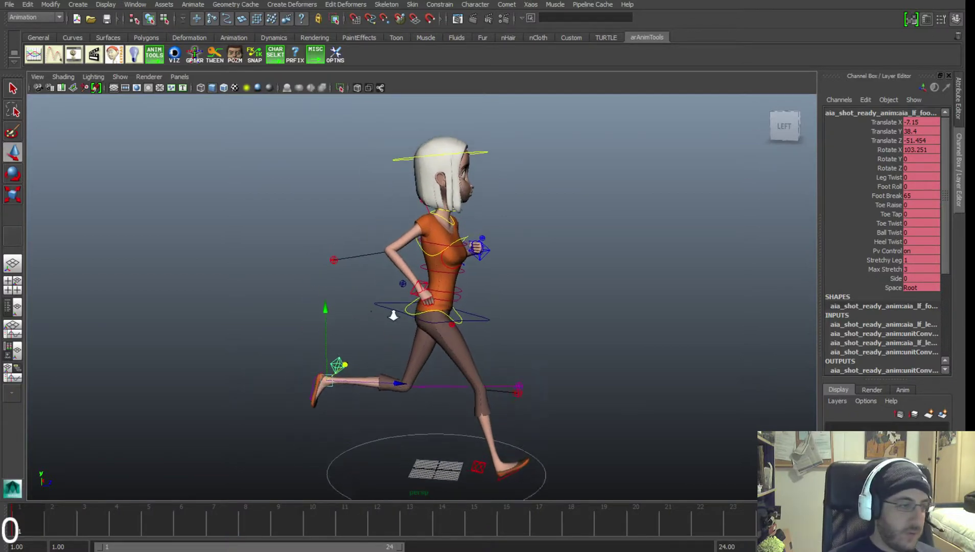
{"action": "right_click_drag", "start_coordinate": [388, 328], "coordinate": [447, 337], "text": "alt"}
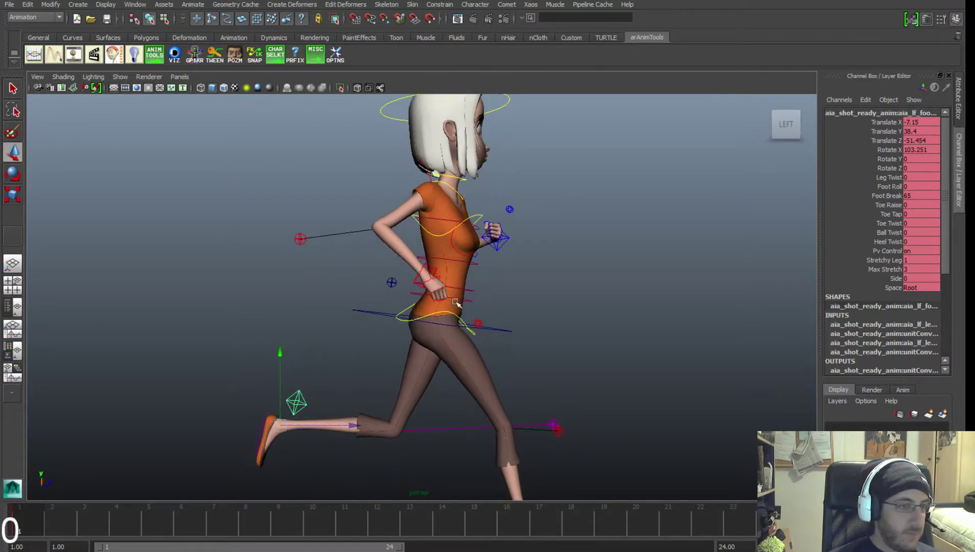
{"action": "middle_click_drag", "start_coordinate": [463, 308], "coordinate": [465, 293], "text": "alt"}
{"action": "right_click_drag", "start_coordinate": [465, 293], "coordinate": [412, 311], "text": "alt"}
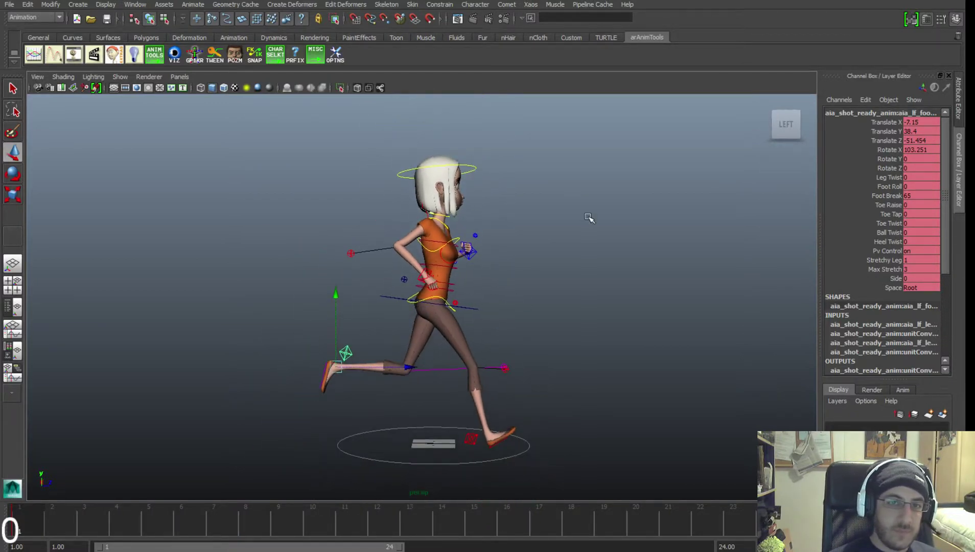
Examine the running pose from the character's other side and from behind.
{"action": "left_click_drag", "start_coordinate": [571, 258], "coordinate": [347, 266], "text": "alt"}
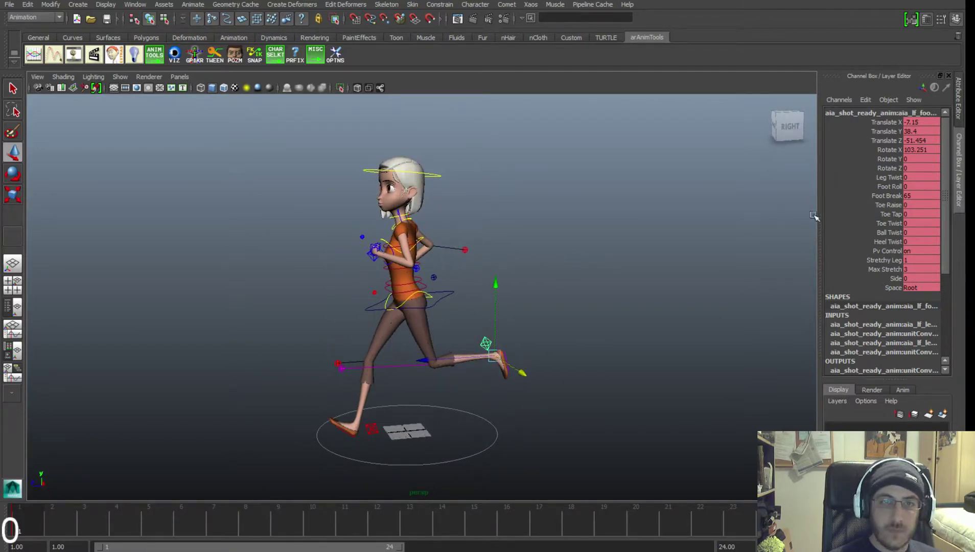
{"action": "scroll", "coordinate": [530, 273], "scroll_direction": "up", "scroll_amount": 1}
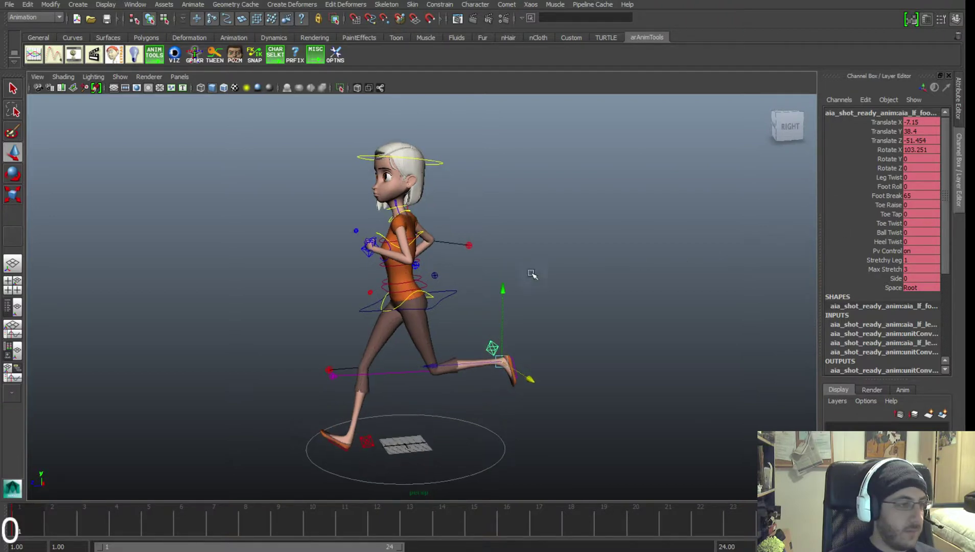
{"action": "left_click_drag", "start_coordinate": [530, 273], "coordinate": [523, 272], "text": "alt"}
{"action": "scroll", "coordinate": [551, 264], "scroll_direction": "up", "scroll_amount": 2}
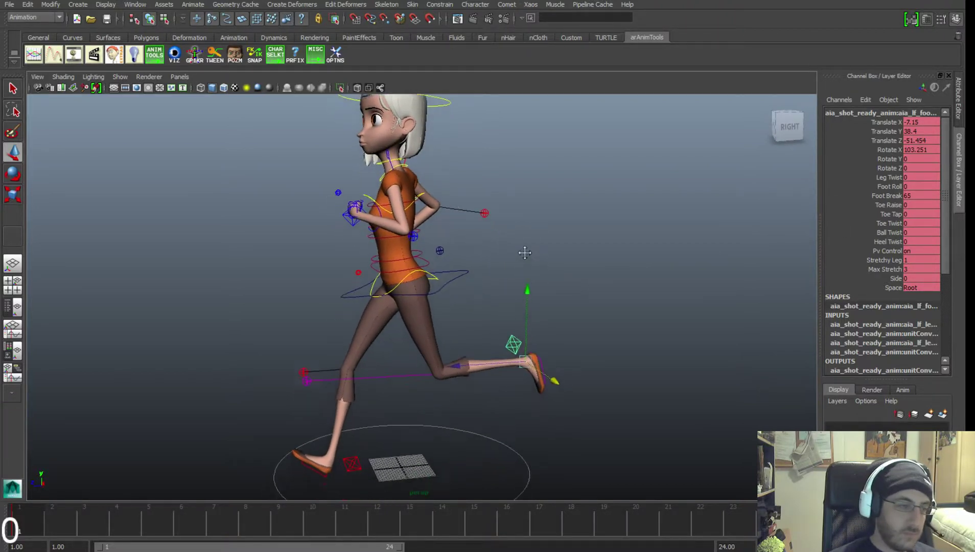
{"action": "left_click_drag", "start_coordinate": [525, 252], "coordinate": [484, 255], "text": "alt"}
{"action": "mouse_move", "coordinate": [484, 256]}
{"action": "right_mouse_down", "text": "alt"}
{"action": "mouse_move", "coordinate": [481, 241]}
{"action": "mouse_move", "coordinate": [468, 250]}
{"action": "right_mouse_up", "text": "alt"}
{"action": "mouse_move", "coordinate": [468, 251]}
{"action": "left_mouse_down", "text": "alt"}
{"action": "mouse_move", "coordinate": [475, 259]}
{"action": "mouse_move", "coordinate": [465, 261]}
{"action": "left_mouse_up", "text": "alt"}
{"action": "middle_click_drag", "start_coordinate": [466, 261], "coordinate": [464, 270], "text": "alt"}
{"action": "right_click_drag", "start_coordinate": [464, 271], "coordinate": [489, 266], "text": "alt"}
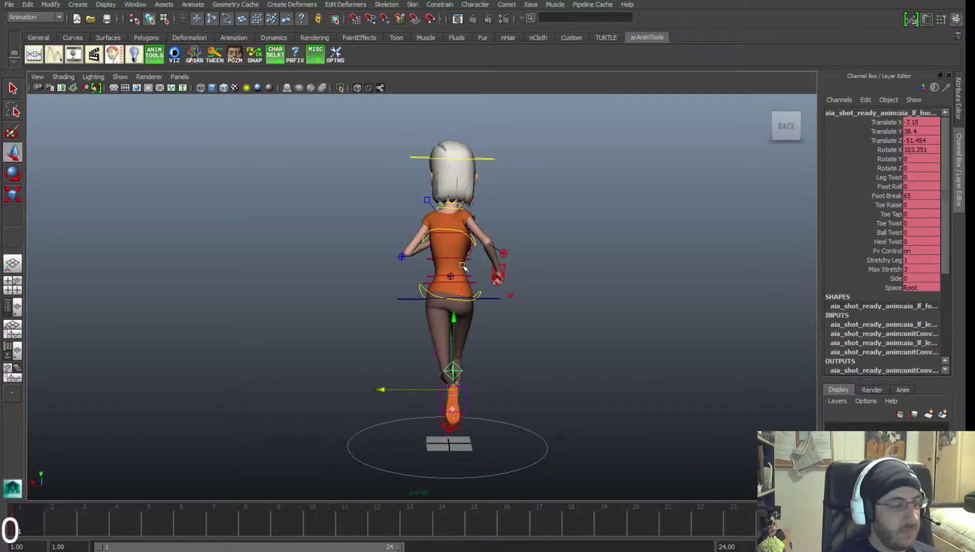
{"action": "scroll", "coordinate": [485, 271], "scroll_direction": "up", "scroll_amount": 1}
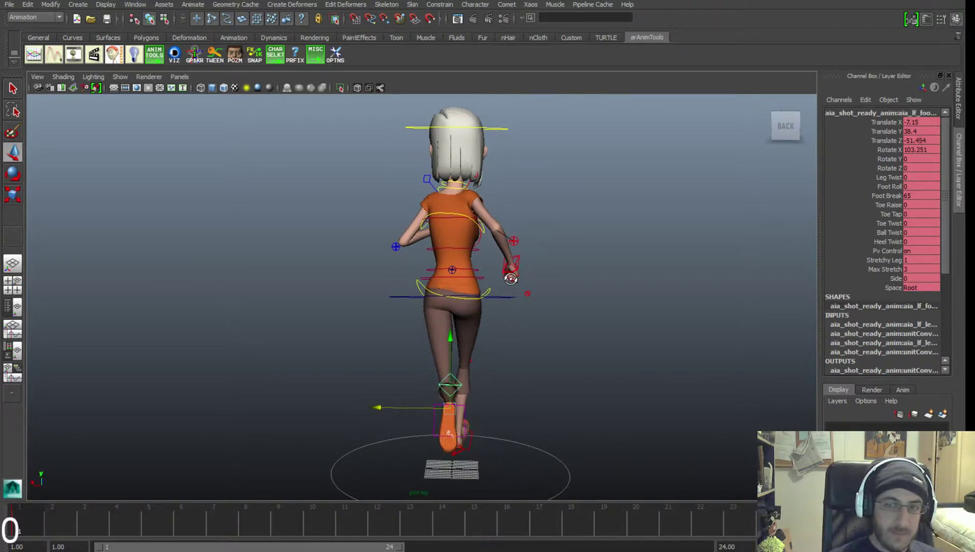
Key the chest control on the upper spine and rotate it to about X 0.44 and Y -7.88.
{"action": "left_click", "coordinate": [488, 244]}
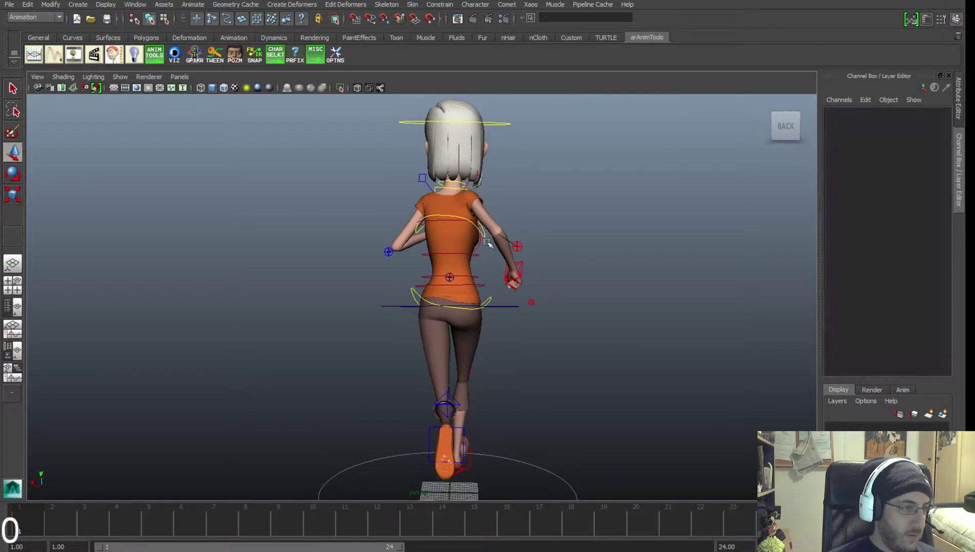
{"action": "left_click", "coordinate": [485, 239]}
{"action": "middle_click_drag", "start_coordinate": [490, 264], "coordinate": [492, 272], "text": "alt"}
{"action": "left_click", "coordinate": [486, 241]}
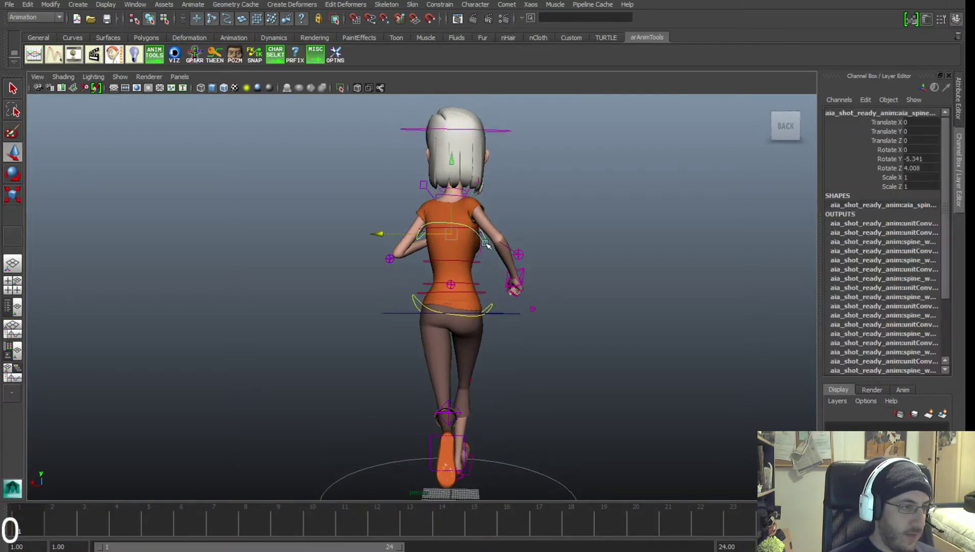
{"action": "right_click_drag", "start_coordinate": [530, 277], "coordinate": [470, 273], "text": "alt"}
{"action": "key", "text": "s"}
{"action": "key", "text": "e"}
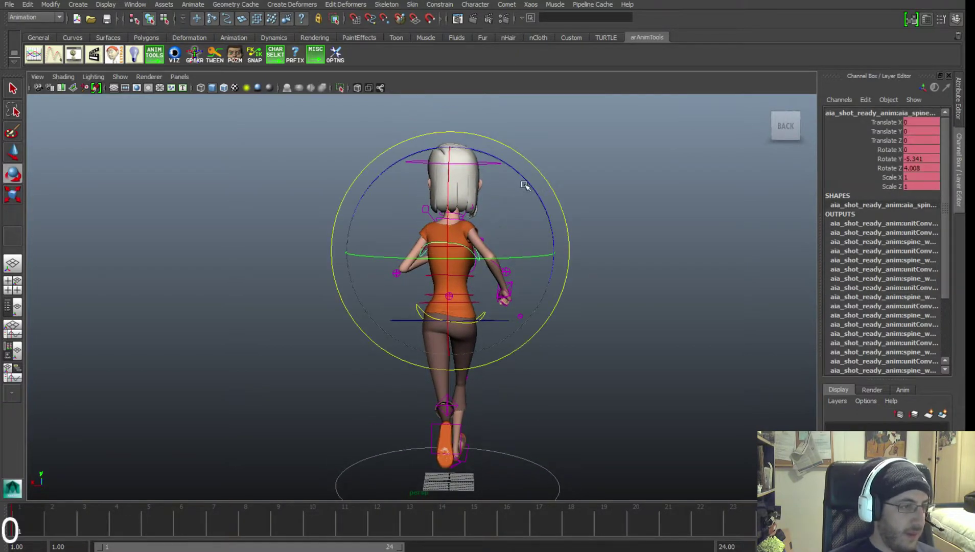
{"action": "left_click_drag", "start_coordinate": [529, 183], "coordinate": [529, 185]}
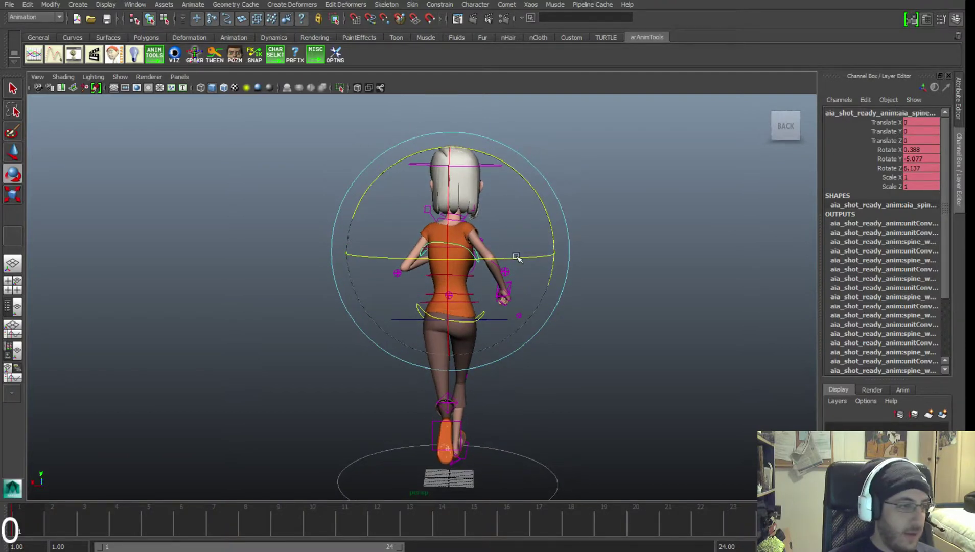
{"action": "left_click_drag", "start_coordinate": [511, 257], "coordinate": [471, 250]}
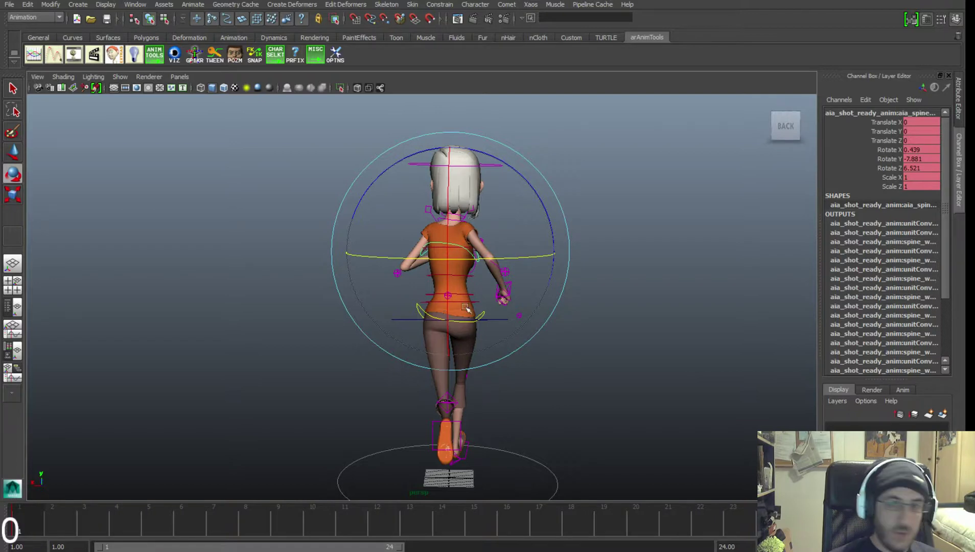
Rotate the left foot control slightly sideways as seen from behind, and deselect it.
{"action": "right_click_drag", "start_coordinate": [476, 302], "coordinate": [507, 323], "text": "alt"}
{"action": "left_click_drag", "start_coordinate": [619, 256], "coordinate": [563, 339], "text": "alt"}
{"action": "middle_click_drag", "start_coordinate": [564, 338], "coordinate": [562, 316], "text": "alt"}
{"action": "right_click_drag", "start_coordinate": [562, 316], "coordinate": [577, 327], "text": "alt"}
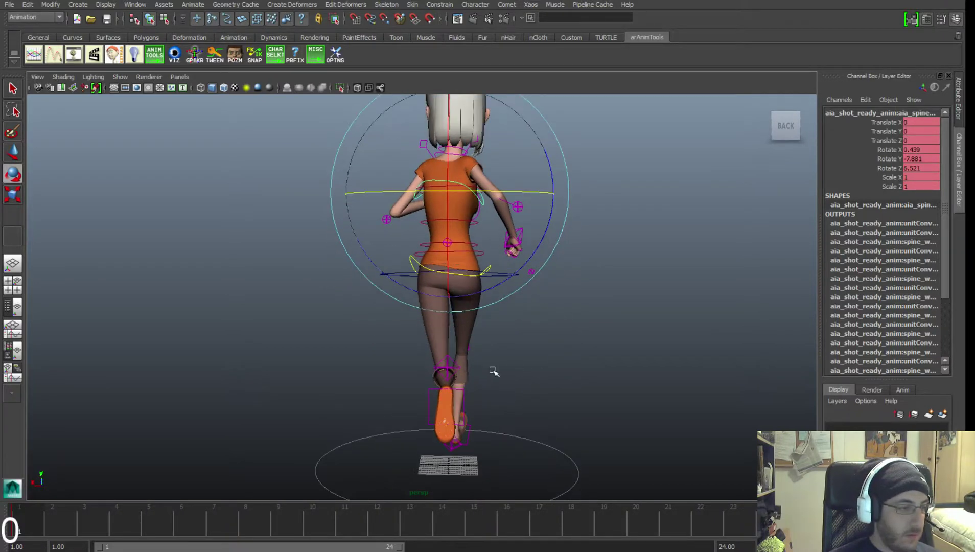
{"action": "left_click", "coordinate": [455, 364]}
{"action": "right_click_drag", "start_coordinate": [477, 368], "coordinate": [496, 383], "text": "alt"}
{"action": "middle_click_drag", "start_coordinate": [496, 382], "coordinate": [480, 322], "text": "alt"}
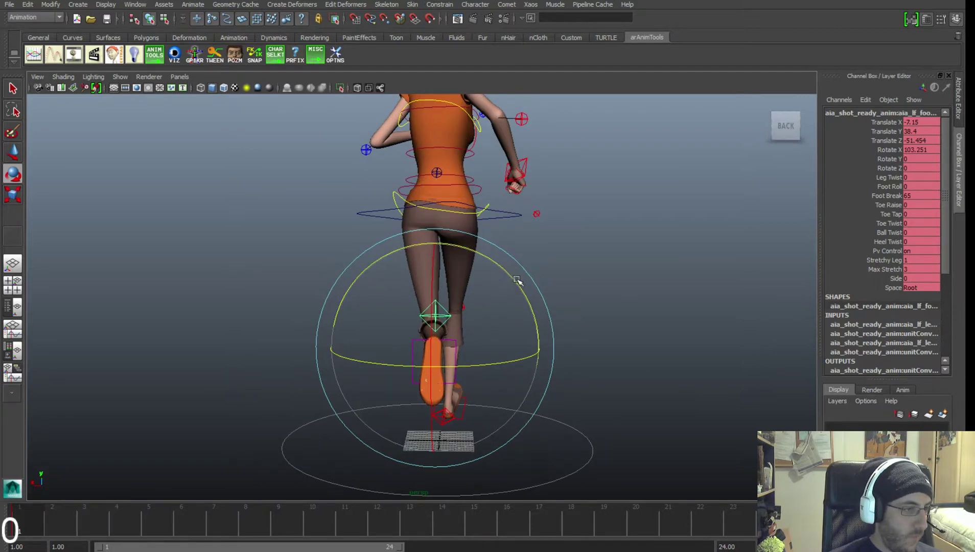
{"action": "mouse_move", "coordinate": [518, 281]}
{"action": "left_mouse_down"}
{"action": "mouse_move", "coordinate": [522, 303]}
{"action": "mouse_move", "coordinate": [557, 302]}
{"action": "mouse_move", "coordinate": [493, 284]}
{"action": "mouse_move", "coordinate": [664, 287]}
{"action": "mouse_move", "coordinate": [518, 291]}
{"action": "left_mouse_up"}
{"action": "key", "text": "w"}
{"action": "left_click", "coordinate": [545, 286]}
{"action": "key", "text": "alt+Tab"}
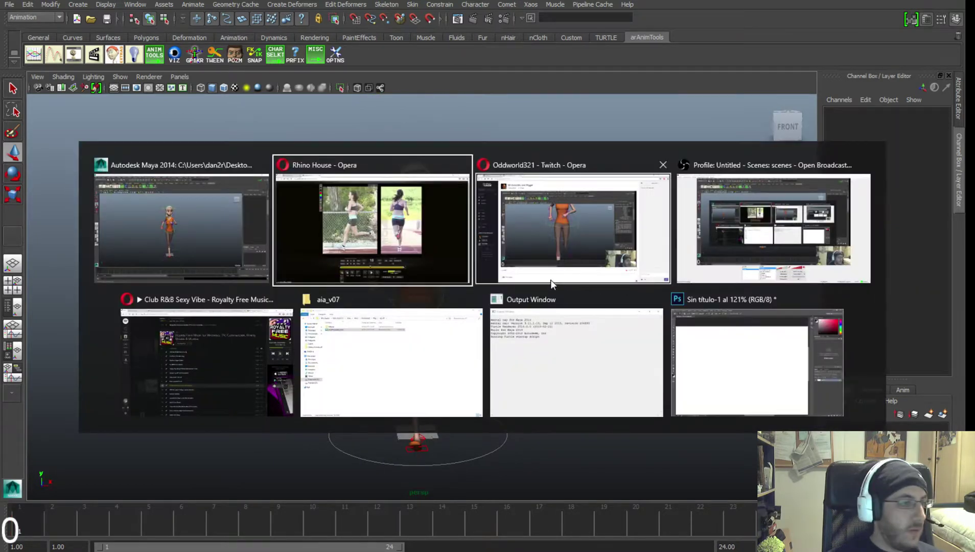
{"action": "key", "text": "Escape"}
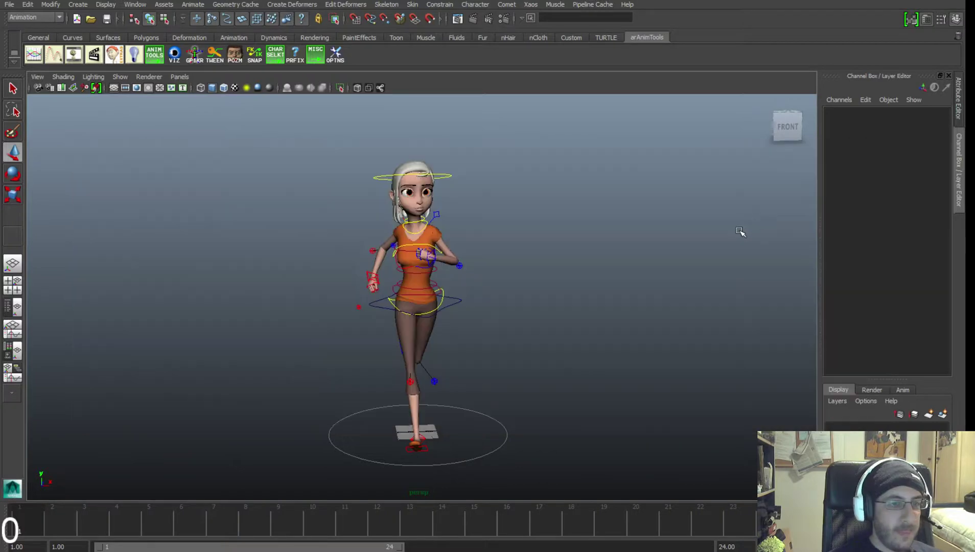
{"action": "key", "text": "alt+Tab"}
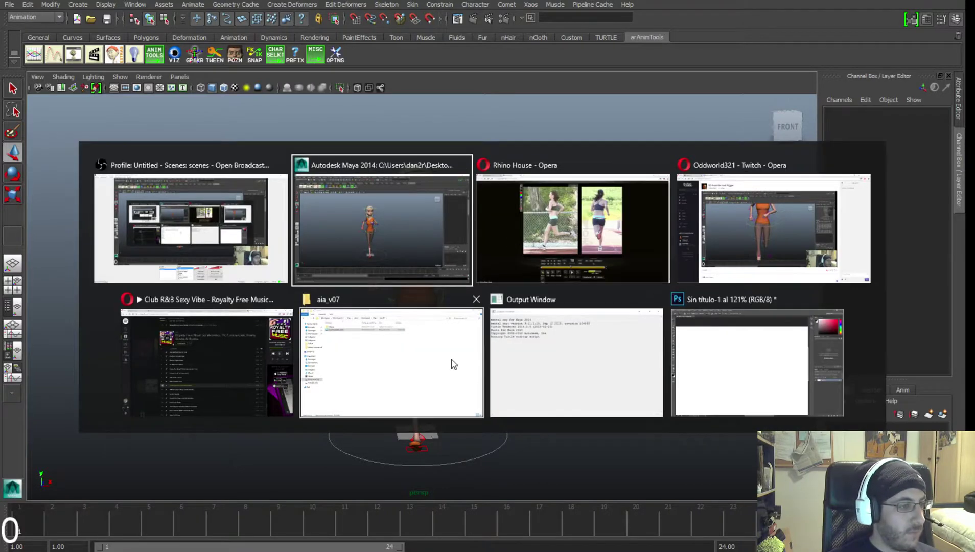
{"action": "key", "text": "Escape"}
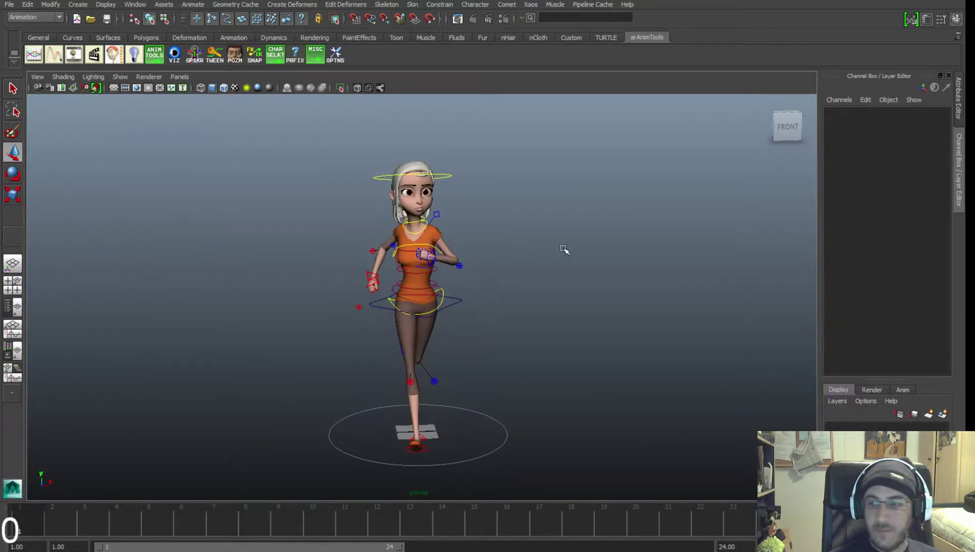
{"action": "key", "text": "alt+Tab"}
{"action": "left_click", "coordinate": [526, 213]}
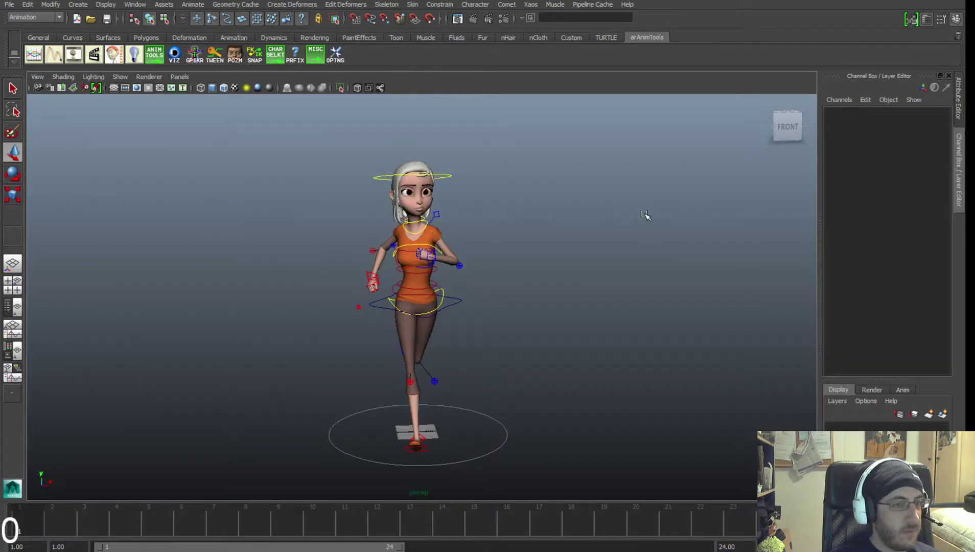
{"action": "key", "text": "alt+Tab"}
{"action": "left_click", "coordinate": [731, 208]}
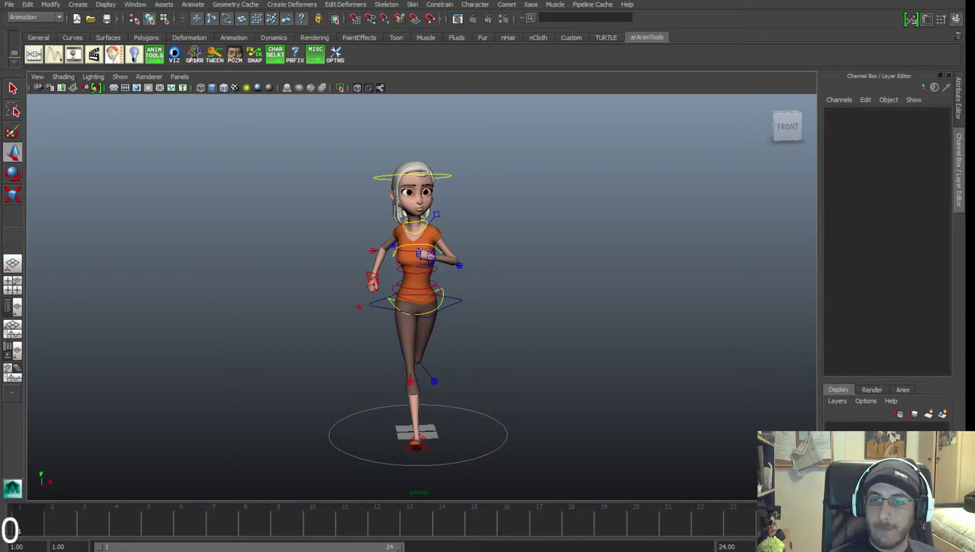
{"action": "left_click_drag", "start_coordinate": [269, 218], "coordinate": [279, 260], "text": "alt"}
{"action": "key", "text": "q"}
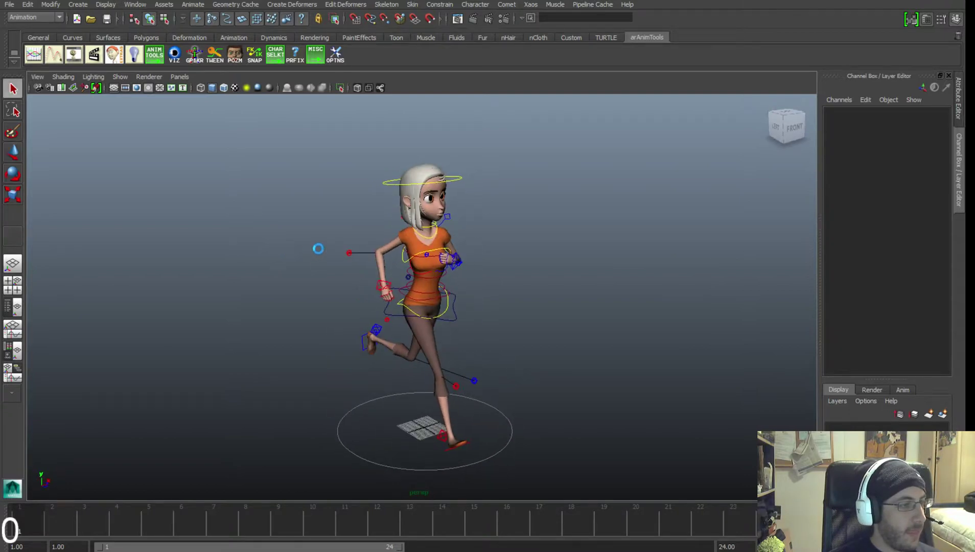
{"action": "key", "text": "w"}
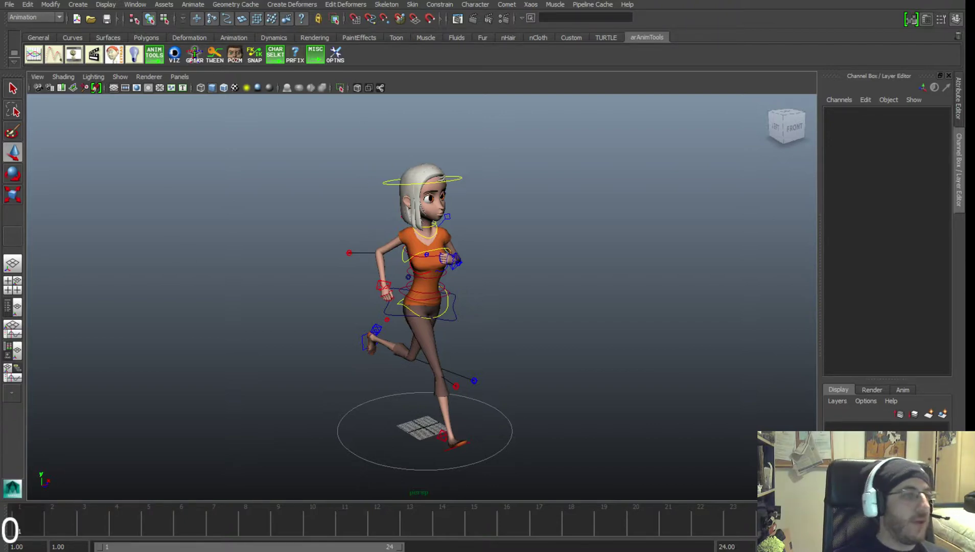
{"action": "key", "text": "alt+Tab"}
{"action": "key", "text": "alt+Tab"}
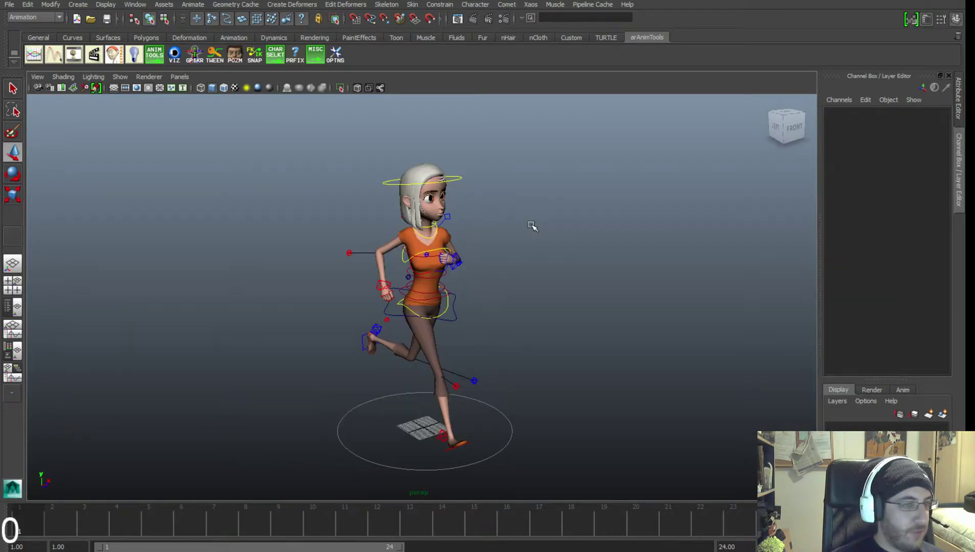
{"action": "key", "text": "alt+Tab"}
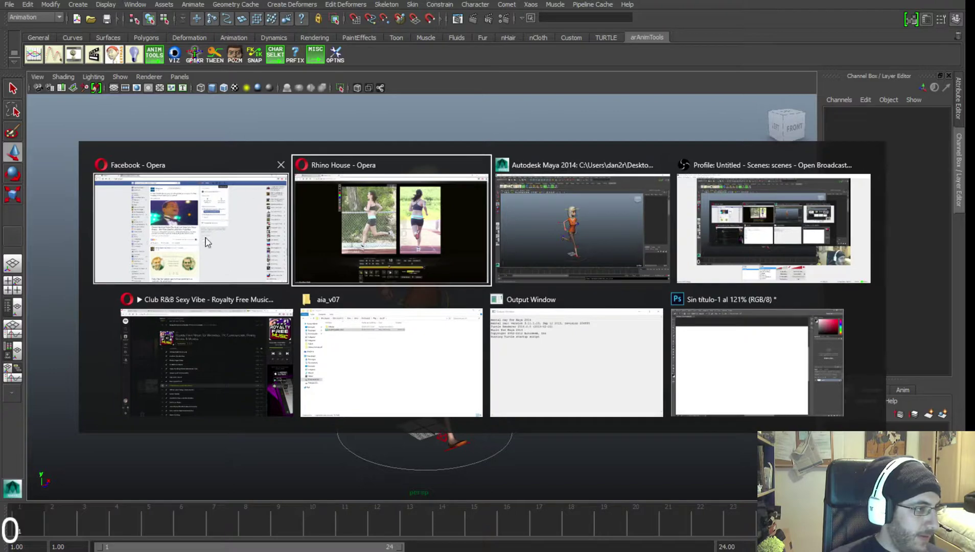
{"action": "key", "text": "Escape"}
{"action": "key", "text": "alt+Tab"}
{"action": "key", "text": "Escape"}
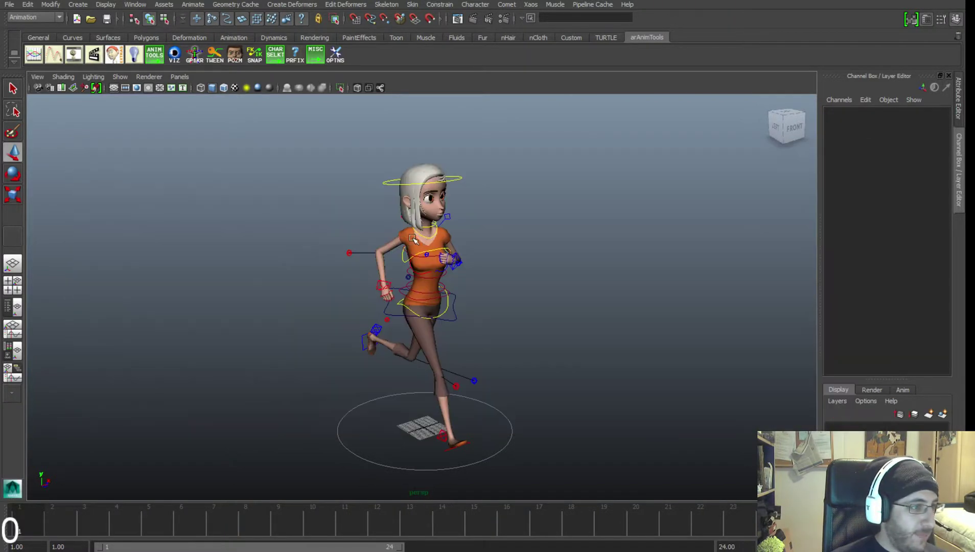
{"action": "key", "text": "alt+Tab"}
{"action": "key", "text": "Escape"}
{"action": "key", "text": "alt+Tab"}
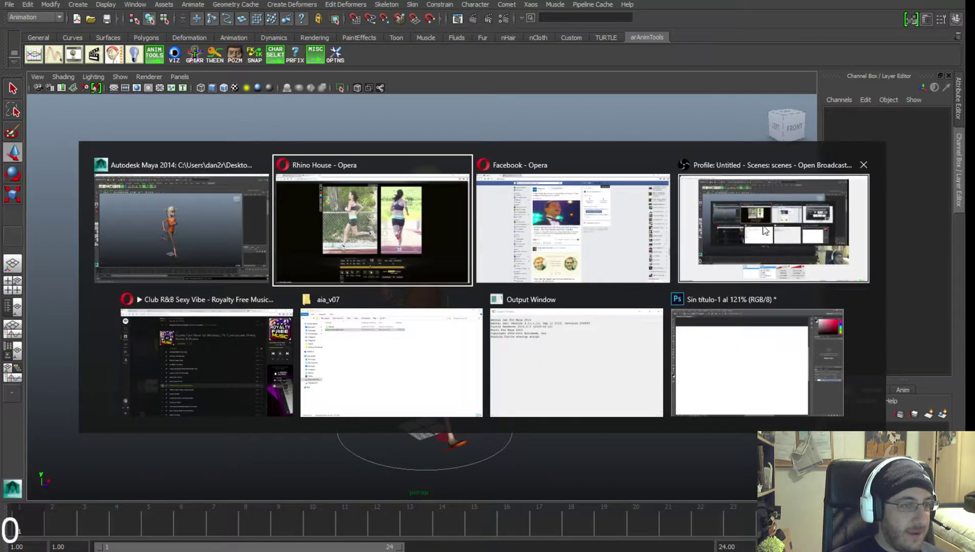
Switch to the Opera window with the run-cycle drawings and examine the contact, down and passing poses in the different references.
{"action": "key", "text": "Escape"}
{"action": "key", "text": "alt+Tab"}
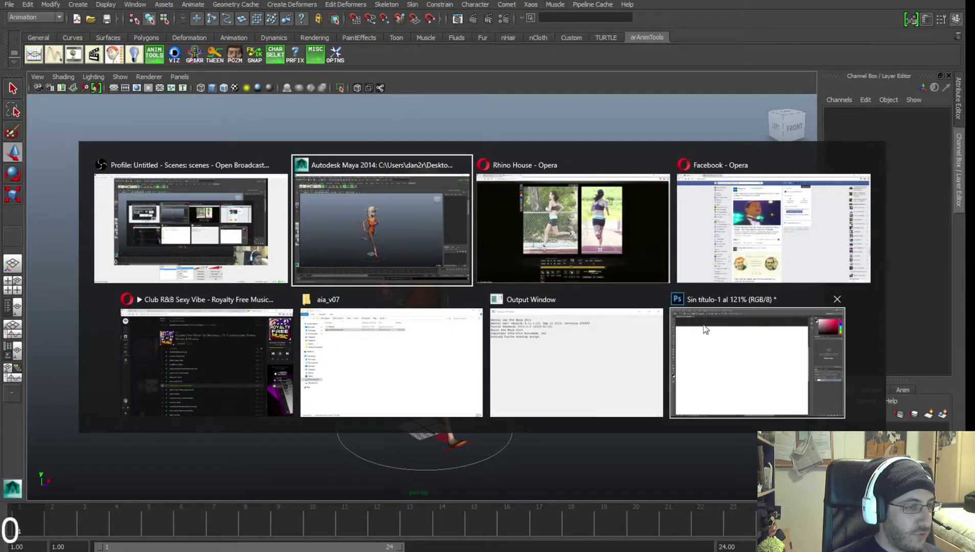
{"action": "left_click", "coordinate": [178, 356]}
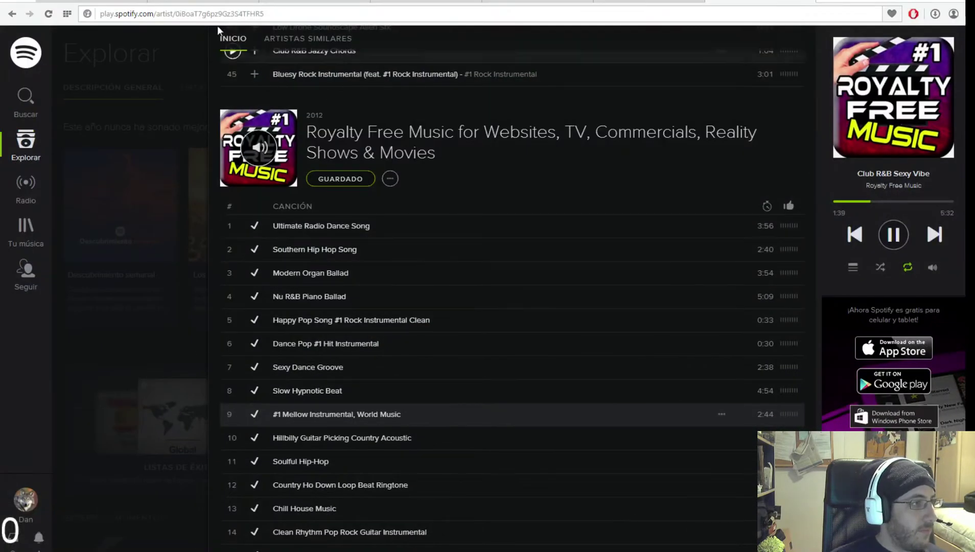
{"action": "left_click", "coordinate": [184, 2]}
{"action": "left_click", "coordinate": [317, 2]}
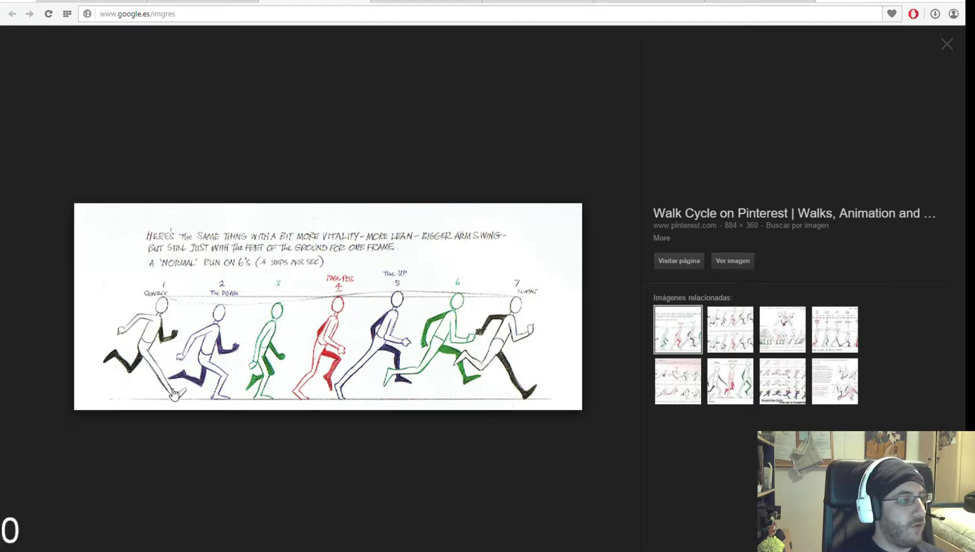
{"action": "left_click", "coordinate": [409, 2]}
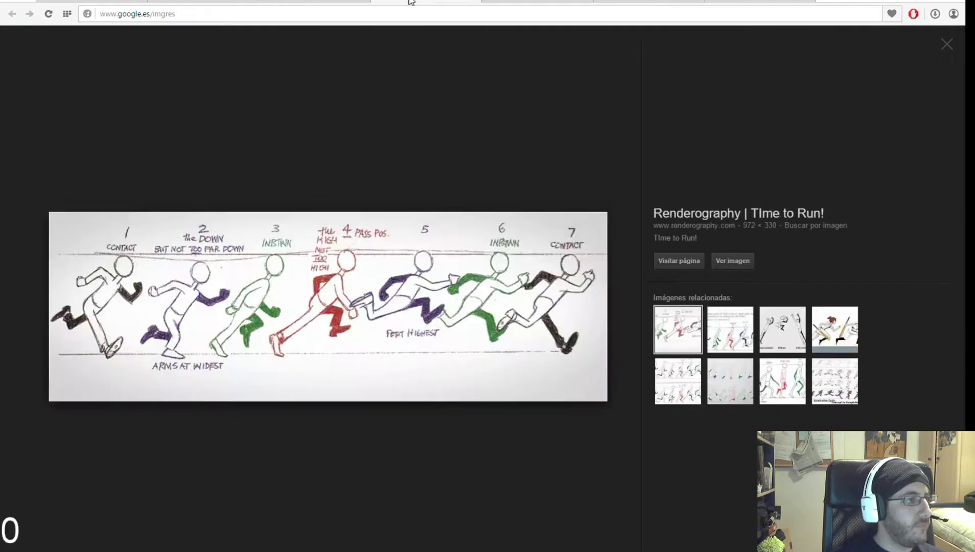
{"action": "left_click", "coordinate": [362, 2]}
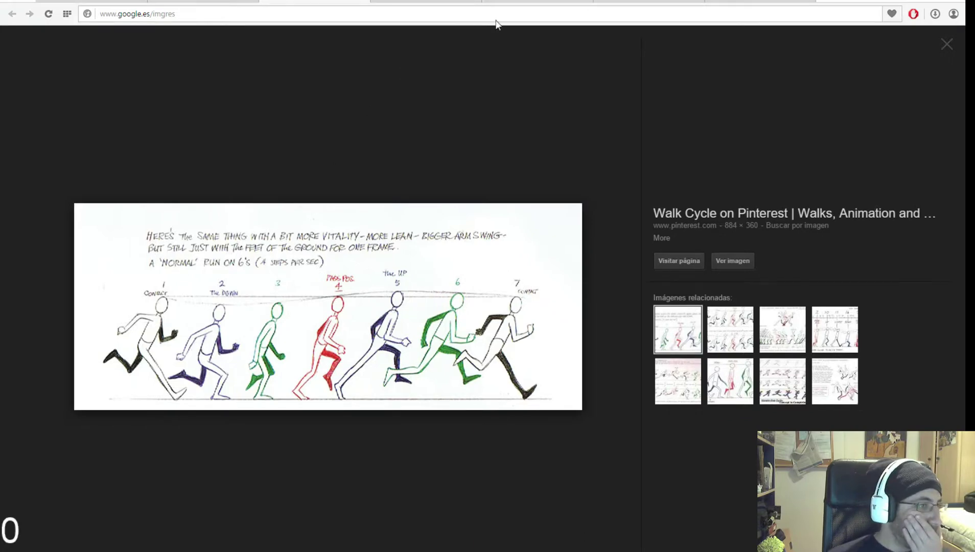
{"action": "left_click", "coordinate": [526, 2]}
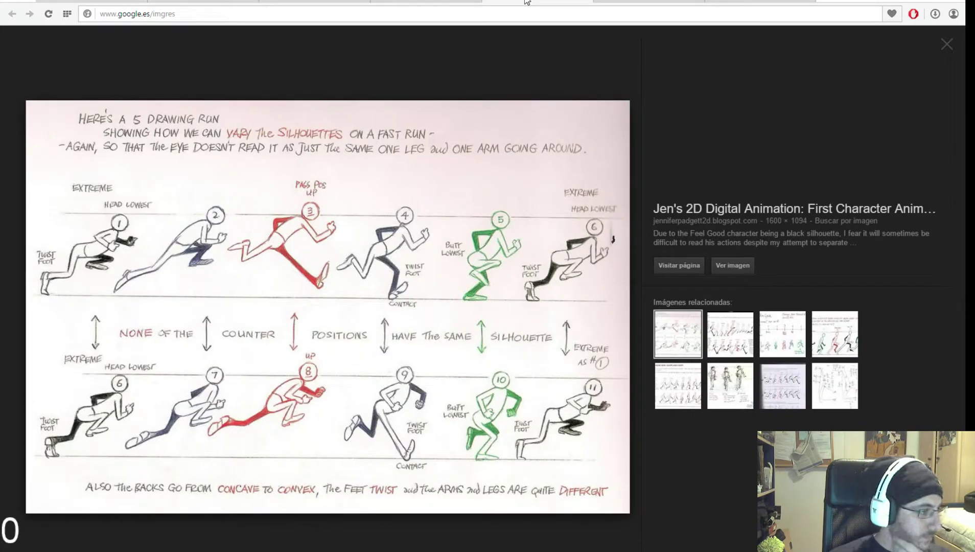
{"action": "left_click", "coordinate": [632, 2]}
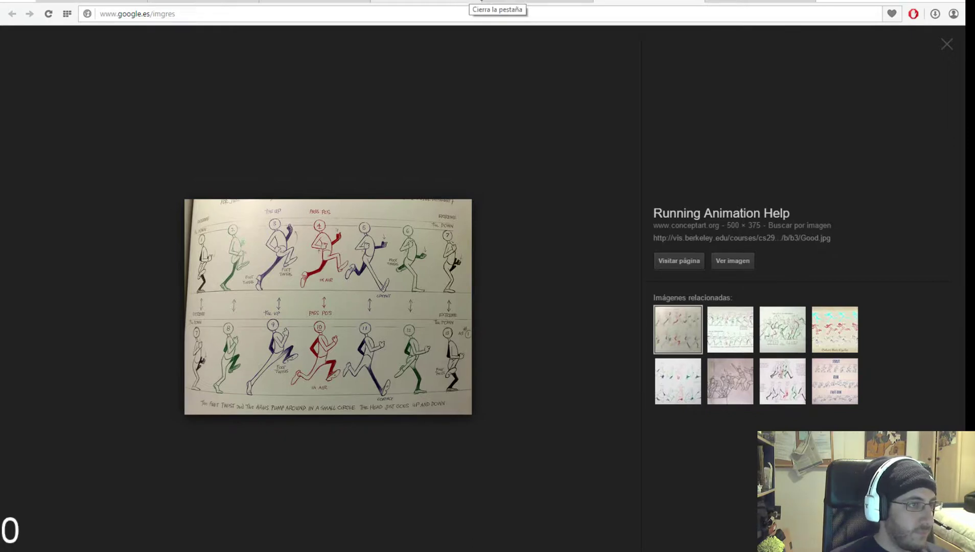
{"action": "left_click", "coordinate": [357, 2]}
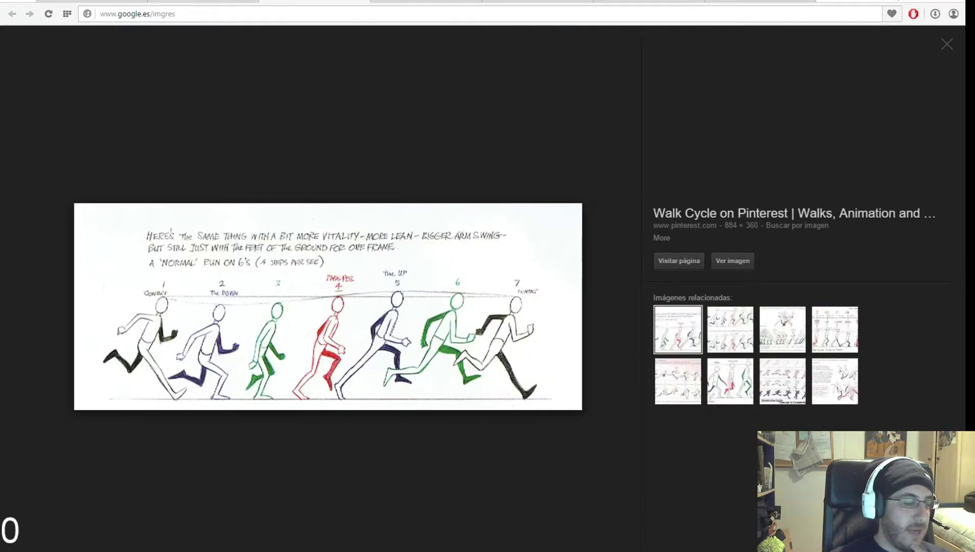
Switch between Maya and the browser to compare the character's running pose with the run-cycle drawing.
{"action": "key", "text": "alt+Tab"}
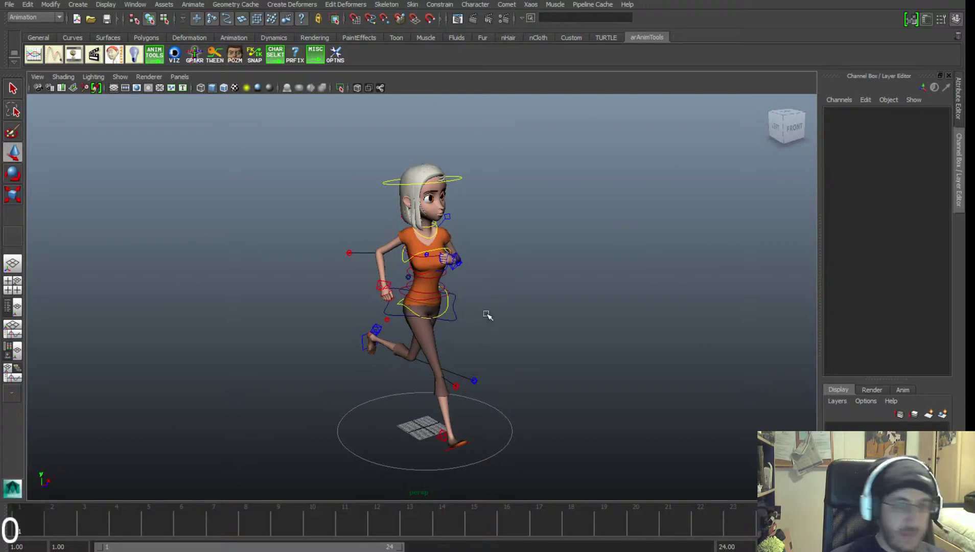
{"action": "key", "text": "alt+Tab"}
{"action": "key", "text": "alt+Tab"}
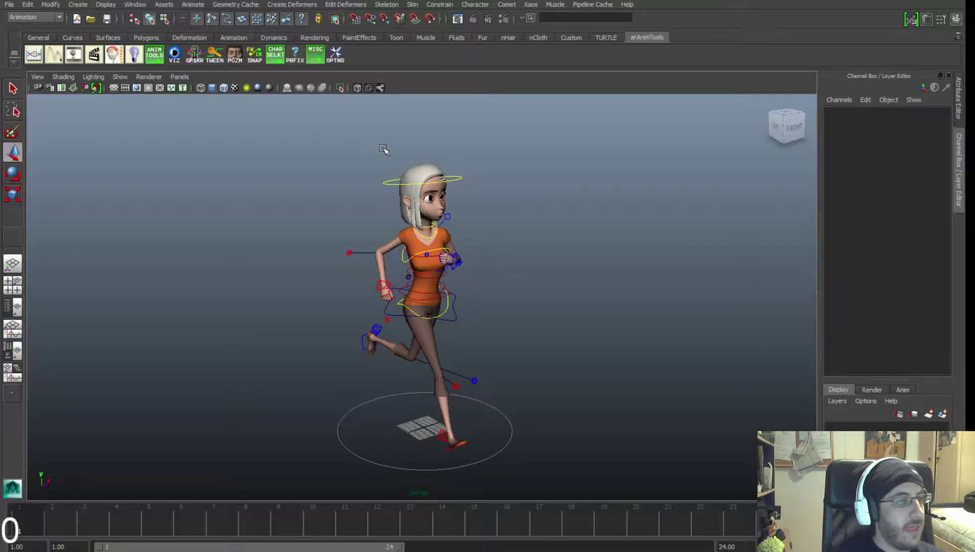
{"action": "key", "text": "alt+Tab"}
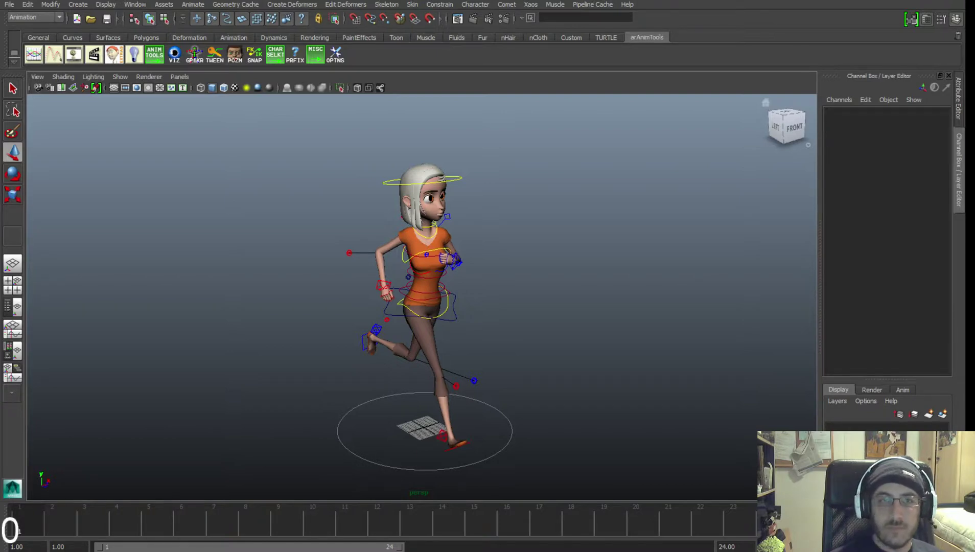
In the Rhino House player, open runner clip 8901-05 with the front view, clear its drawn annotations and turn on Onion.
{"action": "key", "text": "alt+Tab"}
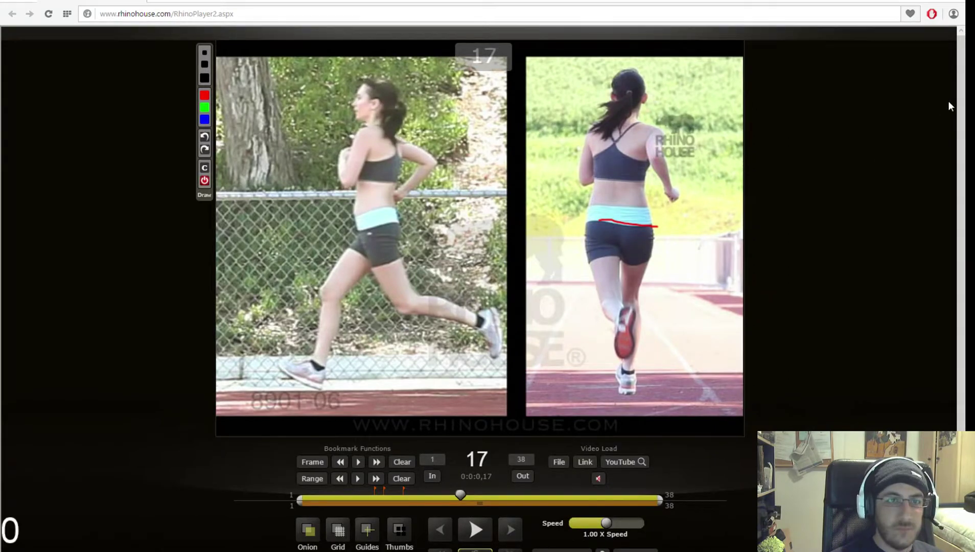
{"action": "left_click", "coordinate": [279, 3]}
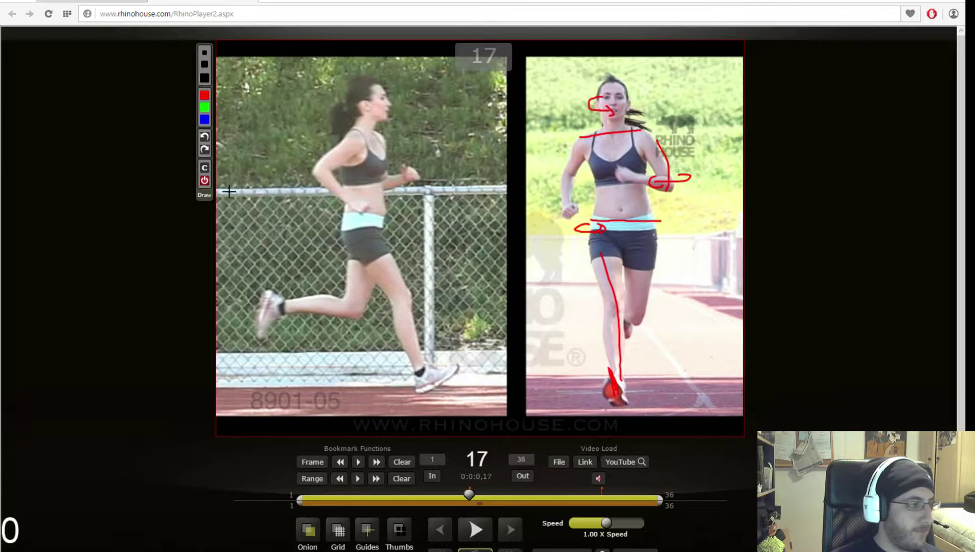
{"action": "left_click", "coordinate": [205, 168]}
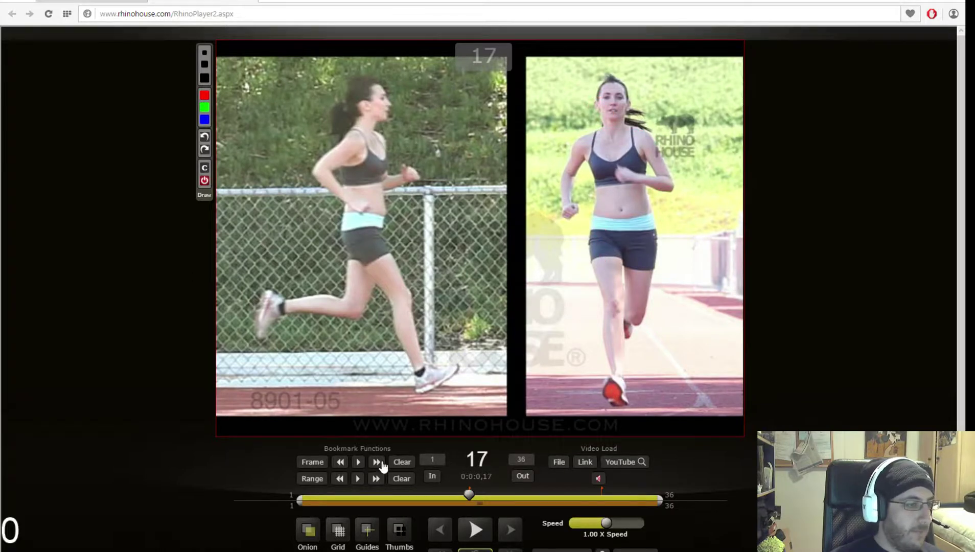
{"action": "left_click", "coordinate": [308, 529]}
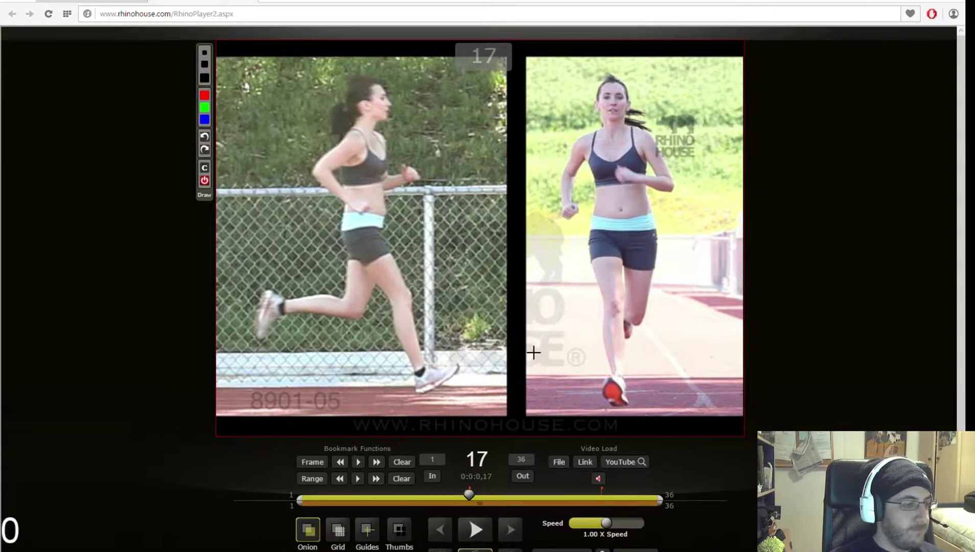
Compare the character's running pose seen from the front with frame 17 of the runner reference.
{"action": "key", "text": "alt+Tab"}
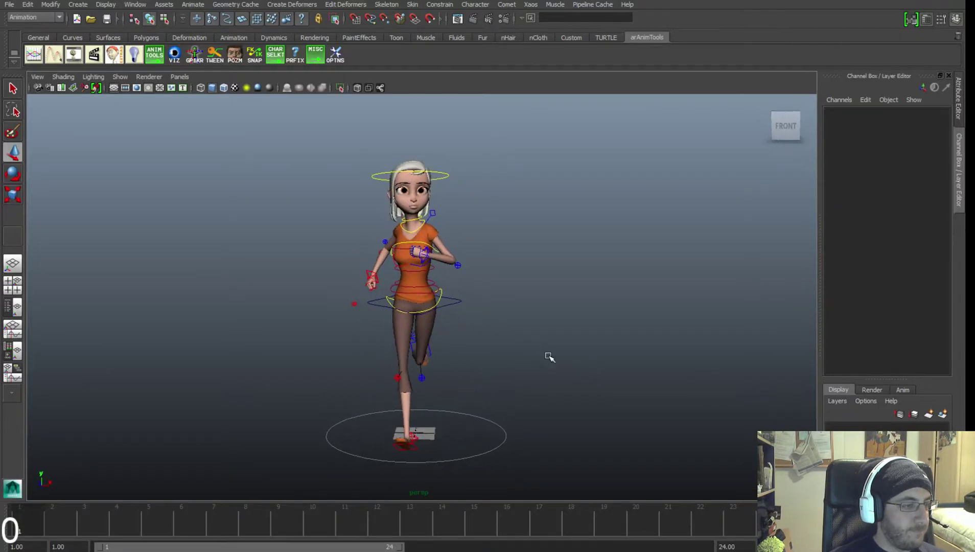
{"action": "key", "text": "alt+Tab"}
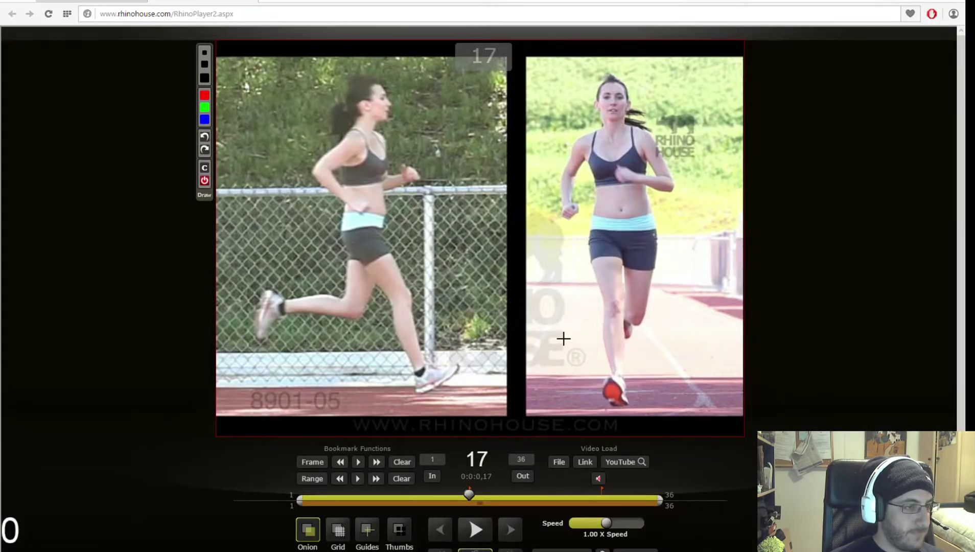
{"action": "key", "text": "alt+Tab"}
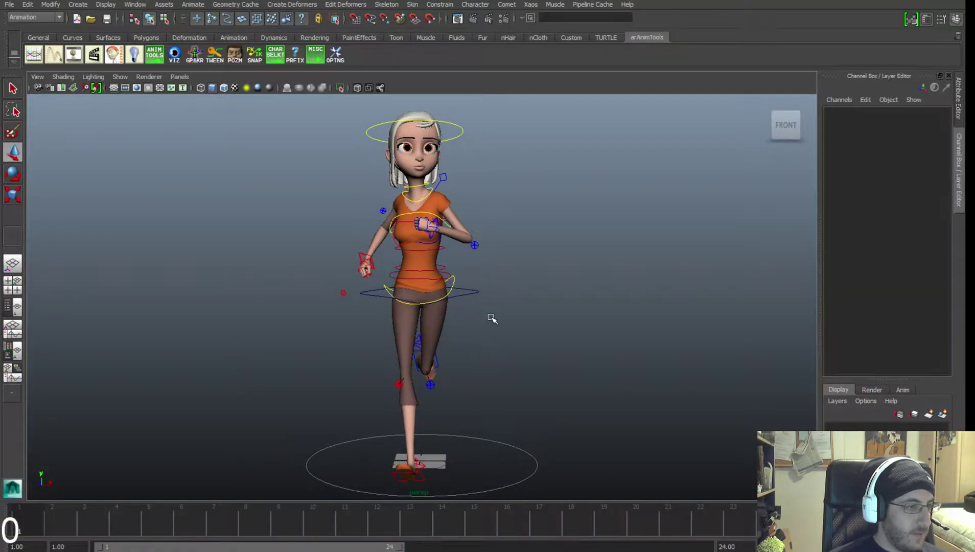
{"action": "key", "text": "alt+Tab"}
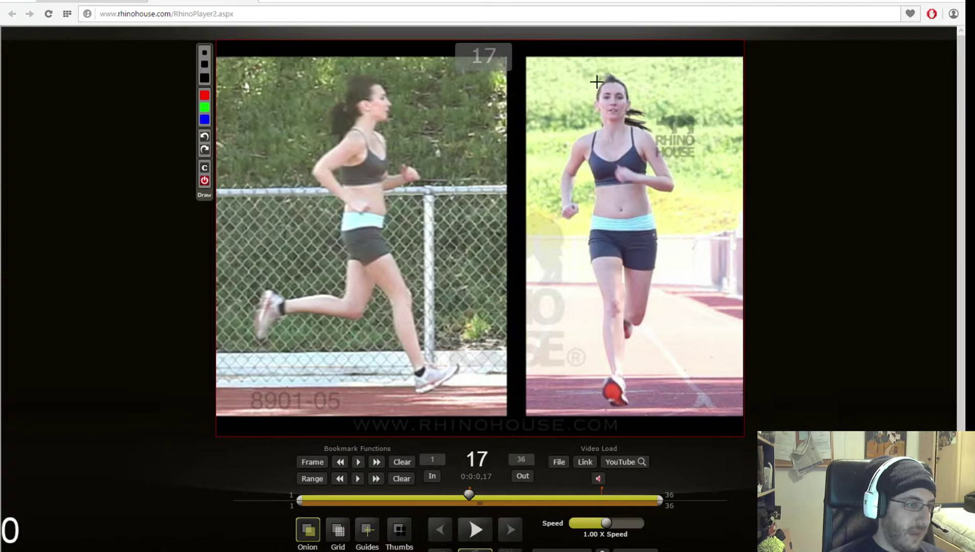
Sketch a curved line of action from head to foot over the front-view runner, and undo the strokes.
{"action": "left_click_drag", "start_coordinate": [597, 82], "coordinate": [623, 384]}
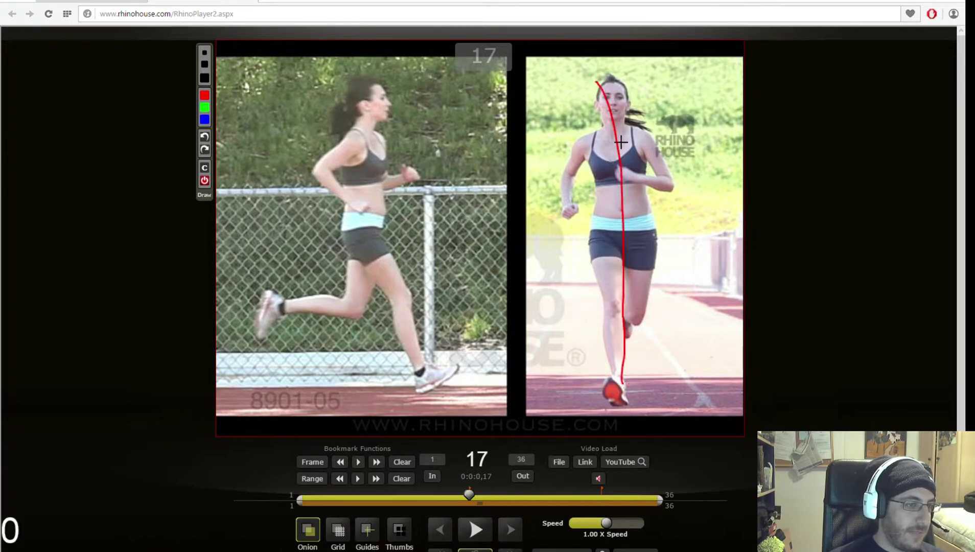
{"action": "mouse_move", "coordinate": [596, 79]}
{"action": "left_mouse_down"}
{"action": "mouse_move", "coordinate": [615, 192]}
{"action": "mouse_move", "coordinate": [613, 372]}
{"action": "mouse_move", "coordinate": [620, 111]}
{"action": "mouse_move", "coordinate": [623, 358]}
{"action": "left_mouse_up"}
{"action": "key", "text": "ctrl+z"}
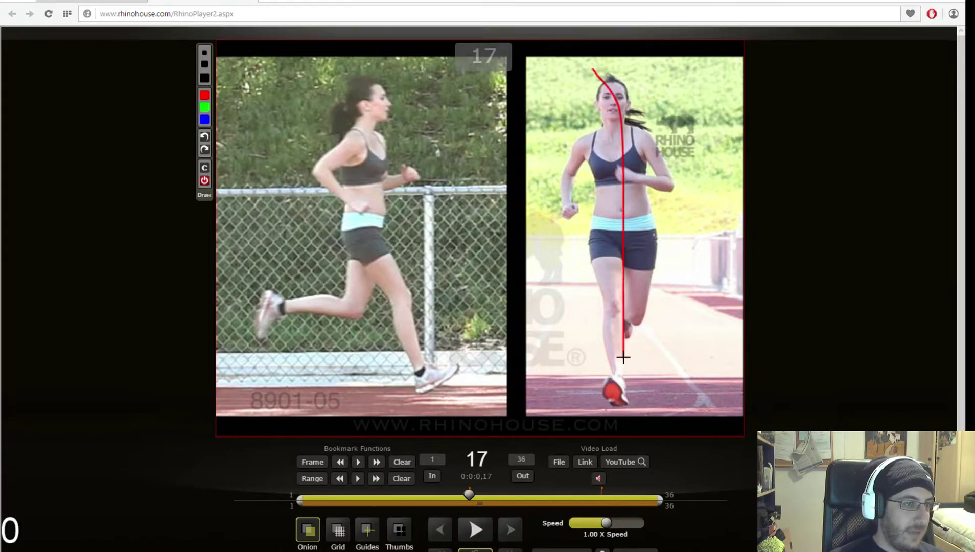
{"action": "key", "text": "ctrl+z"}
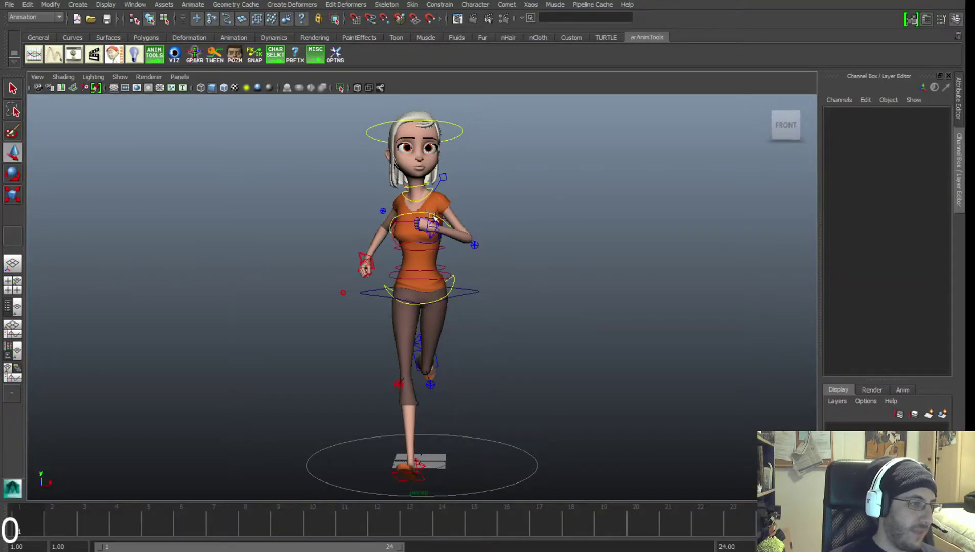
Tilt the COG control sideways as seen from the front, to about Rotate X 8.28, Y 7.18 and Z -2.82.
{"action": "left_click", "coordinate": [433, 217]}
{"action": "key", "text": "alt+Tab"}
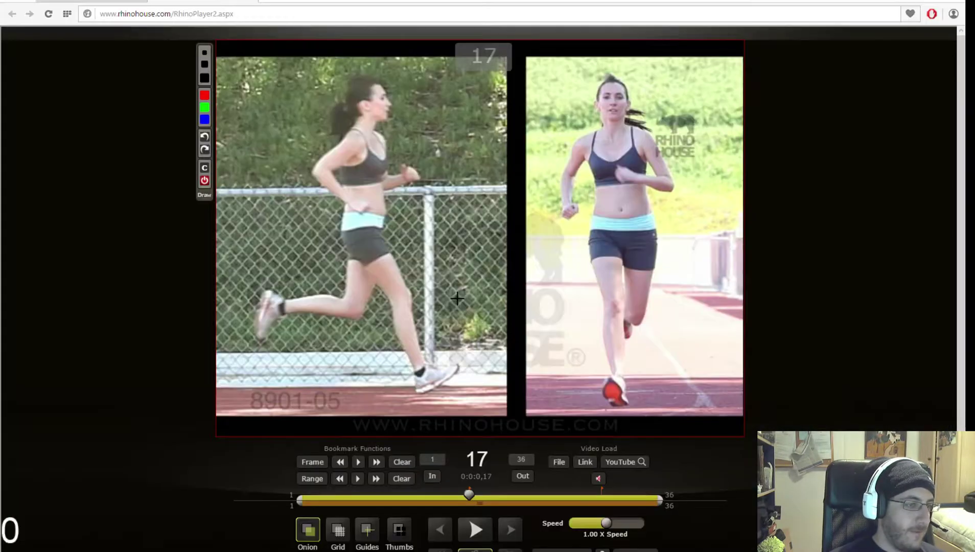
{"action": "key", "text": "alt+Tab"}
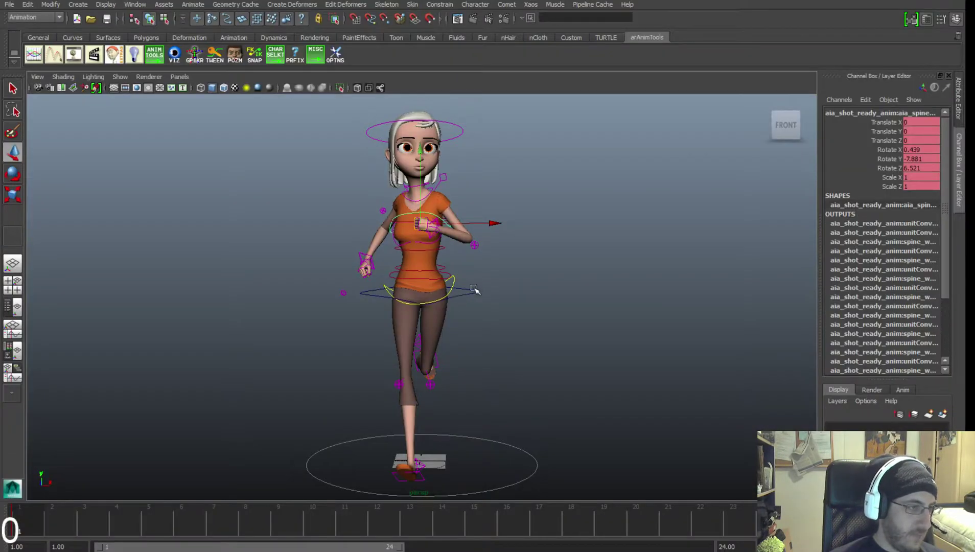
{"action": "left_click", "coordinate": [479, 321]}
{"action": "left_click", "coordinate": [473, 303]}
{"action": "key", "text": "e"}
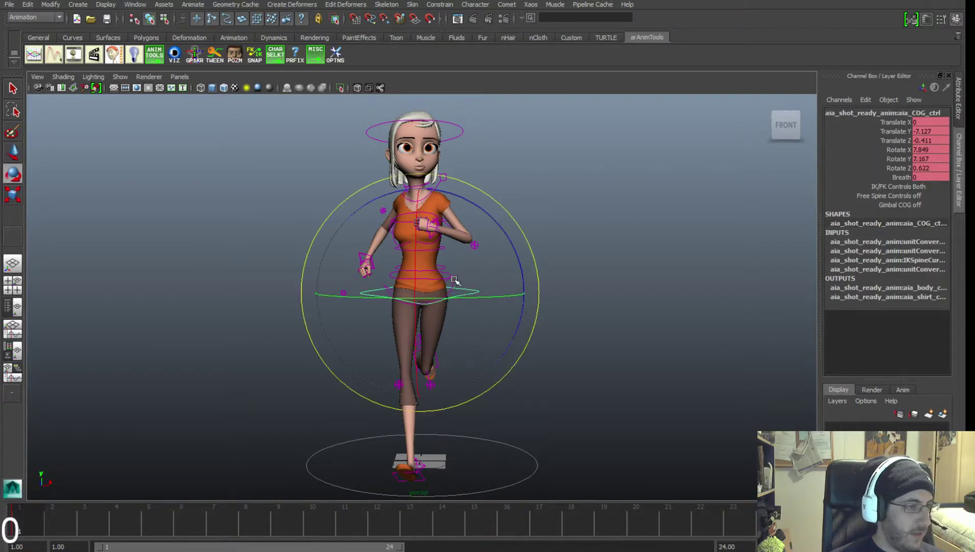
{"action": "left_click_drag", "start_coordinate": [493, 233], "coordinate": [504, 234]}
{"action": "key", "text": "w"}
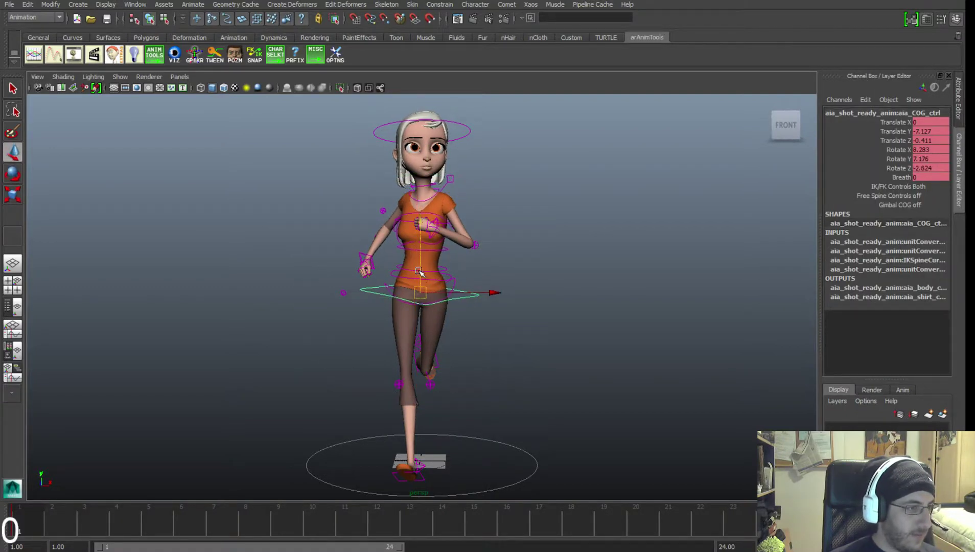
Counter-rotate the chest control on the upper spine to about Rotate X 1.60, Y -7.34 and Z 11.63.
{"action": "left_click", "coordinate": [484, 245]}
{"action": "left_click", "coordinate": [405, 217]}
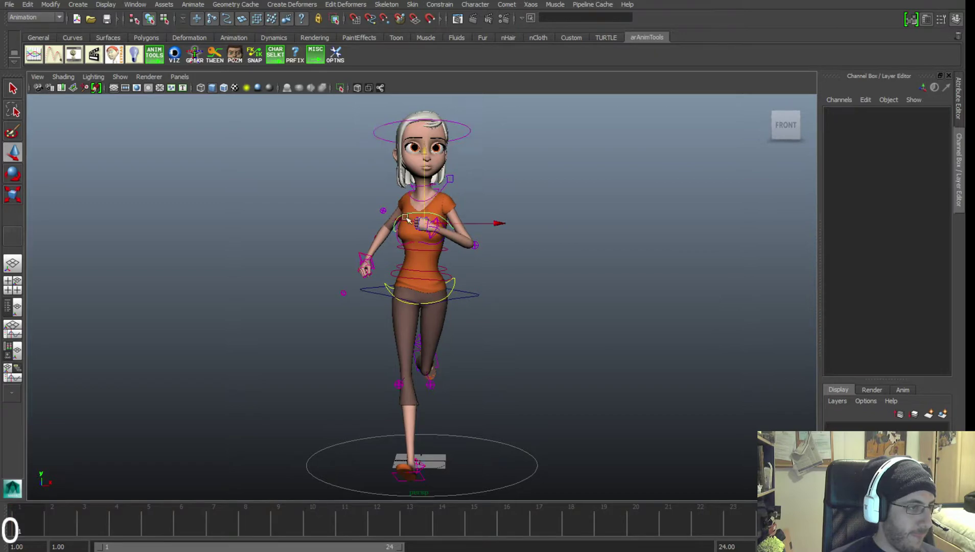
{"action": "left_click", "coordinate": [408, 219]}
{"action": "key", "text": "e"}
{"action": "left_click_drag", "start_coordinate": [369, 308], "coordinate": [373, 311]}
{"action": "key", "text": "w"}
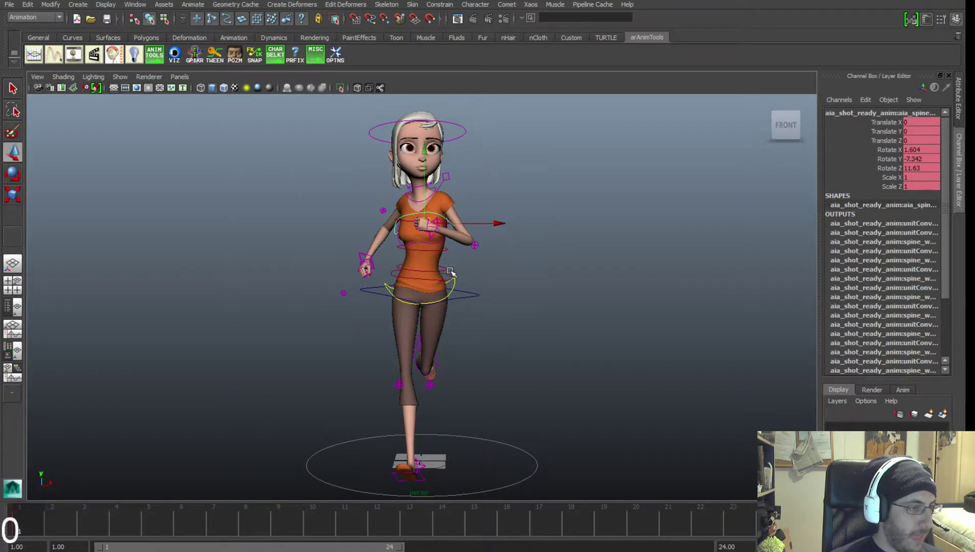
Try to tilt the spine FK controls together with the chest control to a chest Rotate Z of about 12.18, and undo it.
{"action": "left_click", "coordinate": [449, 269]}
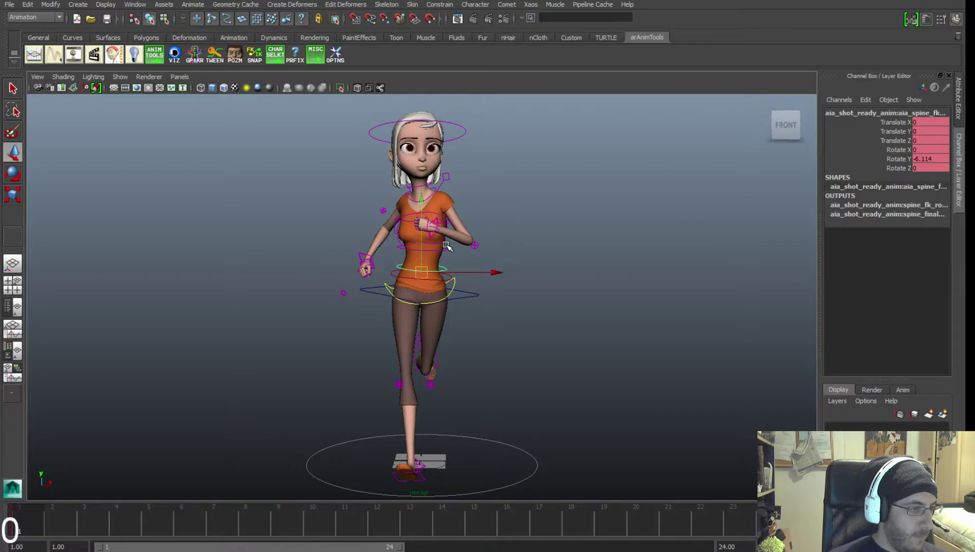
{"action": "left_click", "coordinate": [399, 221]}
{"action": "key", "text": "e"}
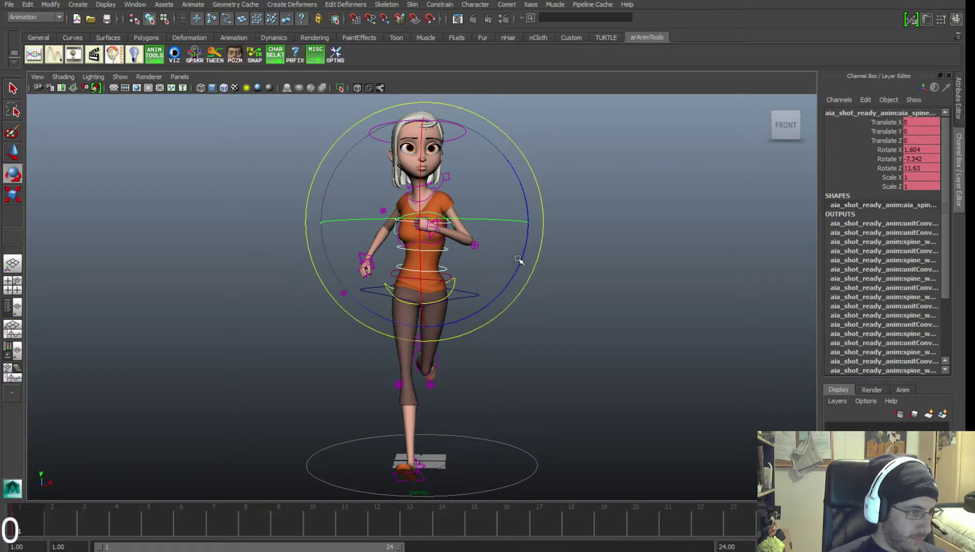
{"action": "left_click_drag", "start_coordinate": [518, 260], "coordinate": [520, 260]}
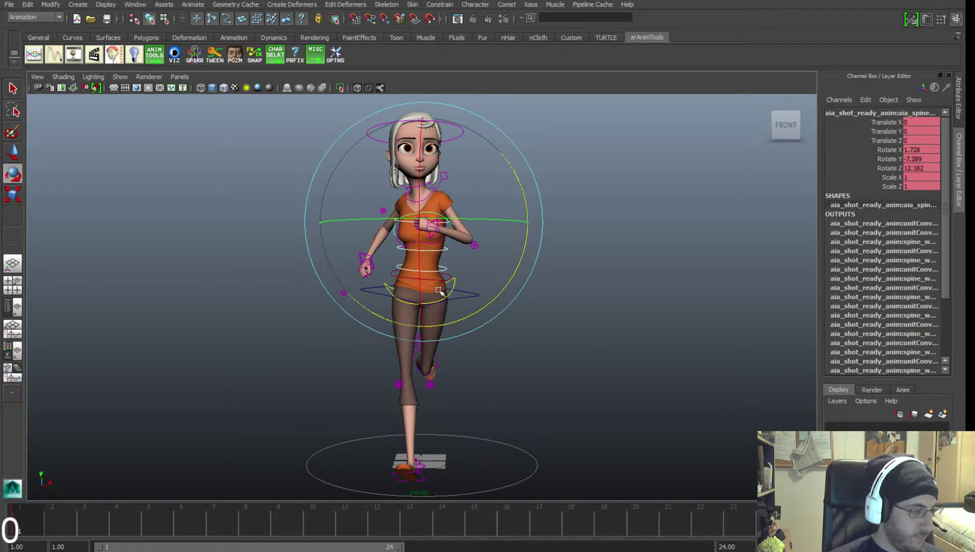
{"action": "key", "text": "ctrl+z"}
{"action": "left_click_drag", "start_coordinate": [496, 302], "coordinate": [501, 295]}
Compare the character's head, shoulders and arms up close from the front with the runner reference at frame 17.
{"action": "key", "text": "alt+Tab"}
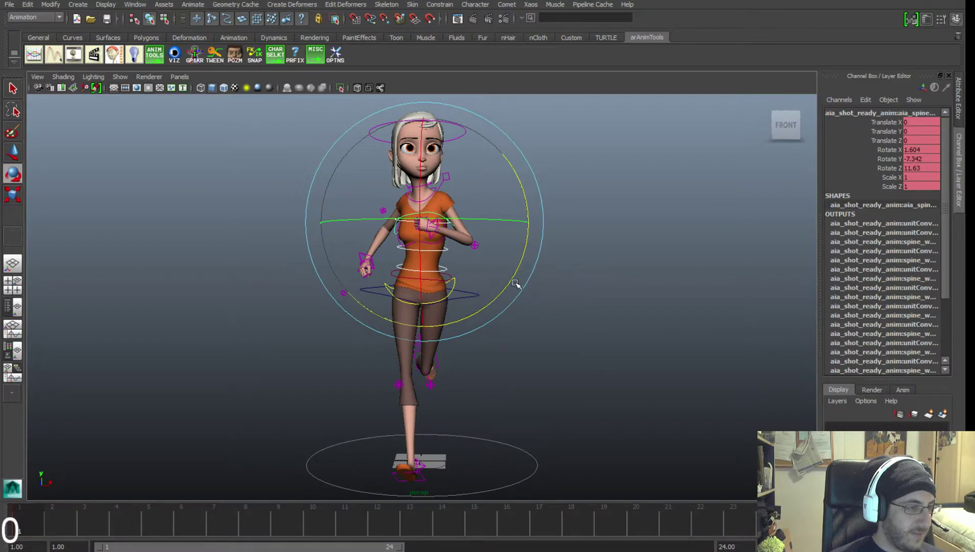
{"action": "right_click_drag", "start_coordinate": [434, 282], "coordinate": [486, 284], "text": "alt"}
{"action": "middle_click_drag", "start_coordinate": [487, 284], "coordinate": [476, 355], "text": "alt"}
{"action": "right_click_drag", "start_coordinate": [416, 285], "coordinate": [477, 316], "text": "alt"}
{"action": "middle_click_drag", "start_coordinate": [476, 316], "coordinate": [478, 366], "text": "alt"}
{"action": "key", "text": "alt+Tab"}
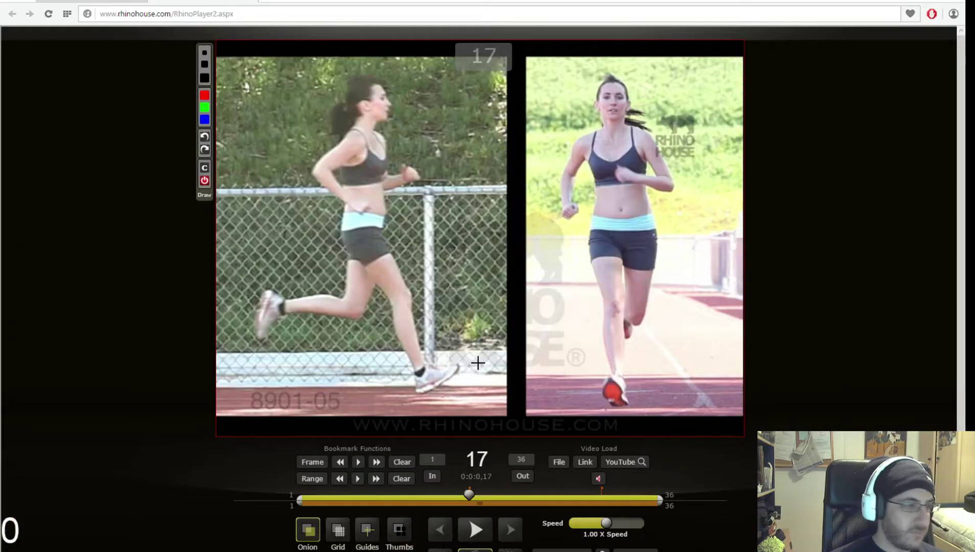
{"action": "key", "text": "alt+Tab"}
{"action": "right_click_drag", "start_coordinate": [476, 358], "coordinate": [483, 330], "text": "alt"}
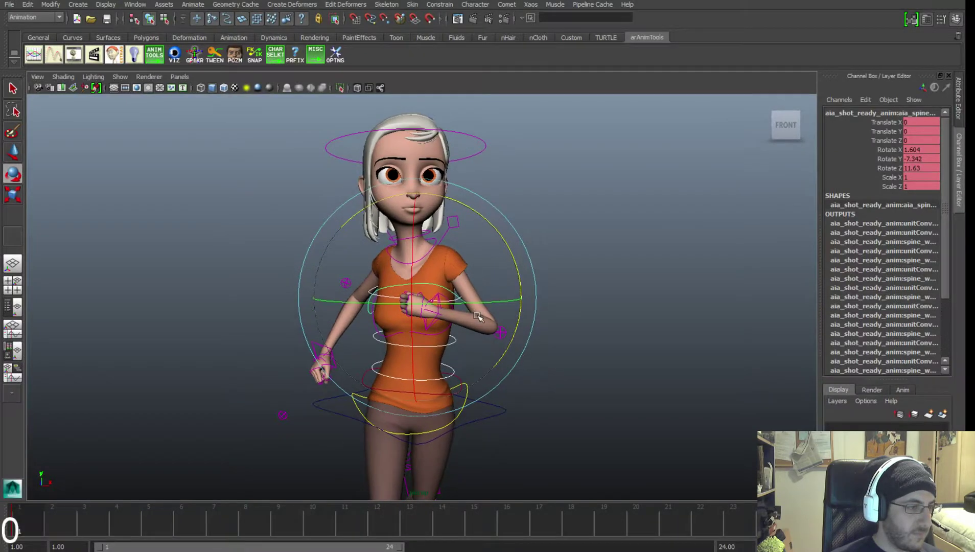
{"action": "key", "text": "alt+Tab"}
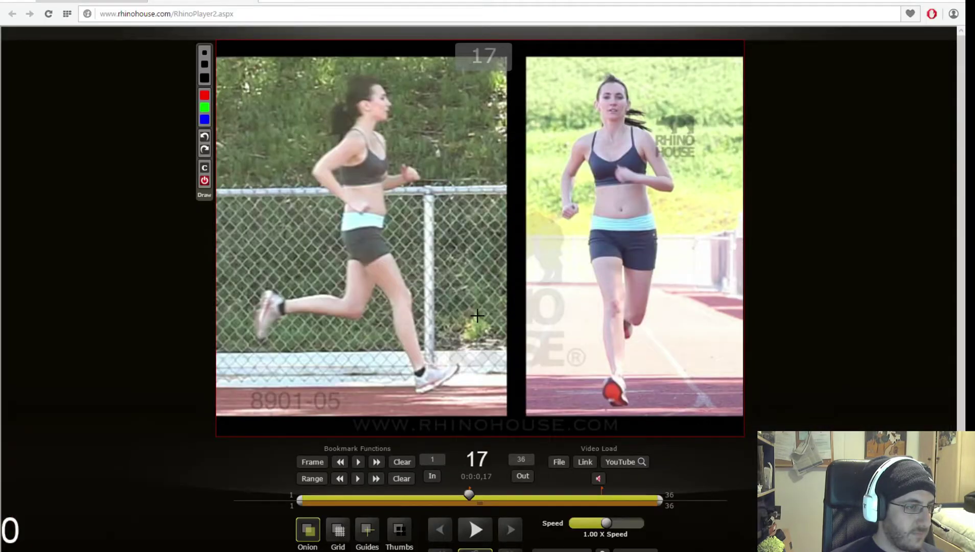
Try to tilt the chest control and the mid-spine FK control sideways from the front, and undo both rotations.
{"action": "key", "text": "alt+Tab"}
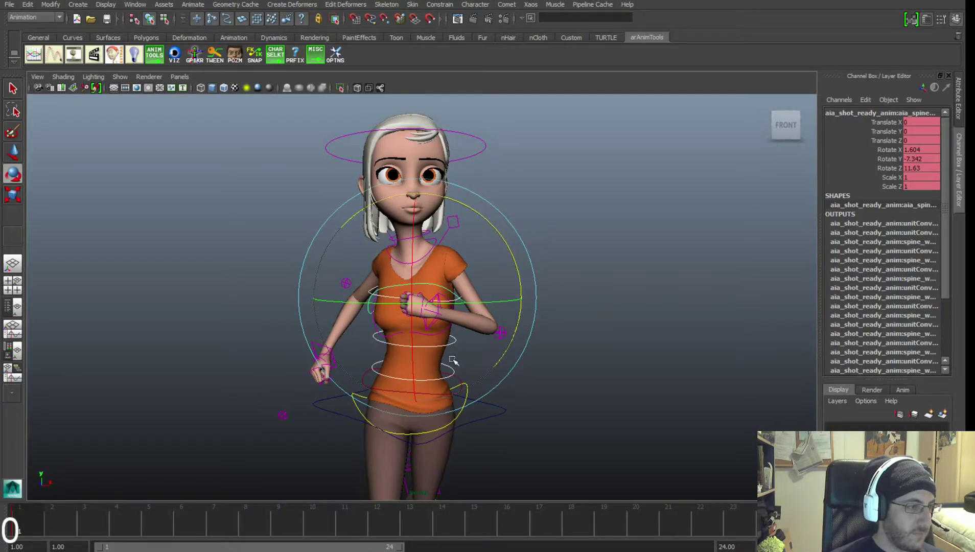
{"action": "left_click", "coordinate": [586, 330]}
{"action": "left_click", "coordinate": [454, 290]}
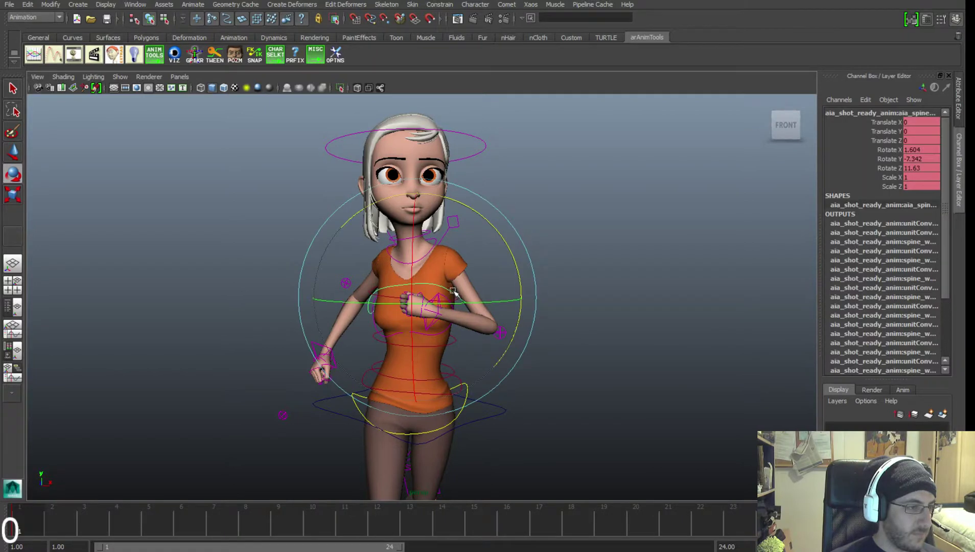
{"action": "key", "text": "e"}
{"action": "left_click_drag", "start_coordinate": [458, 281], "coordinate": [402, 281]}
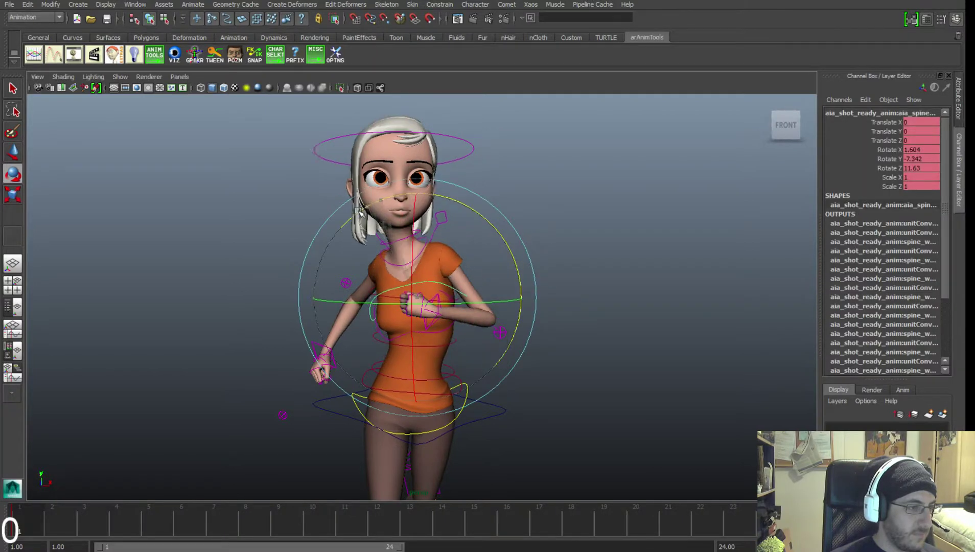
{"action": "left_click", "coordinate": [573, 291]}
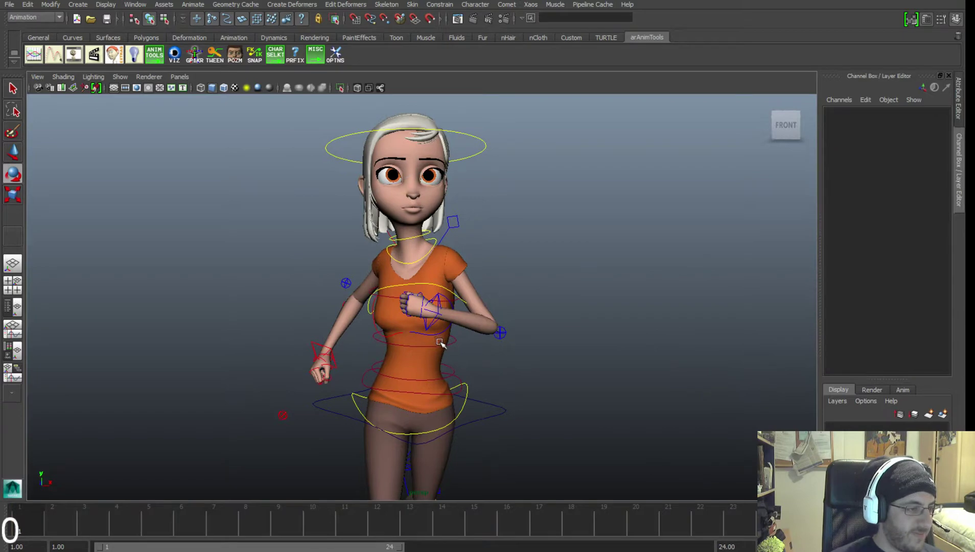
{"action": "left_click", "coordinate": [440, 343]}
{"action": "mouse_move", "coordinate": [375, 248]}
{"action": "left_mouse_down"}
{"action": "mouse_move", "coordinate": [361, 250]}
{"action": "mouse_move", "coordinate": [389, 243]}
{"action": "left_mouse_up"}
{"action": "key", "text": "ctrl+z"}
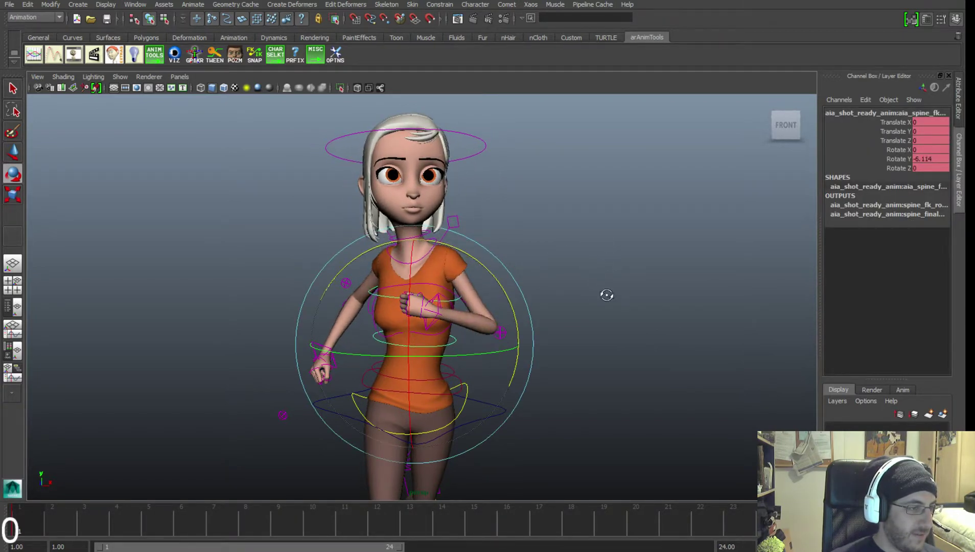
Check the whole character from the front, and mark the runner's waistband and shoulder slants with red lines in the front view at frame 17.
{"action": "left_click_drag", "start_coordinate": [607, 295], "coordinate": [466, 244], "text": "alt"}
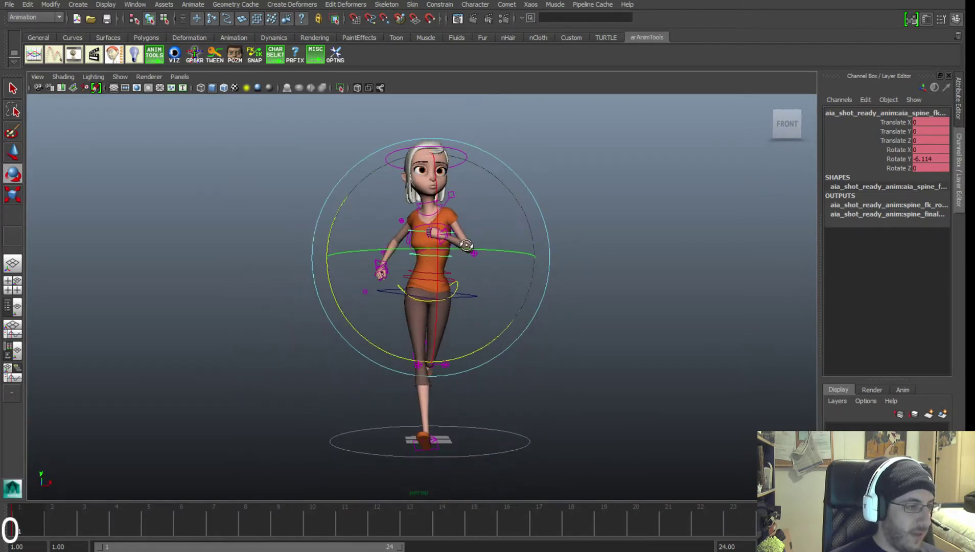
{"action": "middle_click_drag", "start_coordinate": [466, 245], "coordinate": [456, 265], "text": "alt"}
{"action": "left_click_drag", "start_coordinate": [455, 265], "coordinate": [435, 274], "text": "alt"}
{"action": "middle_click_drag", "start_coordinate": [436, 275], "coordinate": [435, 254], "text": "alt"}
{"action": "right_click_drag", "start_coordinate": [435, 254], "coordinate": [483, 299], "text": "alt"}
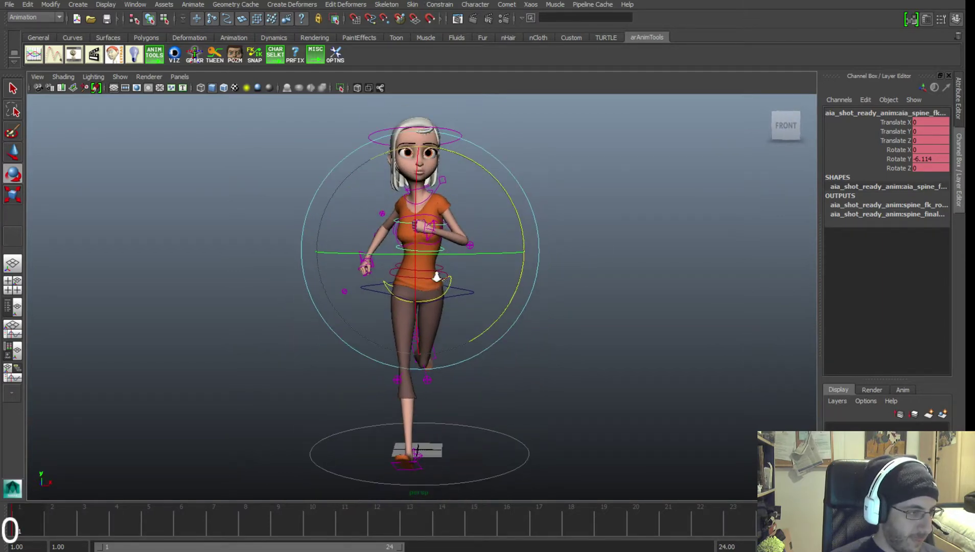
{"action": "left_click", "coordinate": [558, 310]}
{"action": "key", "text": "alt+Tab"}
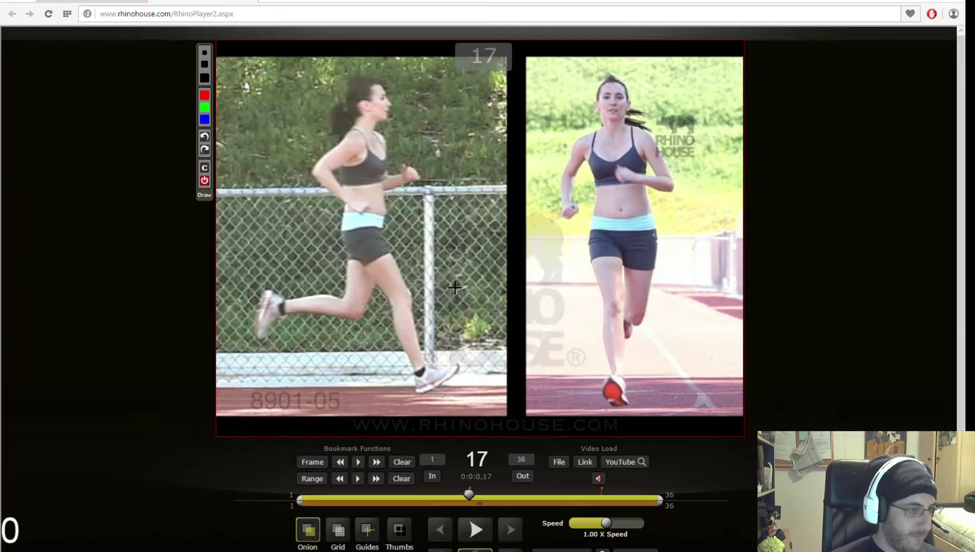
{"action": "left_click", "coordinate": [309, 529]}
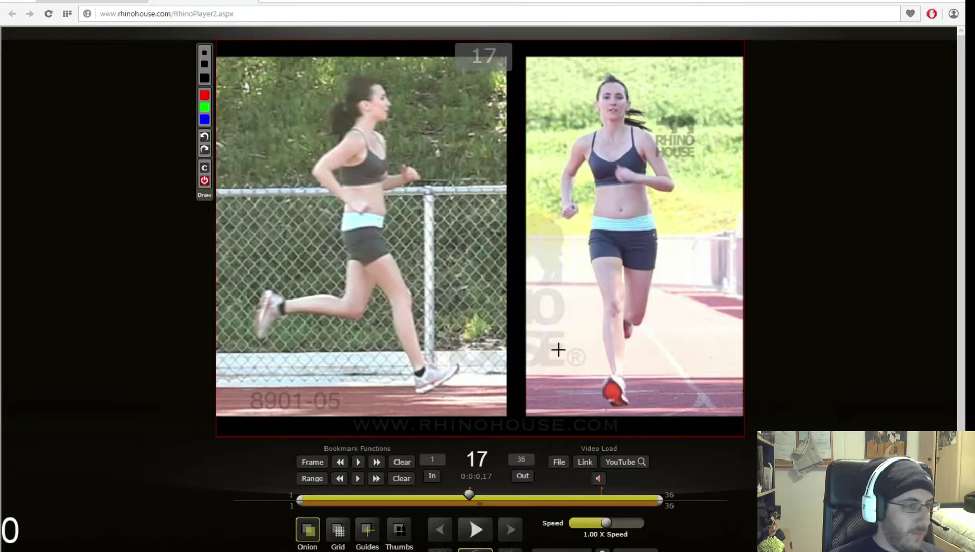
{"action": "left_click_drag", "start_coordinate": [591, 220], "coordinate": [653, 223]}
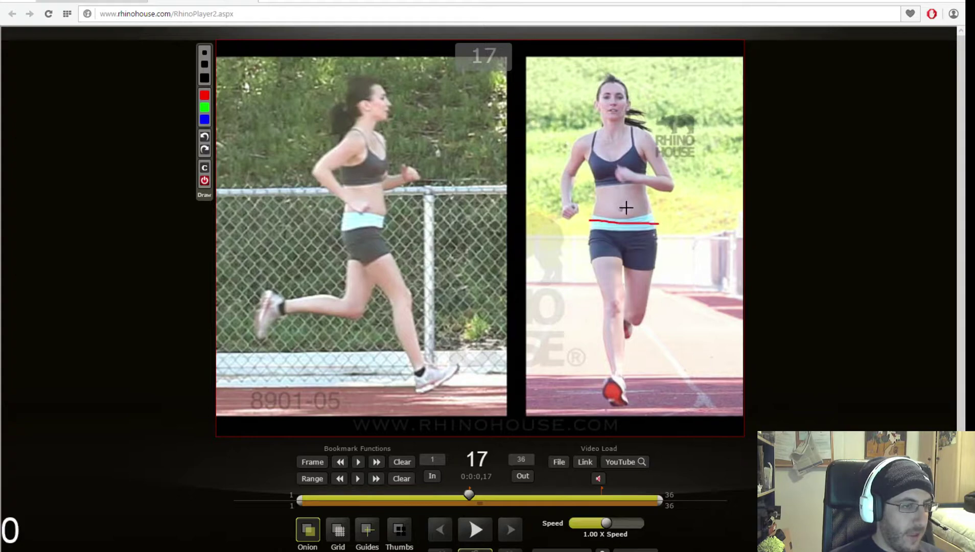
{"action": "left_click_drag", "start_coordinate": [588, 135], "coordinate": [637, 128]}
Switch back to Maya and tilt the chest control further to about Rotate X 2.16, Y -7.12 and Z 14.10.
{"action": "key", "text": "alt+Tab"}
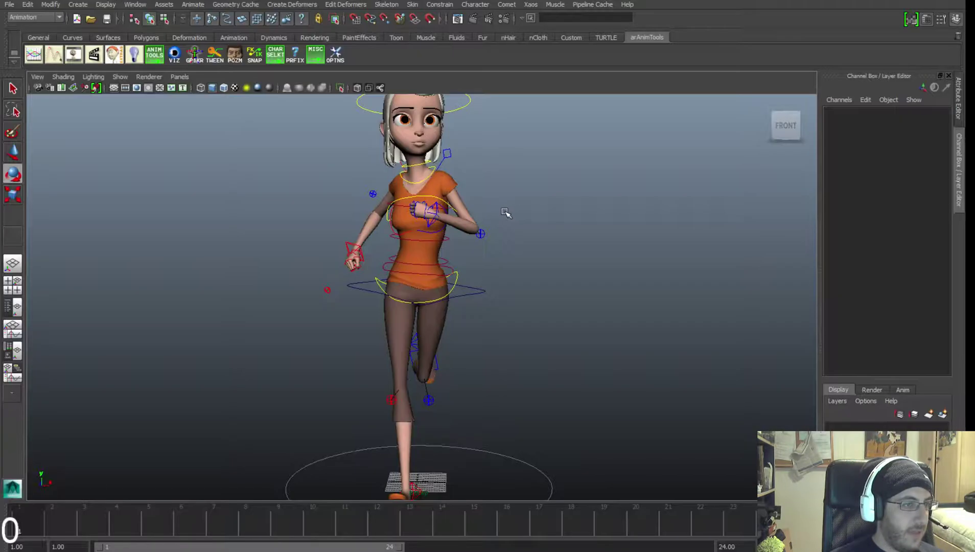
{"action": "key", "text": "alt+Tab"}
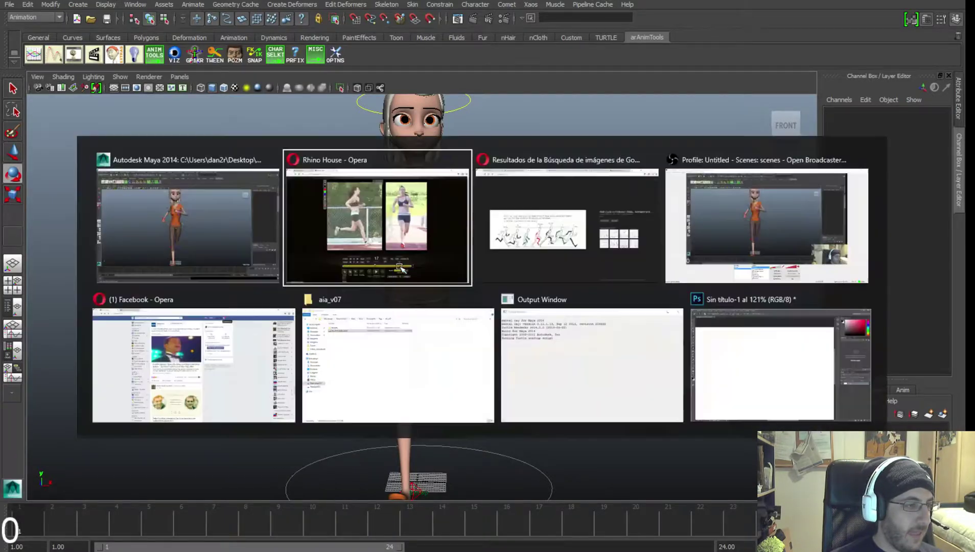
{"action": "key", "text": "alt+Tab"}
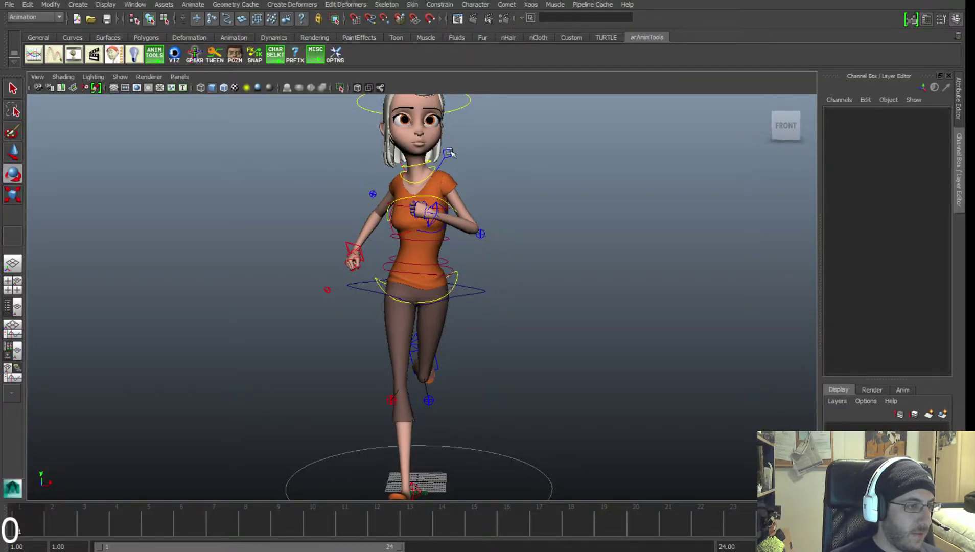
{"action": "left_click", "coordinate": [444, 199]}
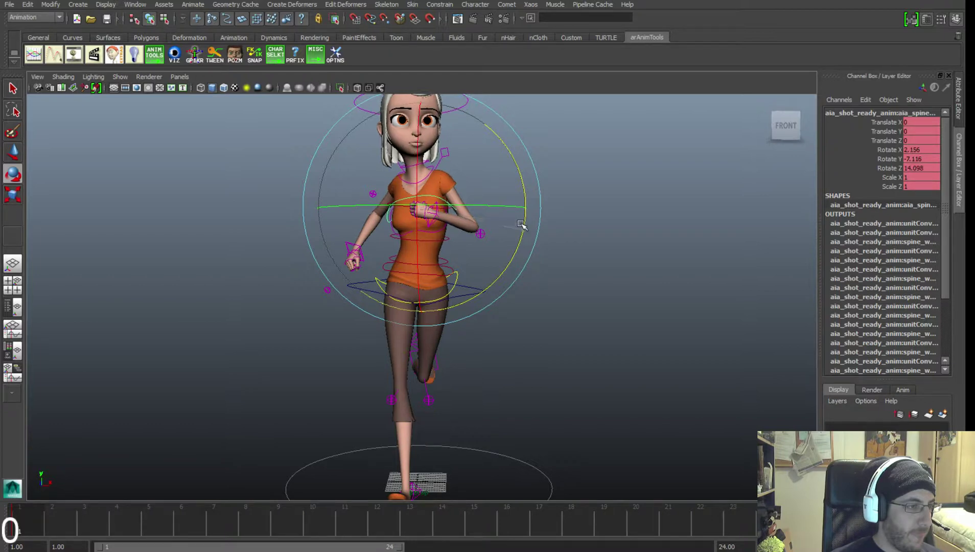
{"action": "key", "text": "w"}
{"action": "key", "text": "alt+Tab"}
{"action": "key", "text": "alt+Tab"}
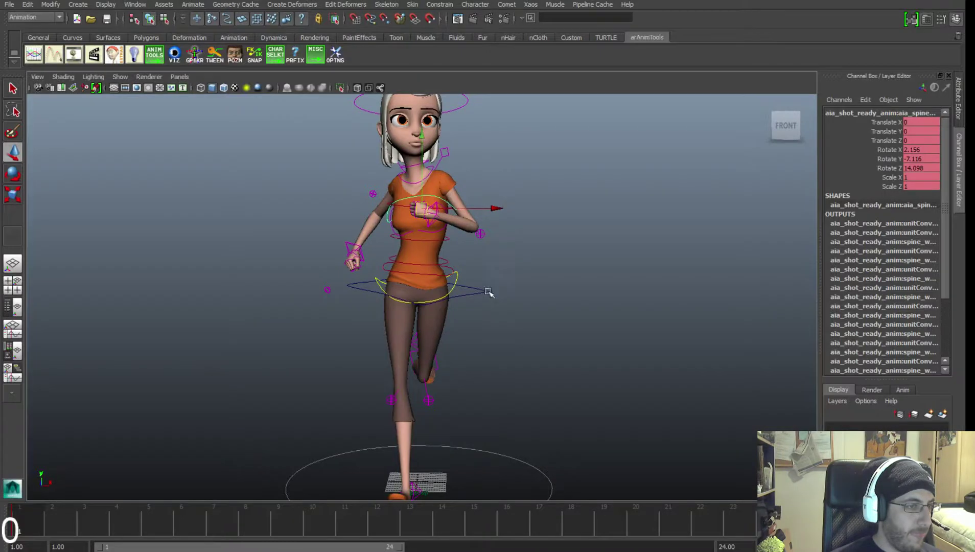
Tilt the hip control at the base of the spine to about Rotate X 2.64, Y 2.65 and Z 0.16.
{"action": "left_click", "coordinate": [457, 280]}
{"action": "key", "text": "e"}
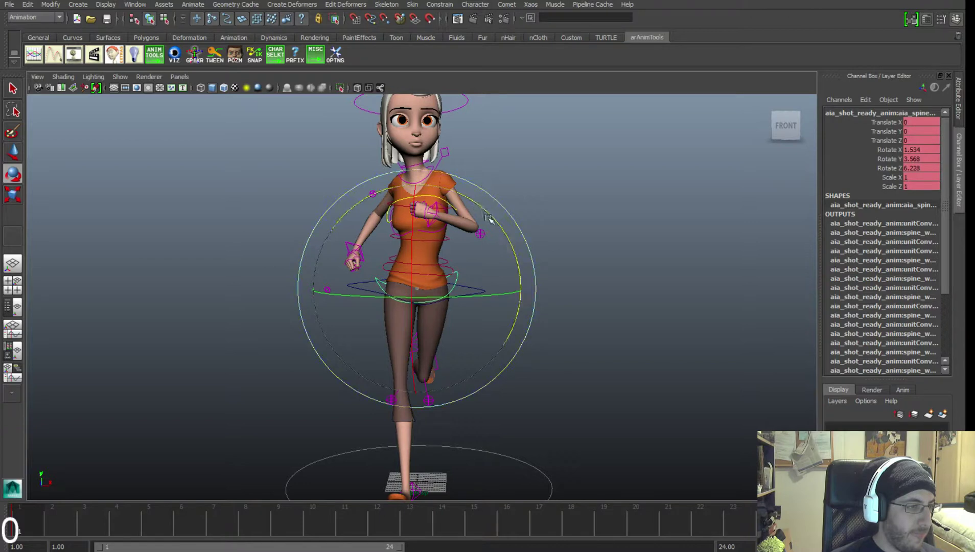
{"action": "left_click_drag", "start_coordinate": [488, 219], "coordinate": [489, 219]}
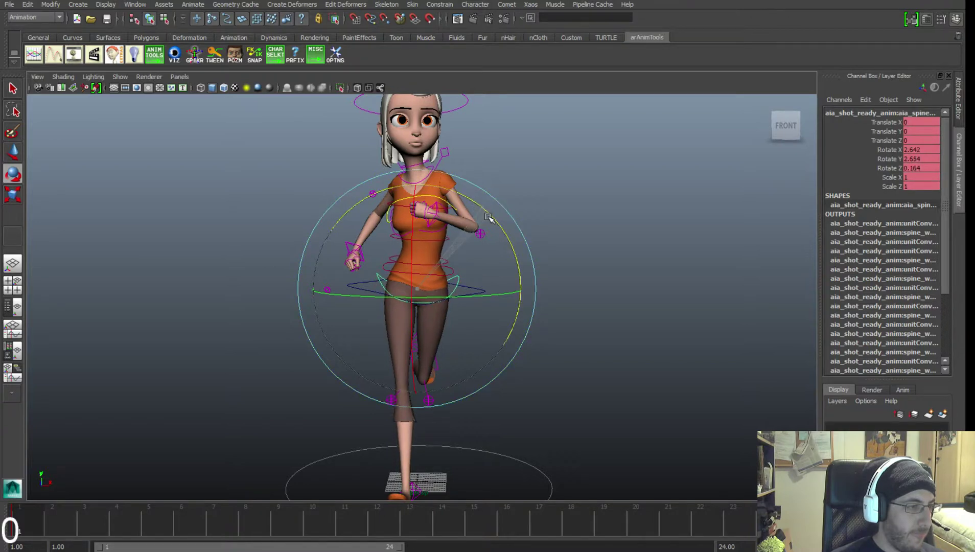
Switch to the runner reference, advance it to frame 19 and turn off the onion-skin overlay.
{"action": "key", "text": "alt+Tab"}
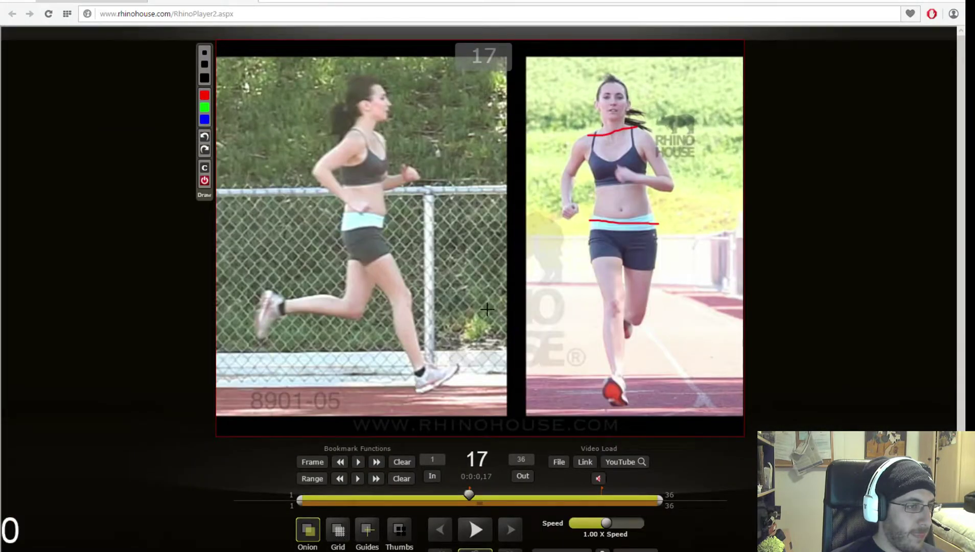
{"action": "left_click", "coordinate": [308, 531]}
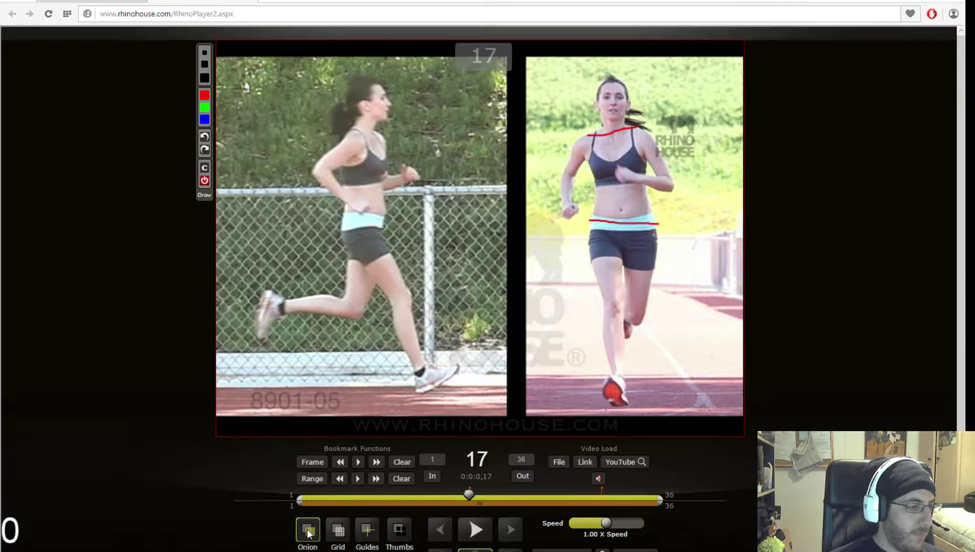
{"action": "left_click", "coordinate": [516, 530]}
{"action": "left_click", "coordinate": [517, 529]}
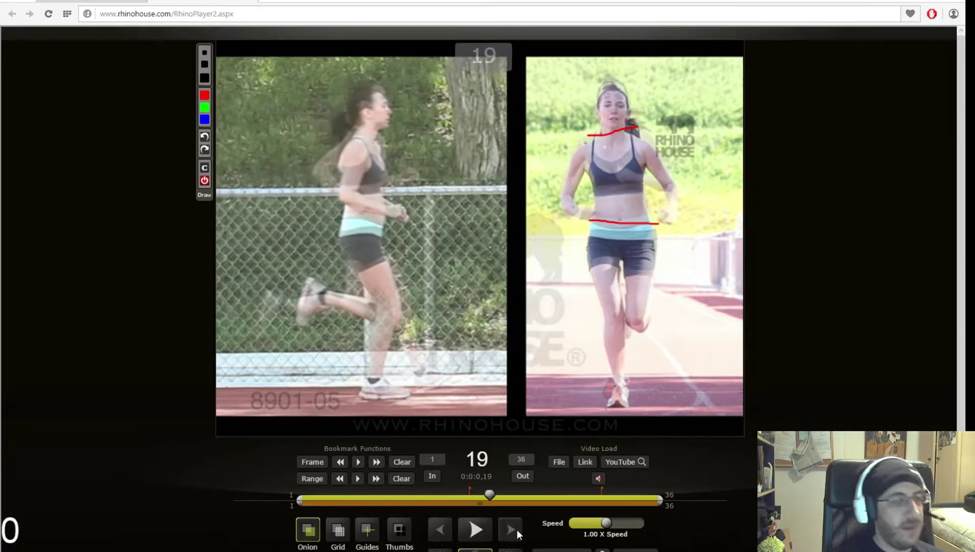
{"action": "left_click", "coordinate": [308, 530]}
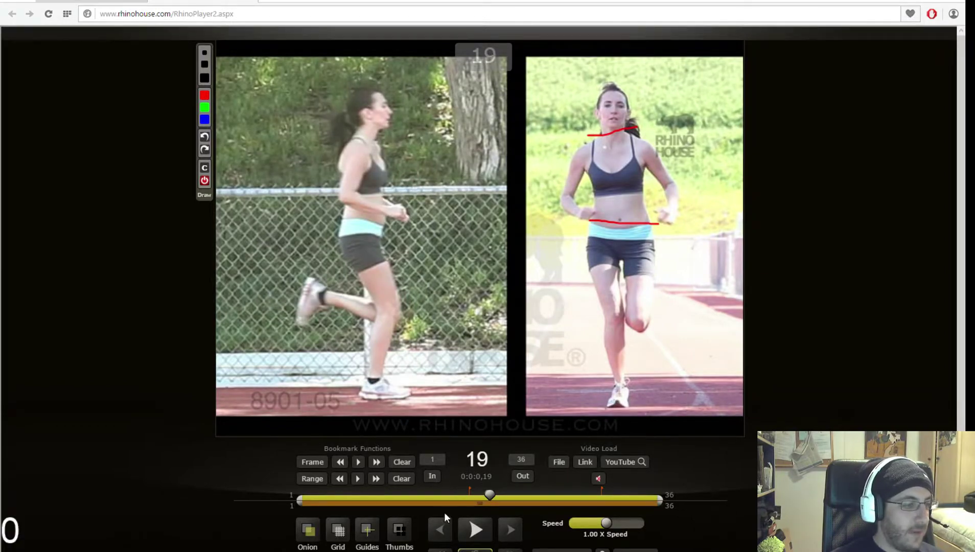
Compare the neighbouring frames and mark the runner's waistband with a red line in the front view at frame 18.
{"action": "triple_click", "coordinate": [439, 530]}
{"action": "left_click", "coordinate": [514, 527]}
{"action": "left_click", "coordinate": [514, 526]}
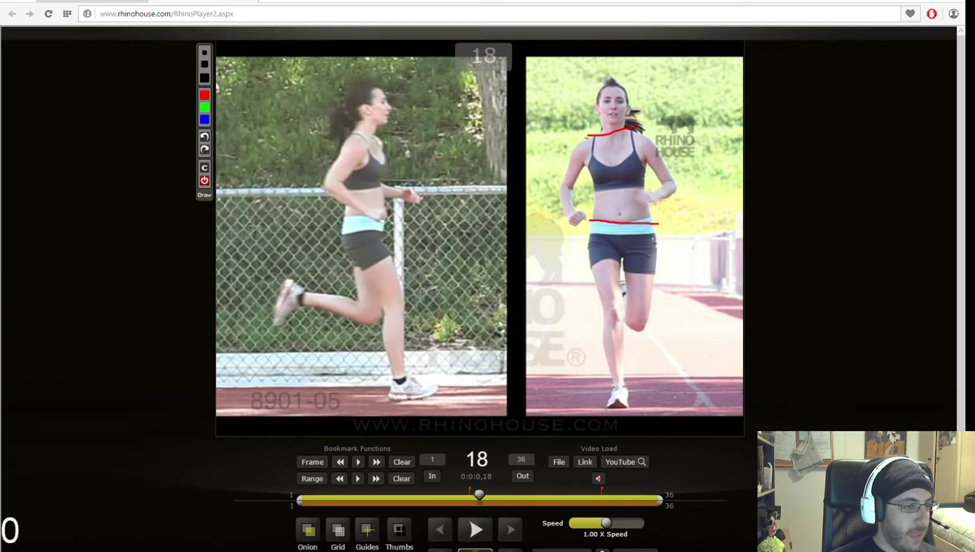
{"action": "left_click", "coordinate": [521, 459]}
{"action": "double_click", "coordinate": [441, 523]}
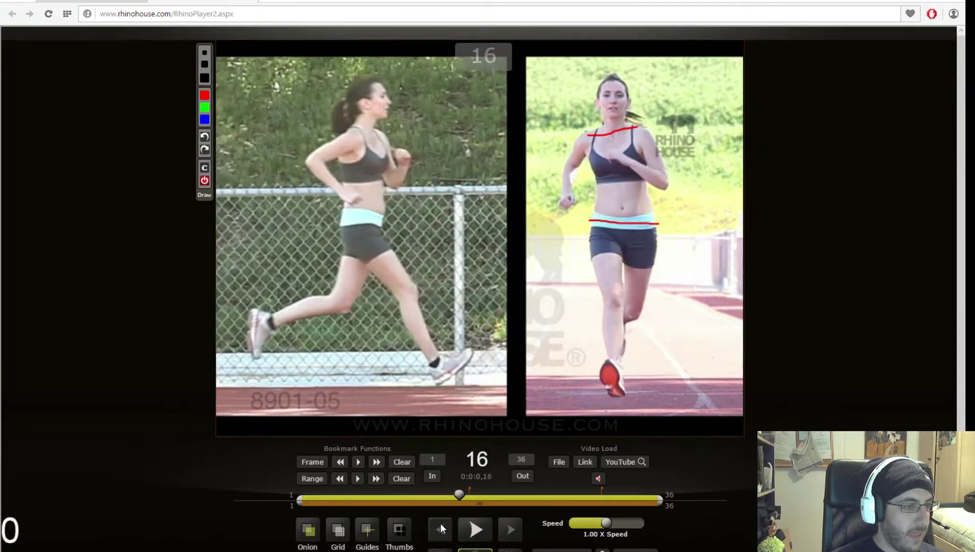
{"action": "double_click", "coordinate": [514, 522]}
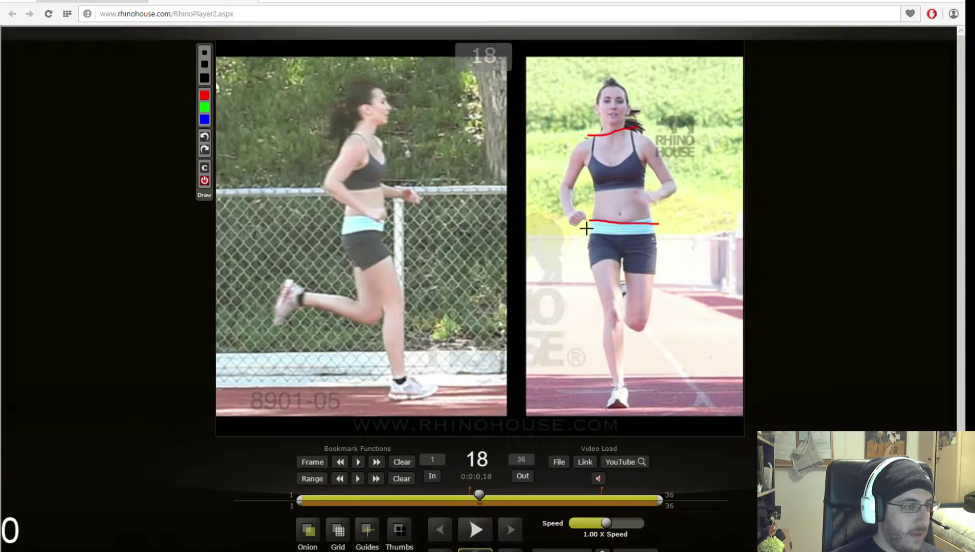
{"action": "left_click_drag", "start_coordinate": [584, 228], "coordinate": [653, 226]}
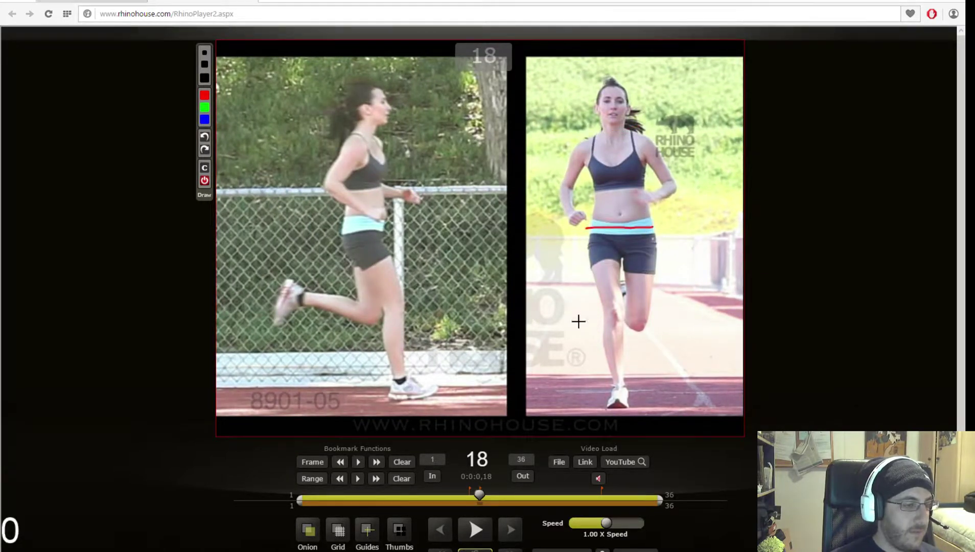
Recheck frame 15 and mark the runner's shoulder line in red in the front view at frame 18.
{"action": "triple_click", "coordinate": [440, 530]}
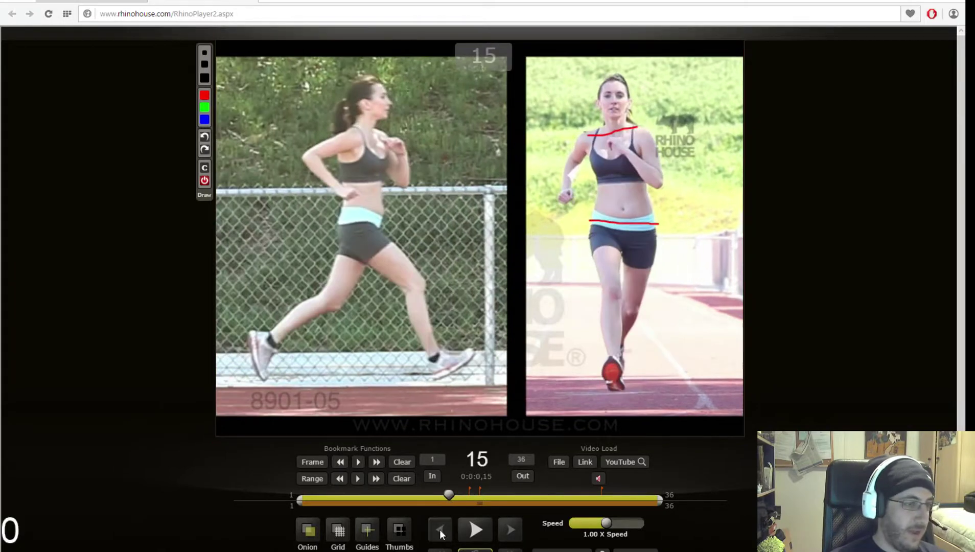
{"action": "double_click", "coordinate": [503, 528]}
{"action": "left_click", "coordinate": [504, 528]}
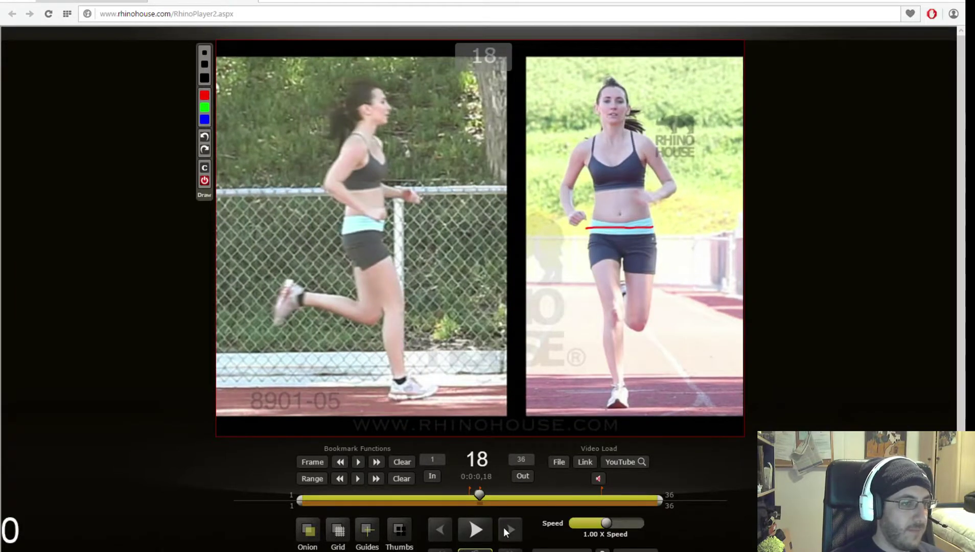
{"action": "left_click_drag", "start_coordinate": [585, 138], "coordinate": [652, 135]}
Compare the runner's shoulder and hip tilt against the red lines across frames 15 to 18.
{"action": "left_click", "coordinate": [442, 528]}
{"action": "left_click", "coordinate": [443, 528]}
{"action": "left_click", "coordinate": [442, 528]}
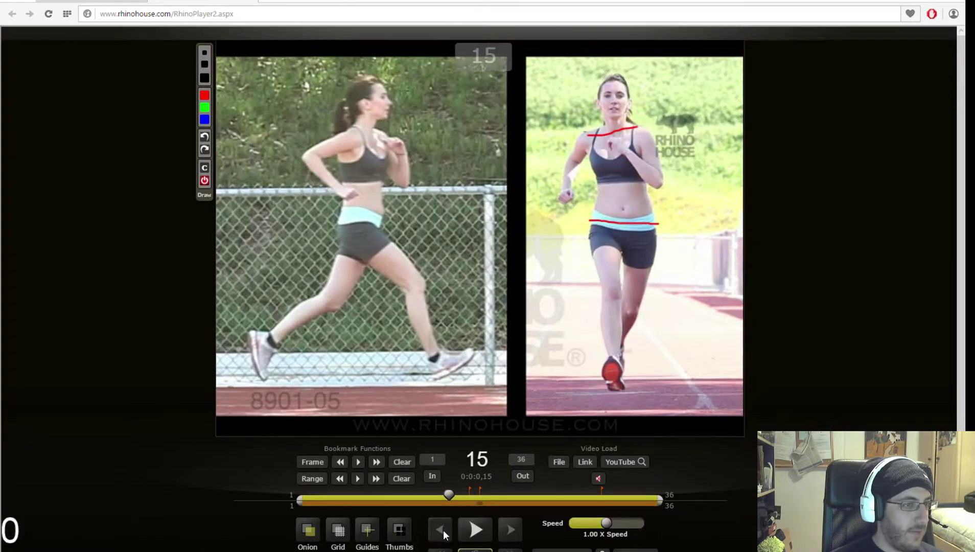
{"action": "left_click", "coordinate": [509, 531]}
{"action": "left_click", "coordinate": [509, 531]}
{"action": "left_click", "coordinate": [509, 531]}
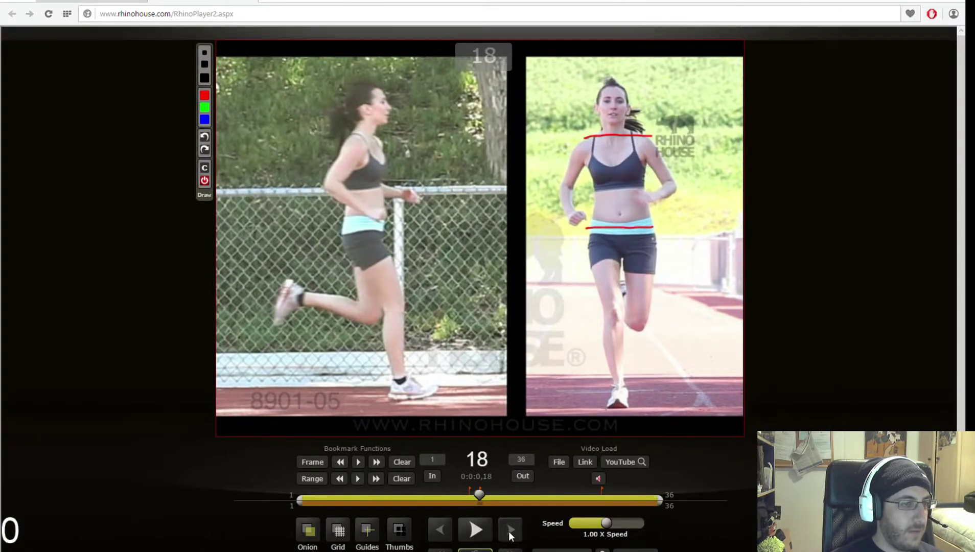
{"action": "left_click", "coordinate": [441, 529]}
{"action": "left_click", "coordinate": [441, 529]}
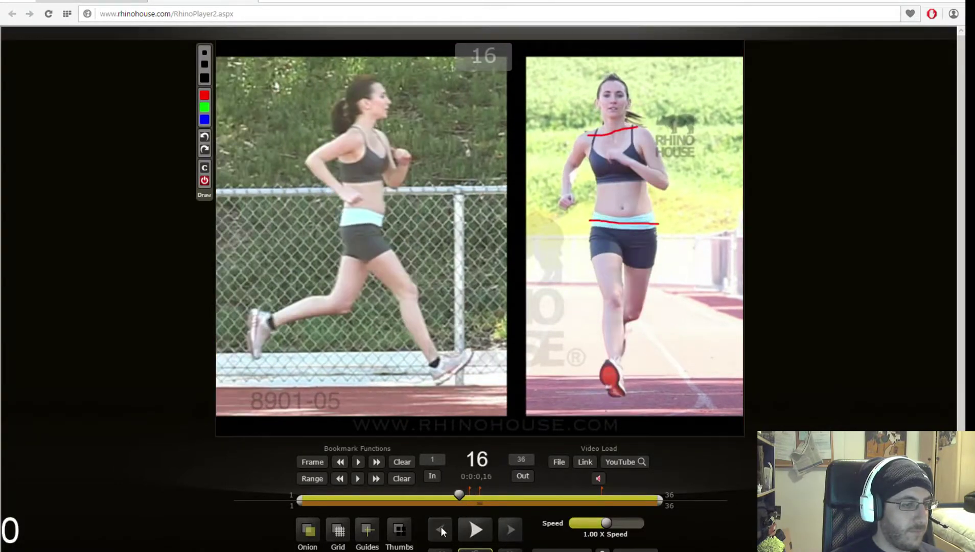
{"action": "left_click", "coordinate": [505, 531]}
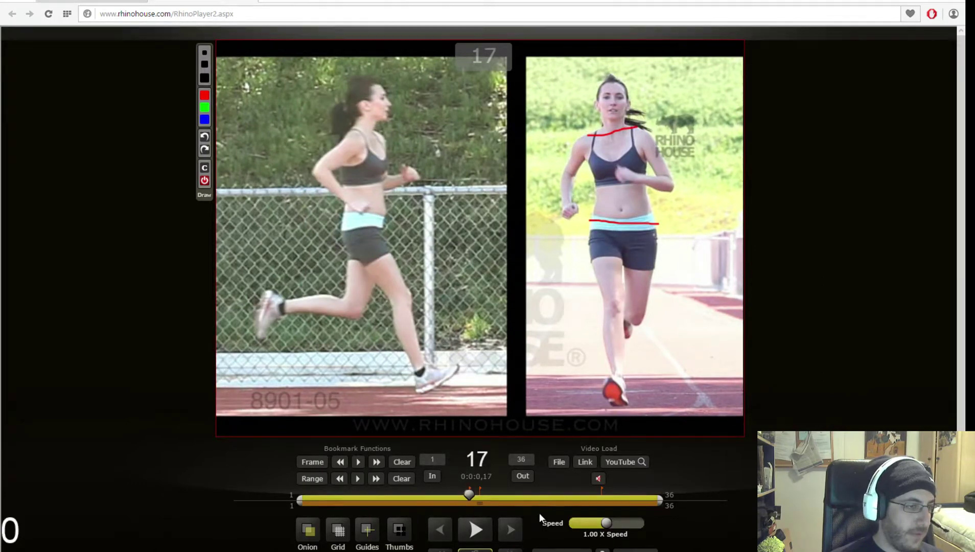
Step through frames 17 to 19 and draw a red downward arrow below the runner's left hand in the front view at frame 19.
{"action": "left_click", "coordinate": [518, 537]}
{"action": "left_click", "coordinate": [517, 537]}
{"action": "left_click", "coordinate": [447, 538]}
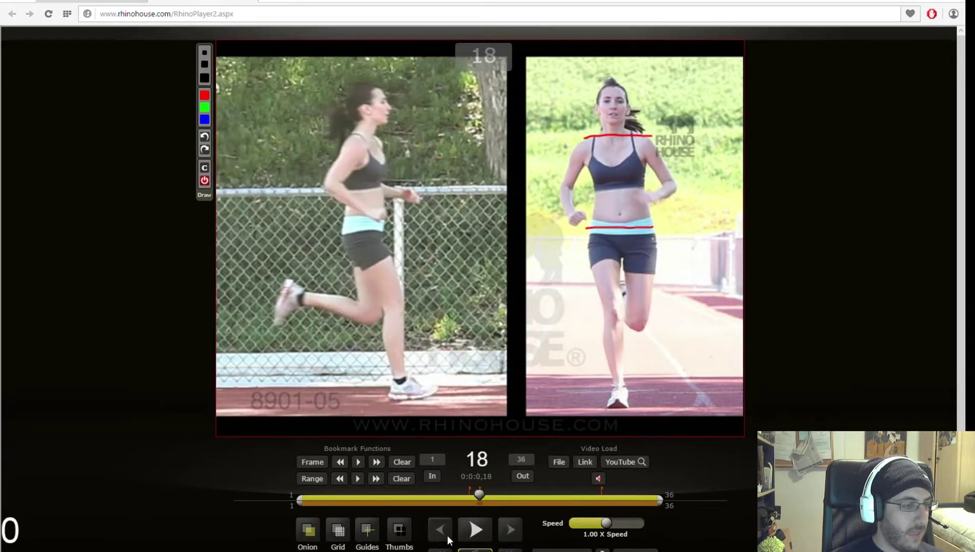
{"action": "left_click", "coordinate": [447, 538]}
{"action": "left_click", "coordinate": [516, 534]}
{"action": "left_click", "coordinate": [515, 533]}
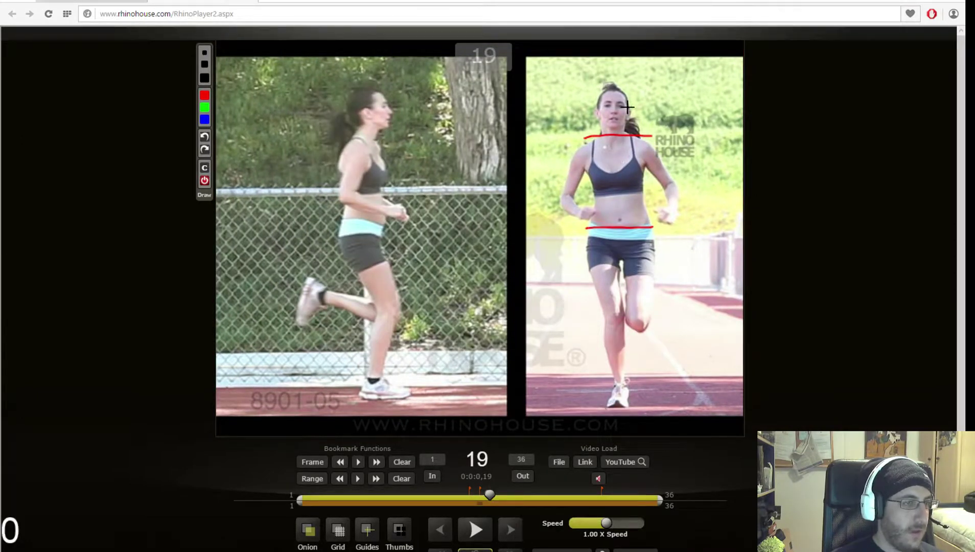
{"action": "mouse_move", "coordinate": [666, 220]}
{"action": "left_mouse_down"}
{"action": "mouse_move", "coordinate": [668, 243]}
{"action": "mouse_move", "coordinate": [680, 236]}
{"action": "left_mouse_up"}
Compare the runner's body height and arm position between frames 17 and 19.
{"action": "left_click", "coordinate": [439, 523]}
{"action": "left_click", "coordinate": [439, 523]}
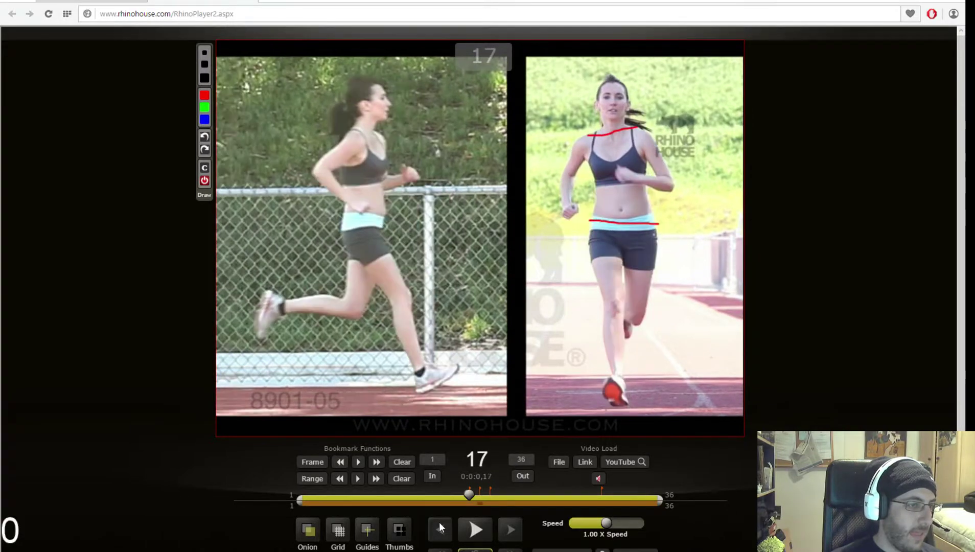
{"action": "left_click", "coordinate": [508, 528]}
{"action": "left_click", "coordinate": [502, 531]}
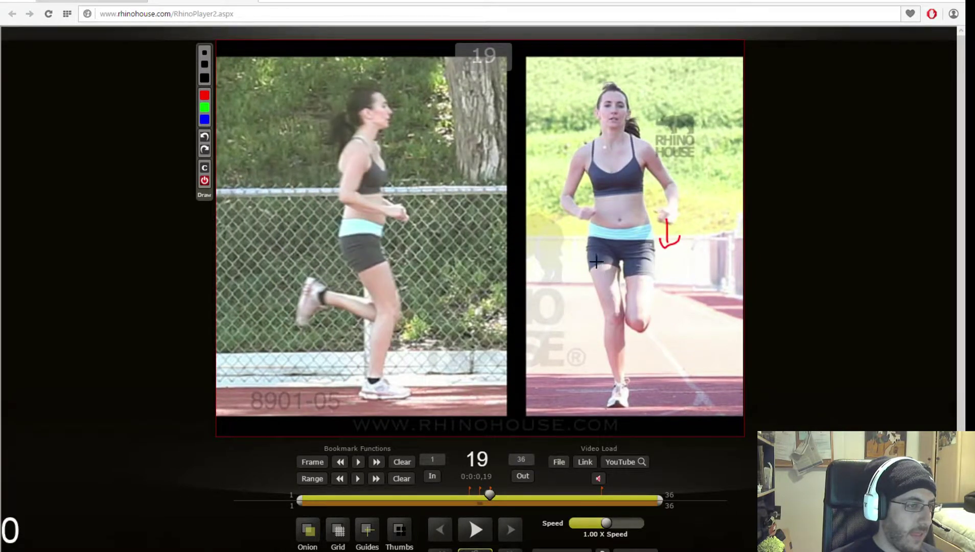
Mark the runner's hip line and shoulder line in red in the front view at frame 19.
{"action": "left_click_drag", "start_coordinate": [591, 230], "coordinate": [648, 232]}
{"action": "key", "text": "ctrl+z"}
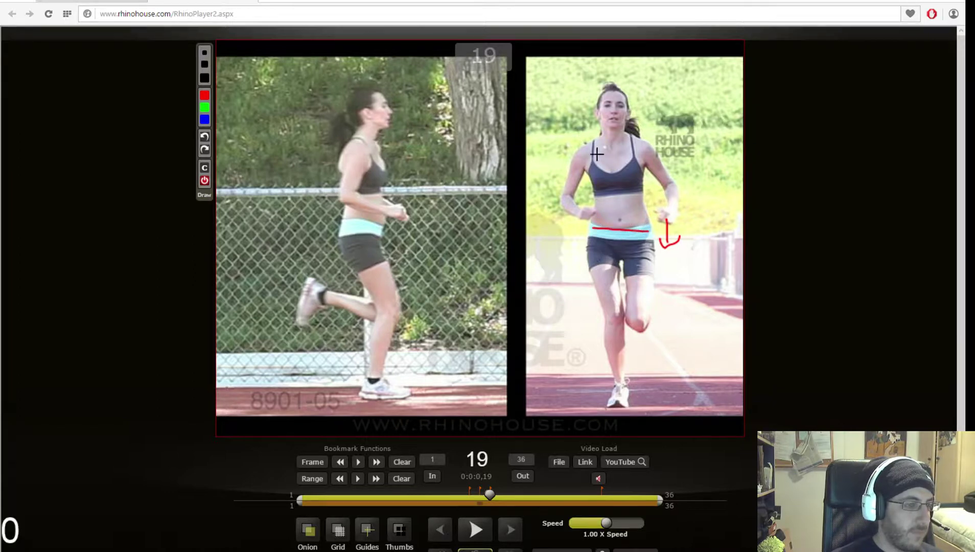
{"action": "left_click_drag", "start_coordinate": [594, 144], "coordinate": [644, 138]}
Compare the tilt of the red shoulder and hip lines while stepping between frames 16 and 19.
{"action": "left_click", "coordinate": [441, 526]}
{"action": "left_click", "coordinate": [441, 527]}
{"action": "left_click", "coordinate": [517, 527]}
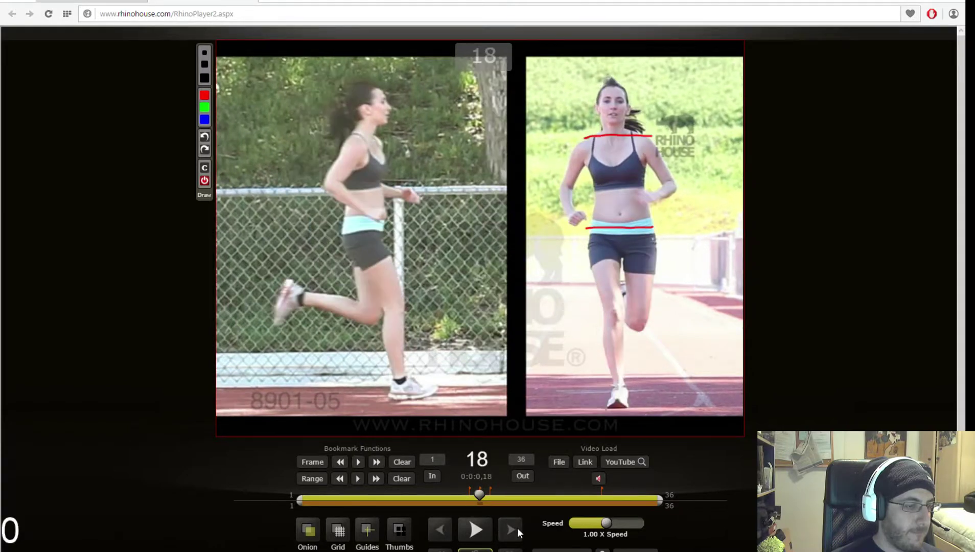
{"action": "left_click", "coordinate": [517, 528]}
{"action": "left_click", "coordinate": [442, 528]}
{"action": "left_click", "coordinate": [441, 528]}
{"action": "left_click", "coordinate": [441, 529]}
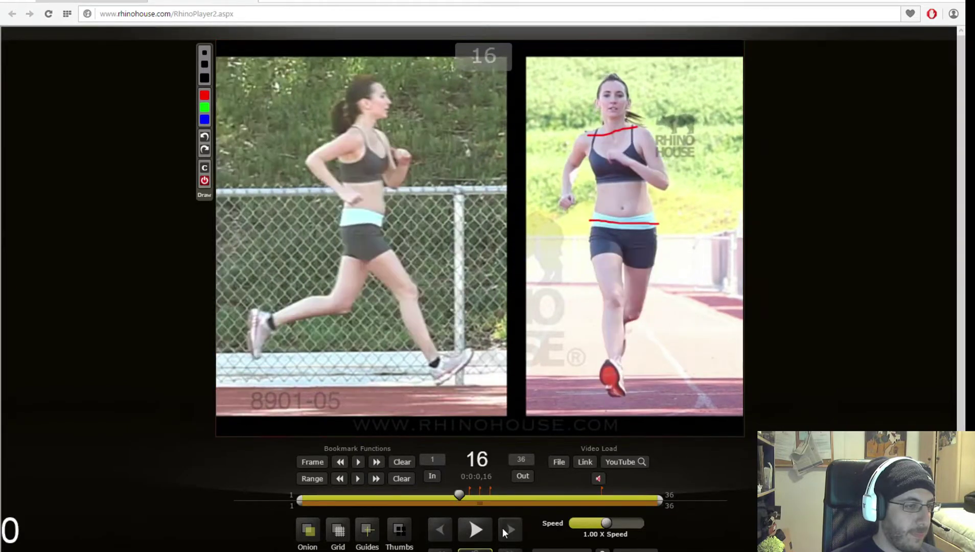
{"action": "left_click", "coordinate": [505, 528]}
{"action": "left_click", "coordinate": [506, 529]}
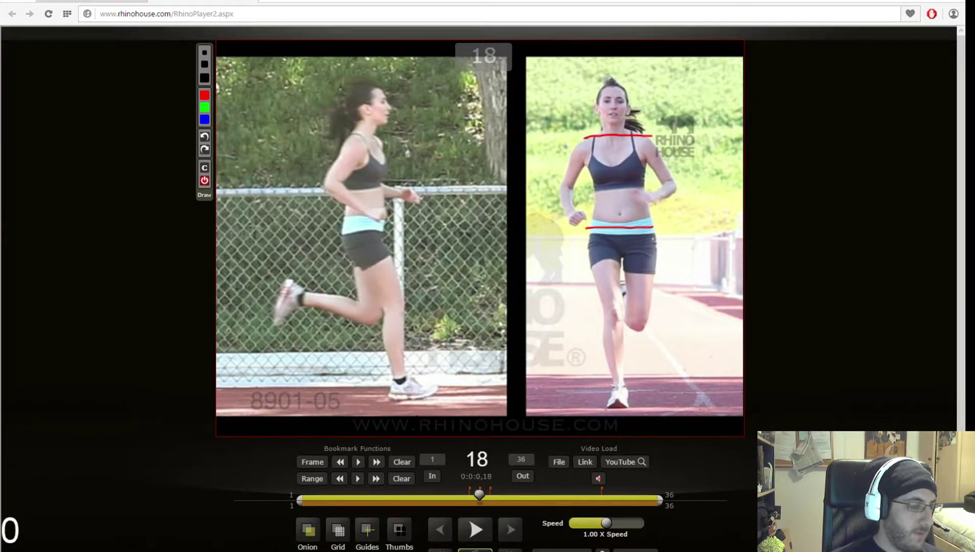
{"action": "left_click", "coordinate": [512, 524]}
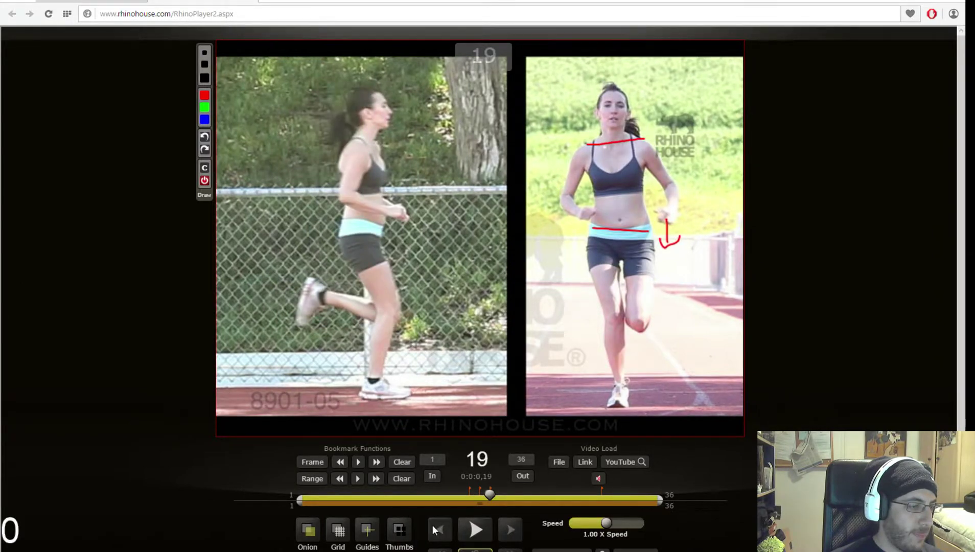
Step from frame 17 to frame 20 and compare the runner's body height and arm position at frames 19 and 20.
{"action": "left_click", "coordinate": [433, 525]}
{"action": "left_click", "coordinate": [433, 525]}
{"action": "left_click", "coordinate": [507, 531]}
{"action": "left_click", "coordinate": [506, 531]}
{"action": "left_click", "coordinate": [507, 531]}
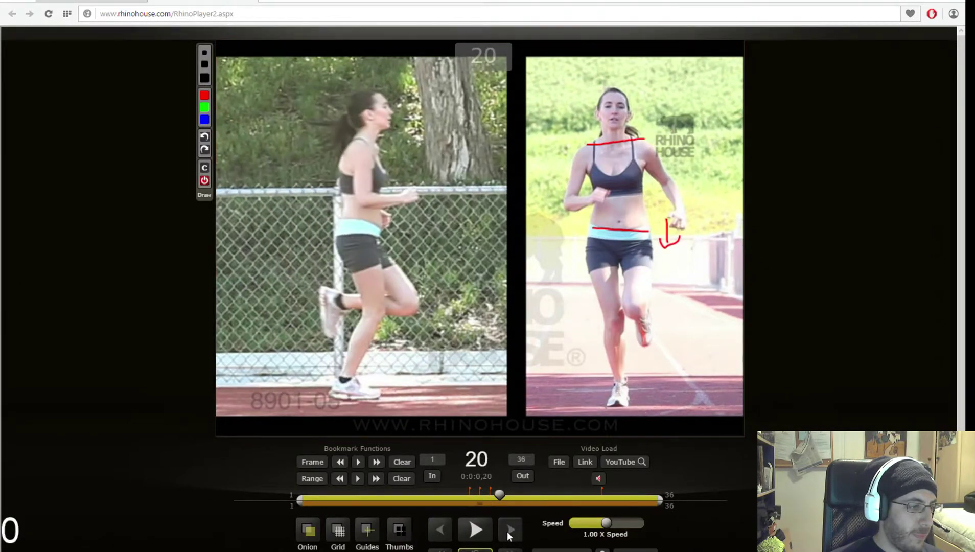
{"action": "left_click", "coordinate": [447, 532]}
{"action": "left_click", "coordinate": [510, 533]}
{"action": "left_click", "coordinate": [448, 529]}
{"action": "left_click", "coordinate": [509, 527]}
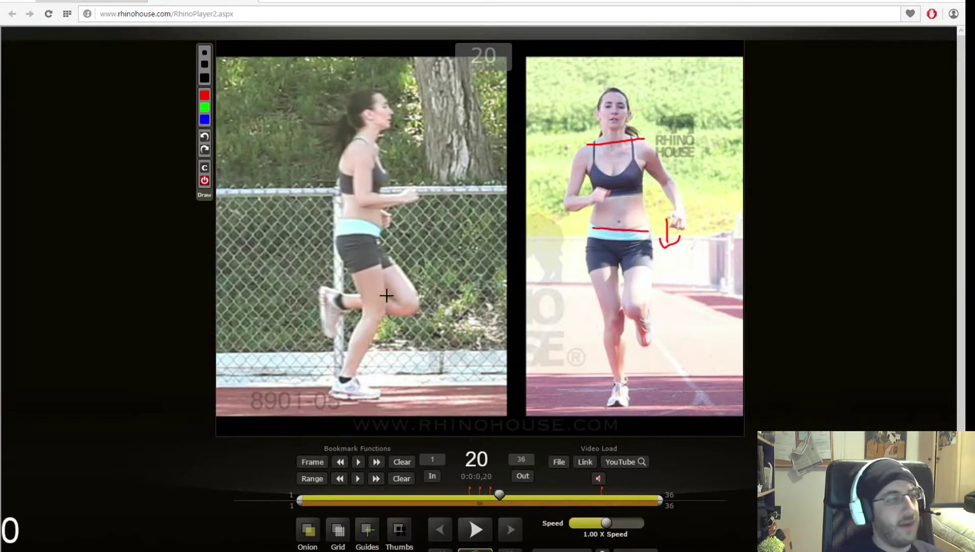
At frame 20, mark the hip line in red in both views and the shoulder line in the front view.
{"action": "left_click_drag", "start_coordinate": [338, 223], "coordinate": [376, 223]}
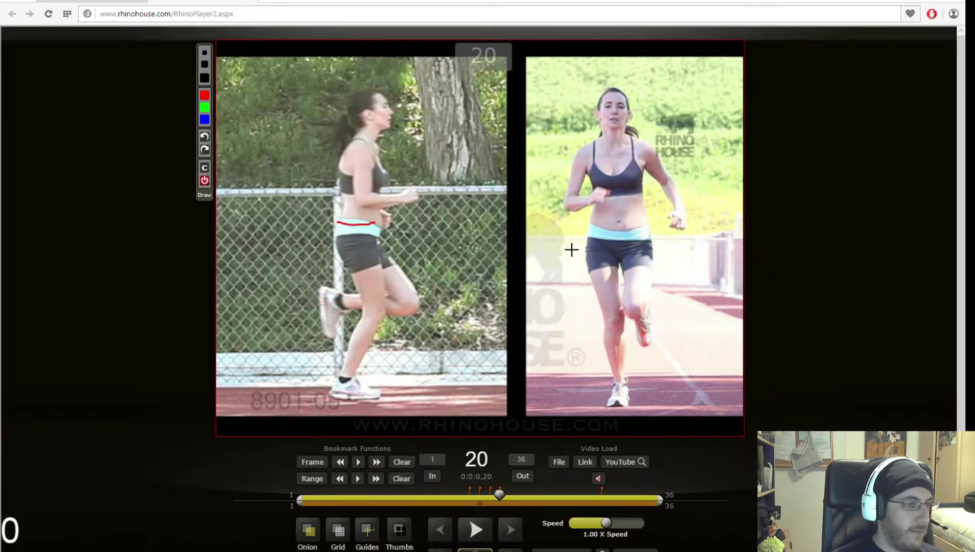
{"action": "left_click_drag", "start_coordinate": [590, 223], "coordinate": [650, 232]}
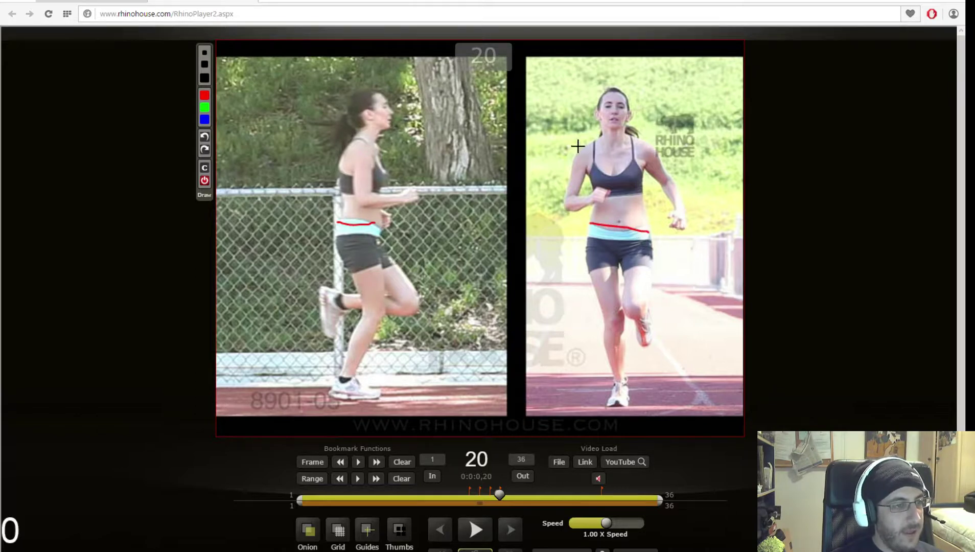
{"action": "left_click_drag", "start_coordinate": [583, 144], "coordinate": [651, 134]}
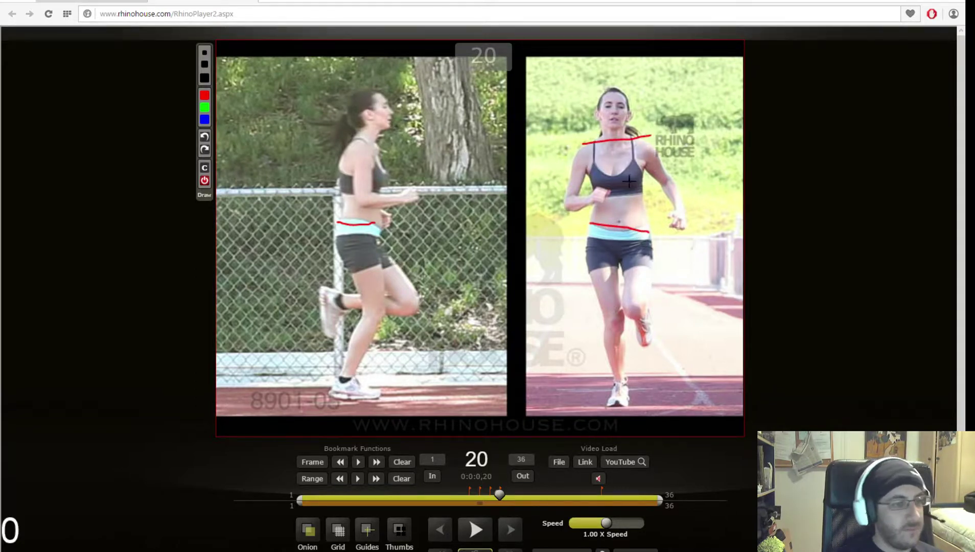
Compare the marked shoulder and hip lines back and forth across frames 17 to 20.
{"action": "left_click", "coordinate": [448, 534]}
{"action": "left_click", "coordinate": [448, 534]}
{"action": "left_click", "coordinate": [448, 534]}
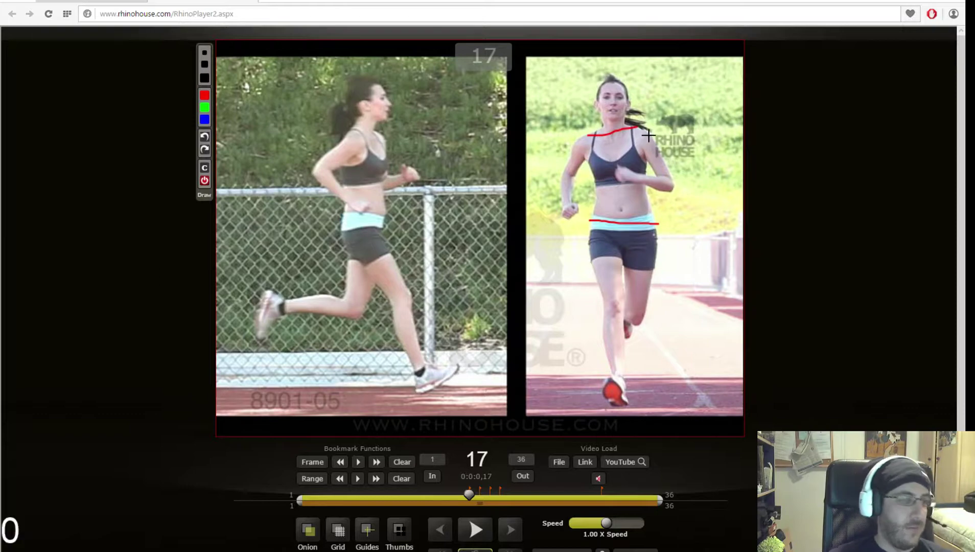
{"action": "left_click", "coordinate": [511, 531]}
{"action": "left_click", "coordinate": [511, 532]}
{"action": "left_click", "coordinate": [511, 531]}
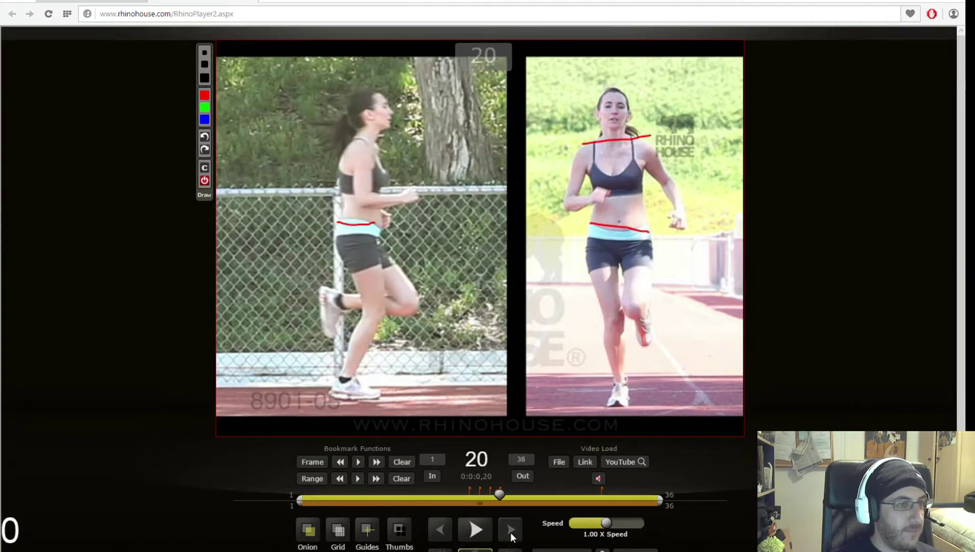
{"action": "left_click", "coordinate": [447, 524]}
{"action": "left_click", "coordinate": [447, 525]}
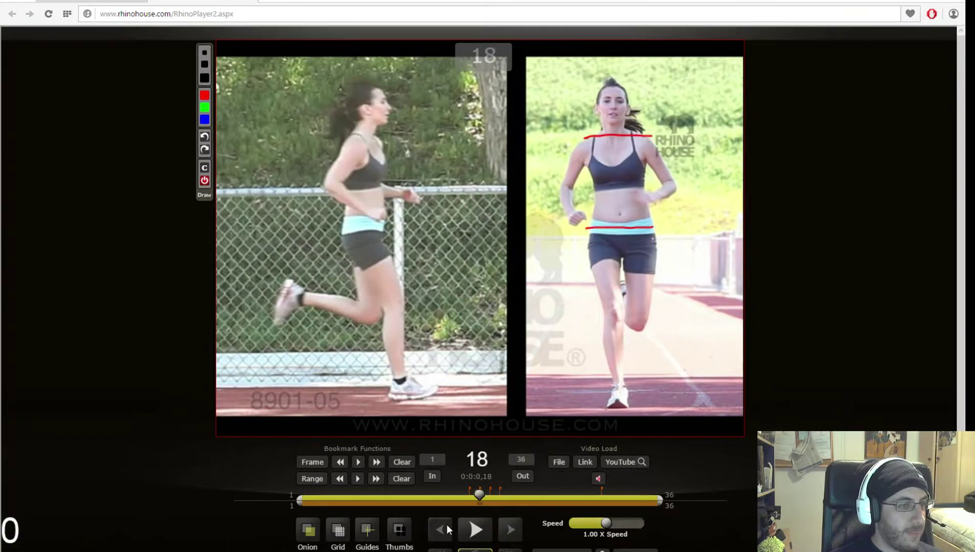
{"action": "left_click", "coordinate": [447, 525]}
{"action": "left_click", "coordinate": [513, 531]}
{"action": "left_click", "coordinate": [514, 530]}
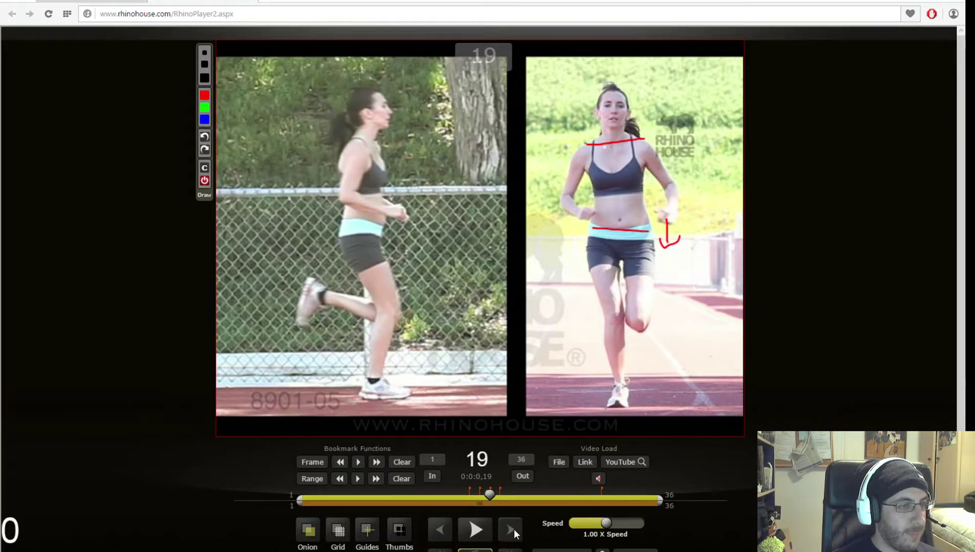
{"action": "left_click", "coordinate": [513, 530]}
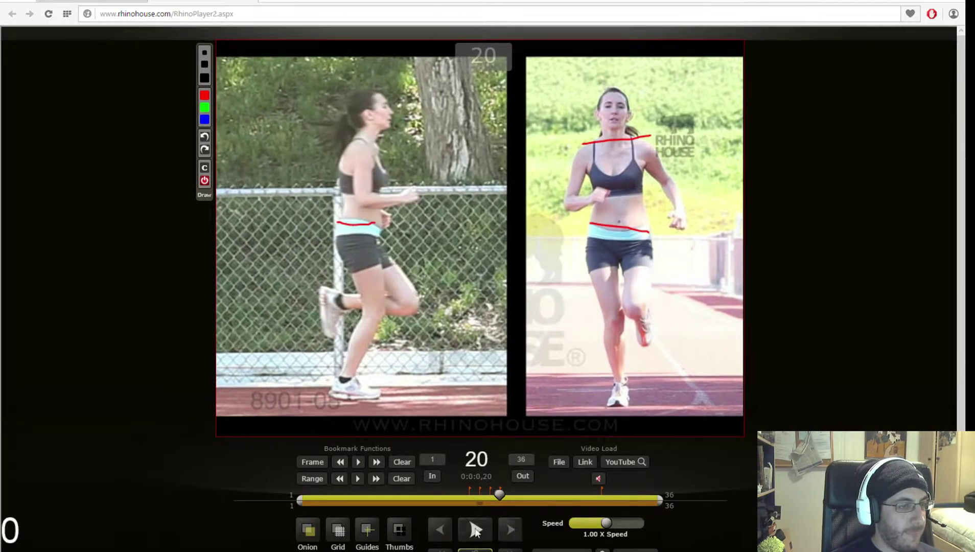
Step back to frame 16 and forward to frame 20 to review how the shoulder and hip tilt changes.
{"action": "left_click", "coordinate": [443, 525]}
{"action": "left_click", "coordinate": [442, 525]}
{"action": "left_click", "coordinate": [442, 525]}
{"action": "left_click", "coordinate": [442, 525]}
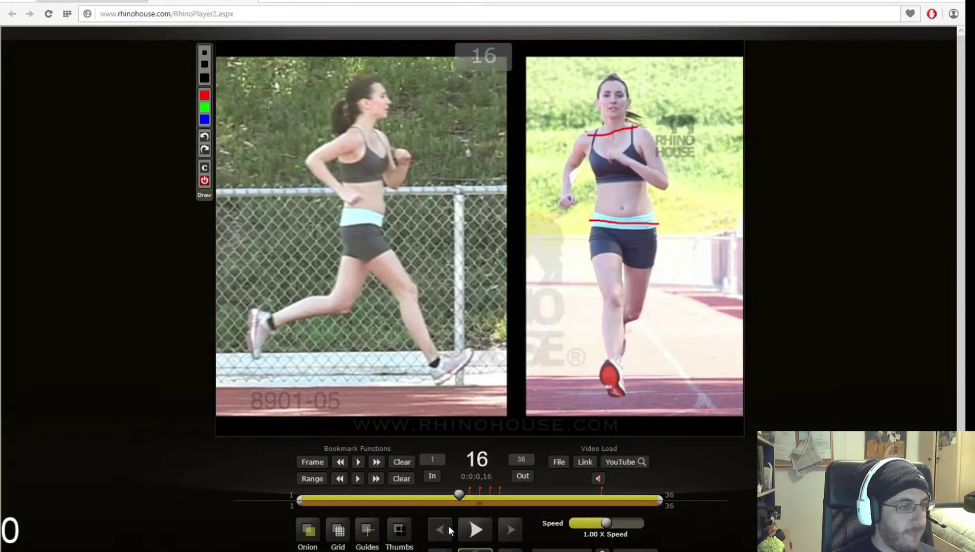
{"action": "left_click", "coordinate": [508, 530]}
{"action": "left_click", "coordinate": [508, 530]}
{"action": "left_click", "coordinate": [507, 530]}
{"action": "left_click", "coordinate": [508, 530]}
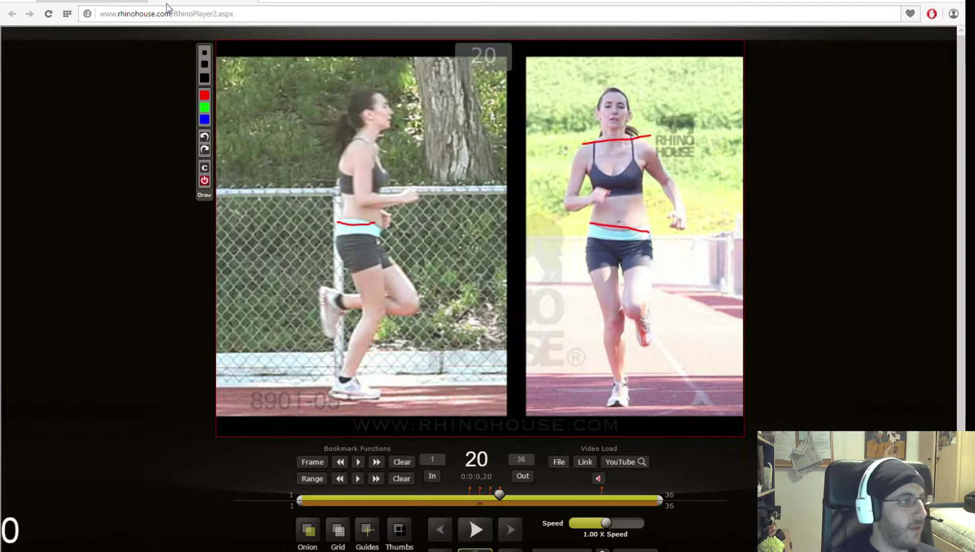
Check the character's pose in Maya, then return to the runner video and recheck the body lines in frames 17 to 20.
{"action": "key", "text": "alt+Tab"}
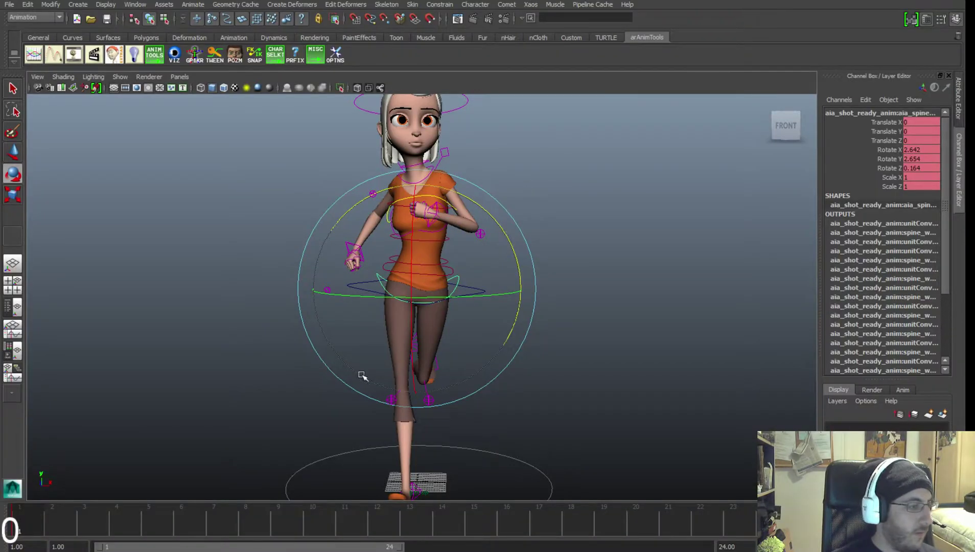
{"action": "key", "text": "alt+Tab"}
{"action": "left_click", "coordinate": [438, 529]}
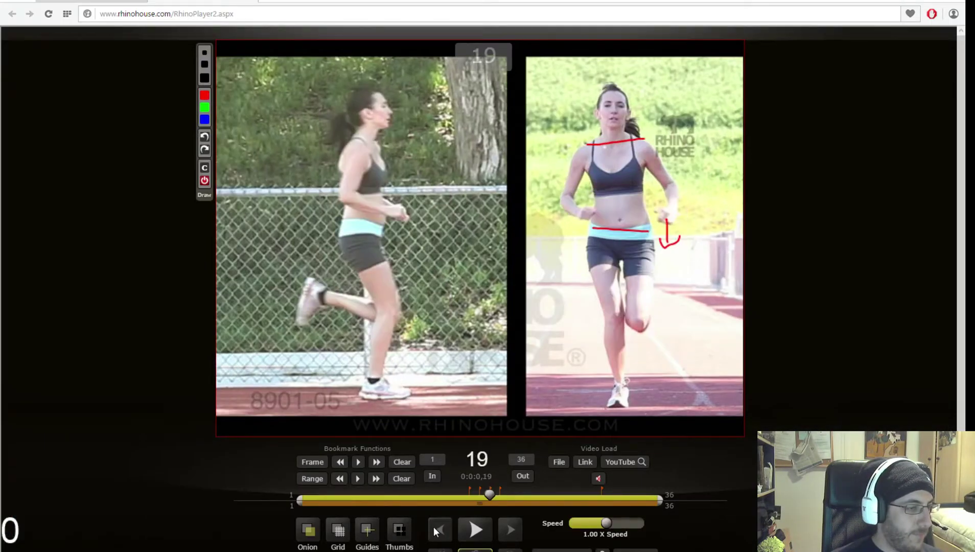
{"action": "left_click", "coordinate": [438, 529]}
{"action": "left_click", "coordinate": [438, 529]}
{"action": "left_click", "coordinate": [510, 527]}
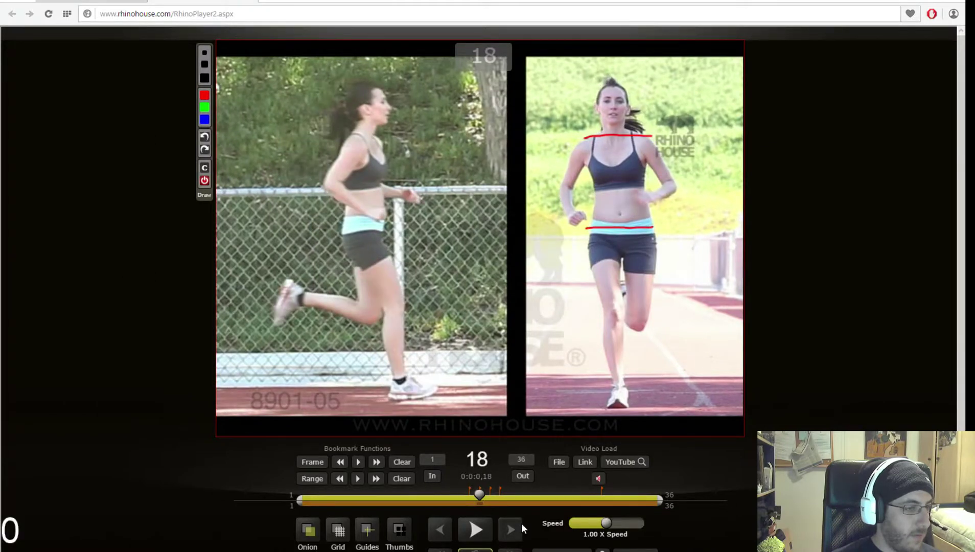
{"action": "left_click", "coordinate": [519, 527]}
{"action": "left_click", "coordinate": [520, 527]}
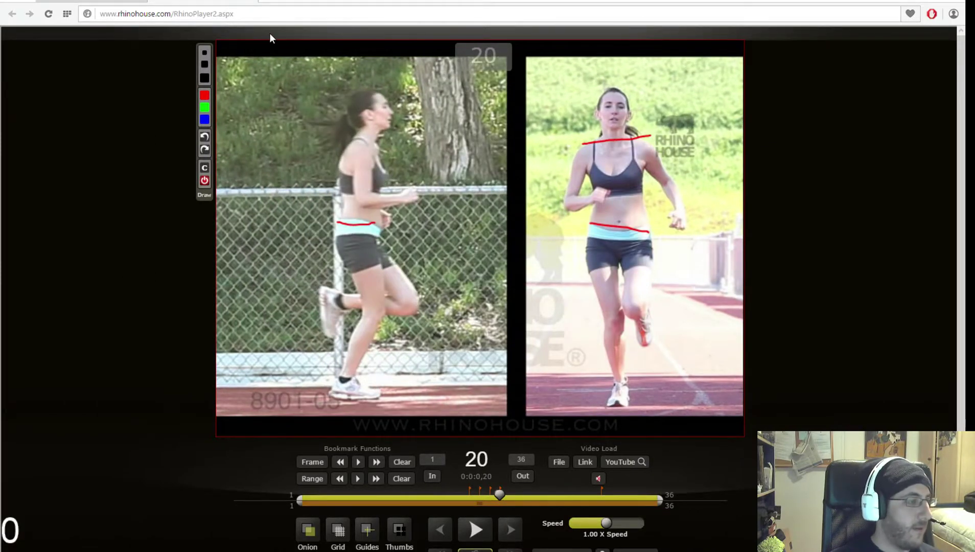
Switch between Maya and the browser to compare the rig's pose with the drawn run cycle reference.
{"action": "left_click_drag", "start_coordinate": [435, 1], "coordinate": [974, 93]}
{"action": "key", "text": "alt+Tab"}
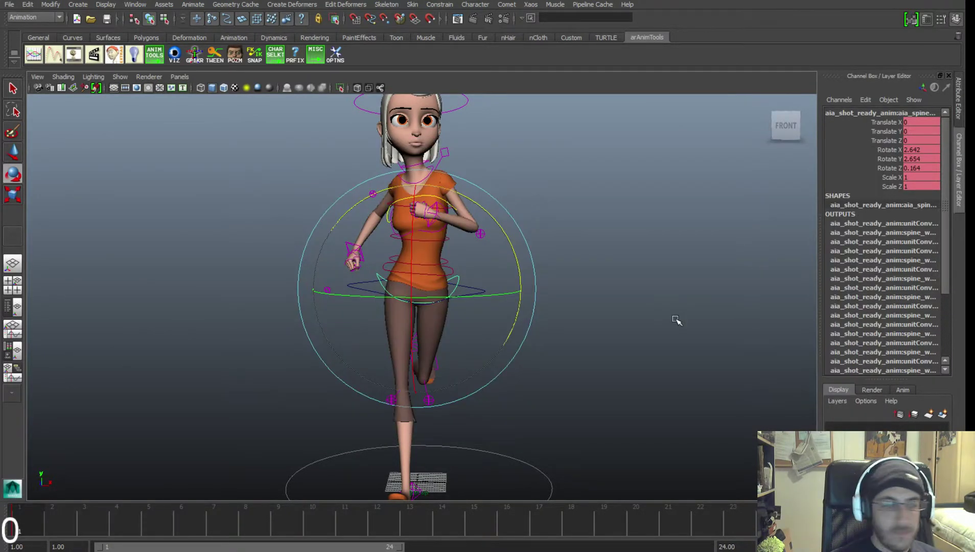
{"action": "key", "text": "alt+Tab"}
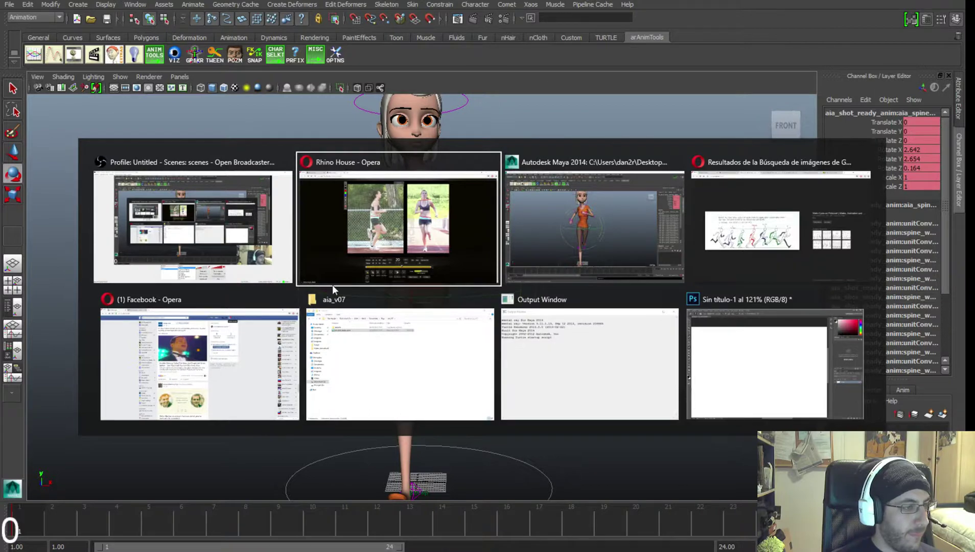
{"action": "key", "text": "alt+Tab"}
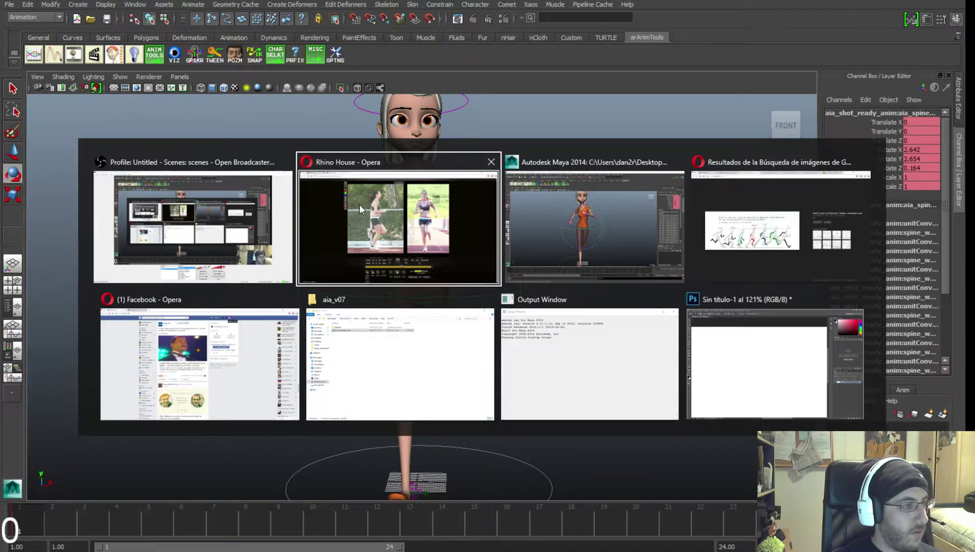
{"action": "key", "text": "alt+Tab"}
{"action": "key", "text": "alt+Tab"}
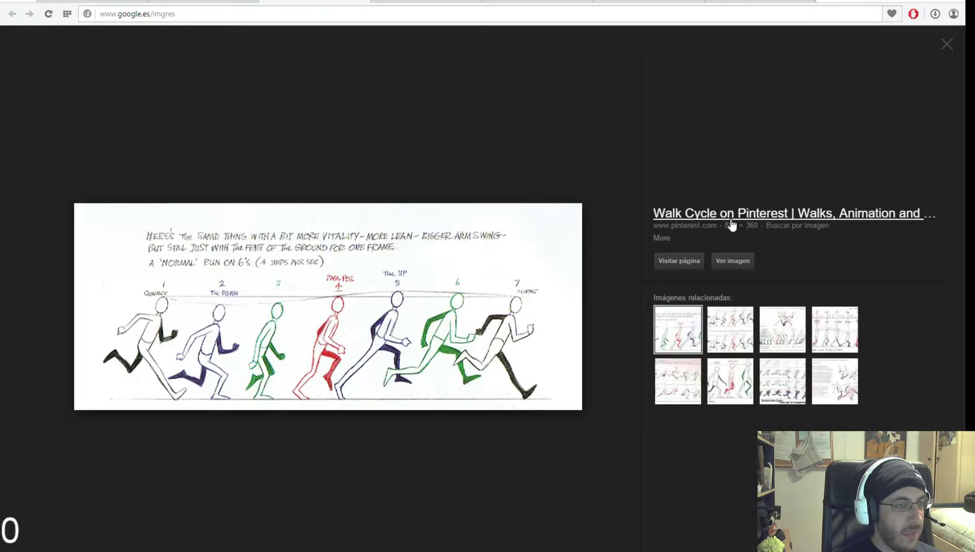
{"action": "key", "text": "alt+Tab"}
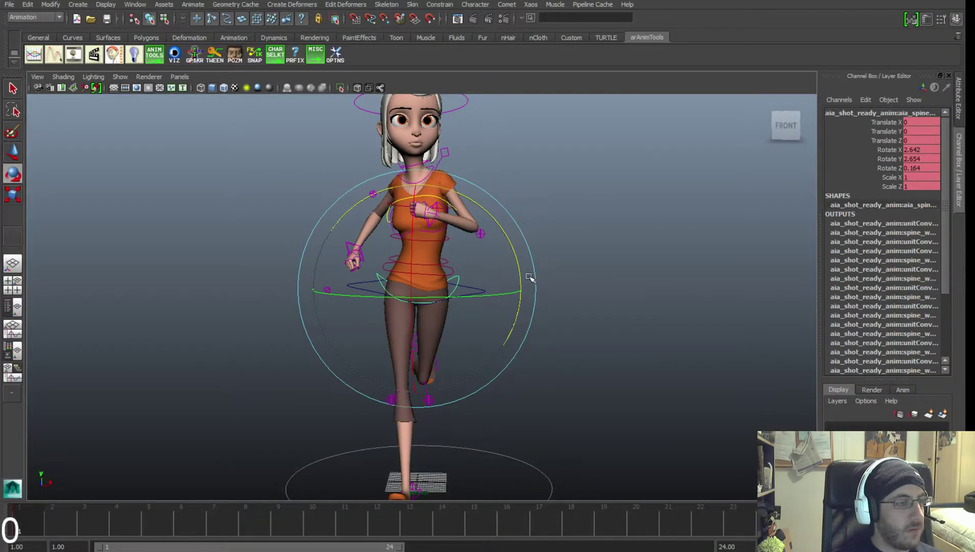
{"action": "key", "text": "alt+Tab"}
{"action": "key", "text": "Escape"}
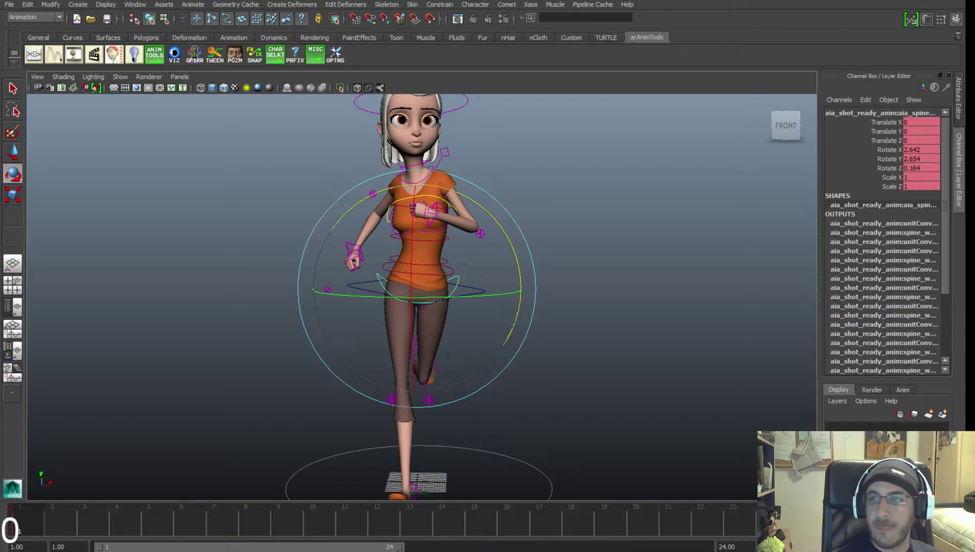
Look through the open run cycle reference sheets and the Animator's Survival Kit website in the browser, then return to Maya.
{"action": "key", "text": "alt+Tab"}
{"action": "key", "text": "alt+Tab"}
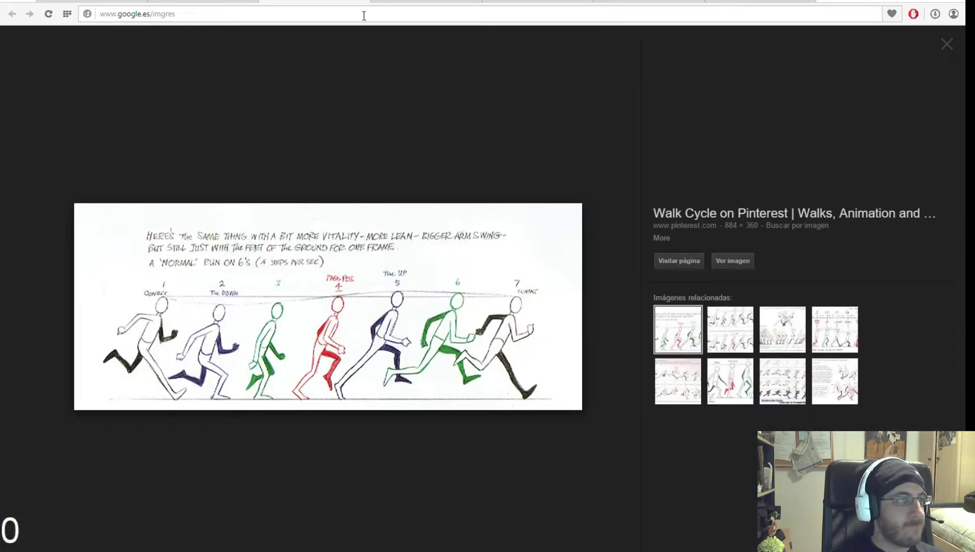
{"action": "left_click", "coordinate": [213, 2]}
{"action": "left_click", "coordinate": [118, 2]}
{"action": "left_click", "coordinate": [310, 1]}
{"action": "left_click", "coordinate": [426, 1]}
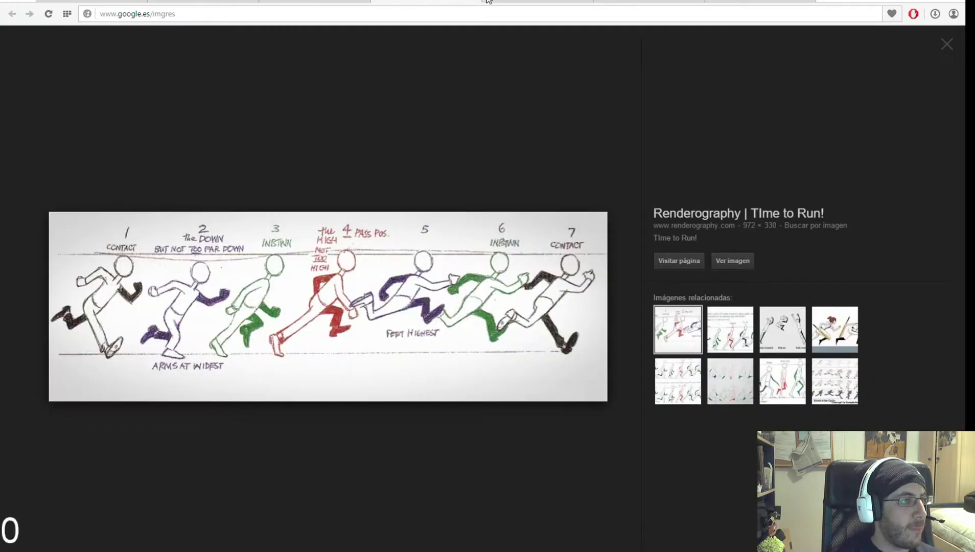
{"action": "left_click", "coordinate": [312, 2]}
{"action": "left_click", "coordinate": [215, 1]}
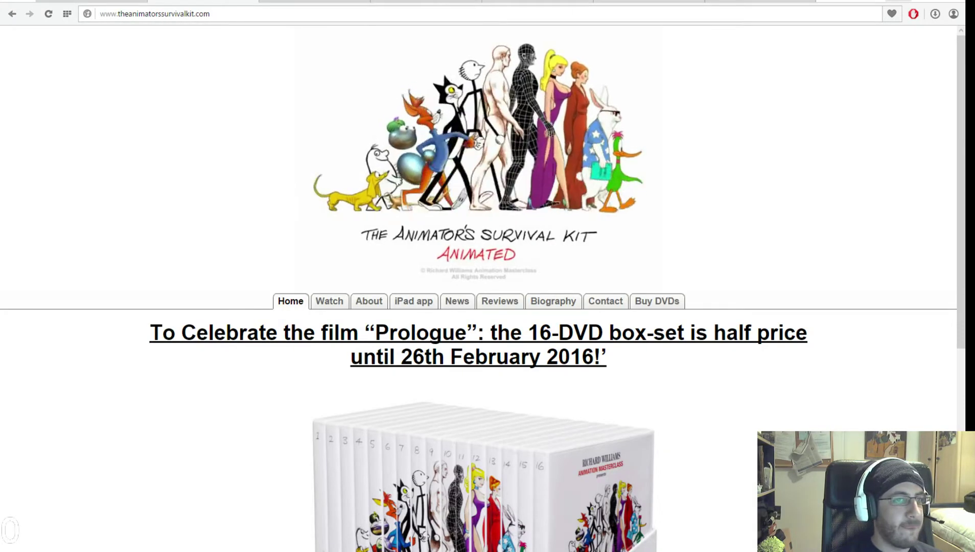
{"action": "key", "text": "alt+Tab"}
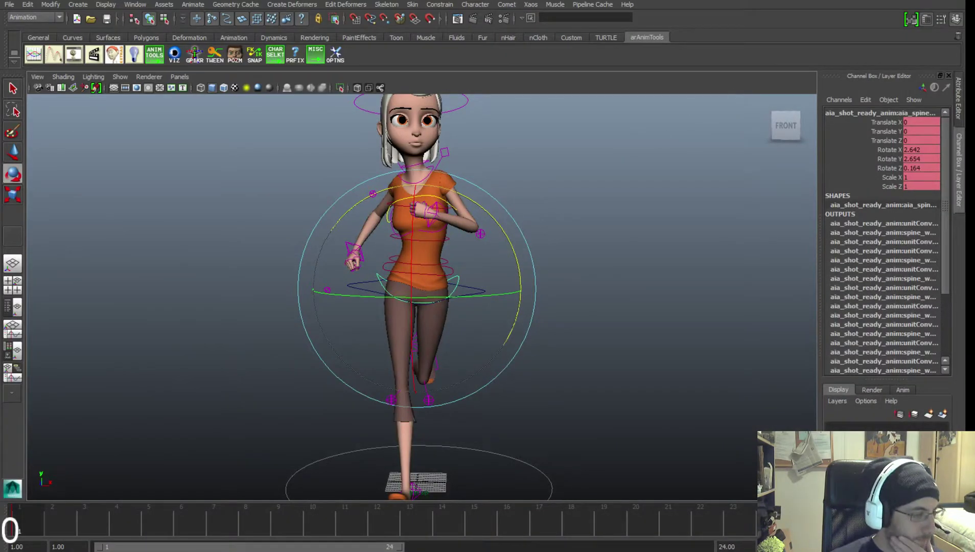
{"action": "mouse_move", "coordinate": [438, 551]}
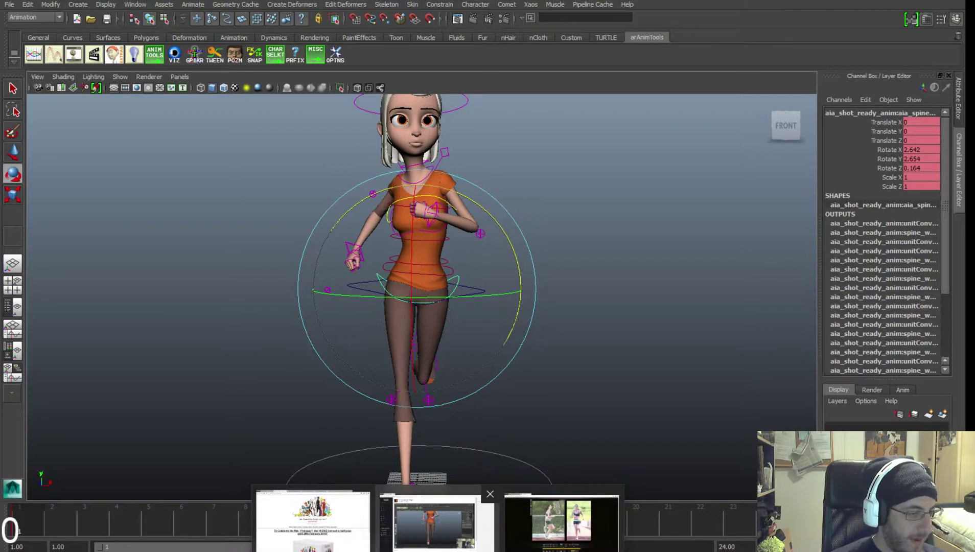
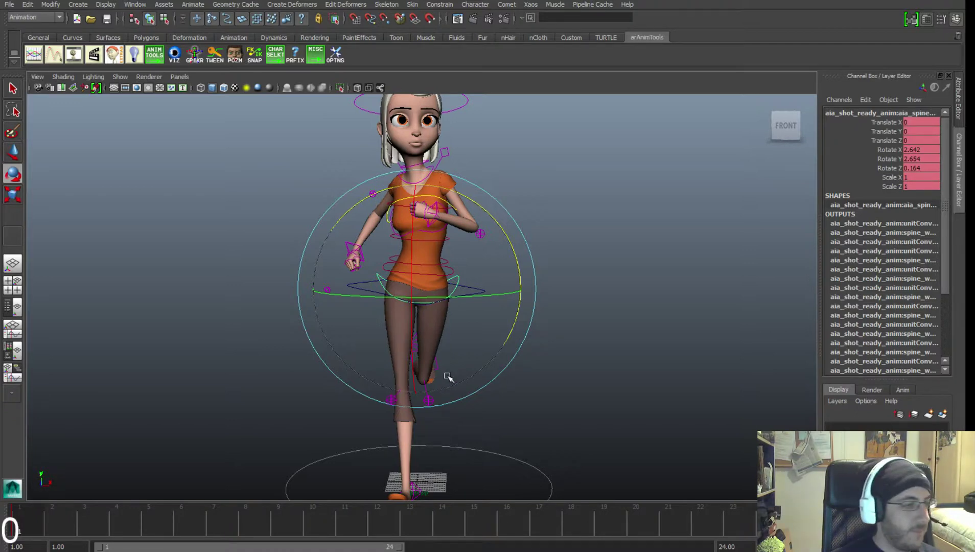
Bring the character's feet into the front-facing view and move the timeline to frame 3.
{"action": "left_click_drag", "start_coordinate": [611, 354], "coordinate": [638, 348], "text": "alt"}
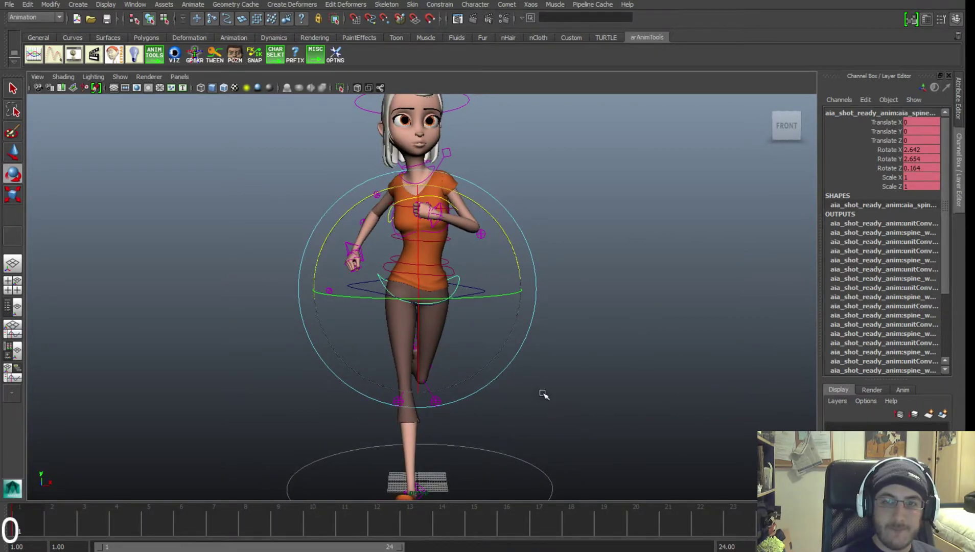
{"action": "left_click_drag", "start_coordinate": [534, 392], "coordinate": [573, 395], "text": "alt"}
{"action": "left_click", "coordinate": [100, 519]}
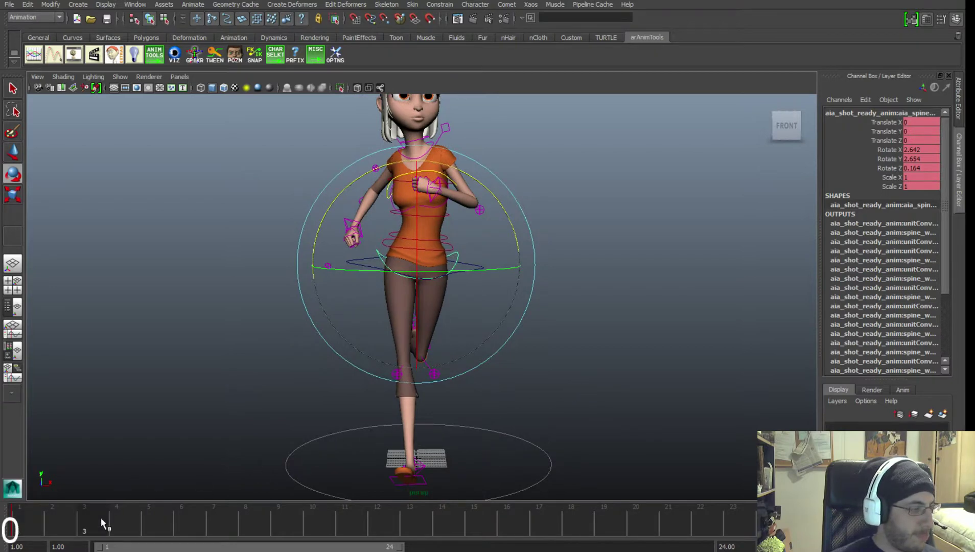
Set the right foot control's Rotate X to 0 at frame 3 so the foot lies flat.
{"action": "left_click_drag", "start_coordinate": [505, 410], "coordinate": [450, 415], "text": "alt"}
{"action": "left_click", "coordinate": [553, 398]}
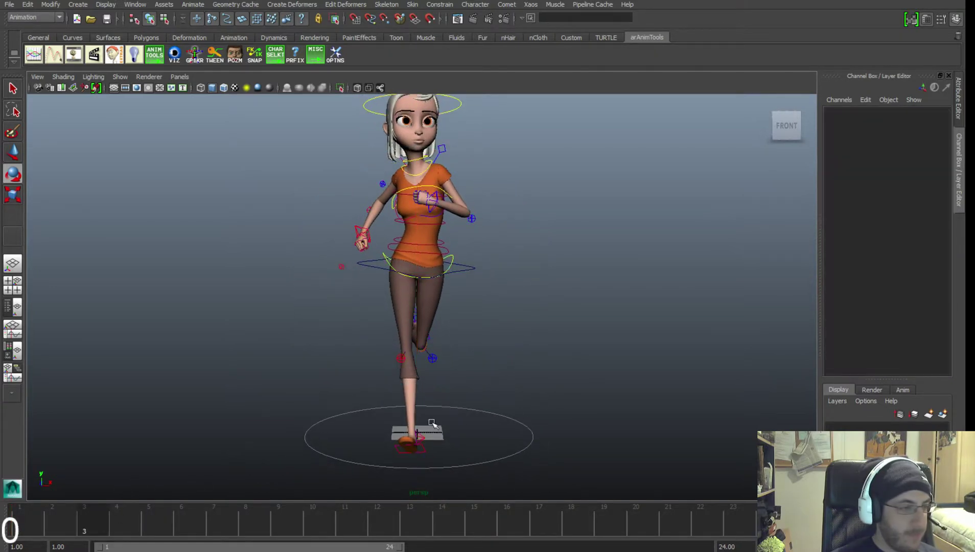
{"action": "left_click_drag", "start_coordinate": [553, 398], "coordinate": [517, 430], "text": "alt"}
{"action": "left_click", "coordinate": [471, 432]}
{"action": "middle_click_drag", "start_coordinate": [491, 420], "coordinate": [528, 377], "text": "alt"}
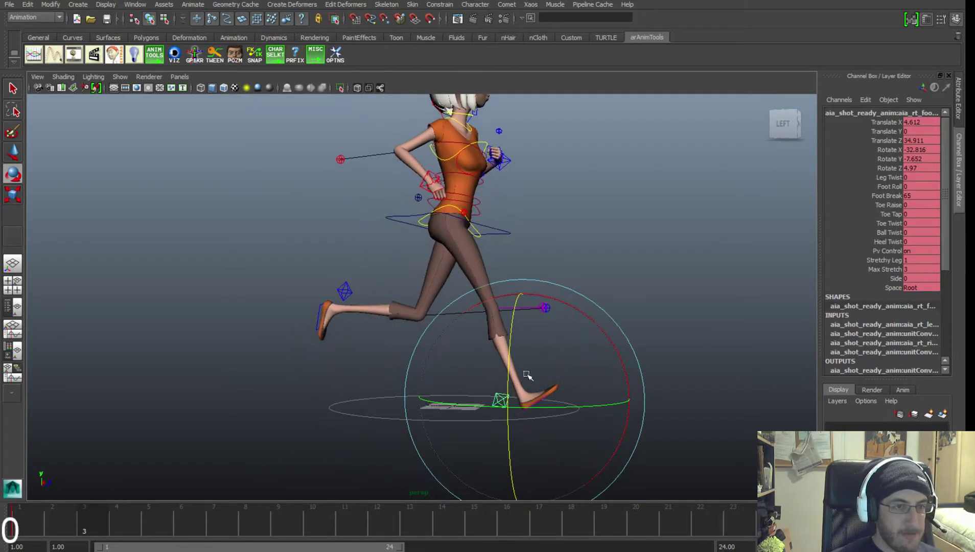
{"action": "right_click_drag", "start_coordinate": [618, 283], "coordinate": [664, 291], "text": "alt"}
{"action": "left_click", "coordinate": [923, 196]}
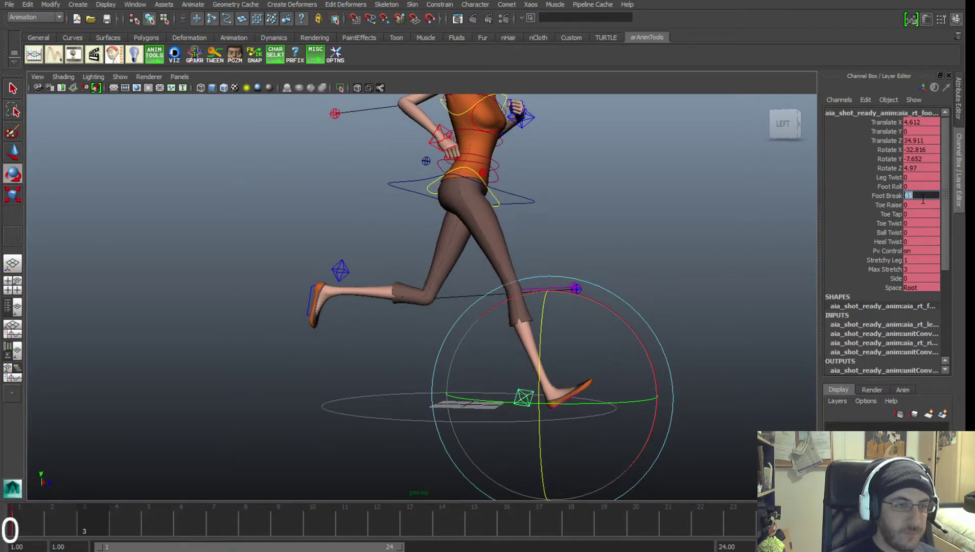
{"action": "left_click", "coordinate": [924, 149]}
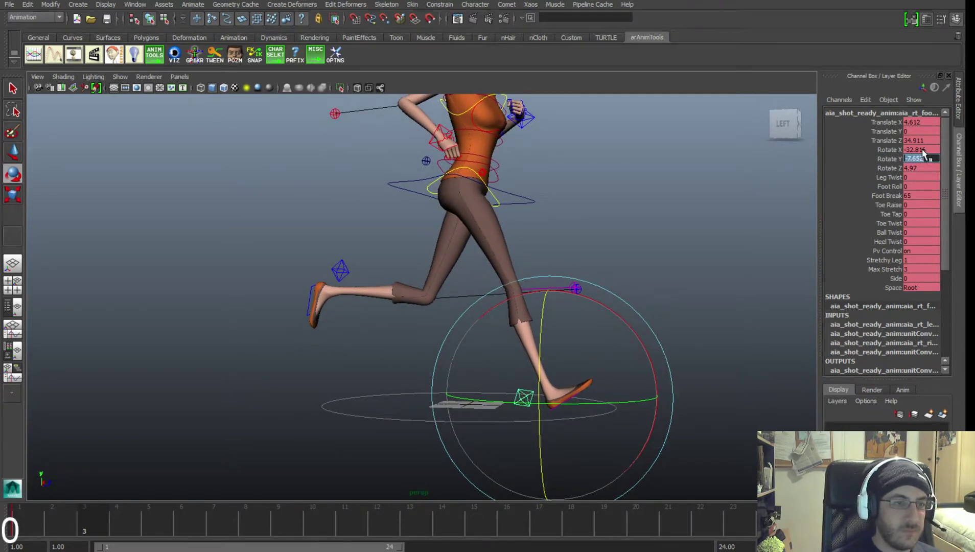
{"action": "type", "text": "0"}
{"action": "key", "text": "Return"}
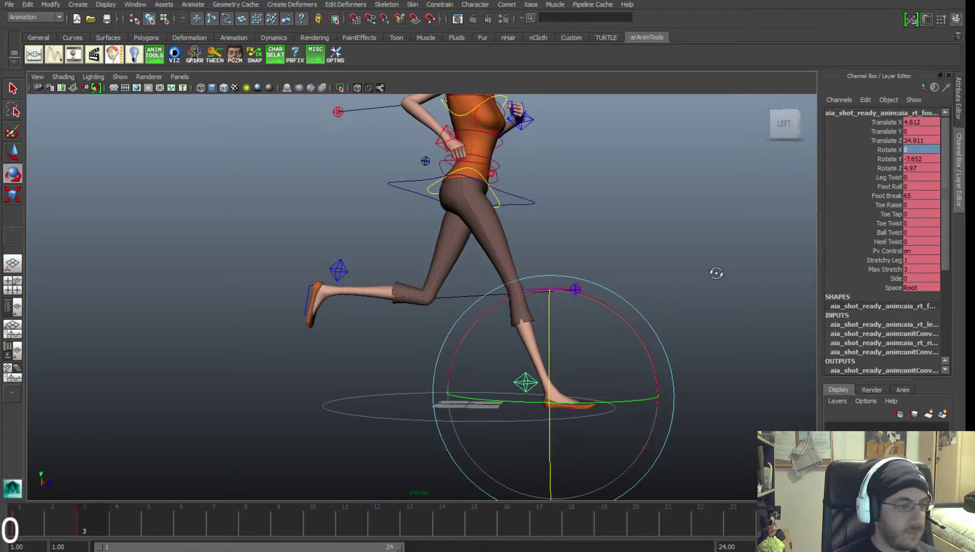
Move the right foot control back beneath the body to Translate Z of about 1.08.
{"action": "left_click_drag", "start_coordinate": [715, 274], "coordinate": [523, 396], "text": "alt"}
{"action": "key", "text": "w"}
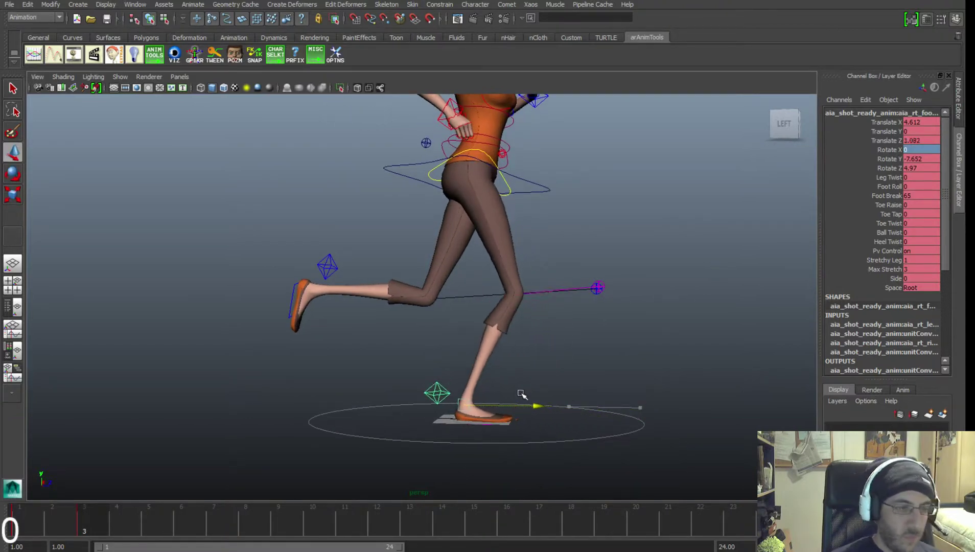
{"action": "middle_click_drag", "start_coordinate": [532, 336], "coordinate": [538, 370], "text": "alt"}
{"action": "right_click_drag", "start_coordinate": [538, 370], "coordinate": [545, 336], "text": "alt"}
Lower the COG control to Translate Y of about -12.9 in the side view.
{"action": "left_click", "coordinate": [567, 216]}
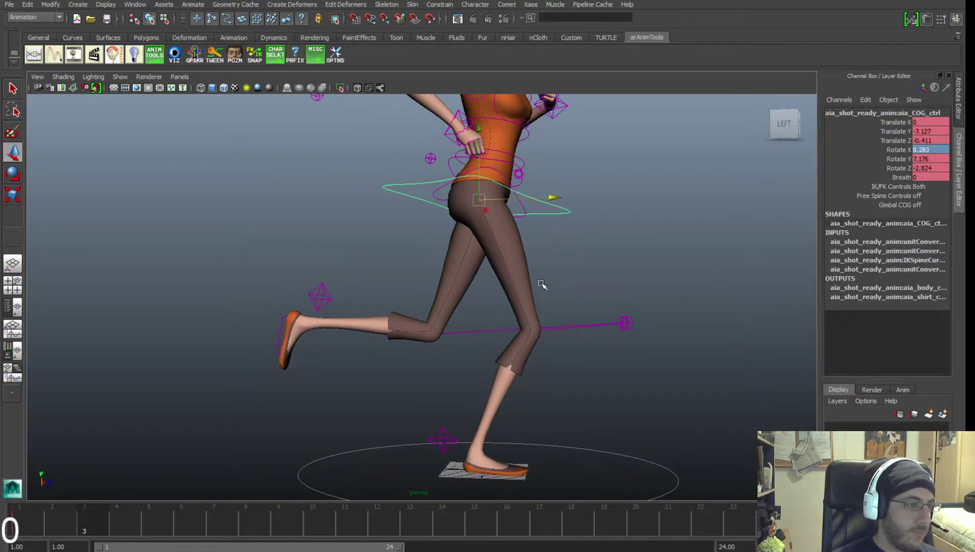
{"action": "middle_click_drag", "start_coordinate": [537, 271], "coordinate": [542, 291], "text": "alt"}
{"action": "scroll", "coordinate": [542, 289], "scroll_direction": "down", "scroll_amount": 2}
{"action": "right_click_drag", "start_coordinate": [561, 277], "coordinate": [527, 275]}
{"action": "middle_click_drag", "start_coordinate": [527, 274], "coordinate": [527, 293], "text": "alt"}
{"action": "mouse_move", "coordinate": [474, 207]}
{"action": "left_mouse_down"}
{"action": "mouse_move", "coordinate": [475, 231]}
{"action": "mouse_move", "coordinate": [473, 221]}
{"action": "left_mouse_up"}
{"action": "middle_click_drag", "start_coordinate": [526, 262], "coordinate": [537, 279], "text": "alt"}
{"action": "right_click_drag", "start_coordinate": [537, 279], "coordinate": [524, 285], "text": "alt"}
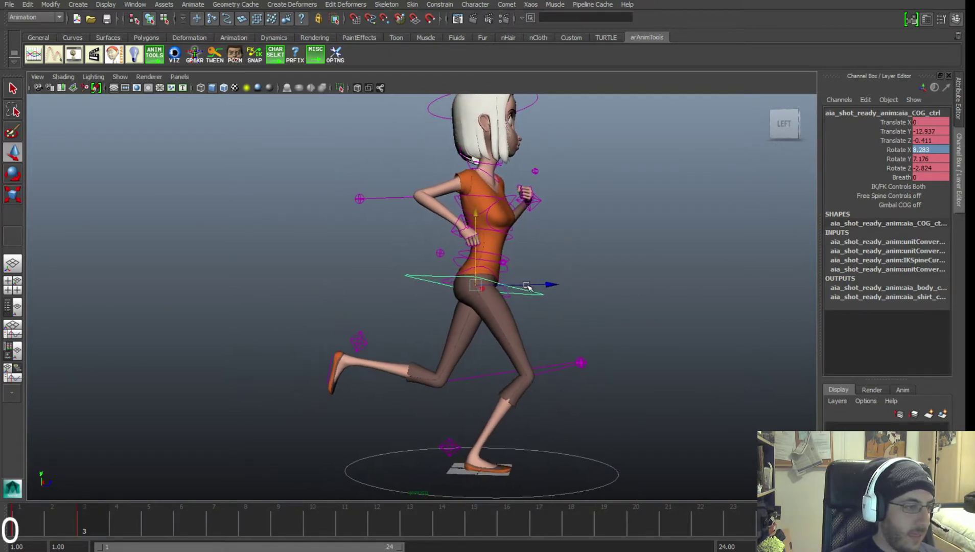
Bring the left foot forward to Translate Z of about -4.9 and shift the planted right foot slightly back.
{"action": "left_click", "coordinate": [360, 347]}
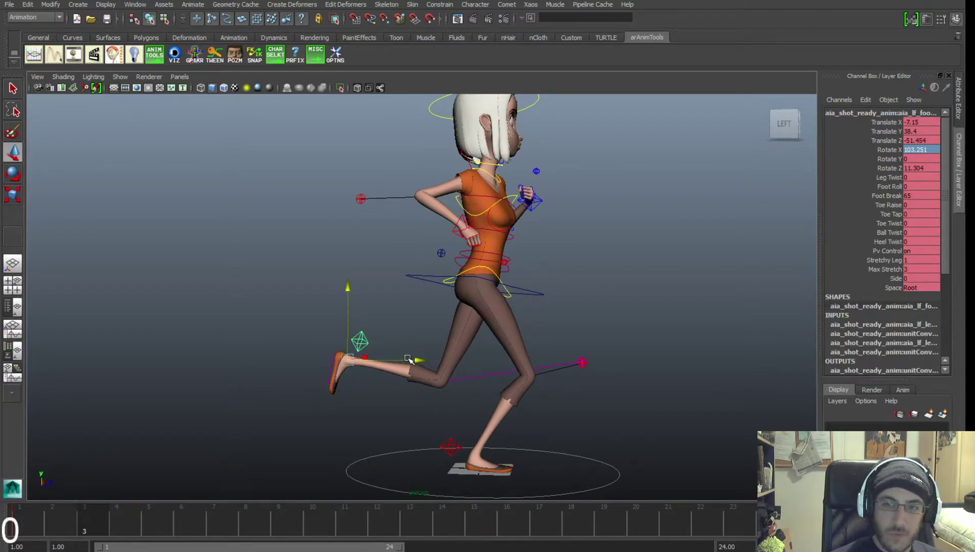
{"action": "left_click_drag", "start_coordinate": [409, 360], "coordinate": [500, 360]}
{"action": "left_click", "coordinate": [482, 449]}
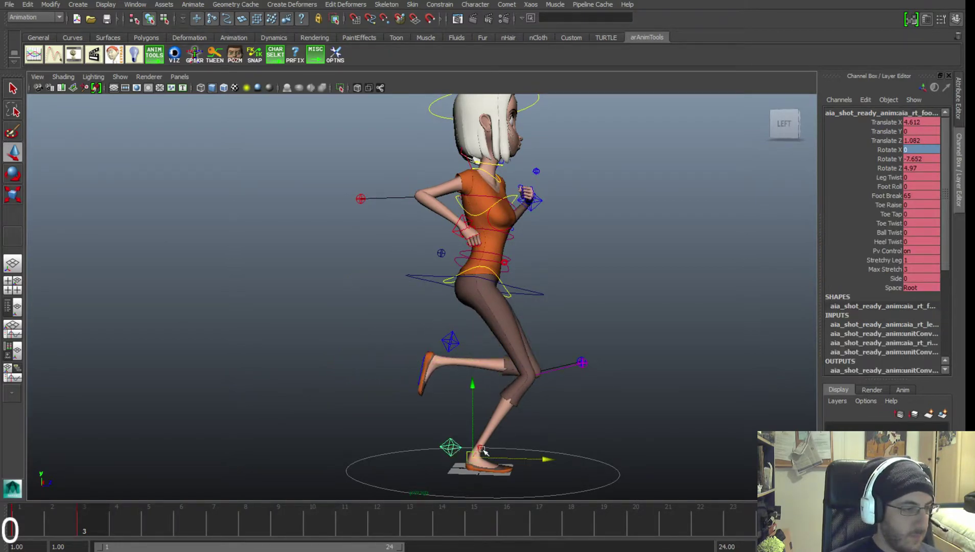
{"action": "left_click", "coordinate": [488, 362]}
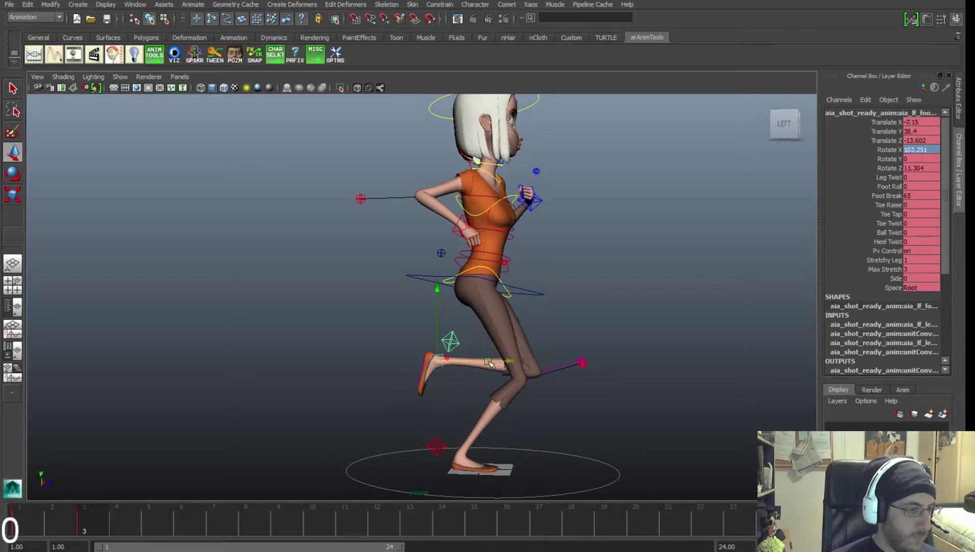
{"action": "left_click_drag", "start_coordinate": [489, 362], "coordinate": [515, 365]}
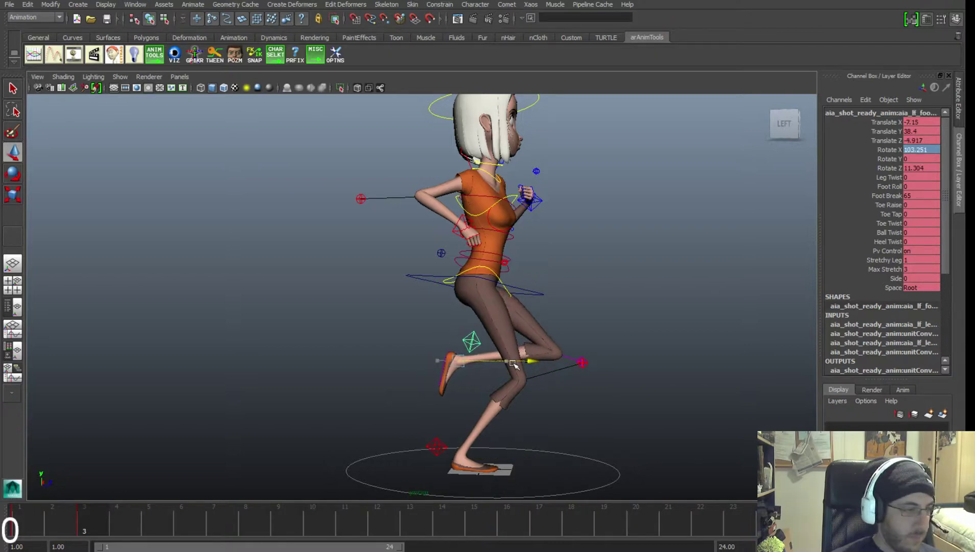
Rotate the left foot to Rotate X of about 99.8, then try nudging it further forward and undo that move.
{"action": "key", "text": "e"}
{"action": "left_click_drag", "start_coordinate": [564, 390], "coordinate": [564, 388]}
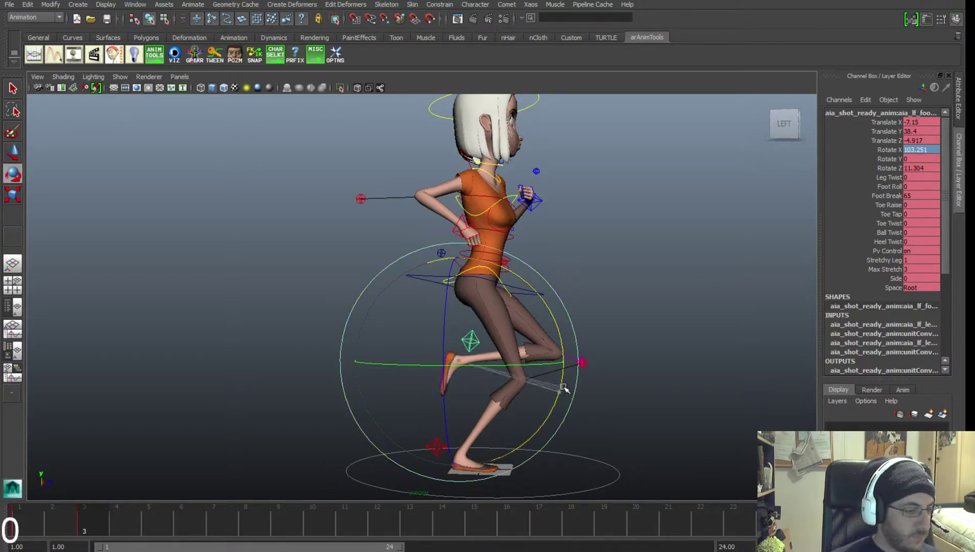
{"action": "key", "text": "w"}
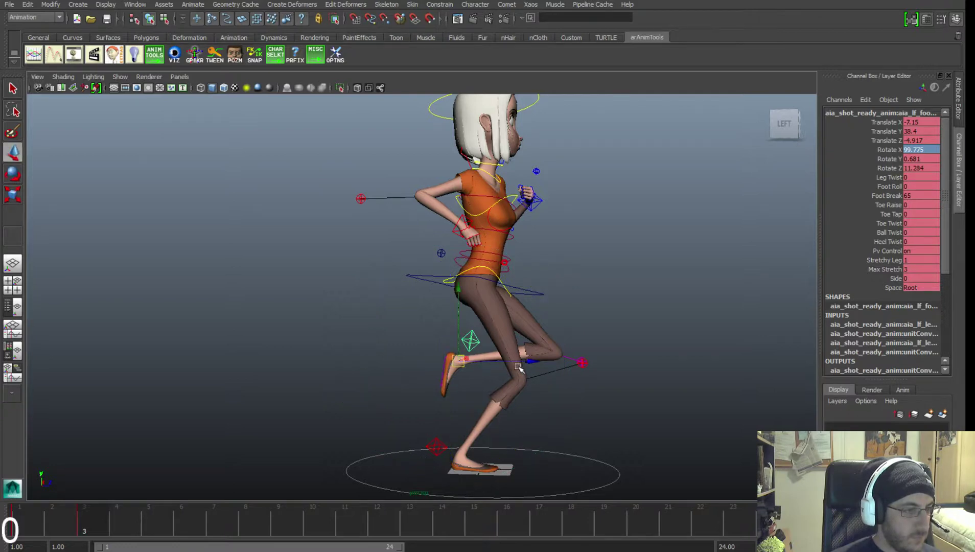
{"action": "left_click_drag", "start_coordinate": [519, 367], "coordinate": [533, 368]}
{"action": "key", "text": "ctrl+z"}
{"action": "right_click_drag", "start_coordinate": [598, 371], "coordinate": [561, 376], "text": "alt"}
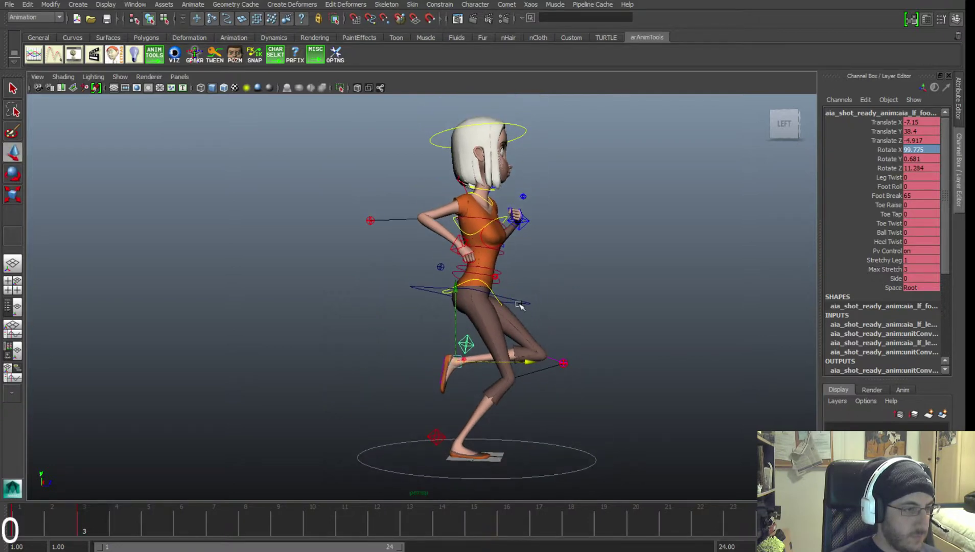
Adjust the COG control's height to Translate Y of about -9.9, comparing the pose with the key at frame 1.
{"action": "left_click", "coordinate": [519, 304]}
{"action": "middle_click_drag", "start_coordinate": [501, 331], "coordinate": [513, 345], "text": "alt"}
{"action": "left_click_drag", "start_coordinate": [483, 280], "coordinate": [483, 257]}
{"action": "middle_click_drag", "start_coordinate": [501, 317], "coordinate": [510, 364], "text": "alt"}
{"action": "right_click_drag", "start_coordinate": [531, 360], "coordinate": [506, 366], "text": "alt"}
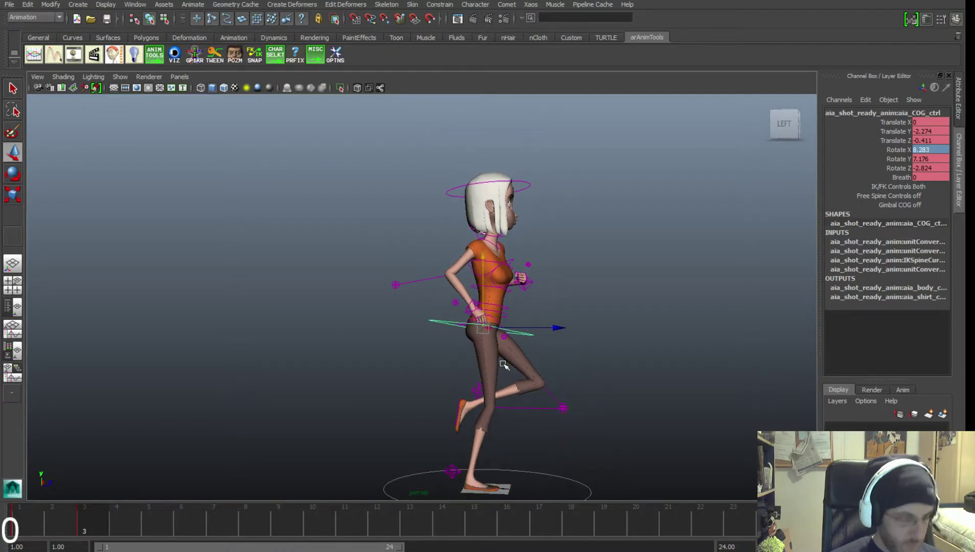
{"action": "key", "text": "comma"}
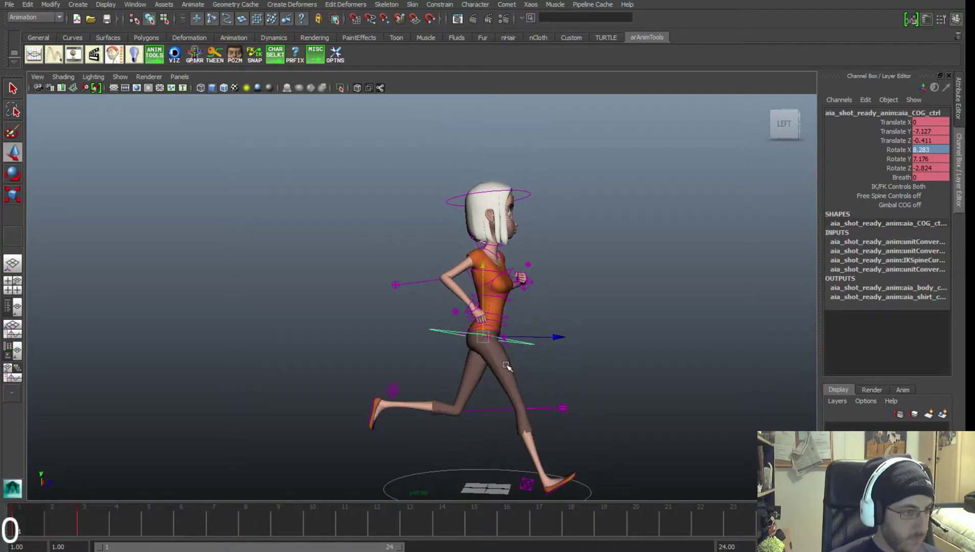
{"action": "left_click_drag", "start_coordinate": [482, 303], "coordinate": [481, 313]}
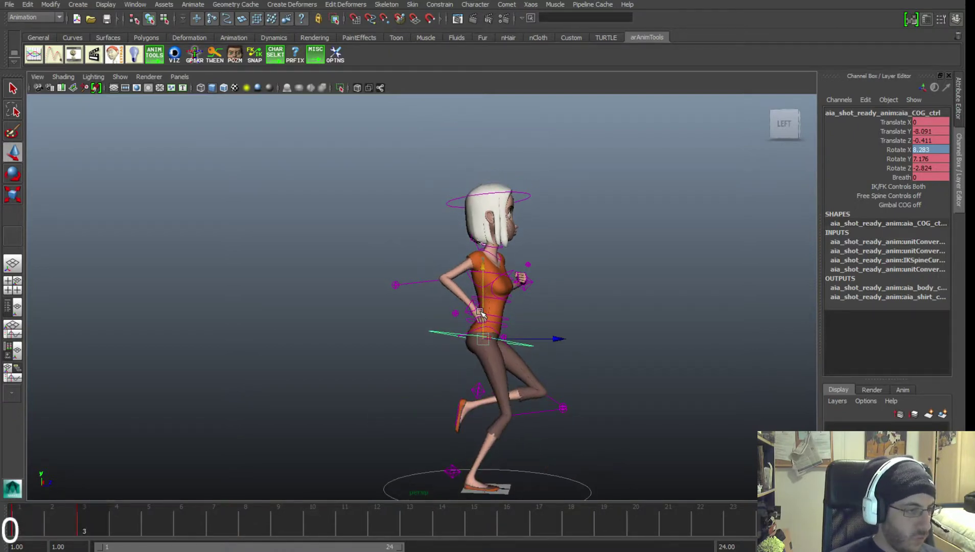
{"action": "key", "text": "comma"}
{"action": "key", "text": "period"}
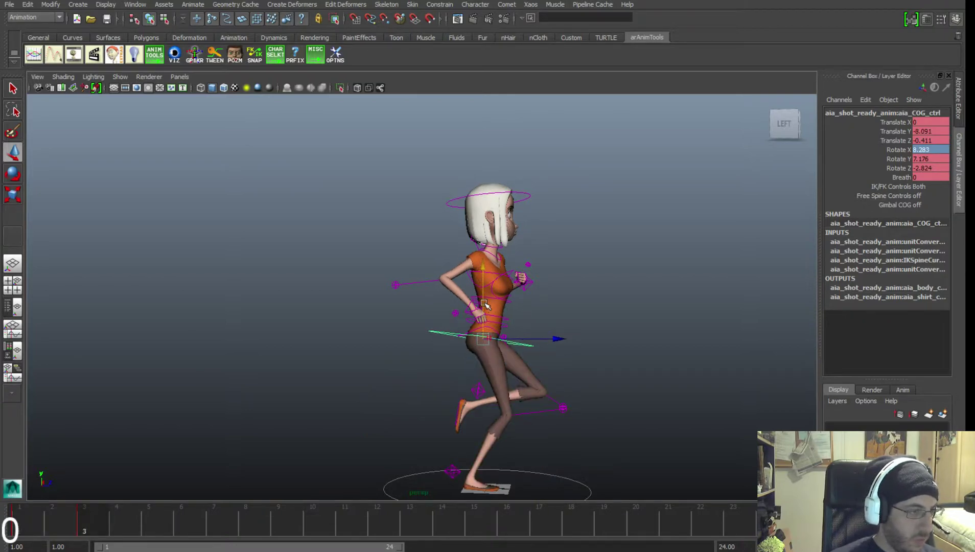
{"action": "left_click_drag", "start_coordinate": [484, 303], "coordinate": [482, 308]}
Shift the raised left foot inward to Translate X of about -4.65 and lower it to Translate Y of about 33.4.
{"action": "left_click_drag", "start_coordinate": [483, 308], "coordinate": [478, 328], "text": "alt"}
{"action": "right_click_drag", "start_coordinate": [478, 327], "coordinate": [451, 360], "text": "alt"}
{"action": "middle_click_drag", "start_coordinate": [452, 360], "coordinate": [455, 352], "text": "alt"}
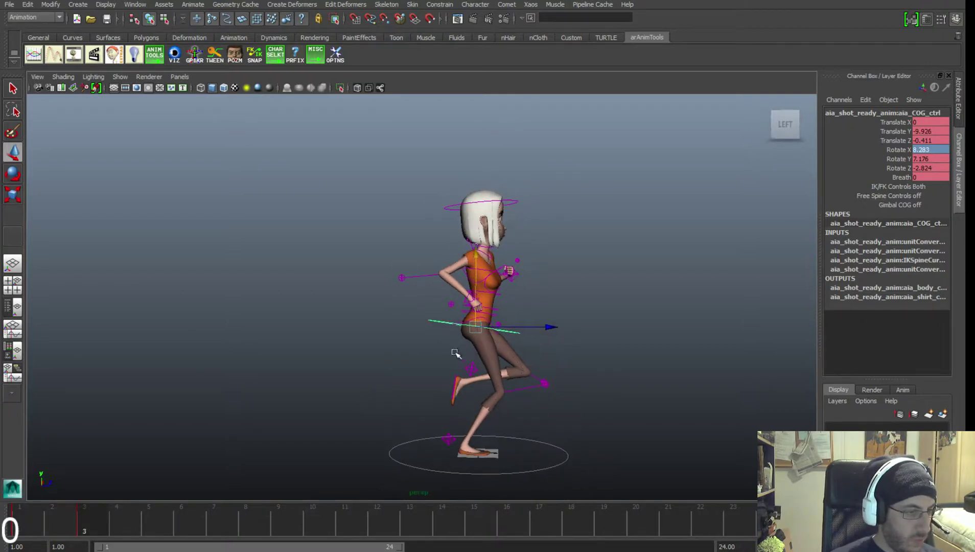
{"action": "left_click_drag", "start_coordinate": [455, 352], "coordinate": [404, 414], "text": "alt"}
{"action": "middle_click_drag", "start_coordinate": [404, 415], "coordinate": [410, 358], "text": "alt"}
{"action": "right_click_drag", "start_coordinate": [410, 358], "coordinate": [460, 394], "text": "alt"}
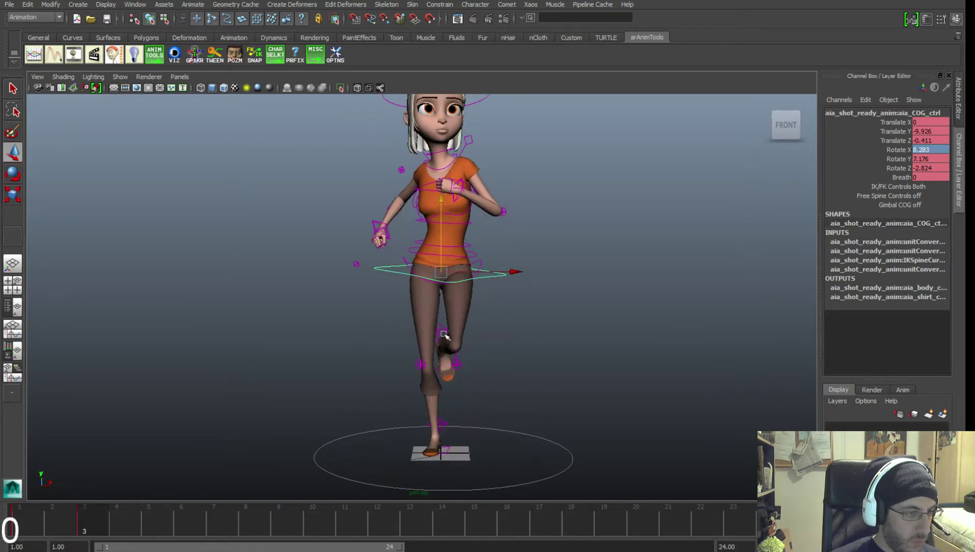
{"action": "left_click", "coordinate": [444, 335]}
{"action": "left_click_drag", "start_coordinate": [605, 309], "coordinate": [468, 292], "text": "alt"}
{"action": "key", "text": "e"}
{"action": "key", "text": "w"}
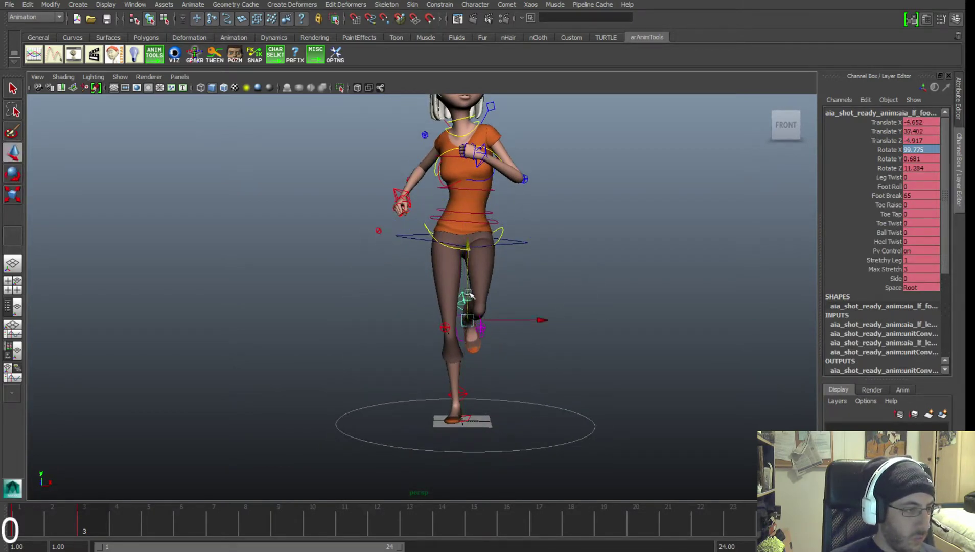
Reset the hip control's Rotate X, Y and Z to 0.
{"action": "left_click_drag", "start_coordinate": [547, 321], "coordinate": [395, 329], "text": "alt"}
{"action": "left_click_drag", "start_coordinate": [331, 329], "coordinate": [426, 318], "text": "alt"}
{"action": "left_click", "coordinate": [449, 284]}
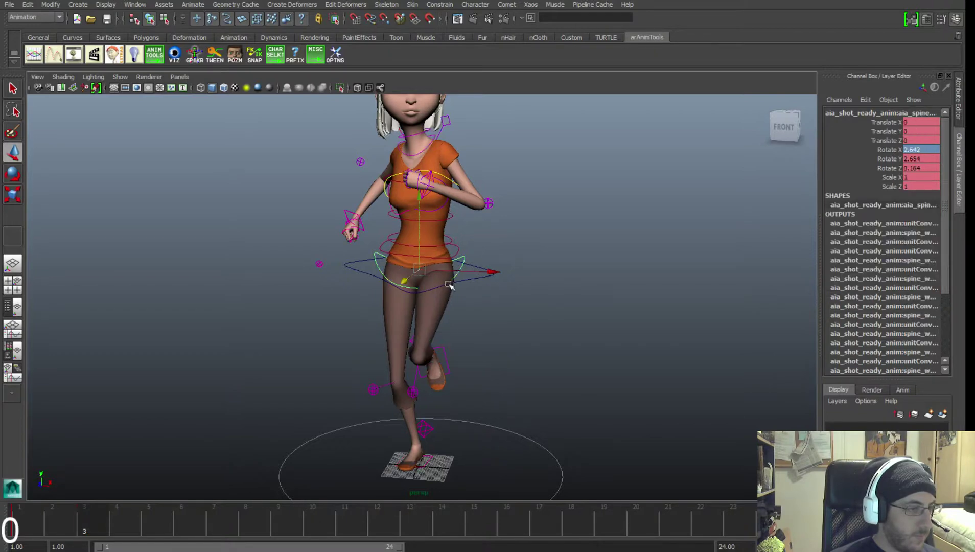
{"action": "left_click_drag", "start_coordinate": [449, 285], "coordinate": [543, 259], "text": "alt"}
{"action": "left_click_drag", "start_coordinate": [920, 150], "coordinate": [920, 167]}
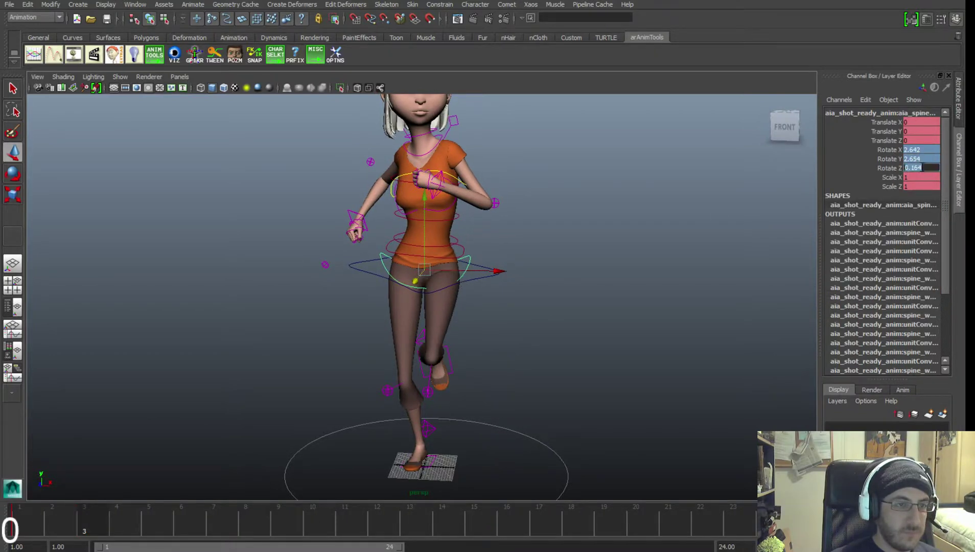
{"action": "type", "text": "0"}
{"action": "key", "text": "Return"}
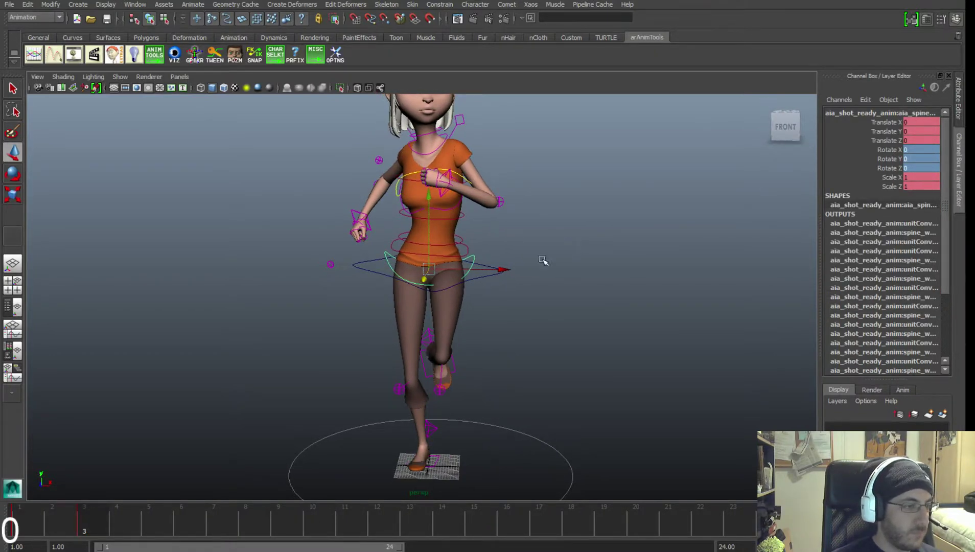
Reset the COG control's Rotate X, Y and Z to 0.
{"action": "left_click", "coordinate": [484, 279]}
{"action": "left_click_drag", "start_coordinate": [920, 149], "coordinate": [922, 168]}
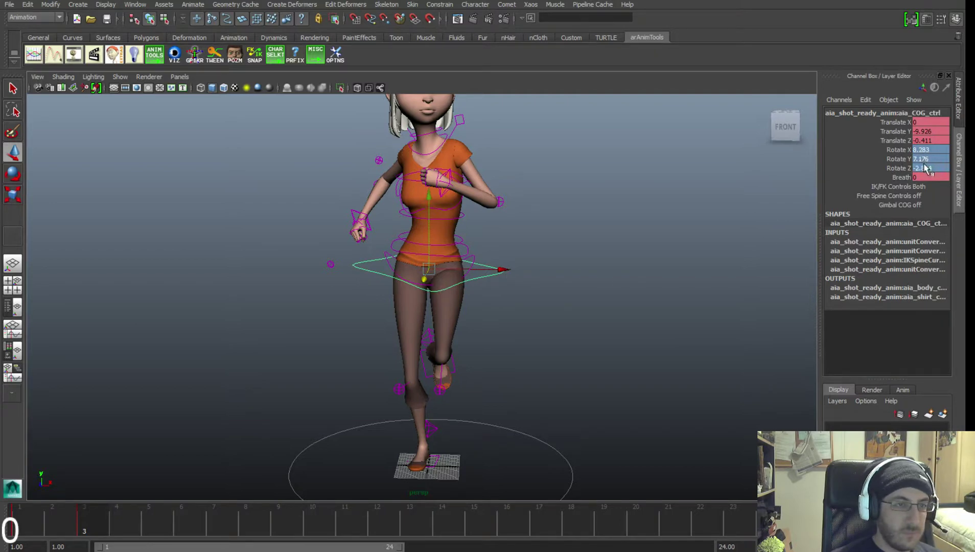
{"action": "type", "text": "0"}
{"action": "key", "text": "Return"}
Tilt the COG control to Rotate Z of about -1.57 and slightly rotate the hip control sideways.
{"action": "scroll", "coordinate": [625, 233], "scroll_direction": "up", "scroll_amount": 2}
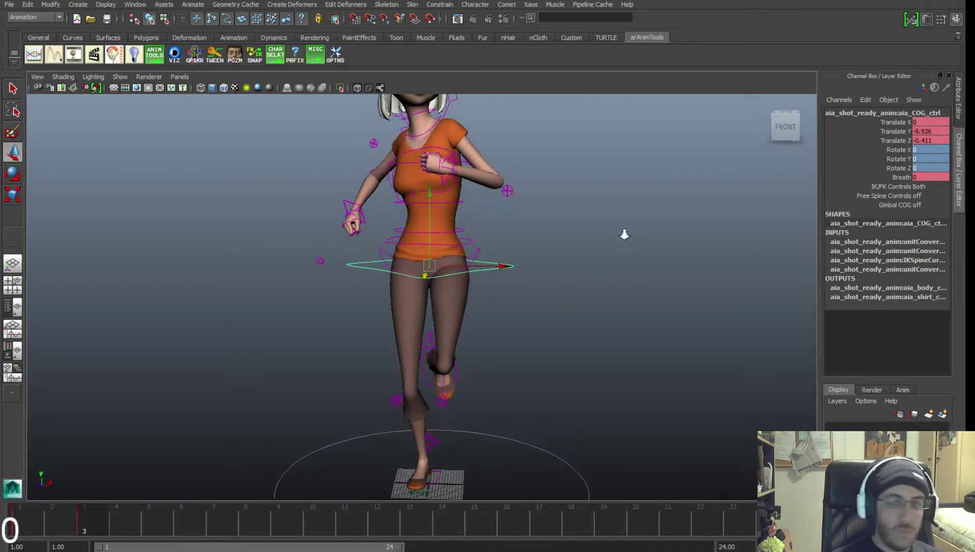
{"action": "key", "text": "e"}
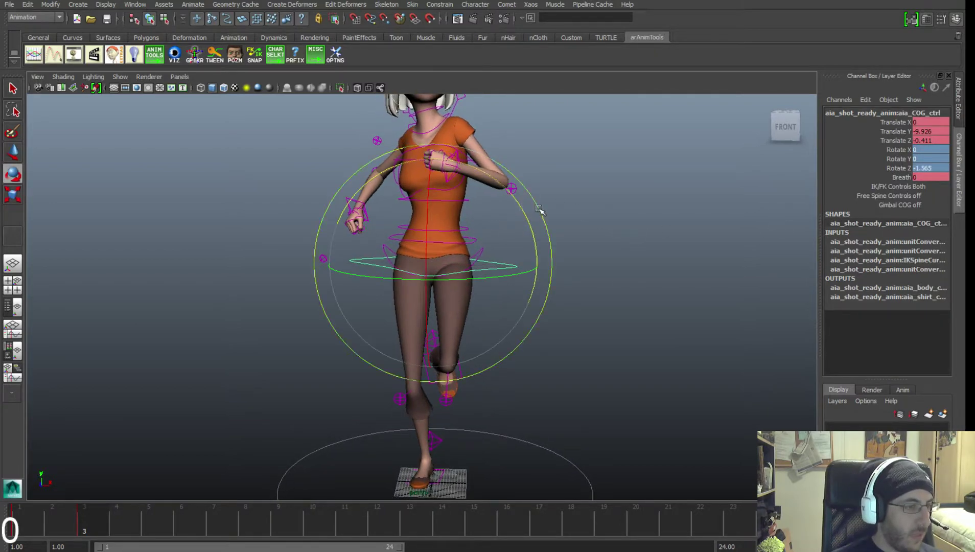
{"action": "left_click", "coordinate": [499, 261]}
{"action": "left_click", "coordinate": [479, 258]}
{"action": "scroll", "coordinate": [538, 210], "scroll_direction": "up", "scroll_amount": 3}
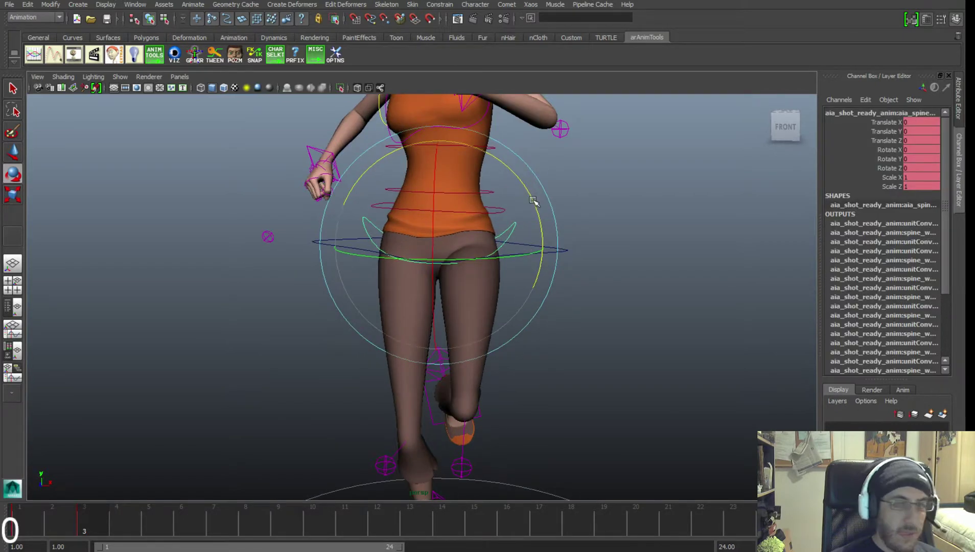
{"action": "left_click_drag", "start_coordinate": [536, 204], "coordinate": [537, 205]}
{"action": "scroll", "coordinate": [612, 204], "scroll_direction": "down", "scroll_amount": 2}
{"action": "middle_click_drag", "start_coordinate": [593, 205], "coordinate": [545, 238], "text": "alt"}
{"action": "left_click", "coordinate": [536, 223]}
Select the FK spine controls from the waist to the chest and reset their Rotate X, Y and Z to 0.
{"action": "scroll", "coordinate": [534, 244], "scroll_direction": "up", "scroll_amount": 1}
{"action": "left_click", "coordinate": [511, 284]}
{"action": "key", "text": "w"}
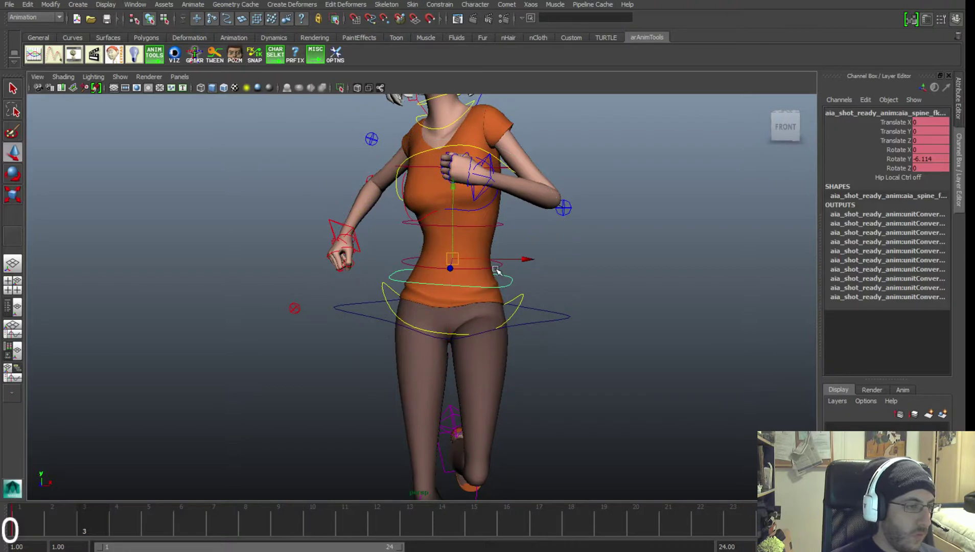
{"action": "left_click", "coordinate": [497, 266], "text": "shift"}
{"action": "left_click", "coordinate": [496, 224], "text": "shift"}
{"action": "middle_click_drag", "start_coordinate": [449, 242], "coordinate": [454, 270], "text": "alt"}
{"action": "scroll", "coordinate": [460, 251], "scroll_direction": "up", "scroll_amount": 1}
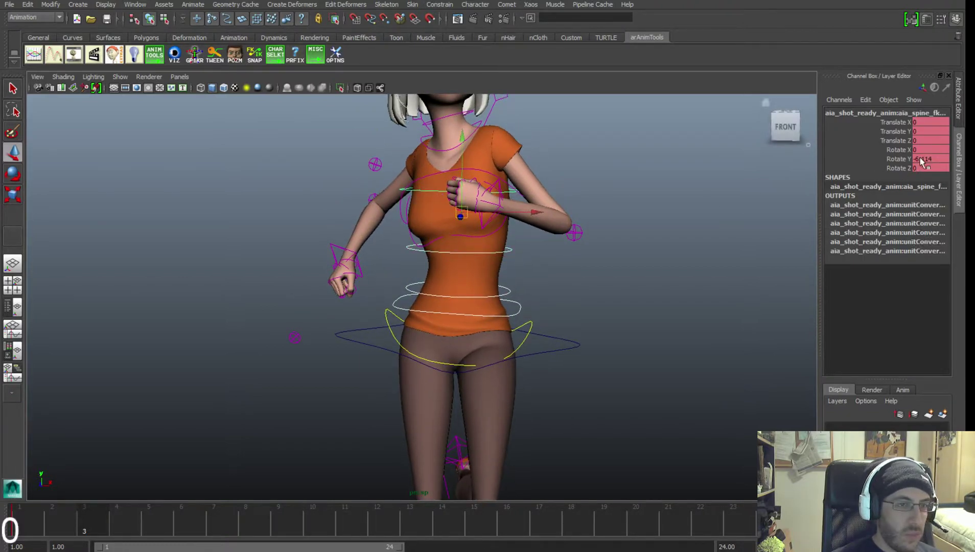
{"action": "left_click_drag", "start_coordinate": [930, 151], "coordinate": [930, 167]}
{"action": "key", "text": "Return"}
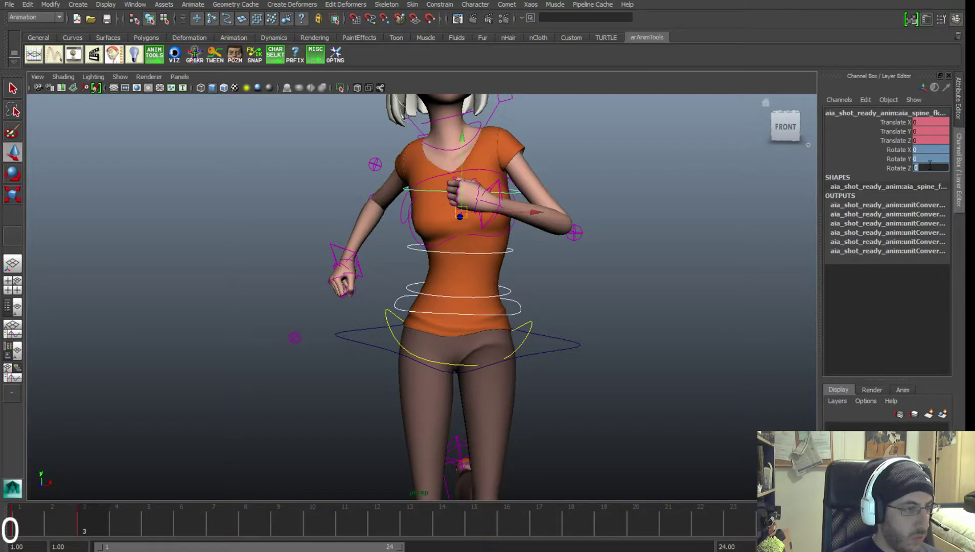
{"action": "left_click", "coordinate": [583, 278]}
Reset the upper chest control's Rotate X, Y and Z to 0 and deselect it.
{"action": "scroll", "coordinate": [620, 285], "scroll_direction": "down", "scroll_amount": 2}
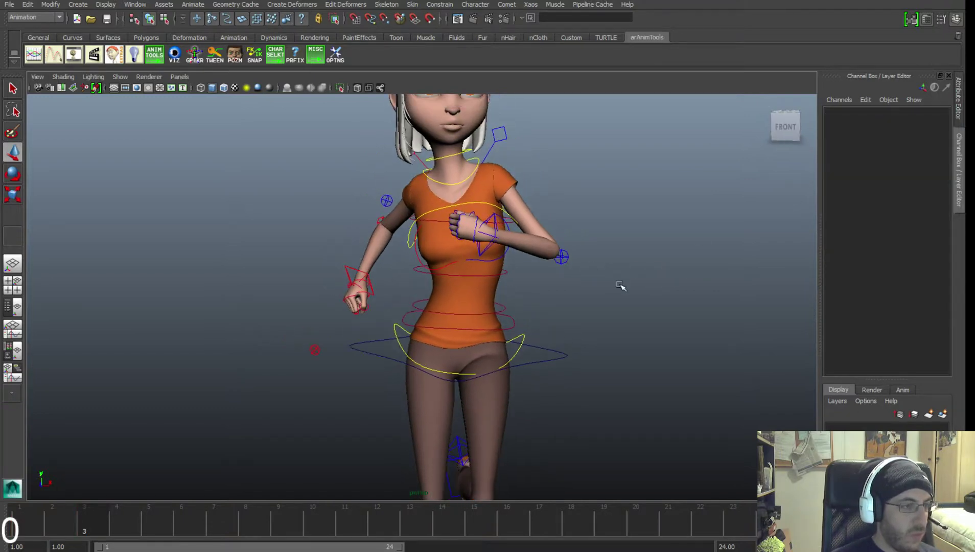
{"action": "left_click", "coordinate": [488, 204]}
{"action": "left_click_drag", "start_coordinate": [920, 149], "coordinate": [921, 168]}
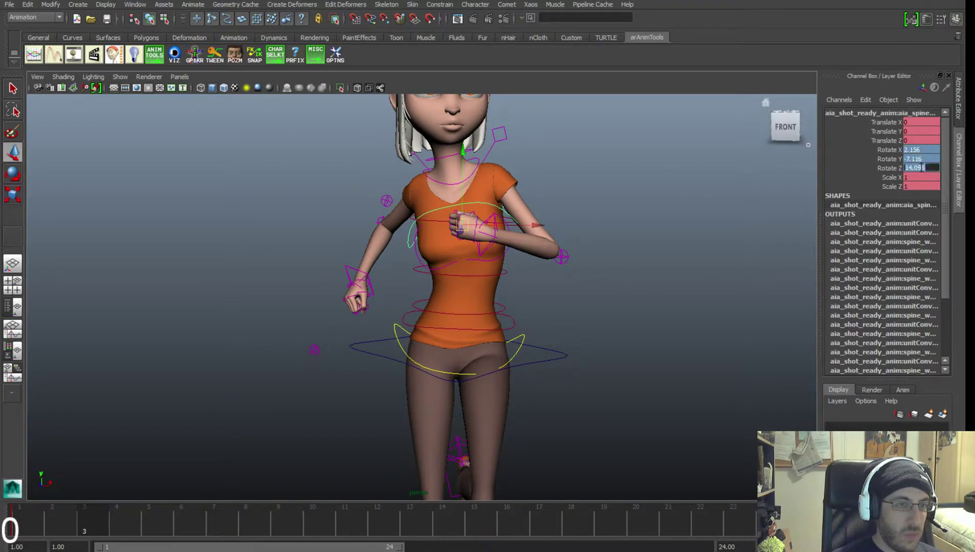
{"action": "type", "text": "0"}
{"action": "key", "text": "Return"}
{"action": "left_click", "coordinate": [714, 211]}
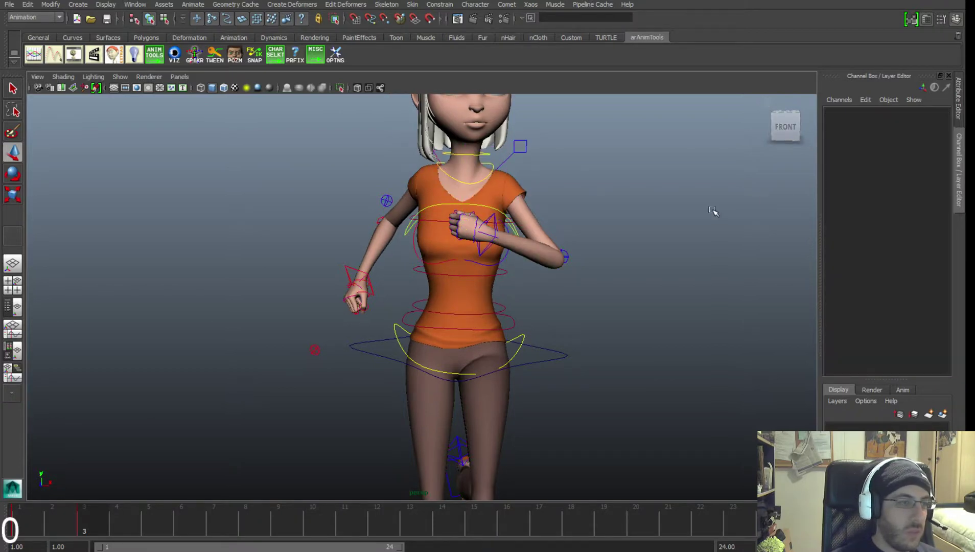
Reset the rotation of the neck and head controls together, then deselect them.
{"action": "middle_click_drag", "start_coordinate": [605, 205], "coordinate": [595, 257], "text": "alt"}
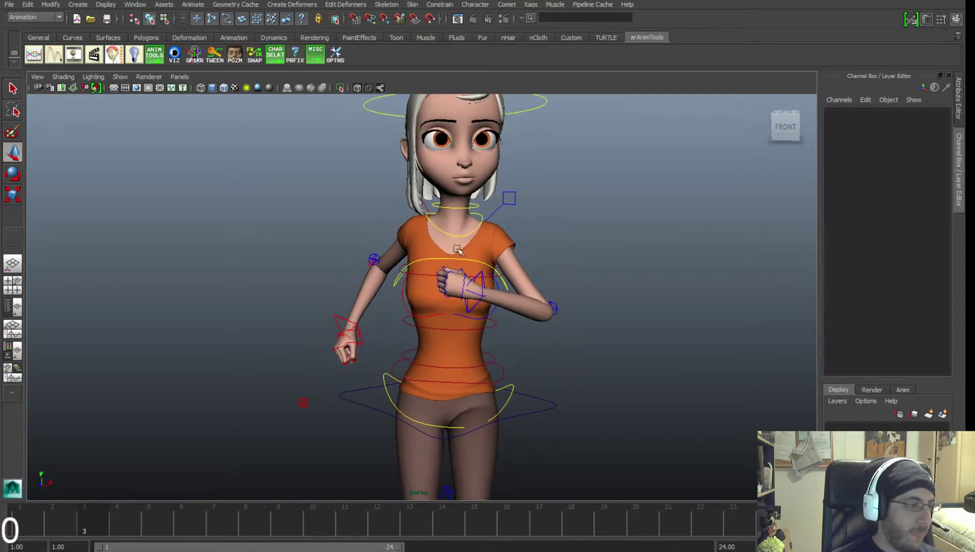
{"action": "left_click", "coordinate": [457, 233]}
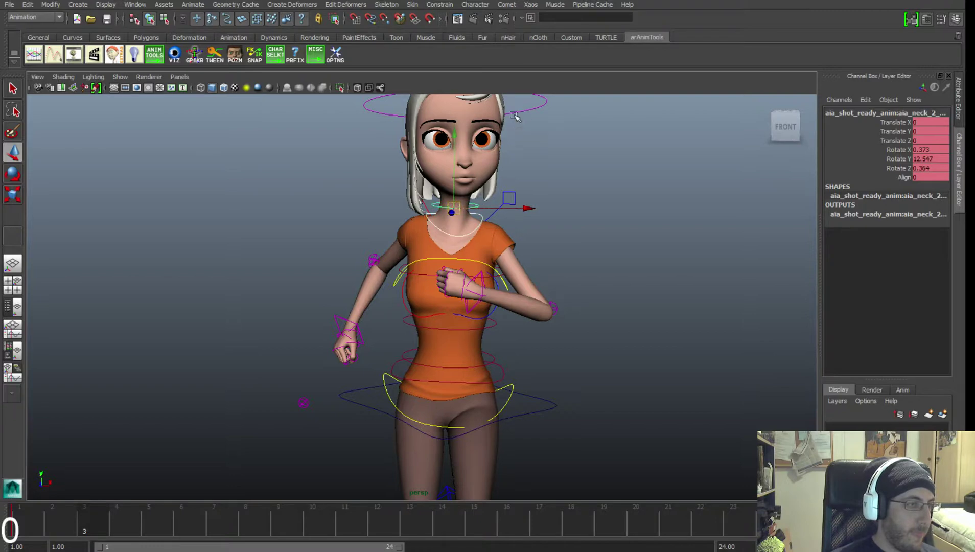
{"action": "left_click", "coordinate": [540, 105]}
{"action": "left_click_drag", "start_coordinate": [925, 167], "coordinate": [924, 152]}
{"action": "left_click", "coordinate": [671, 302]}
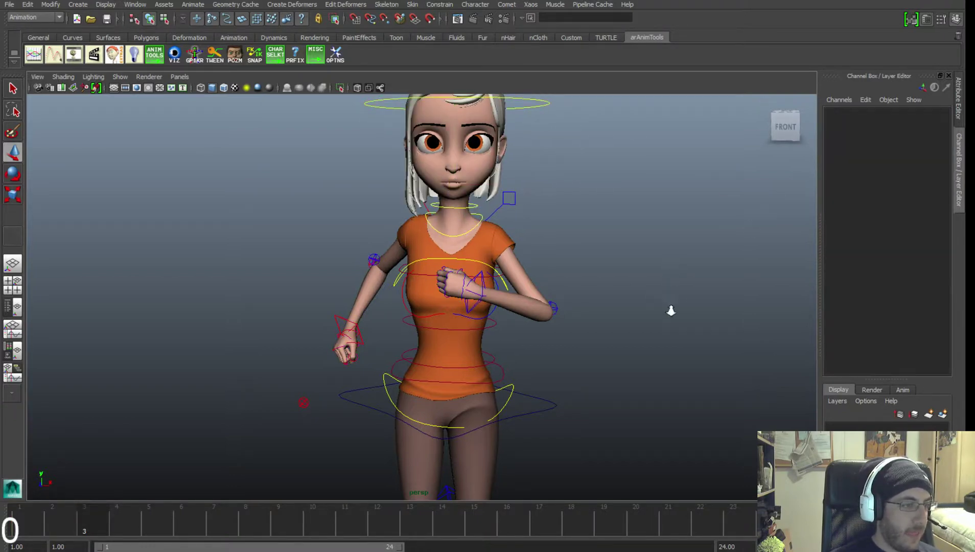
Select all of the rig's controls in side view and key the passing pose at frame 3.
{"action": "middle_click_drag", "start_coordinate": [669, 309], "coordinate": [621, 235], "text": "alt"}
{"action": "left_click_drag", "start_coordinate": [621, 235], "coordinate": [441, 350], "text": "alt"}
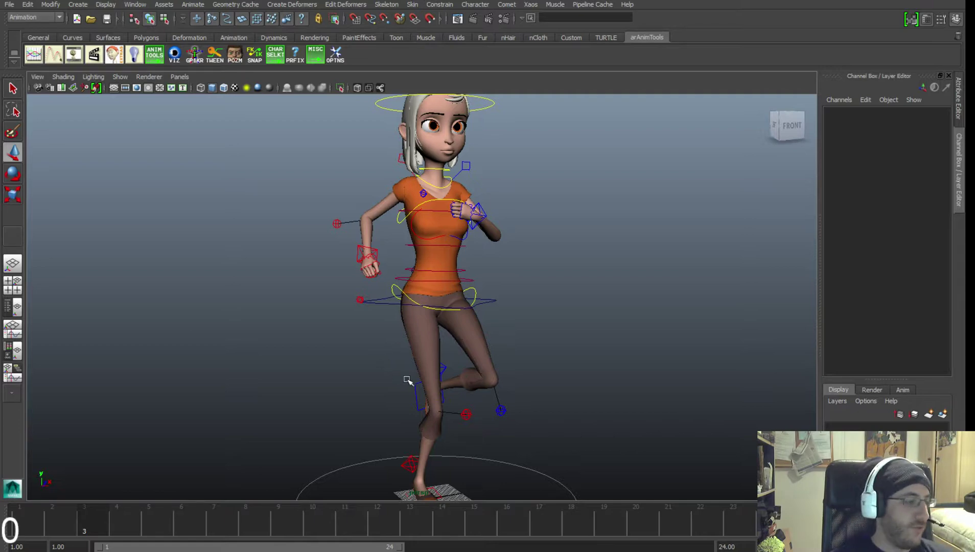
{"action": "right_click_drag", "start_coordinate": [551, 376], "coordinate": [450, 361], "text": "alt"}
{"action": "middle_click_drag", "start_coordinate": [450, 361], "coordinate": [483, 333], "text": "alt"}
{"action": "left_click_drag", "start_coordinate": [483, 333], "coordinate": [494, 341], "text": "alt"}
{"action": "right_click_drag", "start_coordinate": [494, 341], "coordinate": [493, 333], "text": "alt"}
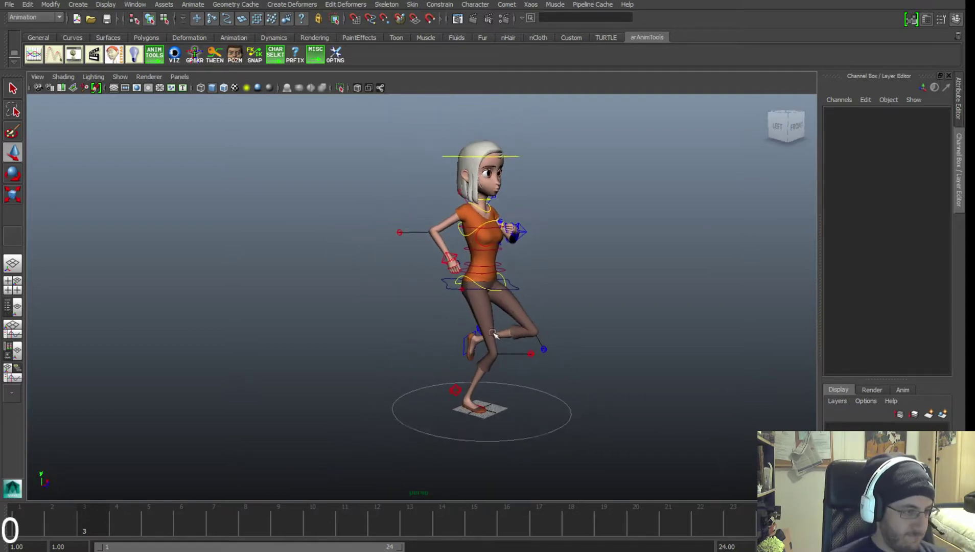
{"action": "left_click_drag", "start_coordinate": [331, 131], "coordinate": [615, 436]}
{"action": "left_click_drag", "start_coordinate": [484, 328], "coordinate": [511, 338], "text": "alt"}
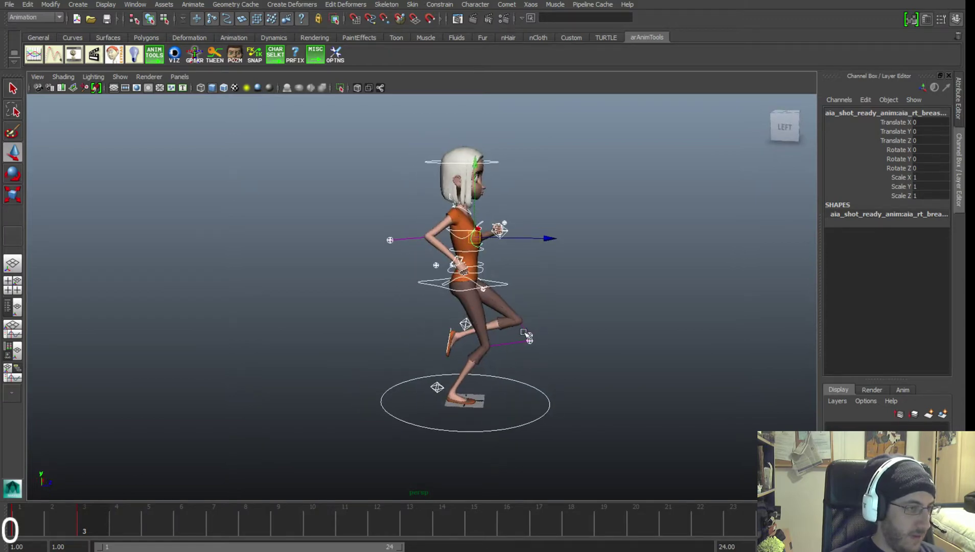
{"action": "key", "text": "s"}
{"action": "left_click", "coordinate": [478, 340]}
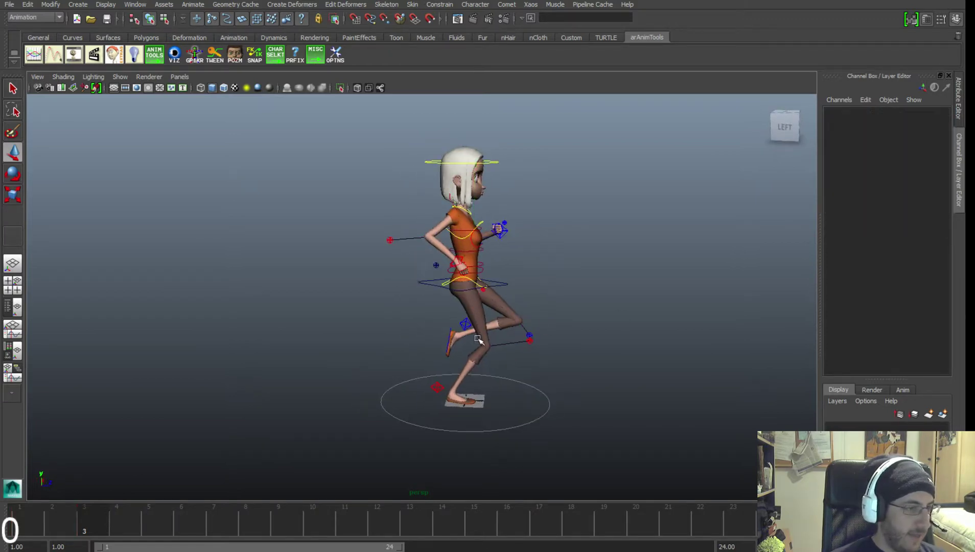
Return to frame 1 and examine the contact pose from both sides and around the legs.
{"action": "left_click", "coordinate": [31, 519]}
{"action": "mouse_move", "coordinate": [490, 340]}
{"action": "left_mouse_down", "text": "alt"}
{"action": "mouse_move", "coordinate": [498, 323]}
{"action": "mouse_move", "coordinate": [420, 320]}
{"action": "mouse_move", "coordinate": [549, 311]}
{"action": "mouse_move", "coordinate": [495, 340]}
{"action": "left_mouse_up", "text": "alt"}
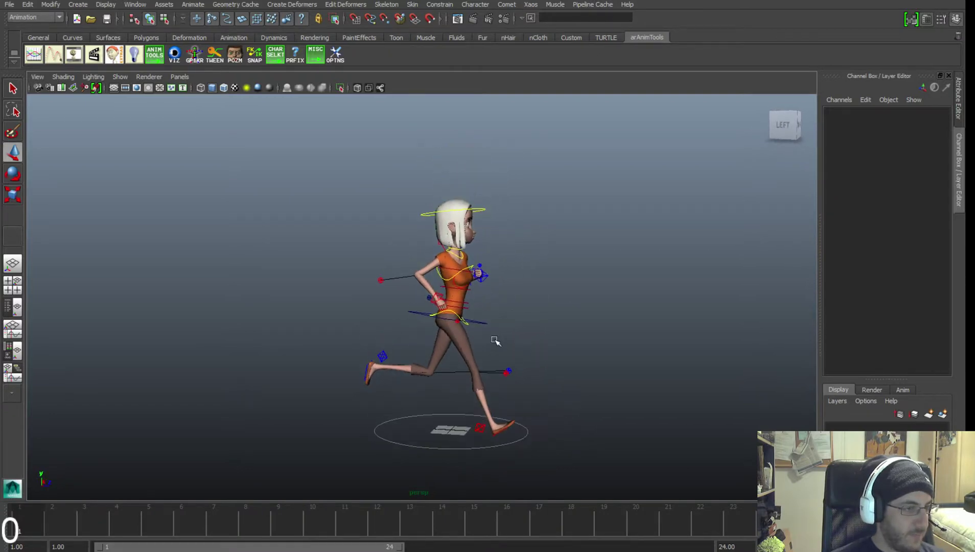
{"action": "left_click_drag", "start_coordinate": [298, 159], "coordinate": [559, 460]}
{"action": "mouse_move", "coordinate": [466, 362]}
{"action": "middle_mouse_down", "text": "alt"}
{"action": "mouse_move", "coordinate": [466, 383]}
{"action": "mouse_move", "coordinate": [473, 354]}
{"action": "middle_mouse_up", "text": "alt"}
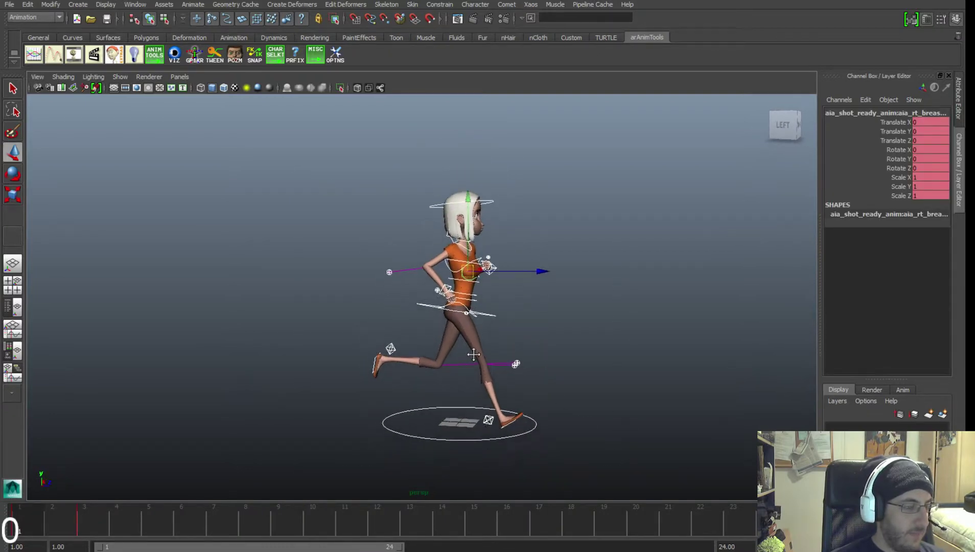
{"action": "left_click_drag", "start_coordinate": [474, 354], "coordinate": [387, 358], "text": "alt"}
{"action": "left_click", "coordinate": [503, 384]}
{"action": "left_click_drag", "start_coordinate": [510, 394], "coordinate": [425, 406], "text": "alt"}
{"action": "scroll", "coordinate": [425, 405], "scroll_direction": "up", "scroll_amount": 2}
{"action": "middle_click_drag", "start_coordinate": [423, 403], "coordinate": [420, 339], "text": "alt"}
{"action": "scroll", "coordinate": [380, 350], "scroll_direction": "up", "scroll_amount": 2}
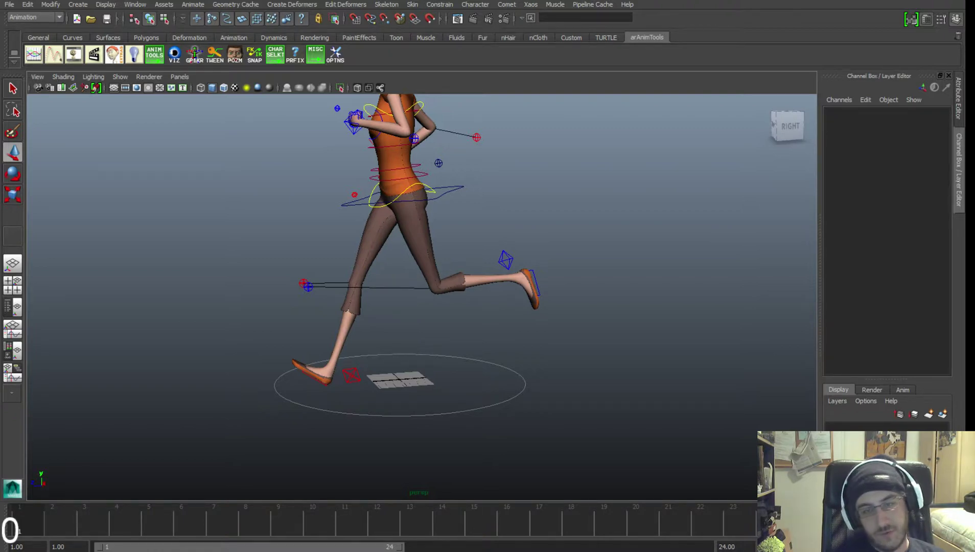
Inspect the right and left foot controls' channel values in the frame 1 contact pose.
{"action": "left_click", "coordinate": [357, 374]}
{"action": "scroll", "coordinate": [451, 345], "scroll_direction": "down", "scroll_amount": 2}
{"action": "middle_click_drag", "start_coordinate": [452, 345], "coordinate": [454, 366], "text": "alt"}
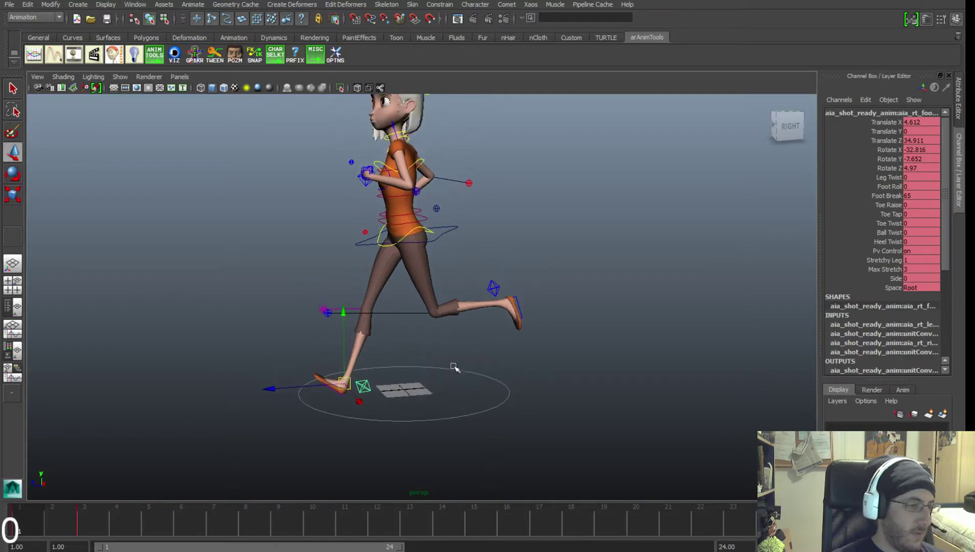
{"action": "left_click", "coordinate": [494, 292]}
{"action": "left_click_drag", "start_coordinate": [494, 292], "coordinate": [416, 329], "text": "alt"}
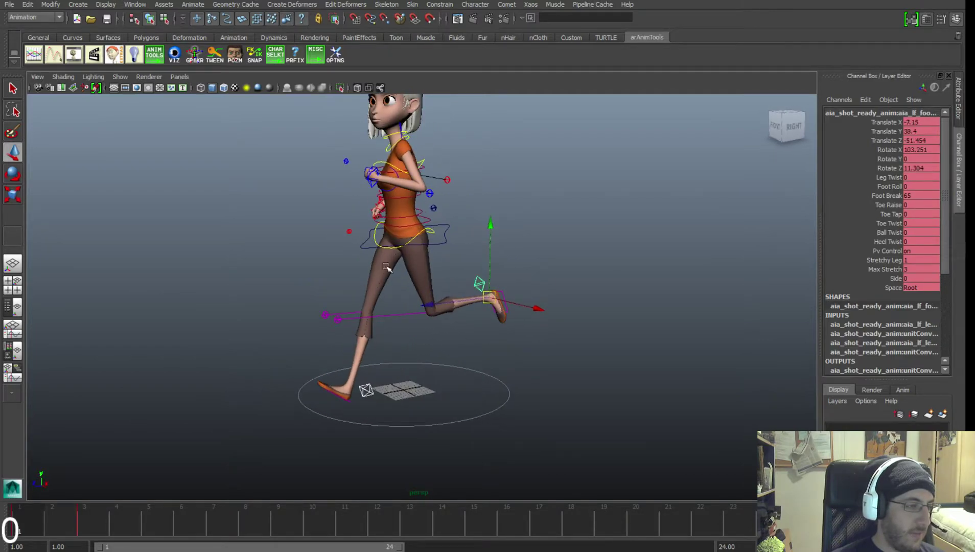
{"action": "left_click_drag", "start_coordinate": [386, 267], "coordinate": [189, 352], "text": "alt"}
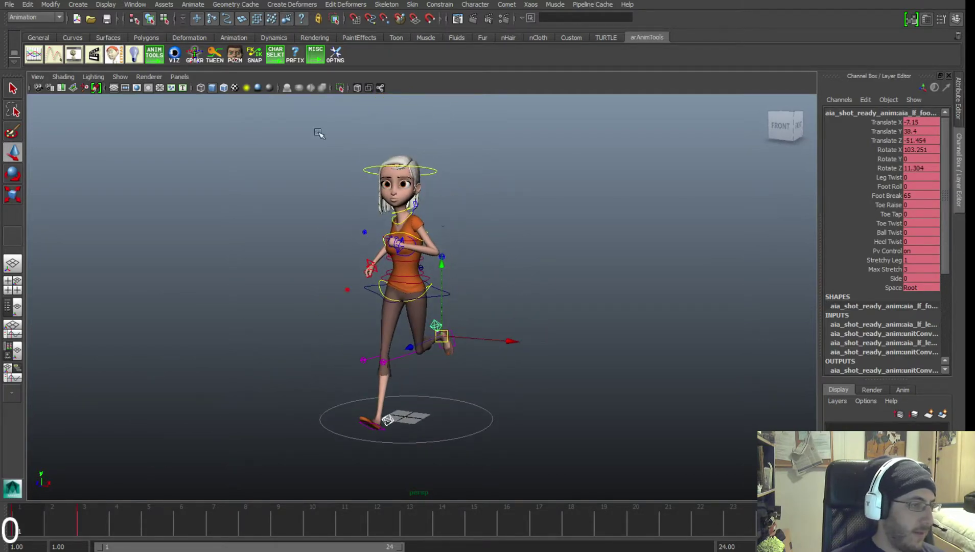
Select all of the rig's controls and extend the timeline's end to frame 31.
{"action": "left_click_drag", "start_coordinate": [318, 134], "coordinate": [583, 434]}
{"action": "key", "text": "f"}
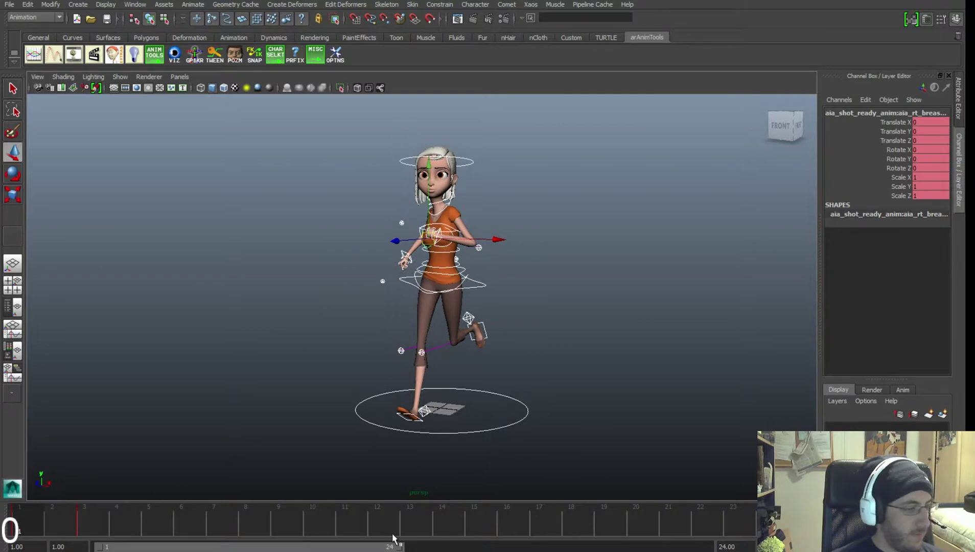
{"action": "double_click", "coordinate": [736, 547]}
{"action": "type", "text": "31"}
{"action": "key", "text": "Return"}
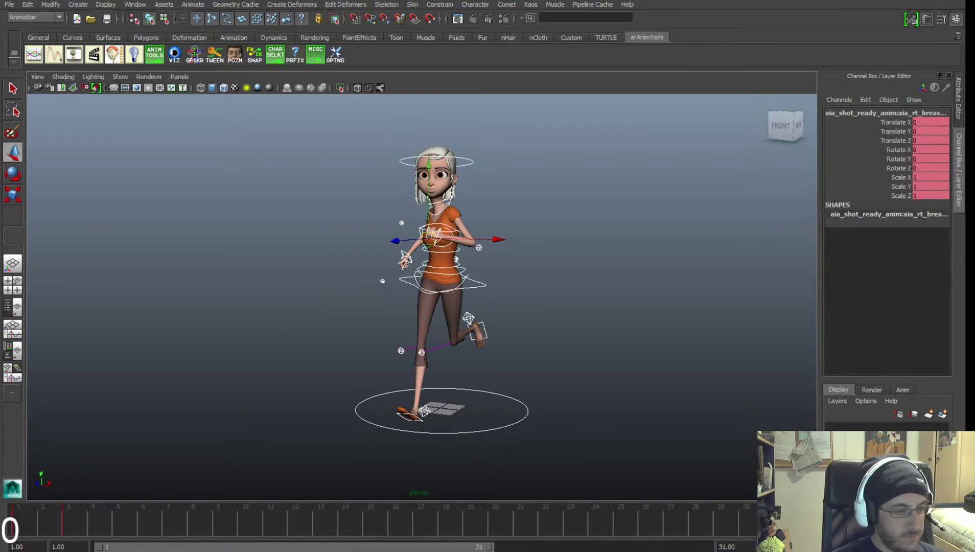
Scrub to frame 16 and examine the pose there in side view, checking the right foot control's channel values.
{"action": "left_click_drag", "start_coordinate": [699, 523], "coordinate": [395, 516]}
{"action": "left_click_drag", "start_coordinate": [380, 434], "coordinate": [525, 424], "text": "alt"}
{"action": "mouse_move", "coordinate": [388, 518]}
{"action": "left_mouse_down"}
{"action": "mouse_move", "coordinate": [407, 519]}
{"action": "mouse_move", "coordinate": [383, 517]}
{"action": "mouse_move", "coordinate": [395, 517]}
{"action": "left_mouse_up"}
{"action": "middle_click_drag", "start_coordinate": [423, 449], "coordinate": [457, 418], "text": "alt"}
{"action": "left_click_drag", "start_coordinate": [438, 416], "coordinate": [440, 413], "text": "alt"}
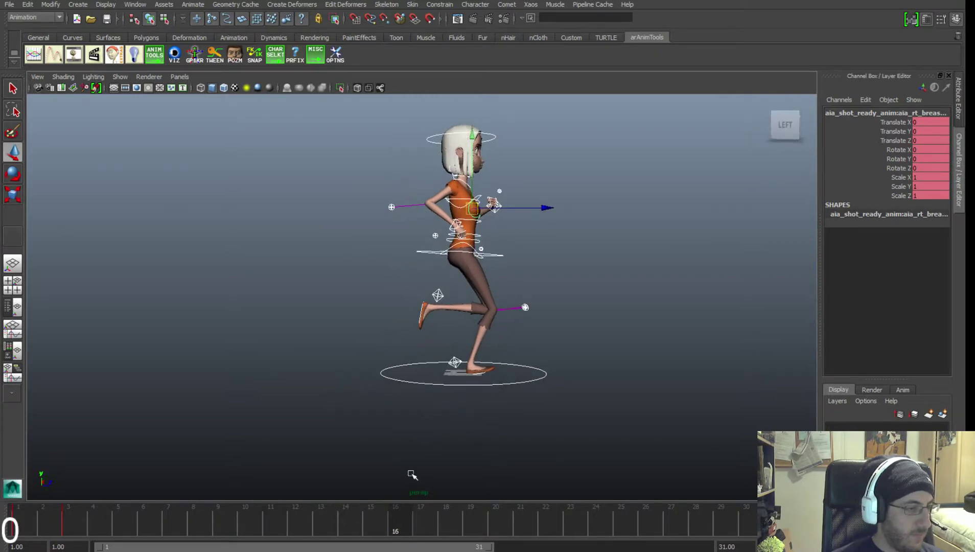
{"action": "mouse_move", "coordinate": [390, 518]}
{"action": "left_mouse_down"}
{"action": "mouse_move", "coordinate": [29, 495]}
{"action": "mouse_move", "coordinate": [402, 509]}
{"action": "left_mouse_up"}
{"action": "left_click", "coordinate": [36, 518]}
{"action": "right_click_drag", "start_coordinate": [413, 457], "coordinate": [422, 468], "text": "alt"}
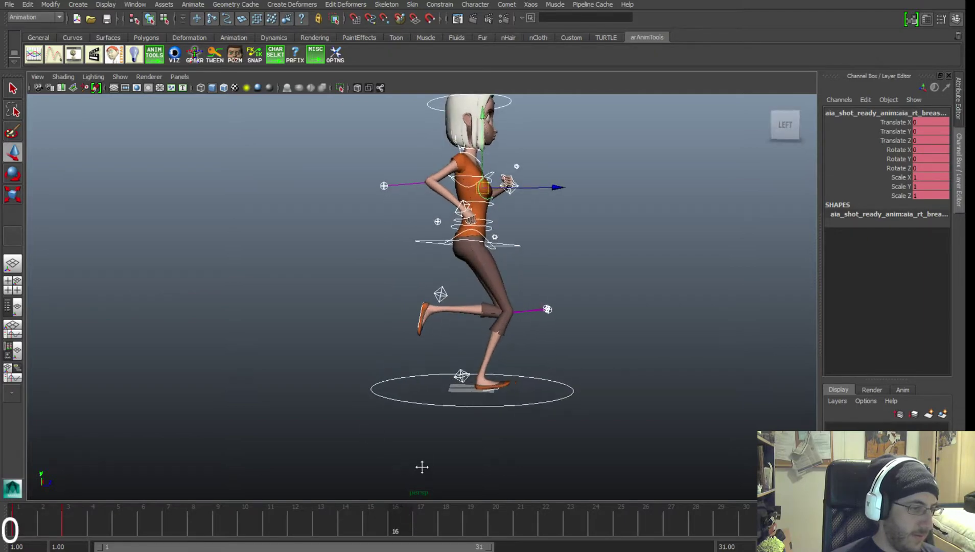
{"action": "middle_click_drag", "start_coordinate": [422, 468], "coordinate": [417, 433], "text": "alt"}
{"action": "right_click_drag", "start_coordinate": [417, 433], "coordinate": [417, 440], "text": "alt"}
{"action": "left_click", "coordinate": [464, 349]}
{"action": "middle_click_drag", "start_coordinate": [458, 383], "coordinate": [461, 394], "text": "alt"}
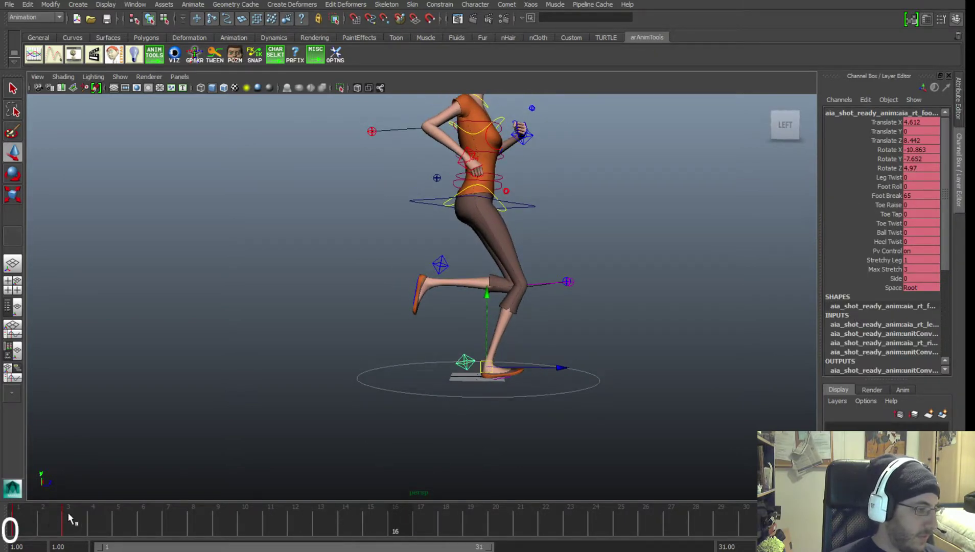
{"action": "scroll", "coordinate": [247, 298], "scroll_direction": "down", "scroll_amount": 3}
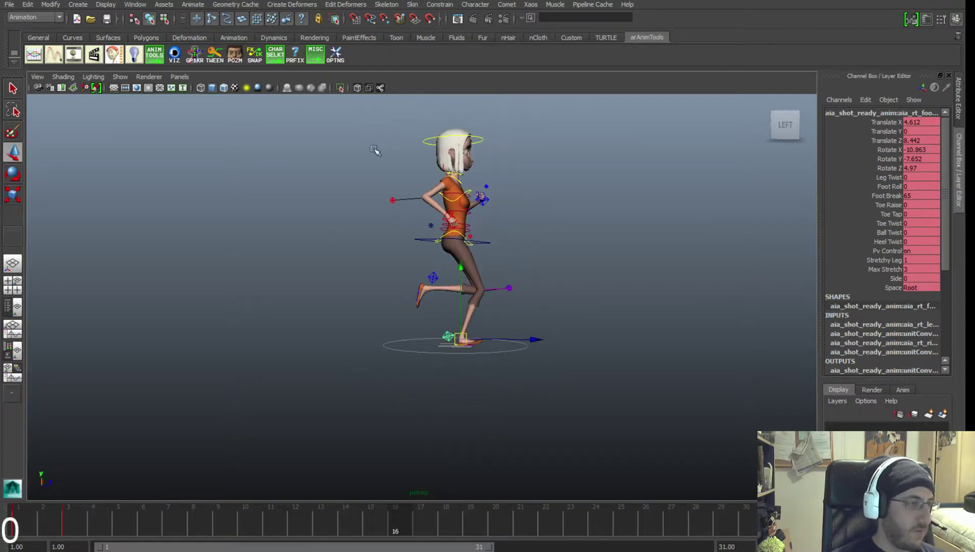
Select all of the rig's controls and remove their keys at frame 3.
{"action": "left_click_drag", "start_coordinate": [374, 148], "coordinate": [535, 357]}
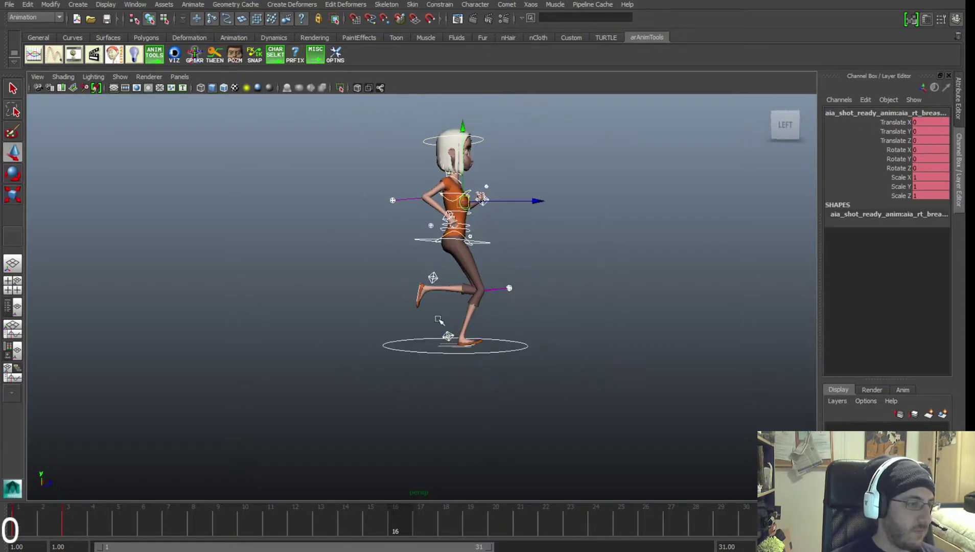
{"action": "left_click", "coordinate": [75, 523]}
{"action": "right_click", "coordinate": [74, 523]}
{"action": "left_click", "coordinate": [85, 360]}
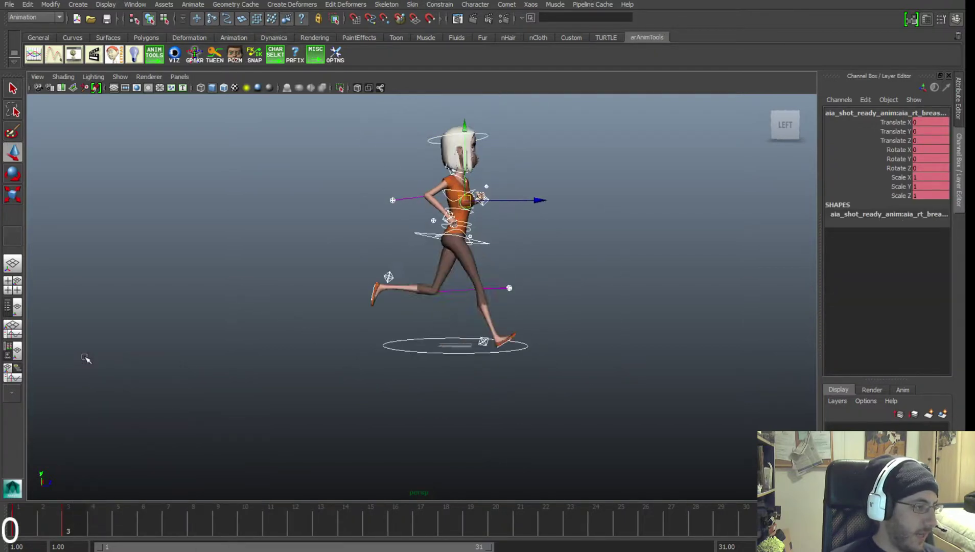
Scrub the timeline from frame 1 past frame 8 and set the current time to frame 16.
{"action": "mouse_move", "coordinate": [22, 523]}
{"action": "left_mouse_down"}
{"action": "mouse_move", "coordinate": [336, 524]}
{"action": "mouse_move", "coordinate": [146, 491]}
{"action": "mouse_move", "coordinate": [17, 501]}
{"action": "left_mouse_up"}
{"action": "middle_click_drag", "start_coordinate": [265, 382], "coordinate": [255, 423], "text": "alt"}
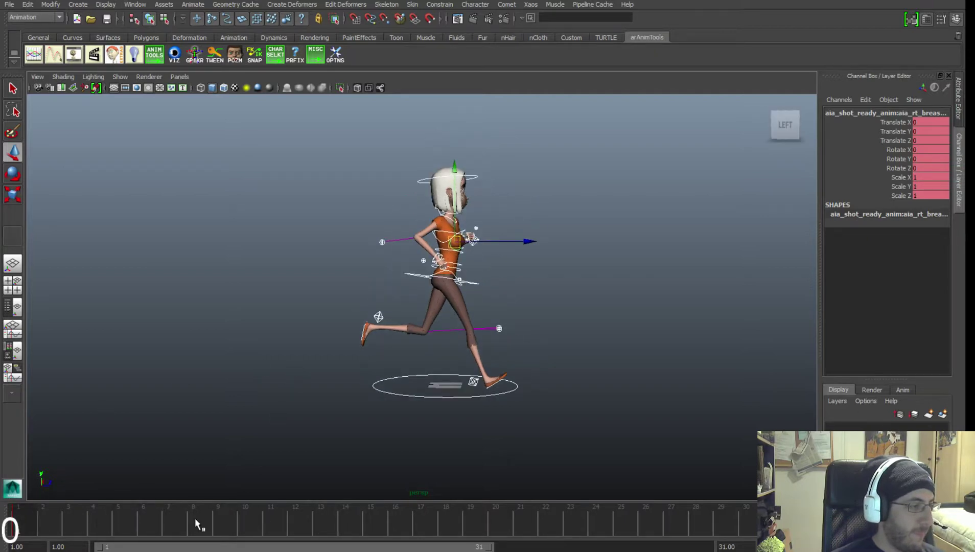
{"action": "left_click_drag", "start_coordinate": [197, 524], "coordinate": [11, 521]}
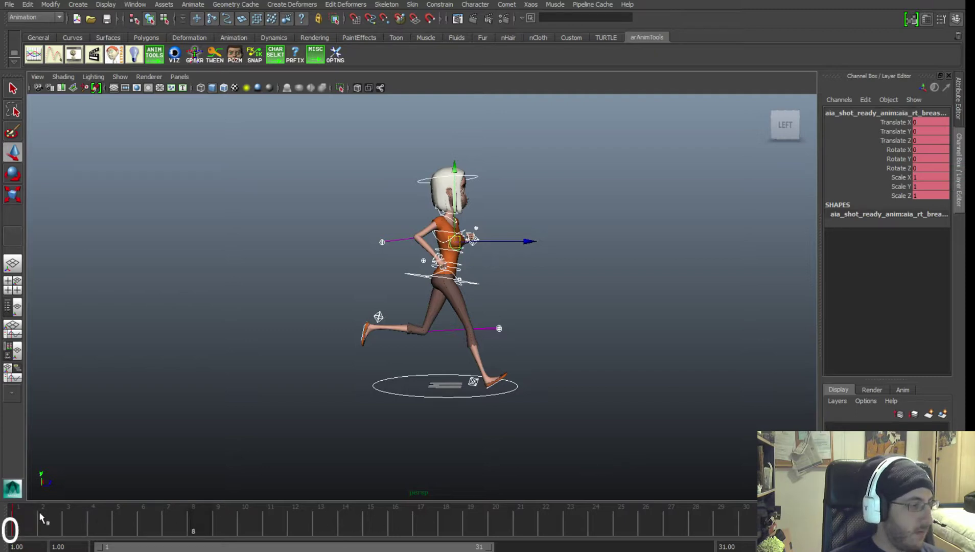
{"action": "left_click_drag", "start_coordinate": [43, 517], "coordinate": [395, 521]}
{"action": "right_click_drag", "start_coordinate": [386, 454], "coordinate": [510, 413], "text": "alt"}
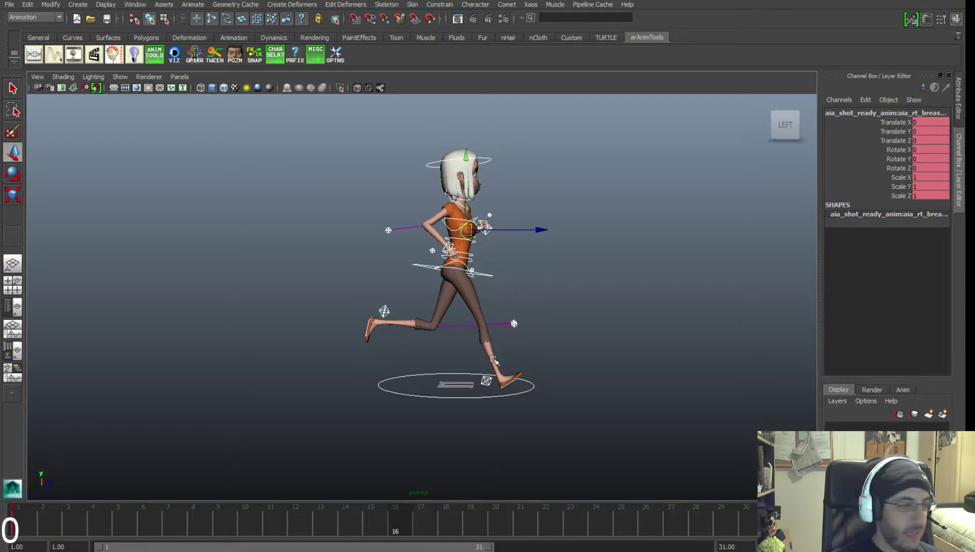
Bring the left foot control forward beside the leading right foot, with Translate Y about 1.27, Translate Z about 37.1 and Rotate X about -9.9.
{"action": "scroll", "coordinate": [495, 361], "scroll_direction": "up", "scroll_amount": 4}
{"action": "left_click", "coordinate": [646, 373]}
{"action": "left_click", "coordinate": [377, 297]}
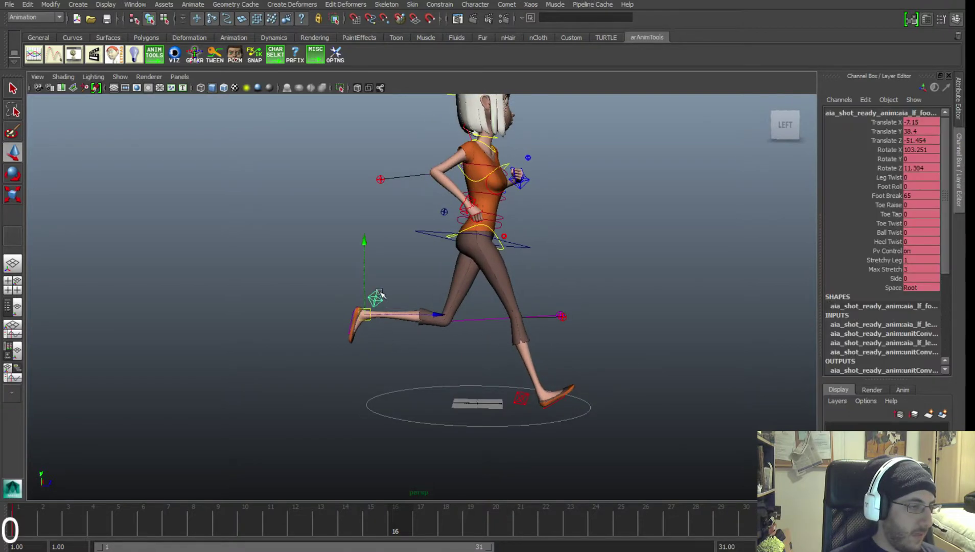
{"action": "left_click_drag", "start_coordinate": [438, 323], "coordinate": [558, 324]}
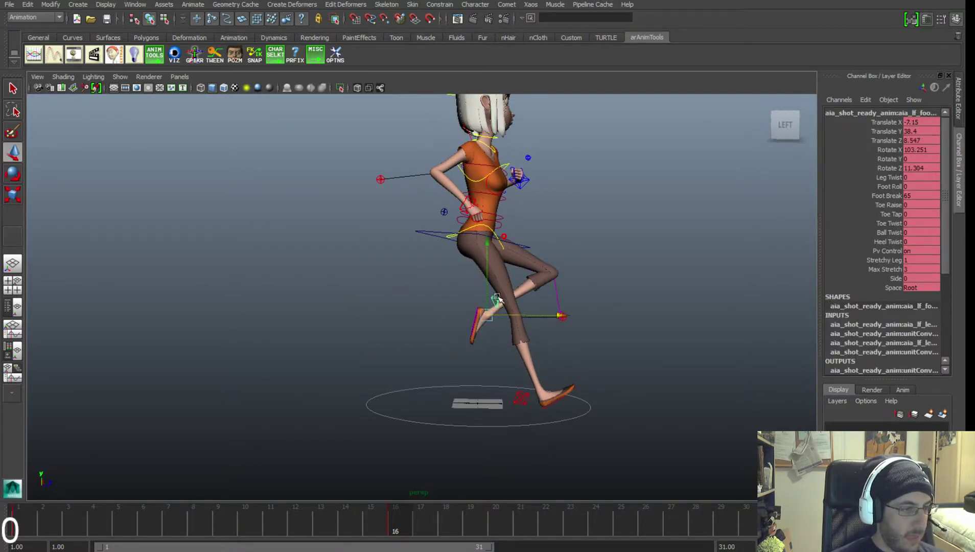
{"action": "left_click_drag", "start_coordinate": [487, 281], "coordinate": [488, 317]}
{"action": "key", "text": "e"}
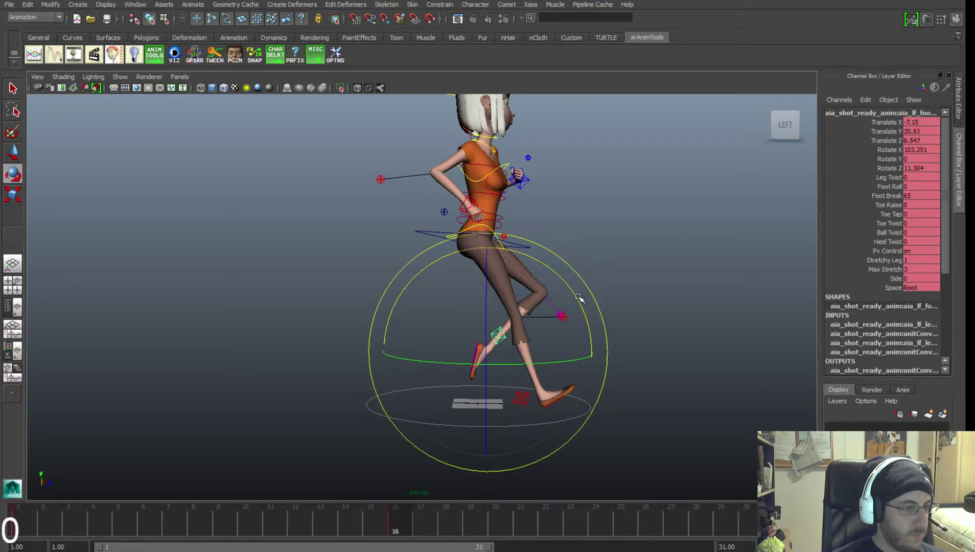
{"action": "left_click_drag", "start_coordinate": [578, 298], "coordinate": [394, 290]}
{"action": "key", "text": "w"}
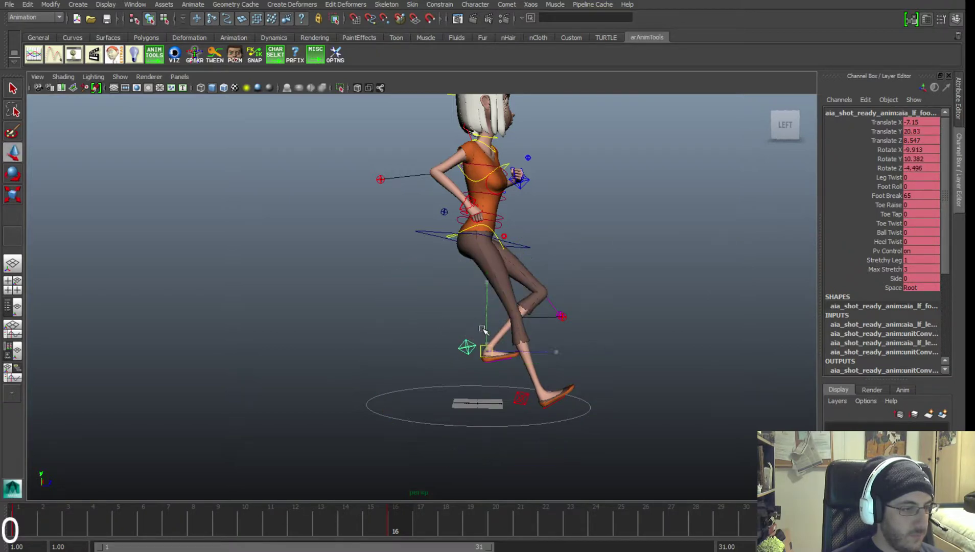
{"action": "left_click_drag", "start_coordinate": [484, 330], "coordinate": [578, 393]}
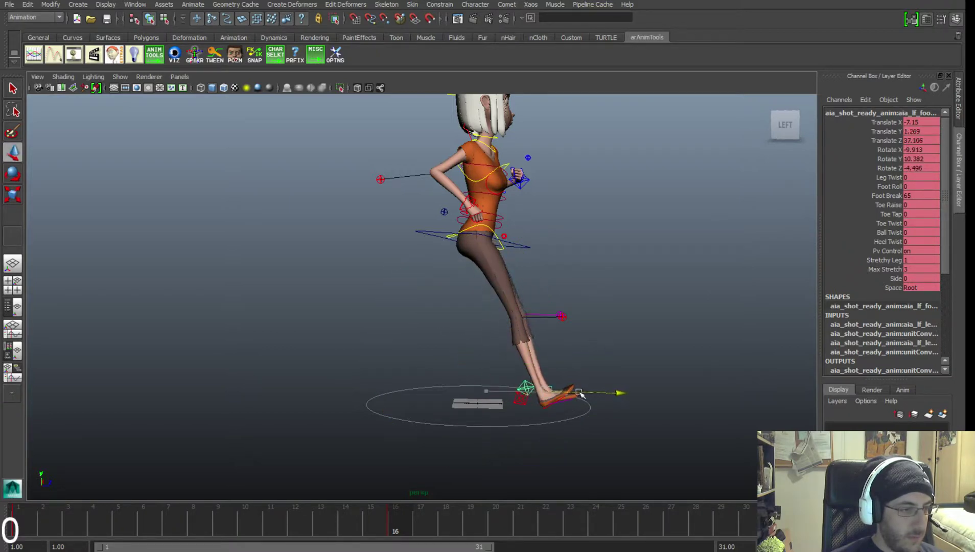
Angle the left foot's toes up to match the right foot, with Rotate X about -29.96, Y about 2.06 and Z about -4.17.
{"action": "right_click_drag", "start_coordinate": [580, 391], "coordinate": [655, 369], "text": "alt"}
{"action": "left_click_drag", "start_coordinate": [654, 369], "coordinate": [358, 381], "text": "alt"}
{"action": "middle_click_drag", "start_coordinate": [358, 381], "coordinate": [504, 335], "text": "alt"}
{"action": "key", "text": "e"}
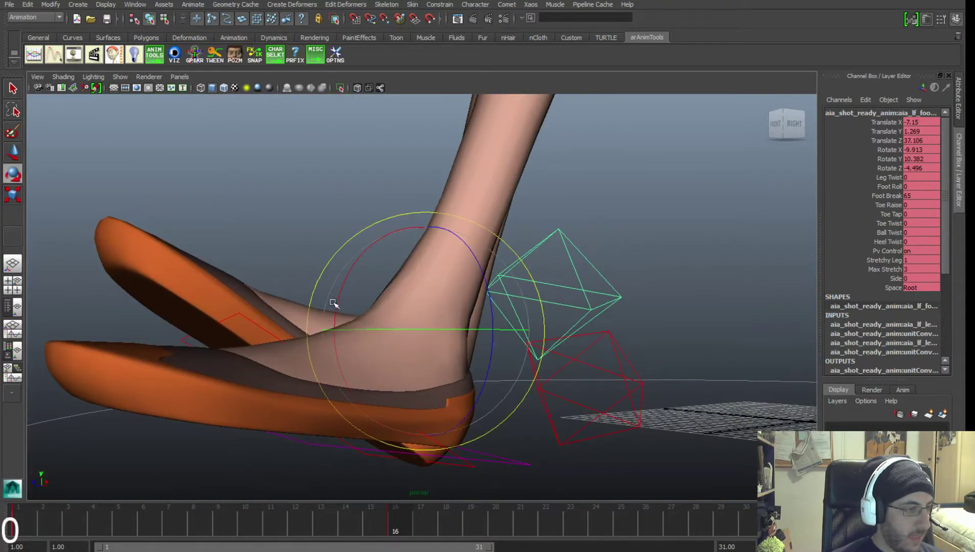
{"action": "left_click_drag", "start_coordinate": [335, 279], "coordinate": [246, 254]}
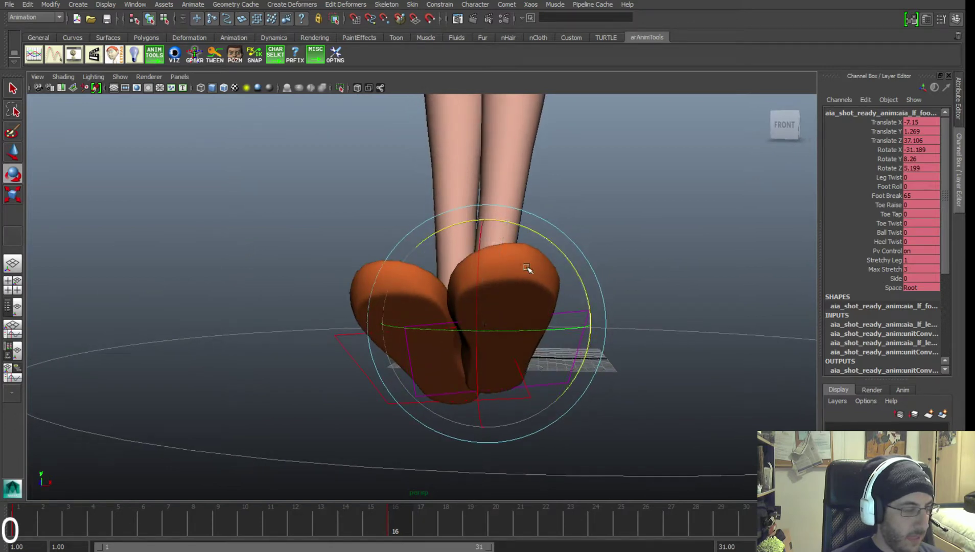
{"action": "left_click", "coordinate": [548, 287]}
{"action": "left_click_drag", "start_coordinate": [548, 286], "coordinate": [531, 280]}
{"action": "key", "text": "w"}
{"action": "left_click_drag", "start_coordinate": [598, 303], "coordinate": [719, 242], "text": "alt"}
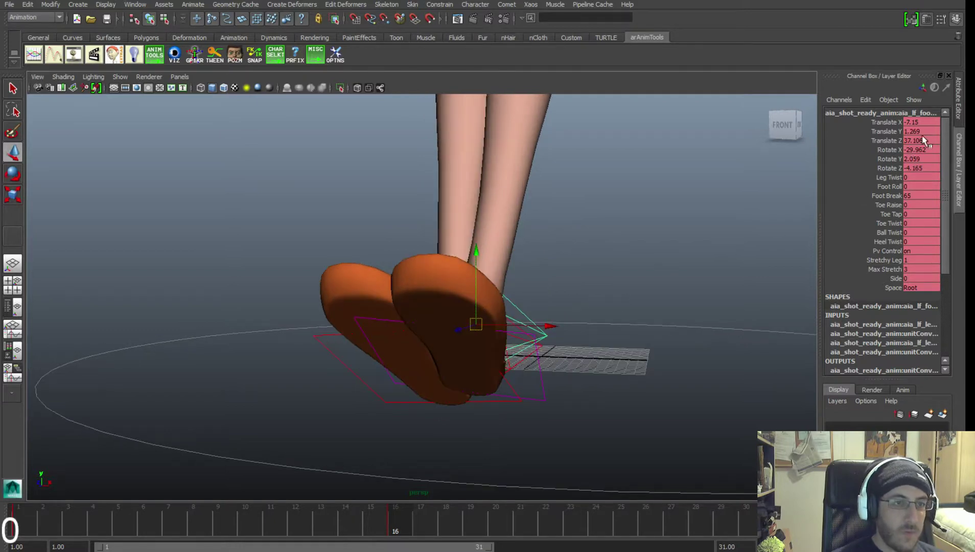
Set the left foot control's Translate Y to ground level and shift the foot to line up with the right foot.
{"action": "key", "text": "Return"}
{"action": "left_click_drag", "start_coordinate": [564, 285], "coordinate": [475, 295], "text": "alt"}
{"action": "left_click_drag", "start_coordinate": [332, 348], "coordinate": [357, 354]}
{"action": "right_click_drag", "start_coordinate": [544, 353], "coordinate": [537, 353], "text": "alt"}
{"action": "left_click_drag", "start_coordinate": [537, 353], "coordinate": [516, 361], "text": "alt"}
Compare the left and right foot controls' positions in the frame 1 contact pose.
{"action": "left_click", "coordinate": [526, 368]}
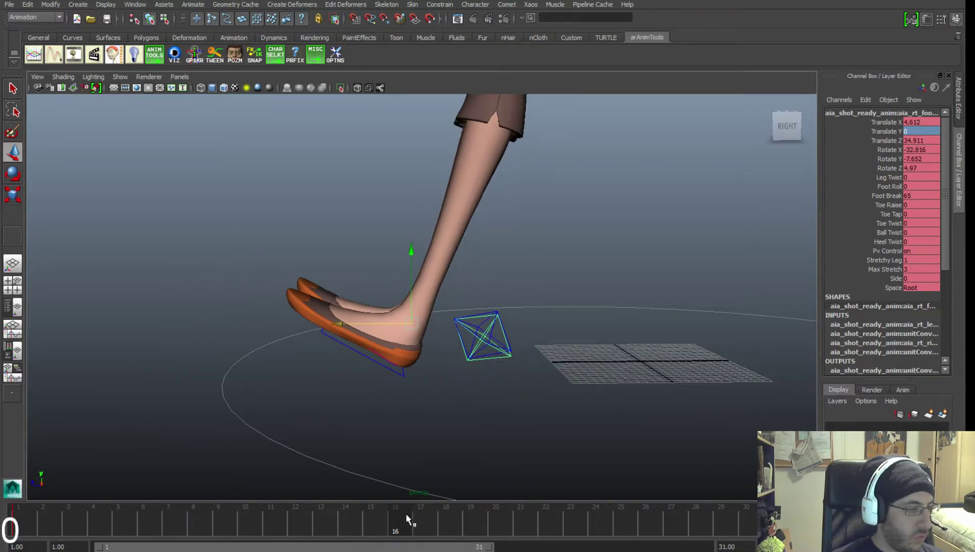
{"action": "left_click_drag", "start_coordinate": [407, 513], "coordinate": [23, 506]}
{"action": "right_click_drag", "start_coordinate": [100, 447], "coordinate": [276, 379], "text": "alt"}
{"action": "middle_click_drag", "start_coordinate": [277, 379], "coordinate": [230, 431], "text": "alt"}
{"action": "right_click_drag", "start_coordinate": [230, 432], "coordinate": [300, 395], "text": "alt"}
{"action": "middle_click_drag", "start_coordinate": [299, 395], "coordinate": [250, 389], "text": "alt"}
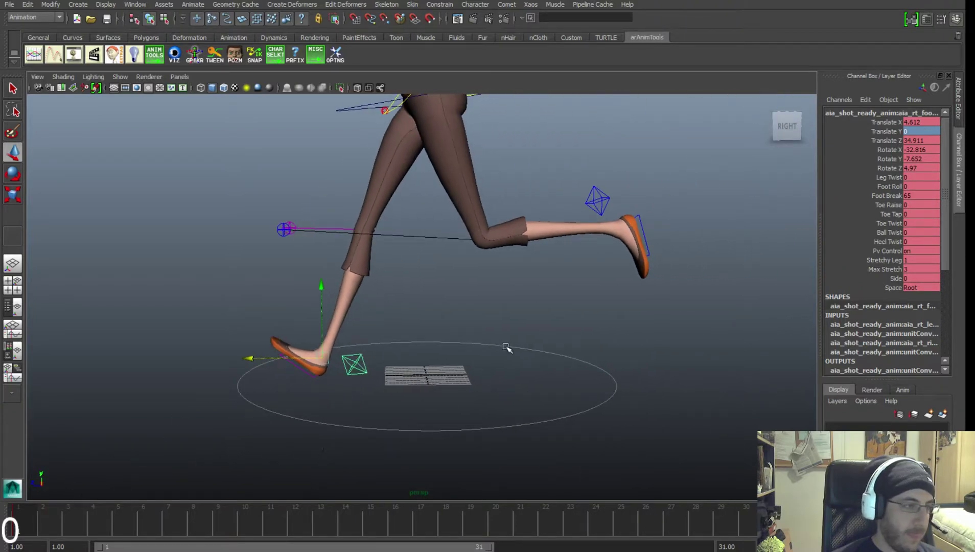
{"action": "left_click", "coordinate": [611, 200]}
{"action": "middle_click_drag", "start_coordinate": [578, 274], "coordinate": [578, 307], "text": "alt"}
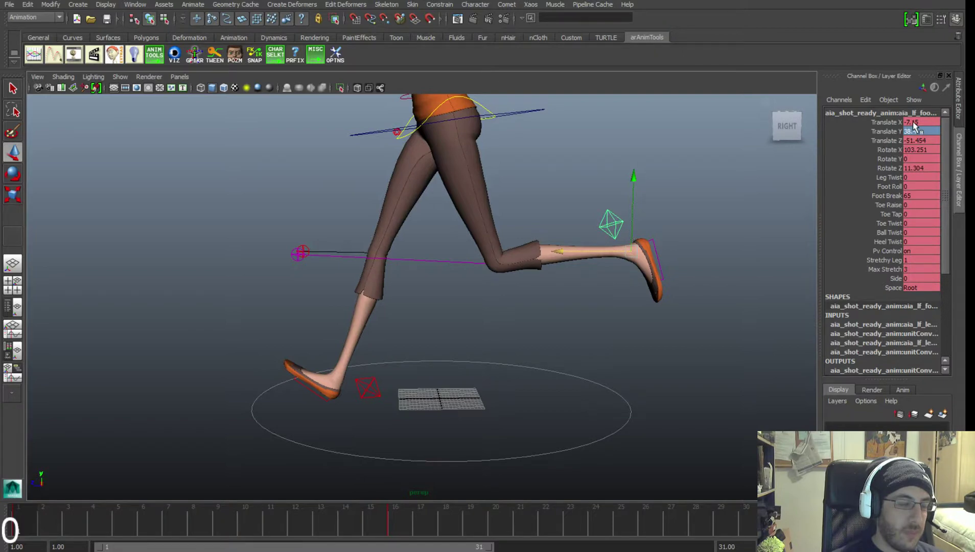
{"action": "double_click", "coordinate": [914, 122]}
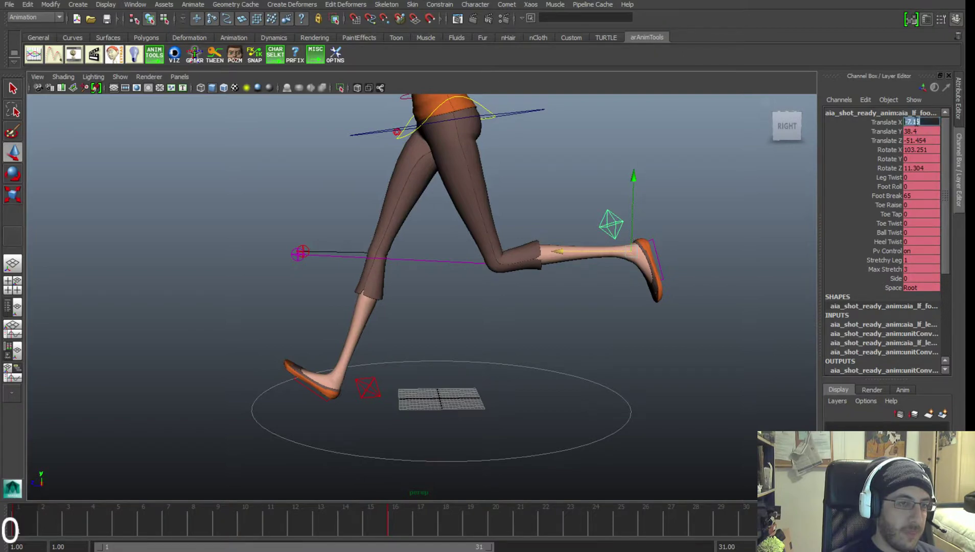
{"action": "left_click", "coordinate": [367, 388]}
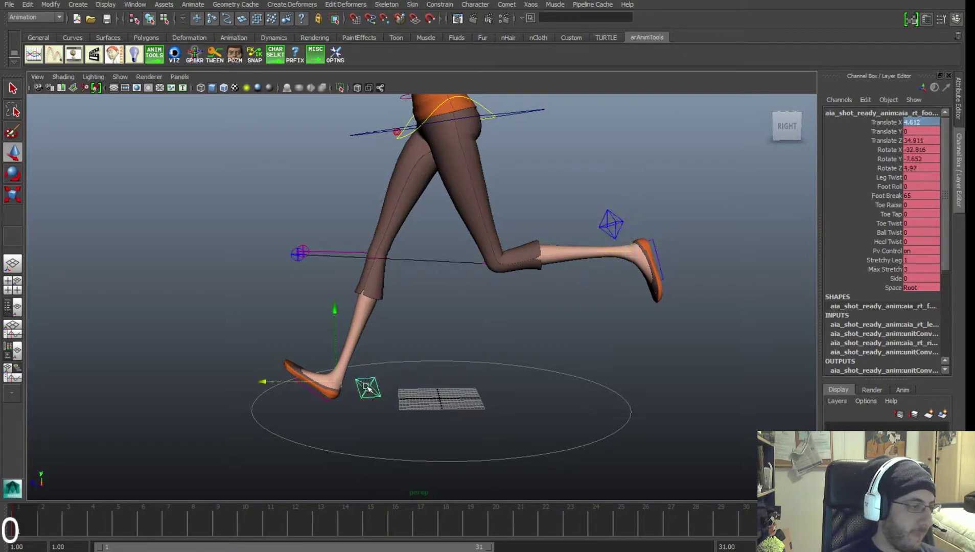
{"action": "left_click", "coordinate": [374, 519]}
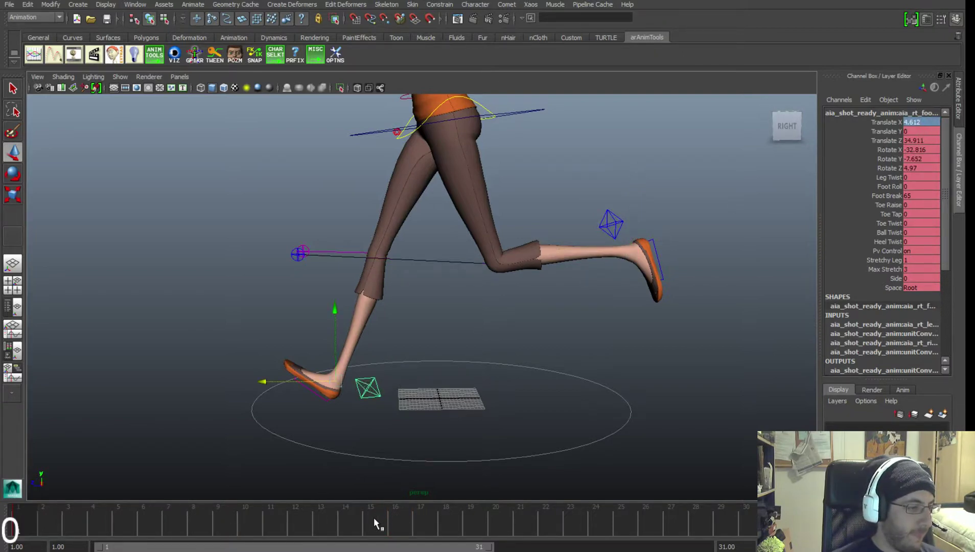
{"action": "left_click", "coordinate": [612, 223]}
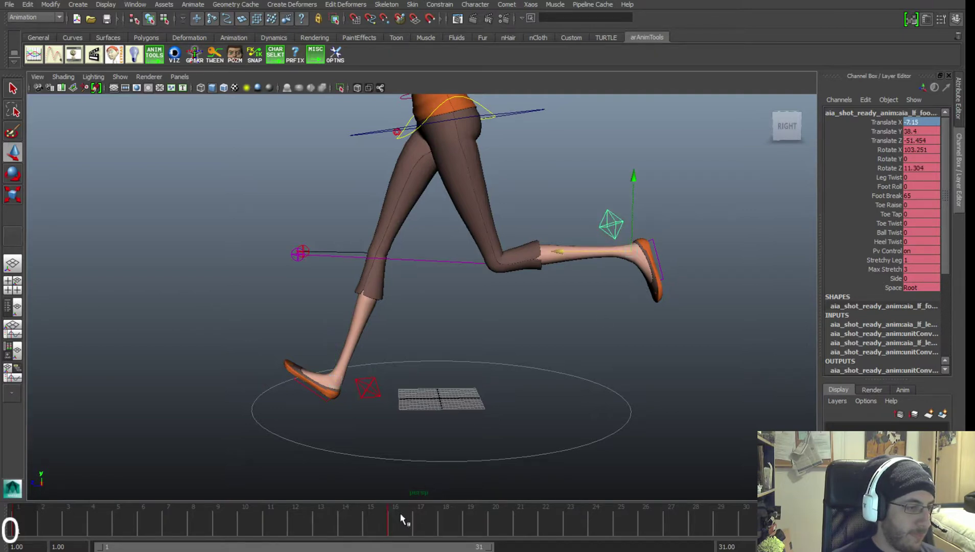
{"action": "left_click_drag", "start_coordinate": [403, 519], "coordinate": [13, 516]}
At frame 16, swing the right foot control up behind the body, with Translate Y about 31.87, Z about -30.88 and Rotate X about 77.4.
{"action": "left_click", "coordinate": [367, 387]}
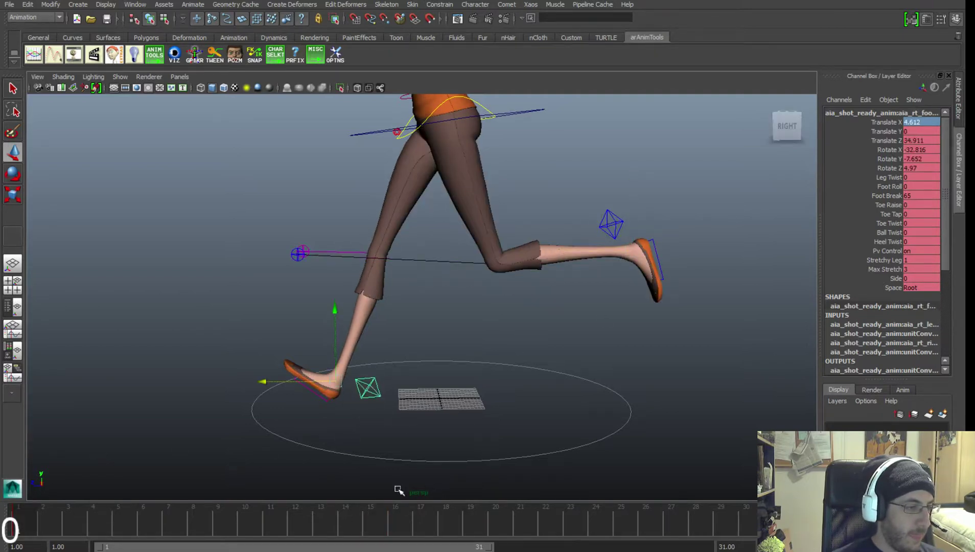
{"action": "left_click", "coordinate": [401, 521]}
{"action": "left_click_drag", "start_coordinate": [337, 383], "coordinate": [561, 381]}
{"action": "left_click_drag", "start_coordinate": [563, 346], "coordinate": [563, 280]}
{"action": "key", "text": "e"}
{"action": "left_click_drag", "start_coordinate": [510, 220], "coordinate": [516, 374]}
{"action": "key", "text": "w"}
{"action": "left_click_drag", "start_coordinate": [562, 294], "coordinate": [563, 260]}
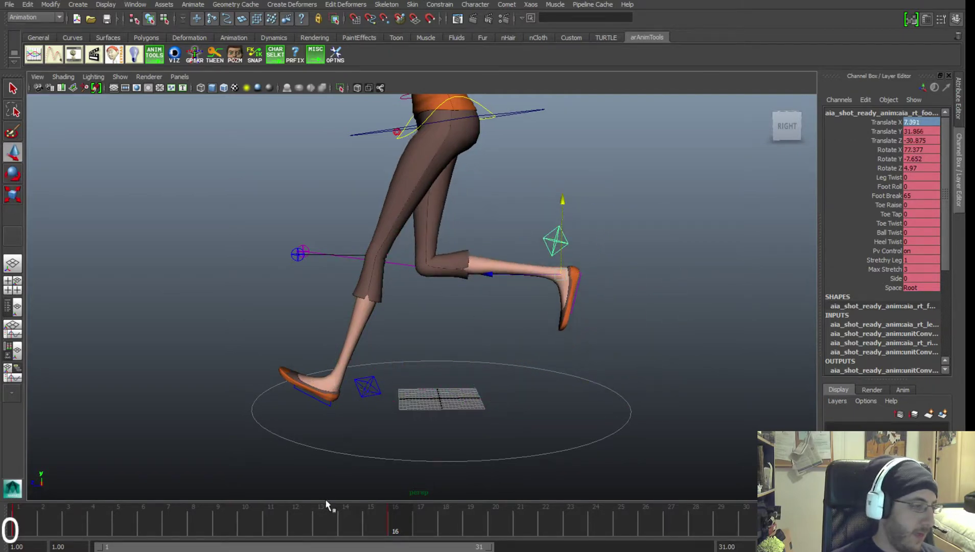
Compare with frame 1, then at frame 16 push the right foot farther back to Translate Z about -42.07 and Rotate X about 97.2.
{"action": "left_click_drag", "start_coordinate": [301, 516], "coordinate": [12, 514]}
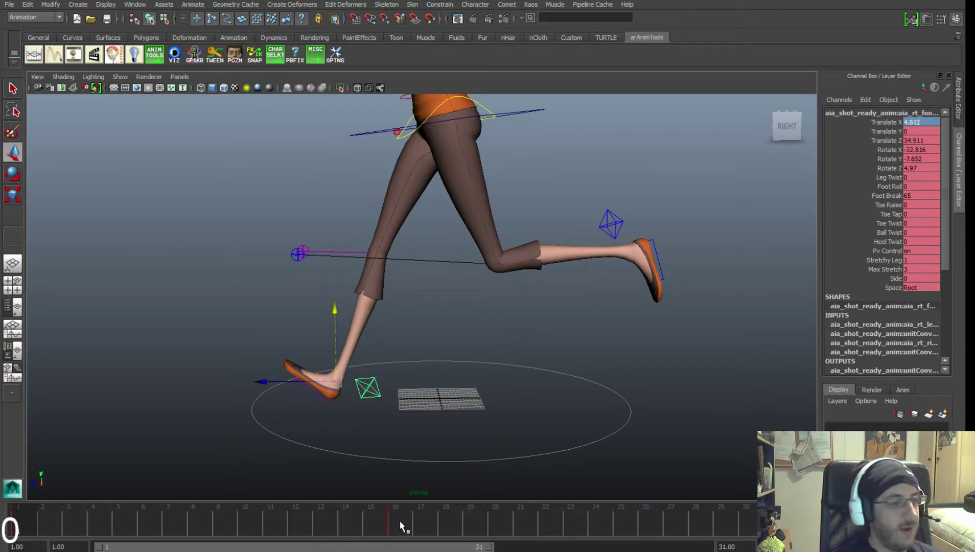
{"action": "left_click", "coordinate": [401, 523]}
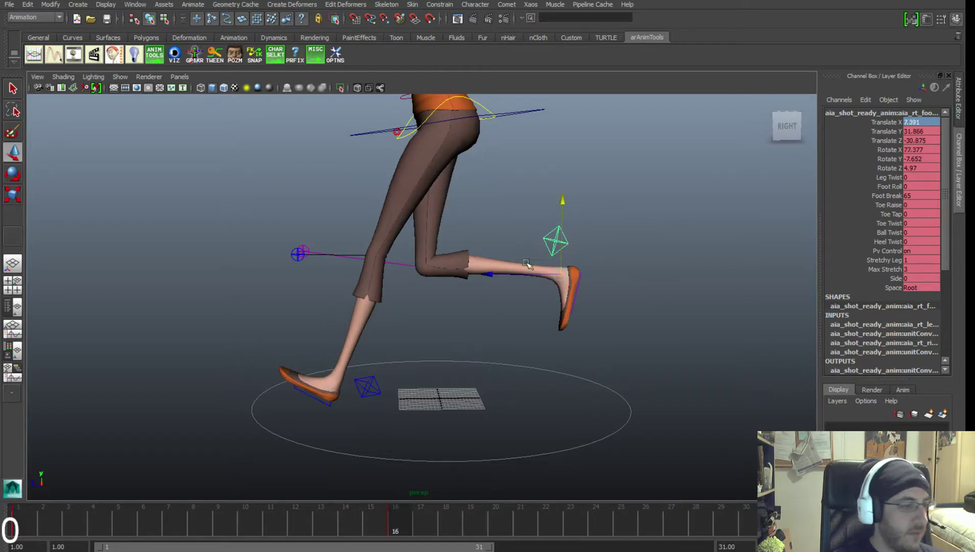
{"action": "middle_click_drag", "start_coordinate": [526, 264], "coordinate": [572, 265]}
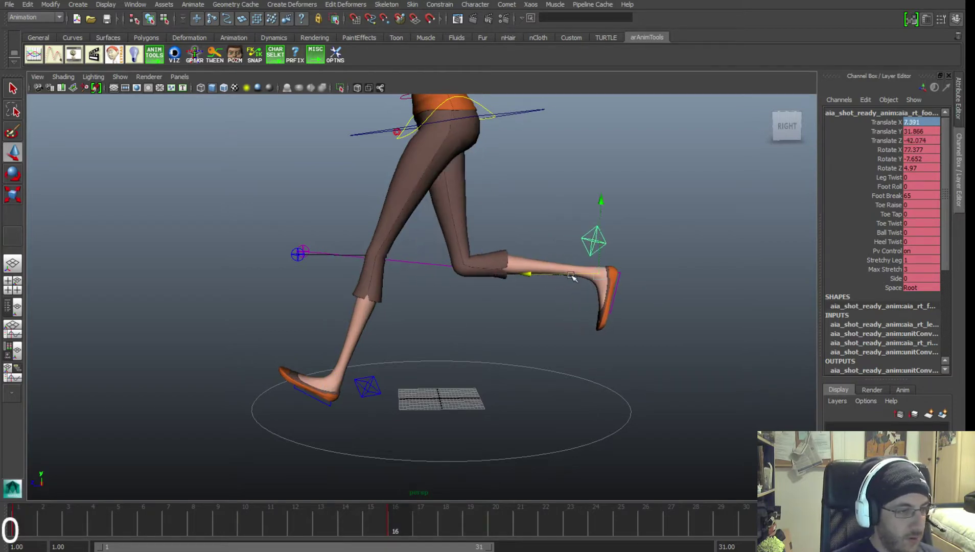
{"action": "key", "text": "e"}
{"action": "middle_click_drag", "start_coordinate": [517, 236], "coordinate": [518, 237]}
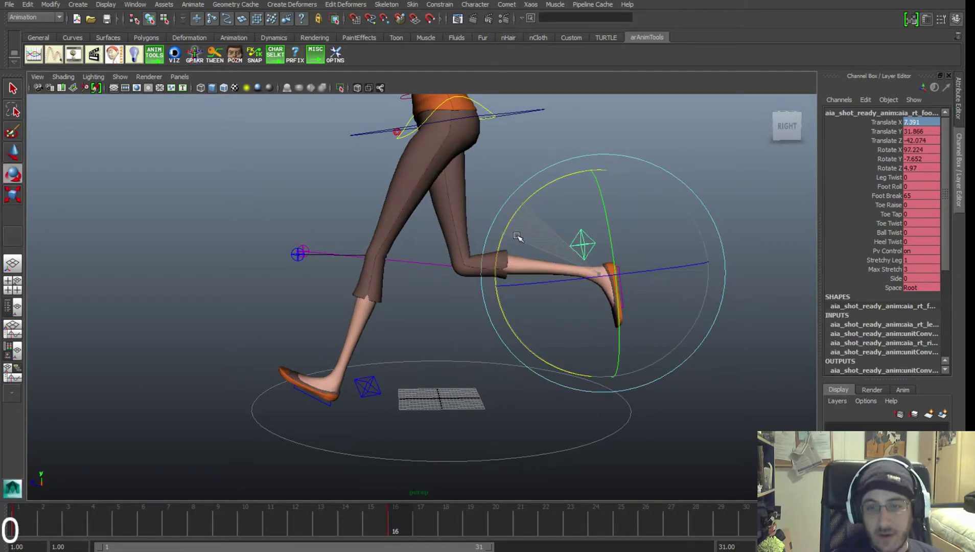
Refine the raised right foot from the opposite side, with Translate Y about 33.88, Z about -44.15 and Rotate X about 103.96.
{"action": "left_click_drag", "start_coordinate": [518, 236], "coordinate": [419, 273], "text": "alt"}
{"action": "middle_click_drag", "start_coordinate": [419, 274], "coordinate": [428, 269], "text": "alt"}
{"action": "key", "text": "w"}
{"action": "left_click_drag", "start_coordinate": [306, 261], "coordinate": [297, 261]}
{"action": "left_click_drag", "start_coordinate": [320, 224], "coordinate": [255, 247], "text": "alt"}
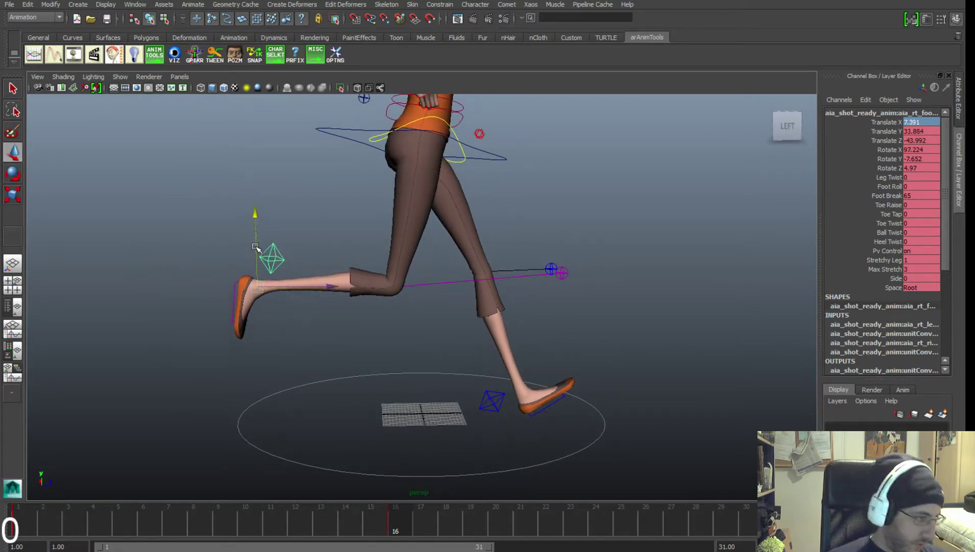
{"action": "left_click_drag", "start_coordinate": [292, 290], "coordinate": [291, 290]}
{"action": "key", "text": "e"}
{"action": "left_click_drag", "start_coordinate": [328, 210], "coordinate": [333, 223]}
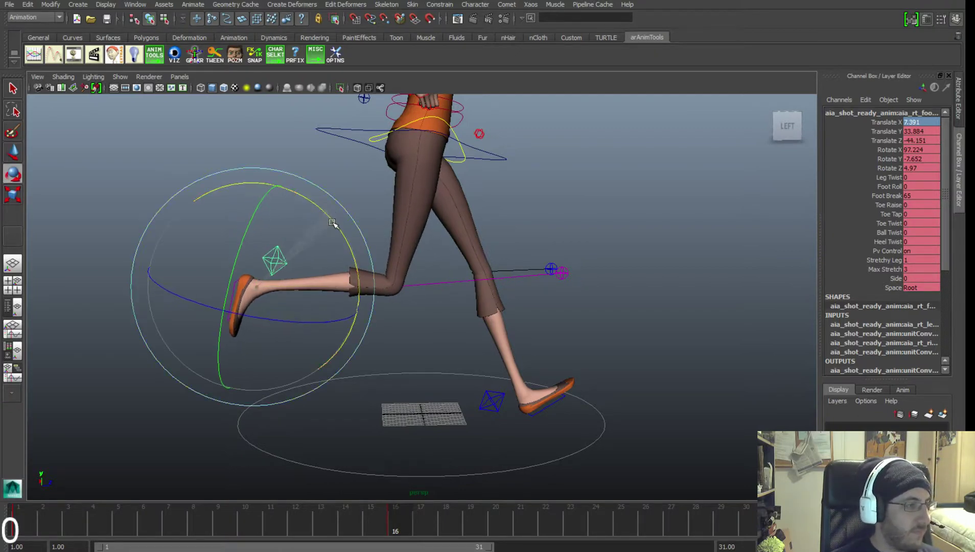
Inspect the legs from the side and front while scrubbing between the frame 1 and frame 16 contact poses.
{"action": "right_click_drag", "start_coordinate": [411, 256], "coordinate": [388, 259], "text": "alt"}
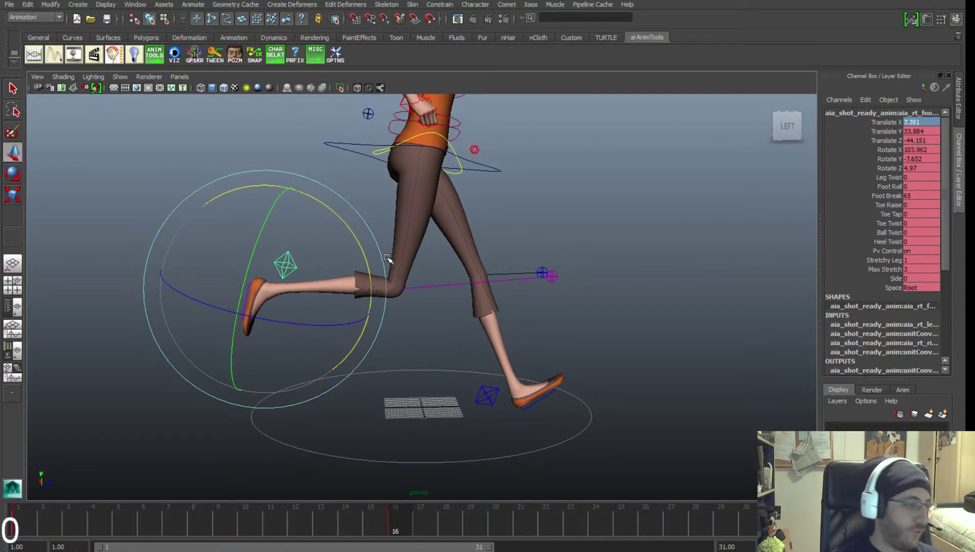
{"action": "key", "text": "w"}
{"action": "left_click_drag", "start_coordinate": [387, 258], "coordinate": [405, 267], "text": "alt"}
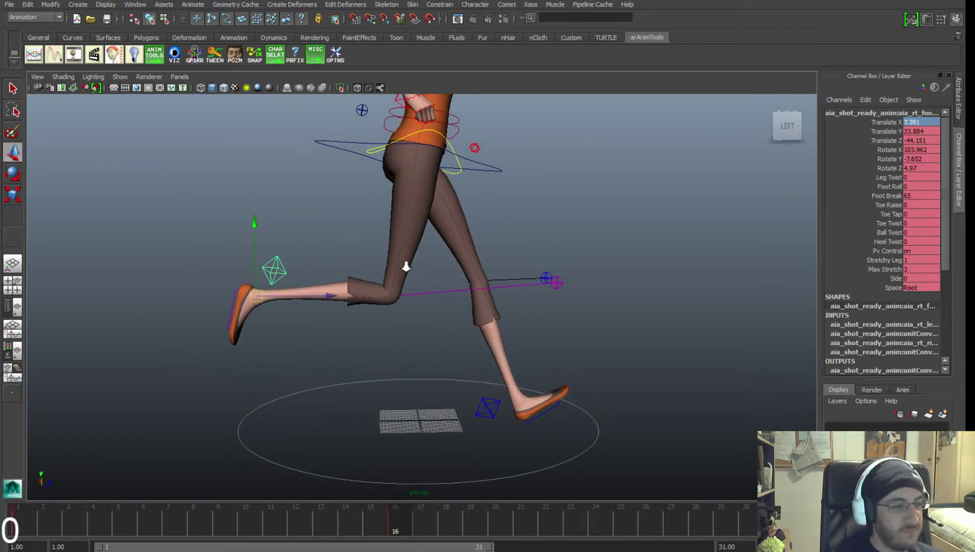
{"action": "left_click_drag", "start_coordinate": [490, 286], "coordinate": [444, 332], "text": "alt"}
{"action": "left_click_drag", "start_coordinate": [85, 524], "coordinate": [402, 515]}
{"action": "left_click_drag", "start_coordinate": [353, 480], "coordinate": [333, 463], "text": "alt"}
{"action": "right_click_drag", "start_coordinate": [334, 463], "coordinate": [501, 405], "text": "alt"}
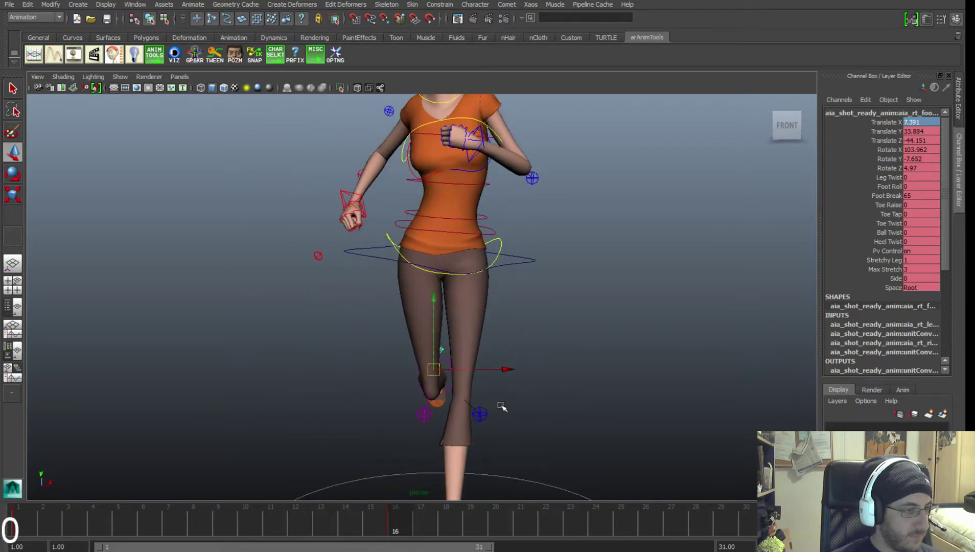
In the front view at frame 16, twist the COG control the opposite way, with Rotate Y about -12.96.
{"action": "left_click", "coordinate": [518, 263]}
{"action": "left_click_drag", "start_coordinate": [566, 335], "coordinate": [573, 360], "text": "alt"}
{"action": "right_click_drag", "start_coordinate": [572, 360], "coordinate": [522, 335], "text": "alt"}
{"action": "middle_click_drag", "start_coordinate": [521, 335], "coordinate": [555, 309], "text": "alt"}
{"action": "key", "text": "e"}
{"action": "left_click_drag", "start_coordinate": [553, 309], "coordinate": [505, 310]}
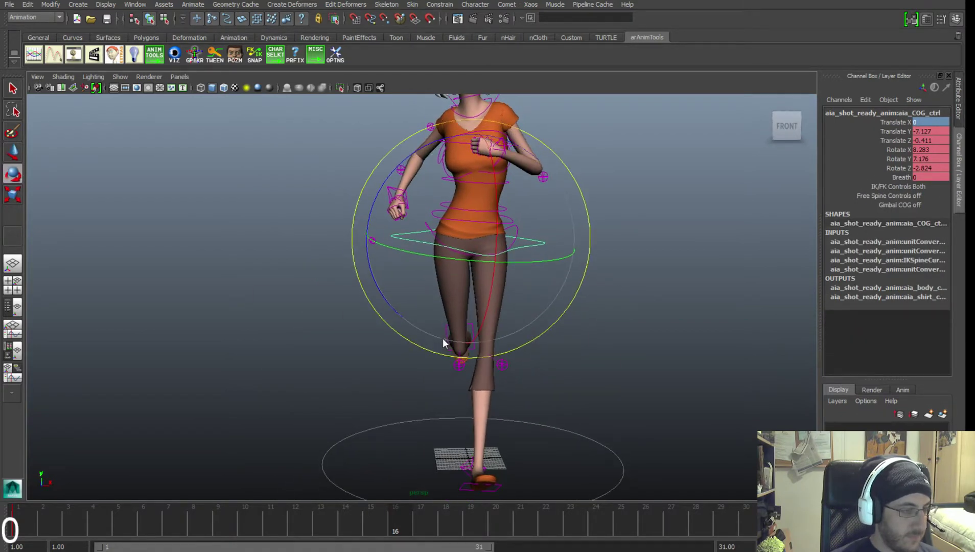
{"action": "key", "text": "space"}
{"action": "left_click_drag", "start_coordinate": [443, 340], "coordinate": [442, 354]}
{"action": "middle_click_drag", "start_coordinate": [442, 354], "coordinate": [434, 460], "text": "alt"}
{"action": "right_click_drag", "start_coordinate": [434, 409], "coordinate": [373, 319], "text": "alt"}
{"action": "middle_click_drag", "start_coordinate": [373, 319], "coordinate": [377, 310], "text": "alt"}
{"action": "key", "text": "e"}
{"action": "left_click_drag", "start_coordinate": [484, 289], "coordinate": [445, 289]}
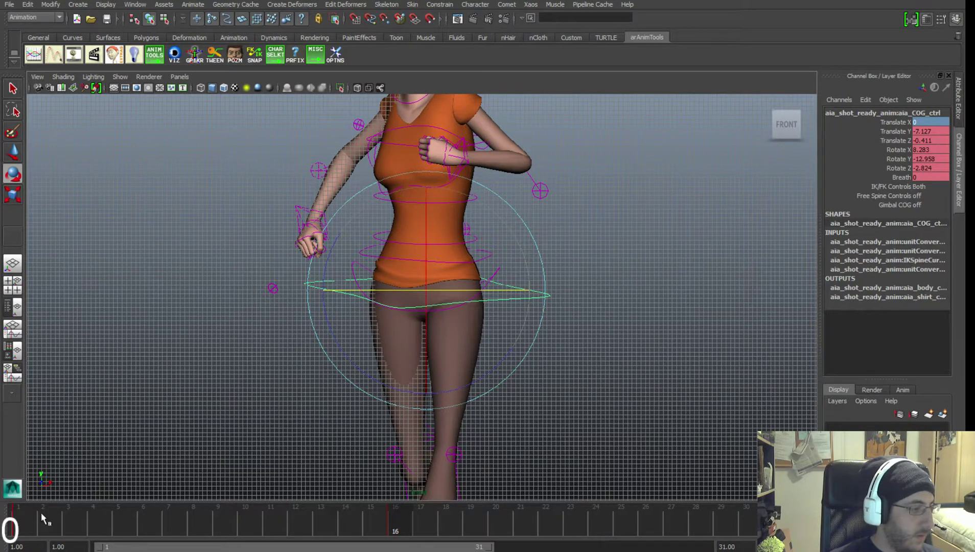
At frame 1, set the COG control's Rotate Y to 12.
{"action": "left_click", "coordinate": [17, 519]}
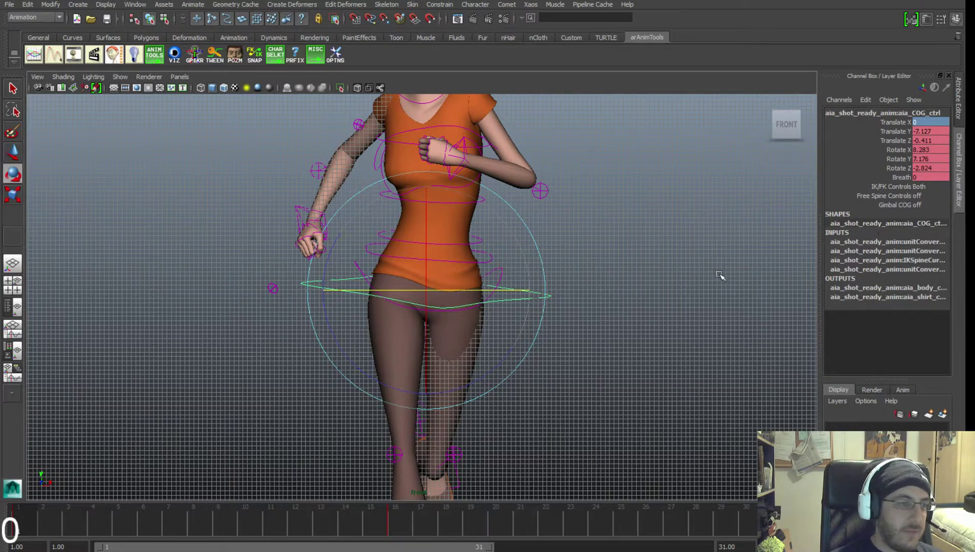
{"action": "left_click_drag", "start_coordinate": [476, 295], "coordinate": [494, 295]}
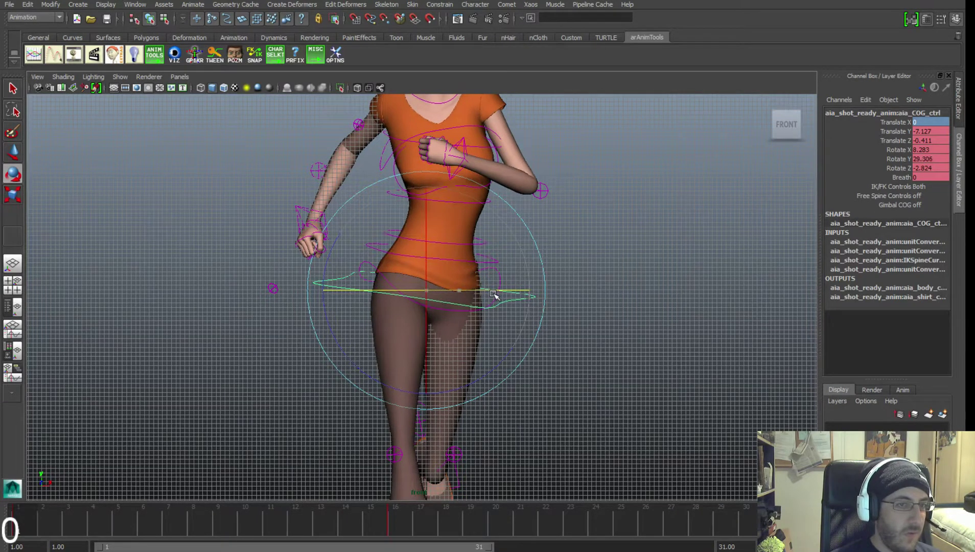
{"action": "key", "text": "ctrl+z"}
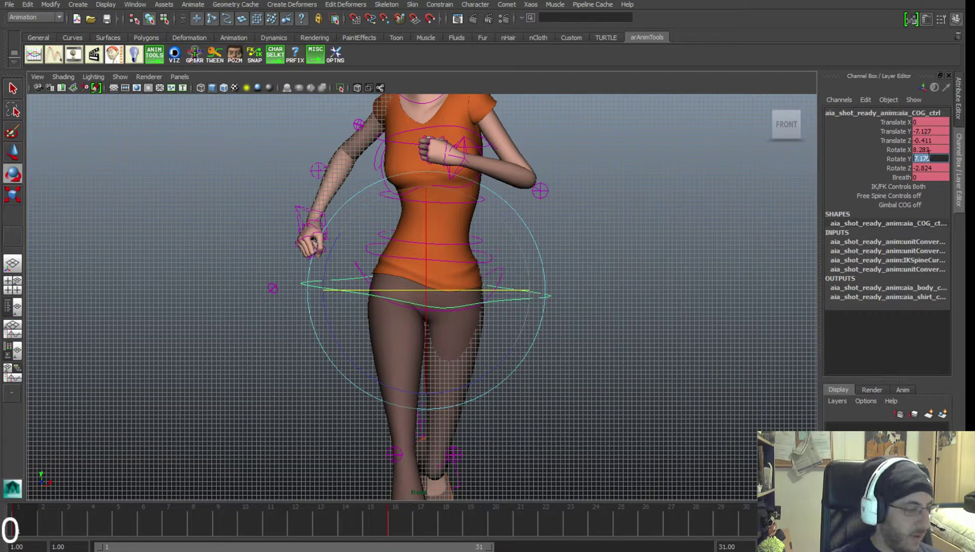
{"action": "key", "text": "Return"}
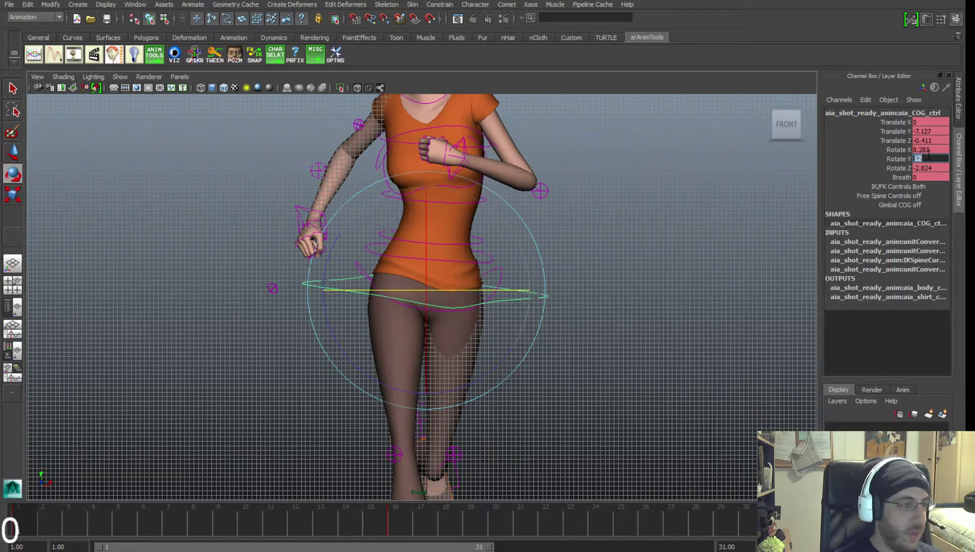
{"action": "key", "text": "ctrl+z"}
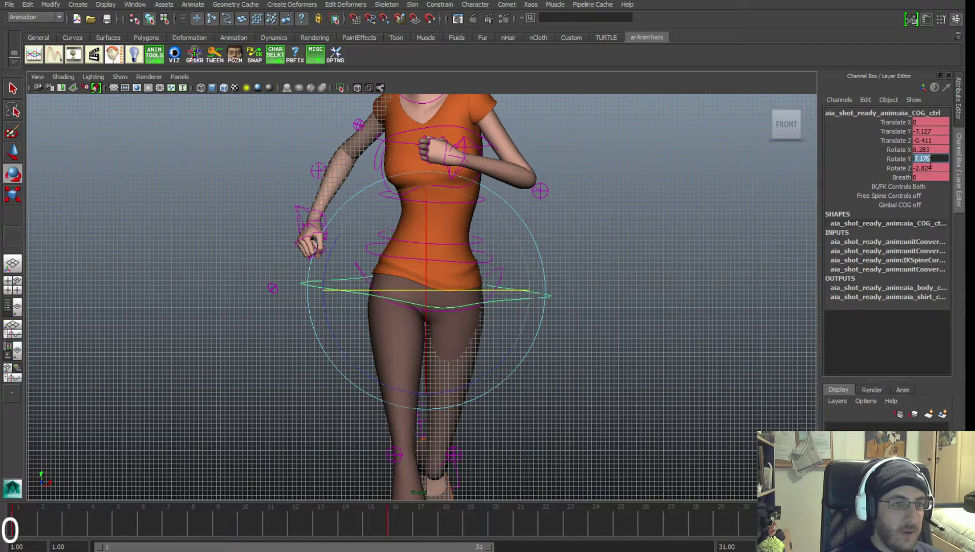
{"action": "key", "text": "Return"}
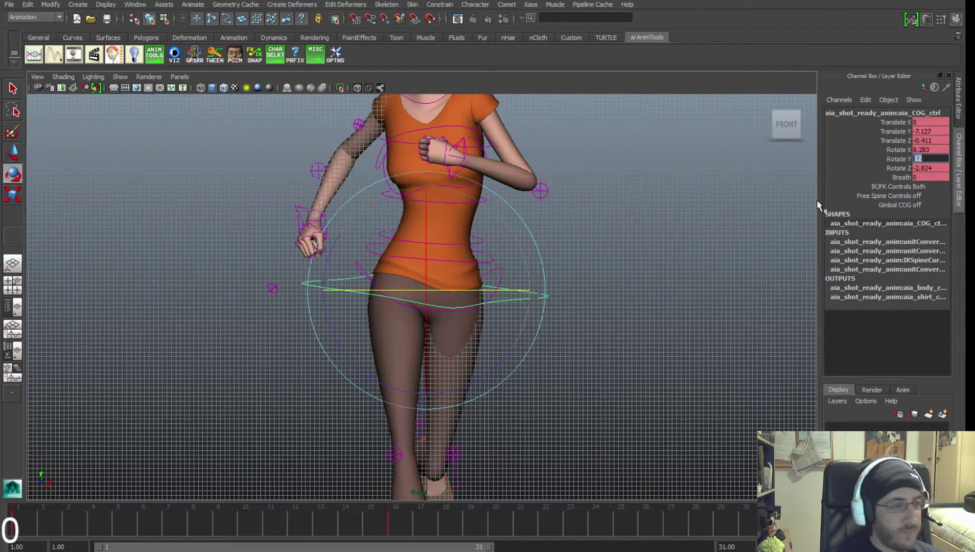
Set the COG control's Rotate Y to -12 at frame 16 and scrub from frame 1 to compare the twist.
{"action": "left_click", "coordinate": [404, 517]}
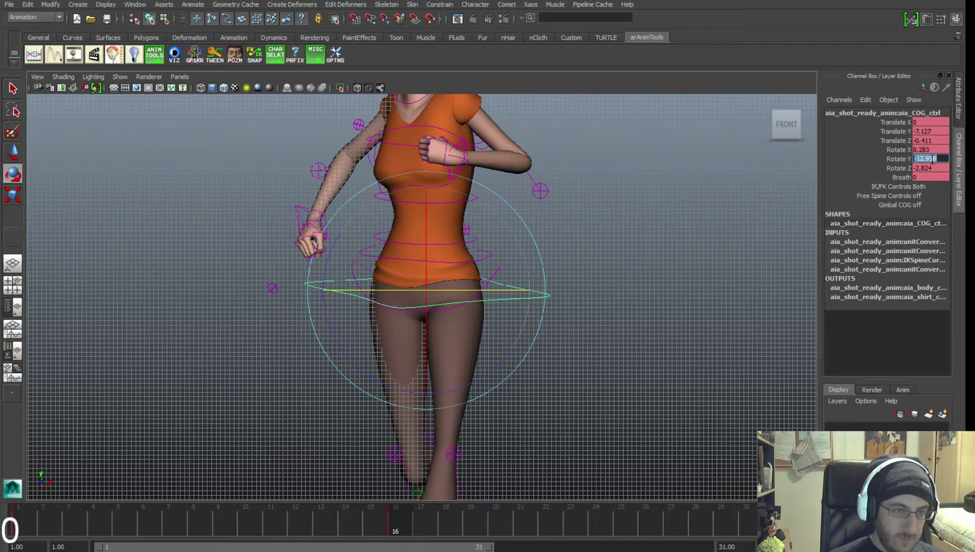
{"action": "key", "text": "Return"}
{"action": "right_click_drag", "start_coordinate": [725, 323], "coordinate": [524, 296], "text": "alt"}
{"action": "middle_click_drag", "start_coordinate": [524, 296], "coordinate": [512, 331], "text": "alt"}
{"action": "left_click_drag", "start_coordinate": [56, 520], "coordinate": [406, 519]}
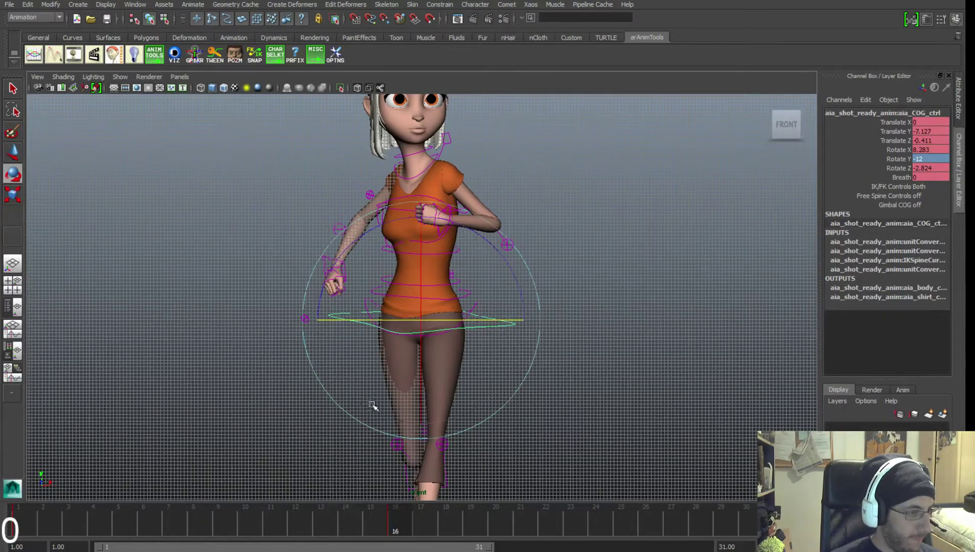
Rotate the yellow hip control at frame 16 to the opposite tilt, with Rotate X about -1.98, Y about -6.33 and Z about 5.15.
{"action": "right_click_drag", "start_coordinate": [372, 407], "coordinate": [384, 410], "text": "alt"}
{"action": "middle_click_drag", "start_coordinate": [383, 410], "coordinate": [366, 435], "text": "alt"}
{"action": "right_click_drag", "start_coordinate": [366, 436], "coordinate": [445, 399], "text": "alt"}
{"action": "left_click", "coordinate": [565, 328]}
{"action": "right_click_drag", "start_coordinate": [436, 327], "coordinate": [506, 368], "text": "alt"}
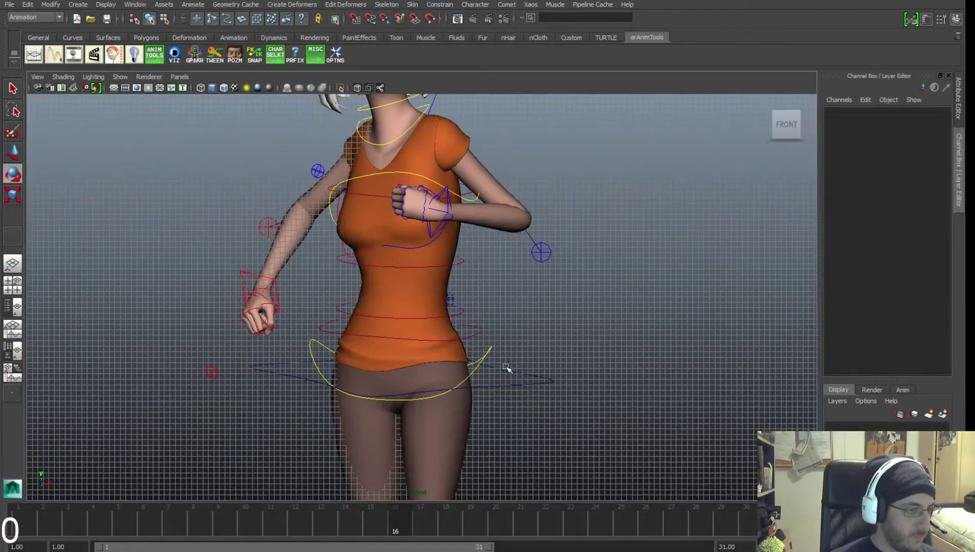
{"action": "left_click", "coordinate": [487, 352]}
{"action": "middle_click_drag", "start_coordinate": [439, 400], "coordinate": [469, 321], "text": "alt"}
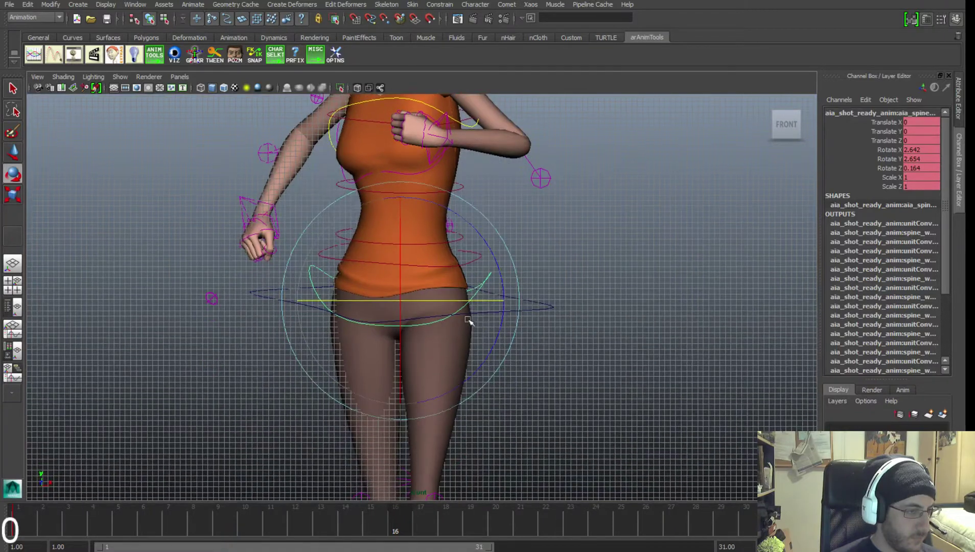
{"action": "left_click_drag", "start_coordinate": [507, 276], "coordinate": [348, 289]}
{"action": "middle_click_drag", "start_coordinate": [412, 291], "coordinate": [398, 306], "text": "alt"}
{"action": "right_click_drag", "start_coordinate": [397, 305], "coordinate": [424, 295], "text": "alt"}
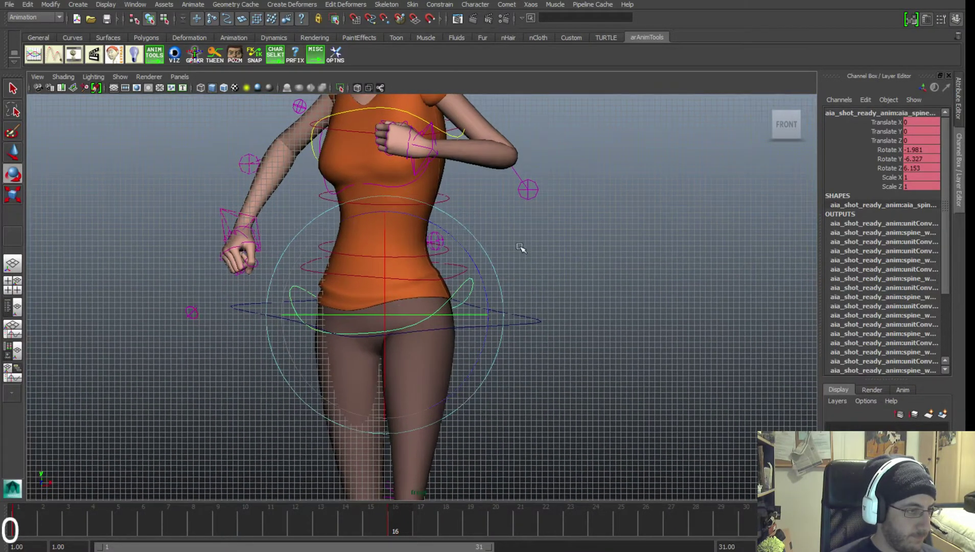
Select the four FK spine controls and twist them together the opposite way, with Rotate X about -0.99, Y about 10.84 and Z about -2.29.
{"action": "left_click", "coordinate": [520, 247]}
{"action": "left_click", "coordinate": [468, 273]}
{"action": "middle_click_drag", "start_coordinate": [439, 259], "coordinate": [439, 279], "text": "alt"}
{"action": "key", "text": "w"}
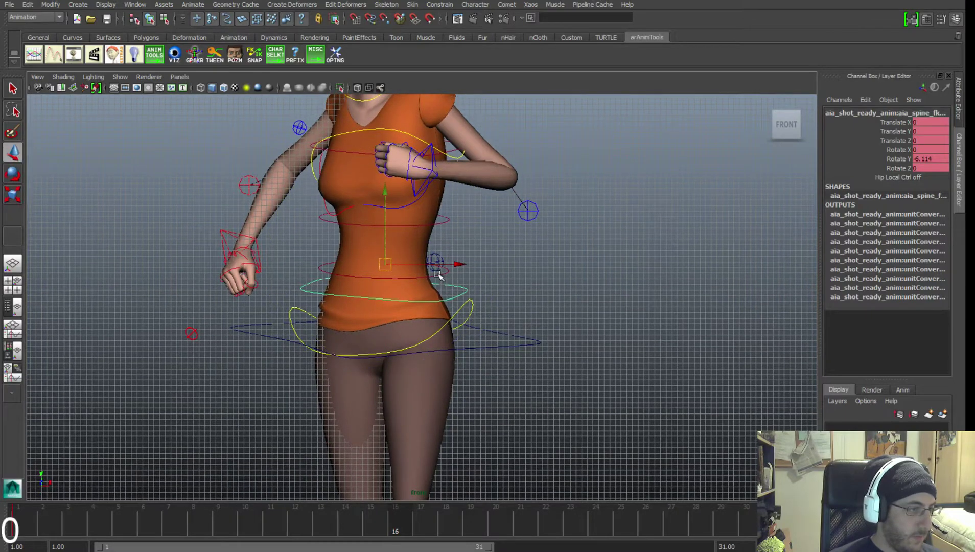
{"action": "left_click", "coordinate": [438, 275], "text": "shift"}
{"action": "left_click", "coordinate": [447, 221], "text": "shift"}
{"action": "middle_click_drag", "start_coordinate": [403, 165], "coordinate": [403, 192], "text": "alt"}
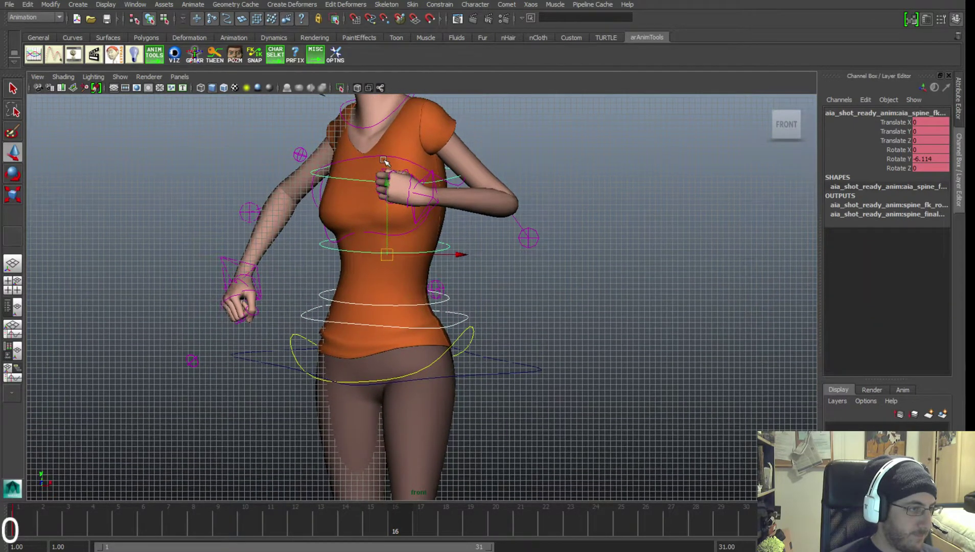
{"action": "left_click", "coordinate": [353, 182]}
{"action": "key", "text": "e"}
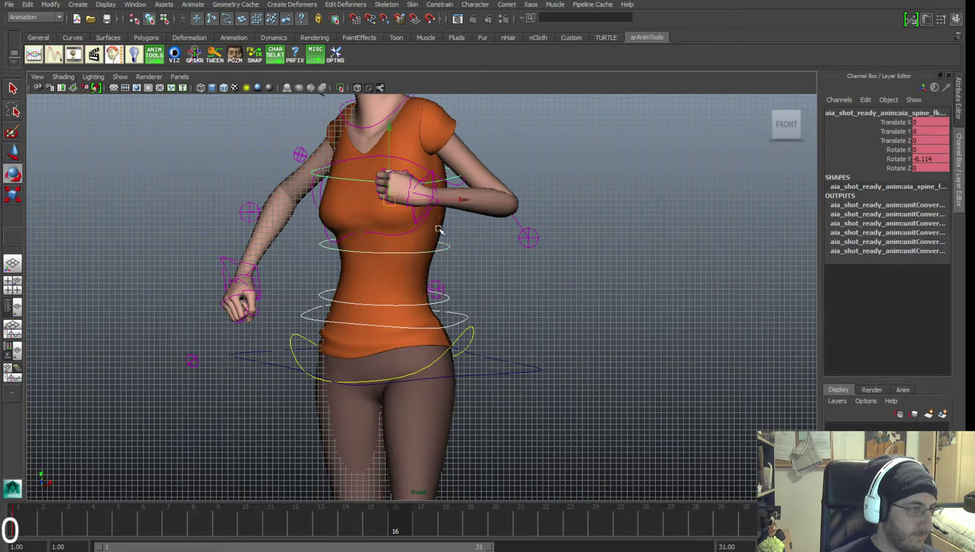
{"action": "mouse_move", "coordinate": [435, 201]}
{"action": "left_mouse_down"}
{"action": "mouse_move", "coordinate": [464, 201]}
{"action": "mouse_move", "coordinate": [445, 200]}
{"action": "left_mouse_up"}
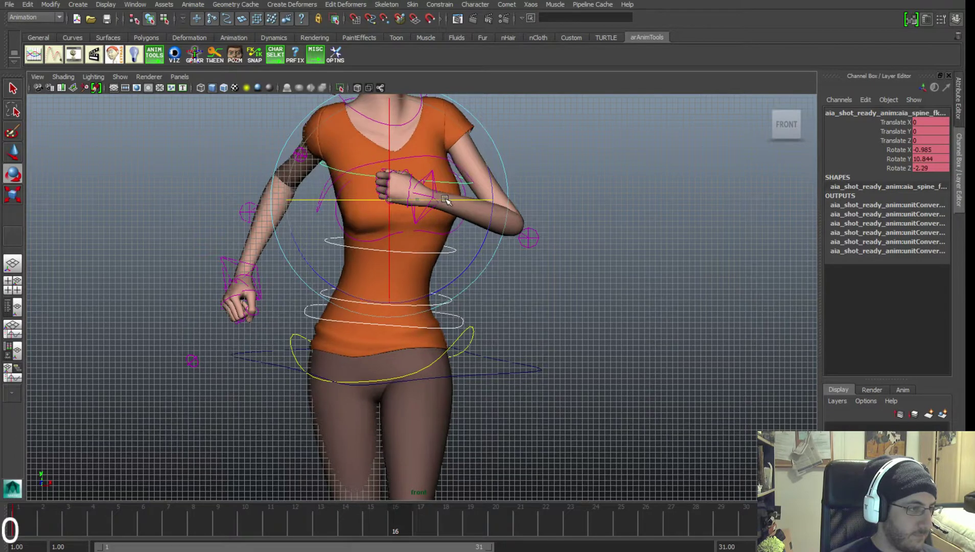
Zero the chest control's Rotate X, Y and Z at frame 16 in the front view.
{"action": "left_click", "coordinate": [598, 275]}
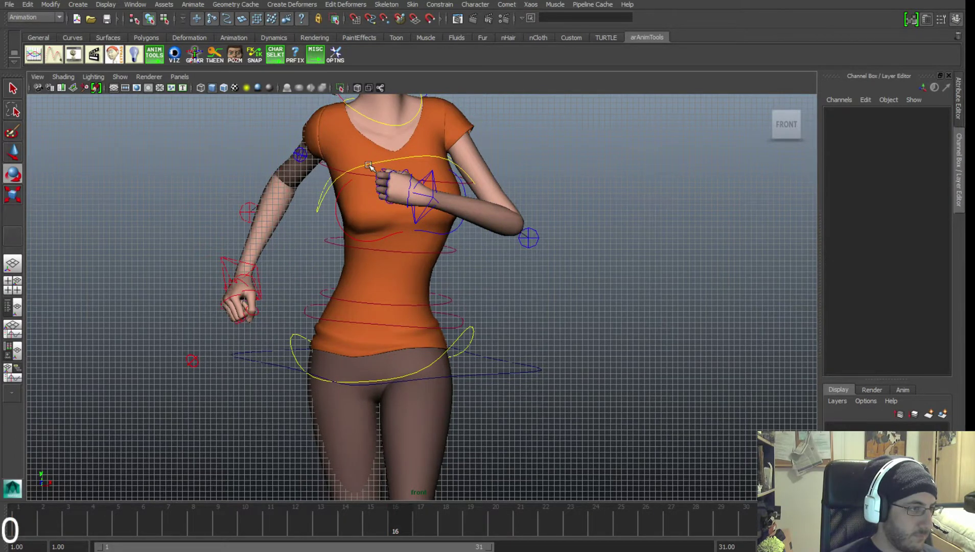
{"action": "left_click", "coordinate": [369, 166]}
{"action": "left_click_drag", "start_coordinate": [913, 150], "coordinate": [913, 169]}
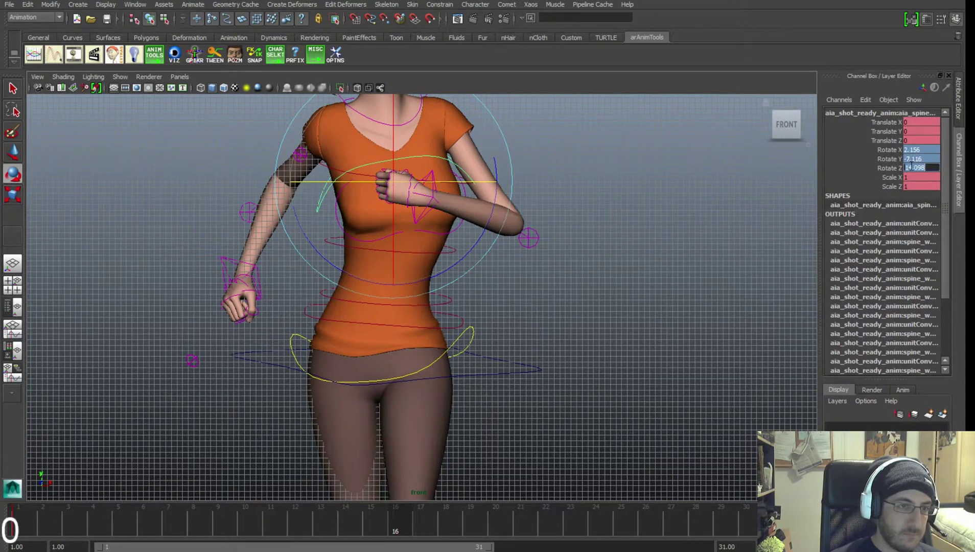
{"action": "type", "text": "0"}
{"action": "key", "text": "Return"}
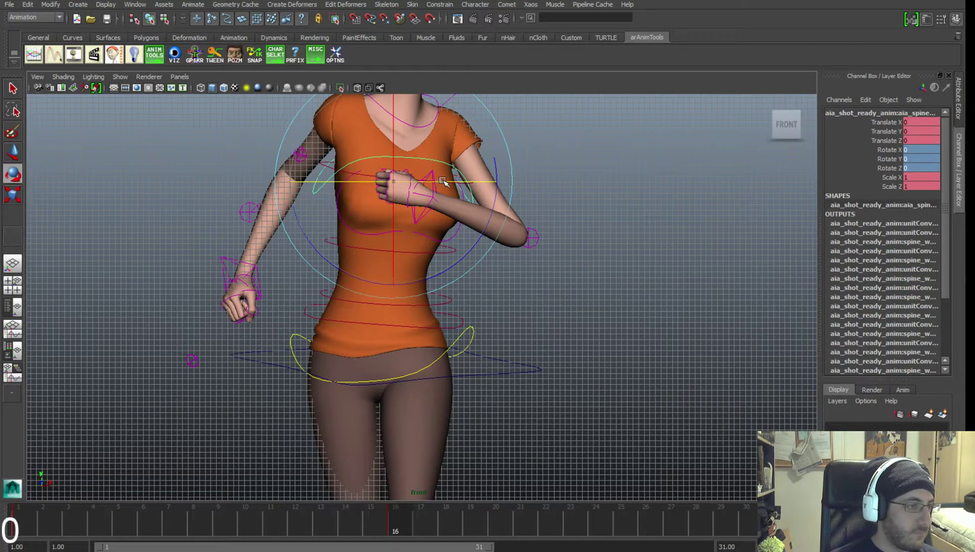
{"action": "left_click_drag", "start_coordinate": [442, 181], "coordinate": [447, 181]}
{"action": "right_click_drag", "start_coordinate": [611, 217], "coordinate": [424, 178], "text": "alt"}
{"action": "mouse_move", "coordinate": [423, 178]}
{"action": "middle_mouse_down", "text": "alt"}
{"action": "mouse_move", "coordinate": [416, 209]}
{"action": "mouse_move", "coordinate": [431, 191]}
{"action": "middle_mouse_up", "text": "alt"}
{"action": "left_click", "coordinate": [586, 242]}
{"action": "left_click_drag", "start_coordinate": [447, 274], "coordinate": [543, 276], "text": "alt"}
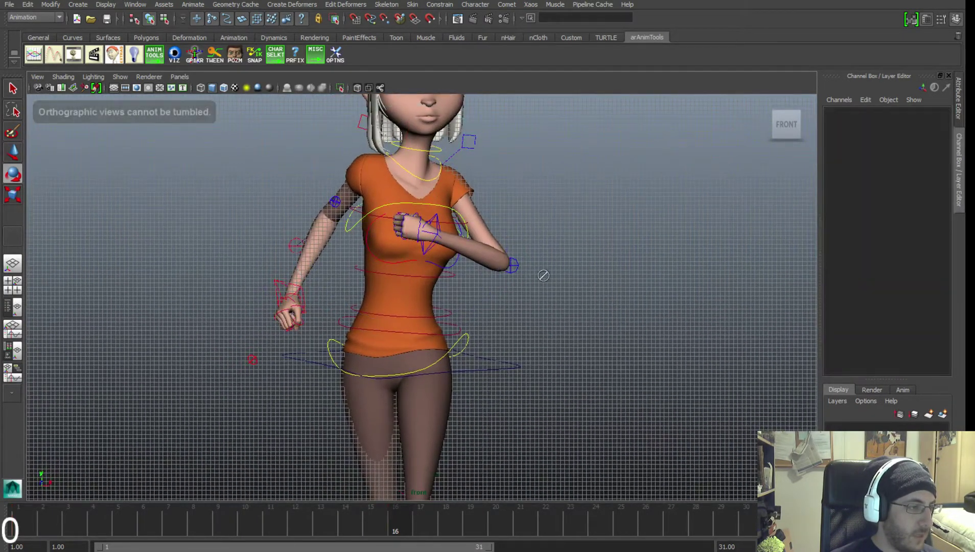
Switch from the orthographic front view to the perspective view and frame the character's body.
{"action": "key", "text": "space"}
{"action": "left_click_drag", "start_coordinate": [442, 261], "coordinate": [442, 233]}
{"action": "left_click_drag", "start_coordinate": [450, 258], "coordinate": [490, 266], "text": "alt"}
{"action": "middle_click_drag", "start_coordinate": [489, 266], "coordinate": [427, 294], "text": "alt"}
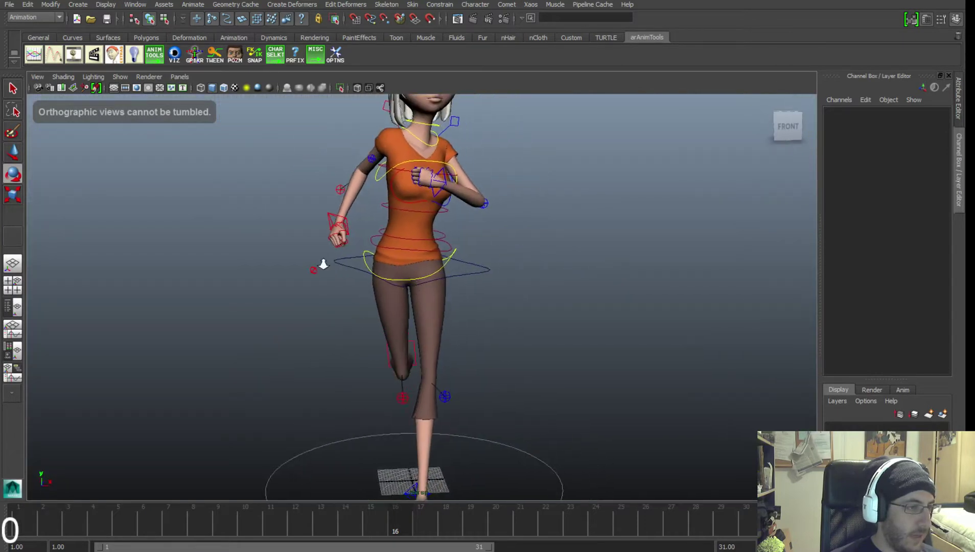
{"action": "right_click_drag", "start_coordinate": [322, 264], "coordinate": [437, 246], "text": "alt"}
{"action": "middle_click_drag", "start_coordinate": [438, 245], "coordinate": [425, 279], "text": "alt"}
Undo the recent chest and spine rotations at frame 16.
{"action": "key", "text": "ctrl+z"}
{"action": "key", "text": "ctrl+z"}
{"action": "key", "text": "ctrl+z"}
{"action": "key", "text": "ctrl+z"}
{"action": "key", "text": "ctrl+z"}
{"action": "key", "text": "ctrl+z"}
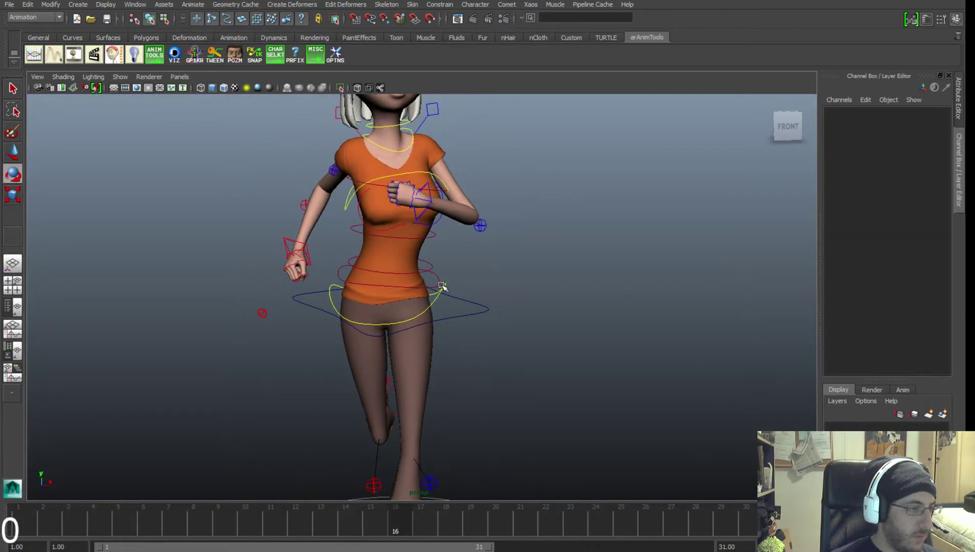
Set the lowest FK spine control's Rotate Y to 0 at frame 16.
{"action": "left_click", "coordinate": [578, 284]}
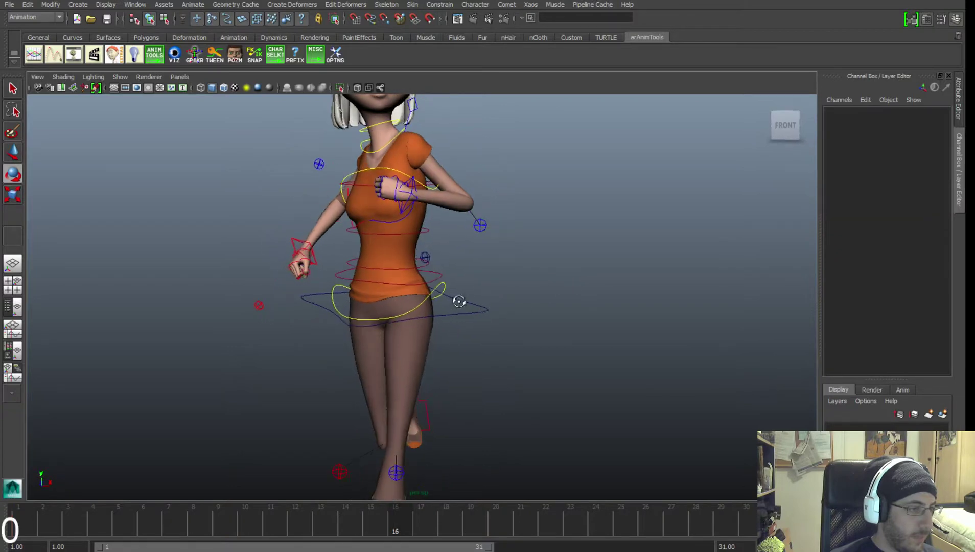
{"action": "left_click", "coordinate": [412, 283]}
{"action": "mouse_move", "coordinate": [411, 283]}
{"action": "left_mouse_down"}
{"action": "mouse_move", "coordinate": [391, 284]}
{"action": "mouse_move", "coordinate": [403, 285]}
{"action": "left_mouse_up"}
{"action": "key", "text": "ctrl+z"}
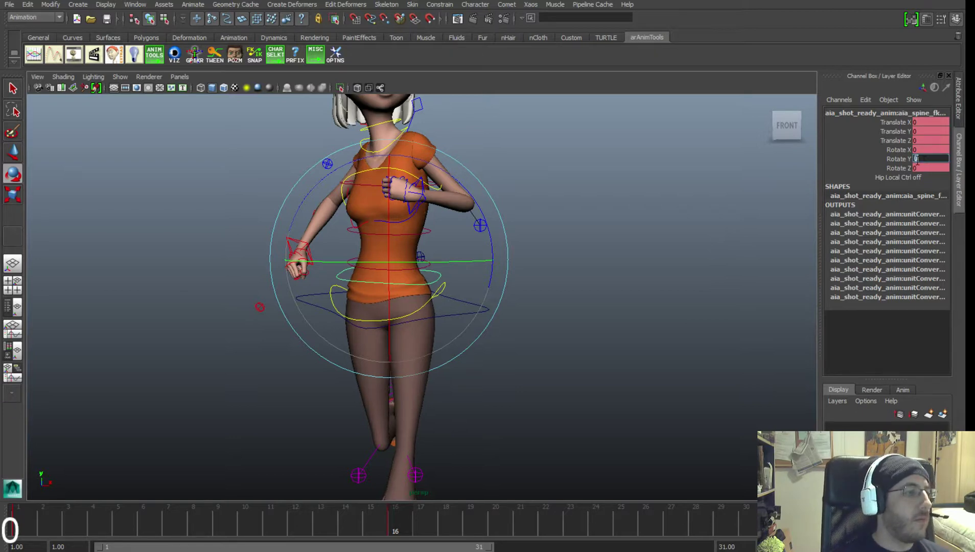
{"action": "left_click", "coordinate": [577, 296]}
{"action": "left_click", "coordinate": [782, 131]}
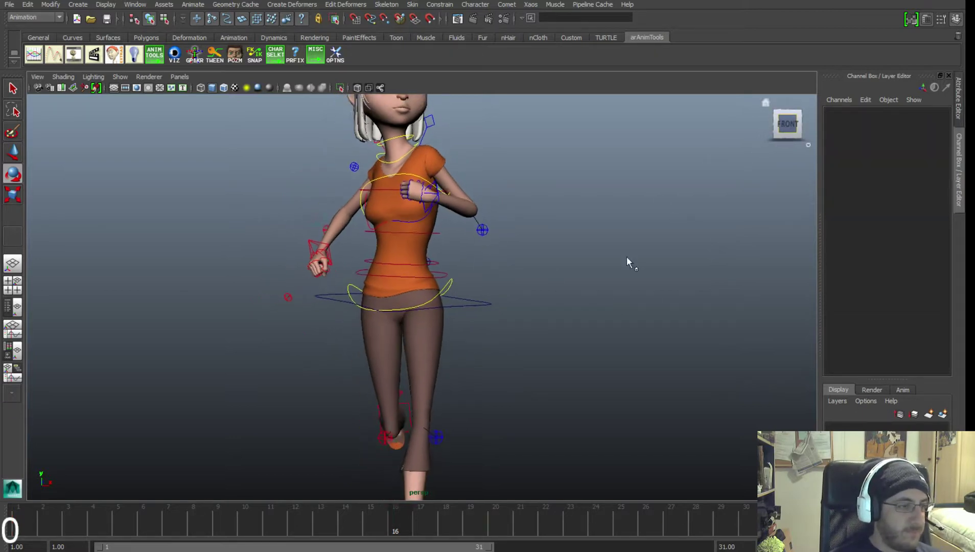
Select the chest control at frame 16 and reset its Rotate X, Y and Z to 0.
{"action": "middle_click_drag", "start_coordinate": [508, 290], "coordinate": [480, 328], "text": "alt"}
{"action": "scroll", "coordinate": [479, 327], "scroll_direction": "up", "scroll_amount": 3}
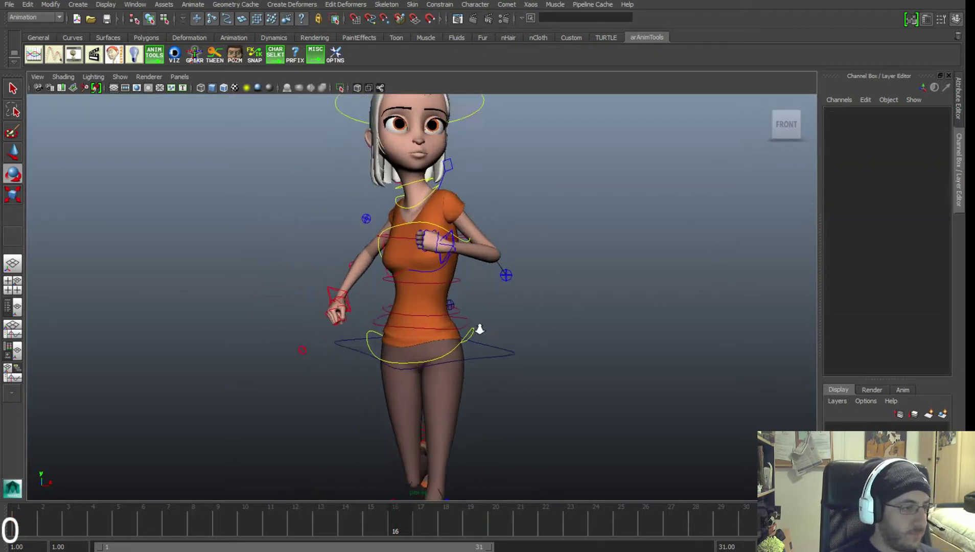
{"action": "left_click", "coordinate": [430, 320]}
{"action": "key", "text": "w"}
{"action": "left_click", "coordinate": [590, 247]}
{"action": "left_click", "coordinate": [445, 216]}
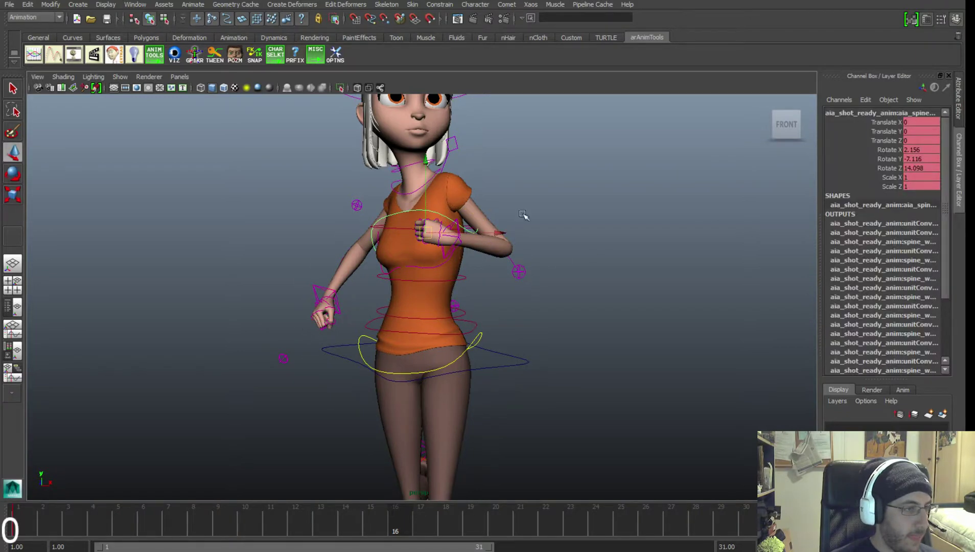
{"action": "left_click_drag", "start_coordinate": [905, 168], "coordinate": [914, 152]}
{"action": "type", "text": "0"}
{"action": "key", "text": "Return"}
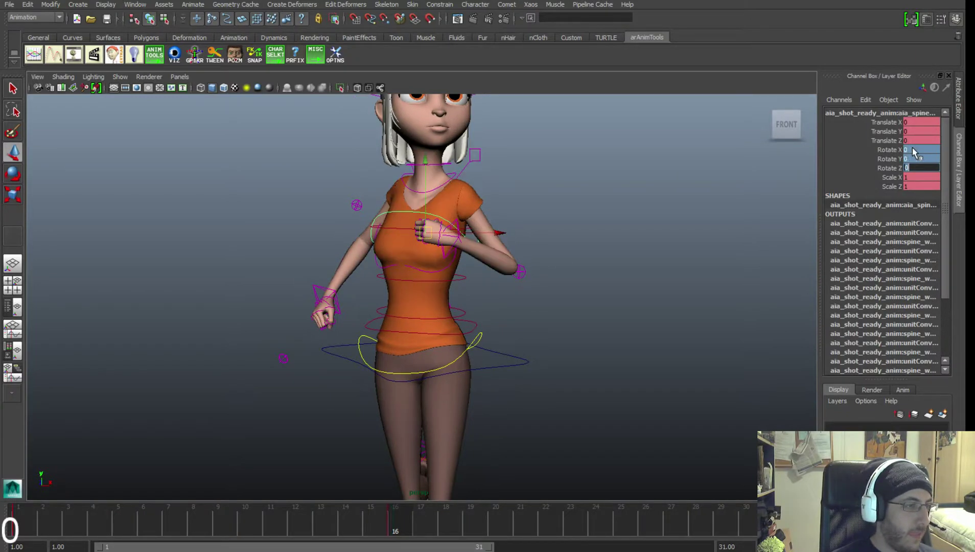
{"action": "left_click", "coordinate": [560, 292]}
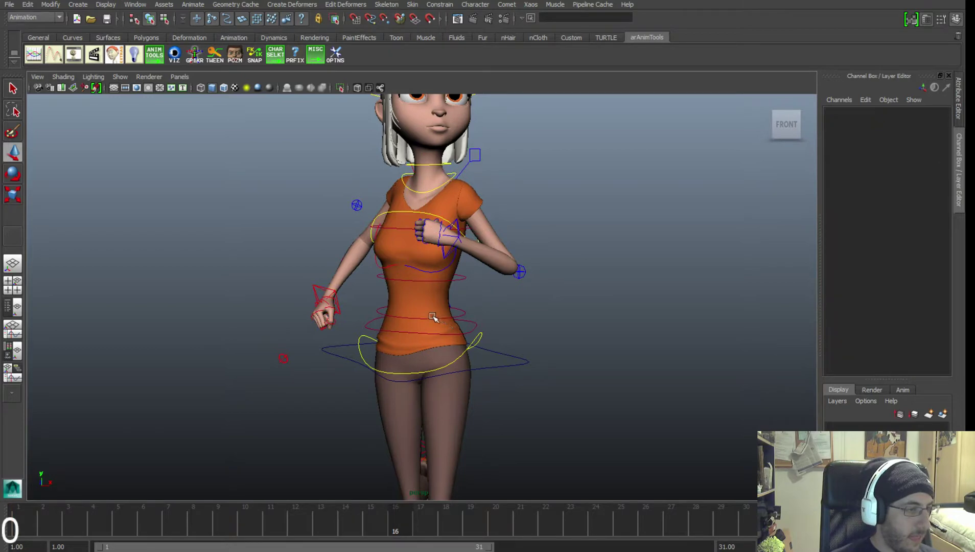
Twist the three upper FK spine controls together the opposite way, with Rotate X about -0.97, Y about 10.54 and Z about -2.25.
{"action": "left_click", "coordinate": [432, 316]}
{"action": "left_click", "coordinate": [393, 279], "text": "shift"}
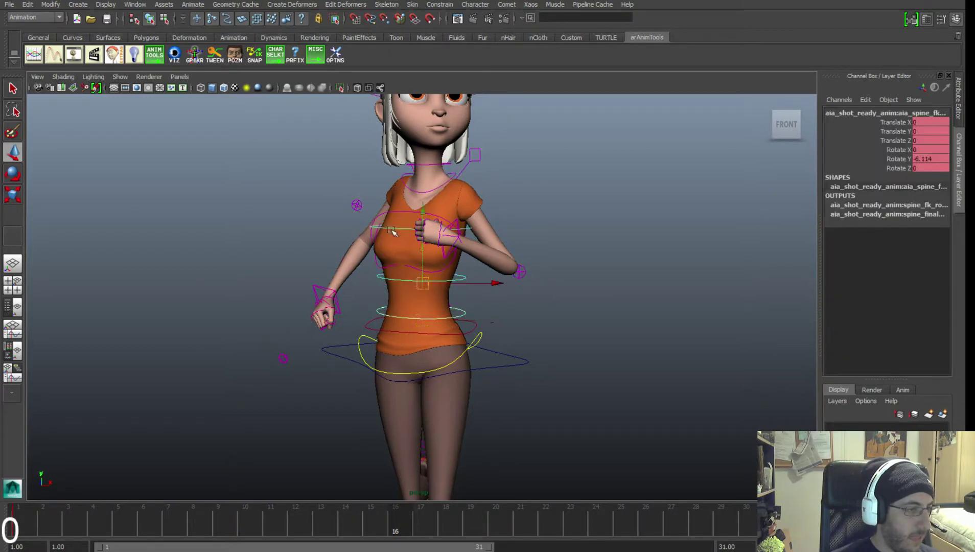
{"action": "left_click", "coordinate": [392, 229], "text": "shift"}
{"action": "key", "text": "e"}
{"action": "left_click", "coordinate": [486, 243]}
{"action": "mouse_move", "coordinate": [488, 244]}
{"action": "left_mouse_down"}
{"action": "mouse_move", "coordinate": [442, 244]}
{"action": "mouse_move", "coordinate": [444, 230]}
{"action": "mouse_move", "coordinate": [446, 241]}
{"action": "mouse_move", "coordinate": [479, 243]}
{"action": "left_mouse_up"}
{"action": "scroll", "coordinate": [555, 290], "scroll_direction": "down", "scroll_amount": 1}
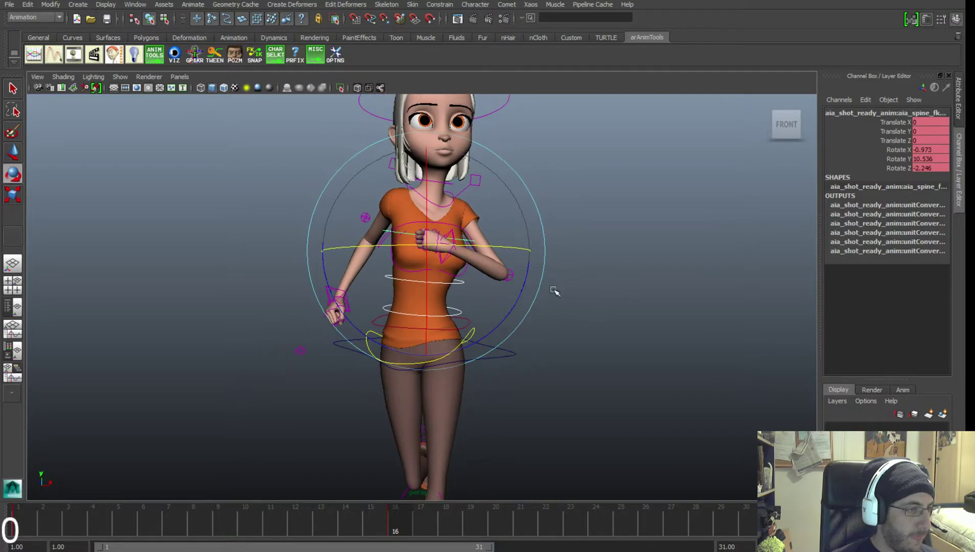
{"action": "middle_click_drag", "start_coordinate": [554, 290], "coordinate": [556, 298], "text": "alt"}
{"action": "left_click", "coordinate": [598, 290]}
Select both neck controls and the head control, turn them together the opposite way, and key them at frame 16.
{"action": "middle_click_drag", "start_coordinate": [554, 261], "coordinate": [555, 282], "text": "alt"}
{"action": "scroll", "coordinate": [554, 282], "scroll_direction": "down", "scroll_amount": 1}
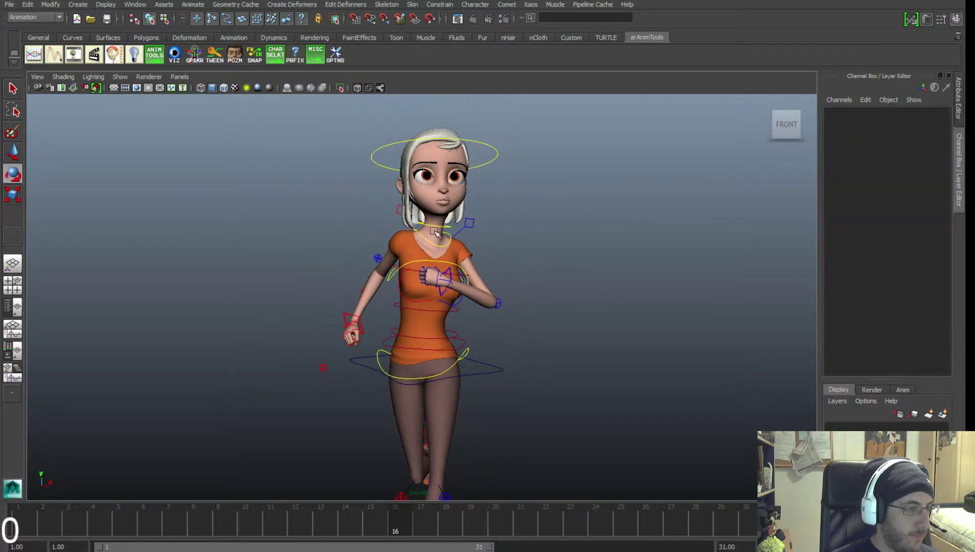
{"action": "left_click", "coordinate": [435, 246]}
{"action": "key", "text": "w"}
{"action": "left_click", "coordinate": [440, 227], "text": "shift"}
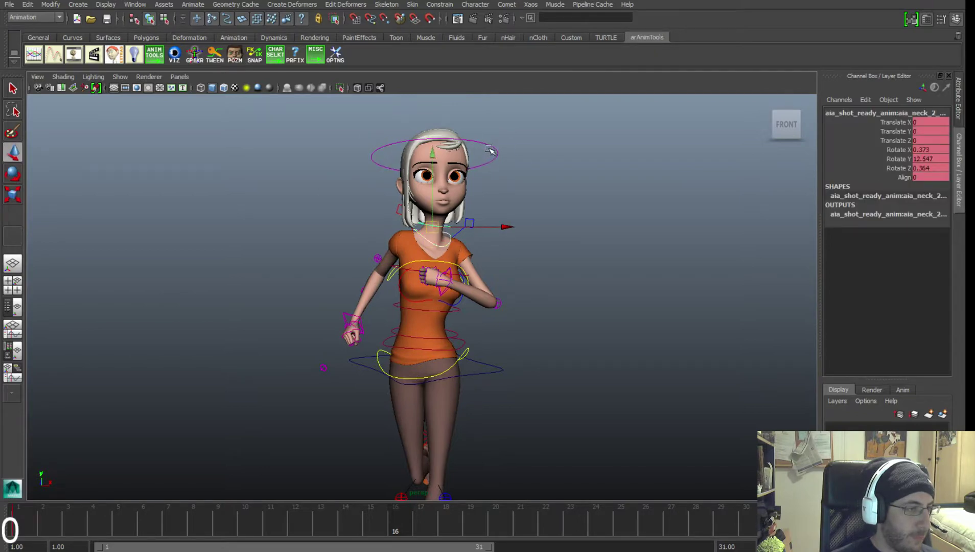
{"action": "left_click", "coordinate": [492, 150], "text": "shift"}
{"action": "key", "text": "e"}
{"action": "right_click_drag", "start_coordinate": [471, 198], "coordinate": [475, 196]}
{"action": "left_click_drag", "start_coordinate": [474, 196], "coordinate": [419, 195]}
{"action": "key", "text": "s"}
{"action": "right_click_drag", "start_coordinate": [588, 334], "coordinate": [535, 309], "text": "alt"}
{"action": "mouse_move", "coordinate": [534, 310]}
{"action": "middle_mouse_down", "text": "alt"}
{"action": "mouse_move", "coordinate": [536, 287]}
{"action": "mouse_move", "coordinate": [538, 318]}
{"action": "middle_mouse_up", "text": "alt"}
{"action": "left_click", "coordinate": [538, 318]}
{"action": "key", "text": "alt+Tab"}
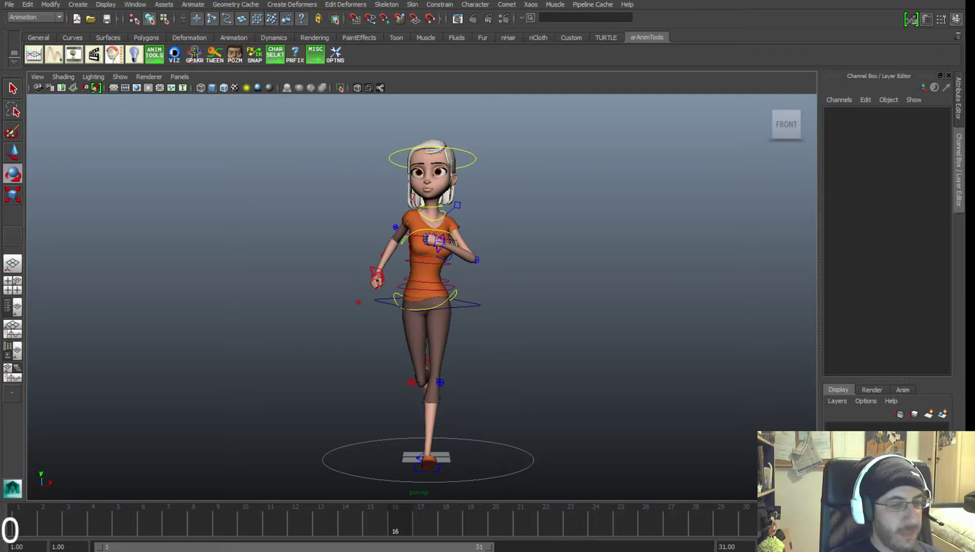
{"action": "middle_click_drag", "start_coordinate": [496, 321], "coordinate": [495, 342], "text": "alt"}
{"action": "right_click_drag", "start_coordinate": [494, 342], "coordinate": [555, 362], "text": "alt"}
{"action": "middle_click_drag", "start_coordinate": [515, 324], "coordinate": [518, 294], "text": "alt"}
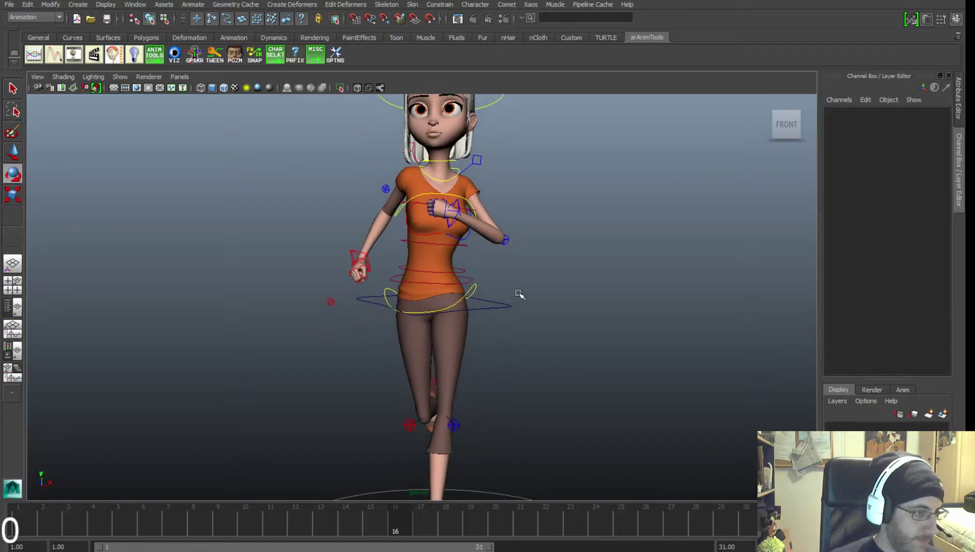
{"action": "scroll", "coordinate": [444, 292], "scroll_direction": "down", "scroll_amount": 2}
{"action": "scroll", "coordinate": [489, 301], "scroll_direction": "up", "scroll_amount": 2}
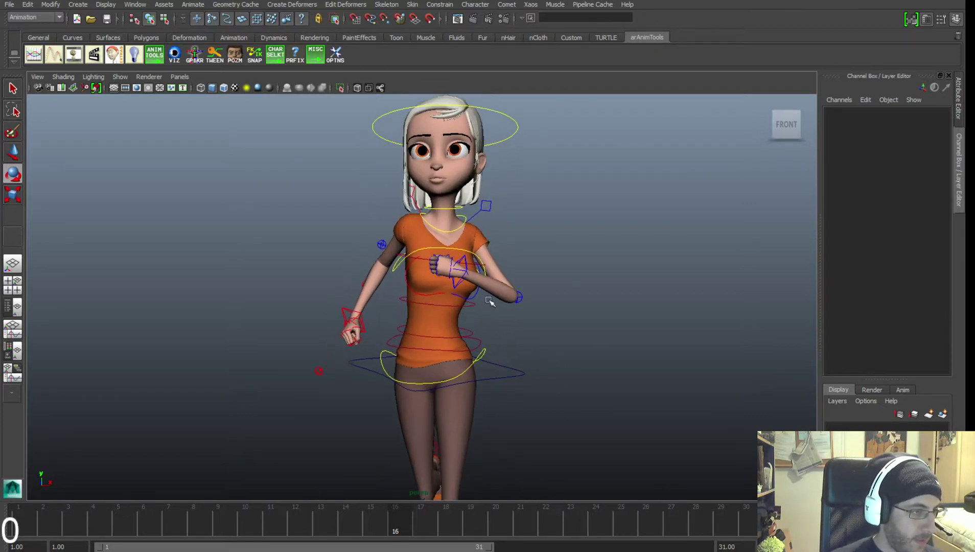
{"action": "left_click", "coordinate": [470, 276]}
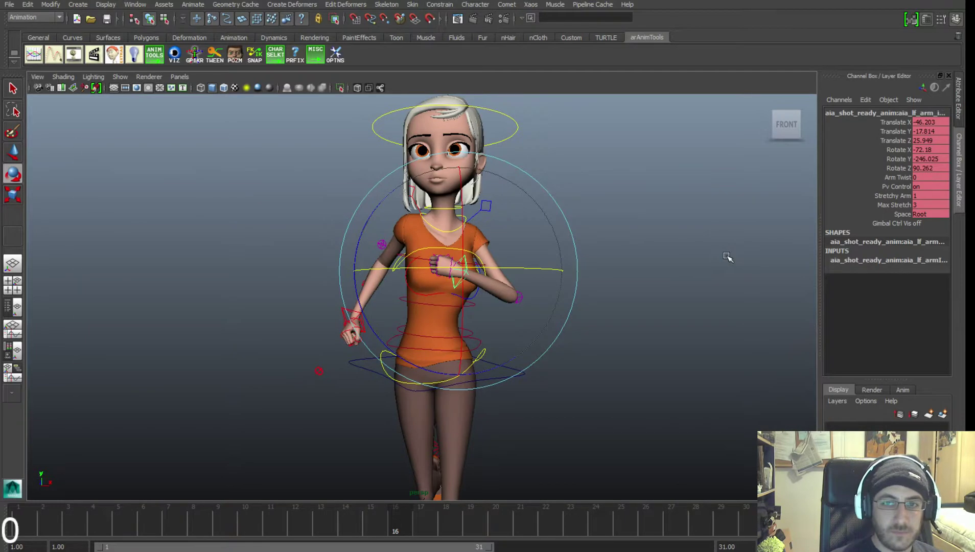
{"action": "key", "text": "alt+Tab"}
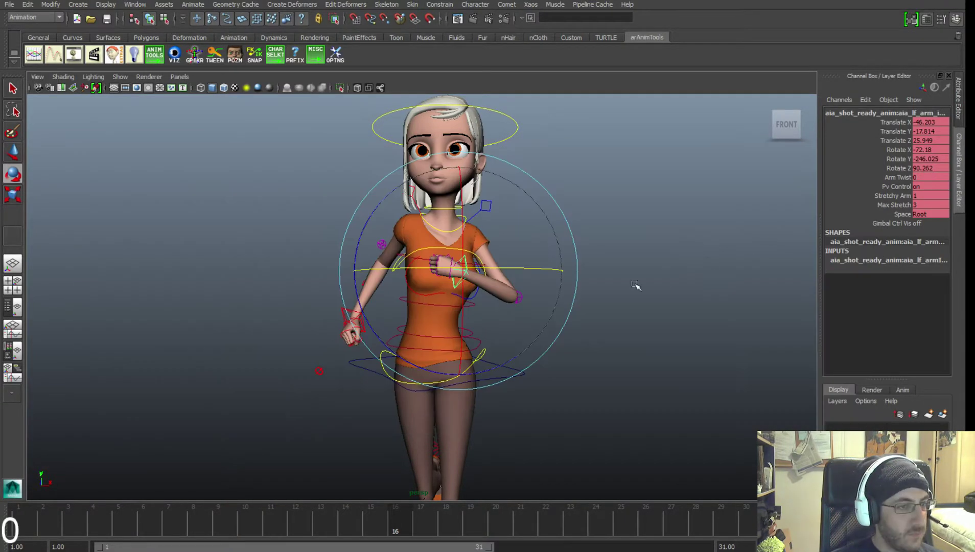
{"action": "left_click_drag", "start_coordinate": [636, 285], "coordinate": [688, 291], "text": "alt"}
{"action": "left_click", "coordinate": [526, 290]}
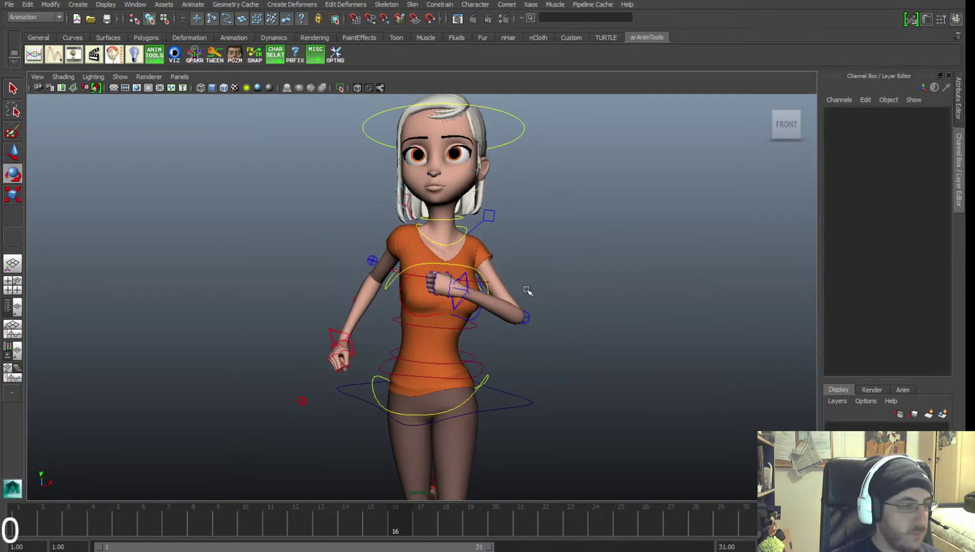
Try lowering the left hand IK control to Translate Y -31.408 at frame 16 and check it from the side.
{"action": "left_click", "coordinate": [466, 287]}
{"action": "key", "text": "w"}
{"action": "left_click_drag", "start_coordinate": [454, 256], "coordinate": [457, 310]}
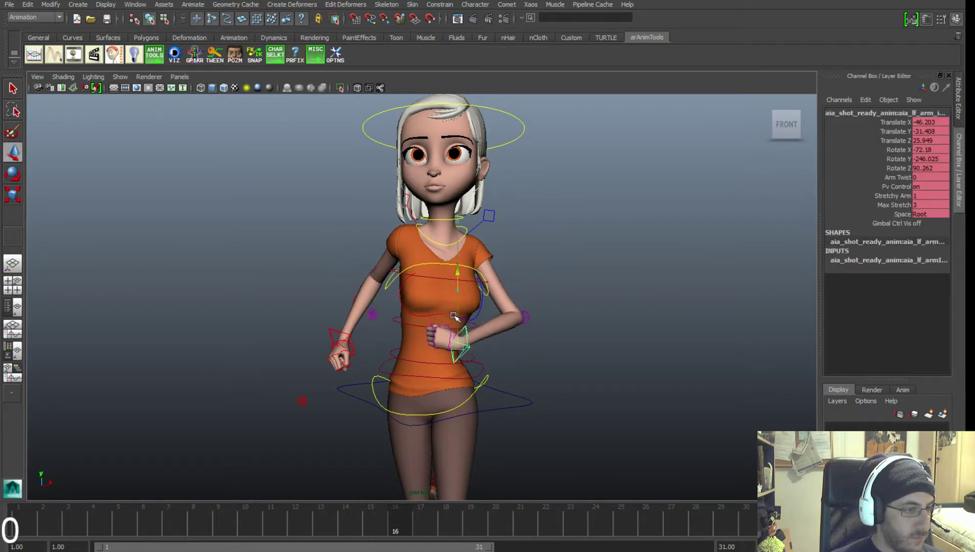
{"action": "left_click_drag", "start_coordinate": [572, 326], "coordinate": [409, 334], "text": "alt"}
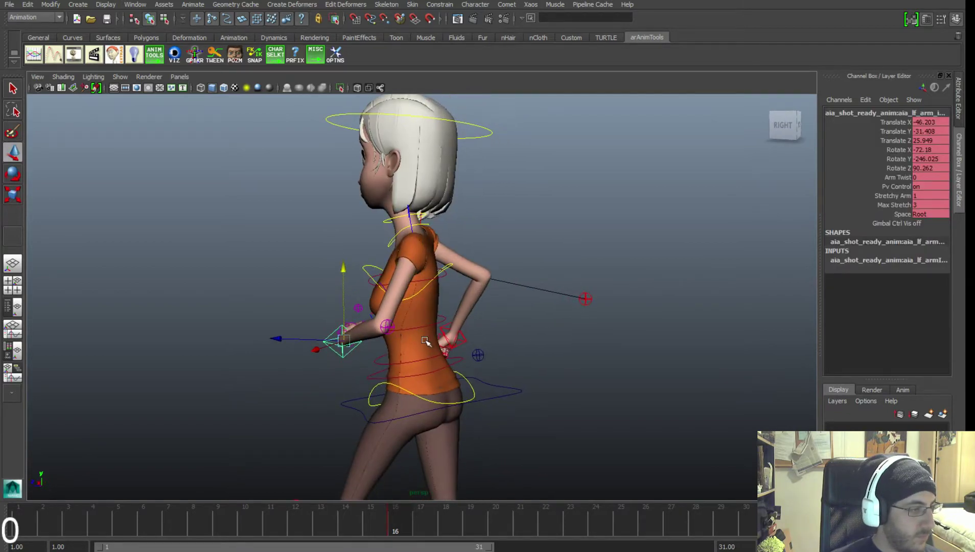
{"action": "middle_click_drag", "start_coordinate": [426, 342], "coordinate": [417, 296]}
{"action": "left_click_drag", "start_coordinate": [417, 296], "coordinate": [532, 344], "text": "alt"}
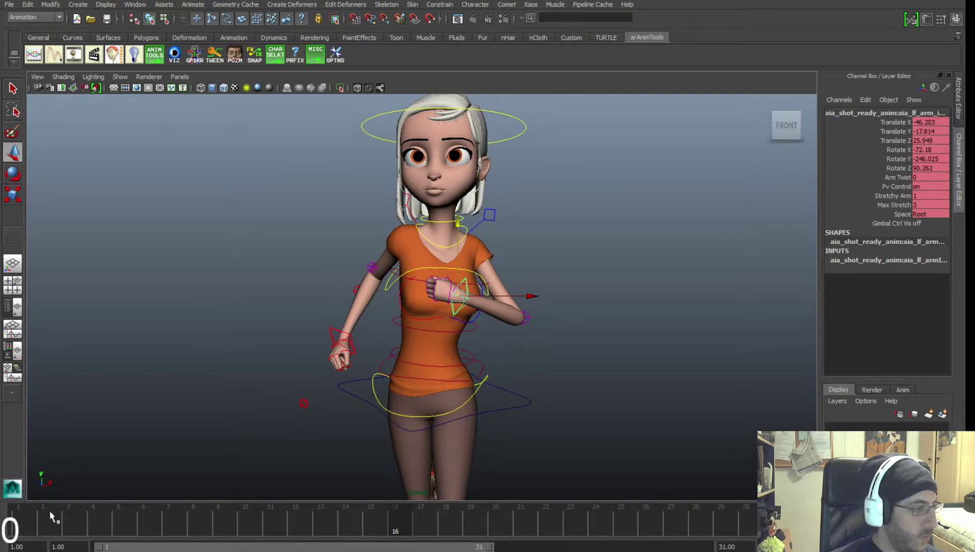
Go to frame 1 and examine the hand and elbow controls on both arms.
{"action": "left_click", "coordinate": [19, 520]}
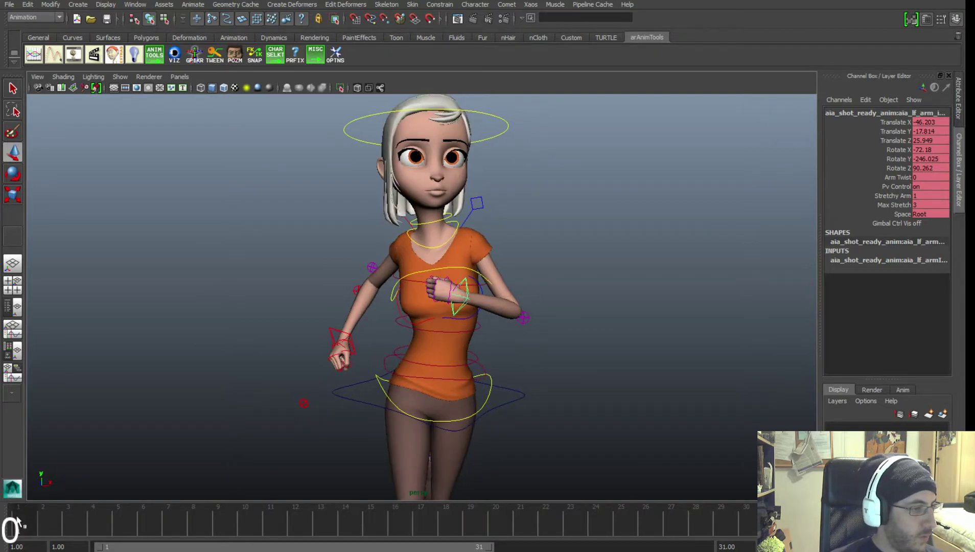
{"action": "right_click_drag", "start_coordinate": [325, 444], "coordinate": [216, 418], "text": "alt"}
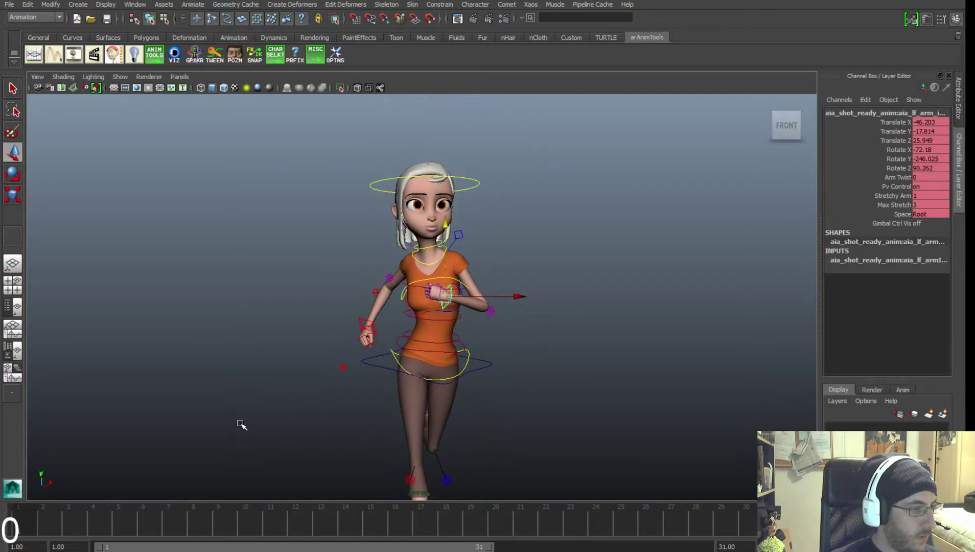
{"action": "middle_click_drag", "start_coordinate": [243, 425], "coordinate": [253, 350], "text": "alt"}
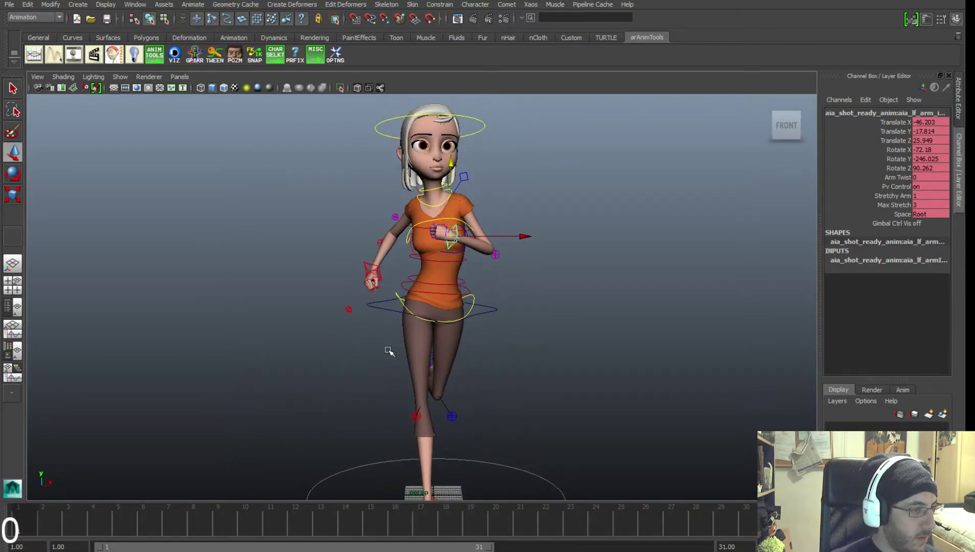
{"action": "left_click_drag", "start_coordinate": [389, 351], "coordinate": [392, 298], "text": "alt"}
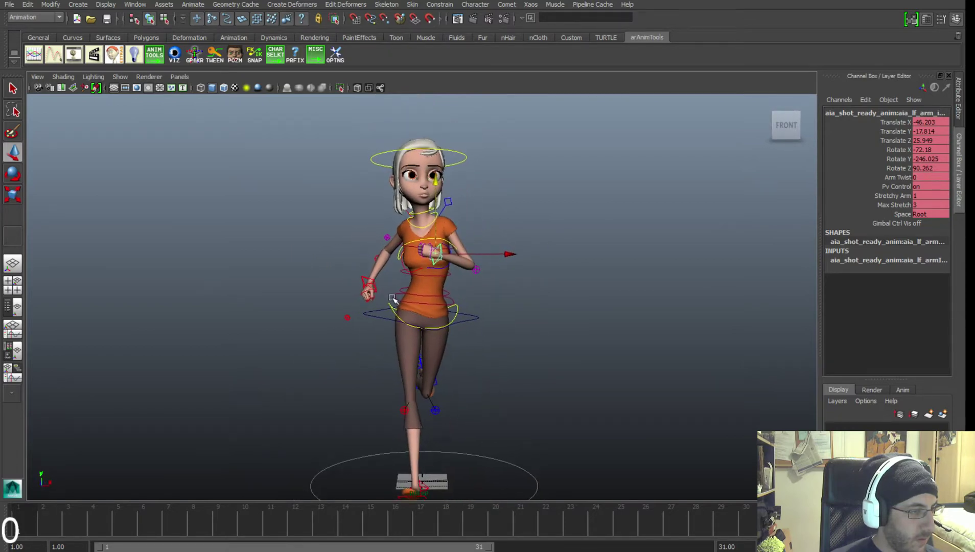
{"action": "left_click", "coordinate": [374, 280]}
{"action": "middle_click_drag", "start_coordinate": [431, 332], "coordinate": [426, 338], "text": "alt"}
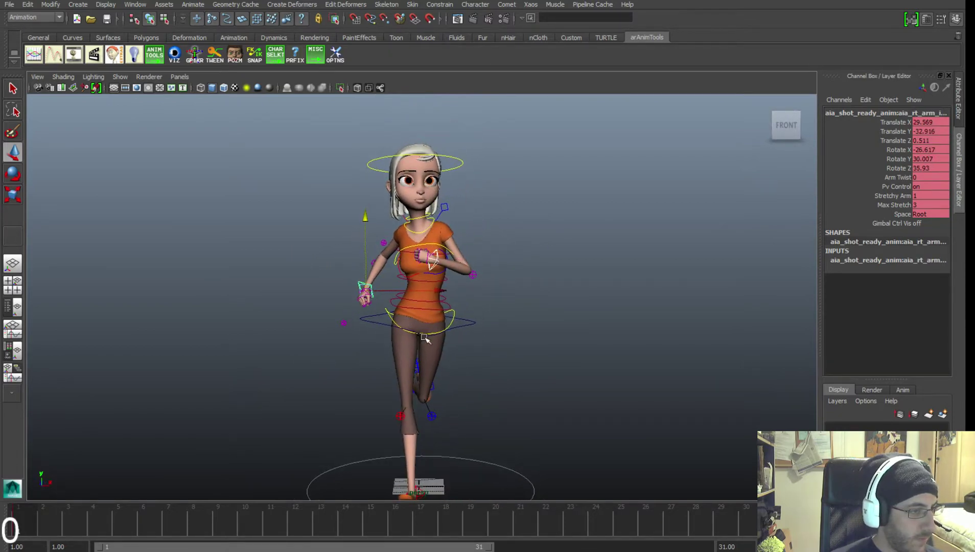
{"action": "left_click", "coordinate": [473, 277]}
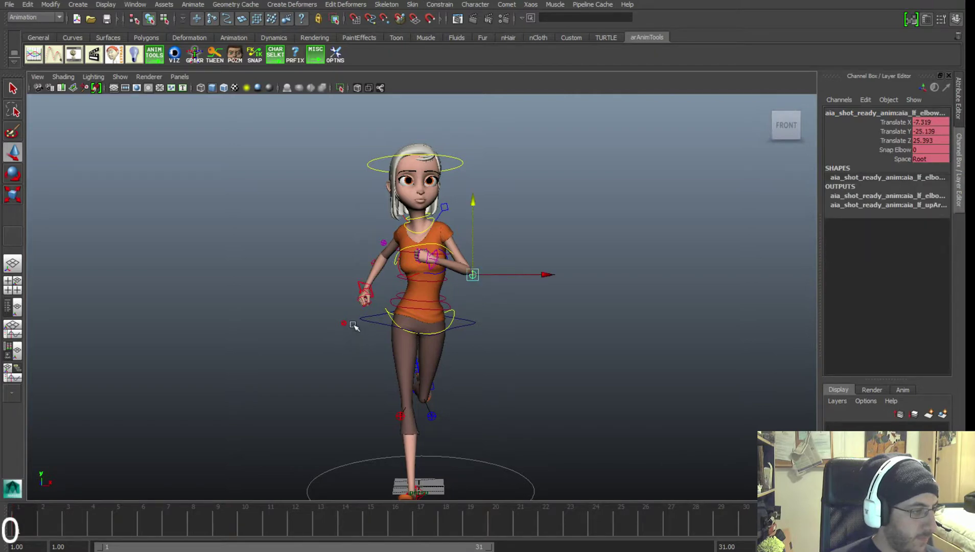
{"action": "left_click_drag", "start_coordinate": [338, 306], "coordinate": [375, 338], "text": "shift"}
{"action": "left_click", "coordinate": [316, 280]}
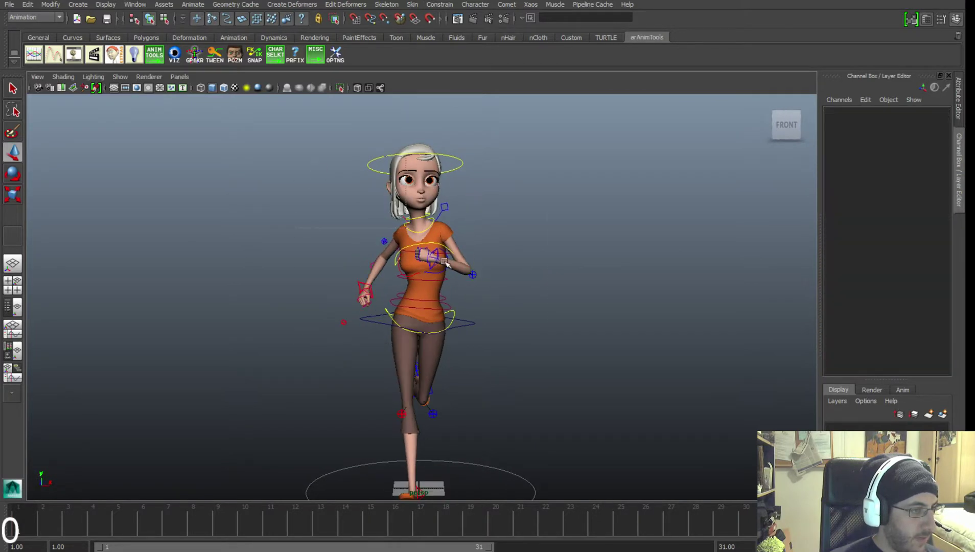
Select all the rig's controls at frame 1 and scrub to frame 16 to compare the two contact poses.
{"action": "left_click", "coordinate": [445, 263]}
{"action": "left_click", "coordinate": [159, 438]}
{"action": "left_click_drag", "start_coordinate": [528, 351], "coordinate": [528, 351]}
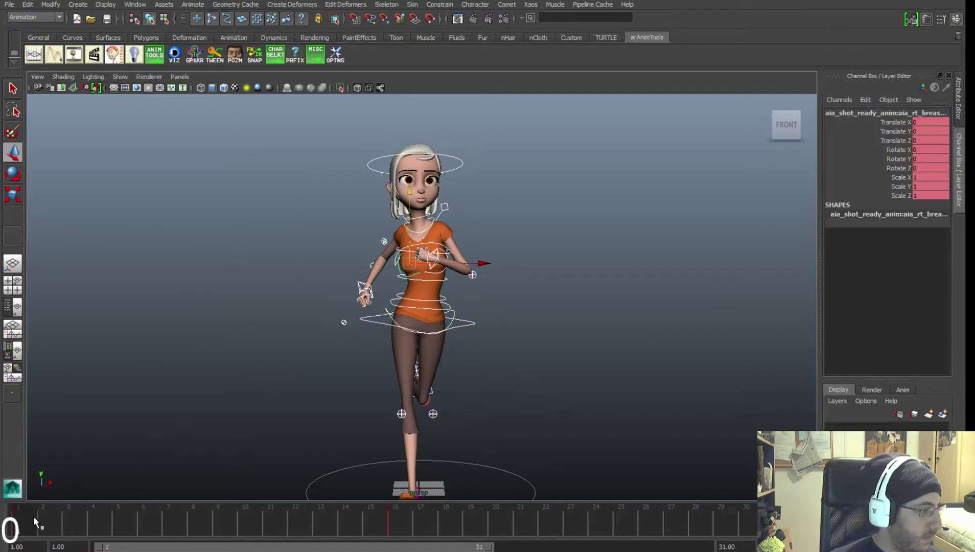
{"action": "left_click_drag", "start_coordinate": [35, 519], "coordinate": [397, 522]}
{"action": "left_click", "coordinate": [217, 358]}
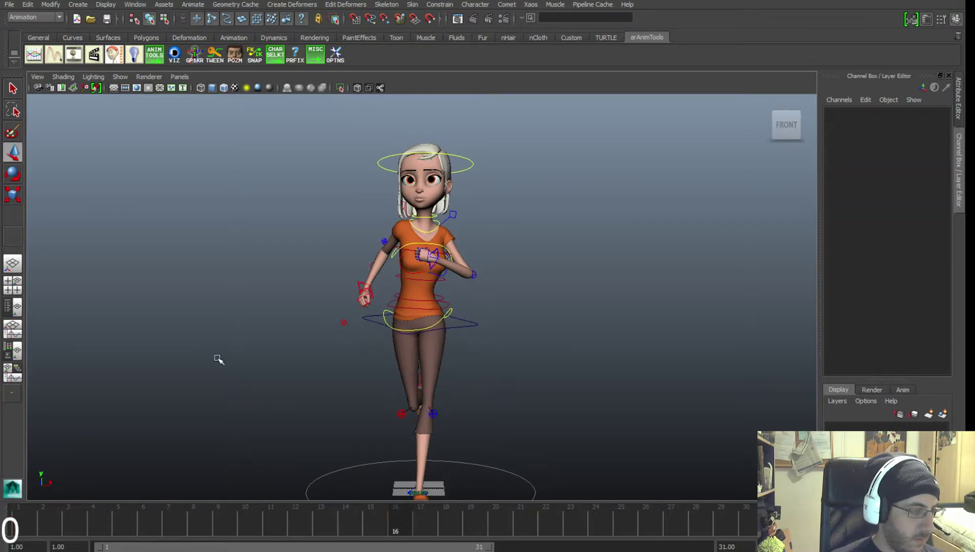
Lower the left hand IK control to Translate Y -32.998 at frame 16.
{"action": "right_click_drag", "start_coordinate": [218, 359], "coordinate": [346, 368], "text": "alt"}
{"action": "middle_click_drag", "start_coordinate": [396, 329], "coordinate": [392, 398], "text": "alt"}
{"action": "right_click_drag", "start_coordinate": [372, 391], "coordinate": [371, 362], "text": "alt"}
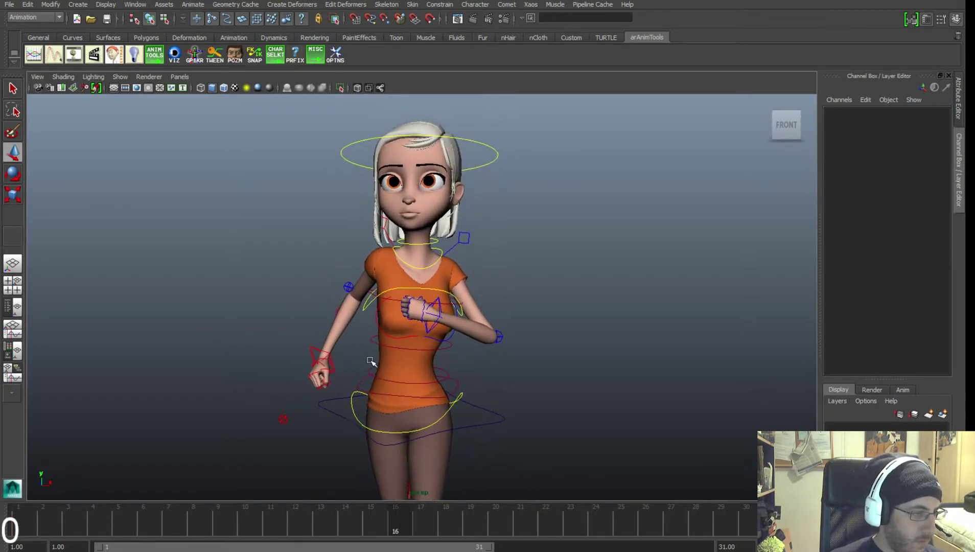
{"action": "left_click", "coordinate": [438, 318]}
{"action": "middle_click_drag", "start_coordinate": [419, 357], "coordinate": [427, 339], "text": "alt"}
{"action": "left_click_drag", "start_coordinate": [439, 295], "coordinate": [436, 350]}
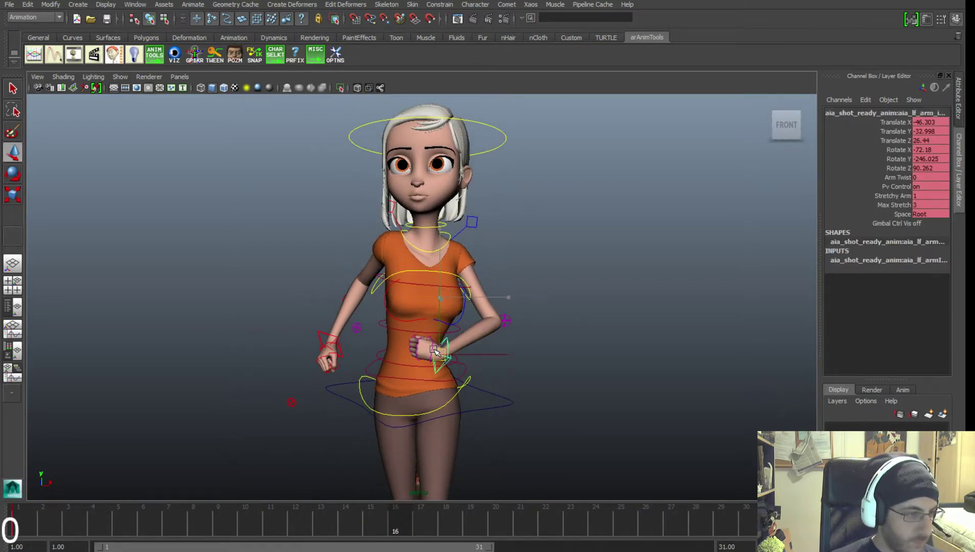
Bring both hand IK controls beside the torso at frame 16, the left to Translate Z 9.104 and the right to 0.511.
{"action": "left_click_drag", "start_coordinate": [514, 340], "coordinate": [392, 356], "text": "alt"}
{"action": "left_click_drag", "start_coordinate": [320, 353], "coordinate": [455, 336]}
{"action": "left_click", "coordinate": [436, 334]}
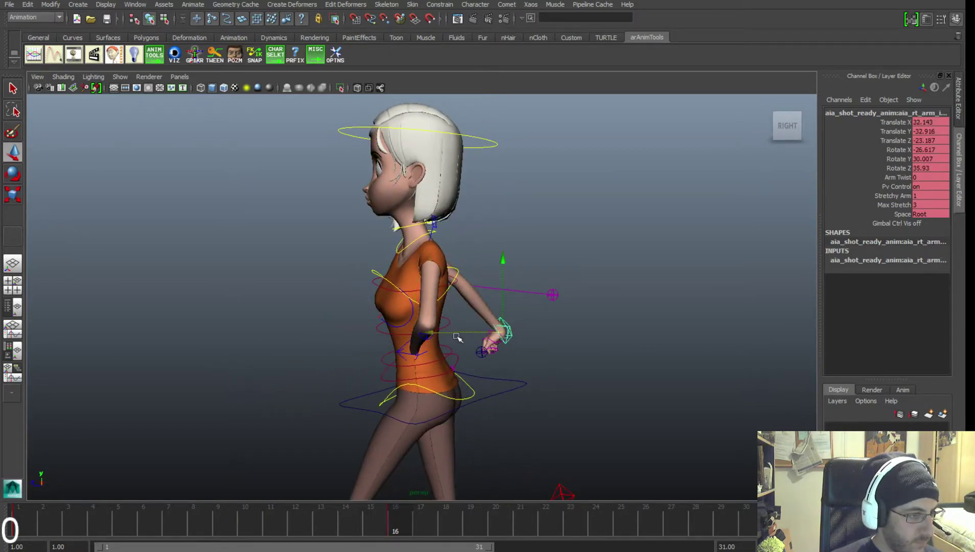
{"action": "key", "text": "ctrl+z"}
{"action": "left_click", "coordinate": [441, 338]}
{"action": "left_click", "coordinate": [422, 339]}
{"action": "left_click", "coordinate": [427, 338]}
{"action": "left_click_drag", "start_coordinate": [375, 335], "coordinate": [453, 348]}
Place the left hand IK control outside the hip at Translate X -37.55, Y -38.812, rotate it, and set the left elbow control to Translate X -24.417.
{"action": "left_click_drag", "start_coordinate": [491, 348], "coordinate": [421, 360], "text": "alt"}
{"action": "left_click", "coordinate": [318, 329]}
{"action": "left_click_drag", "start_coordinate": [323, 341], "coordinate": [344, 351], "text": "alt"}
{"action": "right_click_drag", "start_coordinate": [344, 351], "coordinate": [389, 354], "text": "alt"}
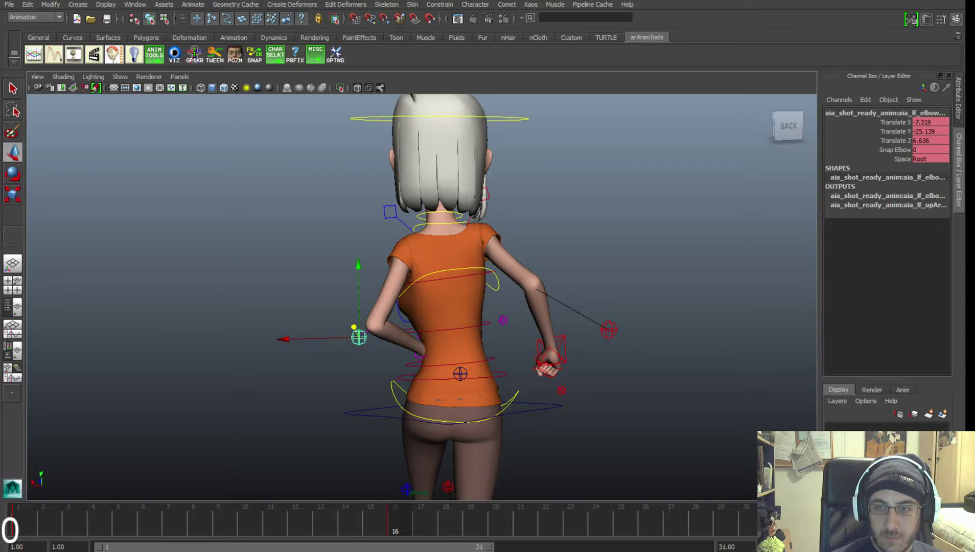
{"action": "middle_click_drag", "start_coordinate": [527, 343], "coordinate": [536, 329], "text": "alt"}
{"action": "left_click", "coordinate": [424, 340]}
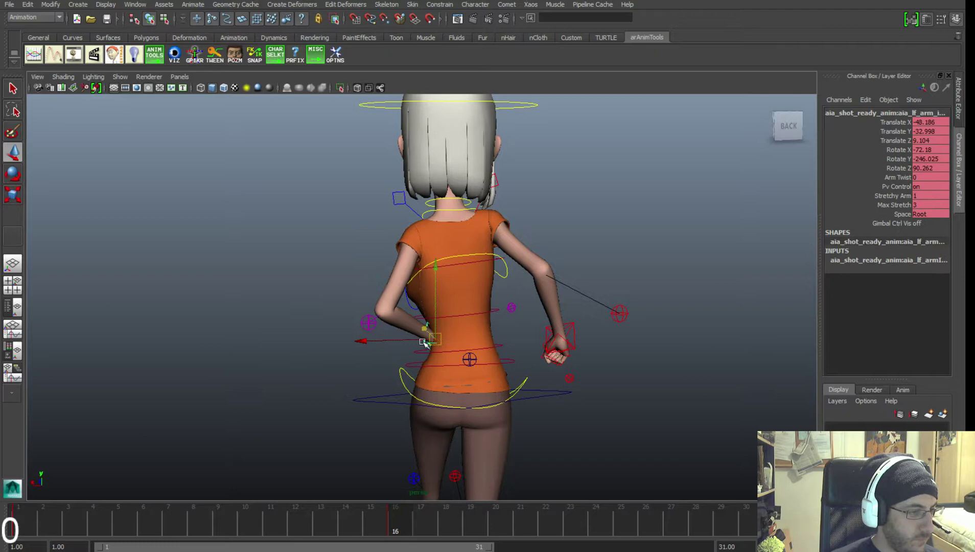
{"action": "left_click_drag", "start_coordinate": [393, 342], "coordinate": [406, 324]}
{"action": "key", "text": "e"}
{"action": "key", "text": "w"}
{"action": "left_click", "coordinate": [368, 322]}
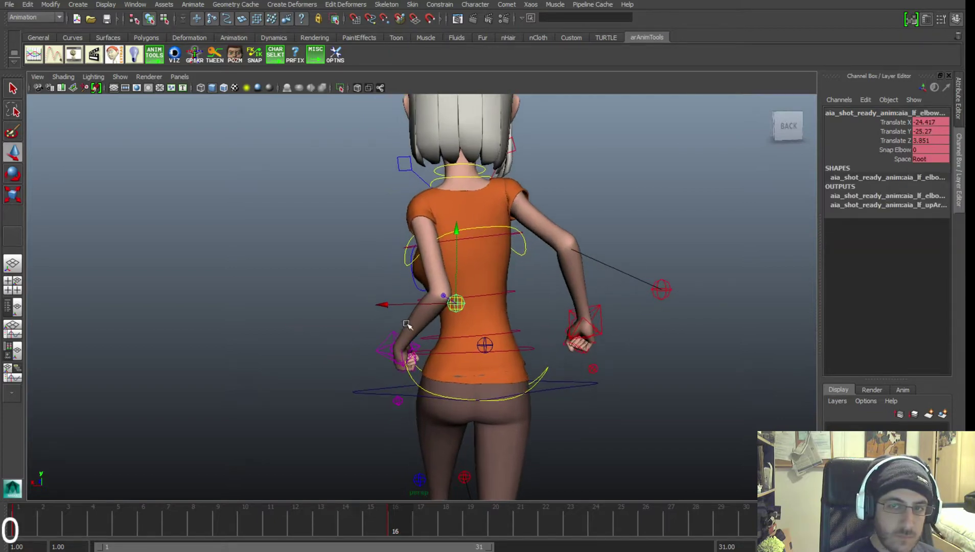
Tilt the chest control sideways at frame 16 to about Rotate X 0.847, Y -0.597, Z -5.207.
{"action": "left_click", "coordinate": [513, 227]}
{"action": "key", "text": "e"}
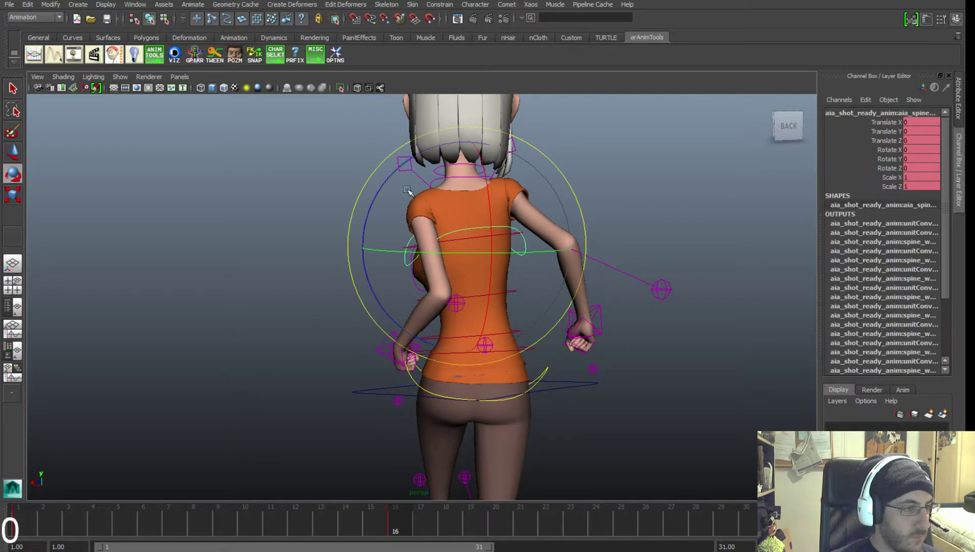
{"action": "left_click_drag", "start_coordinate": [394, 177], "coordinate": [363, 192]}
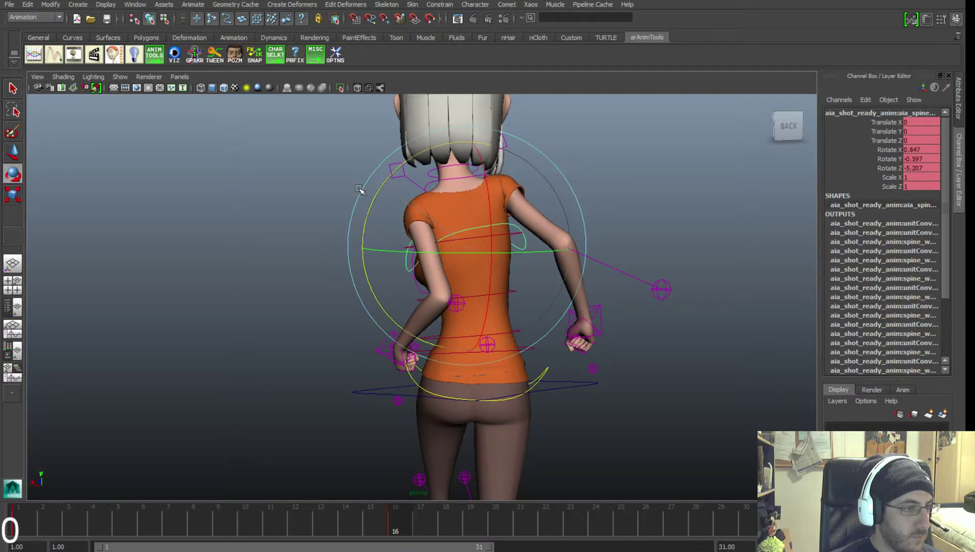
{"action": "left_click", "coordinate": [386, 302]}
{"action": "left_click_drag", "start_coordinate": [386, 302], "coordinate": [408, 287], "text": "alt"}
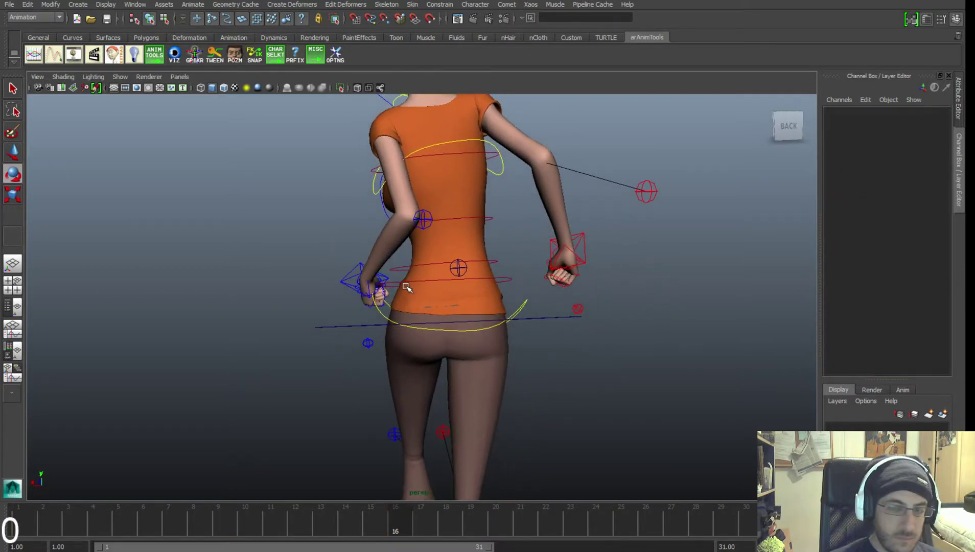
Tilt and twist the hip control at frame 16 to about Rotate X -0.318, Y -11.892, Z 10.658.
{"action": "left_click", "coordinate": [522, 303]}
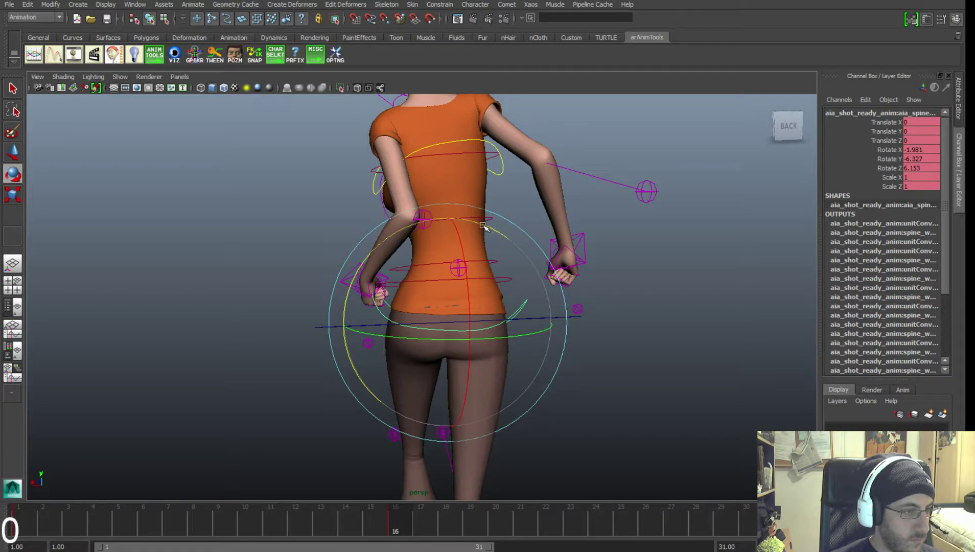
{"action": "left_click_drag", "start_coordinate": [496, 237], "coordinate": [493, 236]}
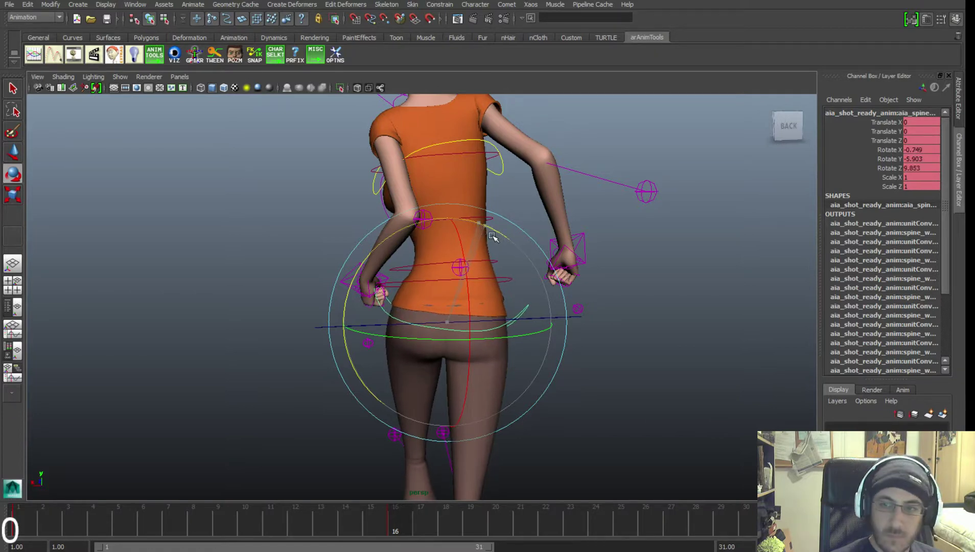
{"action": "middle_click_drag", "start_coordinate": [495, 339], "coordinate": [496, 300], "text": "alt"}
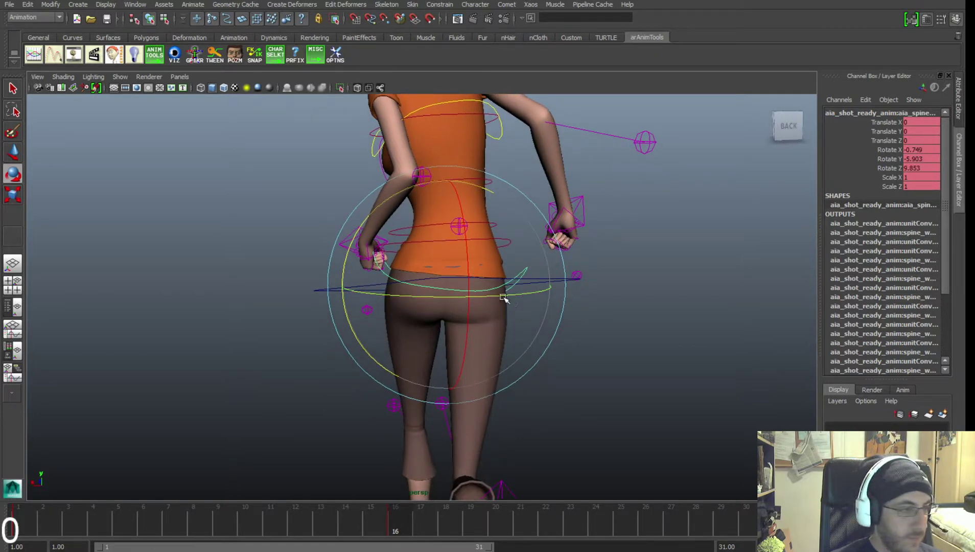
{"action": "left_click_drag", "start_coordinate": [503, 296], "coordinate": [482, 295]}
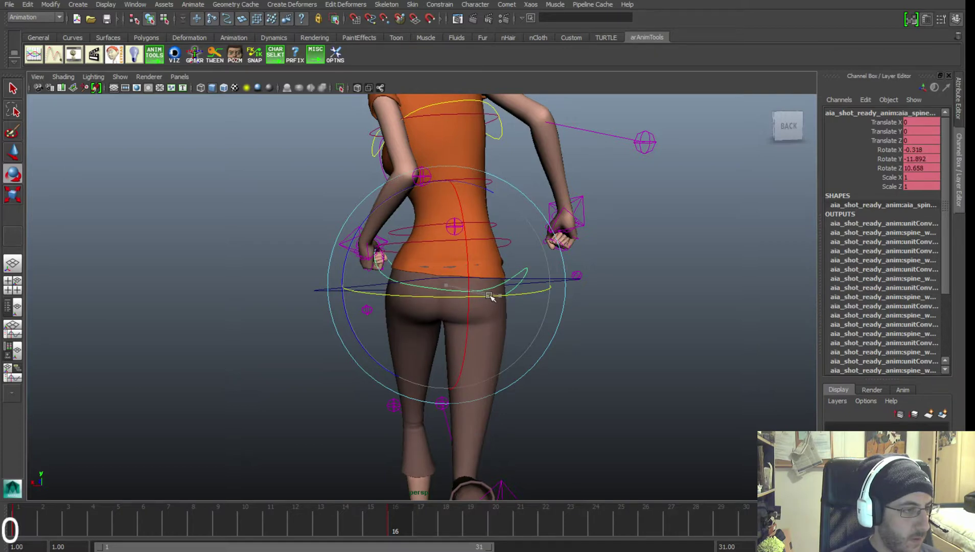
{"action": "left_click", "coordinate": [594, 322]}
{"action": "left_click_drag", "start_coordinate": [595, 322], "coordinate": [542, 322], "text": "alt"}
{"action": "left_click", "coordinate": [365, 252]}
{"action": "right_click_drag", "start_coordinate": [366, 266], "coordinate": [408, 296], "text": "alt"}
{"action": "middle_click_drag", "start_coordinate": [393, 292], "coordinate": [388, 307], "text": "alt"}
{"action": "left_click_drag", "start_coordinate": [363, 302], "coordinate": [360, 314], "text": "alt"}
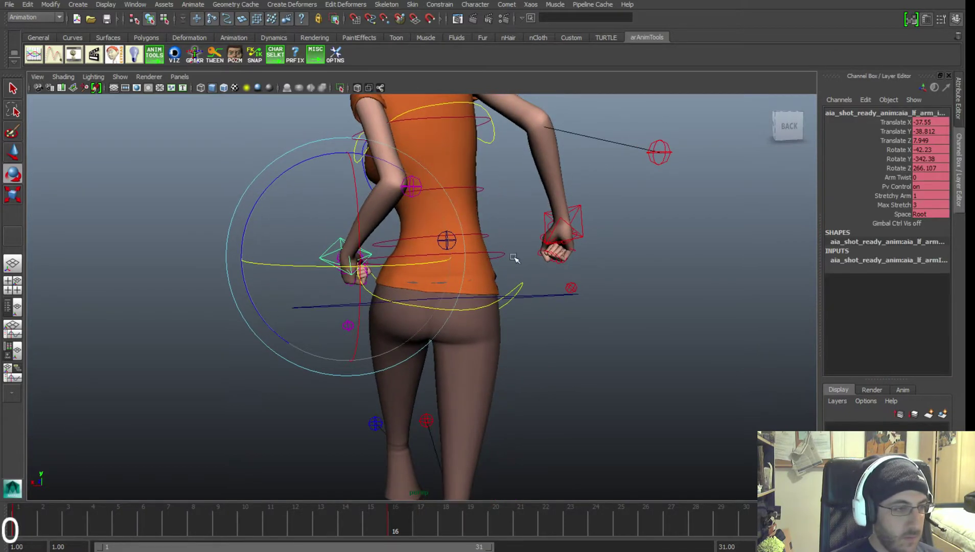
Move the right hand IK control forward to Translate Z 25.182 and rotate it to X -52.304, Y -58.686, Z 118.5 at frame 16.
{"action": "left_click", "coordinate": [583, 213]}
{"action": "left_click_drag", "start_coordinate": [584, 215], "coordinate": [671, 234], "text": "alt"}
{"action": "right_click_drag", "start_coordinate": [670, 233], "coordinate": [588, 243], "text": "alt"}
{"action": "middle_click_drag", "start_coordinate": [588, 243], "coordinate": [631, 277], "text": "alt"}
{"action": "right_click_drag", "start_coordinate": [632, 278], "coordinate": [592, 266], "text": "alt"}
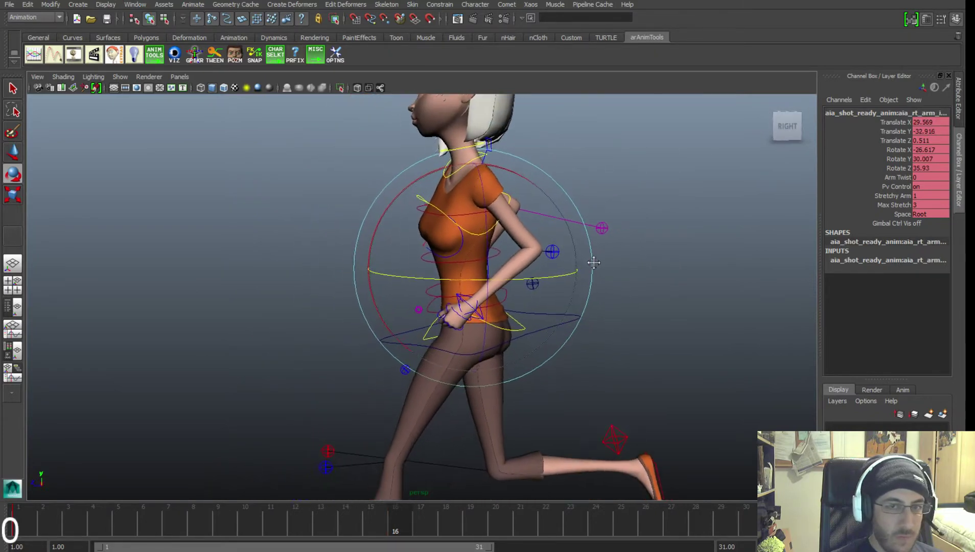
{"action": "left_click_drag", "start_coordinate": [592, 266], "coordinate": [599, 265], "text": "alt"}
{"action": "key", "text": "w"}
{"action": "left_click_drag", "start_coordinate": [488, 258], "coordinate": [348, 211]}
{"action": "key", "text": "e"}
{"action": "key", "text": "w"}
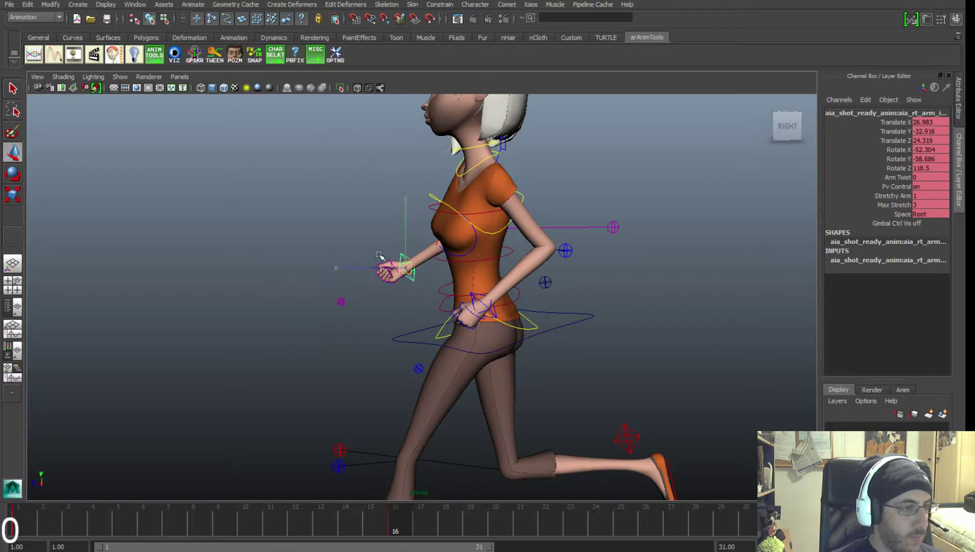
{"action": "middle_click_drag", "start_coordinate": [379, 255], "coordinate": [377, 255]}
Move the right hand IK control inward in front of the torso to Translate X 45.428, Y -31.755, Z 27.205.
{"action": "left_click_drag", "start_coordinate": [376, 255], "coordinate": [503, 249], "text": "alt"}
{"action": "right_click_drag", "start_coordinate": [503, 249], "coordinate": [471, 249], "text": "alt"}
{"action": "middle_click_drag", "start_coordinate": [470, 249], "coordinate": [472, 262], "text": "alt"}
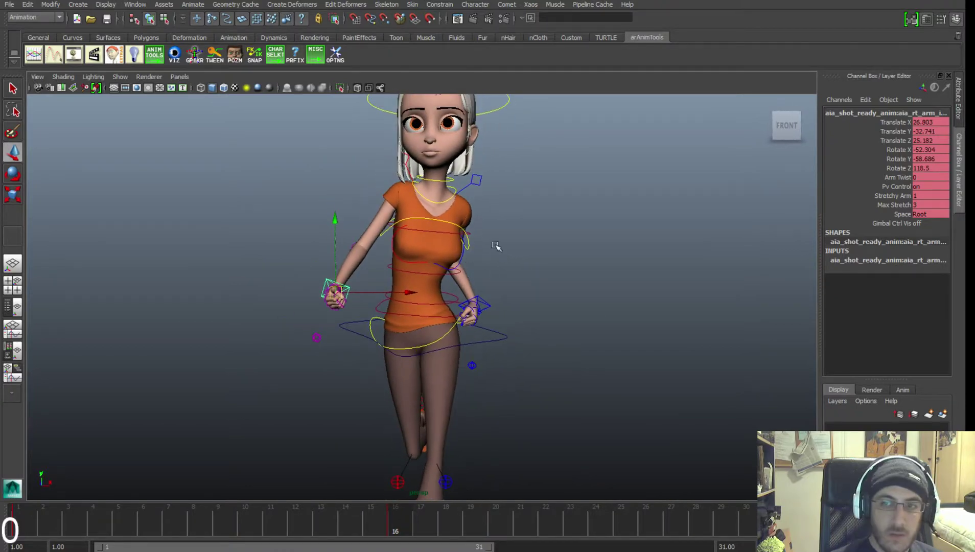
{"action": "left_click_drag", "start_coordinate": [576, 236], "coordinate": [608, 202], "text": "alt"}
{"action": "key", "text": "f"}
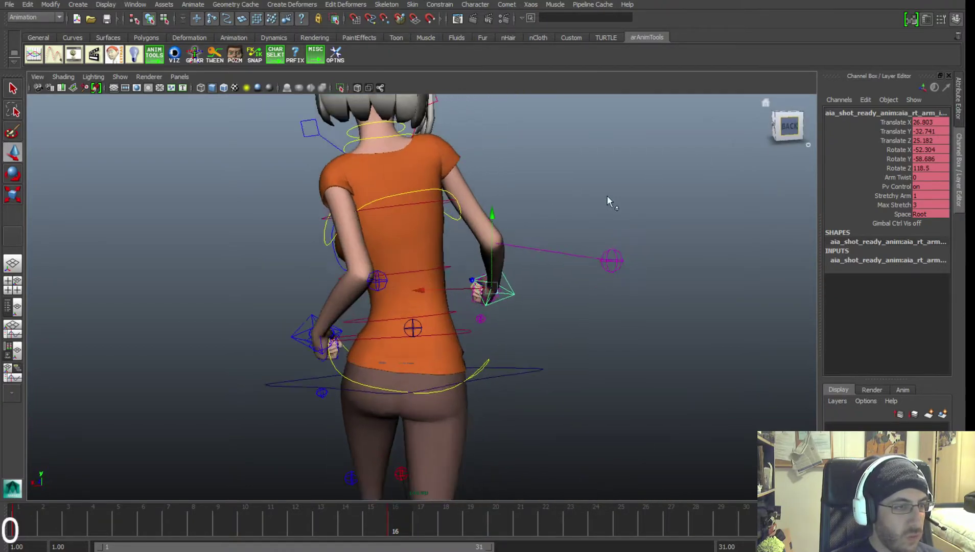
{"action": "right_click_drag", "start_coordinate": [343, 236], "coordinate": [246, 232], "text": "alt"}
{"action": "middle_click_drag", "start_coordinate": [401, 219], "coordinate": [447, 213], "text": "alt"}
{"action": "right_click_drag", "start_coordinate": [446, 214], "coordinate": [476, 237], "text": "alt"}
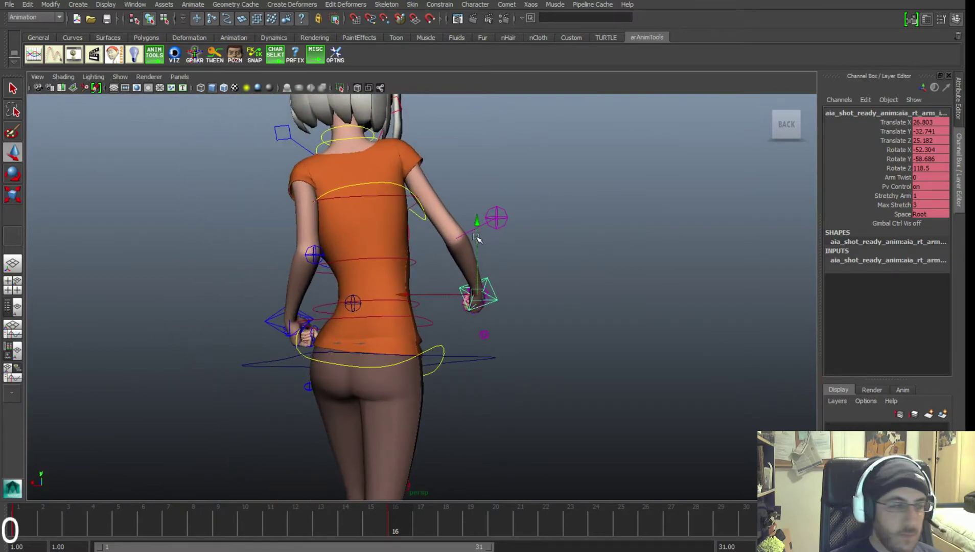
{"action": "middle_click_drag", "start_coordinate": [437, 290], "coordinate": [383, 276]}
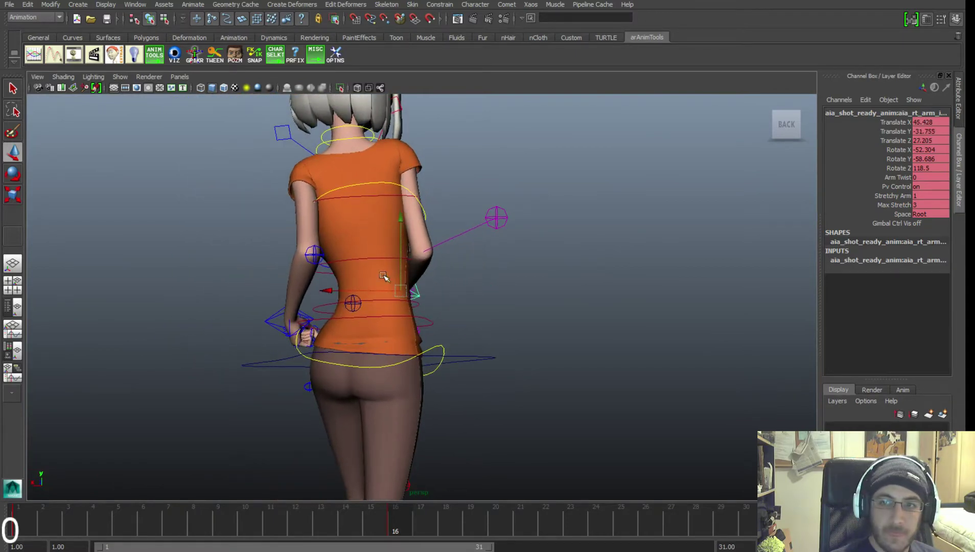
Lower the right elbow control to Translate Y -28.252 and move it inward close to the elbow.
{"action": "left_click", "coordinate": [499, 212]}
{"action": "left_click_drag", "start_coordinate": [497, 193], "coordinate": [489, 242]}
{"action": "mouse_move", "coordinate": [427, 266]}
{"action": "left_mouse_down"}
{"action": "mouse_move", "coordinate": [395, 266]}
{"action": "mouse_move", "coordinate": [470, 267]}
{"action": "mouse_move", "coordinate": [437, 268]}
{"action": "left_mouse_up"}
{"action": "left_click_drag", "start_coordinate": [204, 286], "coordinate": [483, 262]}
{"action": "right_click_drag", "start_coordinate": [483, 261], "coordinate": [460, 258], "text": "alt"}
{"action": "middle_click_drag", "start_coordinate": [460, 259], "coordinate": [498, 216], "text": "alt"}
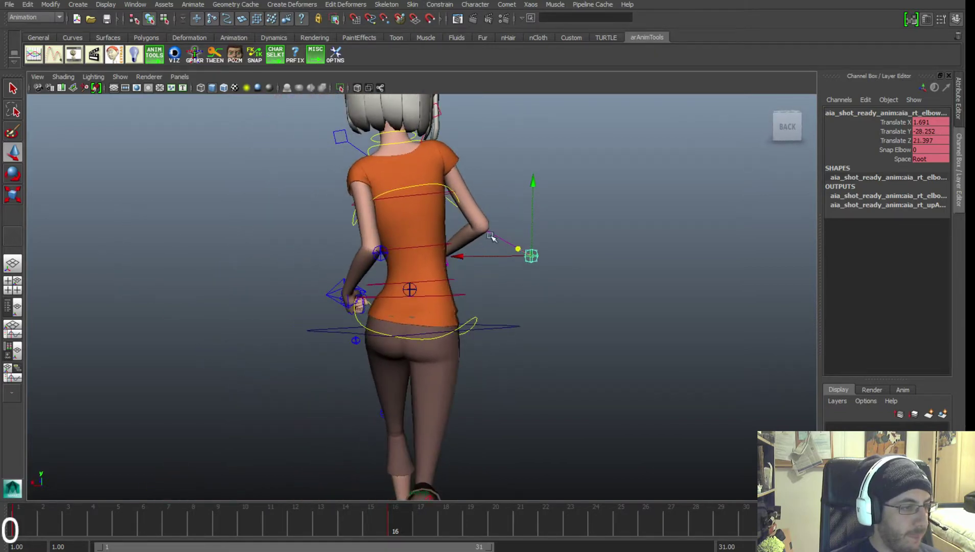
{"action": "left_click", "coordinate": [785, 130]}
{"action": "right_click_drag", "start_coordinate": [330, 212], "coordinate": [245, 187], "text": "alt"}
{"action": "middle_click_drag", "start_coordinate": [383, 197], "coordinate": [482, 195], "text": "alt"}
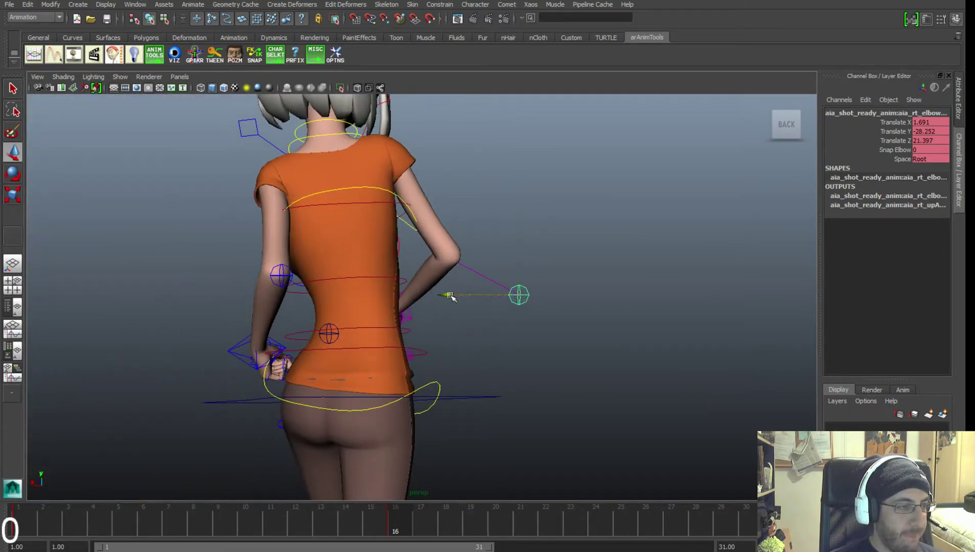
{"action": "left_click_drag", "start_coordinate": [450, 296], "coordinate": [369, 296]}
{"action": "middle_click_drag", "start_coordinate": [422, 252], "coordinate": [478, 288], "text": "alt"}
{"action": "left_click", "coordinate": [514, 230]}
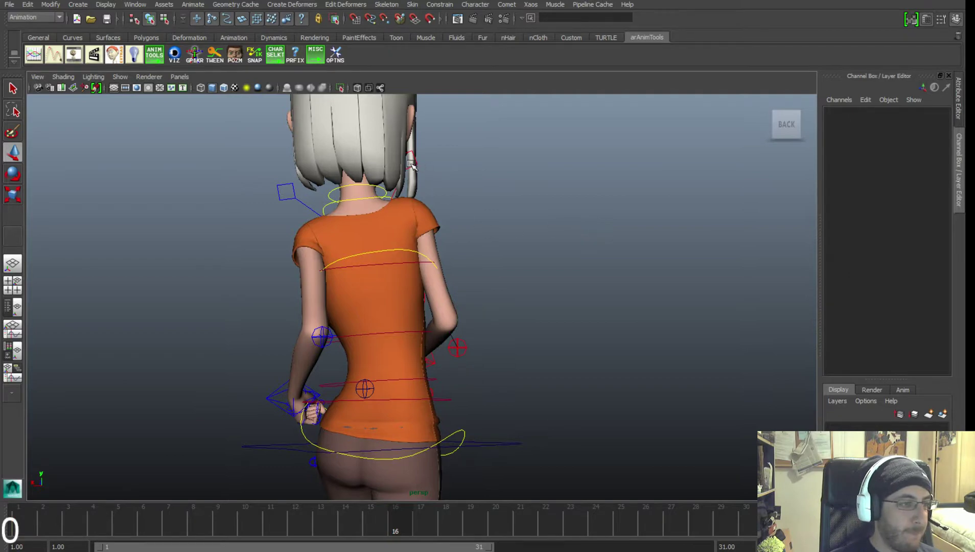
Check the arm pose from the front and select the right thumb control.
{"action": "mouse_move", "coordinate": [742, 150]}
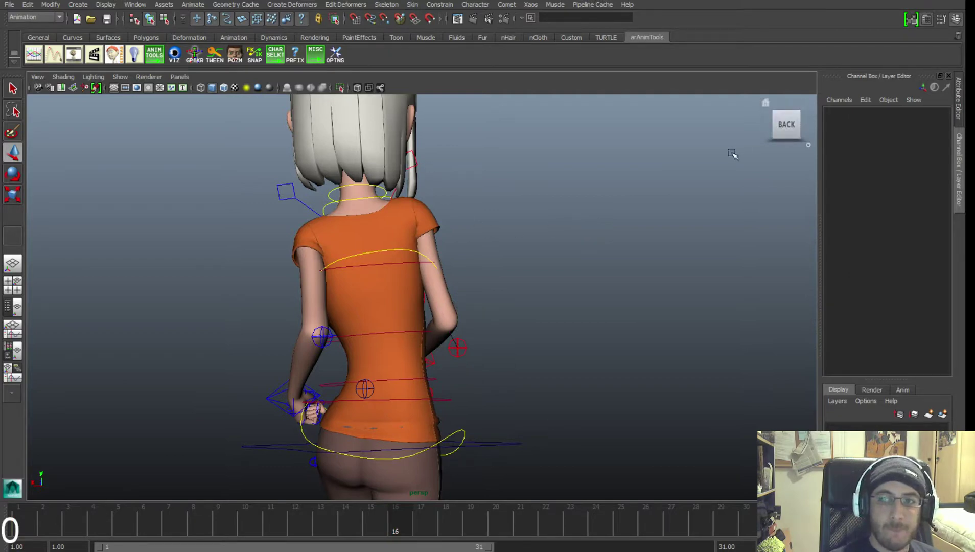
{"action": "left_click_drag", "start_coordinate": [431, 236], "coordinate": [671, 247], "text": "alt"}
{"action": "left_click", "coordinate": [788, 131]}
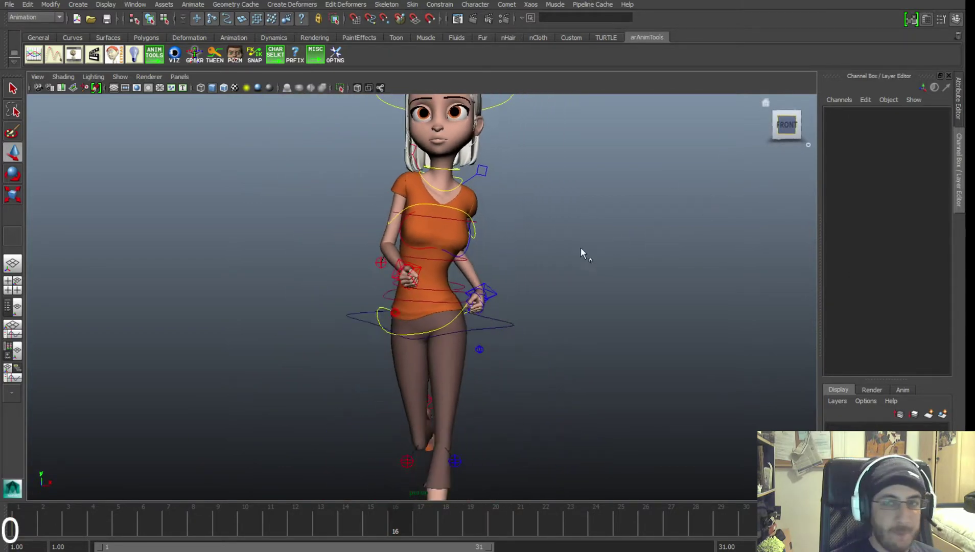
{"action": "left_click_drag", "start_coordinate": [581, 252], "coordinate": [556, 267], "text": "alt"}
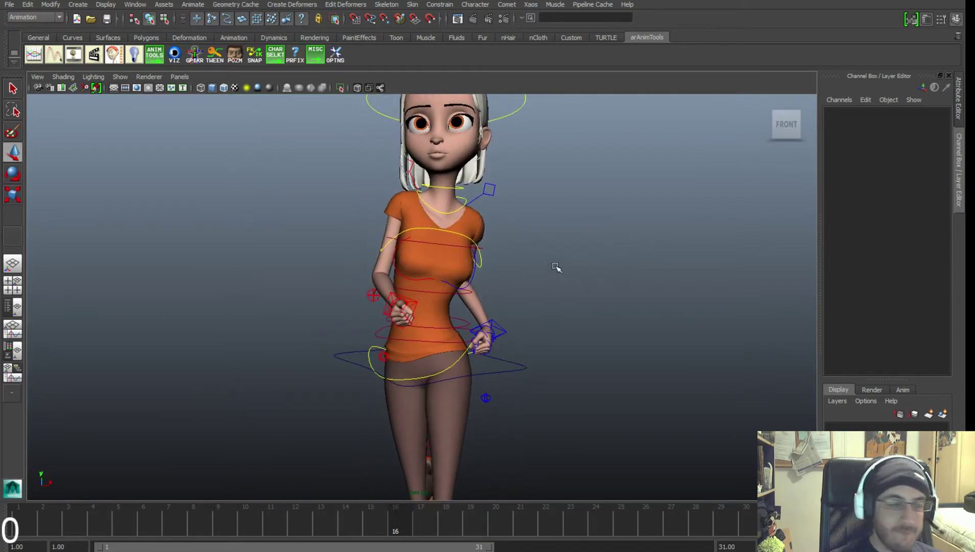
{"action": "left_click", "coordinate": [397, 302]}
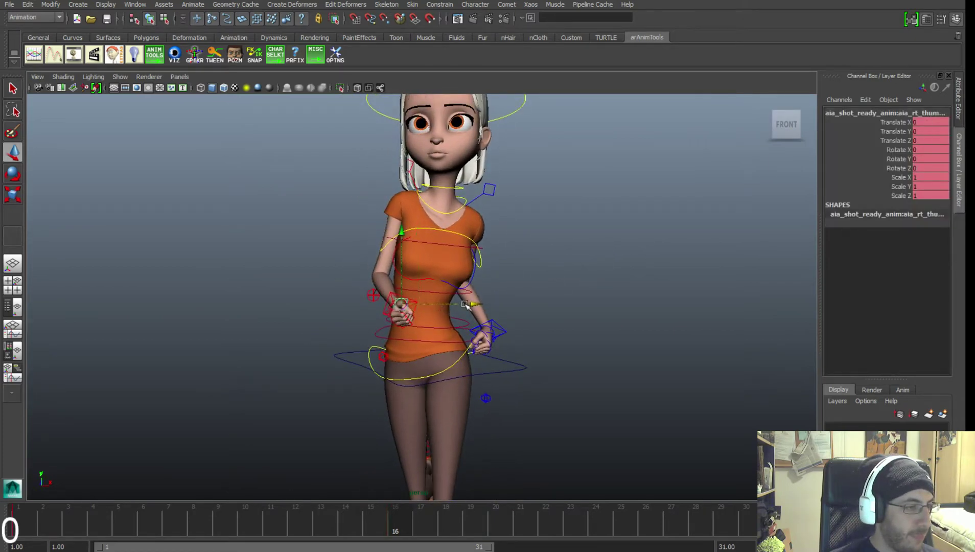
Raise the right hand's IK control to about Translate Y -25.7 and rotate it to about -78, 45, 71.
{"action": "left_click", "coordinate": [339, 290]}
{"action": "scroll", "coordinate": [339, 290], "scroll_direction": "up", "scroll_amount": 3}
{"action": "left_click", "coordinate": [393, 307]}
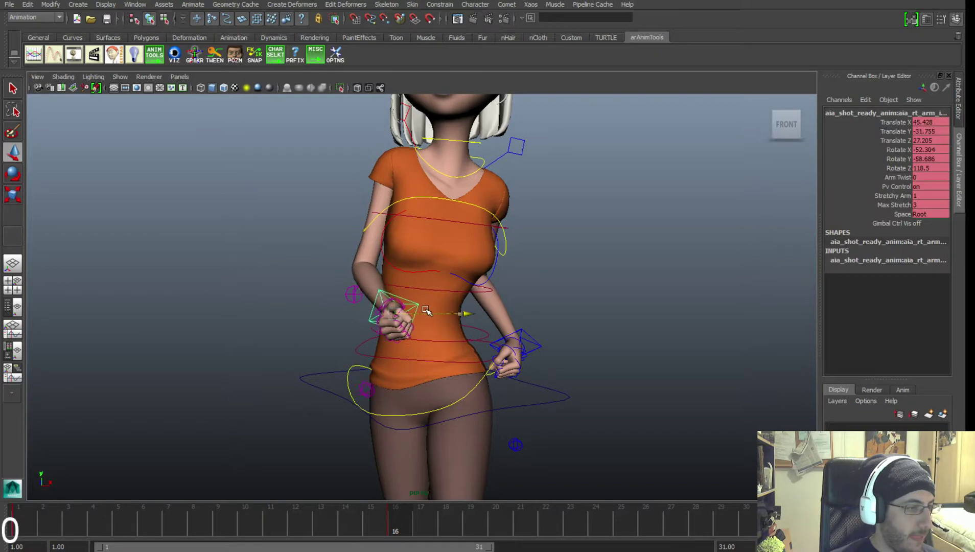
{"action": "left_click_drag", "start_coordinate": [394, 271], "coordinate": [396, 237]}
{"action": "key", "text": "e"}
{"action": "left_click_drag", "start_coordinate": [373, 278], "coordinate": [444, 278]}
{"action": "key", "text": "w"}
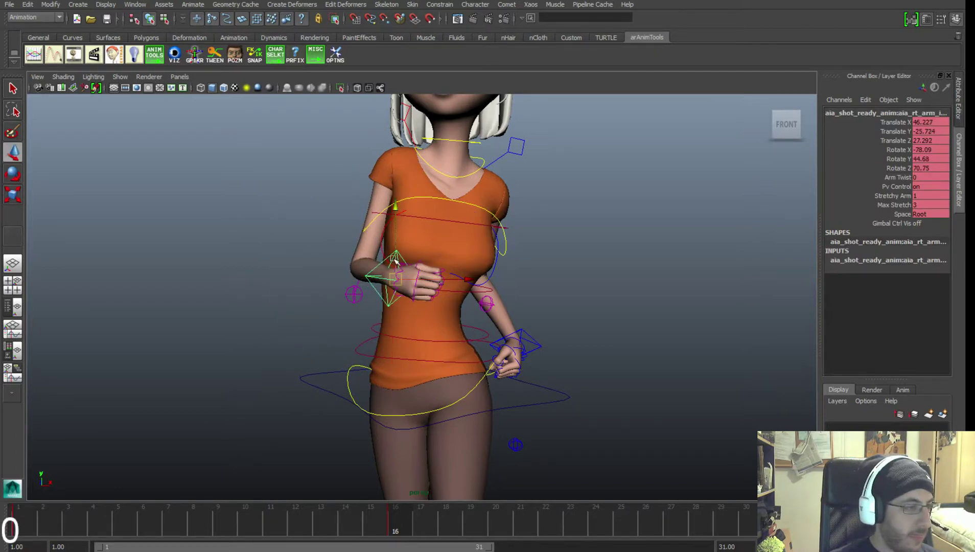
Raise the right hand's IK control to chest height at about Translate Y -17.7 and turn the fist inward.
{"action": "middle_click_drag", "start_coordinate": [397, 262], "coordinate": [397, 208]}
{"action": "key", "text": "e"}
{"action": "left_click_drag", "start_coordinate": [402, 233], "coordinate": [440, 217]}
{"action": "left_click_drag", "start_coordinate": [483, 204], "coordinate": [396, 302], "text": "alt"}
{"action": "key", "text": "w"}
{"action": "left_click_drag", "start_coordinate": [281, 283], "coordinate": [354, 261]}
Push the right hand forward to about Translate X 52.8, Z 26.7 and reposition the right elbow control.
{"action": "left_click", "coordinate": [353, 289]}
{"action": "left_click_drag", "start_coordinate": [399, 287], "coordinate": [378, 280]}
{"action": "left_click", "coordinate": [376, 244]}
{"action": "left_click_drag", "start_coordinate": [377, 245], "coordinate": [456, 312], "text": "alt"}
{"action": "left_click_drag", "start_coordinate": [506, 263], "coordinate": [528, 235]}
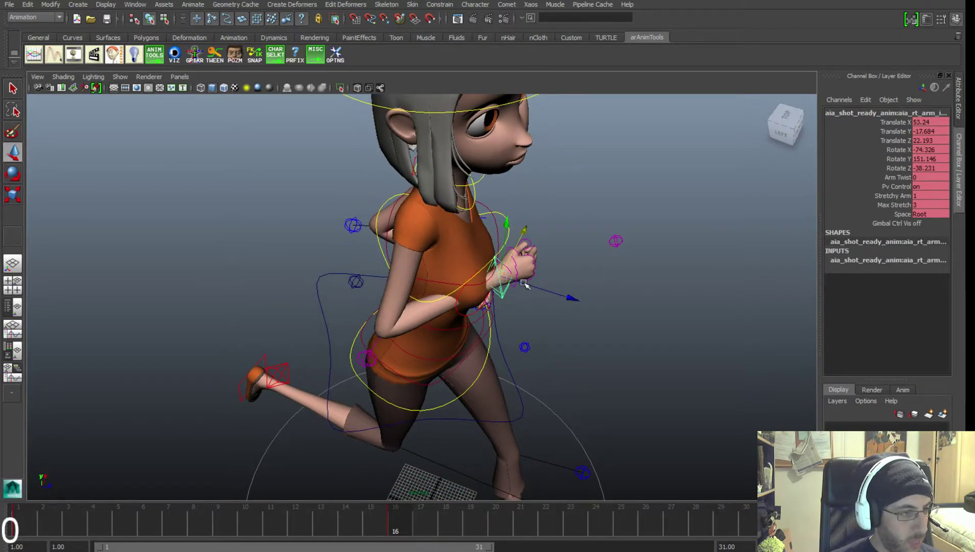
{"action": "left_click_drag", "start_coordinate": [524, 282], "coordinate": [551, 292]}
{"action": "left_click", "coordinate": [366, 360]}
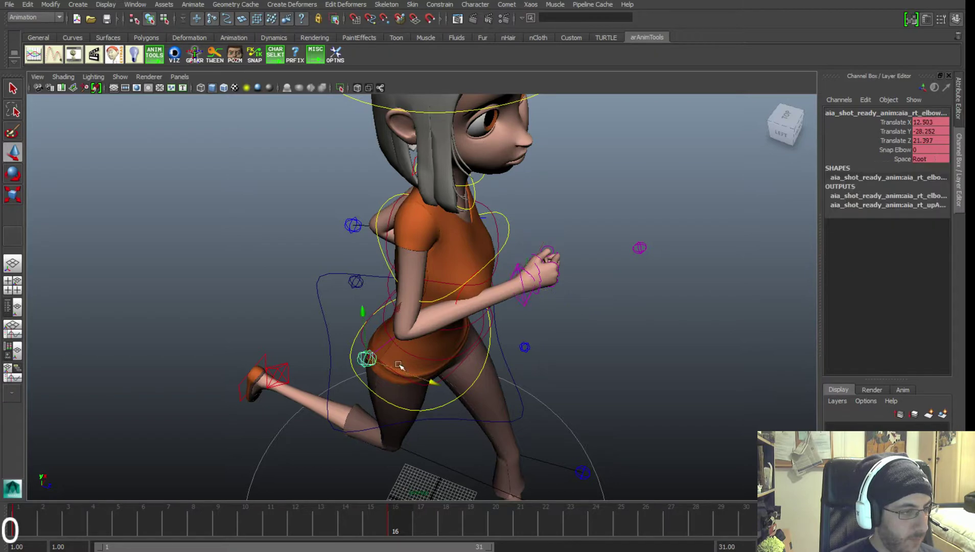
{"action": "left_click_drag", "start_coordinate": [399, 366], "coordinate": [419, 312]}
Rotate the right clavicle control to about X 4.8, Y 14.8, Z -6.3.
{"action": "left_click", "coordinate": [420, 139]}
{"action": "key", "text": "e"}
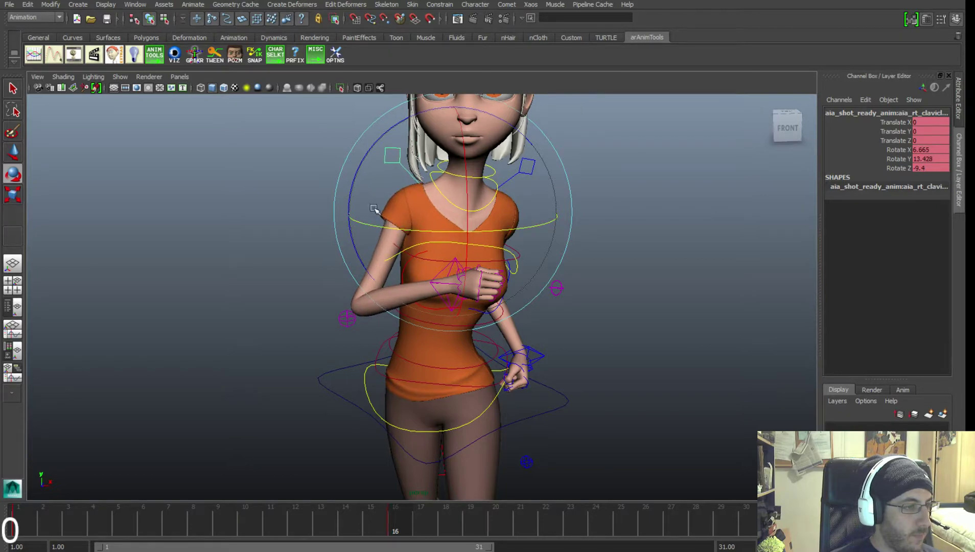
{"action": "left_click_drag", "start_coordinate": [374, 209], "coordinate": [375, 200]}
{"action": "left_click_drag", "start_coordinate": [427, 238], "coordinate": [412, 259], "text": "alt"}
{"action": "right_click_drag", "start_coordinate": [412, 259], "coordinate": [291, 251], "text": "alt"}
{"action": "middle_click_drag", "start_coordinate": [292, 252], "coordinate": [276, 244], "text": "alt"}
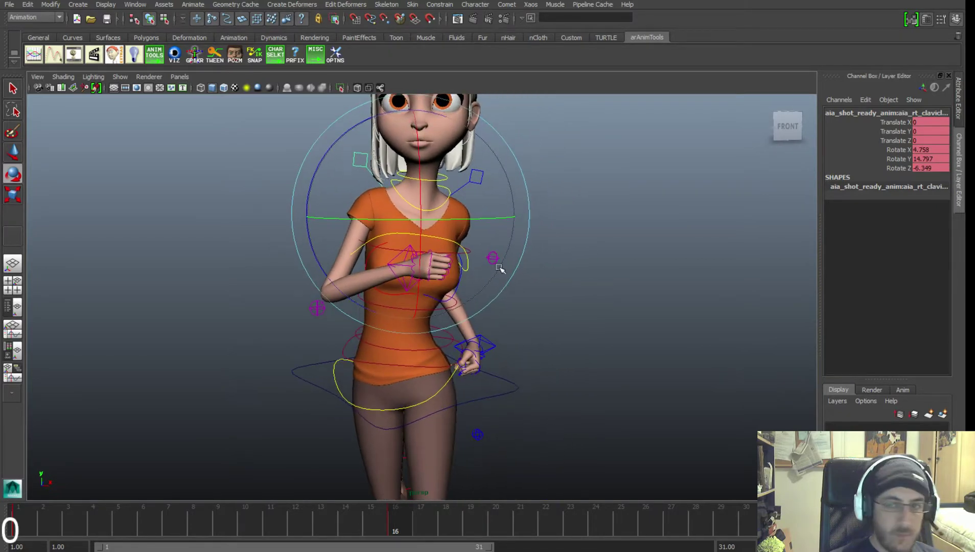
{"action": "left_click", "coordinate": [605, 278]}
{"action": "middle_click_drag", "start_coordinate": [453, 264], "coordinate": [463, 263], "text": "alt"}
Move the right hand's IK control up to about Translate Y -15.2.
{"action": "left_click", "coordinate": [419, 263]}
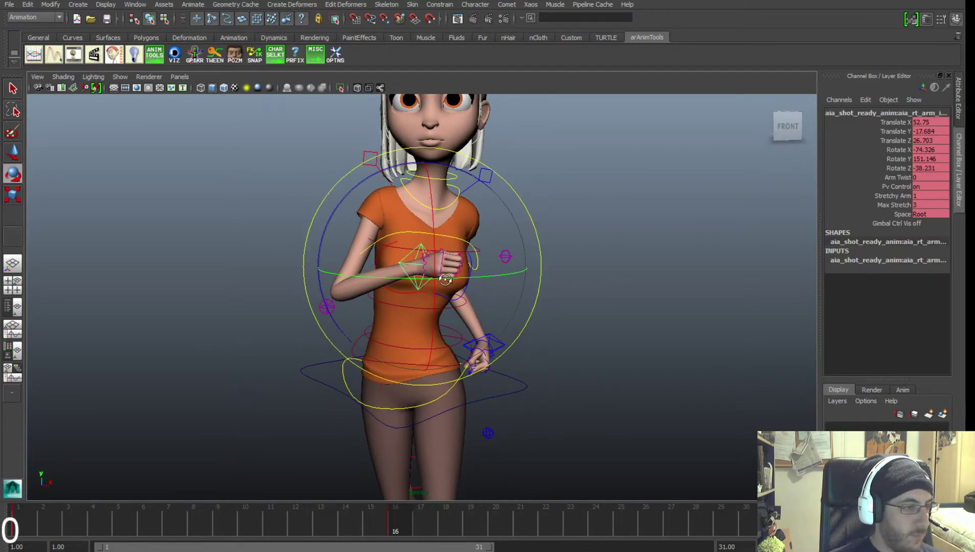
{"action": "right_click_drag", "start_coordinate": [420, 262], "coordinate": [394, 262], "text": "alt"}
{"action": "middle_click_drag", "start_coordinate": [393, 262], "coordinate": [403, 280], "text": "alt"}
{"action": "left_click_drag", "start_coordinate": [404, 280], "coordinate": [432, 290], "text": "alt"}
{"action": "right_click_drag", "start_coordinate": [432, 290], "coordinate": [440, 280], "text": "alt"}
{"action": "key", "text": "w"}
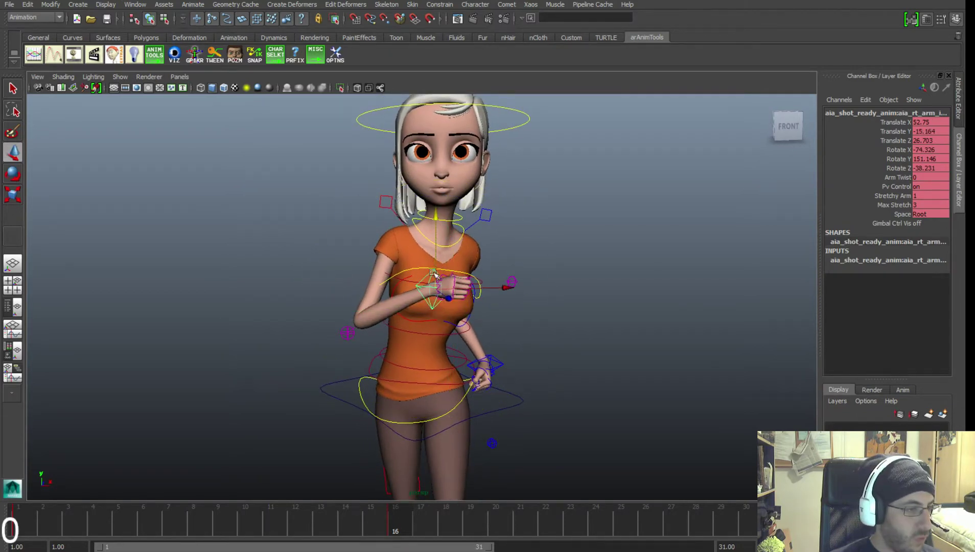
Rotate the right hand's IK control to about X -49.8, Y 208.4, Z -59.7 so the fist tilts upward.
{"action": "key", "text": "e"}
{"action": "right_click_drag", "start_coordinate": [499, 252], "coordinate": [536, 298], "text": "alt"}
{"action": "middle_click_drag", "start_coordinate": [536, 298], "coordinate": [472, 294], "text": "alt"}
{"action": "right_click_drag", "start_coordinate": [473, 294], "coordinate": [501, 290], "text": "alt"}
{"action": "middle_click_drag", "start_coordinate": [501, 290], "coordinate": [573, 289], "text": "alt"}
{"action": "left_click_drag", "start_coordinate": [466, 289], "coordinate": [491, 288]}
{"action": "right_click_drag", "start_coordinate": [491, 288], "coordinate": [443, 269], "text": "alt"}
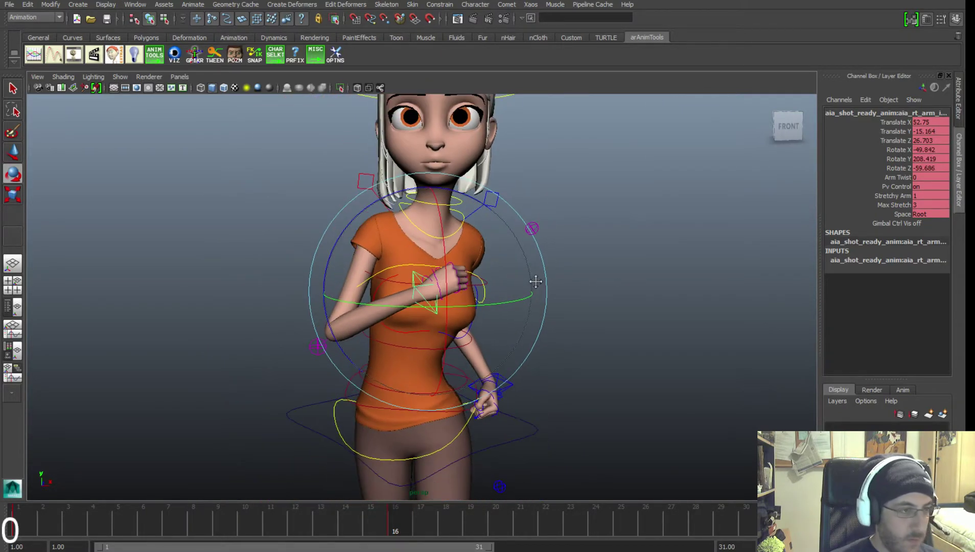
{"action": "middle_click_drag", "start_coordinate": [444, 269], "coordinate": [450, 282], "text": "alt"}
{"action": "left_click", "coordinate": [598, 249]}
Rotate the left clavicle control to about X -11.9, Y -9.8, Z 16.1.
{"action": "left_click", "coordinate": [490, 217]}
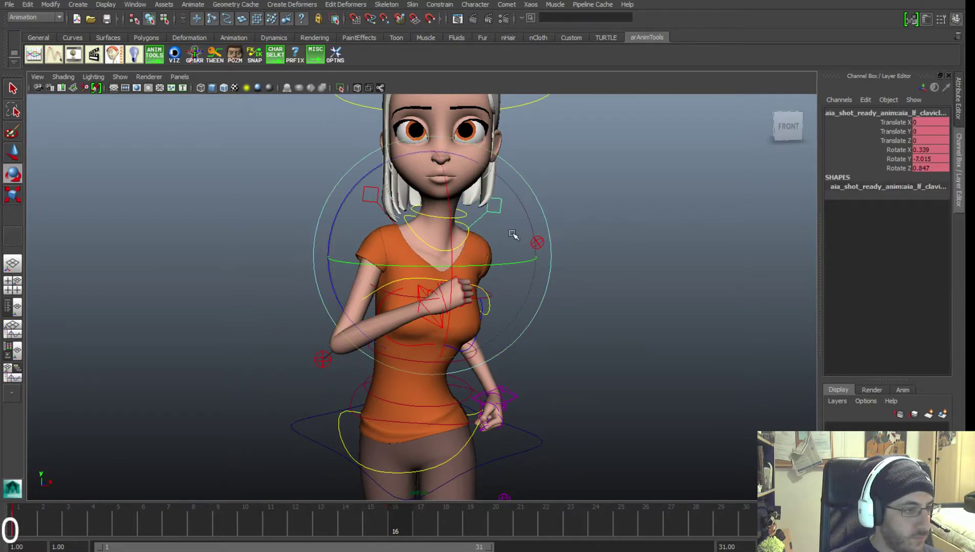
{"action": "left_click_drag", "start_coordinate": [567, 263], "coordinate": [416, 276], "text": "alt"}
{"action": "left_click_drag", "start_coordinate": [417, 276], "coordinate": [475, 301]}
{"action": "right_click_drag", "start_coordinate": [542, 317], "coordinate": [562, 357], "text": "alt"}
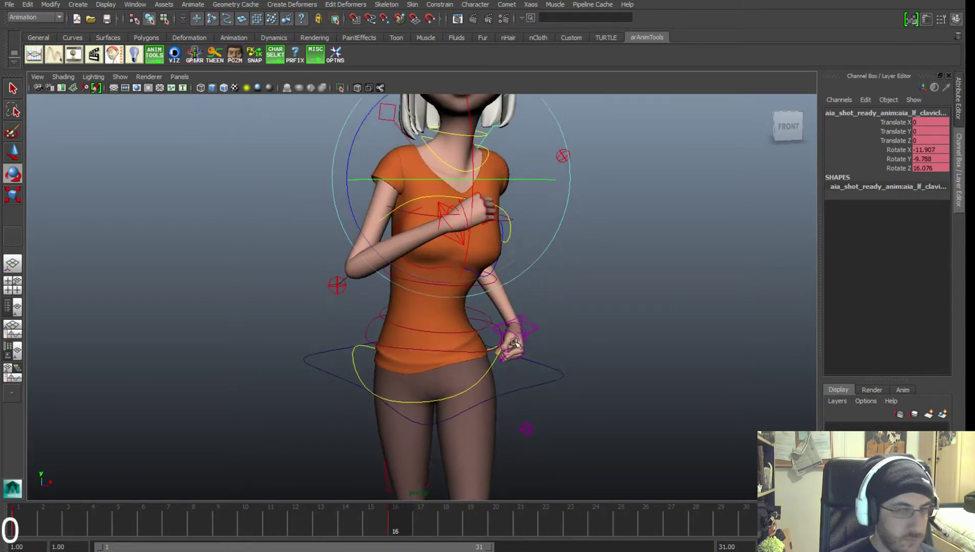
{"action": "middle_click_drag", "start_coordinate": [563, 358], "coordinate": [552, 325], "text": "alt"}
{"action": "left_click", "coordinate": [578, 305]}
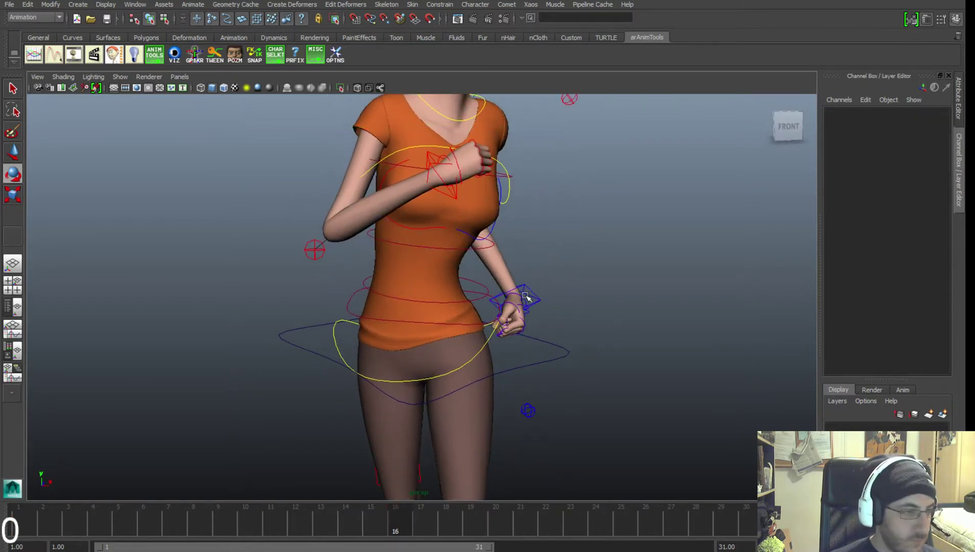
Rotate the left hand's IK control to about X -79.2, Y -303.5, Z 239.9.
{"action": "left_click", "coordinate": [526, 296]}
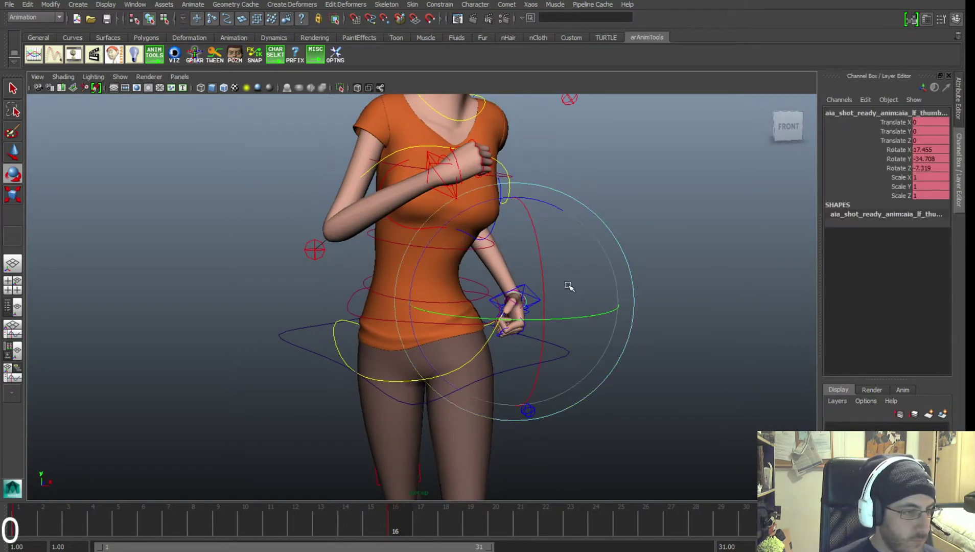
{"action": "left_click", "coordinate": [570, 307]}
{"action": "left_click", "coordinate": [538, 300]}
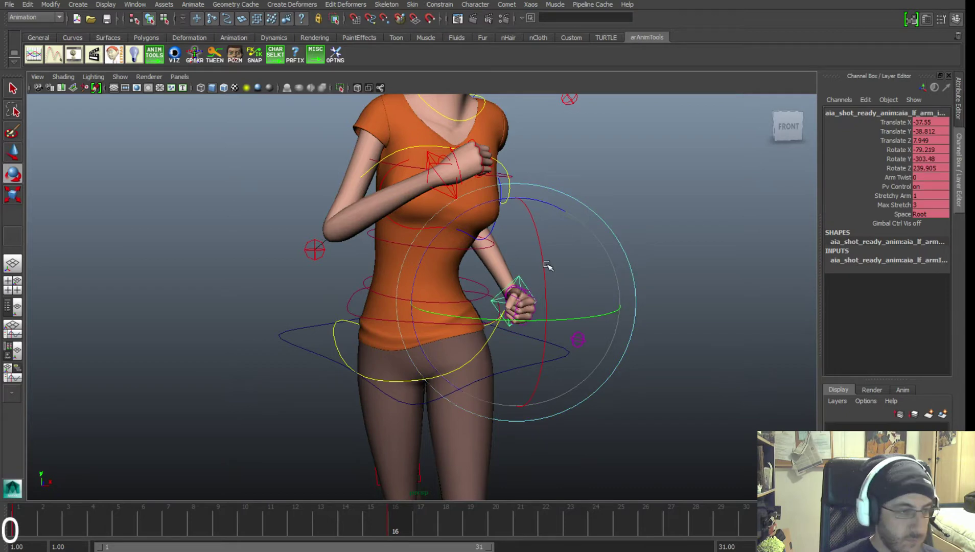
{"action": "left_click_drag", "start_coordinate": [547, 265], "coordinate": [484, 266], "text": "alt"}
{"action": "left_click", "coordinate": [580, 268]}
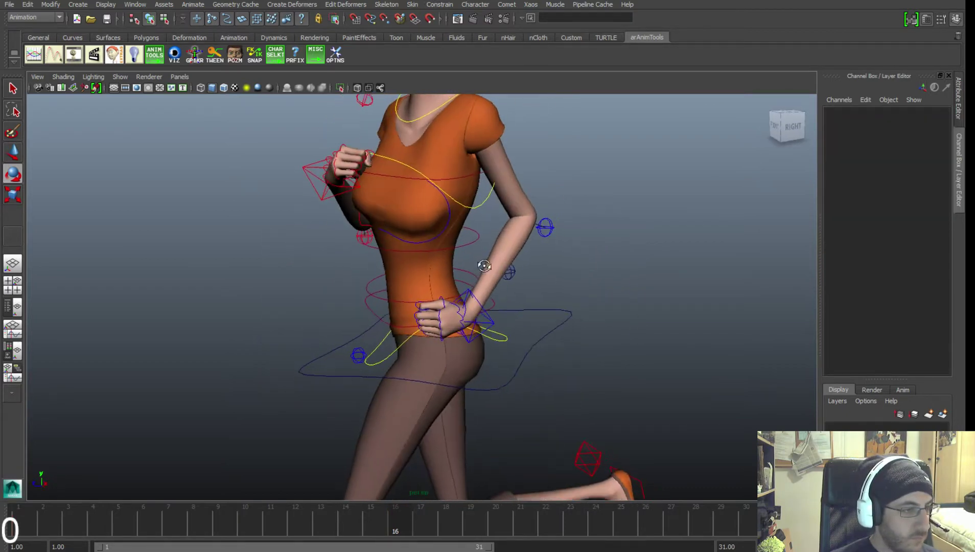
Move the left elbow control to about Translate X -14.1, Y -25.3, Z 6.4.
{"action": "left_click", "coordinate": [546, 228]}
{"action": "left_click_drag", "start_coordinate": [546, 228], "coordinate": [626, 266], "text": "alt"}
{"action": "key", "text": "w"}
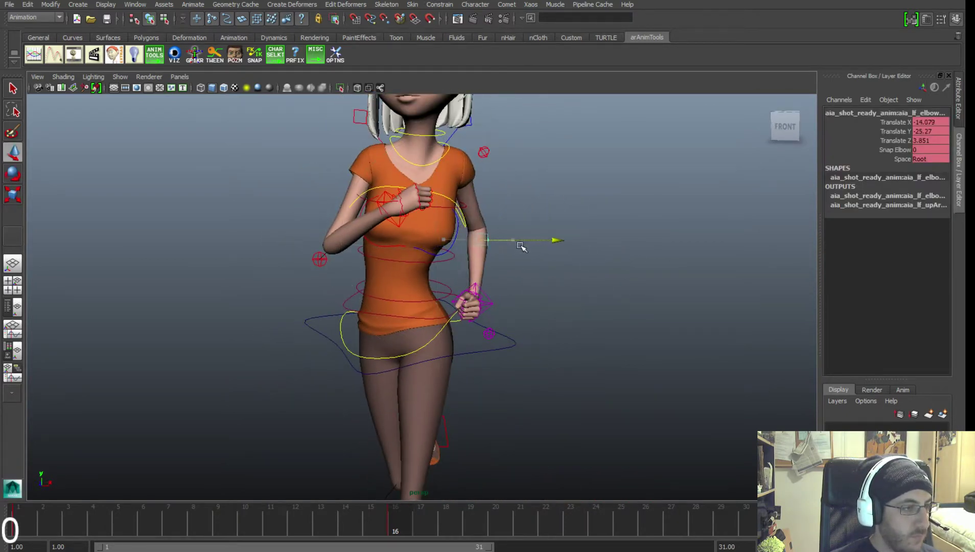
{"action": "right_click_drag", "start_coordinate": [518, 246], "coordinate": [501, 259], "text": "alt"}
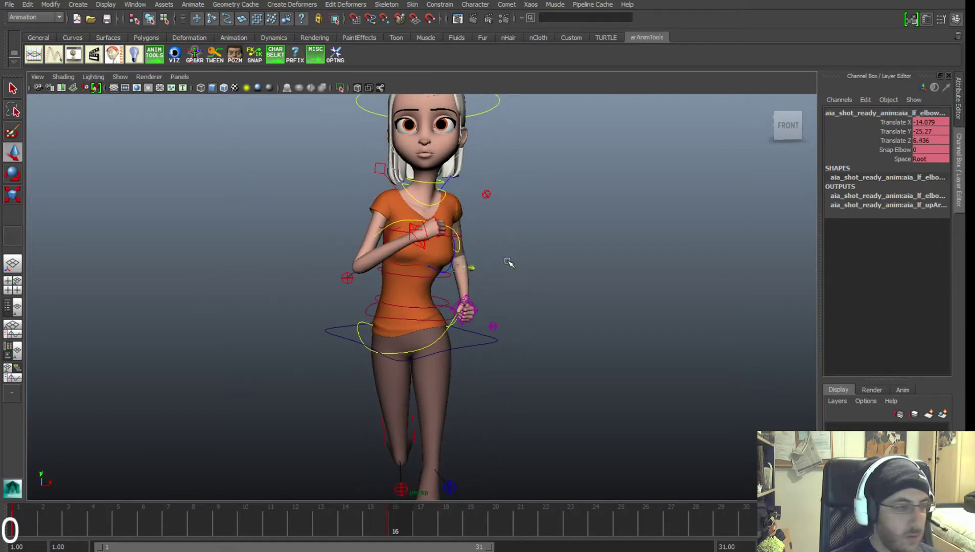
Shift the left hand's IK control sideways to about Translate X -36.8, Z 7.9.
{"action": "left_click", "coordinate": [469, 313]}
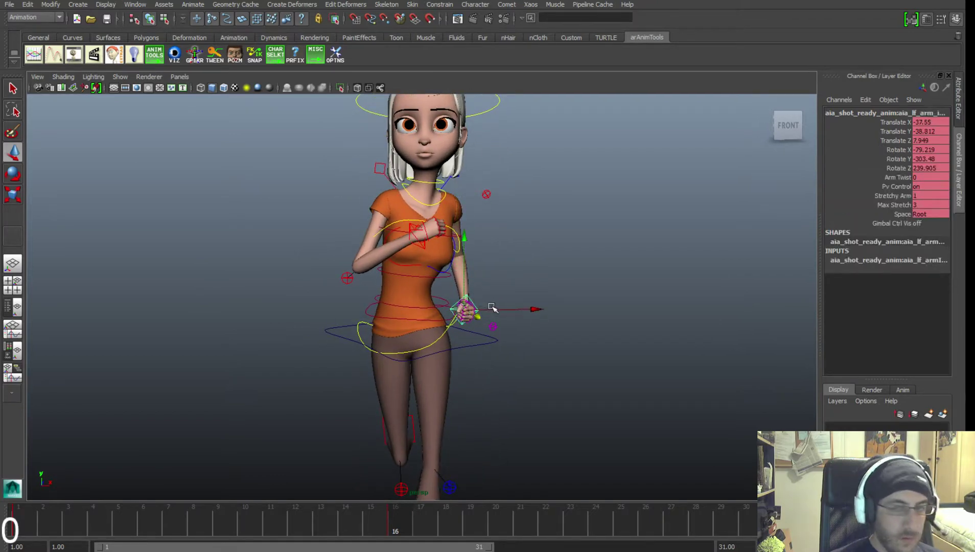
{"action": "mouse_move", "coordinate": [494, 307]}
{"action": "left_mouse_down"}
{"action": "mouse_move", "coordinate": [508, 304]}
{"action": "mouse_move", "coordinate": [495, 305]}
{"action": "left_mouse_up"}
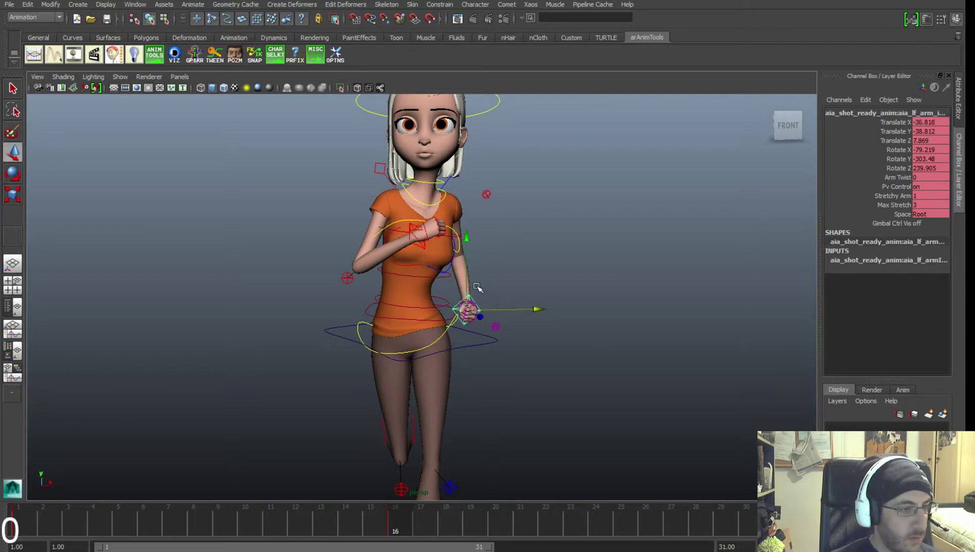
{"action": "middle_click_drag", "start_coordinate": [477, 287], "coordinate": [474, 301], "text": "alt"}
{"action": "right_click_drag", "start_coordinate": [448, 292], "coordinate": [472, 292], "text": "alt"}
{"action": "middle_click_drag", "start_coordinate": [472, 292], "coordinate": [474, 297], "text": "alt"}
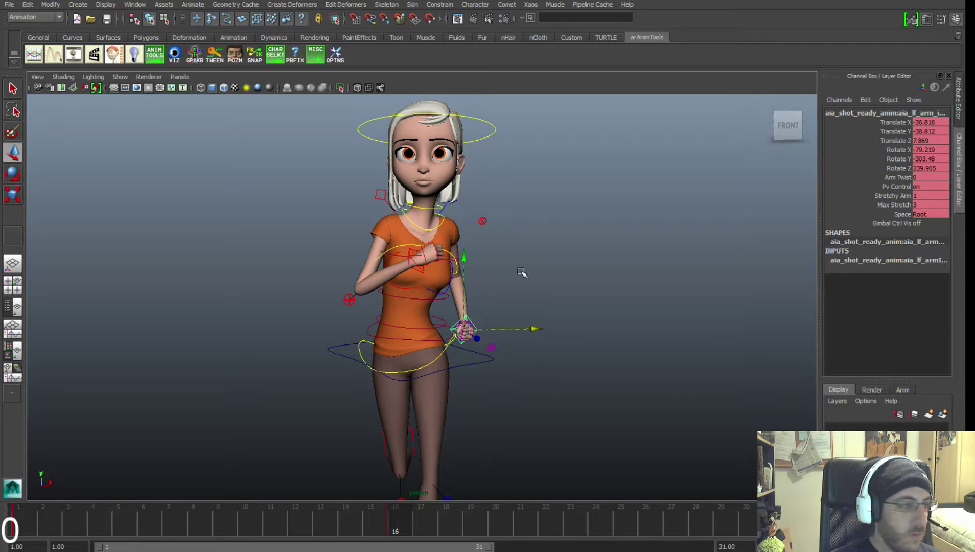
Rotate the head control to about X -7.6, Y -11.2, Z 0.1.
{"action": "left_click", "coordinate": [486, 134]}
{"action": "key", "text": "e"}
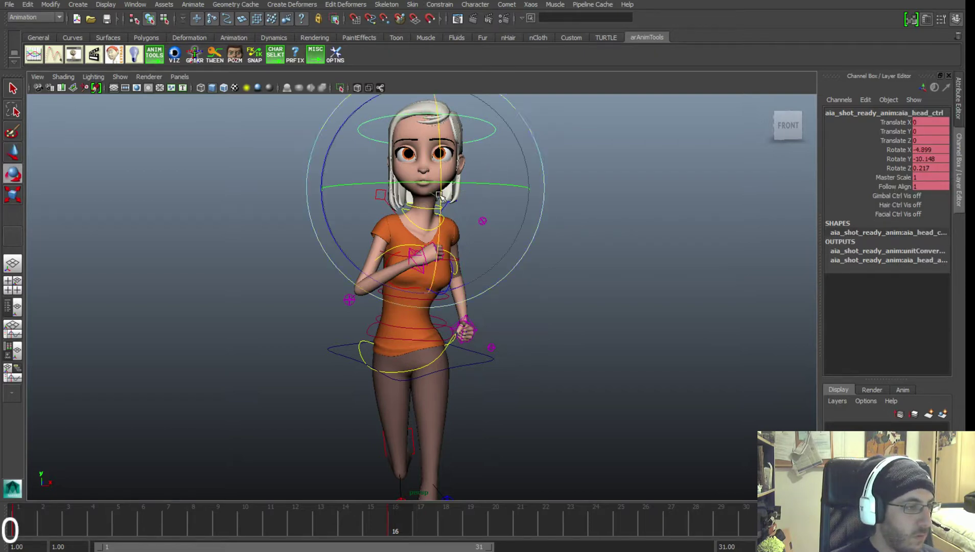
{"action": "left_click_drag", "start_coordinate": [403, 224], "coordinate": [489, 264]}
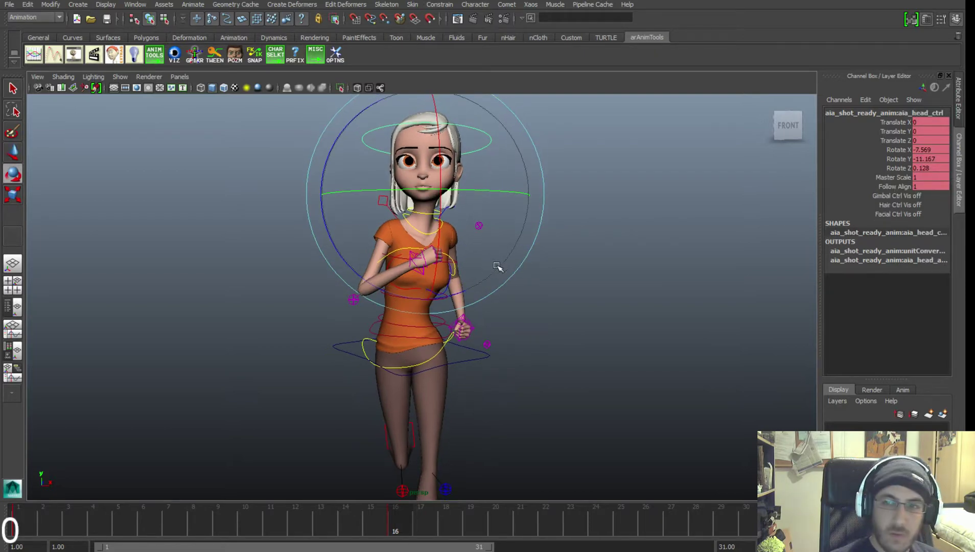
{"action": "left_click", "coordinate": [568, 285]}
Rotate the spine control around the hips to about X -3.4, Y -3.7, Z 11.7.
{"action": "scroll", "coordinate": [514, 292], "scroll_direction": "down", "scroll_amount": 1}
{"action": "middle_click_drag", "start_coordinate": [513, 294], "coordinate": [520, 271], "text": "alt"}
{"action": "scroll", "coordinate": [518, 274], "scroll_direction": "up", "scroll_amount": 1}
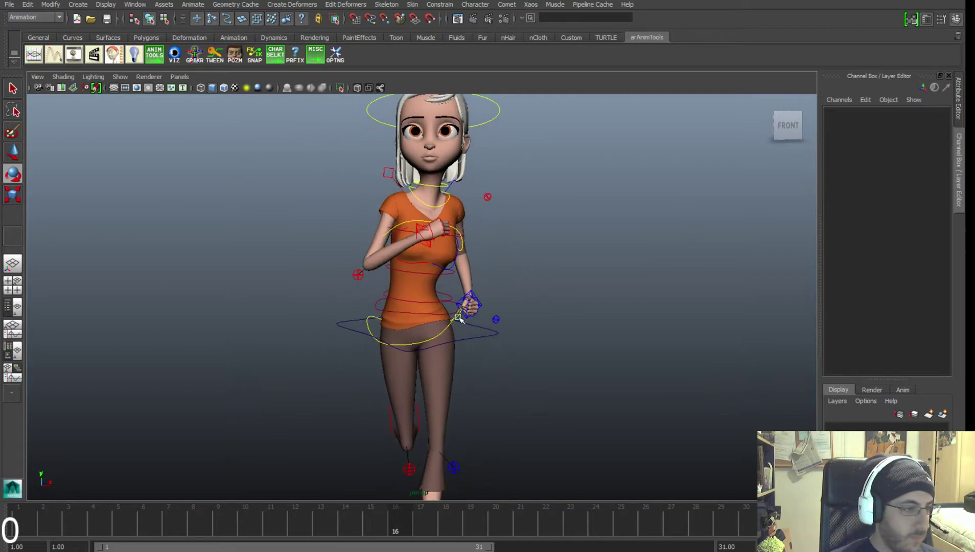
{"action": "left_click", "coordinate": [447, 327]}
{"action": "scroll", "coordinate": [440, 331], "scroll_direction": "up", "scroll_amount": 1}
{"action": "middle_click_drag", "start_coordinate": [450, 318], "coordinate": [458, 268], "text": "alt"}
{"action": "scroll", "coordinate": [459, 267], "scroll_direction": "up", "scroll_amount": 1}
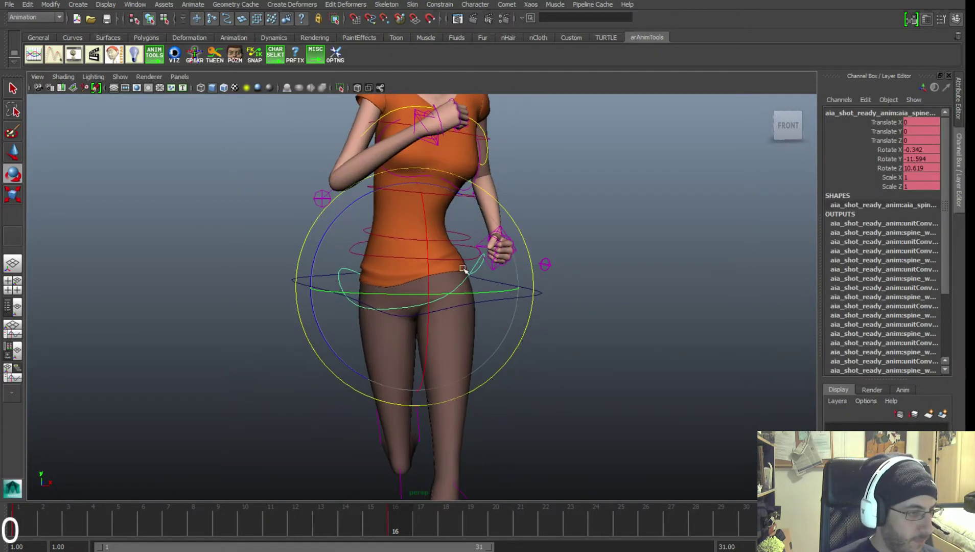
{"action": "left_click_drag", "start_coordinate": [469, 256], "coordinate": [473, 256]}
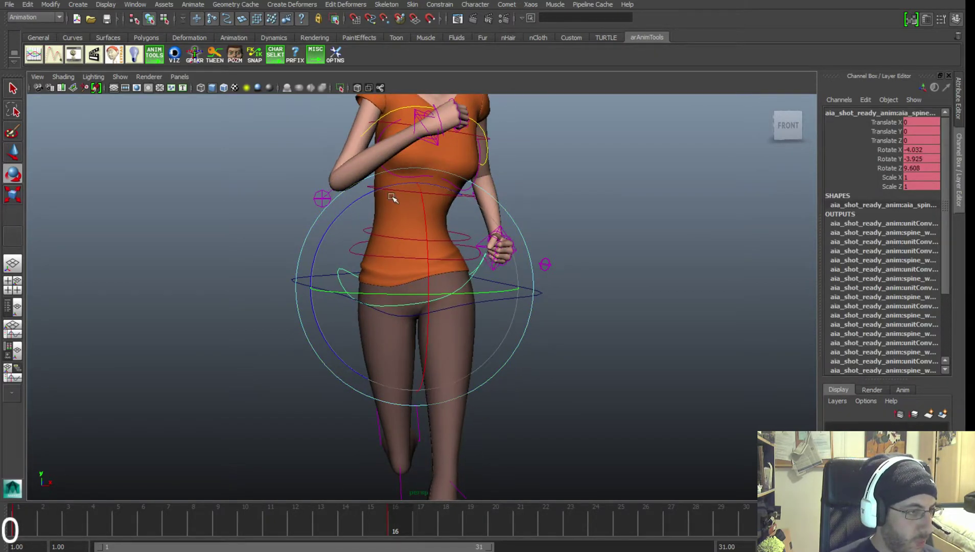
{"action": "left_click_drag", "start_coordinate": [391, 198], "coordinate": [352, 204]}
Move the right knee control inward and down to about Translate X 3.8, Y -5.3.
{"action": "scroll", "coordinate": [412, 276], "scroll_direction": "down", "scroll_amount": 2}
{"action": "middle_click_drag", "start_coordinate": [412, 276], "coordinate": [419, 198], "text": "alt"}
{"action": "middle_click_drag", "start_coordinate": [464, 323], "coordinate": [450, 261], "text": "alt"}
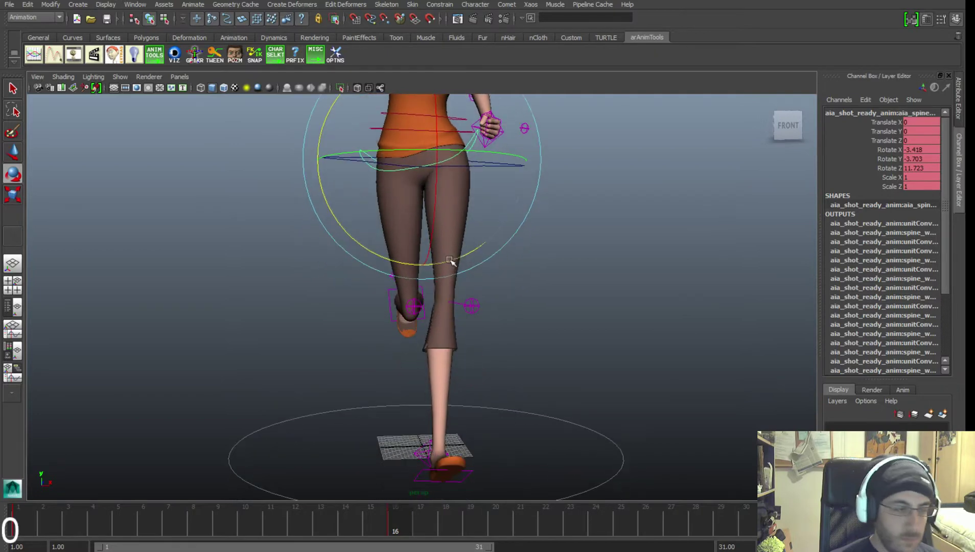
{"action": "left_click", "coordinate": [444, 318]}
{"action": "mouse_move", "coordinate": [471, 317]}
{"action": "left_mouse_down", "text": "alt"}
{"action": "mouse_move", "coordinate": [457, 311]}
{"action": "mouse_move", "coordinate": [461, 318]}
{"action": "left_mouse_up", "text": "alt"}
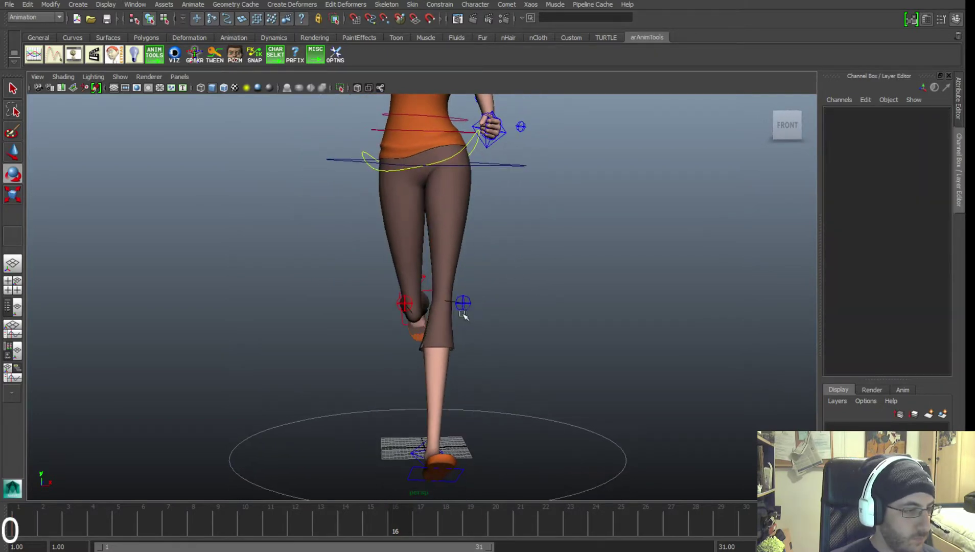
{"action": "left_click", "coordinate": [404, 304]}
{"action": "key", "text": "w"}
{"action": "left_click_drag", "start_coordinate": [399, 277], "coordinate": [438, 324]}
{"action": "right_click_drag", "start_coordinate": [535, 318], "coordinate": [447, 255], "text": "alt"}
{"action": "middle_click_drag", "start_coordinate": [449, 273], "coordinate": [451, 316], "text": "alt"}
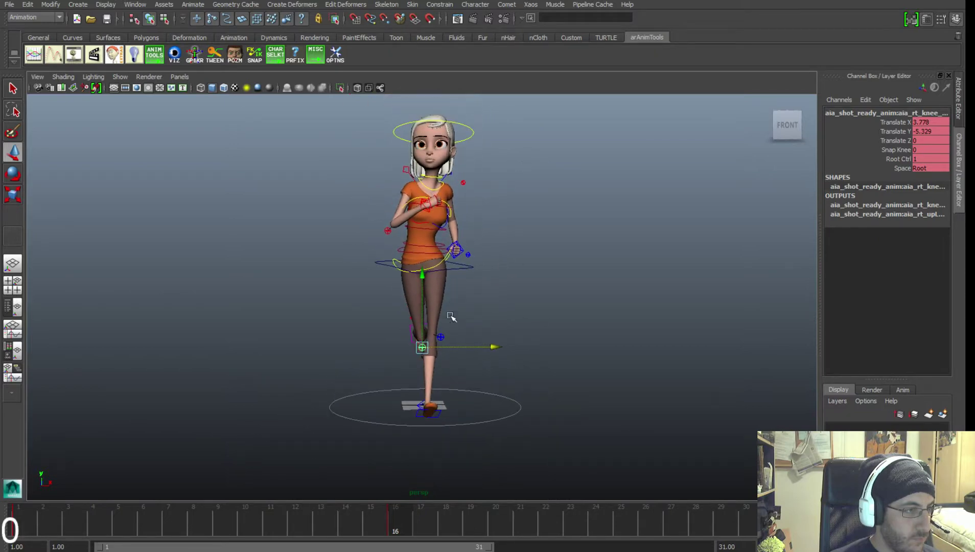
{"action": "left_click_drag", "start_coordinate": [454, 274], "coordinate": [460, 288], "text": "alt"}
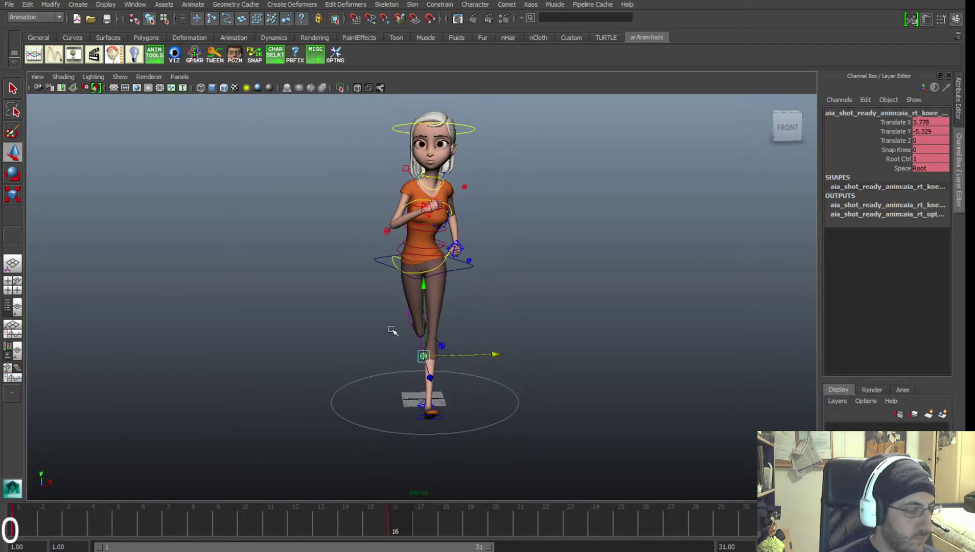
{"action": "key", "text": "q"}
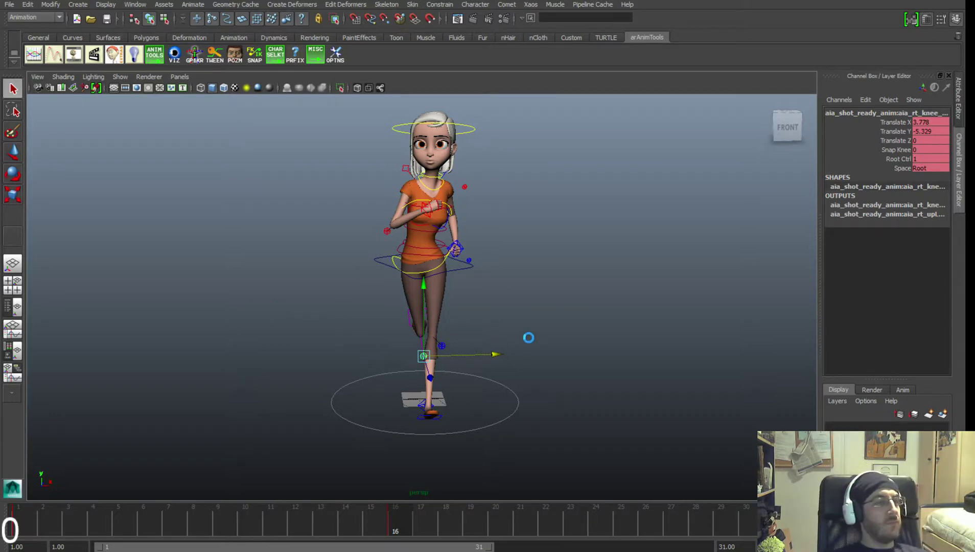
{"action": "key", "text": "w"}
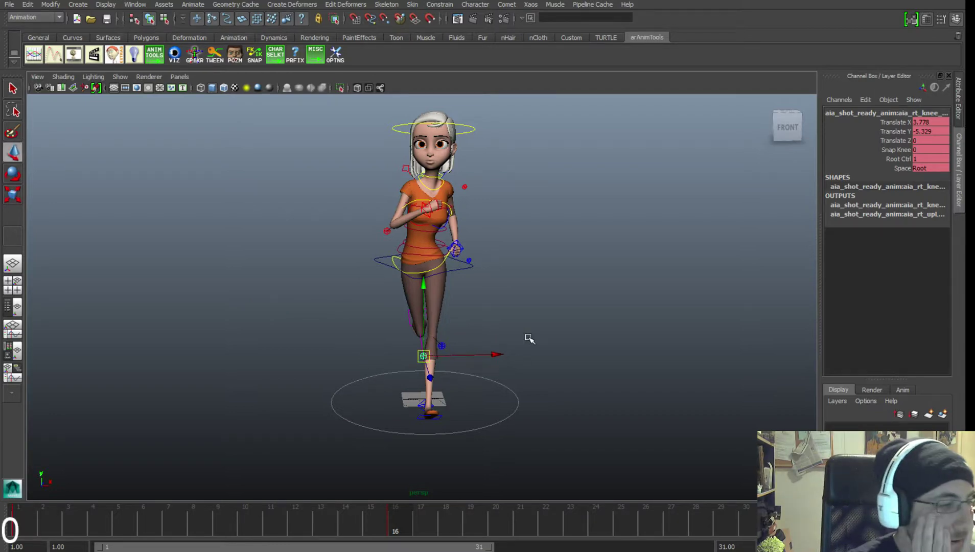
{"action": "key", "text": "alt+Tab"}
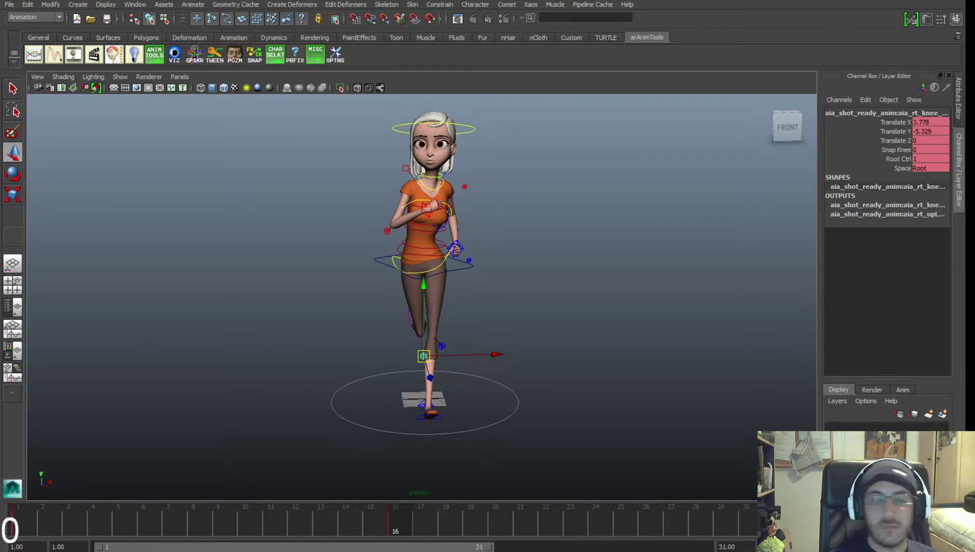
{"action": "left_click", "coordinate": [649, 233]}
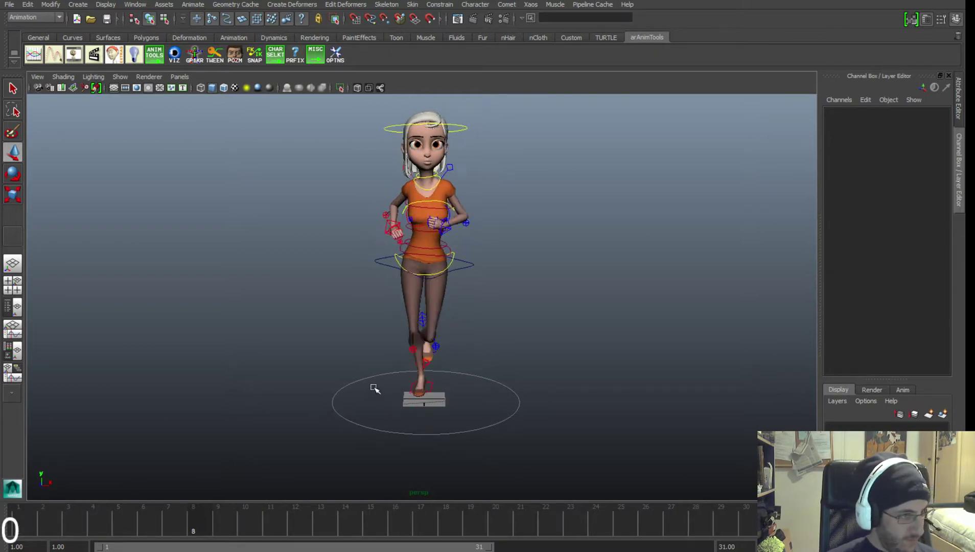
{"action": "left_click_drag", "start_coordinate": [372, 390], "coordinate": [511, 403], "text": "alt"}
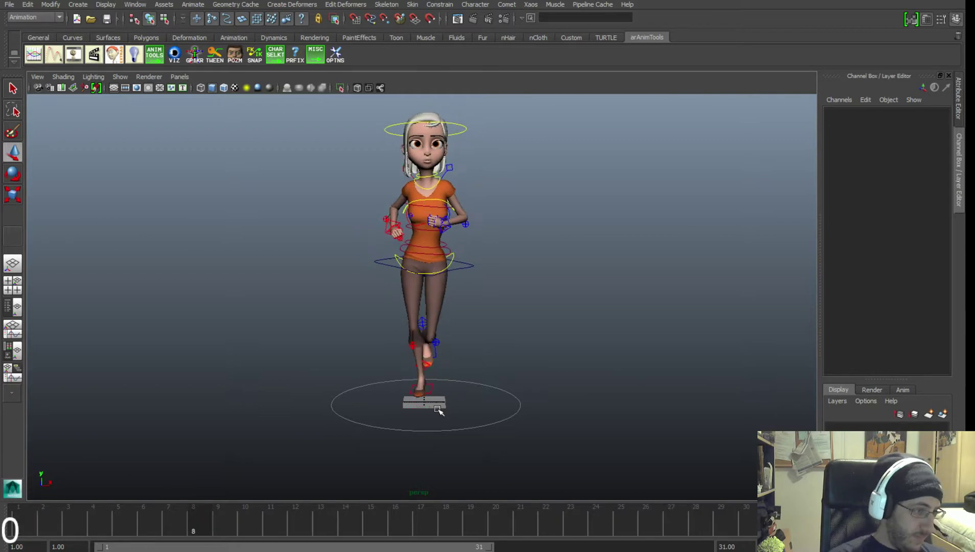
{"action": "left_click_drag", "start_coordinate": [453, 393], "coordinate": [524, 392], "text": "alt"}
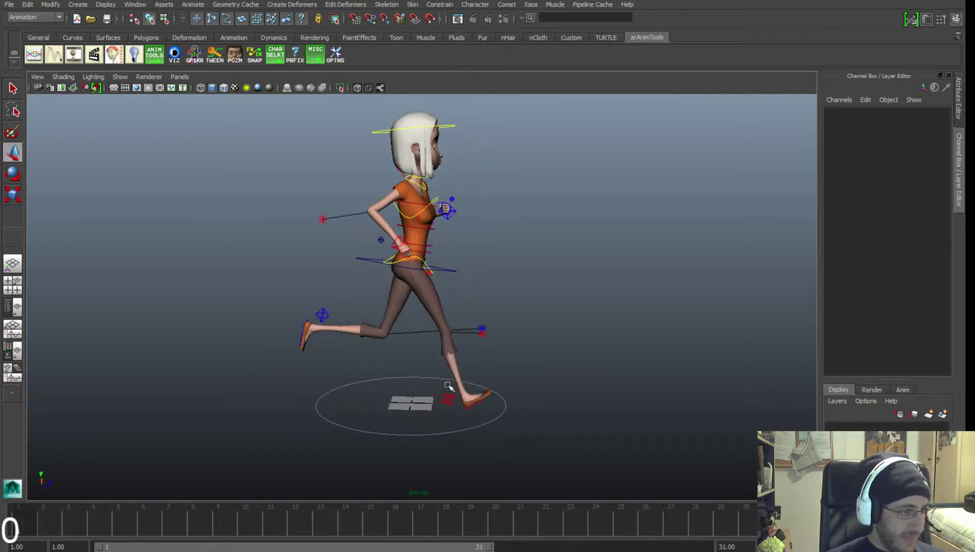
Review the run cycle by scrubbing and playing it back, examining the character's poses from the side and front.
{"action": "left_click", "coordinate": [163, 510]}
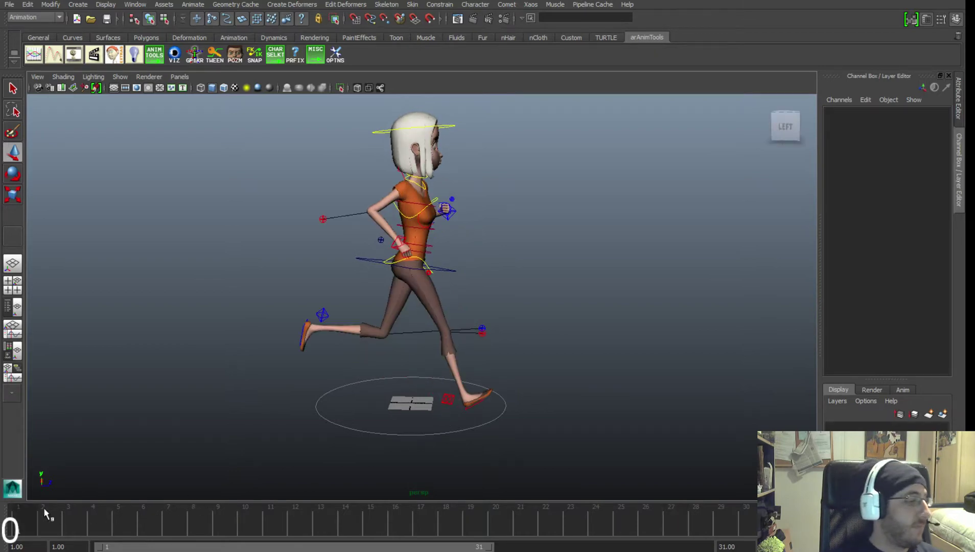
{"action": "left_click_drag", "start_coordinate": [44, 508], "coordinate": [370, 515]}
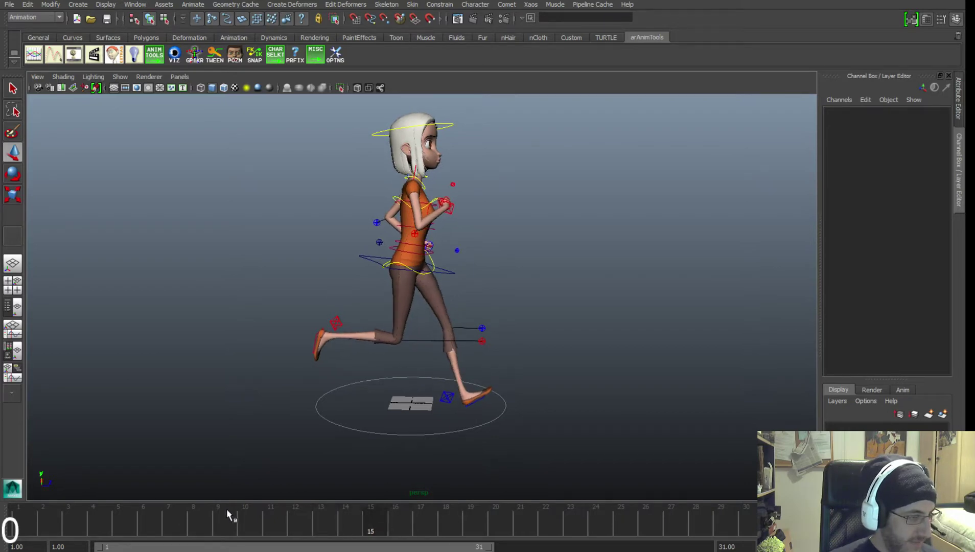
{"action": "left_click_drag", "start_coordinate": [226, 509], "coordinate": [34, 491]}
{"action": "key", "text": "alt+v"}
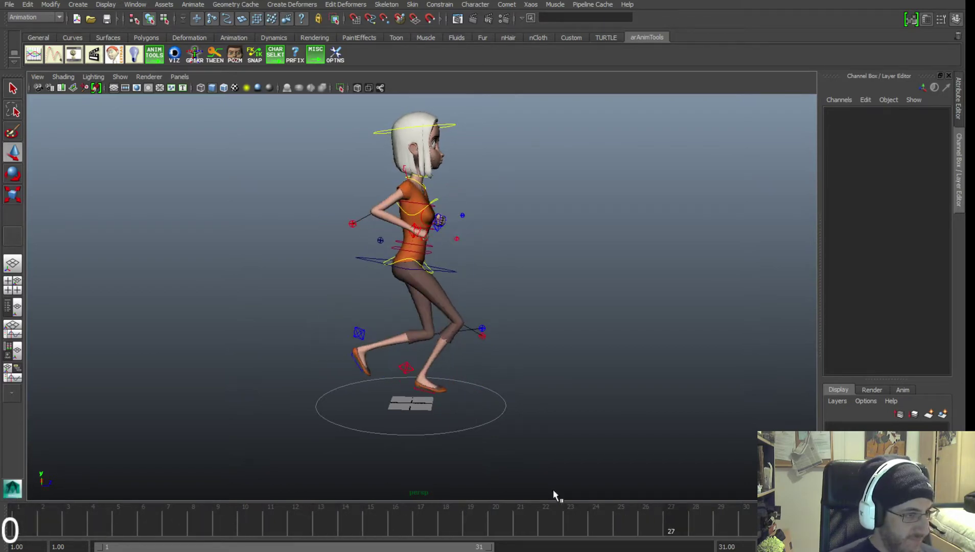
{"action": "left_click_drag", "start_coordinate": [311, 410], "coordinate": [452, 376], "text": "alt"}
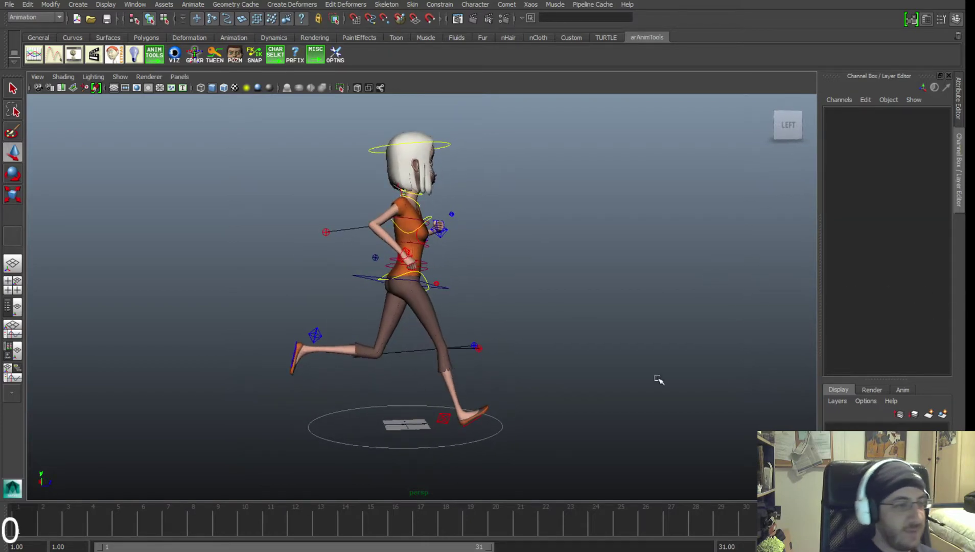
{"action": "middle_click_drag", "start_coordinate": [621, 353], "coordinate": [620, 377], "text": "alt"}
{"action": "right_click_drag", "start_coordinate": [621, 377], "coordinate": [564, 372], "text": "alt"}
{"action": "middle_click_drag", "start_coordinate": [564, 373], "coordinate": [575, 373], "text": "alt"}
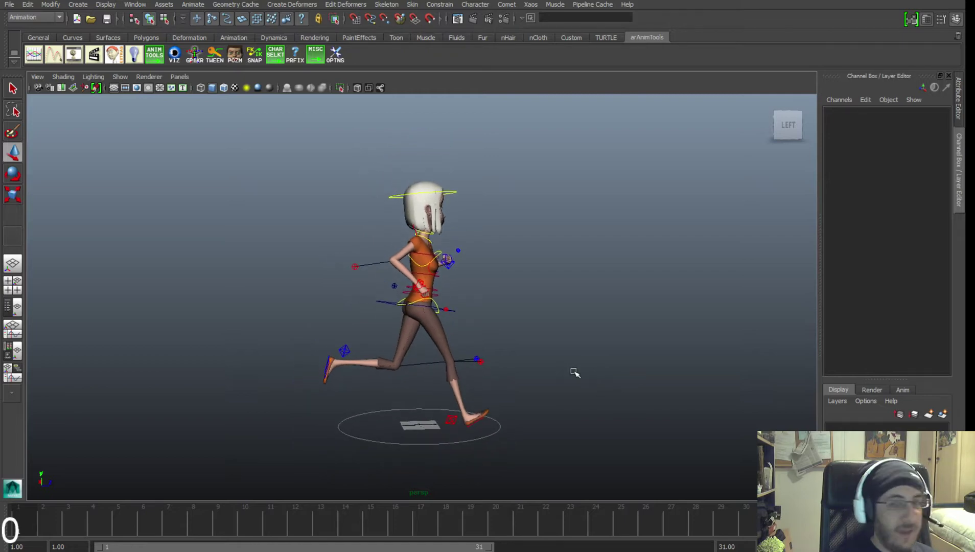
{"action": "left_click_drag", "start_coordinate": [575, 373], "coordinate": [488, 397], "text": "alt"}
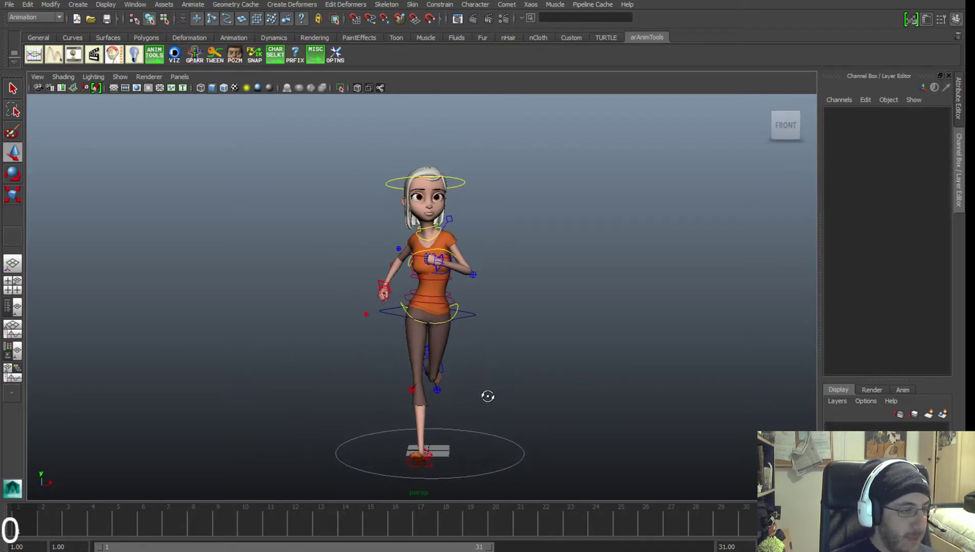
{"action": "middle_click_drag", "start_coordinate": [454, 411], "coordinate": [455, 399], "text": "alt"}
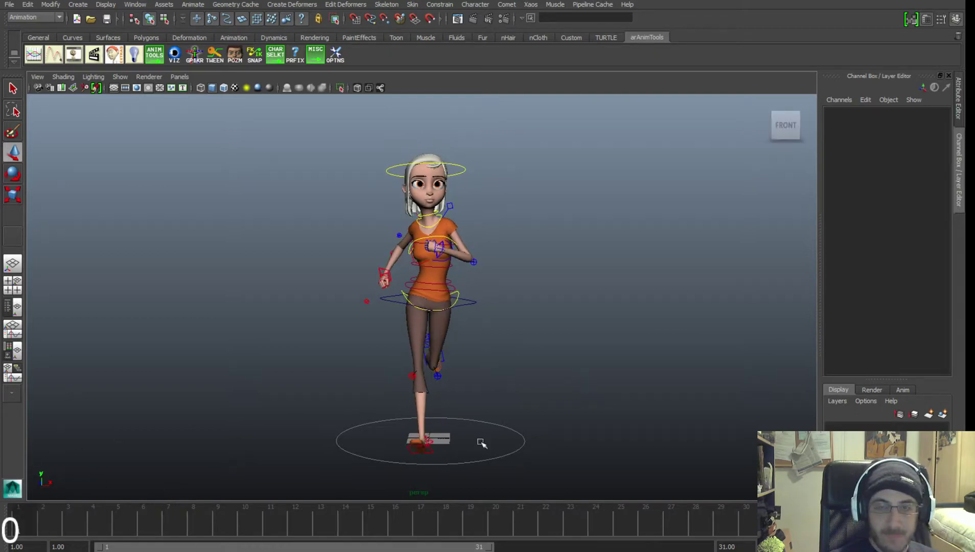
At frame 16, move the right knee control sideways to about Translate X 1.6.
{"action": "left_click", "coordinate": [384, 521]}
{"action": "left_click_drag", "start_coordinate": [456, 414], "coordinate": [459, 416], "text": "alt"}
{"action": "right_click_drag", "start_coordinate": [419, 413], "coordinate": [453, 435], "text": "alt"}
{"action": "middle_click_drag", "start_coordinate": [452, 435], "coordinate": [467, 423], "text": "alt"}
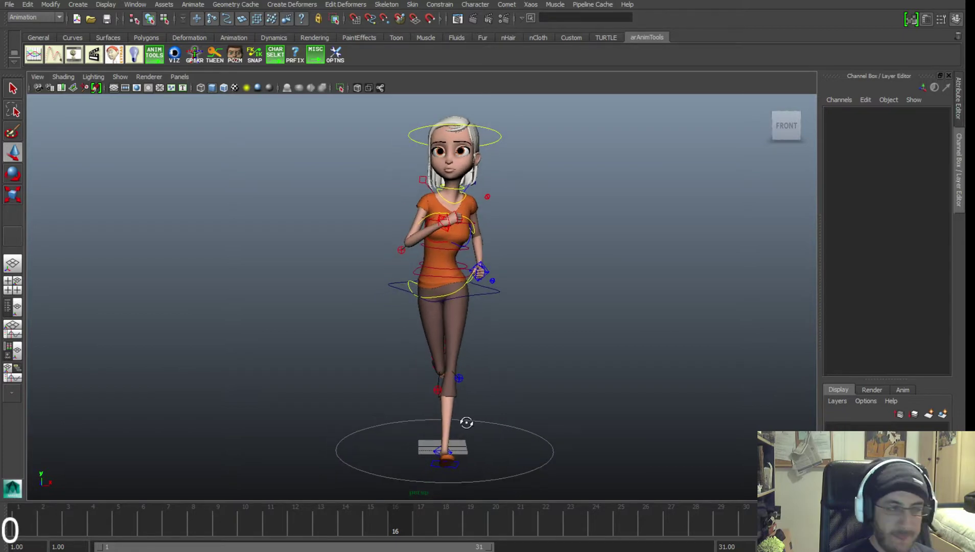
{"action": "left_click_drag", "start_coordinate": [466, 422], "coordinate": [464, 385], "text": "alt"}
{"action": "left_click", "coordinate": [441, 385]}
{"action": "middle_click_drag", "start_coordinate": [487, 383], "coordinate": [481, 397], "text": "alt"}
{"action": "mouse_move", "coordinate": [480, 396]}
{"action": "left_mouse_down", "text": "alt"}
{"action": "mouse_move", "coordinate": [471, 382]}
{"action": "mouse_move", "coordinate": [490, 404]}
{"action": "mouse_move", "coordinate": [484, 379]}
{"action": "mouse_move", "coordinate": [477, 392]}
{"action": "mouse_move", "coordinate": [486, 390]}
{"action": "left_mouse_up", "text": "alt"}
{"action": "middle_click_drag", "start_coordinate": [413, 425], "coordinate": [420, 410], "text": "alt"}
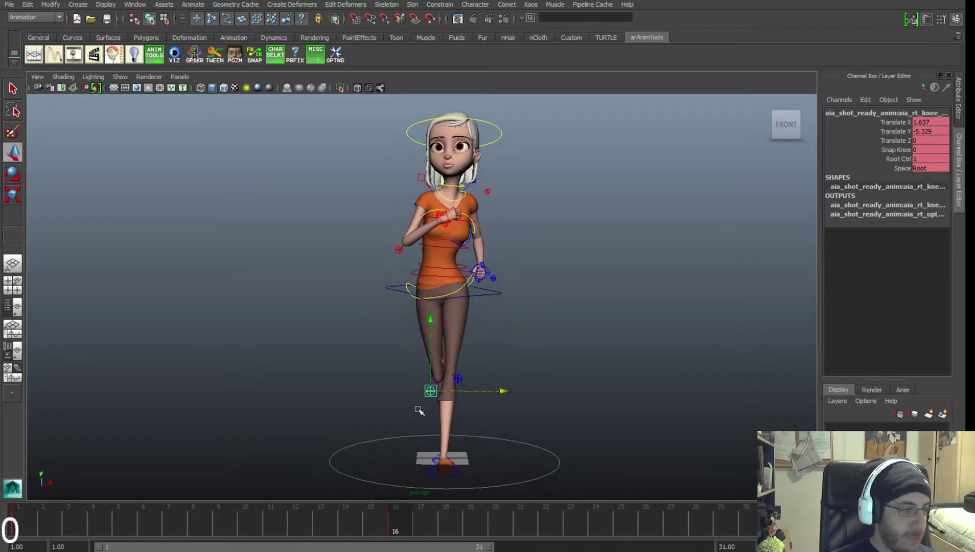
{"action": "scroll", "coordinate": [503, 359], "scroll_direction": "down", "scroll_amount": 3}
{"action": "left_click_drag", "start_coordinate": [343, 154], "coordinate": [547, 411]}
{"action": "left_click_drag", "start_coordinate": [442, 390], "coordinate": [610, 406], "text": "alt"}
{"action": "left_click", "coordinate": [609, 406]}
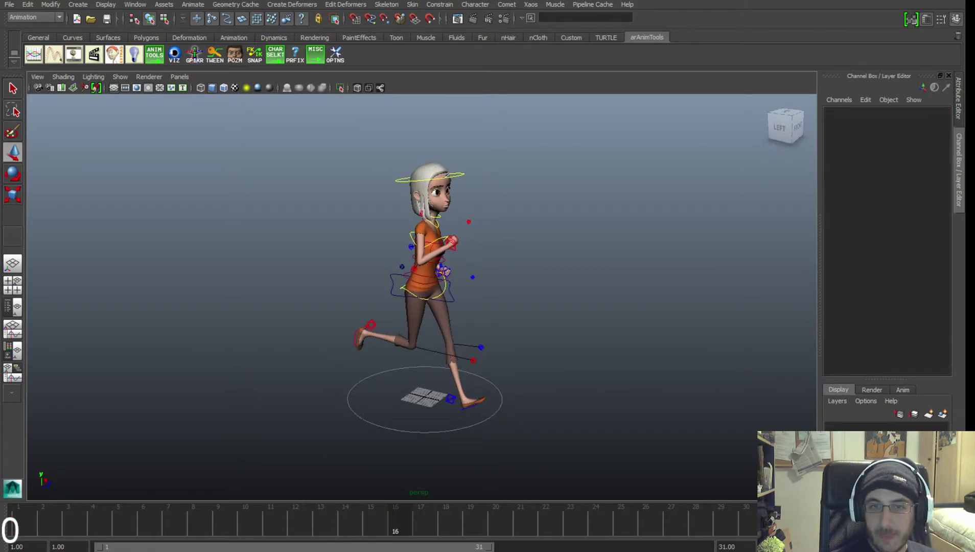
Switch to the running reference in the browser and draw a red ground line under the planted foot at frame 29.
{"action": "key", "text": "alt+Tab"}
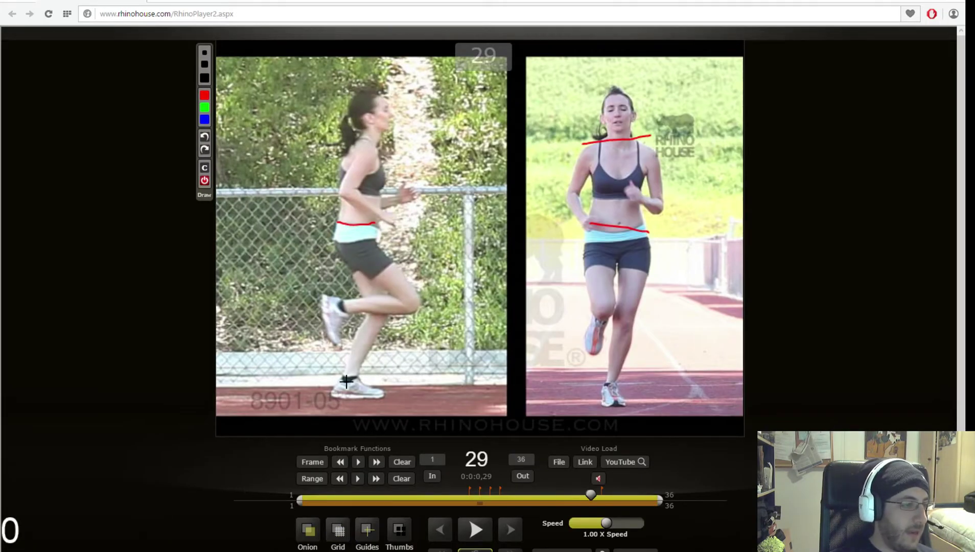
{"action": "left_click", "coordinate": [441, 523]}
{"action": "left_click", "coordinate": [441, 523]}
{"action": "left_click", "coordinate": [441, 523]}
{"action": "left_click", "coordinate": [510, 526]}
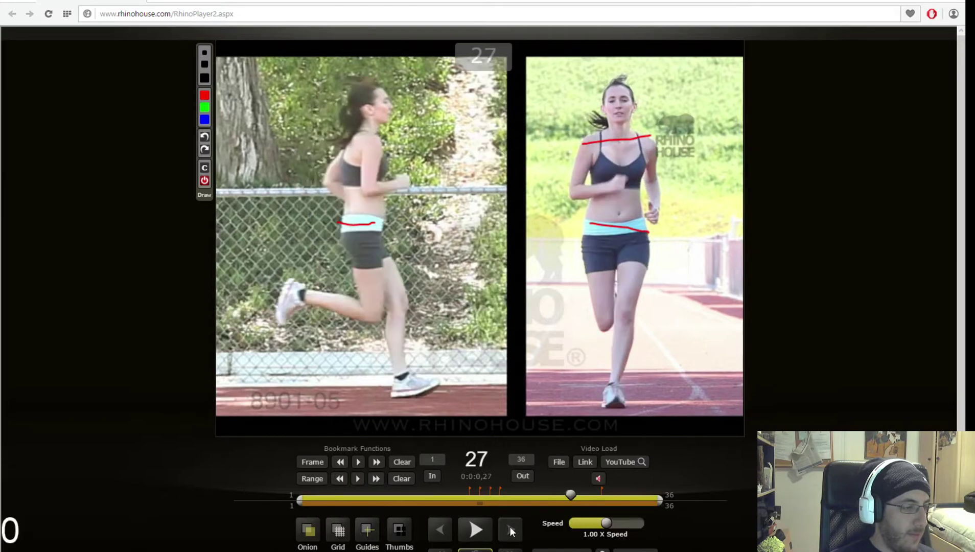
{"action": "left_click", "coordinate": [510, 527]}
{"action": "left_click", "coordinate": [510, 527]}
{"action": "left_click_drag", "start_coordinate": [332, 393], "coordinate": [385, 395]}
Draw a red line along the runner's waist in the side view at frame 25.
{"action": "left_click", "coordinate": [441, 528]}
{"action": "left_click", "coordinate": [441, 527]}
{"action": "left_click", "coordinate": [441, 527]}
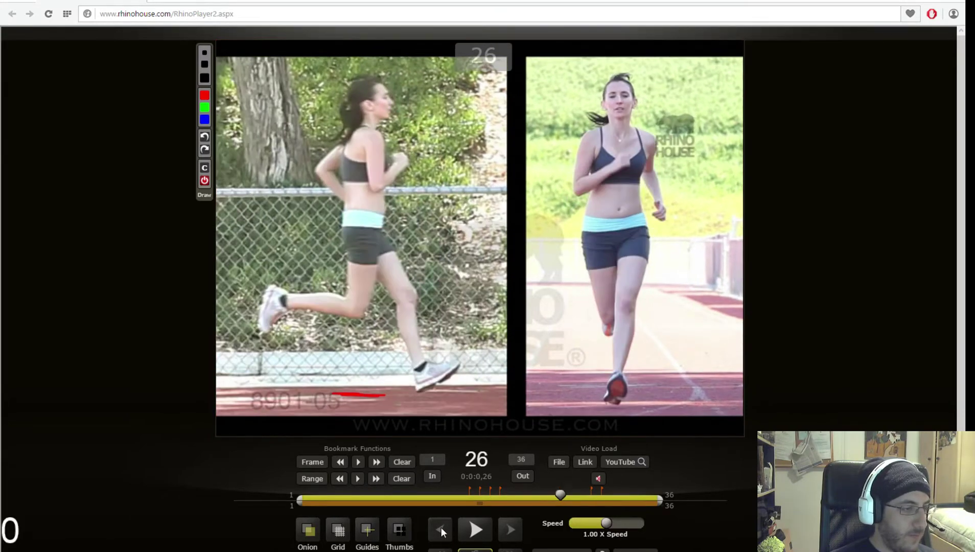
{"action": "left_click", "coordinate": [512, 529]}
{"action": "left_click", "coordinate": [512, 529]}
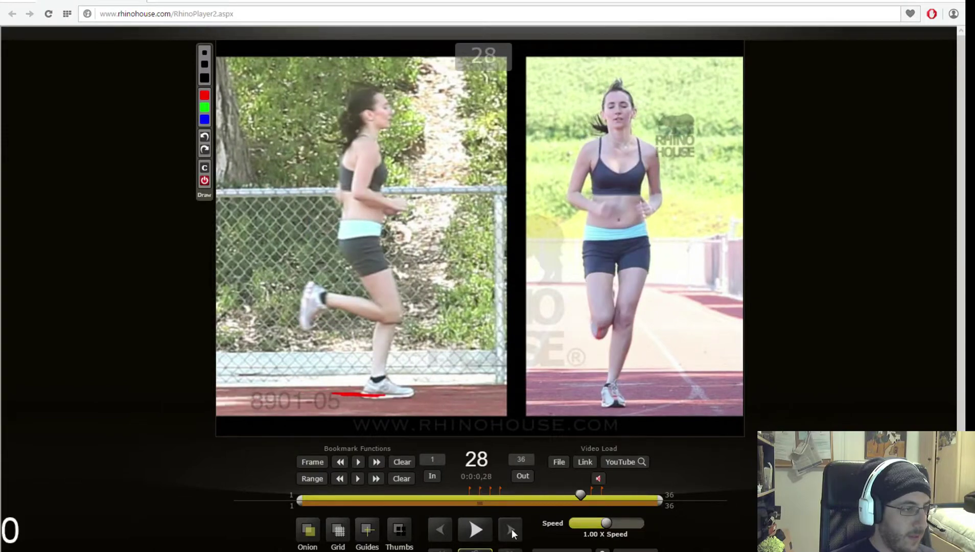
{"action": "left_click", "coordinate": [440, 529]}
{"action": "left_click", "coordinate": [439, 529]}
{"action": "left_click", "coordinate": [440, 528]}
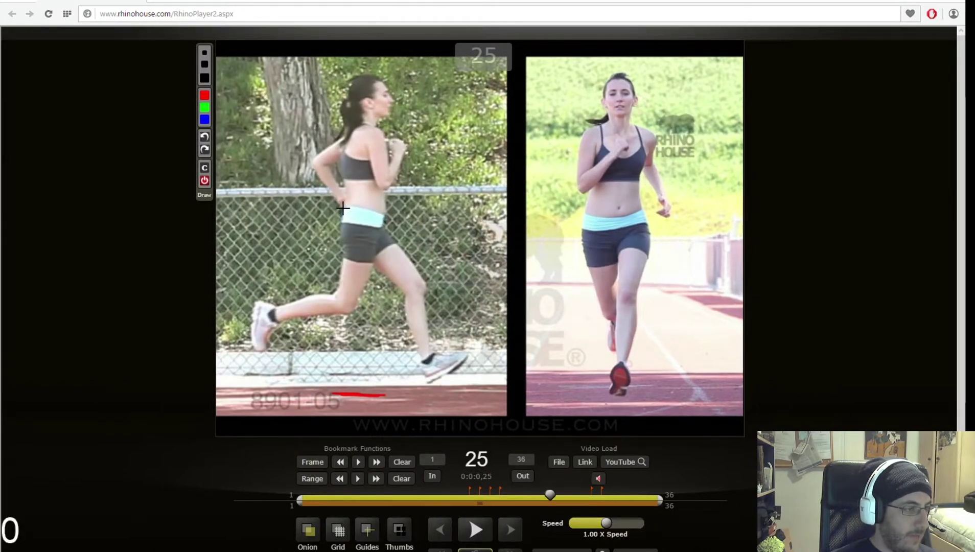
{"action": "left_click_drag", "start_coordinate": [343, 210], "coordinate": [382, 210]}
Draw a red line across the runner's waistband in the side view at frame 27.
{"action": "left_click", "coordinate": [509, 529]}
{"action": "left_click", "coordinate": [509, 529]}
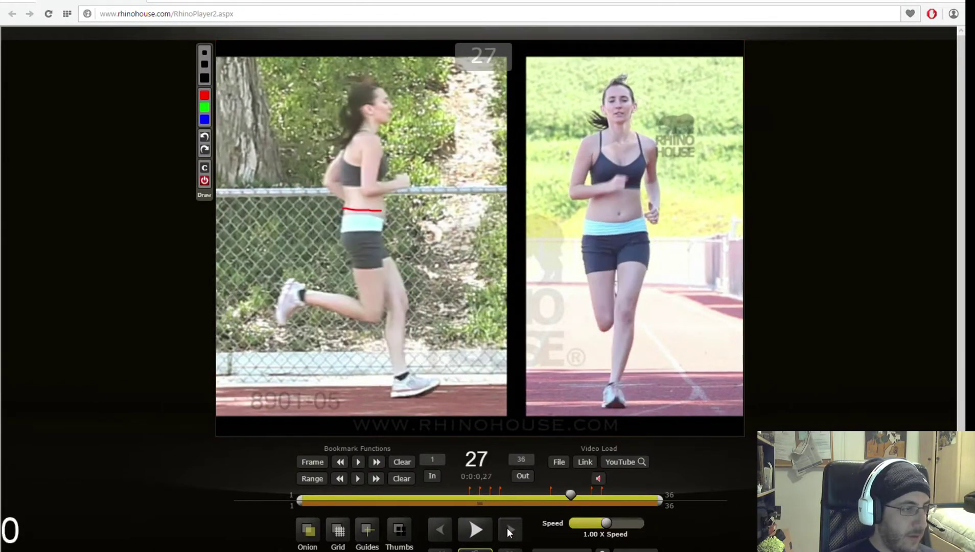
{"action": "left_click_drag", "start_coordinate": [339, 227], "coordinate": [387, 227]}
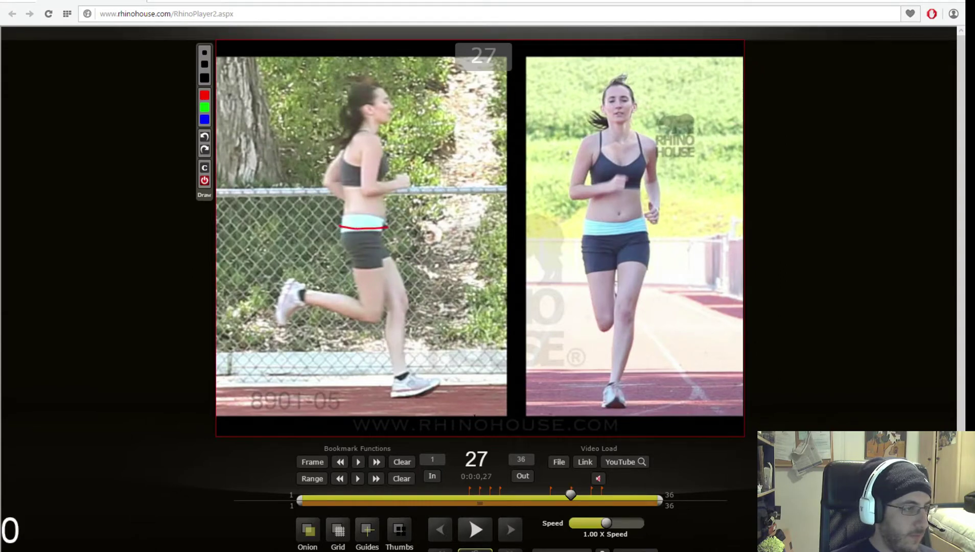
Draw a red downward arrow in front of the runner in the side view at frame 28.
{"action": "left_click", "coordinate": [439, 529]}
{"action": "left_click", "coordinate": [439, 530]}
{"action": "left_click", "coordinate": [509, 530]}
{"action": "left_click", "coordinate": [509, 530]}
{"action": "left_click", "coordinate": [509, 529]}
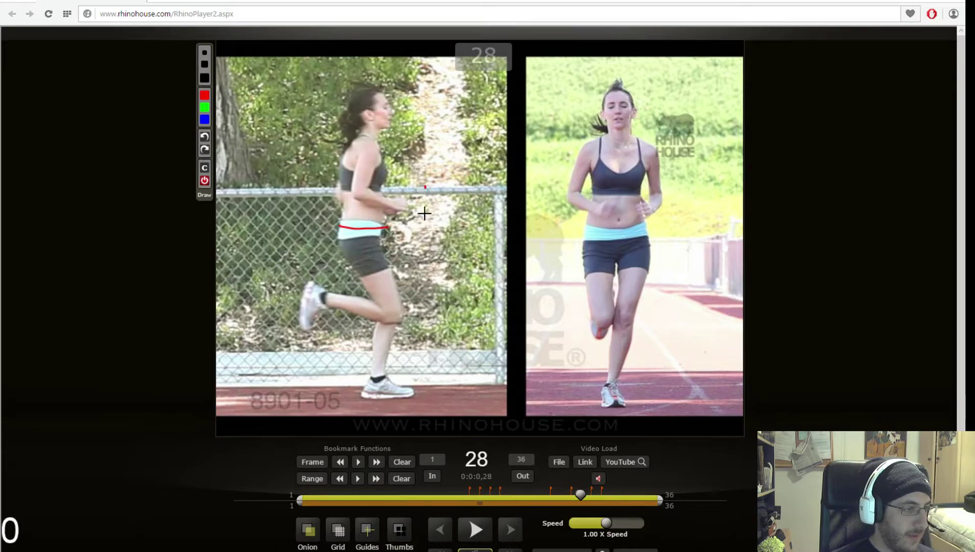
{"action": "left_click_drag", "start_coordinate": [425, 186], "coordinate": [458, 231]}
Compare frames 25 and 28, and trace the trailing leg in red from hip through knee to foot at frame 25.
{"action": "left_click", "coordinate": [445, 526]}
{"action": "left_click", "coordinate": [445, 526]}
{"action": "left_click", "coordinate": [445, 526]}
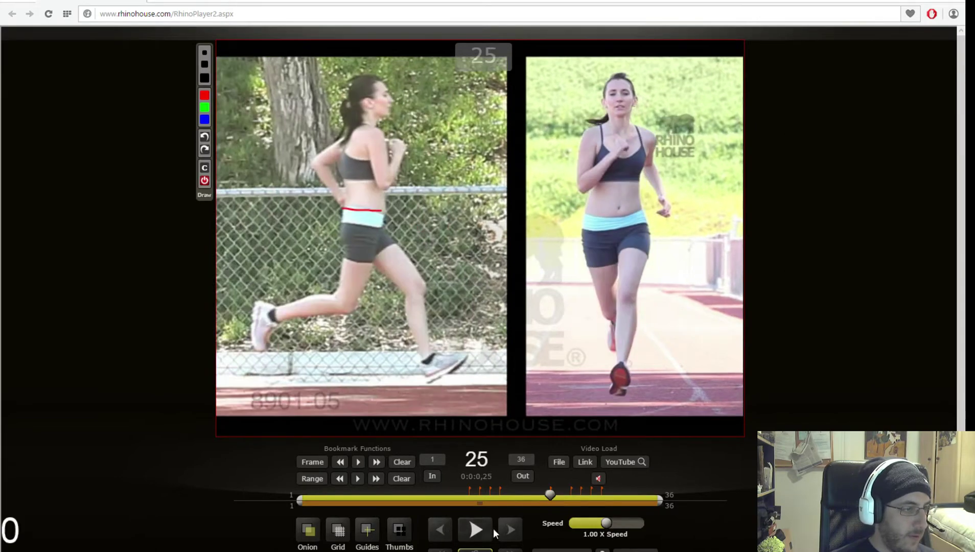
{"action": "left_click", "coordinate": [510, 531]}
{"action": "left_click", "coordinate": [510, 531]}
{"action": "left_click", "coordinate": [510, 531]}
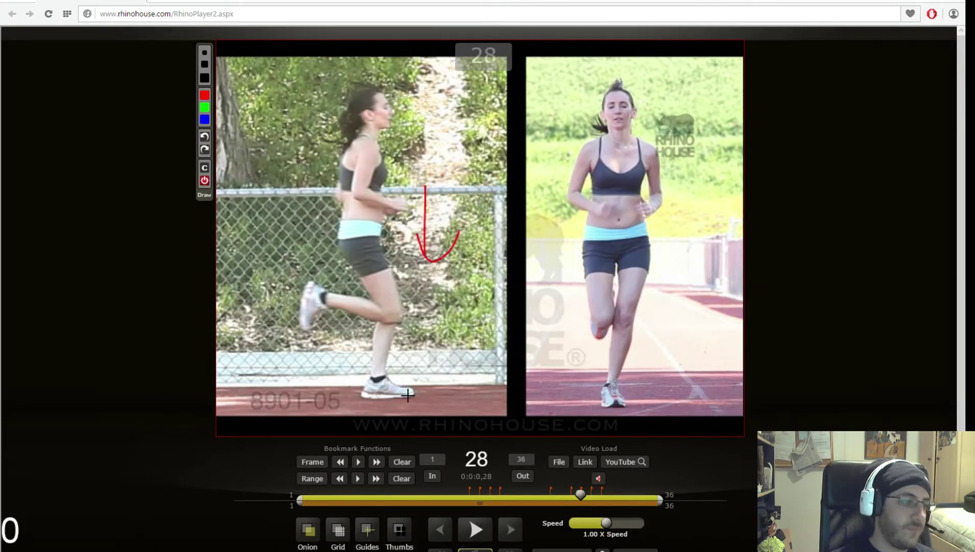
{"action": "left_click", "coordinate": [439, 529]}
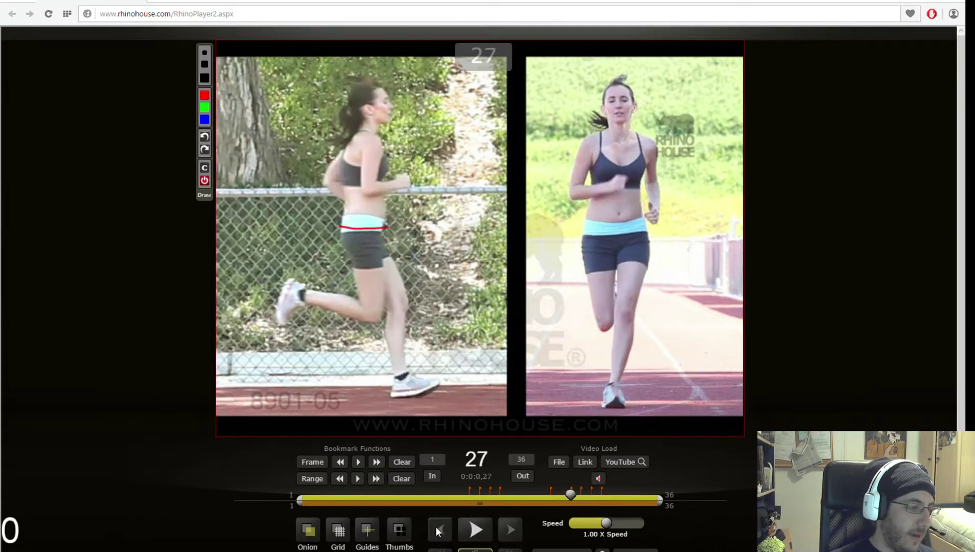
{"action": "left_click", "coordinate": [439, 530]}
{"action": "left_click", "coordinate": [439, 529]}
{"action": "left_click_drag", "start_coordinate": [356, 228], "coordinate": [336, 298]}
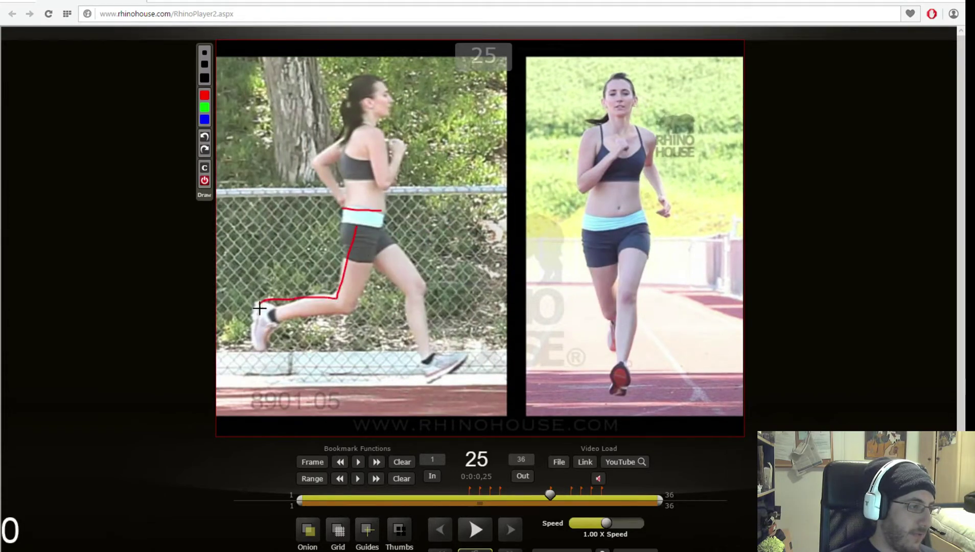
Trace the raised trailing leg in red from hip through knee to foot at frame 28.
{"action": "left_click", "coordinate": [510, 530]}
{"action": "left_click", "coordinate": [511, 530]}
{"action": "left_click", "coordinate": [510, 530]}
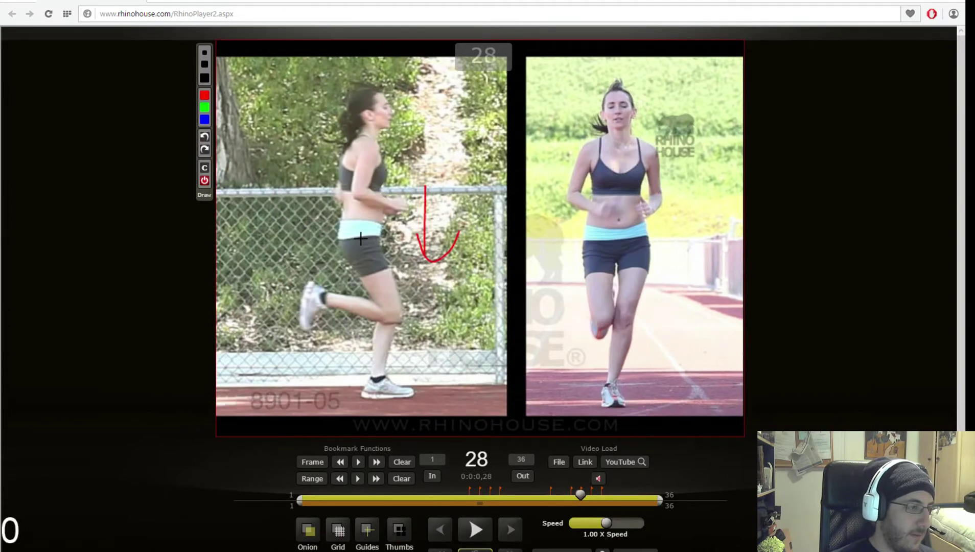
{"action": "mouse_move", "coordinate": [361, 238]}
{"action": "left_mouse_down"}
{"action": "mouse_move", "coordinate": [397, 314]}
{"action": "mouse_move", "coordinate": [310, 294]}
{"action": "mouse_move", "coordinate": [310, 319]}
{"action": "left_mouse_up"}
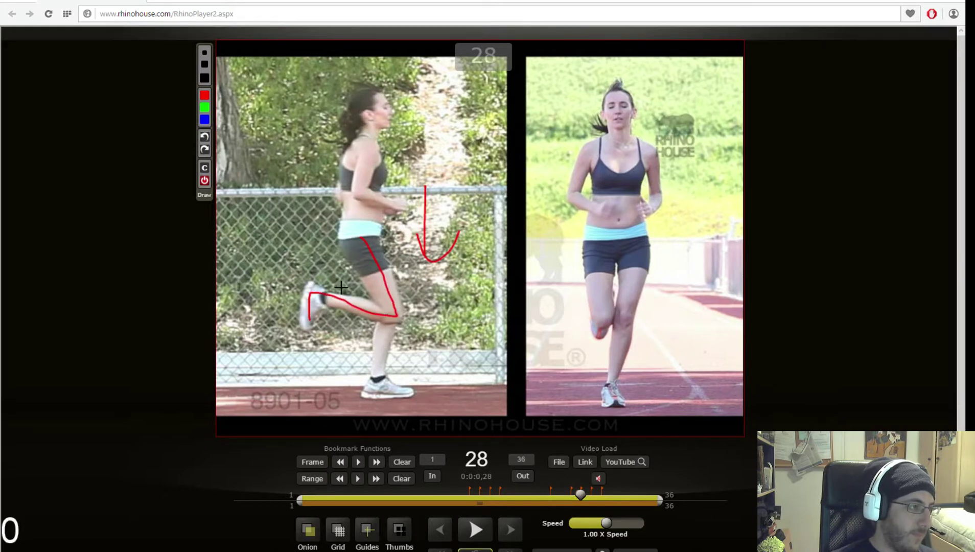
Trace the planted leg in green from hip through knee to toe at frame 28.
{"action": "left_click_drag", "start_coordinate": [354, 244], "coordinate": [383, 341]}
{"action": "key", "text": "ctrl+z"}
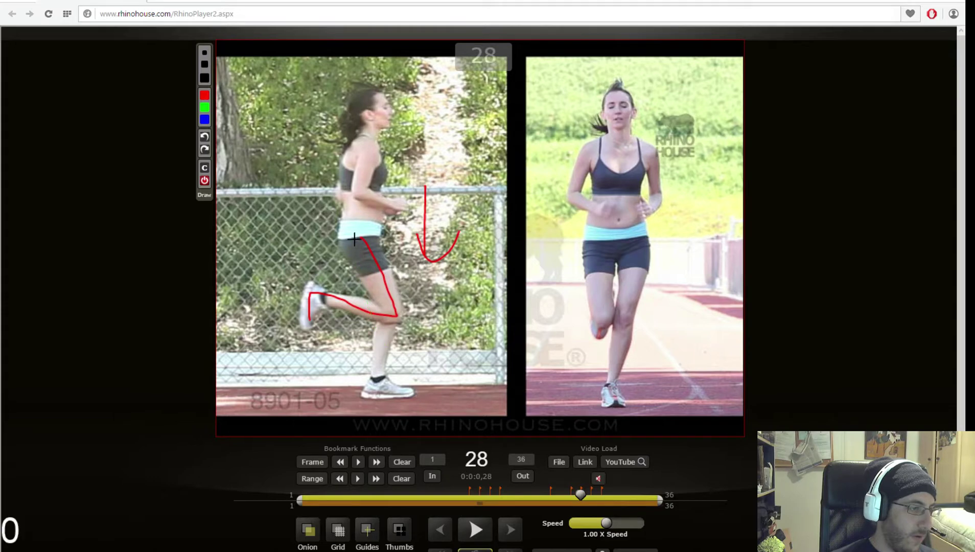
{"action": "mouse_move", "coordinate": [354, 231]}
{"action": "left_mouse_down"}
{"action": "mouse_move", "coordinate": [384, 315]}
{"action": "mouse_move", "coordinate": [371, 381]}
{"action": "mouse_move", "coordinate": [418, 390]}
{"action": "left_mouse_up"}
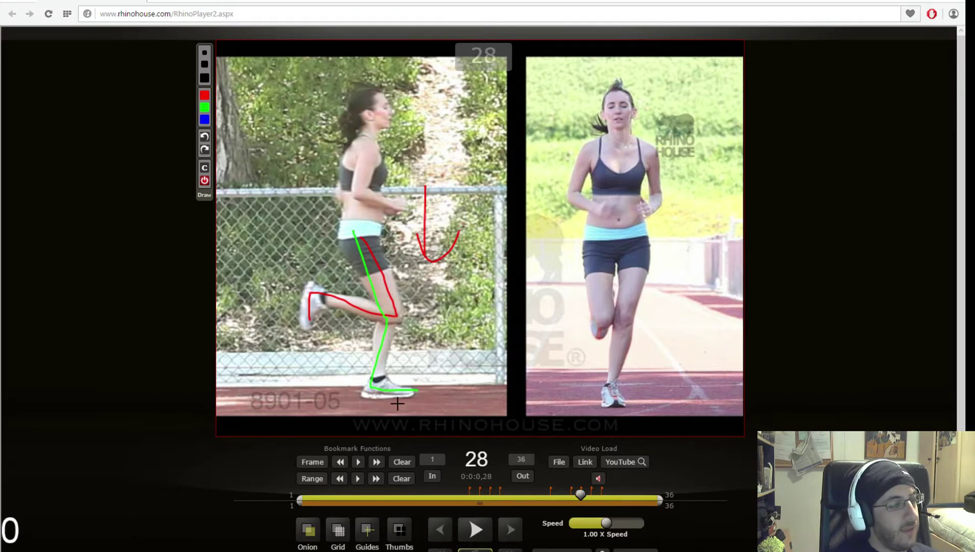
Draw a green backward arrow beneath the planted foot and a green diagonal line ahead of it at frame 28.
{"action": "left_click_drag", "start_coordinate": [404, 404], "coordinate": [351, 407]}
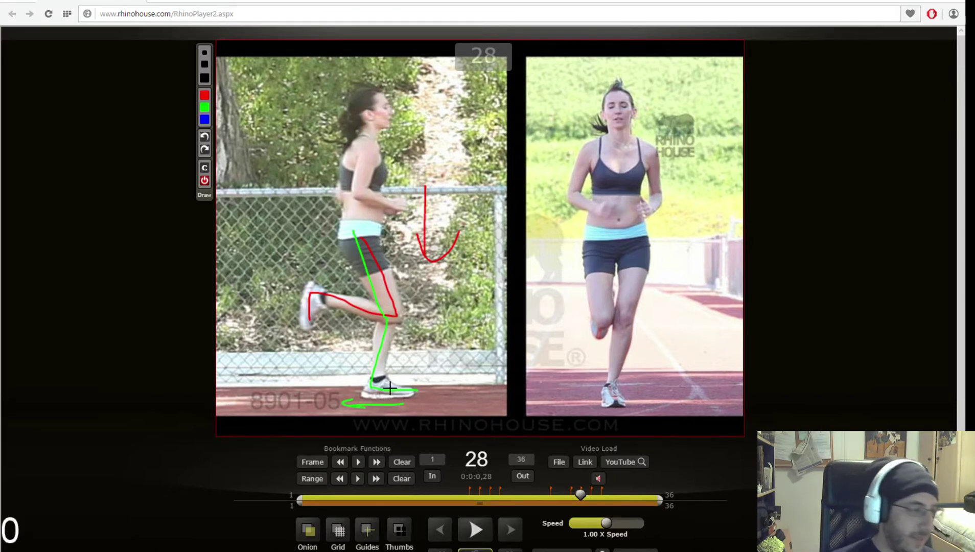
{"action": "left_click_drag", "start_coordinate": [424, 399], "coordinate": [486, 358]}
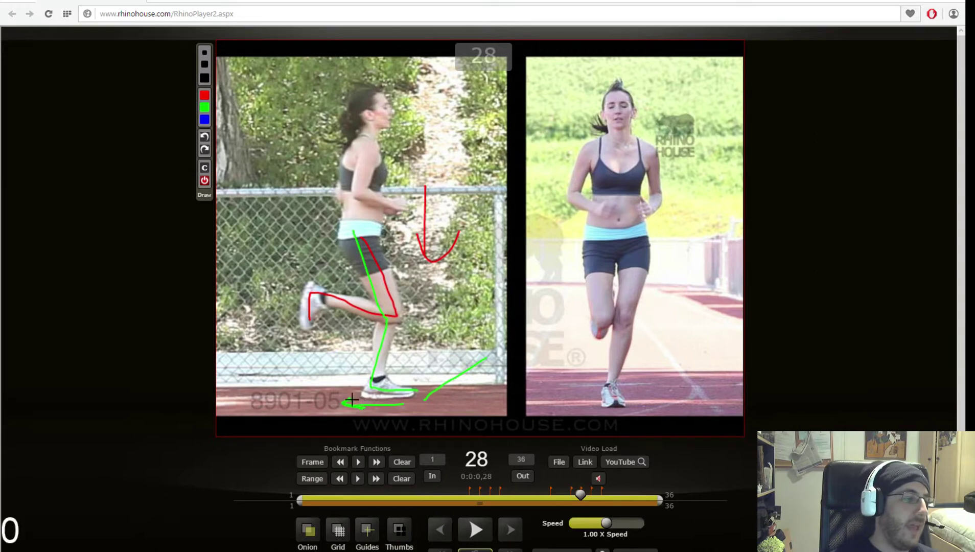
{"action": "triple_click", "coordinate": [443, 531]}
{"action": "triple_click", "coordinate": [507, 531]}
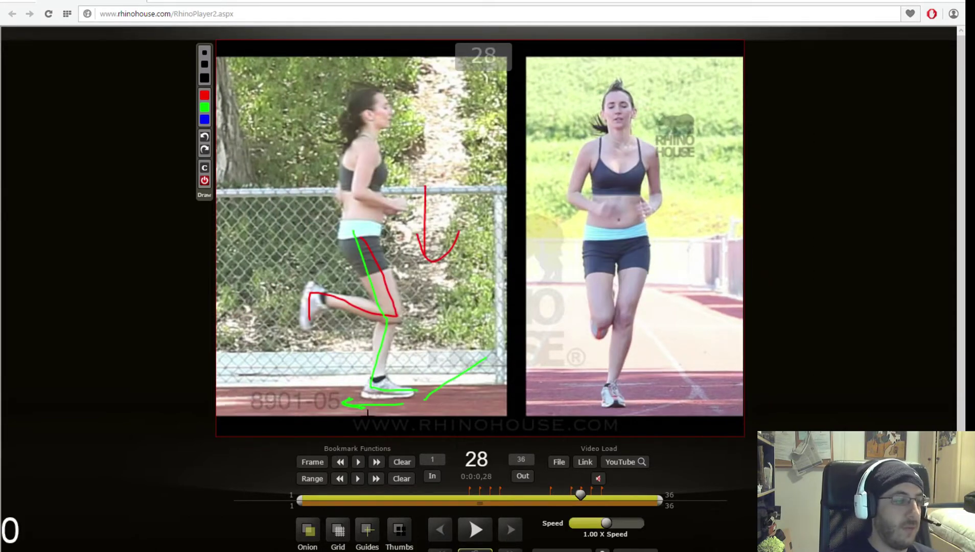
{"action": "double_click", "coordinate": [515, 535]}
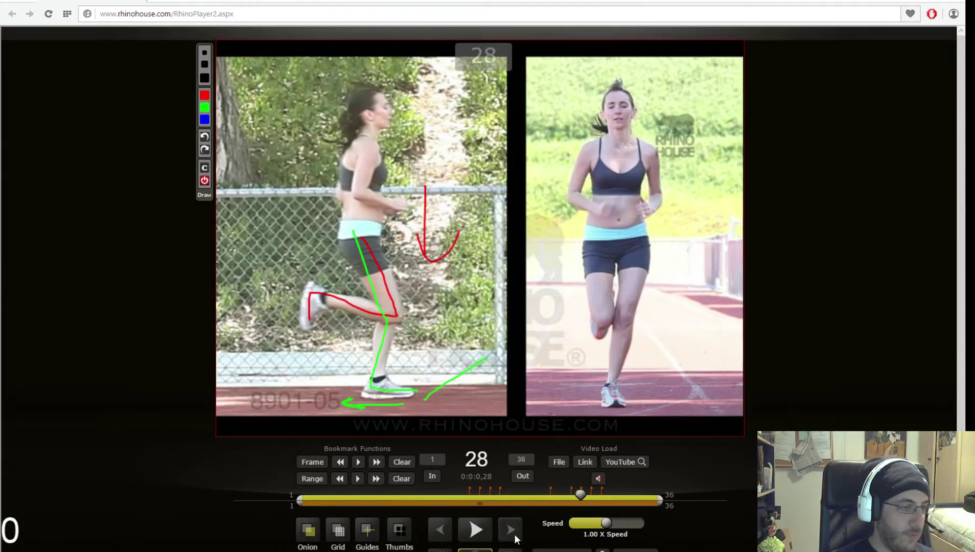
Mark the hip and shoulder lines in green and again in red on the front view at frame 28.
{"action": "left_click", "coordinate": [443, 527]}
{"action": "double_click", "coordinate": [444, 531]}
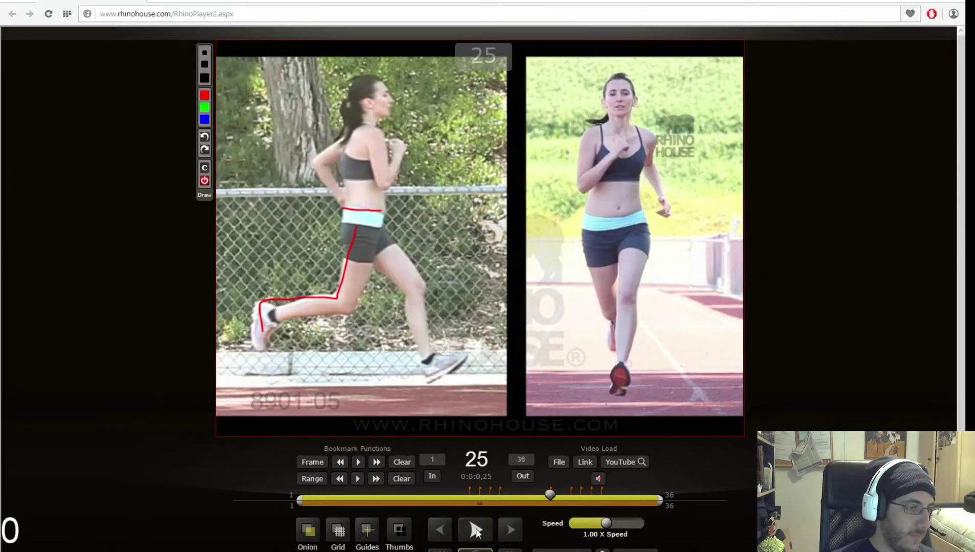
{"action": "left_click", "coordinate": [512, 530]}
{"action": "double_click", "coordinate": [511, 530]}
{"action": "left_click_drag", "start_coordinate": [589, 230], "coordinate": [633, 228]}
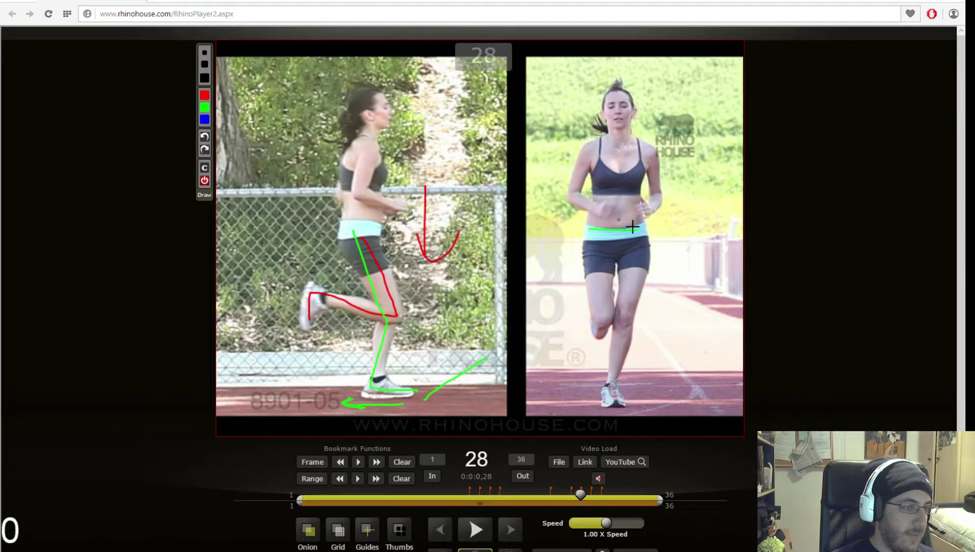
{"action": "left_click_drag", "start_coordinate": [593, 140], "coordinate": [646, 138]}
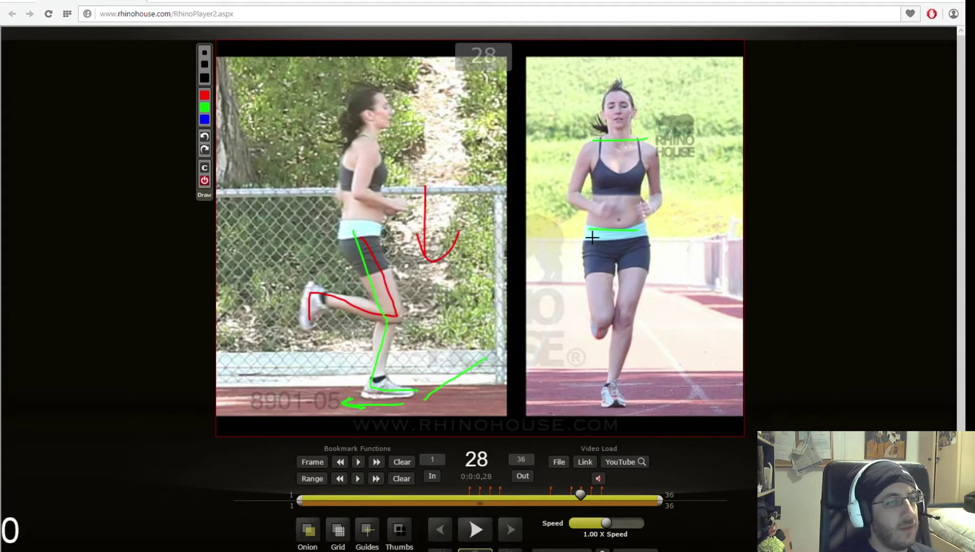
{"action": "left_click_drag", "start_coordinate": [582, 231], "coordinate": [650, 231]}
{"action": "left_click_drag", "start_coordinate": [591, 137], "coordinate": [646, 138]}
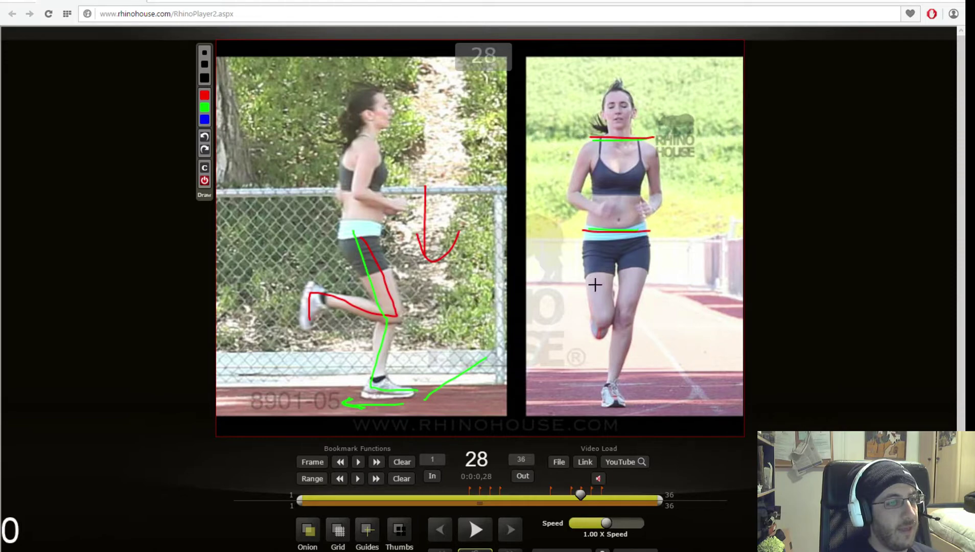
Step the running reference back to frame 25.
{"action": "left_click", "coordinate": [441, 529]}
{"action": "left_click", "coordinate": [441, 530]}
{"action": "left_click", "coordinate": [441, 530]}
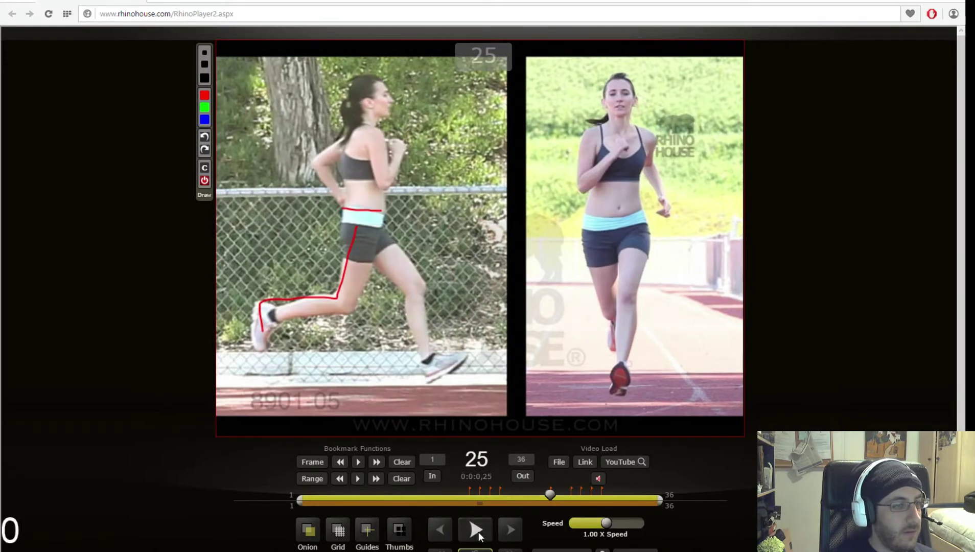
Advance the running reference to frame 32 and trace both legs and the front-view hip line in red.
{"action": "left_click", "coordinate": [512, 529]}
{"action": "left_click", "coordinate": [512, 530]}
{"action": "left_click", "coordinate": [513, 529]}
{"action": "left_click", "coordinate": [512, 530]}
{"action": "left_click", "coordinate": [512, 530]}
{"action": "left_click", "coordinate": [513, 528]}
{"action": "left_click", "coordinate": [512, 528]}
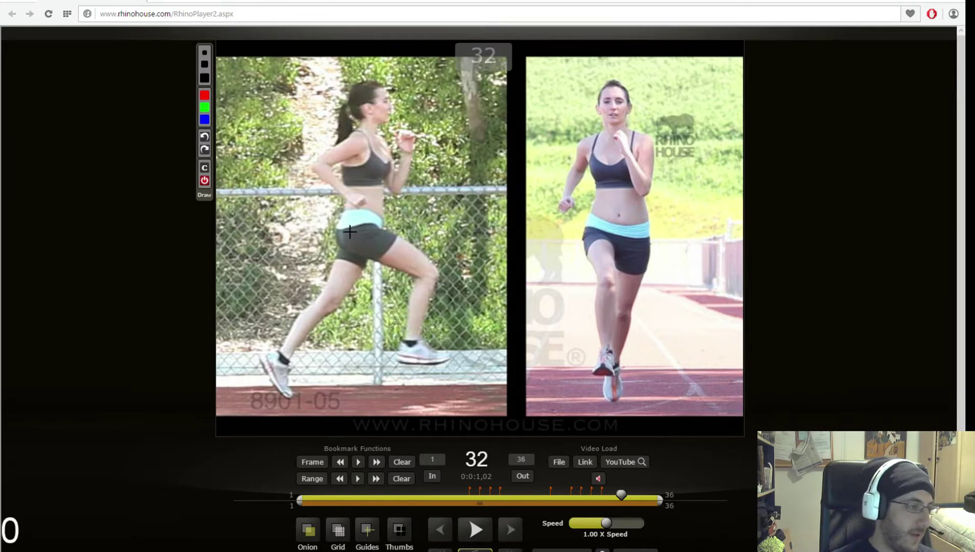
{"action": "mouse_move", "coordinate": [349, 232]}
{"action": "left_mouse_down"}
{"action": "mouse_move", "coordinate": [415, 274]}
{"action": "mouse_move", "coordinate": [408, 352]}
{"action": "left_mouse_up"}
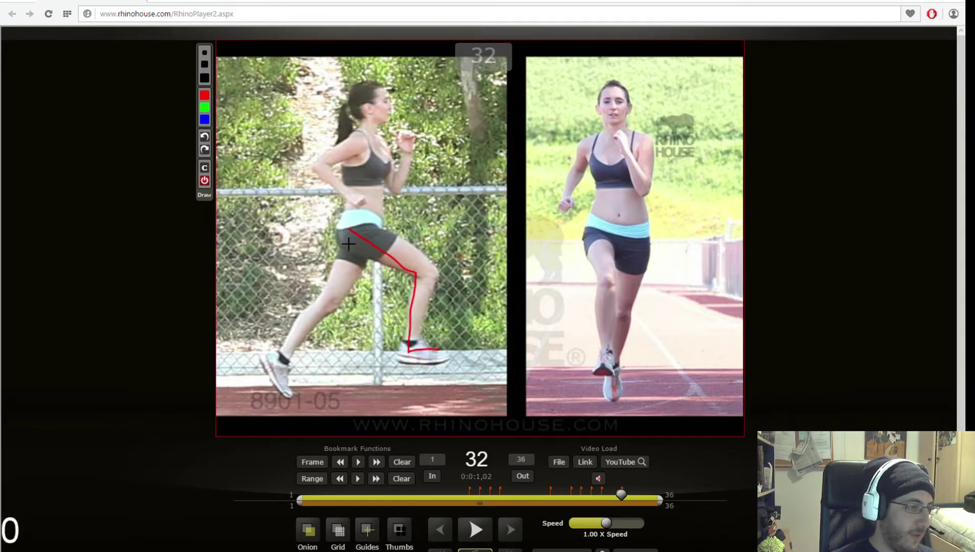
{"action": "mouse_move", "coordinate": [348, 244]}
{"action": "left_mouse_down"}
{"action": "mouse_move", "coordinate": [283, 345]}
{"action": "mouse_move", "coordinate": [267, 396]}
{"action": "left_mouse_up"}
{"action": "left_click_drag", "start_coordinate": [589, 220], "coordinate": [650, 235]}
Go back to frame 29 of the reference and mark the hip line in red on the front view.
{"action": "left_click", "coordinate": [439, 531]}
{"action": "left_click", "coordinate": [440, 531]}
{"action": "left_click", "coordinate": [440, 530]}
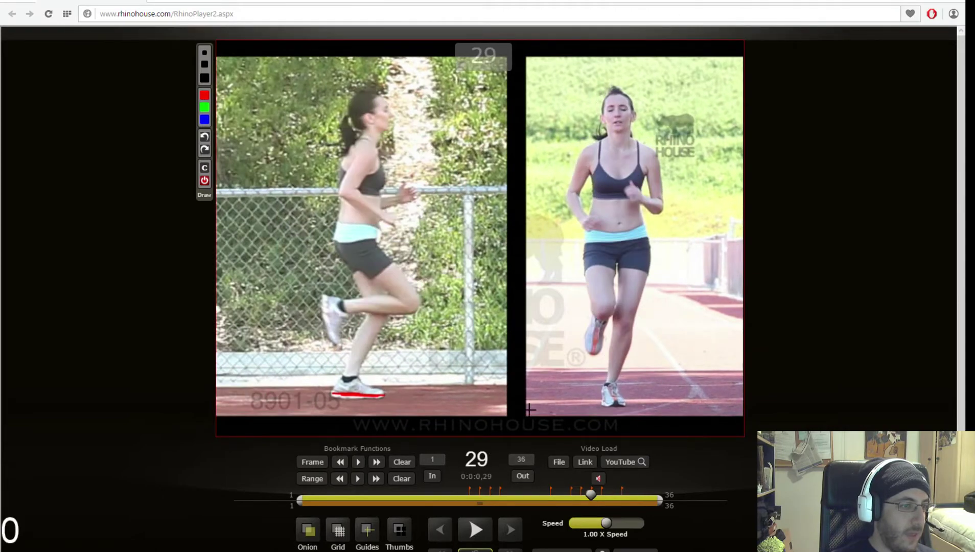
{"action": "left_click_drag", "start_coordinate": [589, 234], "coordinate": [657, 230]}
{"action": "left_click", "coordinate": [509, 530]}
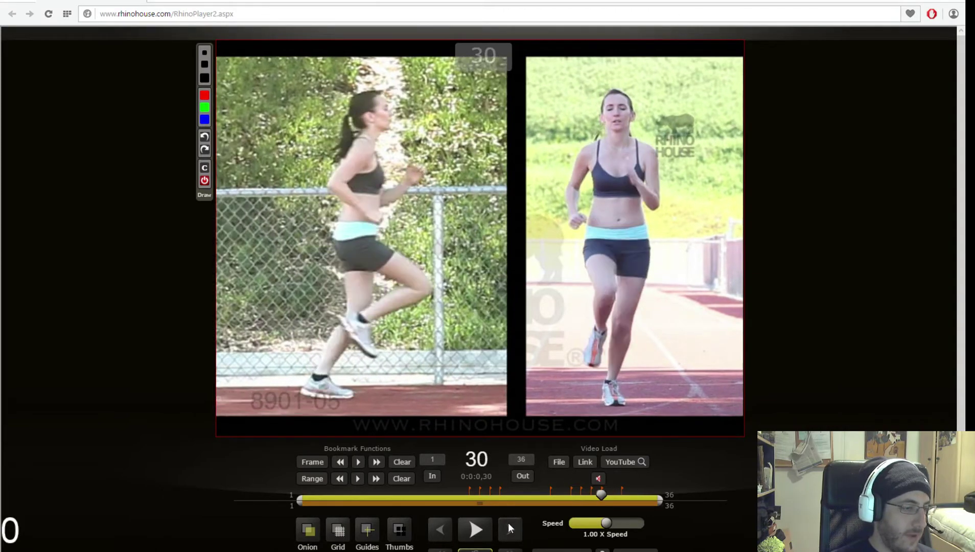
{"action": "left_click", "coordinate": [509, 529]}
{"action": "left_click", "coordinate": [509, 529]}
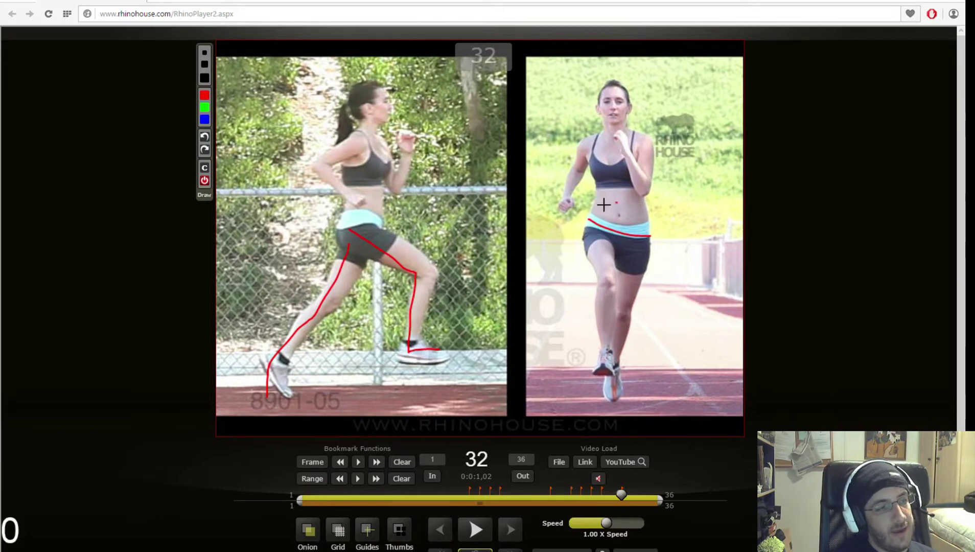
{"action": "left_click_drag", "start_coordinate": [617, 203], "coordinate": [637, 201]}
{"action": "key", "text": "ctrl+z"}
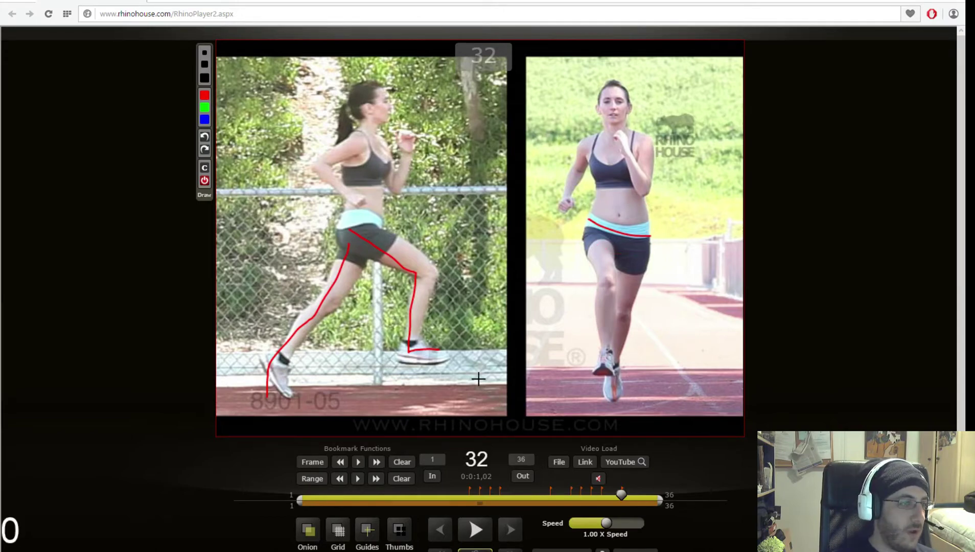
At frame 29 of the side view, trace the raised leg in red and the planted leg in green from hip to toe.
{"action": "left_click", "coordinate": [440, 531]}
{"action": "left_click", "coordinate": [439, 531]}
{"action": "left_click", "coordinate": [439, 530]}
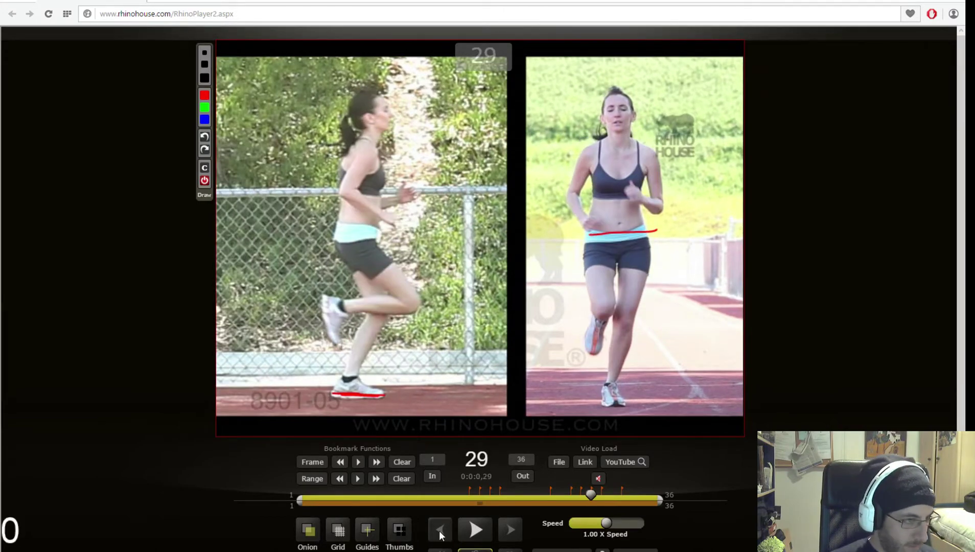
{"action": "left_click", "coordinate": [440, 535]}
{"action": "left_click", "coordinate": [505, 529]}
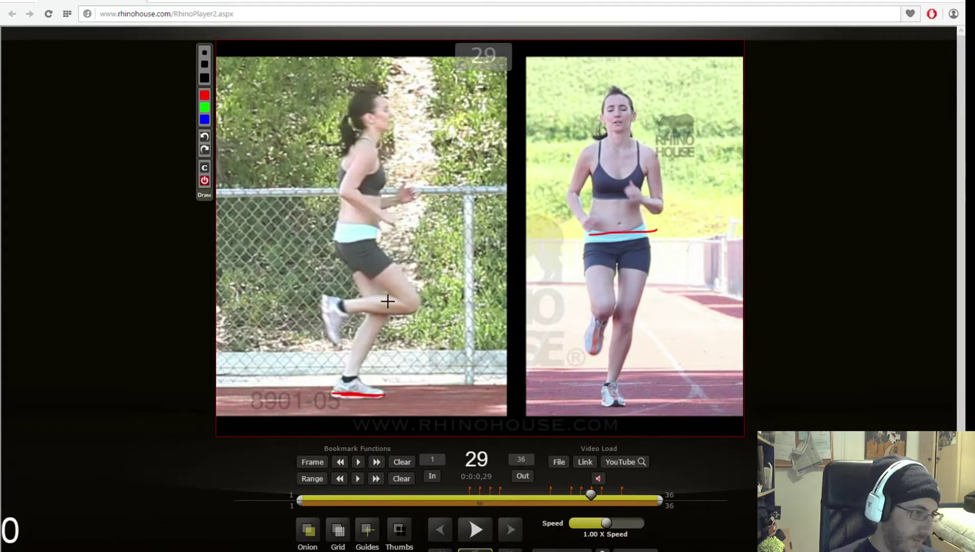
{"action": "left_click", "coordinate": [439, 530]}
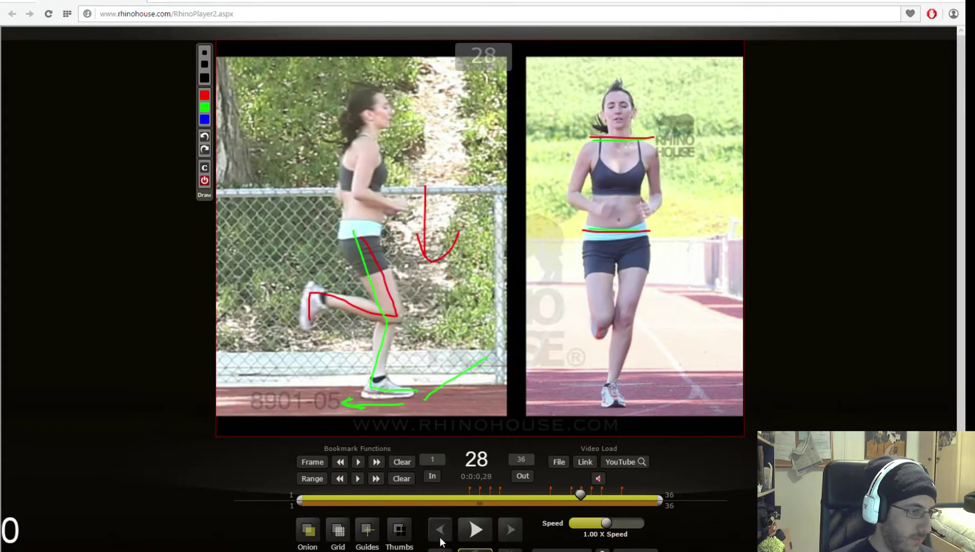
{"action": "left_click", "coordinate": [513, 531]}
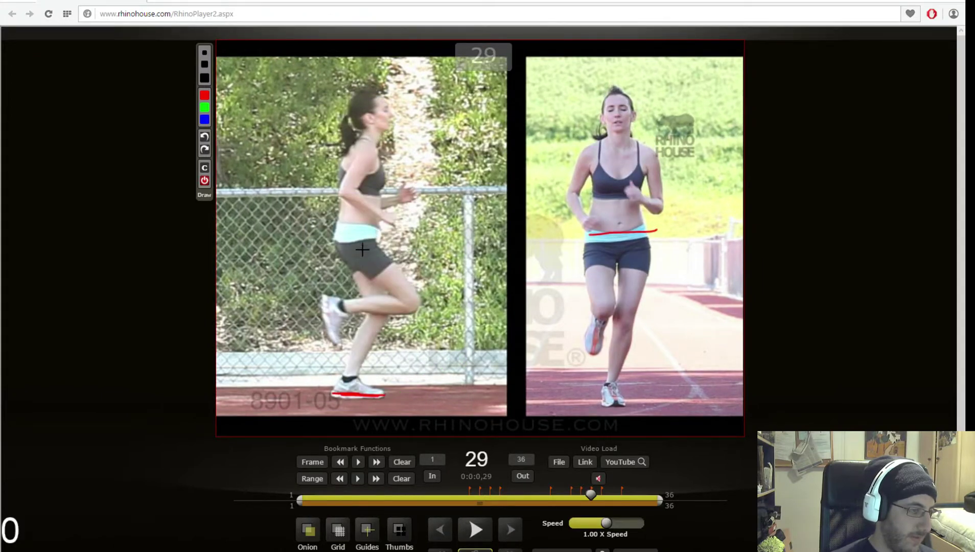
{"action": "mouse_move", "coordinate": [358, 235]}
{"action": "left_mouse_down"}
{"action": "mouse_move", "coordinate": [406, 299]}
{"action": "mouse_move", "coordinate": [339, 300]}
{"action": "mouse_move", "coordinate": [349, 333]}
{"action": "left_mouse_up"}
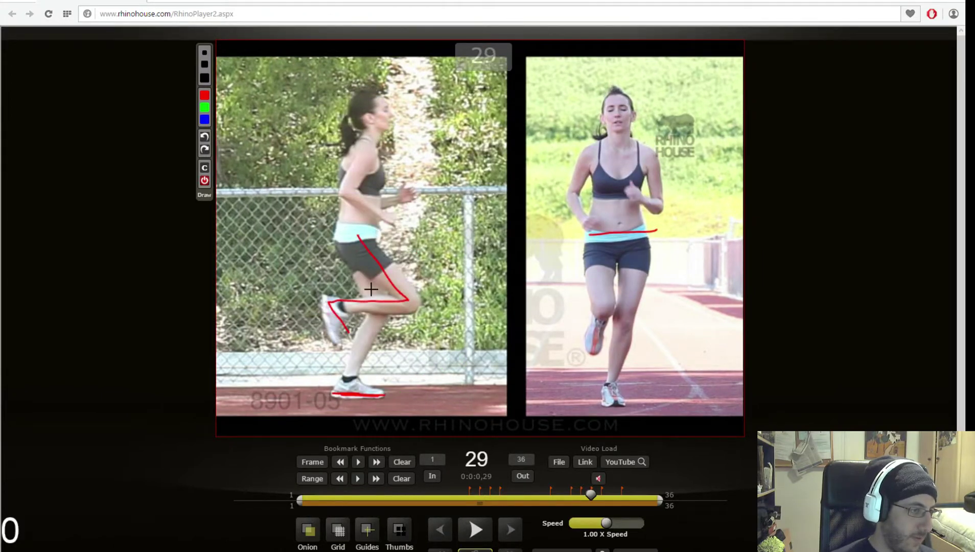
{"action": "left_click", "coordinate": [204, 107]}
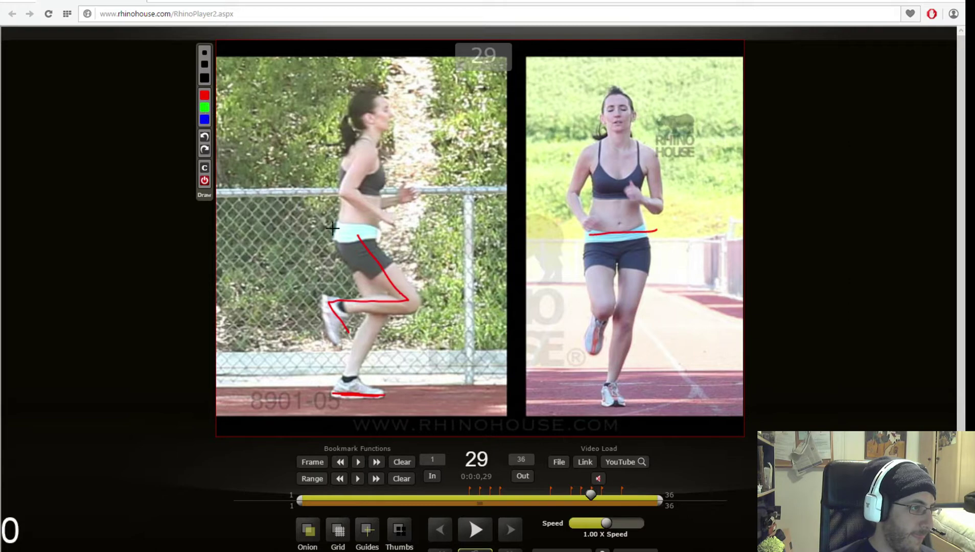
{"action": "mouse_move", "coordinate": [341, 239]}
{"action": "left_mouse_down"}
{"action": "mouse_move", "coordinate": [365, 276]}
{"action": "mouse_move", "coordinate": [370, 320]}
{"action": "mouse_move", "coordinate": [339, 386]}
{"action": "mouse_move", "coordinate": [372, 389]}
{"action": "left_mouse_up"}
Compare the runner's leg poses between frames 26 and 29 of the reference.
{"action": "left_click", "coordinate": [440, 530]}
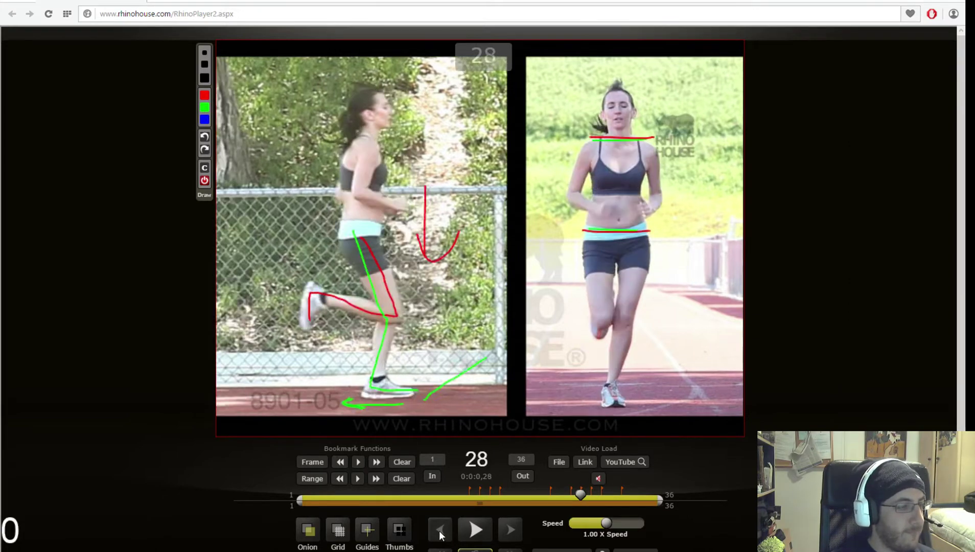
{"action": "left_click", "coordinate": [440, 531]}
{"action": "left_click", "coordinate": [440, 532]}
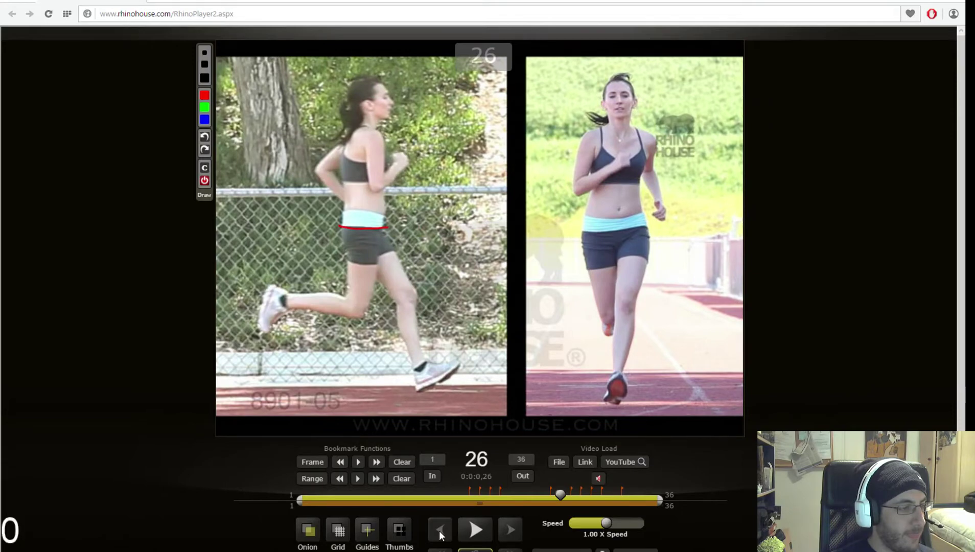
{"action": "left_click", "coordinate": [513, 526]}
{"action": "left_click", "coordinate": [513, 526]}
{"action": "left_click", "coordinate": [513, 528]}
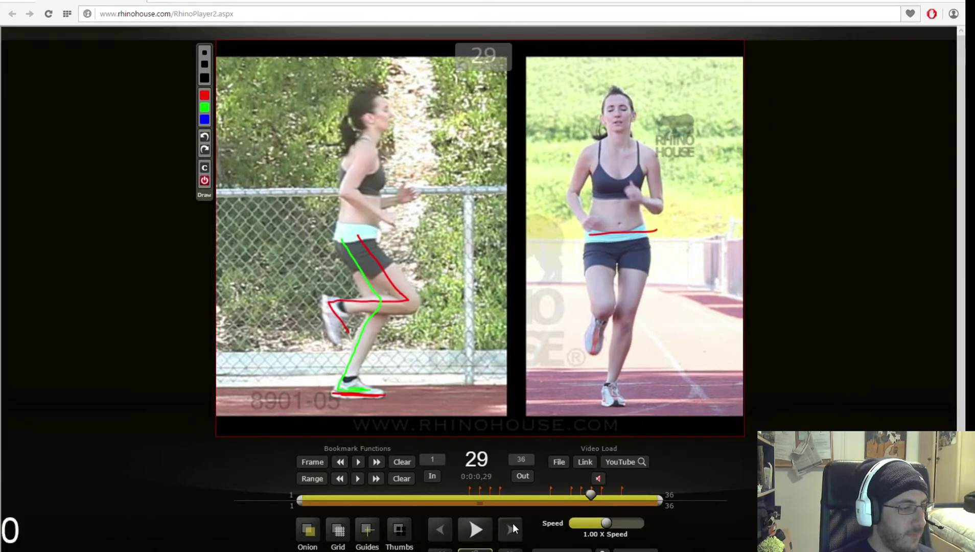
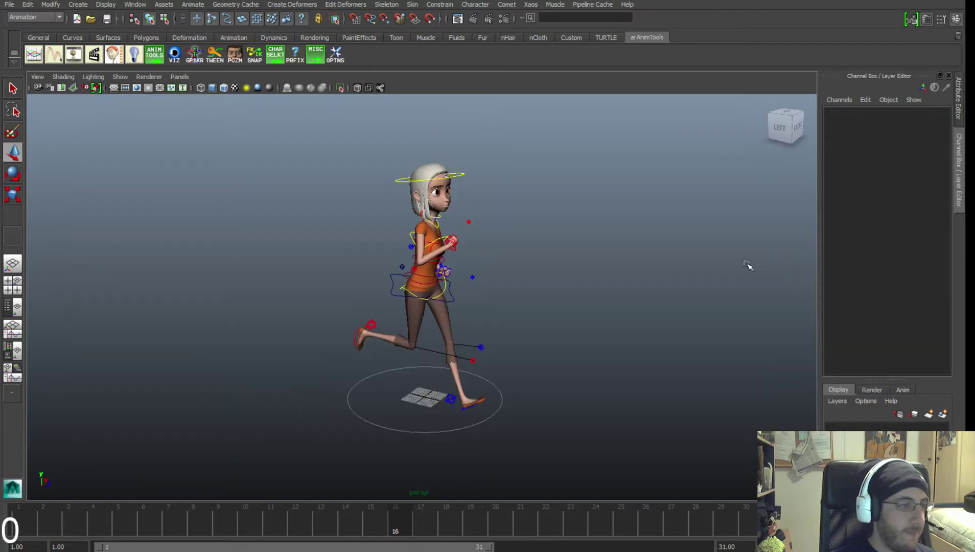
Switch to Maya, view the character from its left side and go to frame 24.
{"action": "key", "text": "alt+Tab"}
{"action": "key", "text": "alt+Tab"}
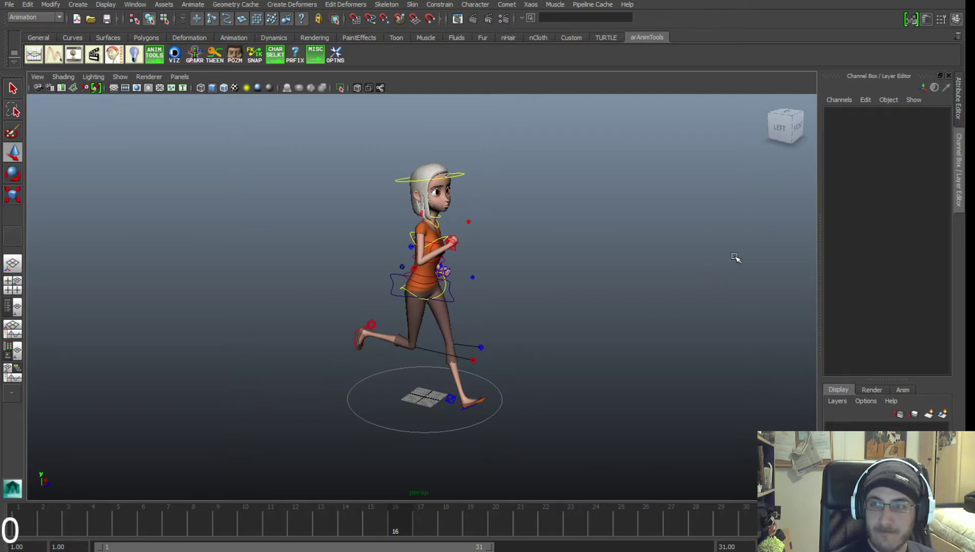
{"action": "key", "text": "alt+Tab"}
{"action": "key", "text": "Escape"}
{"action": "left_click_drag", "start_coordinate": [551, 357], "coordinate": [537, 338], "text": "alt"}
{"action": "right_click_drag", "start_coordinate": [536, 338], "coordinate": [538, 360], "text": "alt"}
{"action": "left_click_drag", "start_coordinate": [537, 360], "coordinate": [497, 355], "text": "alt"}
{"action": "right_click_drag", "start_coordinate": [496, 355], "coordinate": [503, 359], "text": "alt"}
{"action": "middle_click_drag", "start_coordinate": [503, 359], "coordinate": [511, 343], "text": "alt"}
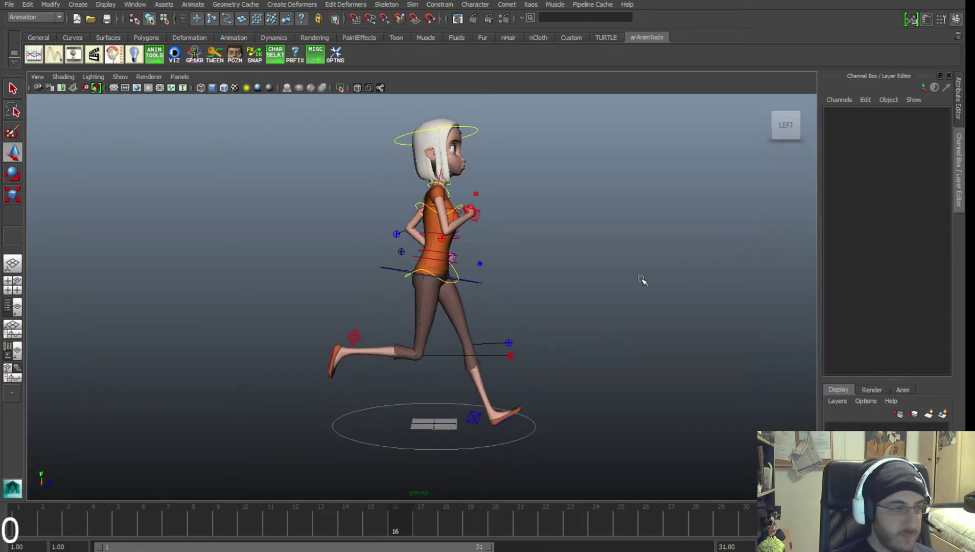
{"action": "right_click_drag", "start_coordinate": [506, 252], "coordinate": [523, 266], "text": "alt"}
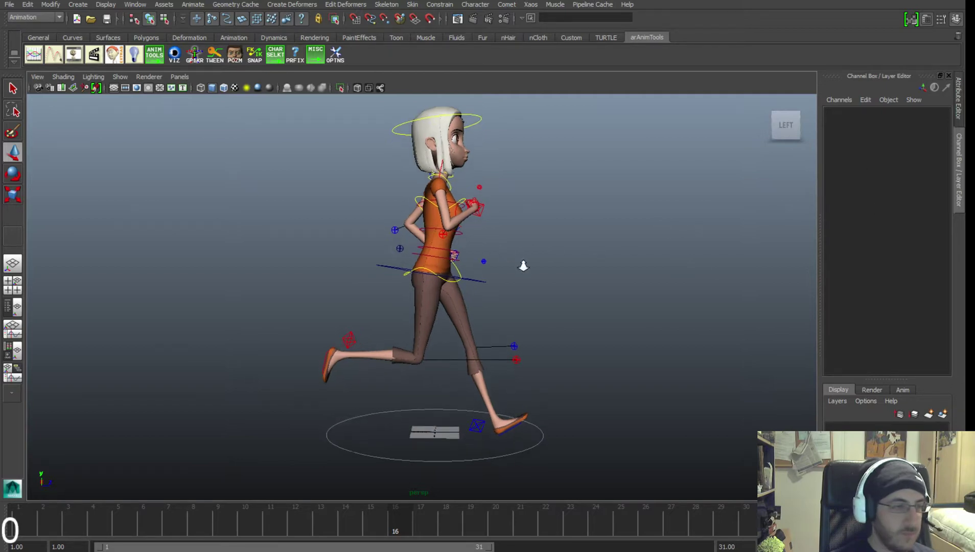
{"action": "middle_click_drag", "start_coordinate": [522, 266], "coordinate": [525, 261], "text": "alt"}
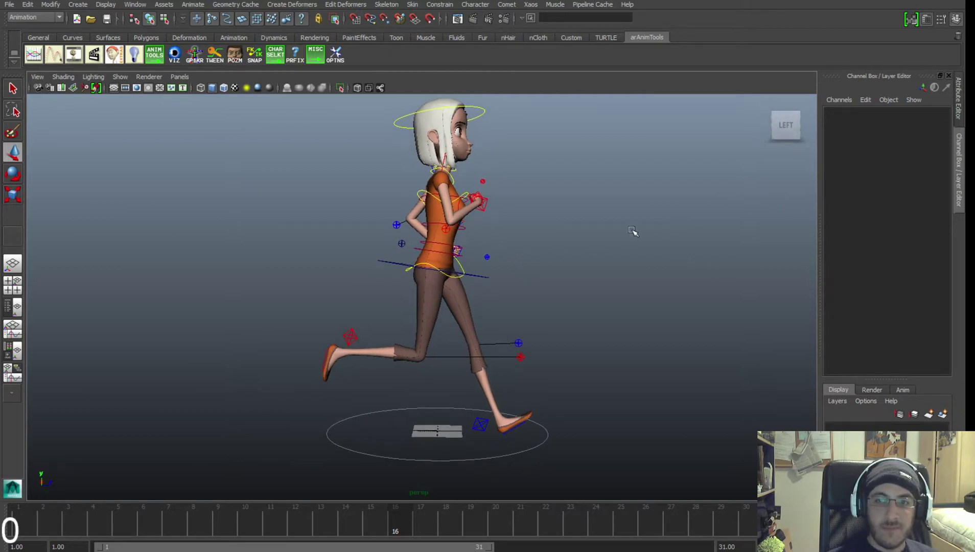
{"action": "scroll", "coordinate": [549, 261], "scroll_direction": "up", "scroll_amount": 2}
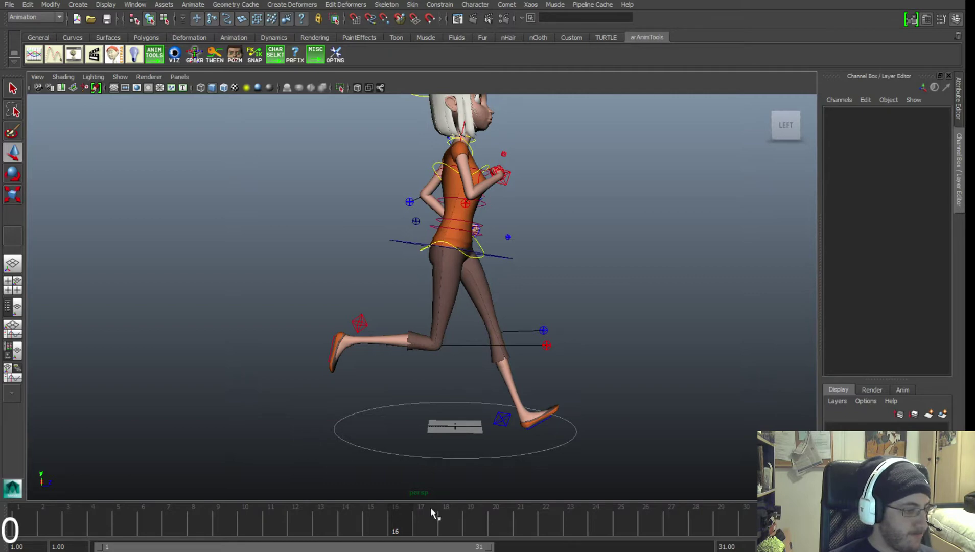
{"action": "left_click_drag", "start_coordinate": [396, 527], "coordinate": [597, 511]}
Plant the left foot flat on the ground at frame 24 by setting its control's Translate Y and Rotate X to 0.
{"action": "left_click", "coordinate": [488, 409]}
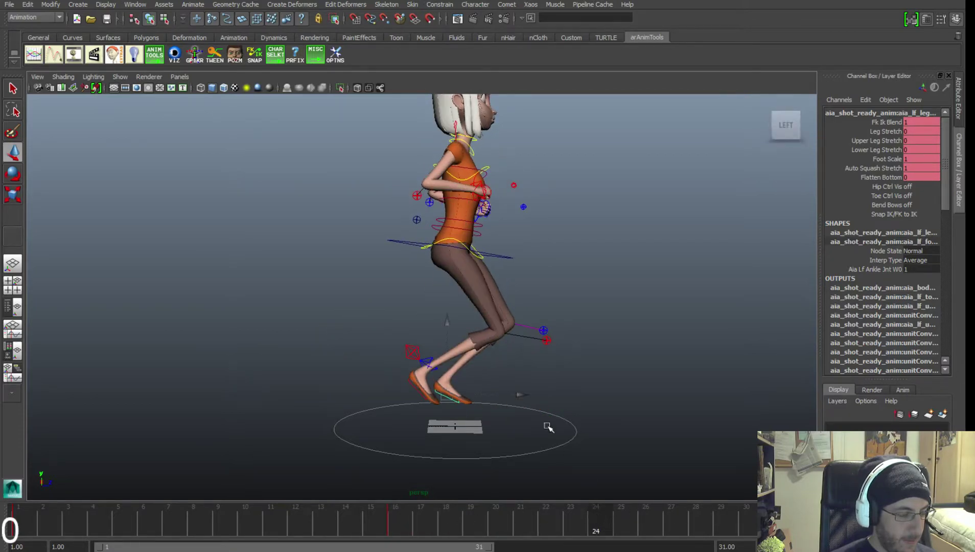
{"action": "right_click_drag", "start_coordinate": [548, 428], "coordinate": [553, 427], "text": "alt"}
{"action": "middle_click_drag", "start_coordinate": [552, 428], "coordinate": [554, 409], "text": "alt"}
{"action": "middle_click_drag", "start_coordinate": [471, 388], "coordinate": [458, 357], "text": "alt"}
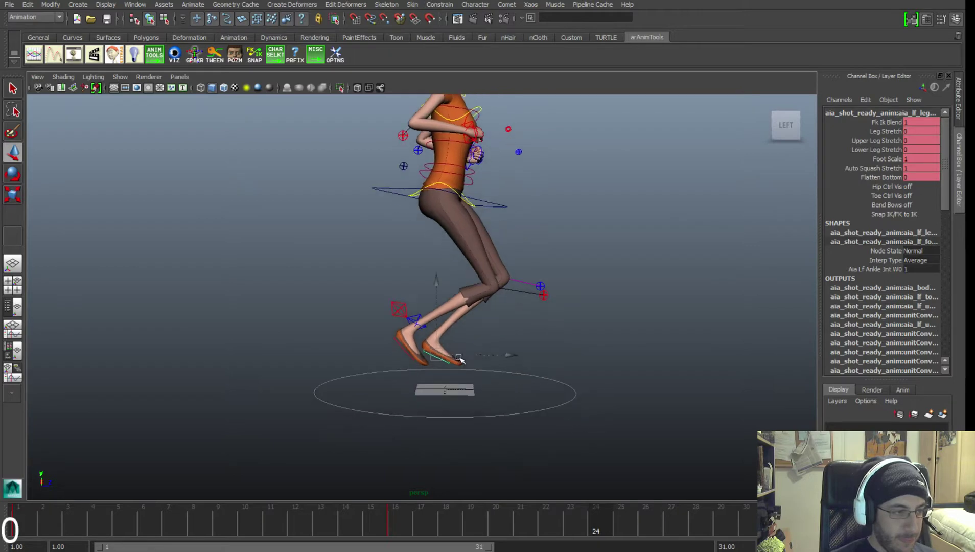
{"action": "right_click_drag", "start_coordinate": [457, 357], "coordinate": [464, 358], "text": "alt"}
{"action": "middle_click_drag", "start_coordinate": [464, 359], "coordinate": [467, 352], "text": "alt"}
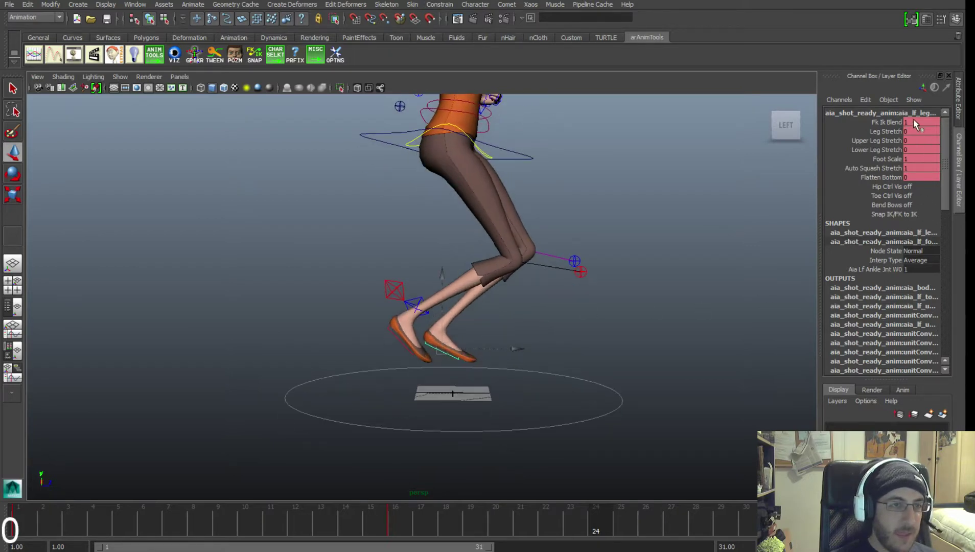
{"action": "left_click", "coordinate": [640, 274]}
{"action": "left_click", "coordinate": [395, 289]}
{"action": "left_click_drag", "start_coordinate": [630, 323], "coordinate": [614, 340], "text": "alt"}
{"action": "left_click", "coordinate": [501, 324]}
{"action": "left_click", "coordinate": [364, 314]}
{"action": "left_click_drag", "start_coordinate": [364, 315], "coordinate": [511, 309], "text": "alt"}
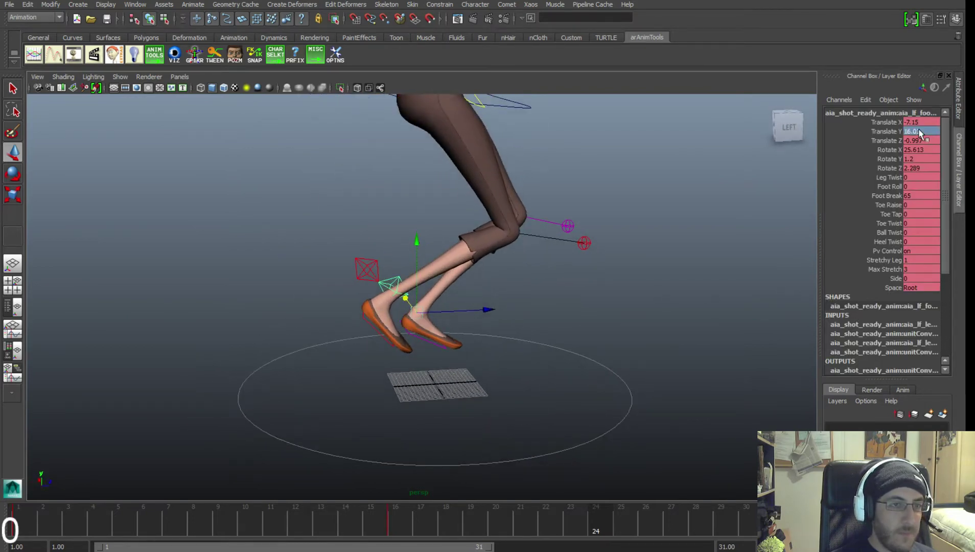
{"action": "type", "text": "0"}
{"action": "key", "text": "Return"}
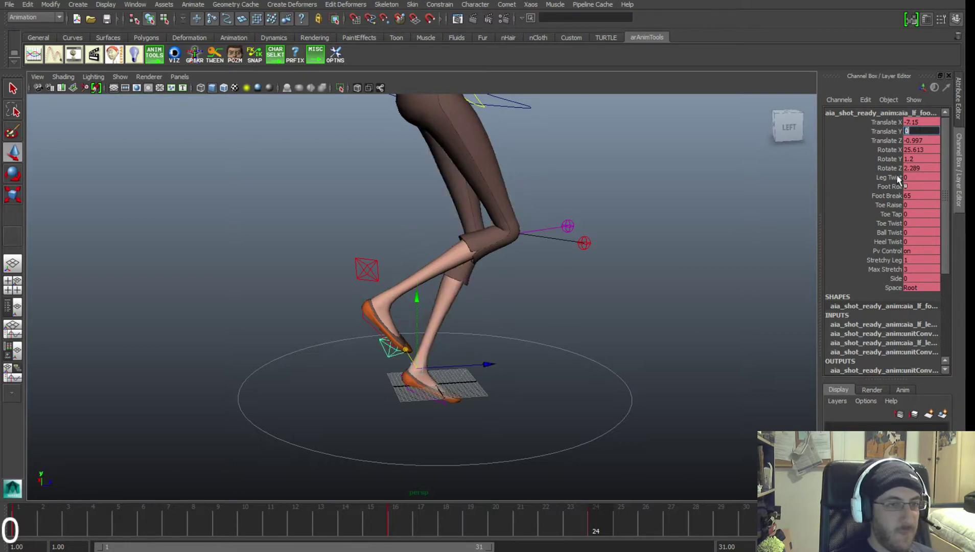
{"action": "double_click", "coordinate": [920, 150]}
{"action": "type", "text": "0"}
{"action": "key", "text": "Return"}
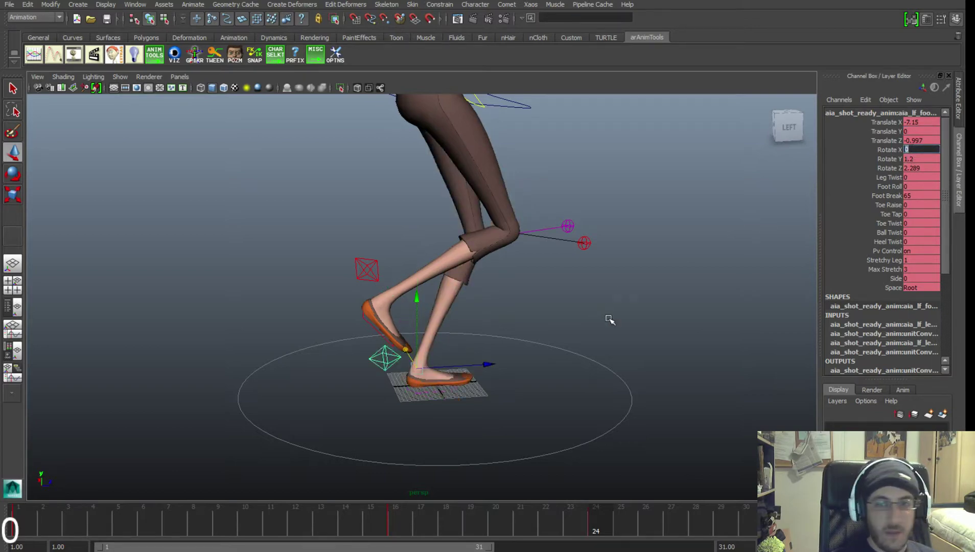
Pitch the right foot control to Rotate X about 73.3, raise it to Translate Y about 33.3 and pull it back to Translate Z about -15.8.
{"action": "left_click_drag", "start_coordinate": [527, 323], "coordinate": [480, 346], "text": "alt"}
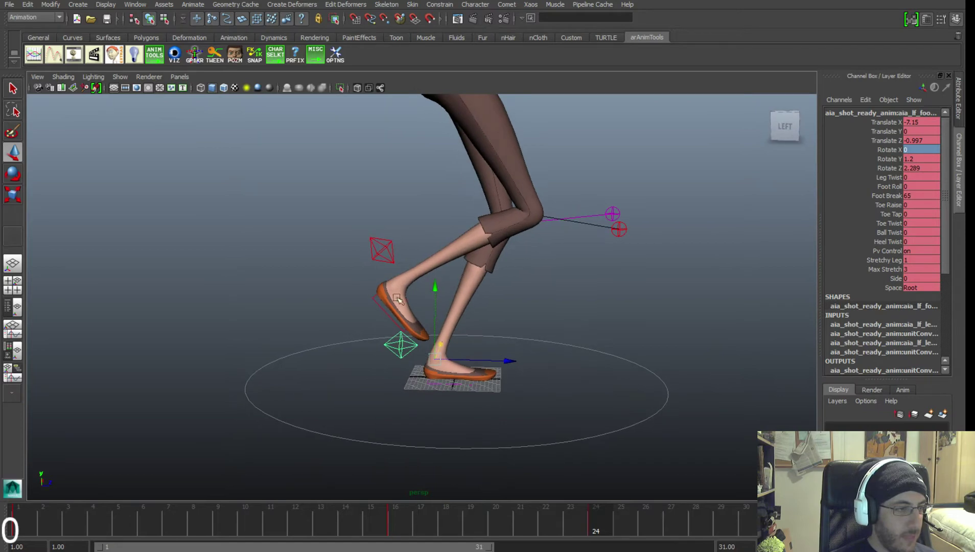
{"action": "left_click", "coordinate": [382, 250]}
{"action": "left_click_drag", "start_coordinate": [424, 330], "coordinate": [493, 327], "text": "alt"}
{"action": "key", "text": "e"}
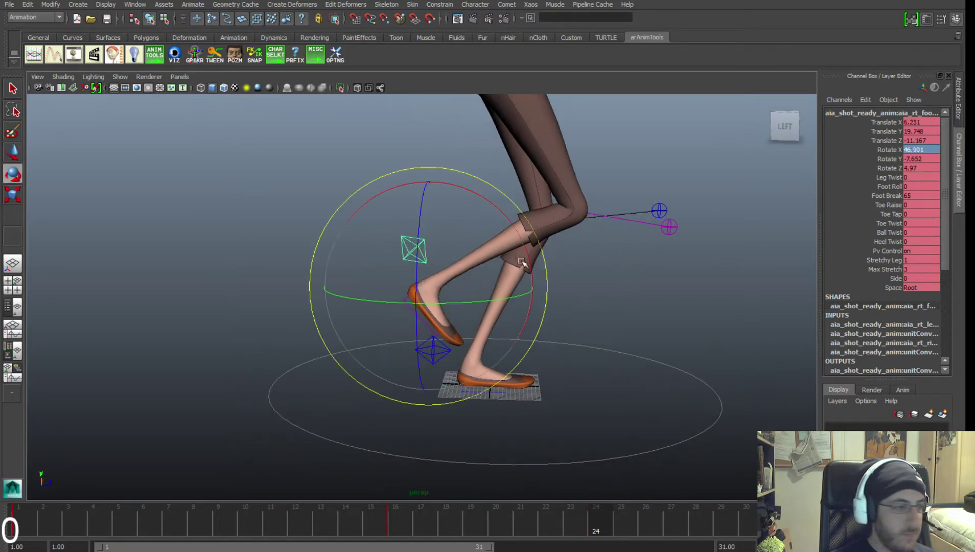
{"action": "left_click_drag", "start_coordinate": [517, 233], "coordinate": [545, 286]}
{"action": "key", "text": "w"}
{"action": "left_click_drag", "start_coordinate": [471, 213], "coordinate": [472, 158]}
{"action": "middle_click_drag", "start_coordinate": [499, 225], "coordinate": [503, 235], "text": "alt"}
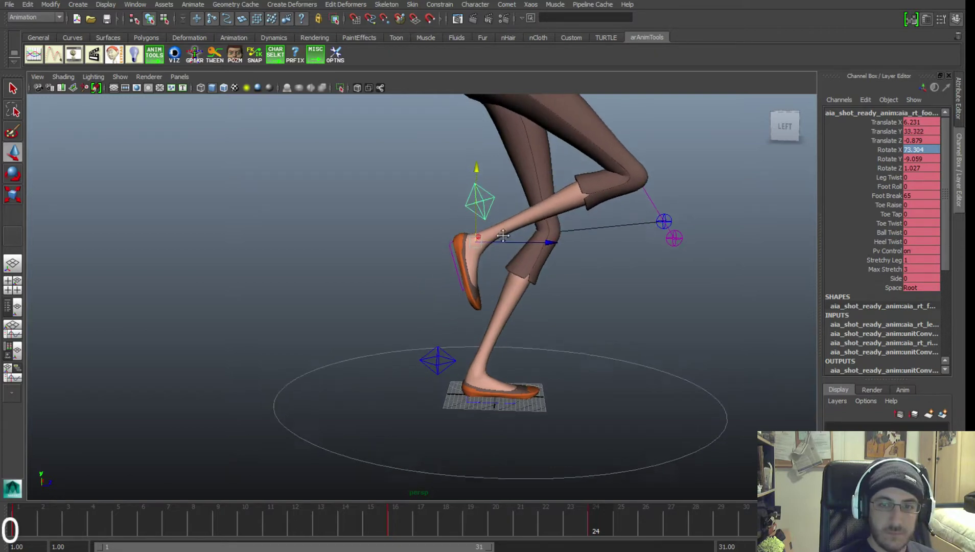
{"action": "scroll", "coordinate": [503, 235], "scroll_direction": "down", "scroll_amount": 3}
{"action": "left_click_drag", "start_coordinate": [526, 263], "coordinate": [467, 267]}
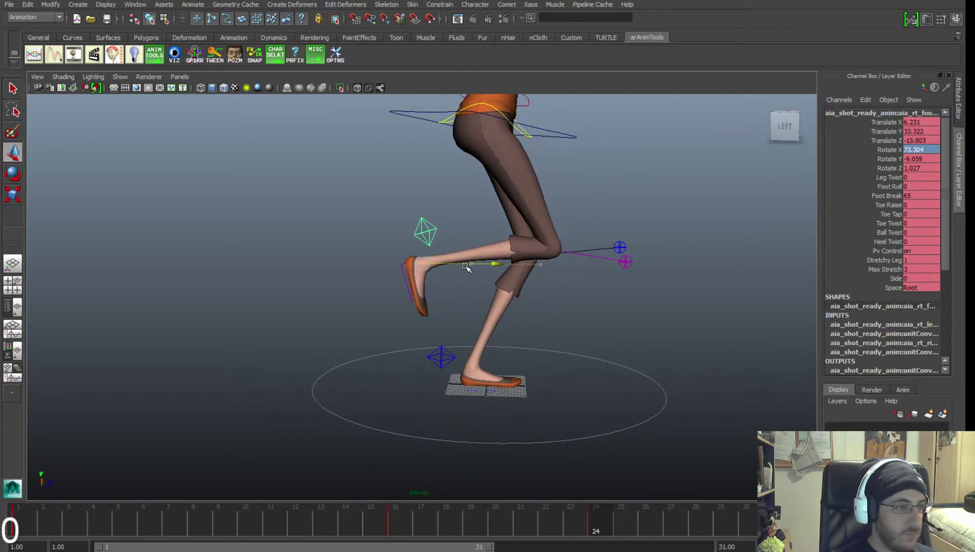
Move the raised right foot forward to Translate Z about -10.7 and slide the planted left foot slightly backward at frame 24.
{"action": "left_click_drag", "start_coordinate": [451, 505], "coordinate": [600, 517]}
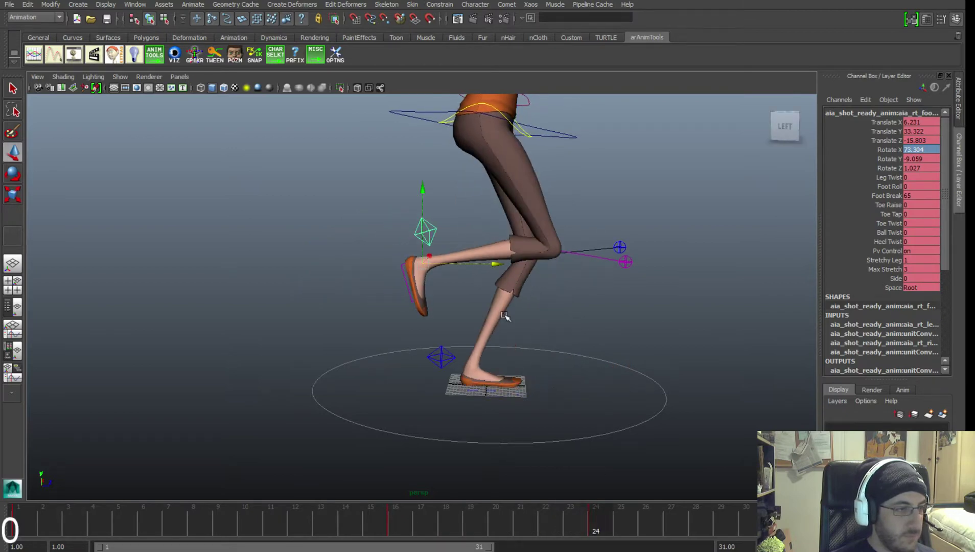
{"action": "middle_click_drag", "start_coordinate": [505, 316], "coordinate": [525, 320]}
{"action": "left_click", "coordinate": [446, 360]}
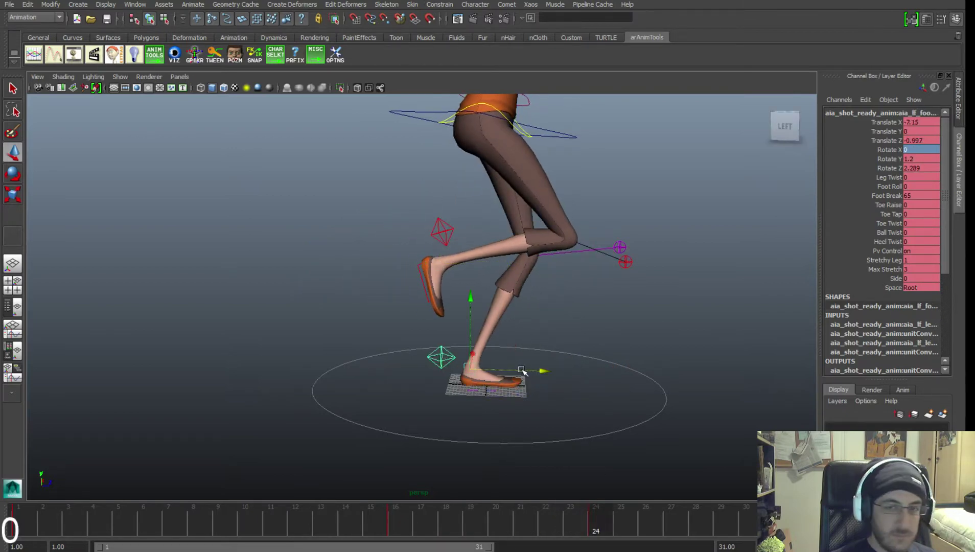
{"action": "left_click_drag", "start_coordinate": [522, 370], "coordinate": [498, 366]}
Move the right foot control forward to Translate Z about -8.7 and pitch it to Rotate X about 106.6.
{"action": "left_click", "coordinate": [443, 231]}
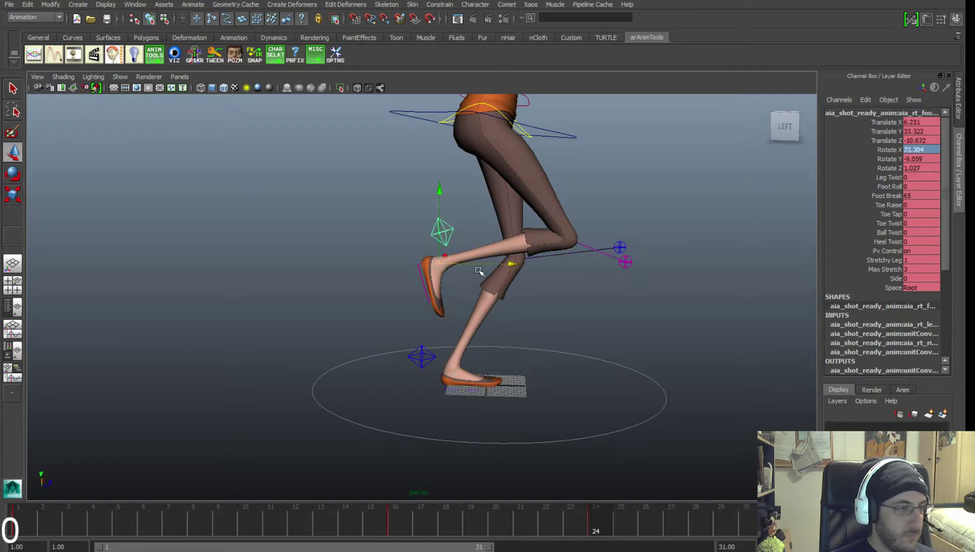
{"action": "left_click_drag", "start_coordinate": [479, 264], "coordinate": [485, 265]}
{"action": "key", "text": "e"}
{"action": "left_click_drag", "start_coordinate": [536, 208], "coordinate": [539, 274]}
{"action": "middle_click_drag", "start_coordinate": [628, 292], "coordinate": [623, 298], "text": "alt"}
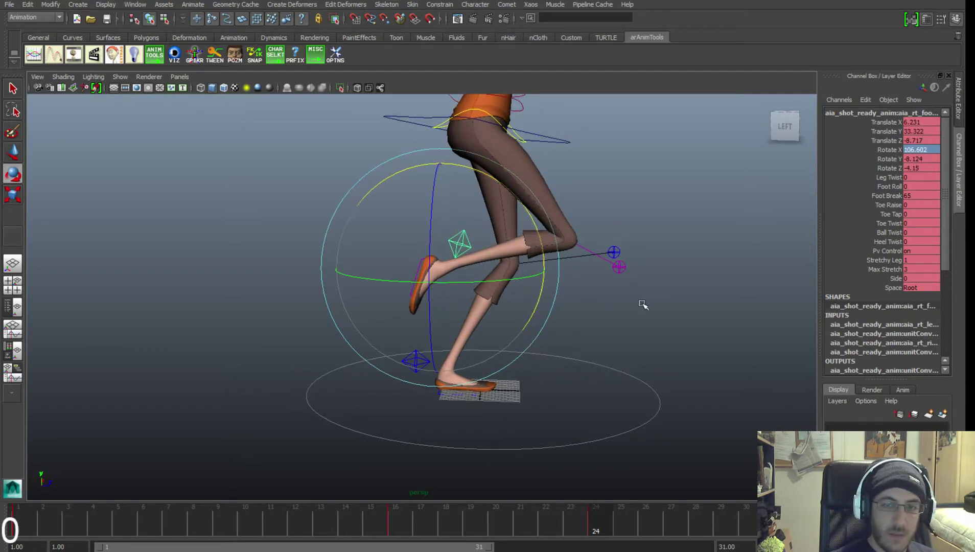
Tilt the raised right foot control sideways and move the left knee control outward to Translate X about 1.6 and Translate Y about -7.2.
{"action": "left_click_drag", "start_coordinate": [664, 322], "coordinate": [548, 285], "text": "alt"}
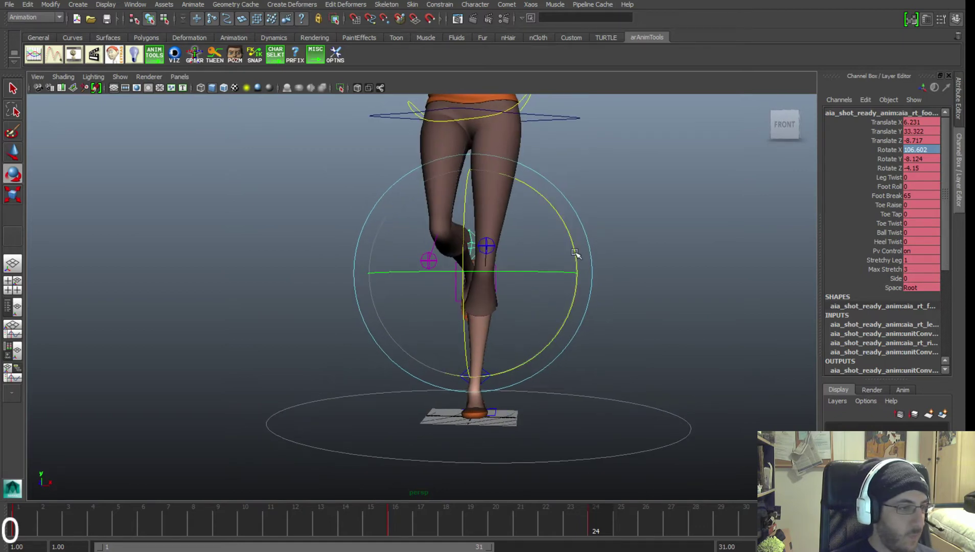
{"action": "left_click_drag", "start_coordinate": [575, 253], "coordinate": [570, 318]}
{"action": "key", "text": "w"}
{"action": "left_click", "coordinate": [571, 318]}
{"action": "left_click", "coordinate": [495, 280]}
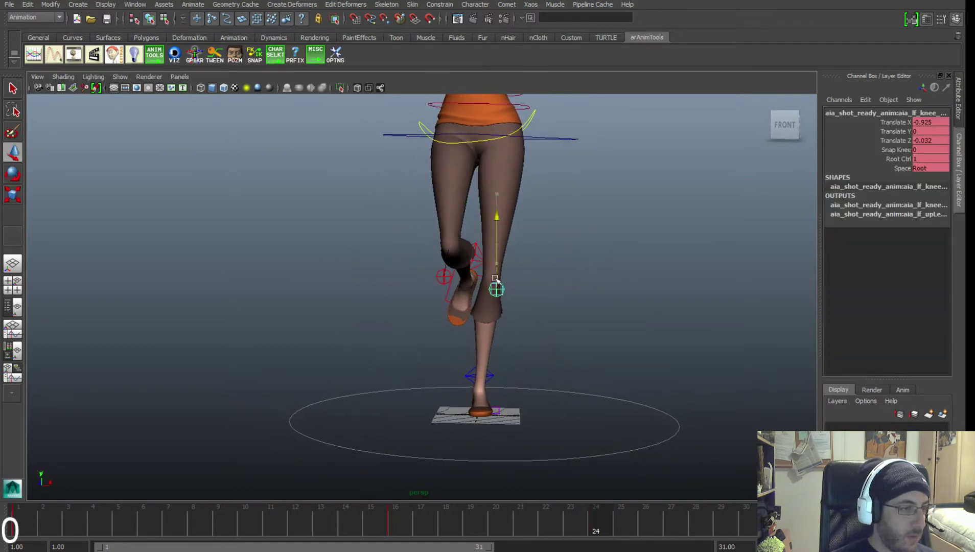
{"action": "left_click_drag", "start_coordinate": [495, 279], "coordinate": [538, 299]}
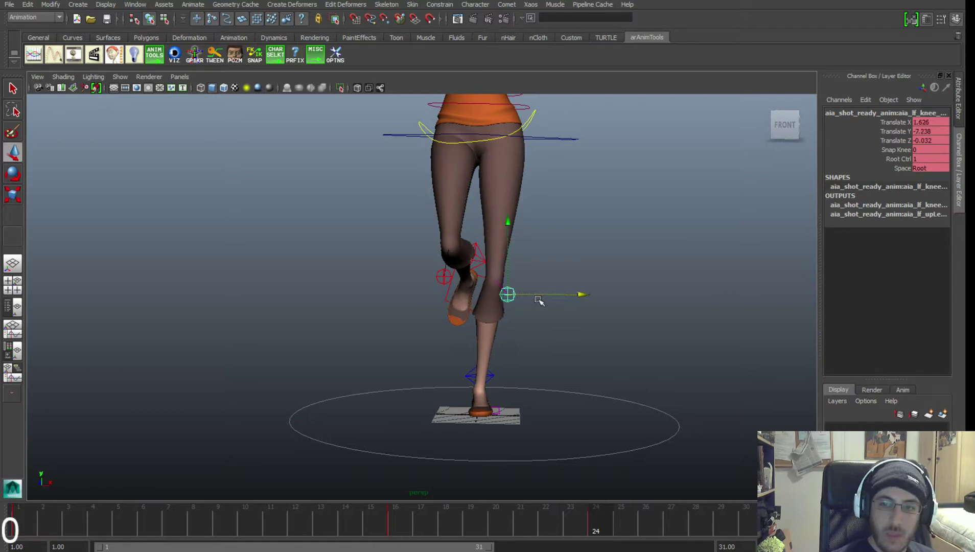
Tilt the hip control at the base of the spine sideways to Rotate Z about 9.9 at frame 24.
{"action": "middle_click_drag", "start_coordinate": [539, 272], "coordinate": [543, 306], "text": "alt"}
{"action": "left_click", "coordinate": [595, 255]}
{"action": "middle_click_drag", "start_coordinate": [514, 257], "coordinate": [516, 304], "text": "alt"}
{"action": "left_click", "coordinate": [527, 202]}
{"action": "key", "text": "e"}
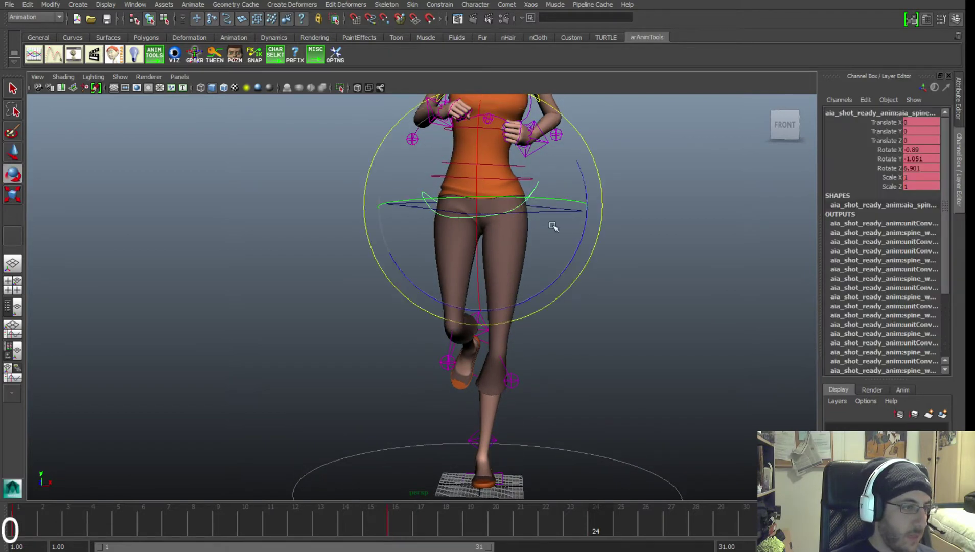
{"action": "left_click_drag", "start_coordinate": [582, 237], "coordinate": [584, 228]}
{"action": "middle_click_drag", "start_coordinate": [627, 216], "coordinate": [634, 249], "text": "alt"}
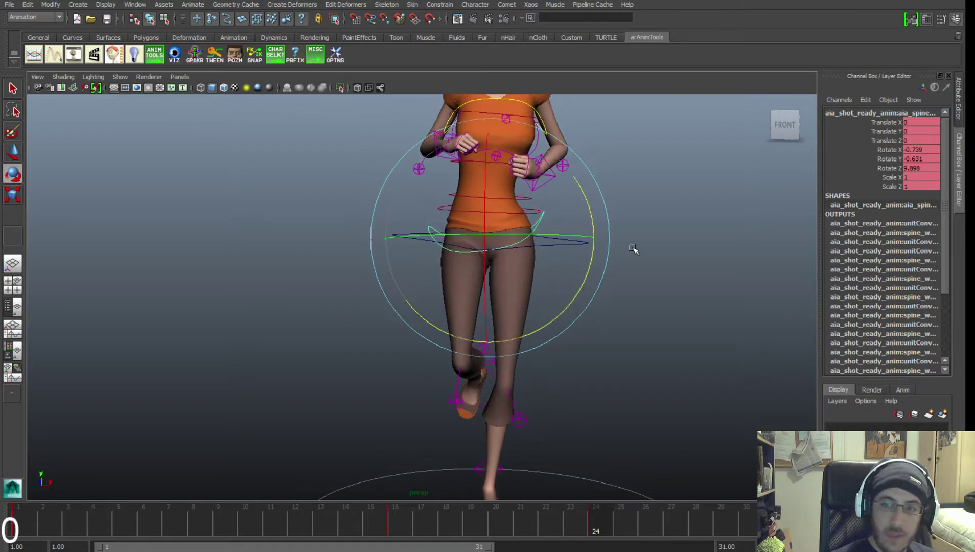
{"action": "right_click_drag", "start_coordinate": [634, 249], "coordinate": [622, 247], "text": "alt"}
{"action": "left_click", "coordinate": [631, 246]}
Zero the COG control's three rotations at frame 24 and lean the body forward to Rotate X about 2.8.
{"action": "left_click", "coordinate": [576, 240]}
{"action": "left_click_drag", "start_coordinate": [572, 273], "coordinate": [536, 275], "text": "alt"}
{"action": "left_click_drag", "start_coordinate": [923, 172], "coordinate": [923, 150]}
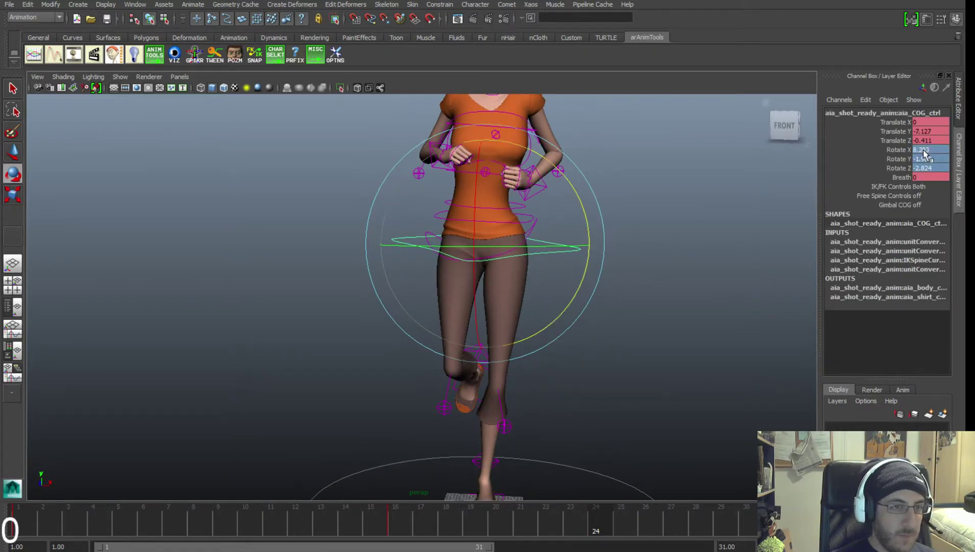
{"action": "type", "text": "0"}
{"action": "key", "text": "Return"}
{"action": "left_click_drag", "start_coordinate": [626, 240], "coordinate": [645, 235], "text": "alt"}
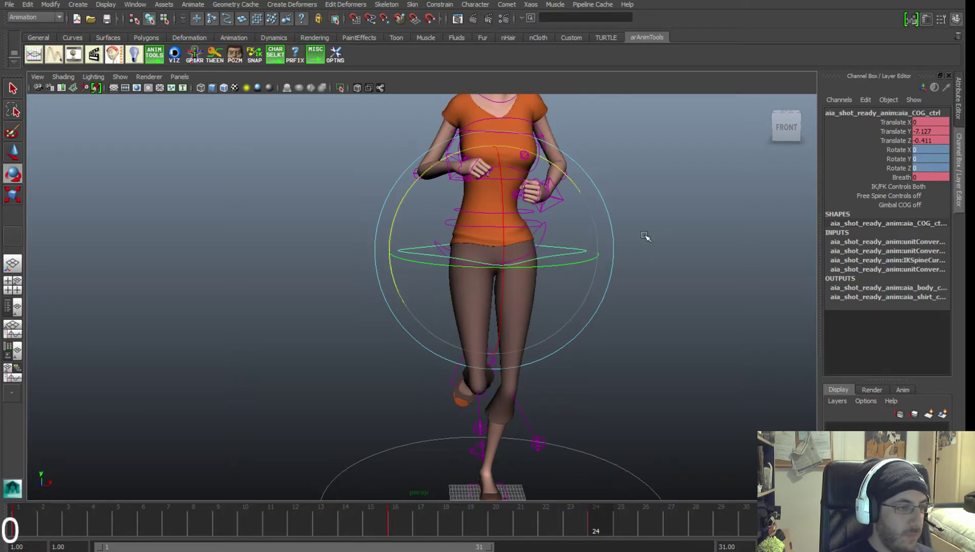
{"action": "left_click_drag", "start_coordinate": [498, 201], "coordinate": [503, 206]}
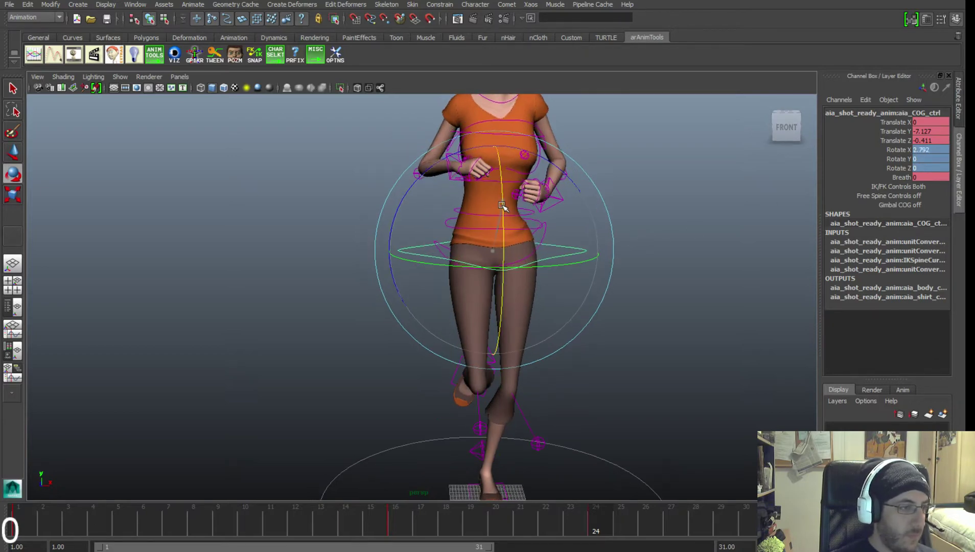
{"action": "left_click", "coordinate": [654, 220]}
Raise the left hand control to Translate Y about -17.9 and push it forward to Translate Z about 22.4 at frame 24.
{"action": "left_click_drag", "start_coordinate": [655, 222], "coordinate": [608, 243], "text": "alt"}
{"action": "left_click_drag", "start_coordinate": [539, 223], "coordinate": [425, 243], "text": "alt"}
{"action": "left_click", "coordinate": [530, 211]}
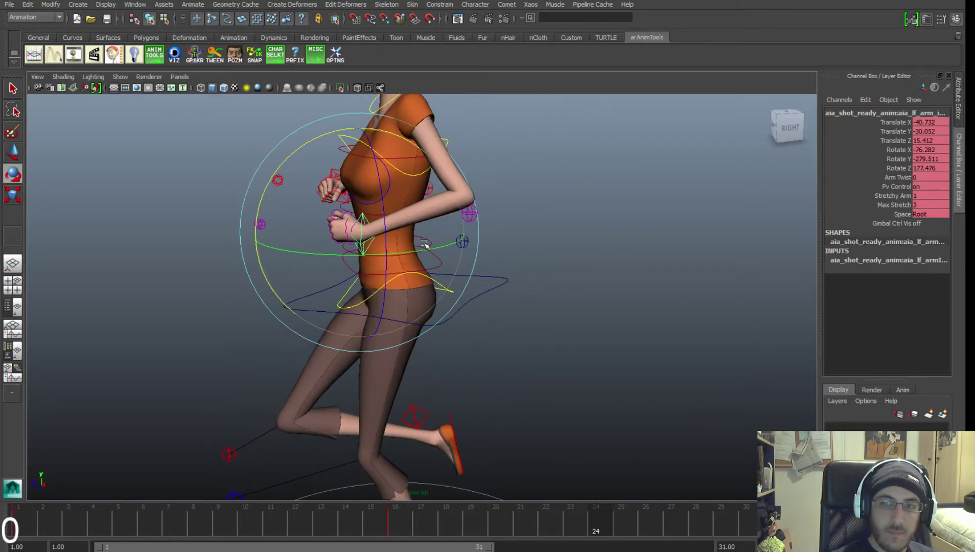
{"action": "key", "text": "w"}
{"action": "left_click_drag", "start_coordinate": [360, 204], "coordinate": [750, 319]}
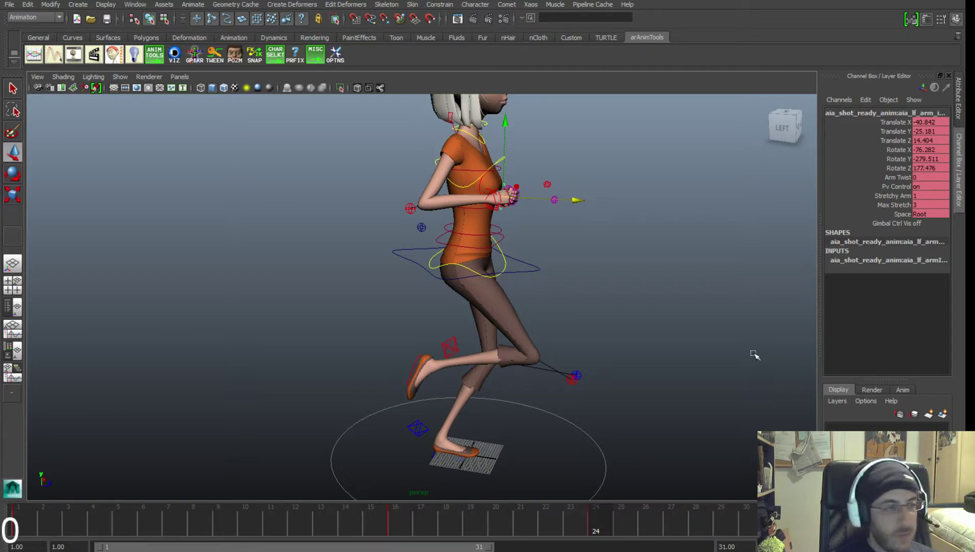
{"action": "left_click_drag", "start_coordinate": [755, 354], "coordinate": [492, 390], "text": "alt"}
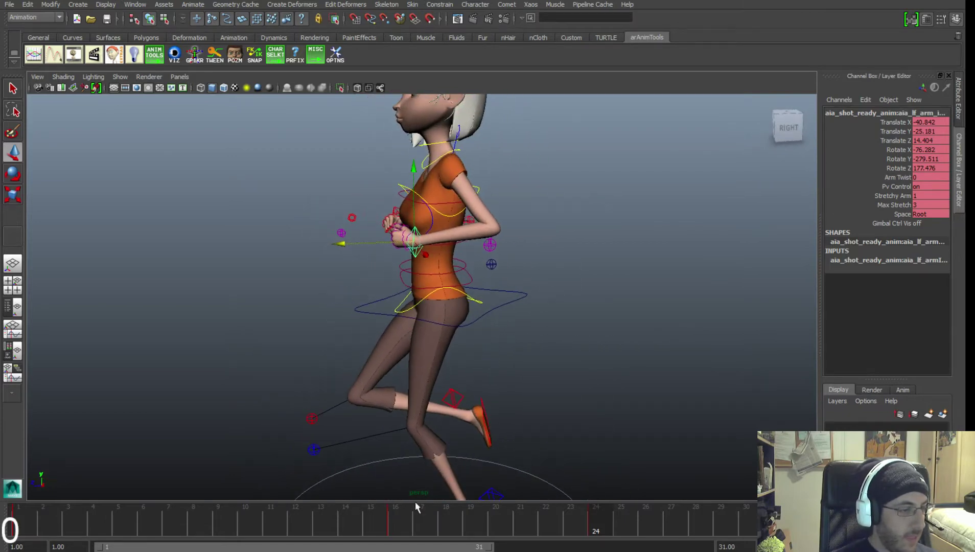
{"action": "left_click_drag", "start_coordinate": [415, 507], "coordinate": [590, 518]}
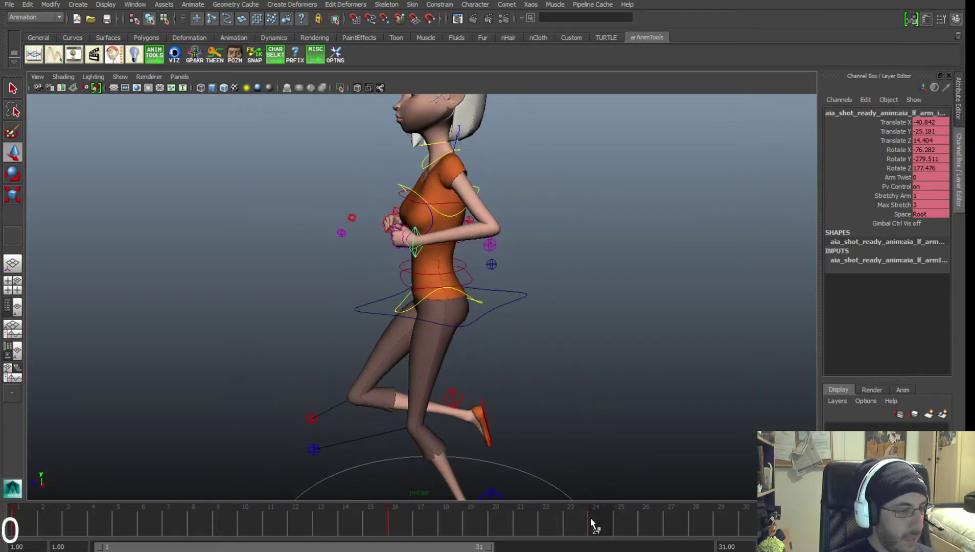
{"action": "middle_click_drag", "start_coordinate": [414, 348], "coordinate": [392, 342]}
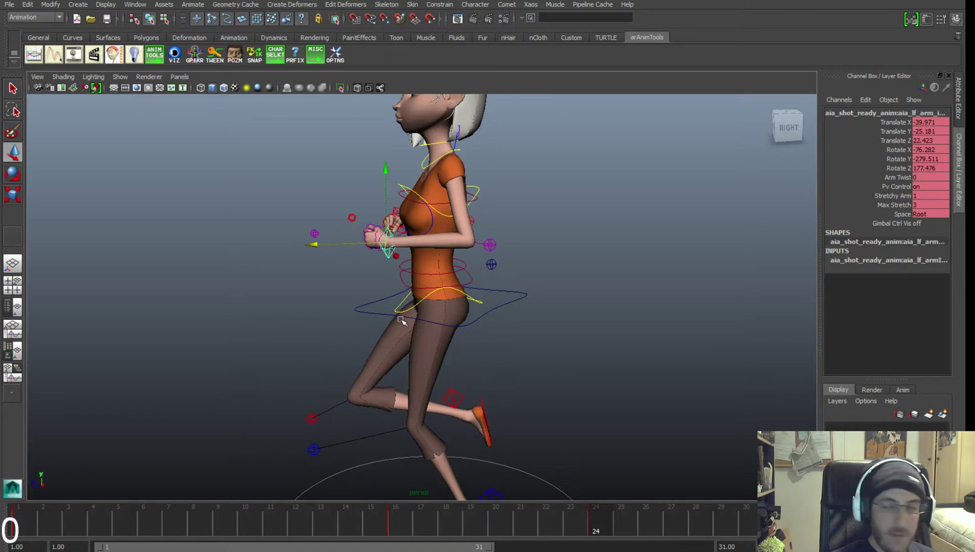
{"action": "left_click_drag", "start_coordinate": [401, 321], "coordinate": [481, 294], "text": "alt"}
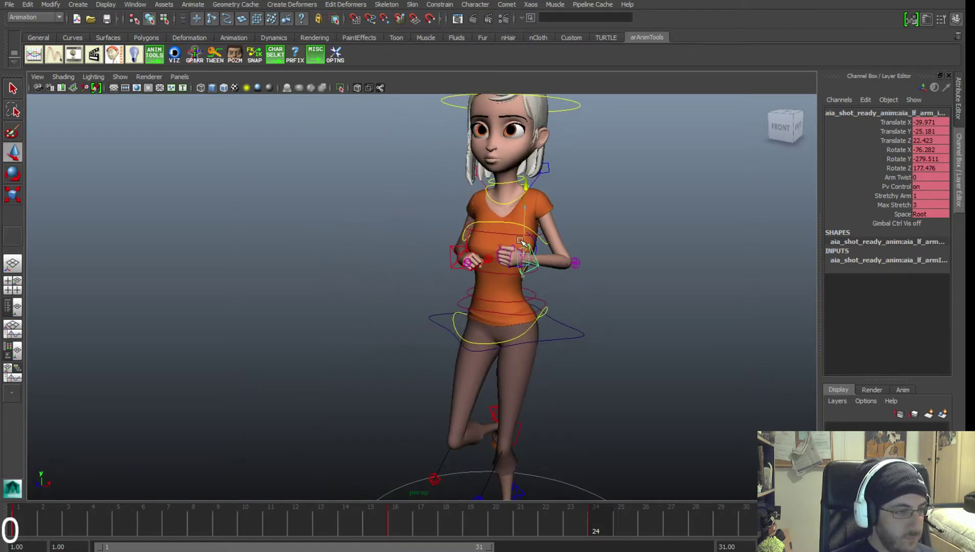
{"action": "middle_click_drag", "start_coordinate": [521, 241], "coordinate": [470, 264]}
Lower the right hand control to Translate Y about -30.5 at frame 24.
{"action": "left_click", "coordinate": [451, 265]}
{"action": "left_click_drag", "start_coordinate": [454, 267], "coordinate": [546, 284], "text": "alt"}
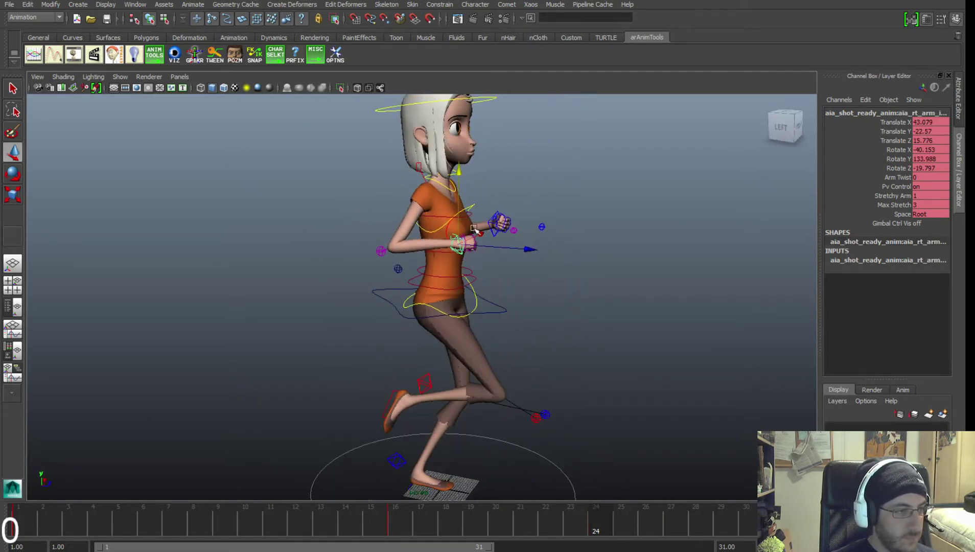
{"action": "left_click_drag", "start_coordinate": [459, 213], "coordinate": [459, 241]}
{"action": "mouse_move", "coordinate": [466, 279]}
{"action": "left_mouse_down", "text": "alt"}
{"action": "mouse_move", "coordinate": [474, 287]}
{"action": "mouse_move", "coordinate": [485, 279]}
{"action": "left_mouse_up", "text": "alt"}
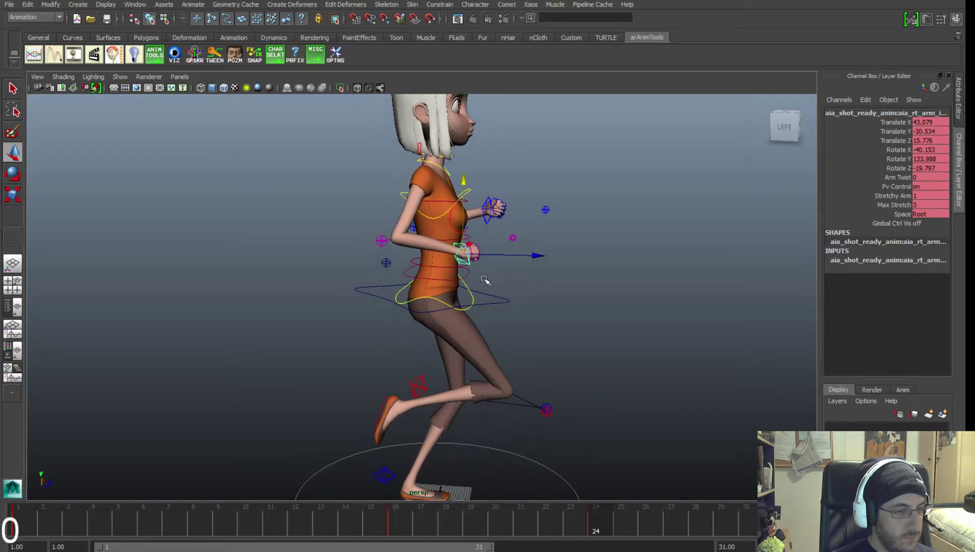
Compare the arm positions at frames 16, 23 and 24 from the side and the front.
{"action": "left_click_drag", "start_coordinate": [527, 517], "coordinate": [578, 512]}
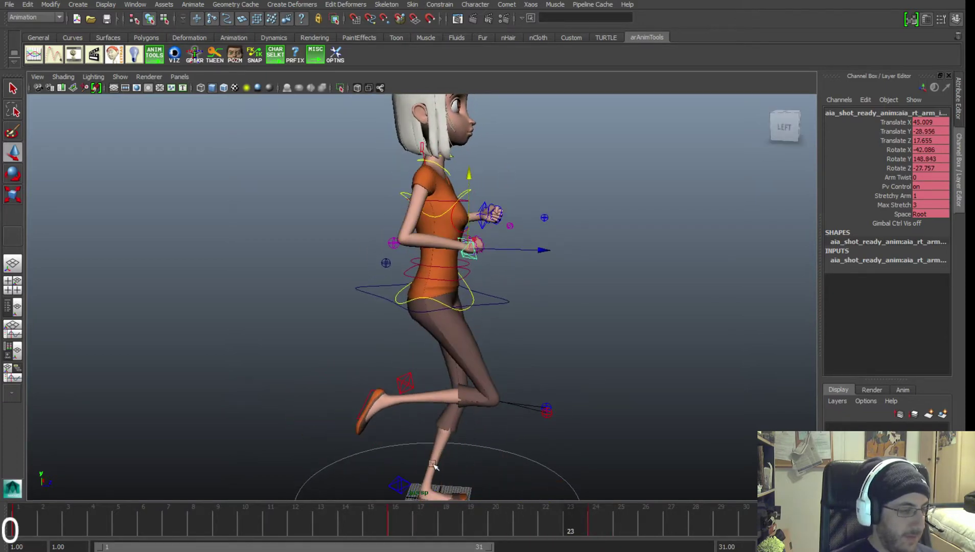
{"action": "left_click_drag", "start_coordinate": [444, 455], "coordinate": [451, 436], "text": "alt"}
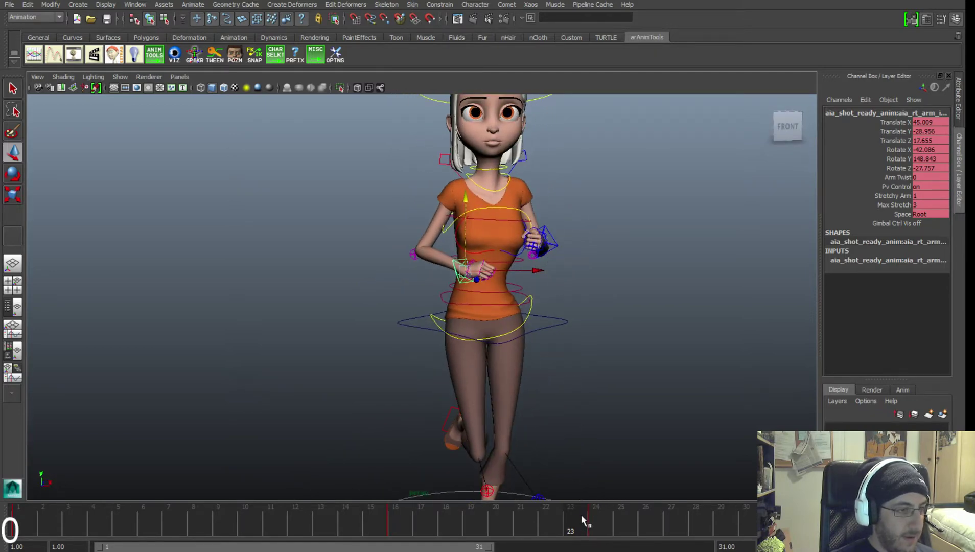
{"action": "left_click", "coordinate": [597, 513]}
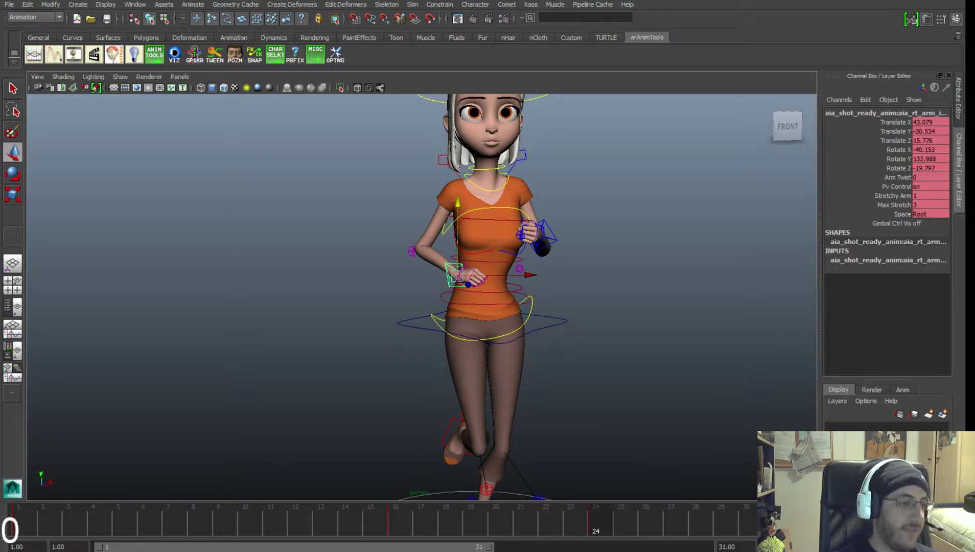
{"action": "right_click_drag", "start_coordinate": [639, 385], "coordinate": [568, 379], "text": "alt"}
{"action": "middle_click_drag", "start_coordinate": [568, 379], "coordinate": [569, 403], "text": "alt"}
{"action": "left_click", "coordinate": [404, 513]}
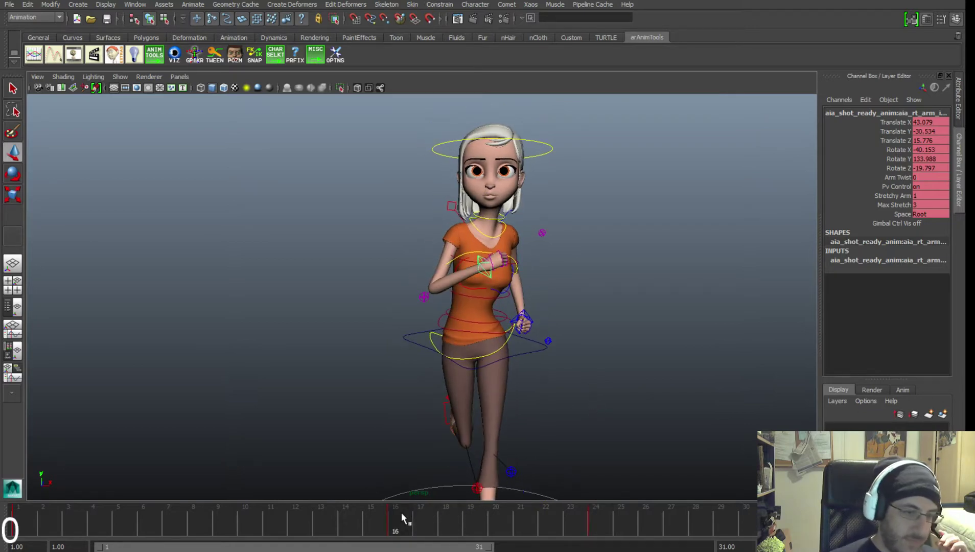
{"action": "key", "text": "w"}
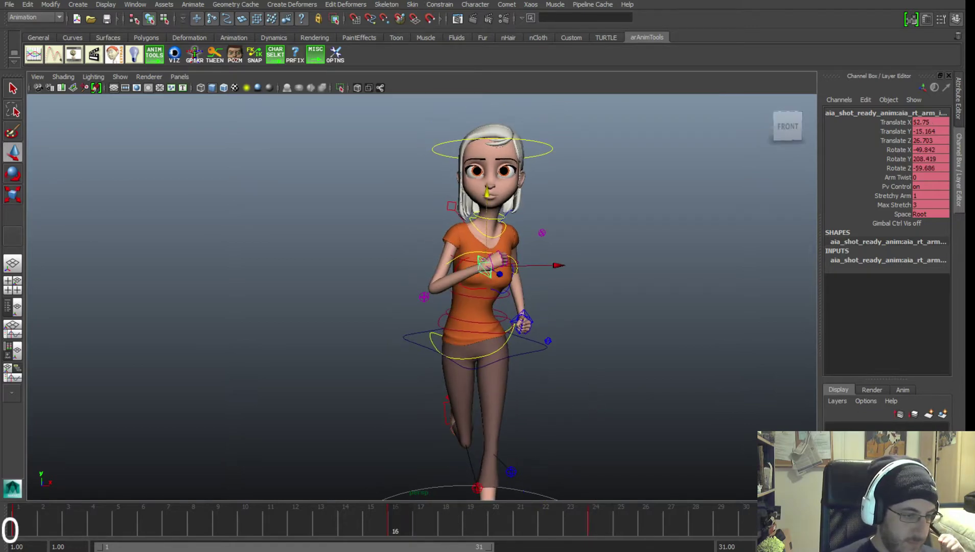
{"action": "left_click_drag", "start_coordinate": [412, 512], "coordinate": [600, 524]}
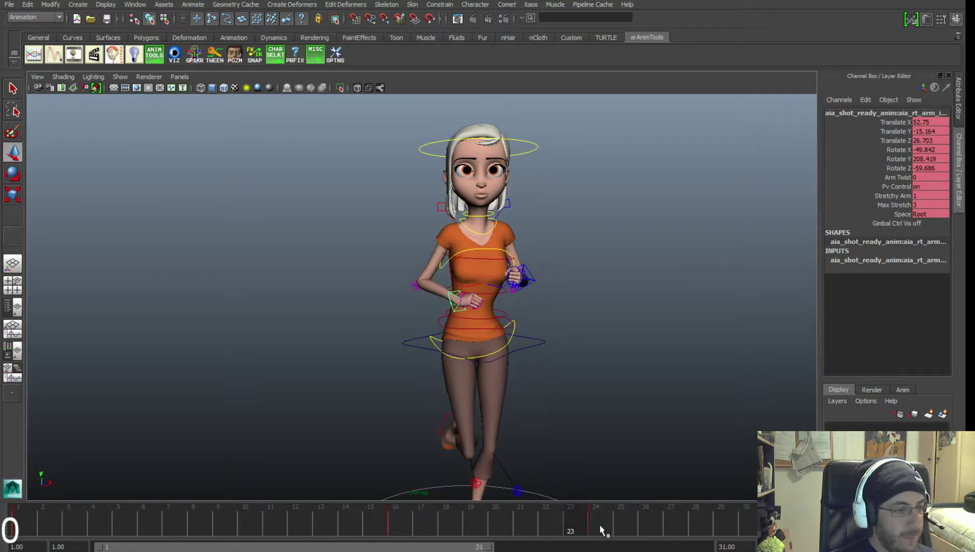
Place and turn the right hand beside the hip at frame 24, at Translate X about 38.1, Y about -33.3 and Z about 7.
{"action": "left_click_drag", "start_coordinate": [594, 473], "coordinate": [605, 347], "text": "alt"}
{"action": "left_click_drag", "start_coordinate": [535, 329], "coordinate": [406, 317]}
{"action": "right_click_drag", "start_coordinate": [407, 317], "coordinate": [450, 286], "text": "alt"}
{"action": "middle_click_drag", "start_coordinate": [452, 304], "coordinate": [493, 300], "text": "alt"}
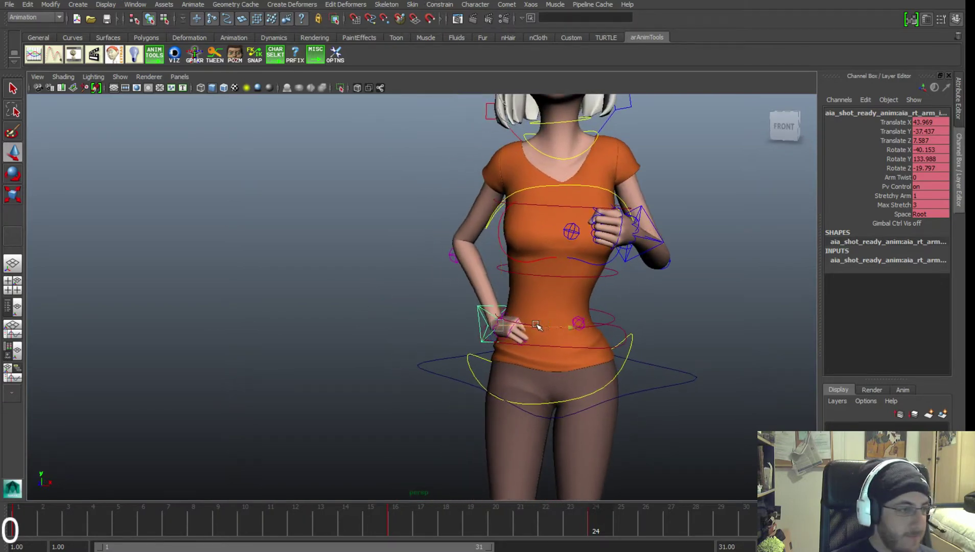
{"action": "left_click_drag", "start_coordinate": [495, 302], "coordinate": [481, 320]}
{"action": "key", "text": "e"}
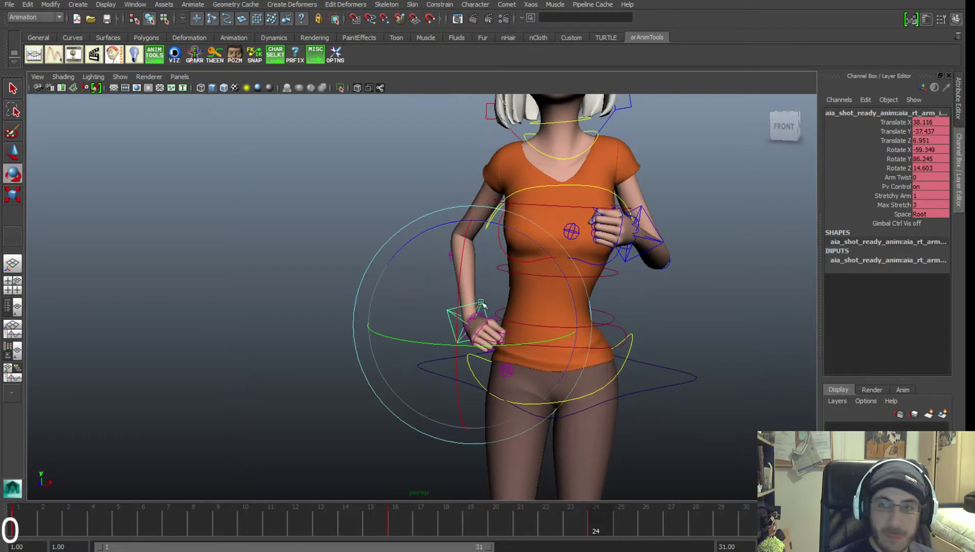
{"action": "key", "text": "w"}
{"action": "left_click_drag", "start_coordinate": [469, 286], "coordinate": [529, 261]}
Move the right elbow control sideways to Translate X about 15.4.
{"action": "left_click", "coordinate": [440, 250]}
{"action": "left_click_drag", "start_coordinate": [443, 259], "coordinate": [308, 247]}
{"action": "left_click_drag", "start_coordinate": [437, 246], "coordinate": [459, 246]}
{"action": "left_click_drag", "start_coordinate": [536, 252], "coordinate": [519, 255], "text": "alt"}
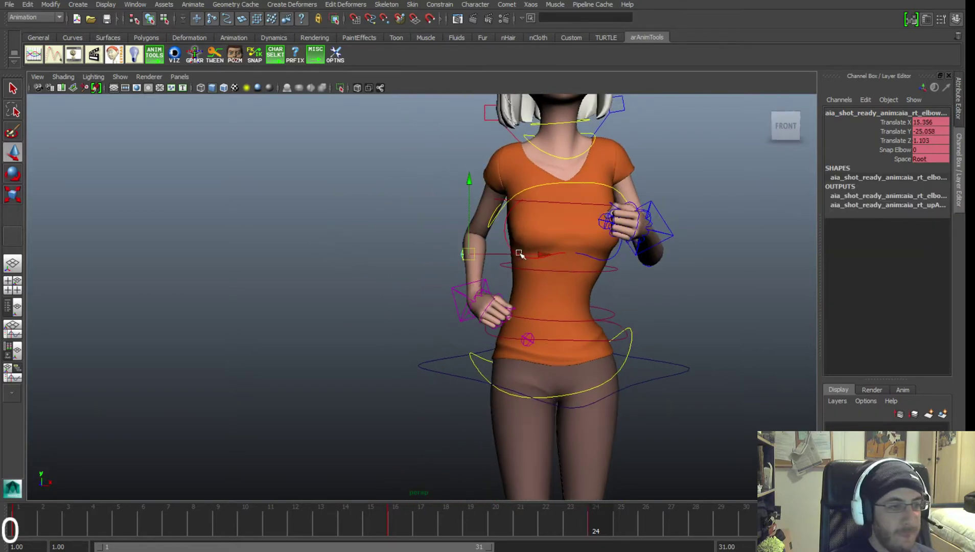
Rotate the right hand control to Rotate X about -68.2, Rotate Y about 63.6 and Rotate Z about 19.4.
{"action": "right_click_drag", "start_coordinate": [519, 254], "coordinate": [491, 259], "text": "alt"}
{"action": "left_click", "coordinate": [473, 285]}
{"action": "key", "text": "e"}
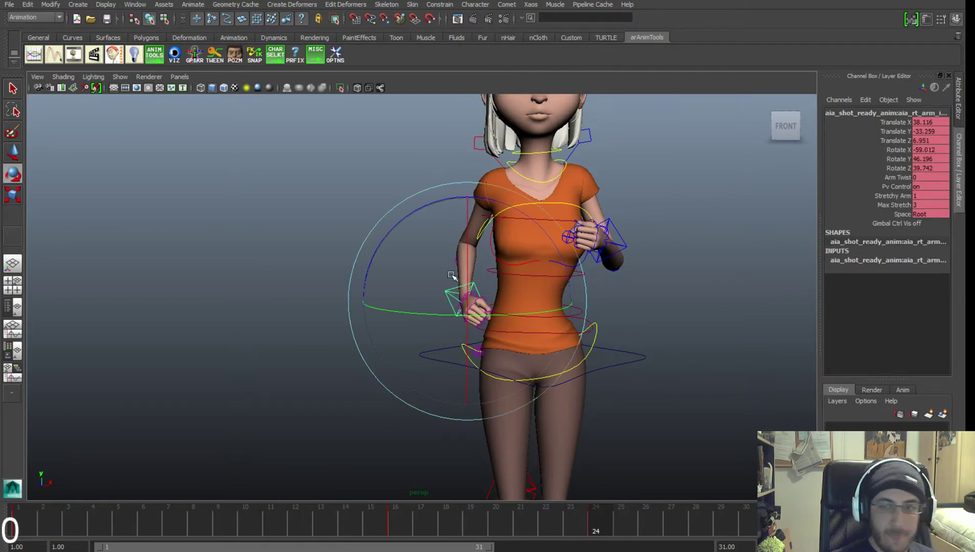
{"action": "left_click_drag", "start_coordinate": [452, 276], "coordinate": [481, 266], "text": "alt"}
{"action": "key", "text": "w"}
{"action": "key", "text": "e"}
{"action": "key", "text": "w"}
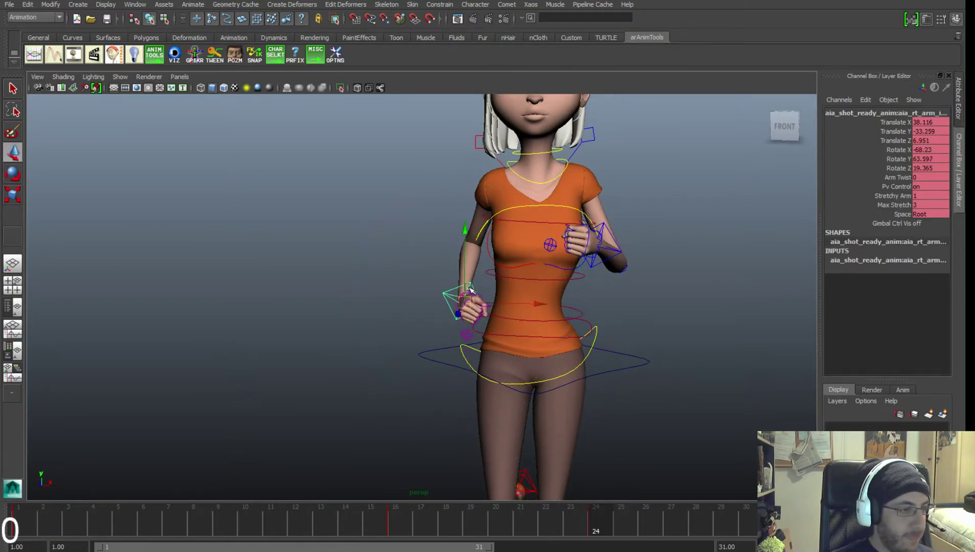
Rotate the left hand control to Rotate X about -21.3, Rotate Y about -181.7 and Rotate Z about 71.9.
{"action": "left_click_drag", "start_coordinate": [495, 285], "coordinate": [532, 237], "text": "alt"}
{"action": "left_click", "coordinate": [563, 300]}
{"action": "key", "text": "e"}
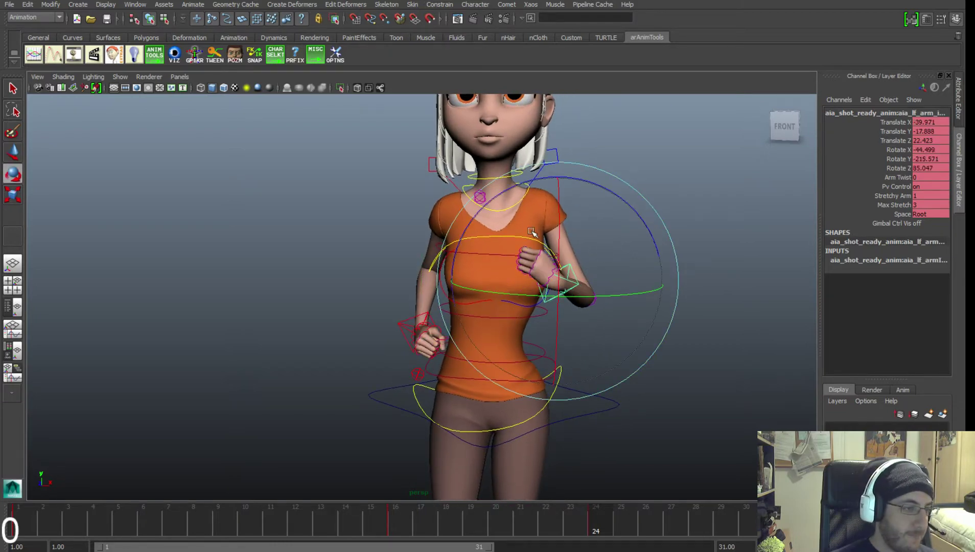
{"action": "left_click_drag", "start_coordinate": [591, 266], "coordinate": [627, 224]}
{"action": "left_click_drag", "start_coordinate": [628, 268], "coordinate": [392, 273], "text": "alt"}
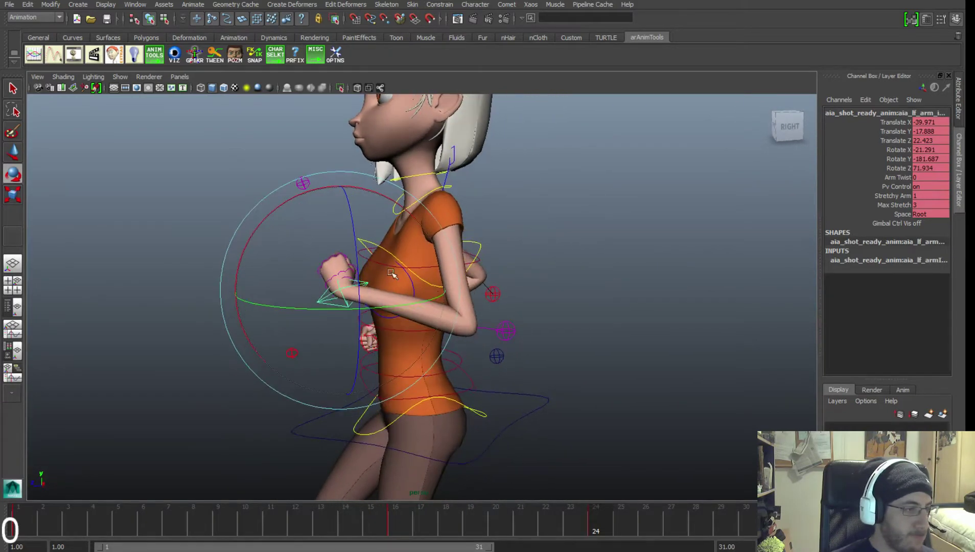
Raise the left hand to Translate Y about -16.8 and rotate it to X about -44.8, Y about -166 and Z about 56.
{"action": "left_click_drag", "start_coordinate": [294, 289], "coordinate": [499, 271]}
{"action": "key", "text": "w"}
{"action": "key", "text": "e"}
{"action": "key", "text": "e"}
{"action": "left_click_drag", "start_coordinate": [500, 271], "coordinate": [322, 329], "text": "alt"}
{"action": "middle_click_drag", "start_coordinate": [322, 329], "coordinate": [372, 327], "text": "alt"}
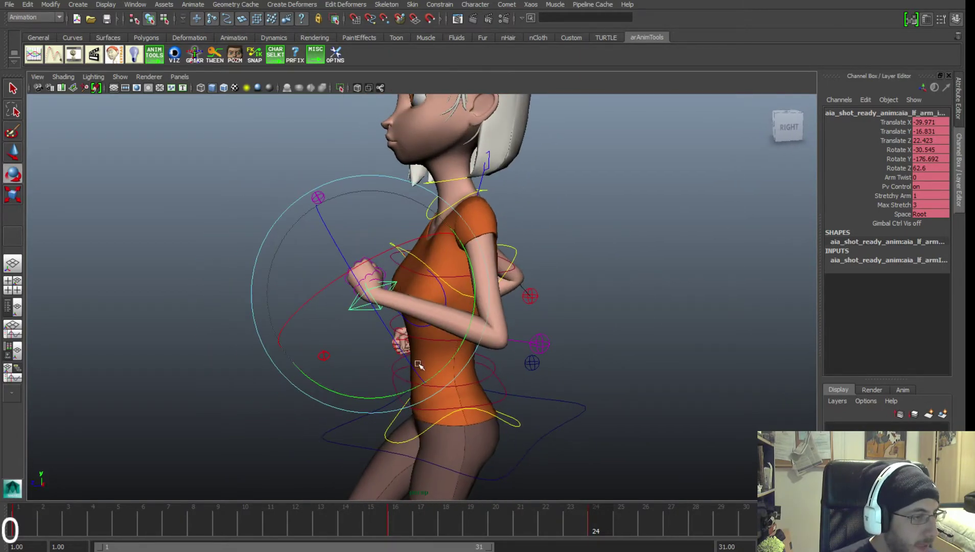
{"action": "left_click_drag", "start_coordinate": [449, 359], "coordinate": [460, 314]}
{"action": "key", "text": "w"}
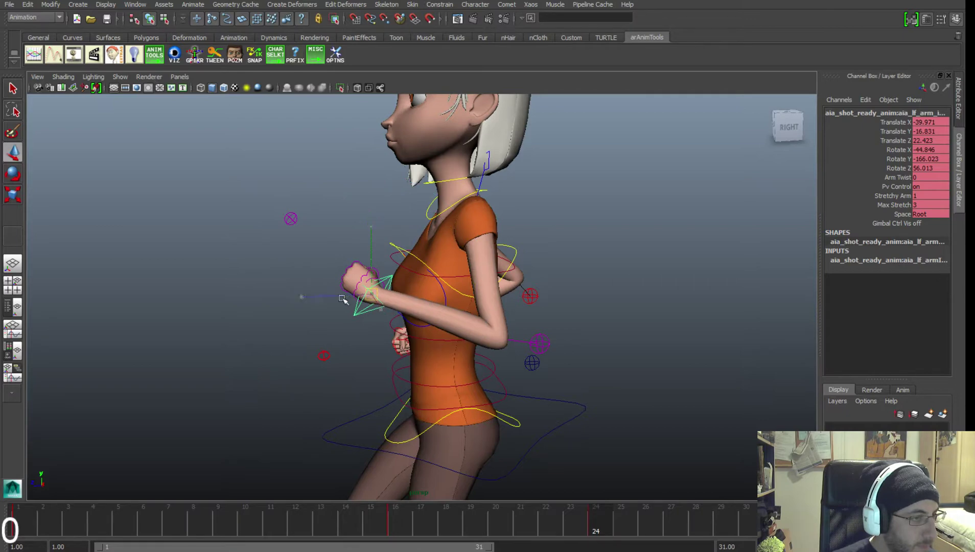
{"action": "mouse_move", "coordinate": [342, 298]}
{"action": "left_mouse_down"}
{"action": "mouse_move", "coordinate": [358, 300]}
{"action": "mouse_move", "coordinate": [351, 300]}
{"action": "left_mouse_up"}
Move the left elbow control to Translate X about -14.2, Y about -31.2 and Z about 20.1.
{"action": "left_click", "coordinate": [543, 340]}
{"action": "left_click_drag", "start_coordinate": [516, 347], "coordinate": [628, 334]}
{"action": "mouse_move", "coordinate": [657, 339]}
{"action": "left_mouse_down"}
{"action": "mouse_move", "coordinate": [627, 339]}
{"action": "mouse_move", "coordinate": [643, 341]}
{"action": "left_mouse_up"}
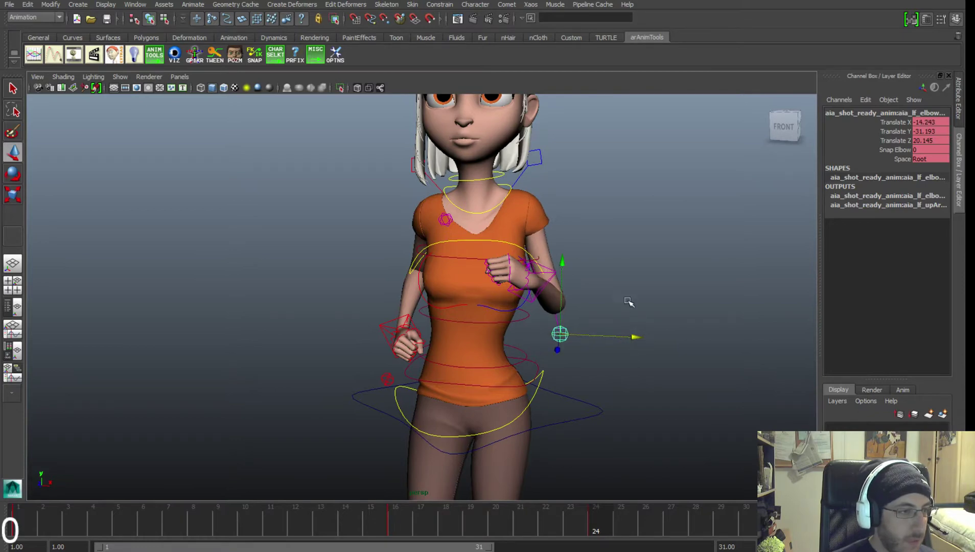
Rotate the left clavicle control slightly to adjust the left shoulder at frame 24.
{"action": "left_click_drag", "start_coordinate": [629, 302], "coordinate": [601, 254], "text": "alt"}
{"action": "left_click", "coordinate": [537, 225]}
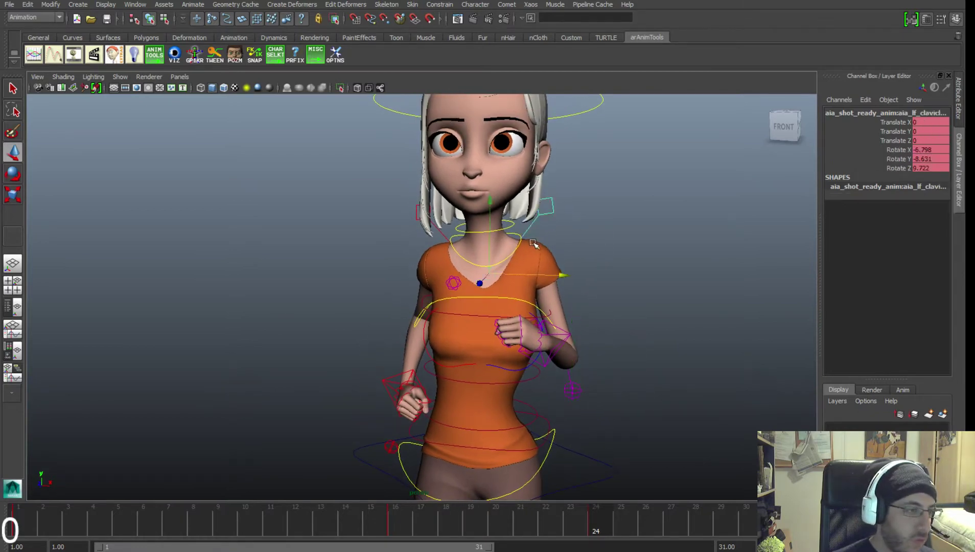
{"action": "key", "text": "e"}
{"action": "left_click_drag", "start_coordinate": [585, 231], "coordinate": [581, 223]}
{"action": "left_click", "coordinate": [668, 227]}
{"action": "middle_click_drag", "start_coordinate": [551, 292], "coordinate": [577, 248], "text": "alt"}
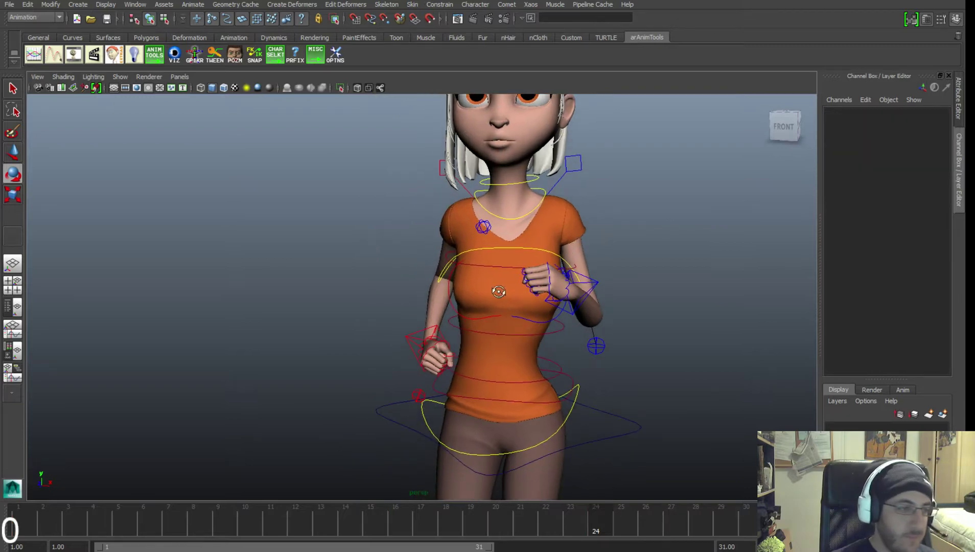
Move the right elbow control outward from the torso to Translate X about 11.1.
{"action": "left_click_drag", "start_coordinate": [496, 290], "coordinate": [504, 291], "text": "alt"}
{"action": "left_click", "coordinate": [442, 333]}
{"action": "left_click", "coordinate": [344, 225]}
{"action": "left_click_drag", "start_coordinate": [353, 225], "coordinate": [511, 230], "text": "alt"}
{"action": "left_click", "coordinate": [315, 297]}
{"action": "left_click_drag", "start_coordinate": [517, 309], "coordinate": [433, 286], "text": "alt"}
{"action": "key", "text": "w"}
{"action": "middle_click_drag", "start_coordinate": [455, 274], "coordinate": [439, 297], "text": "alt"}
{"action": "left_click_drag", "start_coordinate": [439, 296], "coordinate": [463, 279], "text": "alt"}
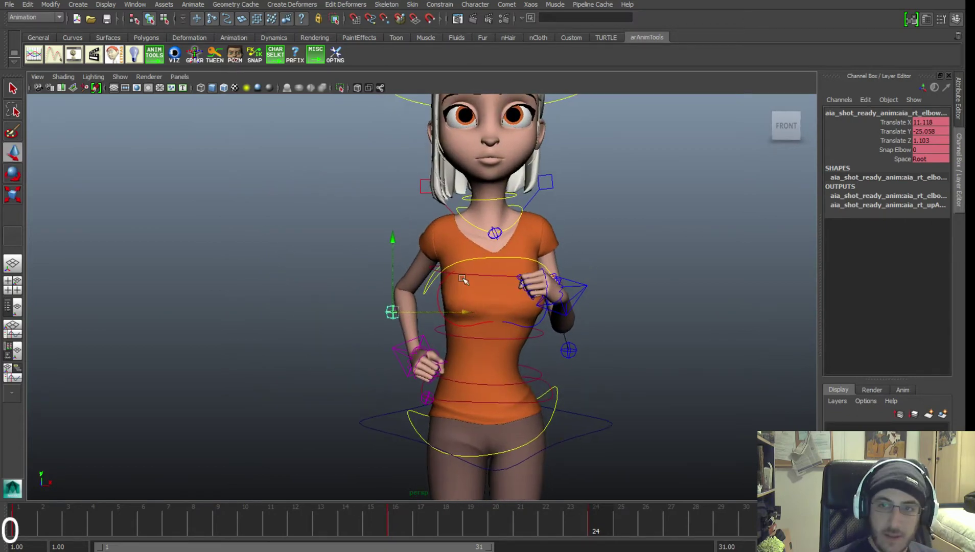
Examine the right clavicle and shoulder from the side, including how they sit in the full body pose.
{"action": "left_click", "coordinate": [420, 189]}
{"action": "left_click_drag", "start_coordinate": [420, 190], "coordinate": [530, 283], "text": "alt"}
{"action": "key", "text": "e"}
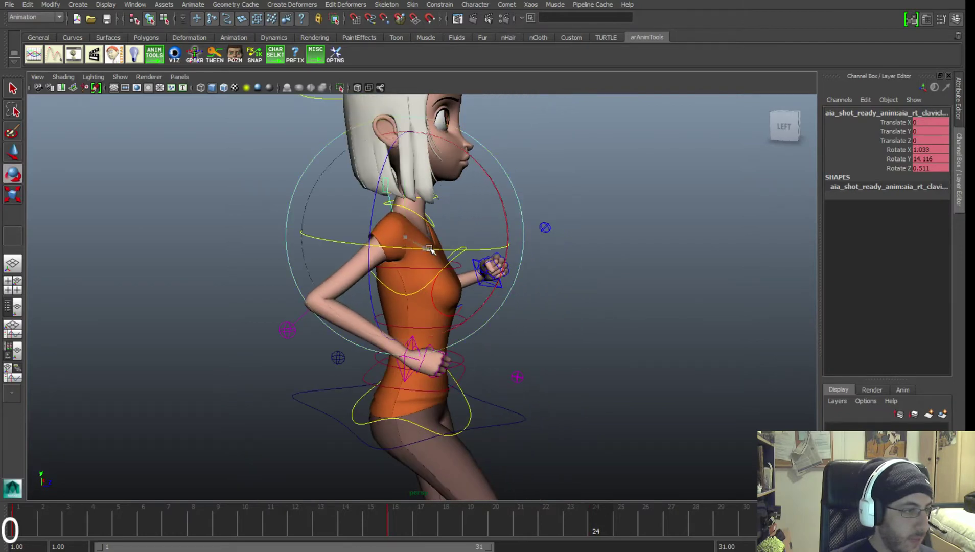
{"action": "right_click_drag", "start_coordinate": [531, 282], "coordinate": [478, 358], "text": "alt"}
{"action": "middle_click_drag", "start_coordinate": [478, 358], "coordinate": [499, 278], "text": "alt"}
{"action": "right_click_drag", "start_coordinate": [499, 279], "coordinate": [435, 245], "text": "alt"}
{"action": "middle_click_drag", "start_coordinate": [436, 246], "coordinate": [446, 266], "text": "alt"}
{"action": "left_click", "coordinate": [594, 286]}
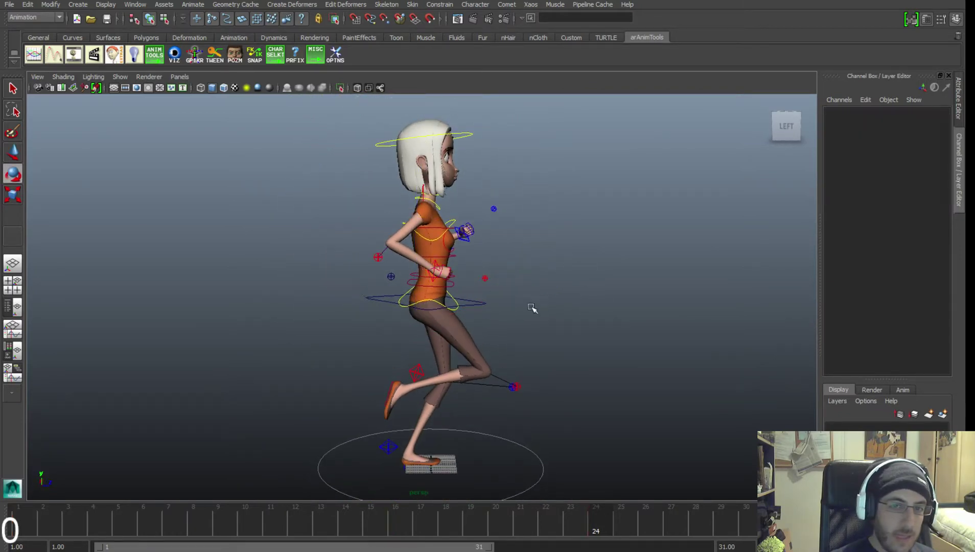
Lean the whole body forward by rotating the COG control to Rotate X about 9.8.
{"action": "middle_click_drag", "start_coordinate": [530, 305], "coordinate": [539, 298], "text": "alt"}
{"action": "left_click", "coordinate": [479, 293]}
{"action": "left_click_drag", "start_coordinate": [509, 219], "coordinate": [519, 231]}
{"action": "middle_click_drag", "start_coordinate": [591, 184], "coordinate": [589, 210], "text": "alt"}
{"action": "left_click_drag", "start_coordinate": [585, 215], "coordinate": [570, 259], "text": "alt"}
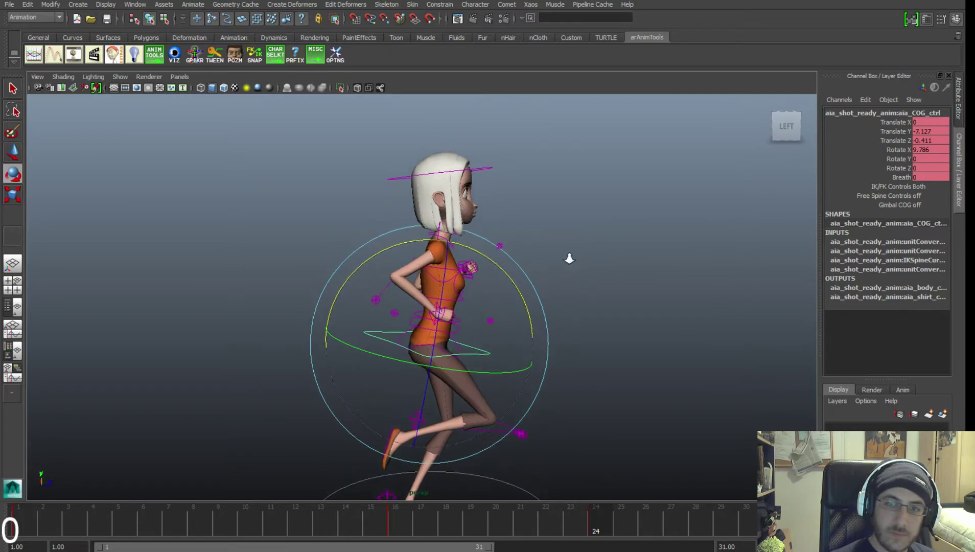
{"action": "left_click", "coordinate": [622, 241]}
Move the right hand control to Translate X about 36.0, Y about -31.9 and Z about 10.6.
{"action": "left_click", "coordinate": [433, 311]}
{"action": "left_click_drag", "start_coordinate": [436, 313], "coordinate": [360, 316], "text": "alt"}
{"action": "key", "text": "w"}
{"action": "mouse_move", "coordinate": [463, 310]}
{"action": "left_mouse_down"}
{"action": "mouse_move", "coordinate": [452, 312]}
{"action": "mouse_move", "coordinate": [504, 318]}
{"action": "mouse_move", "coordinate": [477, 321]}
{"action": "left_mouse_up"}
{"action": "right_click_drag", "start_coordinate": [477, 321], "coordinate": [460, 326], "text": "alt"}
{"action": "middle_click_drag", "start_coordinate": [460, 325], "coordinate": [472, 263], "text": "alt"}
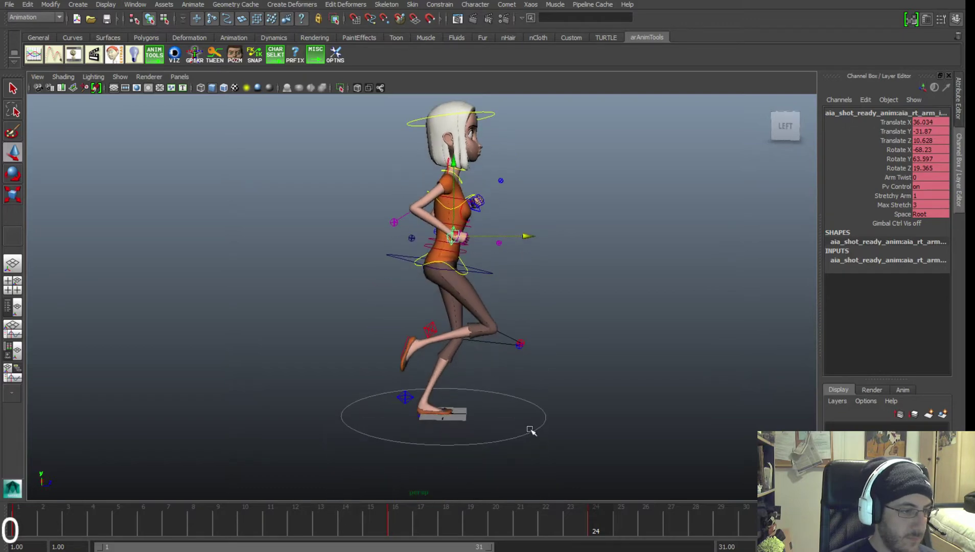
Lower the COG control to Translate Y about -9.1, comparing the poses between frames 16 and 24.
{"action": "left_click_drag", "start_coordinate": [414, 509], "coordinate": [609, 517]}
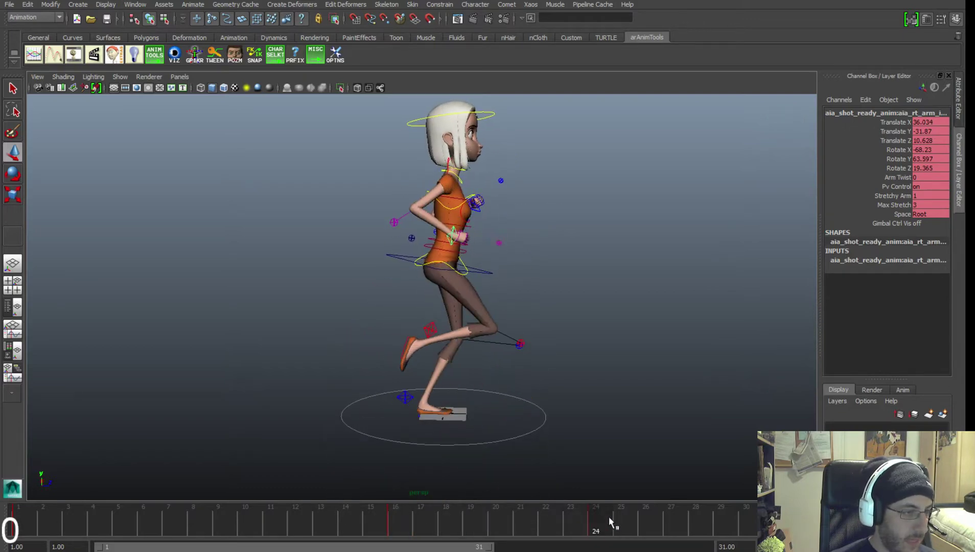
{"action": "middle_click_drag", "start_coordinate": [534, 428], "coordinate": [536, 444], "text": "alt"}
{"action": "right_click_drag", "start_coordinate": [535, 444], "coordinate": [527, 416], "text": "alt"}
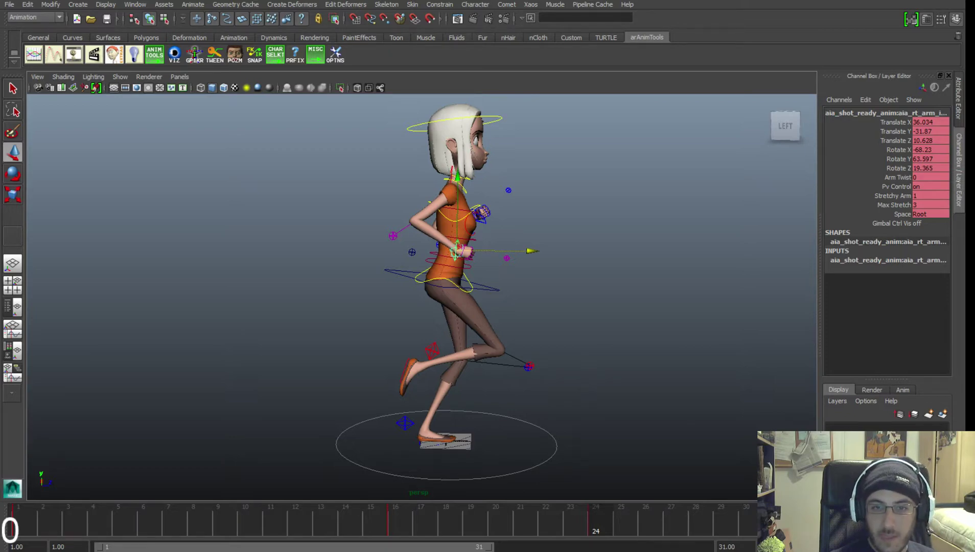
{"action": "left_click", "coordinate": [492, 283]}
{"action": "left_click", "coordinate": [488, 288]}
{"action": "middle_click_drag", "start_coordinate": [509, 314], "coordinate": [542, 315], "text": "alt"}
{"action": "left_click_drag", "start_coordinate": [476, 242], "coordinate": [490, 326]}
{"action": "left_click_drag", "start_coordinate": [394, 518], "coordinate": [604, 516]}
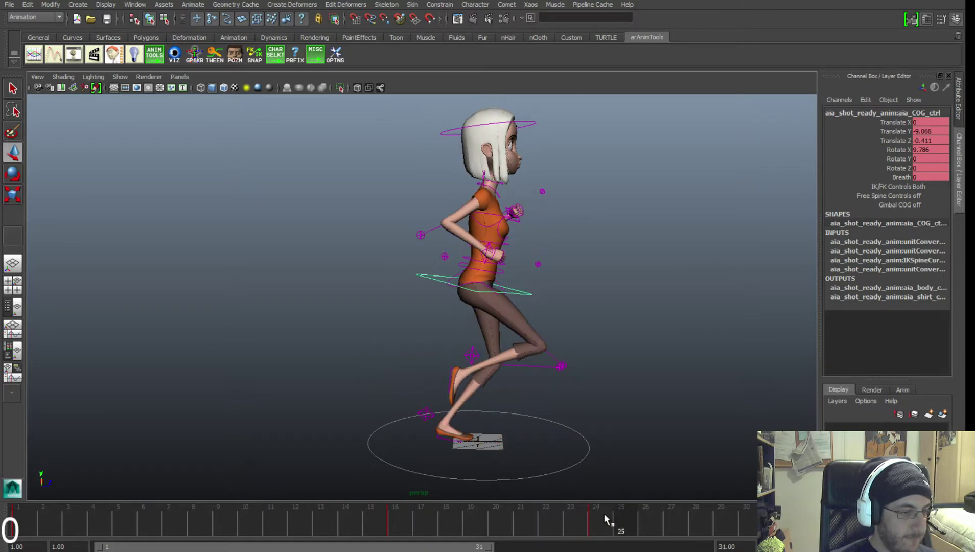
Examine the frame 24 pose from the front and back, comparing it with the motion from frame 16.
{"action": "left_click_drag", "start_coordinate": [607, 430], "coordinate": [522, 449], "text": "alt"}
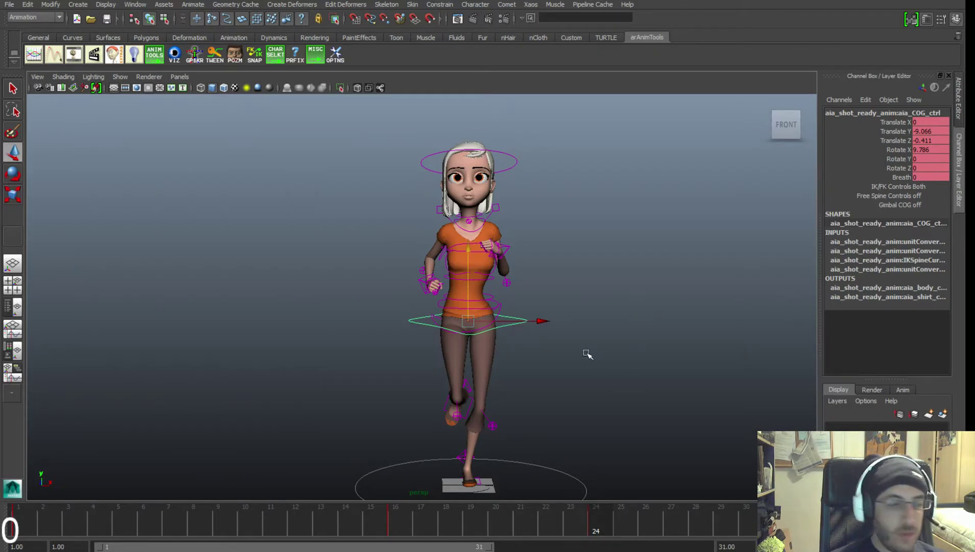
{"action": "middle_click_drag", "start_coordinate": [588, 353], "coordinate": [582, 326], "text": "alt"}
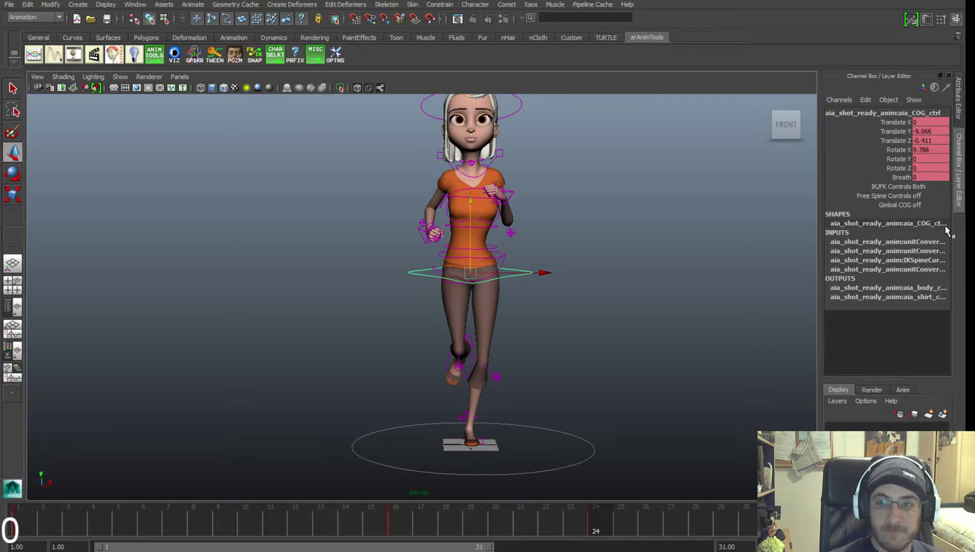
{"action": "left_click_drag", "start_coordinate": [758, 248], "coordinate": [579, 297], "text": "alt"}
{"action": "middle_click_drag", "start_coordinate": [499, 307], "coordinate": [486, 313], "text": "alt"}
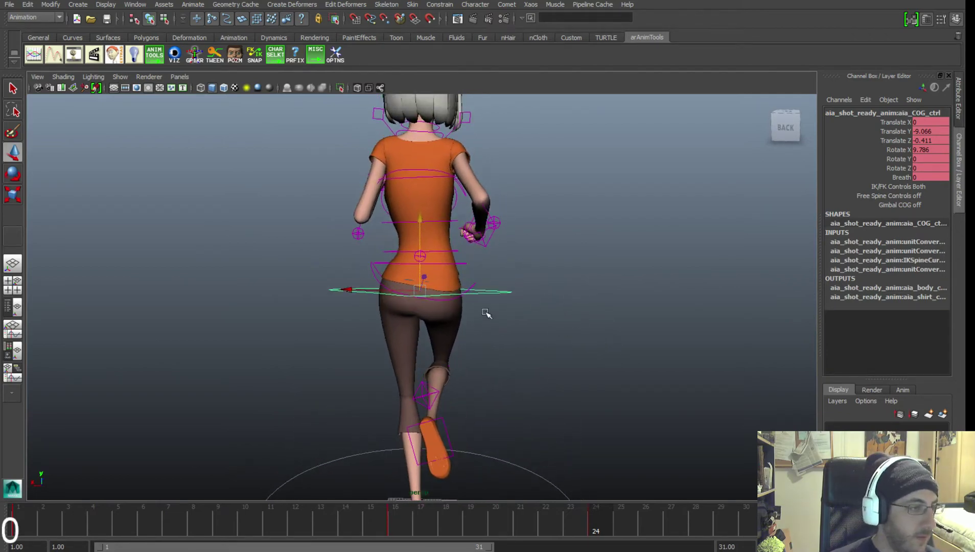
{"action": "left_click", "coordinate": [514, 264]}
{"action": "left_click_drag", "start_coordinate": [555, 290], "coordinate": [335, 284], "text": "alt"}
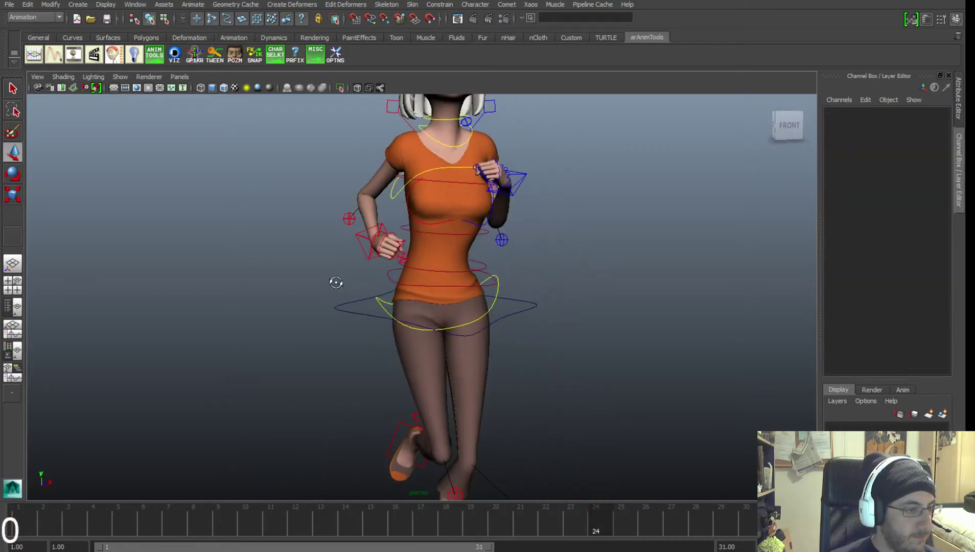
{"action": "left_click_drag", "start_coordinate": [462, 306], "coordinate": [642, 303], "text": "alt"}
{"action": "left_click_drag", "start_coordinate": [578, 297], "coordinate": [560, 294], "text": "alt"}
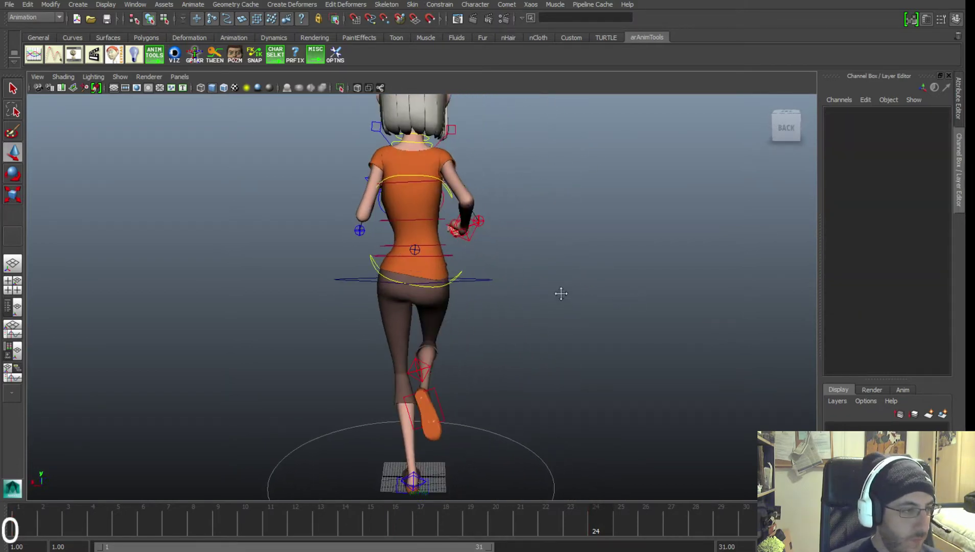
{"action": "right_click_drag", "start_coordinate": [560, 294], "coordinate": [572, 316], "text": "alt"}
{"action": "left_click", "coordinate": [513, 302]}
{"action": "middle_click_drag", "start_coordinate": [510, 327], "coordinate": [514, 292], "text": "alt"}
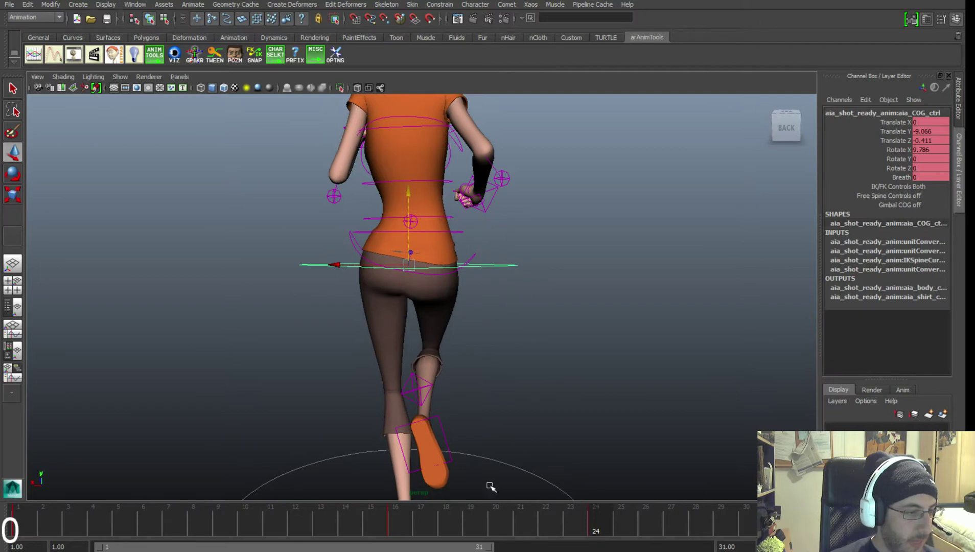
{"action": "left_click_drag", "start_coordinate": [391, 512], "coordinate": [603, 518]}
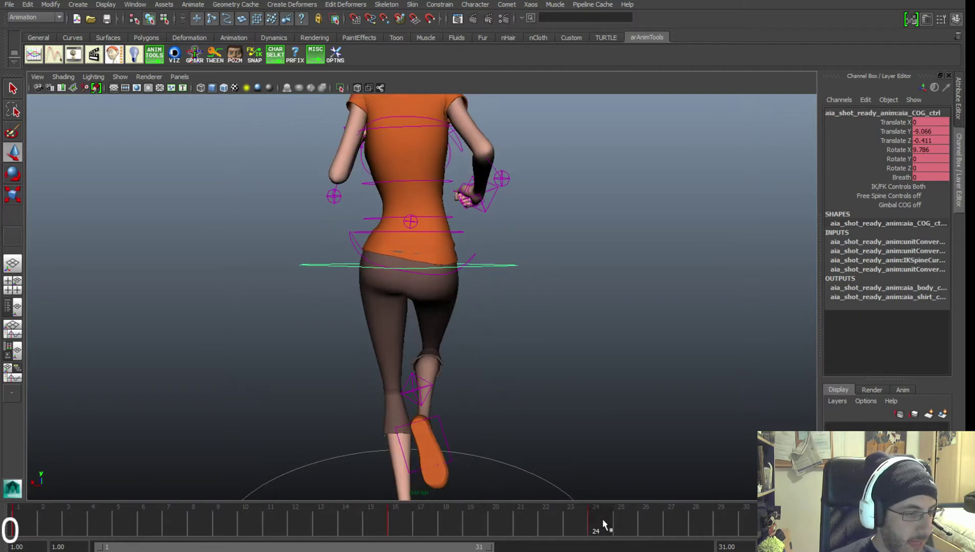
{"action": "key", "text": "w"}
{"action": "middle_click_drag", "start_coordinate": [530, 390], "coordinate": [533, 414], "text": "alt"}
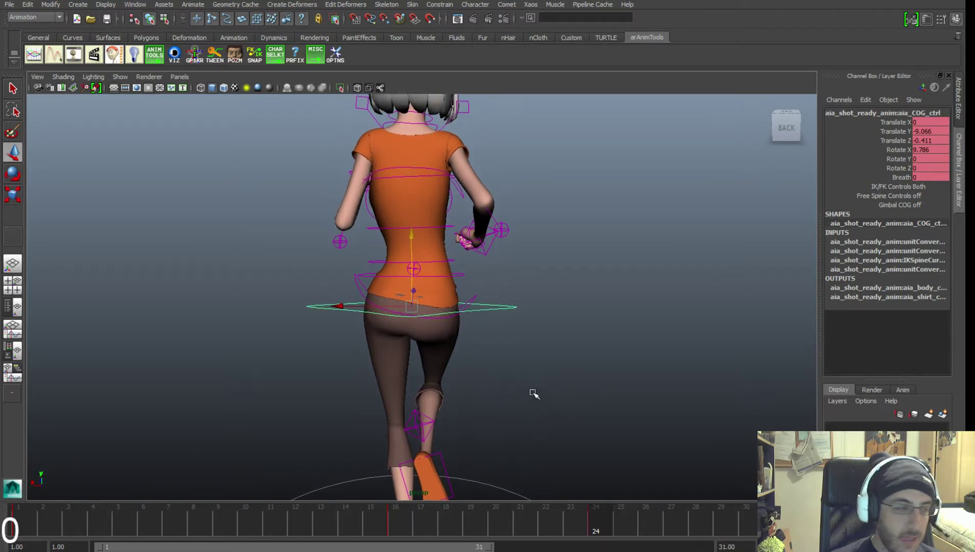
{"action": "middle_click_drag", "start_coordinate": [520, 326], "coordinate": [527, 336], "text": "alt"}
Rotate the upper spine control slightly to adjust the chest tilt as seen from behind.
{"action": "left_click", "coordinate": [524, 332]}
{"action": "left_click", "coordinate": [472, 296]}
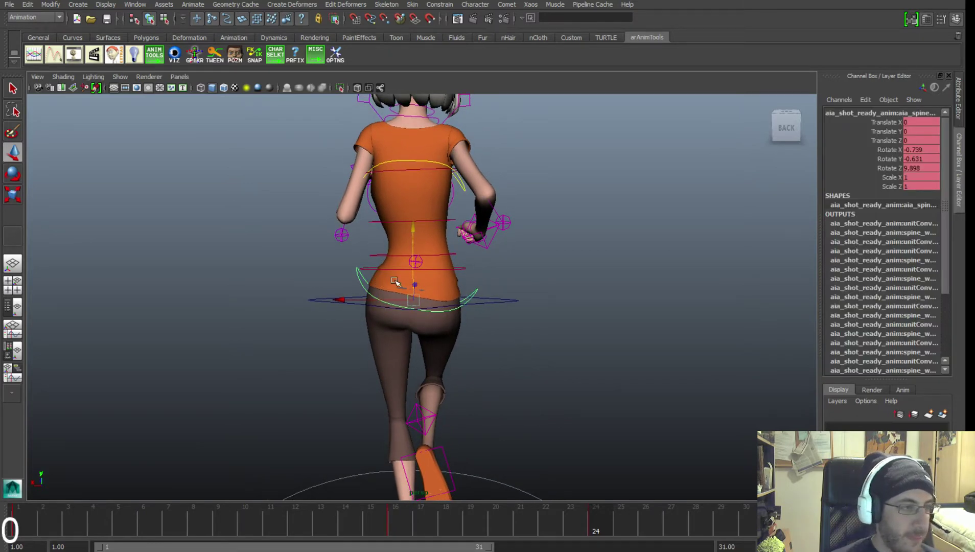
{"action": "left_click", "coordinate": [577, 292]}
{"action": "left_click", "coordinate": [427, 164]}
{"action": "key", "text": "e"}
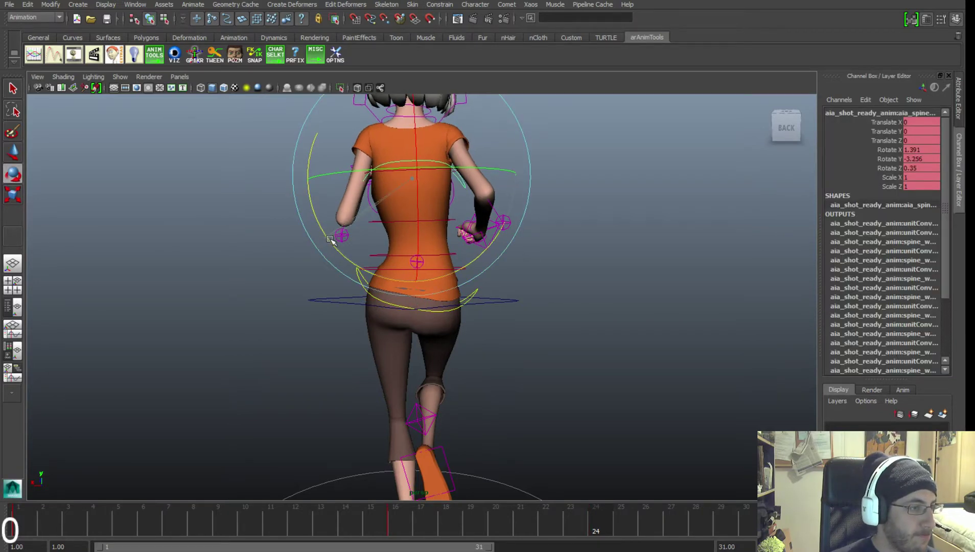
{"action": "mouse_move", "coordinate": [329, 238]}
{"action": "left_mouse_down"}
{"action": "mouse_move", "coordinate": [491, 263]}
{"action": "mouse_move", "coordinate": [551, 261]}
{"action": "left_mouse_up"}
{"action": "left_click", "coordinate": [521, 255]}
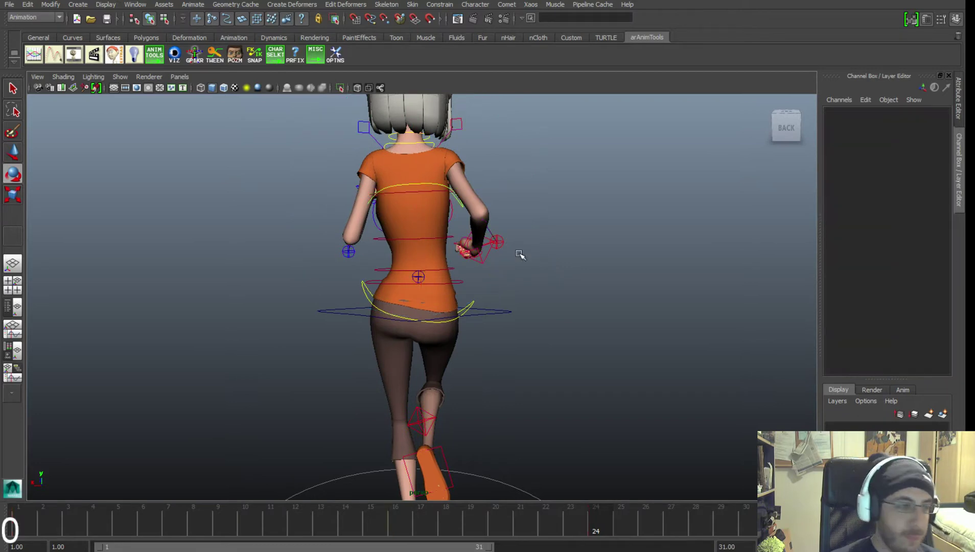
Move the left hand control to Translate X about -44.4, Y about -22.0 and Z about 21.4.
{"action": "middle_click_drag", "start_coordinate": [351, 237], "coordinate": [349, 243], "text": "alt"}
{"action": "left_click_drag", "start_coordinate": [349, 244], "coordinate": [408, 241], "text": "alt"}
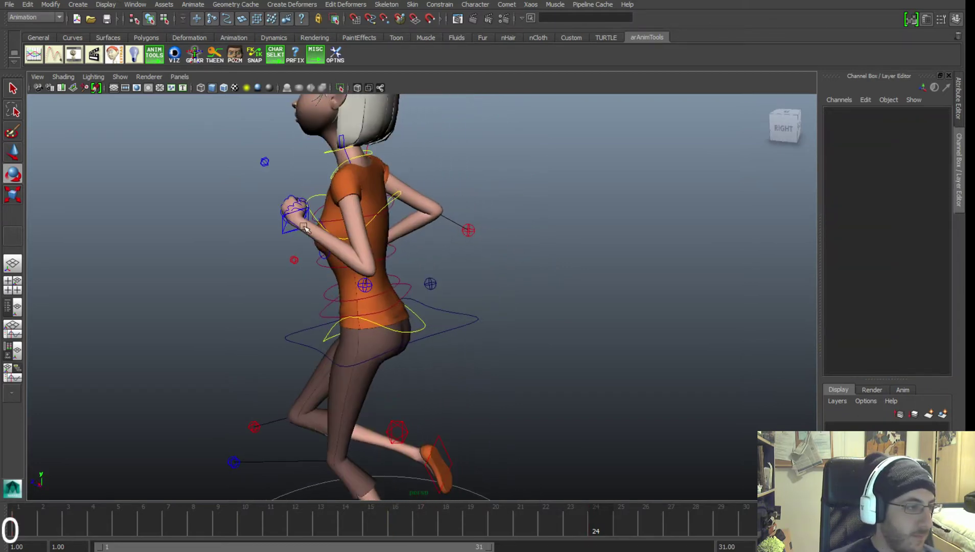
{"action": "left_click", "coordinate": [288, 224]}
{"action": "left_click_drag", "start_coordinate": [335, 245], "coordinate": [244, 233], "text": "alt"}
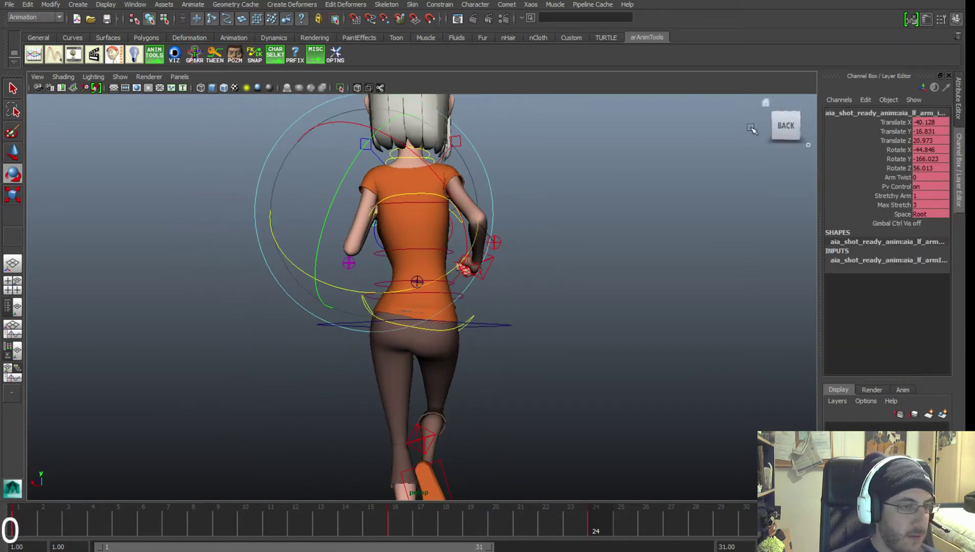
{"action": "left_click", "coordinate": [786, 129]}
{"action": "right_click_drag", "start_coordinate": [555, 286], "coordinate": [435, 316], "text": "alt"}
{"action": "middle_click_drag", "start_coordinate": [435, 317], "coordinate": [362, 199], "text": "alt"}
{"action": "key", "text": "w"}
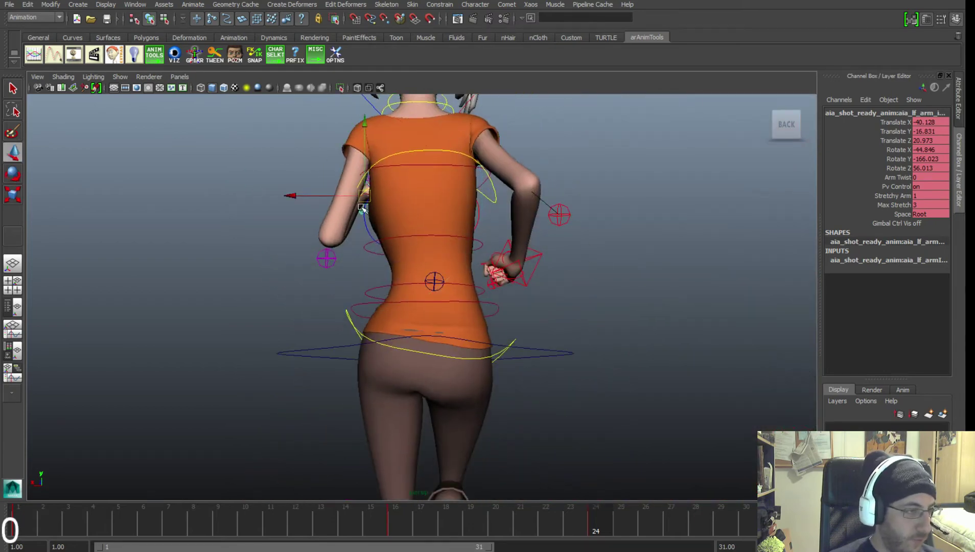
{"action": "left_click_drag", "start_coordinate": [366, 175], "coordinate": [355, 230]}
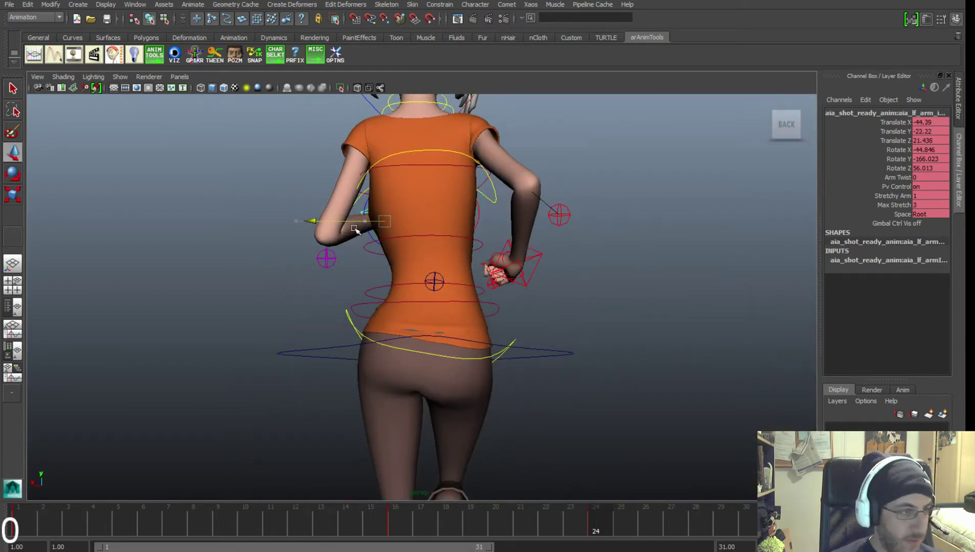
{"action": "left_click_drag", "start_coordinate": [384, 193], "coordinate": [385, 189]}
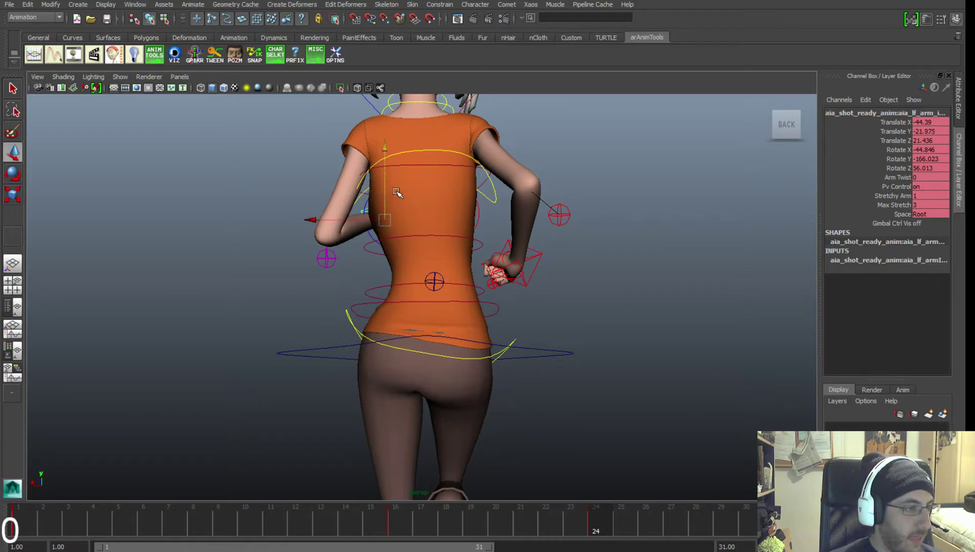
Move the right hand to about X 38.5, Y -34.7, Z 10.9 and rotate it to about X -58.6, Y 45.4, Z 27.2.
{"action": "middle_click_drag", "start_coordinate": [396, 192], "coordinate": [373, 203], "text": "alt"}
{"action": "right_click_drag", "start_coordinate": [372, 203], "coordinate": [403, 225], "text": "alt"}
{"action": "left_click_drag", "start_coordinate": [528, 291], "coordinate": [463, 285]}
{"action": "key", "text": "e"}
{"action": "left_click_drag", "start_coordinate": [512, 237], "coordinate": [458, 272]}
{"action": "right_click_drag", "start_coordinate": [565, 288], "coordinate": [509, 277], "text": "alt"}
{"action": "middle_click_drag", "start_coordinate": [510, 276], "coordinate": [525, 316], "text": "alt"}
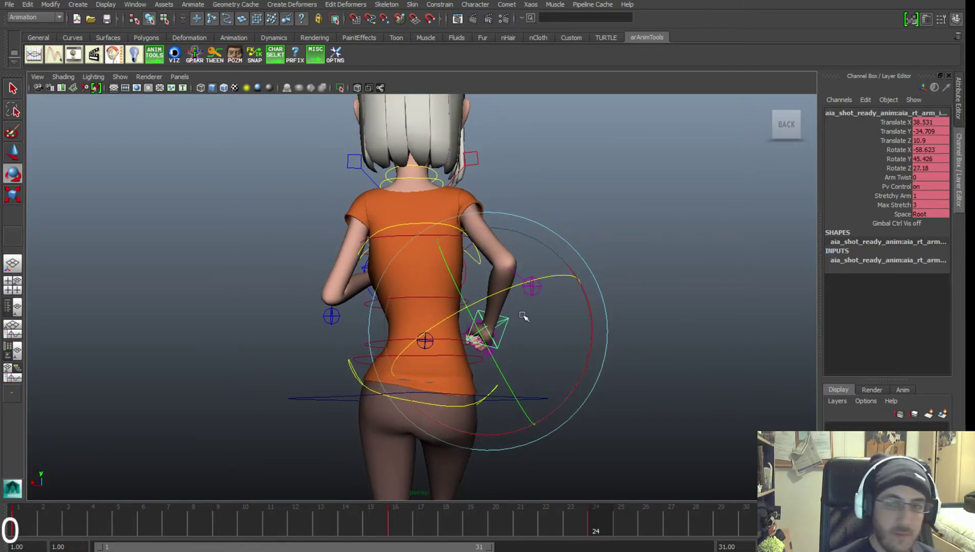
{"action": "right_click_drag", "start_coordinate": [558, 302], "coordinate": [501, 290], "text": "alt"}
{"action": "middle_click_drag", "start_coordinate": [501, 290], "coordinate": [503, 299], "text": "alt"}
{"action": "left_click", "coordinate": [628, 231]}
Move the left elbow control outward and up to Translate X about -11.8 and Y about -29.0.
{"action": "scroll", "coordinate": [613, 273], "scroll_direction": "down", "scroll_amount": 3}
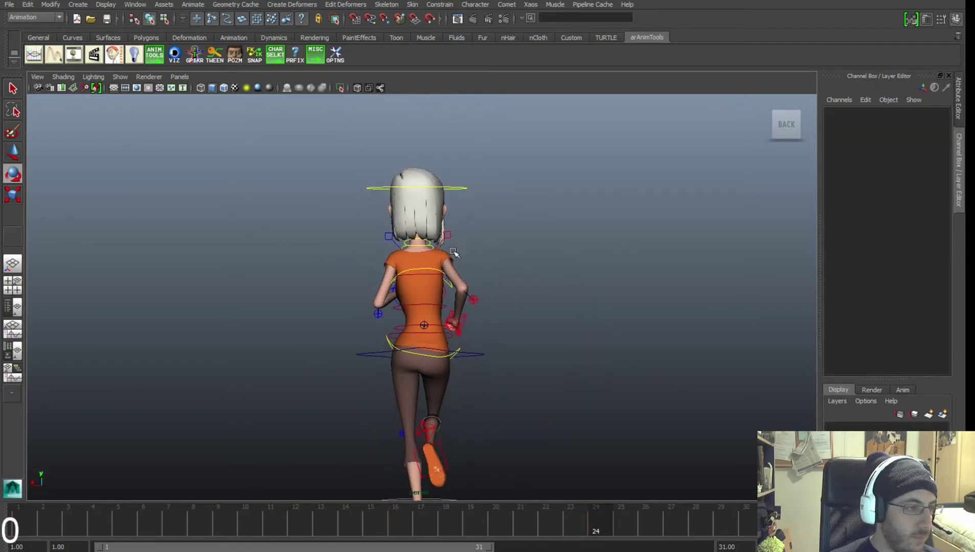
{"action": "scroll", "coordinate": [474, 268], "scroll_direction": "up", "scroll_amount": 4}
{"action": "left_click", "coordinate": [370, 290]}
{"action": "key", "text": "w"}
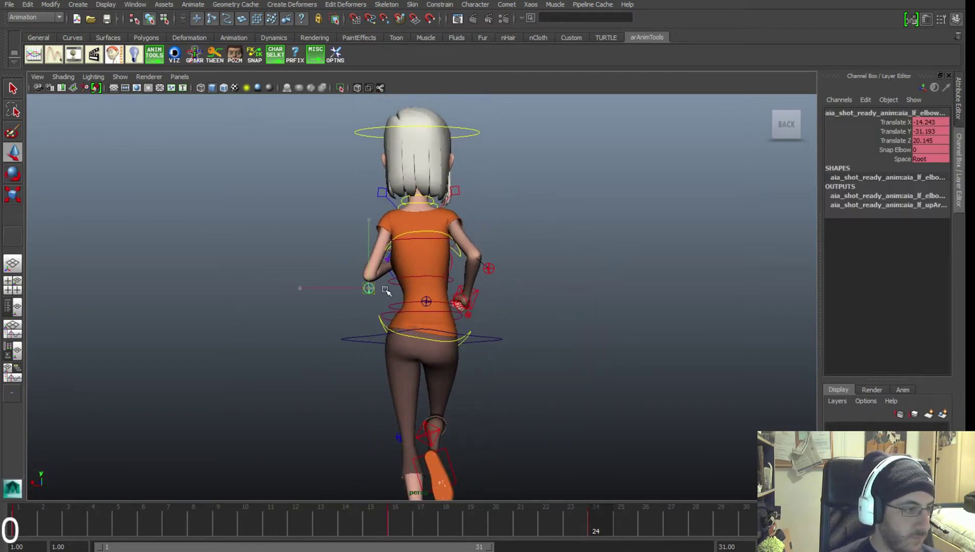
{"action": "left_click_drag", "start_coordinate": [353, 288], "coordinate": [336, 277]}
{"action": "middle_click_drag", "start_coordinate": [424, 272], "coordinate": [416, 224], "text": "alt"}
{"action": "scroll", "coordinate": [409, 286], "scroll_direction": "down", "scroll_amount": 2}
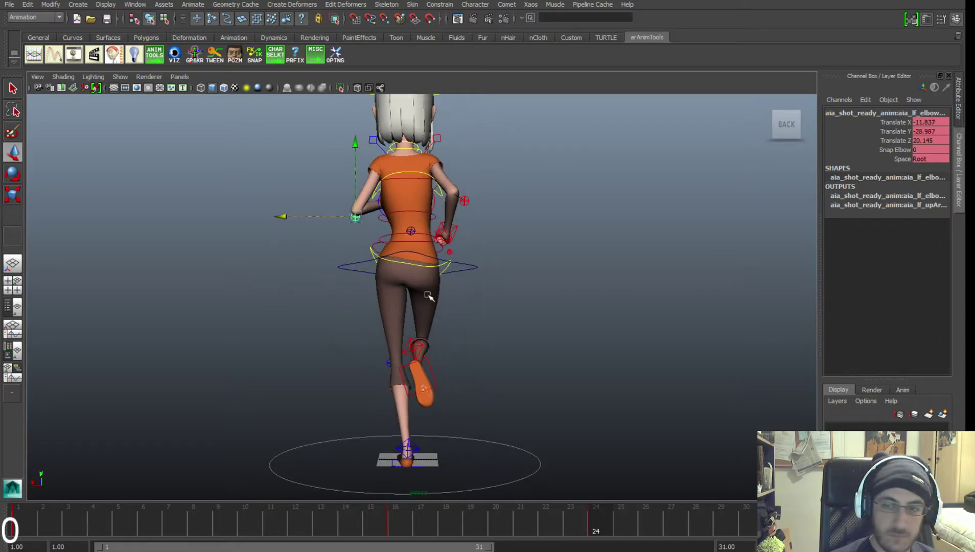
Set the left foot control's Foot Roll to about 4.66 to lift the planted foot's heel.
{"action": "middle_click_drag", "start_coordinate": [428, 295], "coordinate": [429, 254], "text": "alt"}
{"action": "right_click_drag", "start_coordinate": [429, 254], "coordinate": [568, 298], "text": "alt"}
{"action": "left_click", "coordinate": [569, 299]}
{"action": "middle_click_drag", "start_coordinate": [439, 316], "coordinate": [446, 301], "text": "alt"}
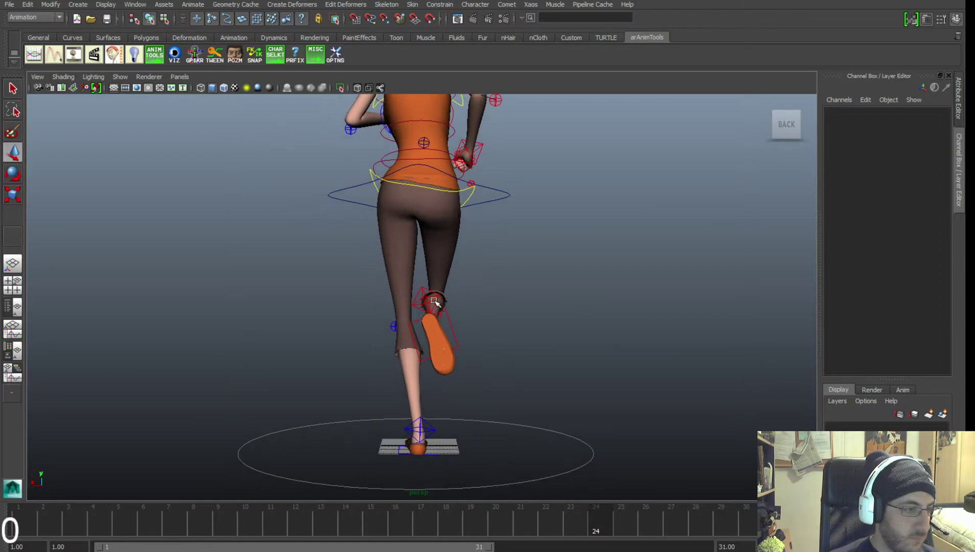
{"action": "left_click", "coordinate": [432, 299]}
{"action": "left_click_drag", "start_coordinate": [492, 344], "coordinate": [417, 322], "text": "alt"}
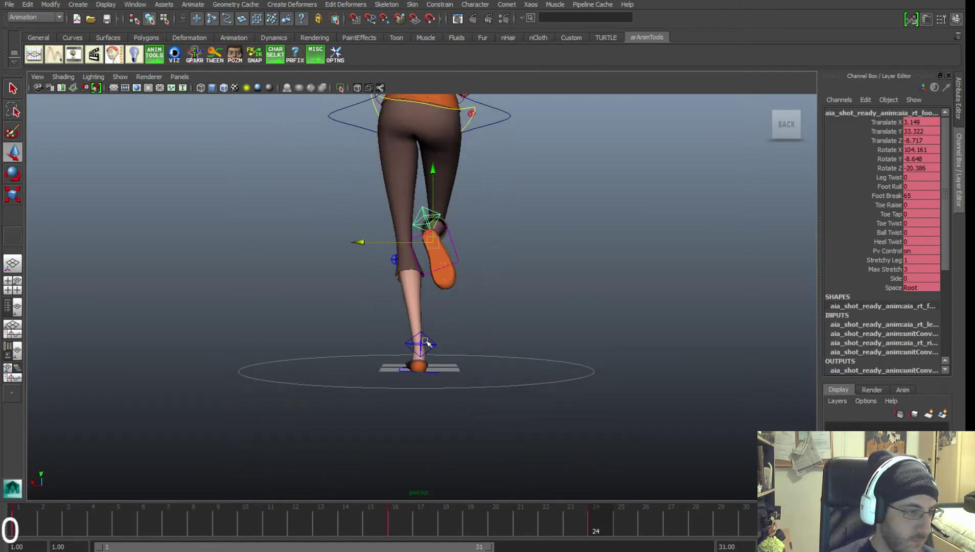
{"action": "left_click", "coordinate": [426, 341]}
{"action": "right_click_drag", "start_coordinate": [389, 313], "coordinate": [454, 337], "text": "alt"}
{"action": "middle_click_drag", "start_coordinate": [454, 337], "coordinate": [416, 283], "text": "alt"}
{"action": "right_click_drag", "start_coordinate": [444, 289], "coordinate": [492, 303], "text": "alt"}
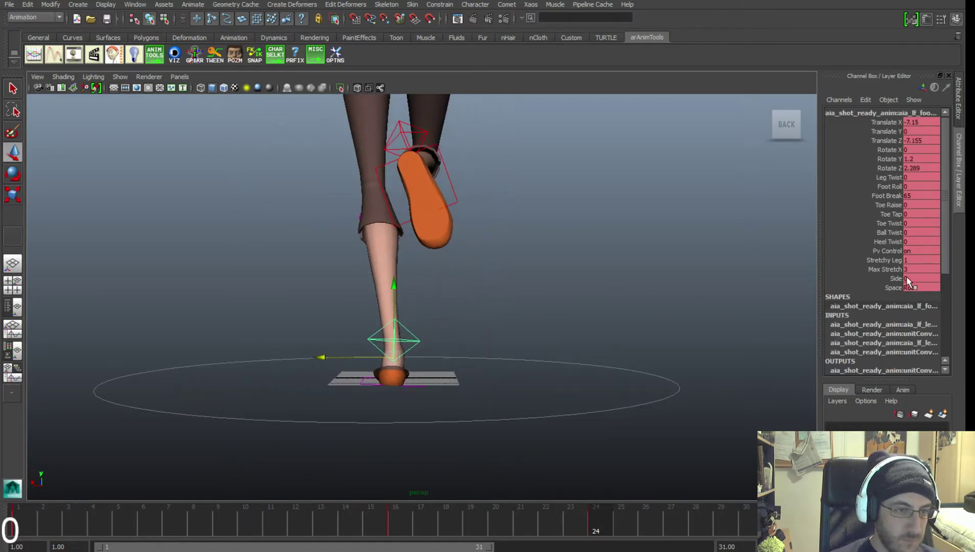
{"action": "right_click_drag", "start_coordinate": [763, 265], "coordinate": [760, 279], "text": "alt"}
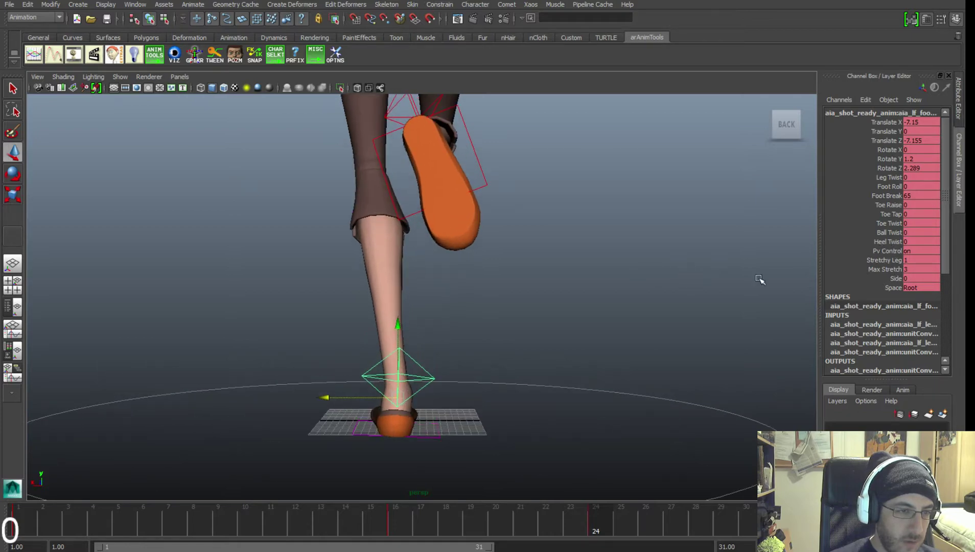
{"action": "left_click", "coordinate": [888, 186]}
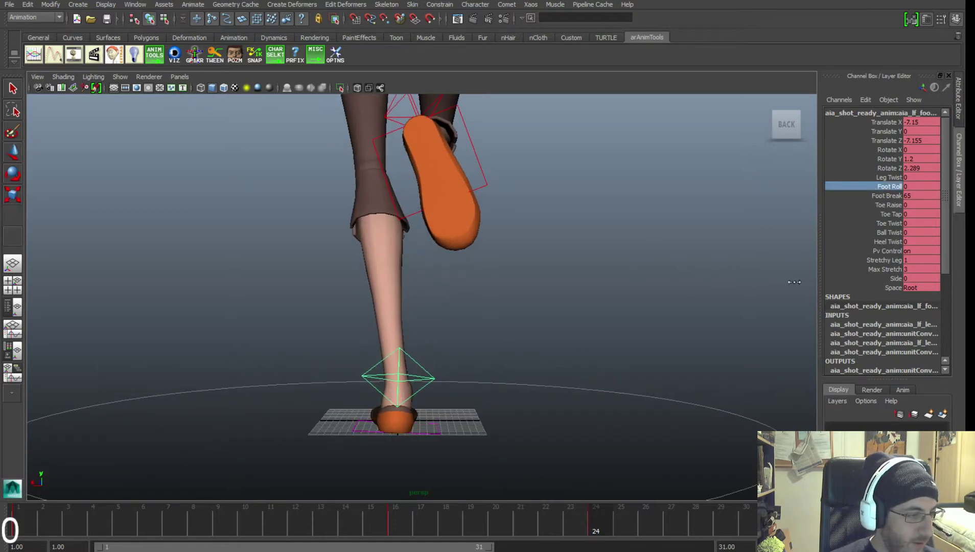
{"action": "right_click_drag", "start_coordinate": [765, 297], "coordinate": [534, 286], "text": "alt"}
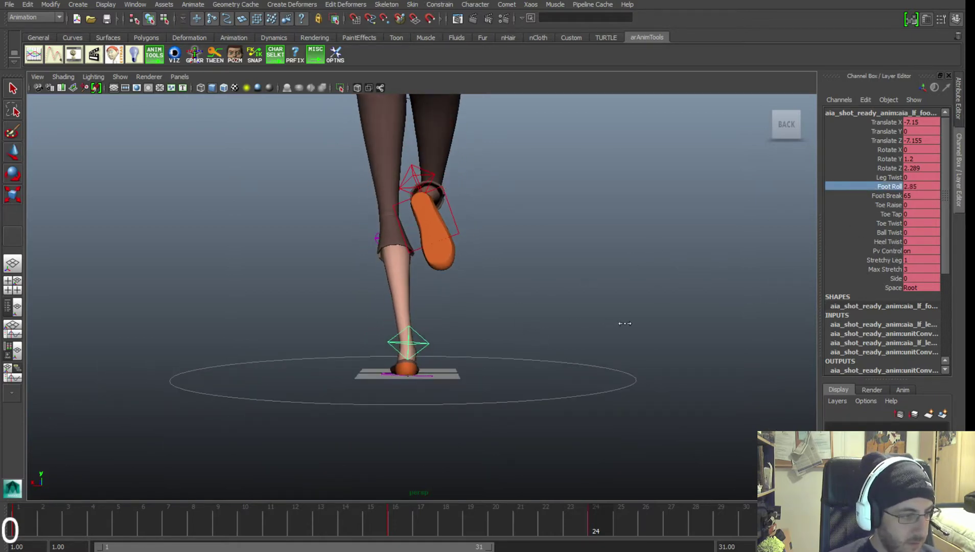
{"action": "middle_click_drag", "start_coordinate": [625, 324], "coordinate": [633, 315]}
Check the full body pose at frame 24 from the back and the front.
{"action": "right_click_drag", "start_coordinate": [632, 312], "coordinate": [543, 277], "text": "alt"}
{"action": "middle_click_drag", "start_coordinate": [543, 277], "coordinate": [542, 339], "text": "alt"}
{"action": "right_click_drag", "start_coordinate": [602, 322], "coordinate": [563, 303], "text": "alt"}
{"action": "middle_click_drag", "start_coordinate": [563, 302], "coordinate": [565, 336], "text": "alt"}
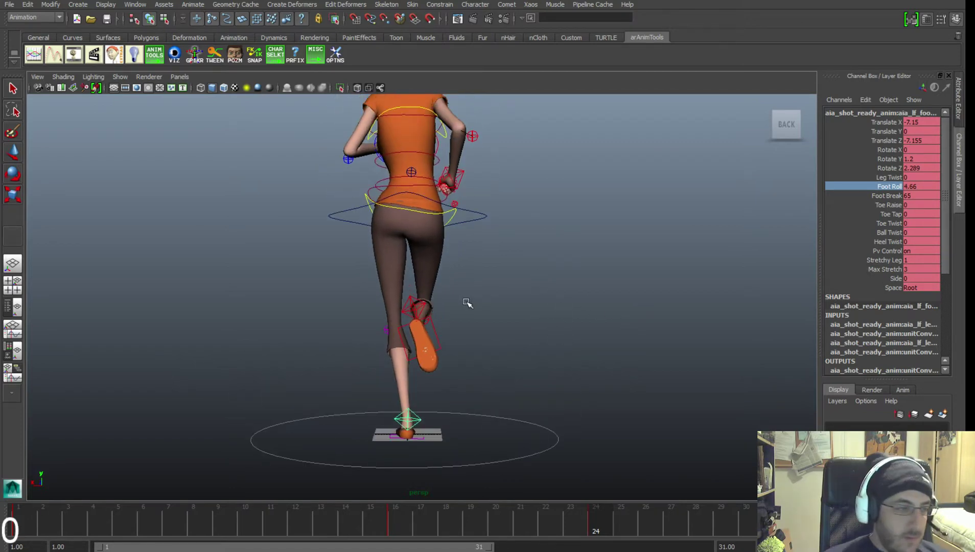
{"action": "left_click_drag", "start_coordinate": [468, 303], "coordinate": [686, 307], "text": "alt"}
{"action": "right_click_drag", "start_coordinate": [685, 307], "coordinate": [557, 309], "text": "alt"}
{"action": "scroll", "coordinate": [556, 308], "scroll_direction": "up", "scroll_amount": 3}
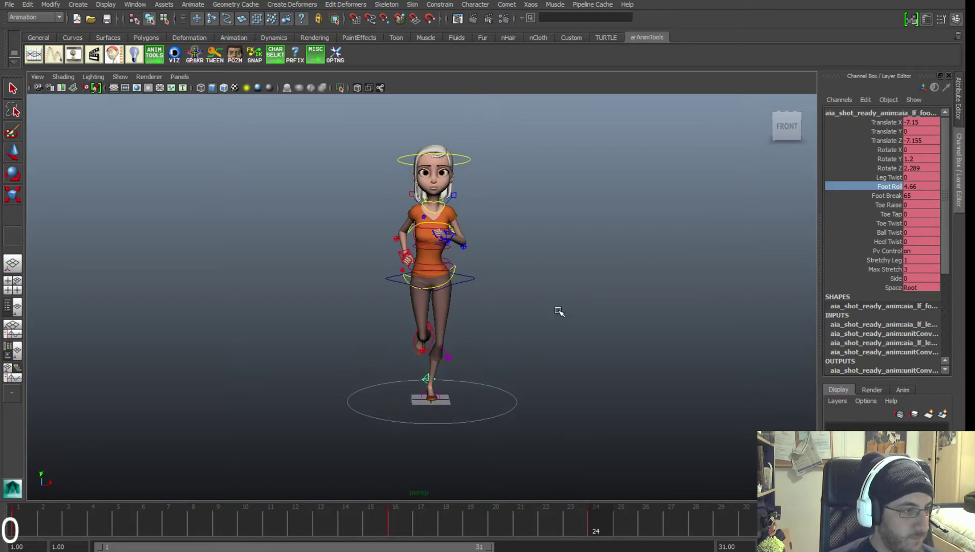
Select all of the character rig's controls at frame 24.
{"action": "left_click", "coordinate": [559, 312]}
{"action": "key", "text": "w"}
{"action": "left_click_drag", "start_coordinate": [311, 109], "coordinate": [631, 403]}
{"action": "left_click_drag", "start_coordinate": [599, 294], "coordinate": [575, 328], "text": "alt"}
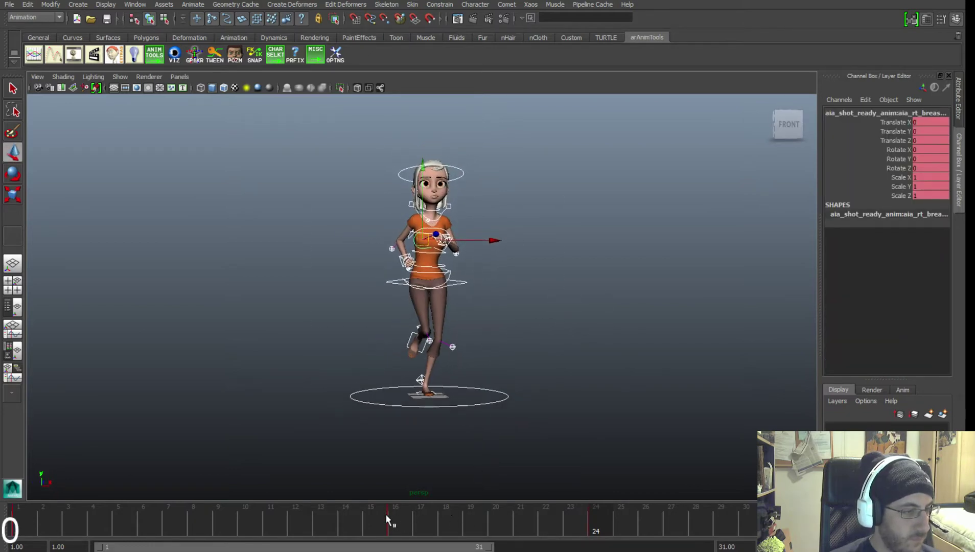
Play and scrub the run cycle from the front and the side to review the motion between the key poses.
{"action": "mouse_move", "coordinate": [387, 516]}
{"action": "left_mouse_down"}
{"action": "mouse_move", "coordinate": [777, 518]}
{"action": "mouse_move", "coordinate": [384, 478]}
{"action": "mouse_move", "coordinate": [273, 457]}
{"action": "left_mouse_up"}
{"action": "key", "text": "alt+v"}
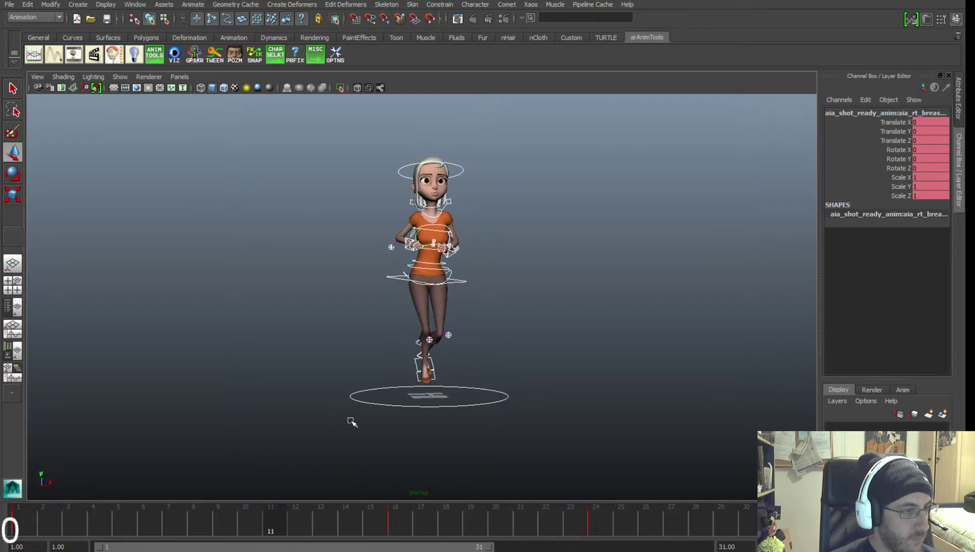
{"action": "left_click_drag", "start_coordinate": [493, 407], "coordinate": [612, 411], "text": "alt"}
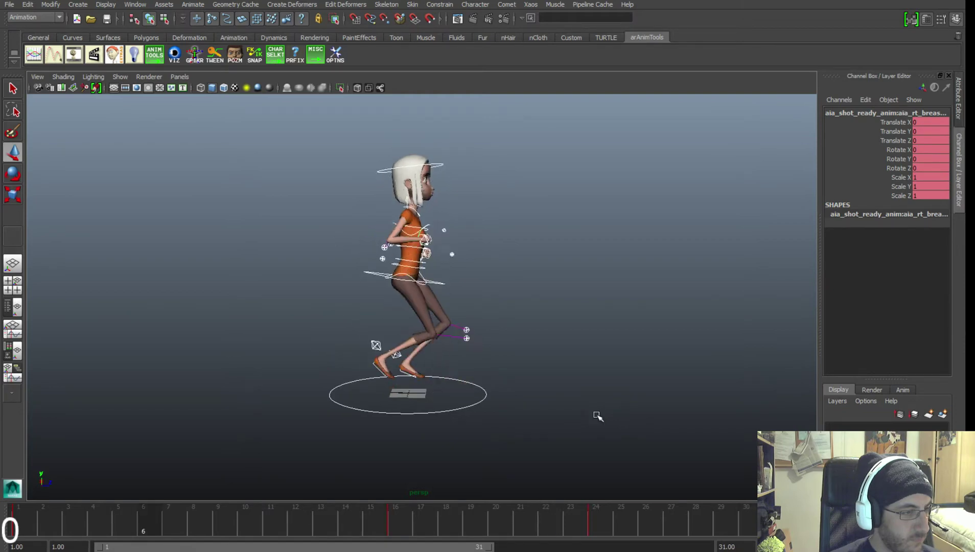
{"action": "key", "text": "alt+v"}
{"action": "left_click_drag", "start_coordinate": [418, 518], "coordinate": [612, 521]}
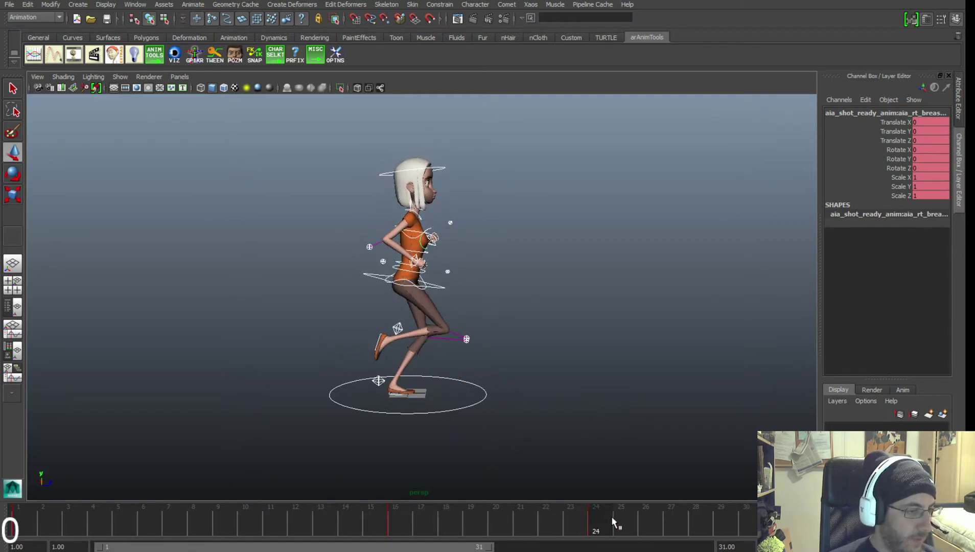
{"action": "left_click_drag", "start_coordinate": [680, 517], "coordinate": [775, 517]}
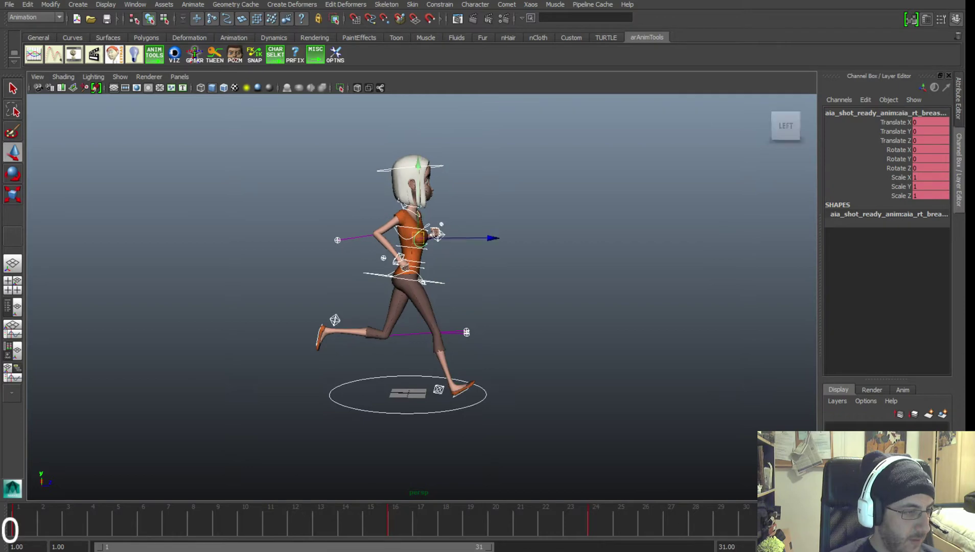
{"action": "left_click_drag", "start_coordinate": [309, 524], "coordinate": [194, 519]}
{"action": "right_click_drag", "start_coordinate": [244, 469], "coordinate": [320, 433], "text": "alt"}
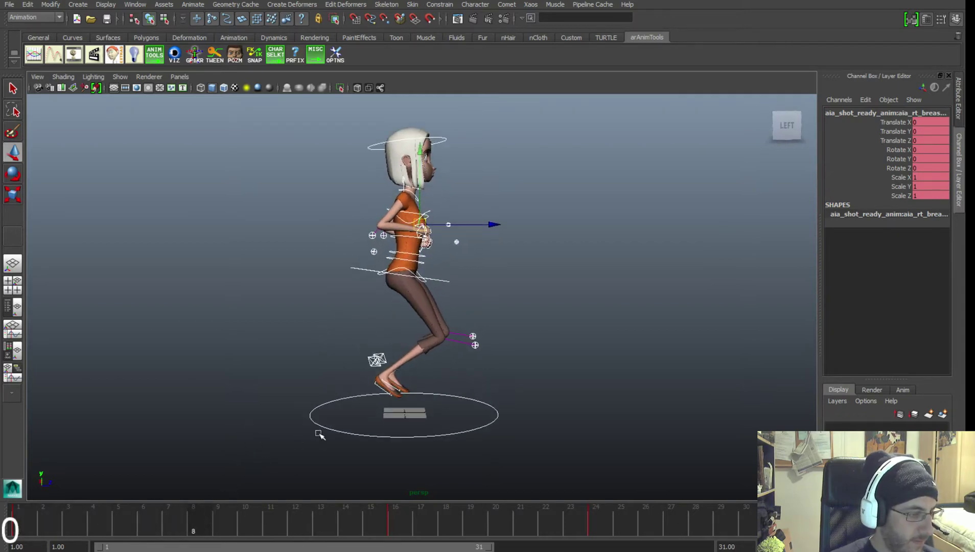
{"action": "left_click", "coordinate": [458, 416]}
{"action": "left_click_drag", "start_coordinate": [52, 514], "coordinate": [9, 511]}
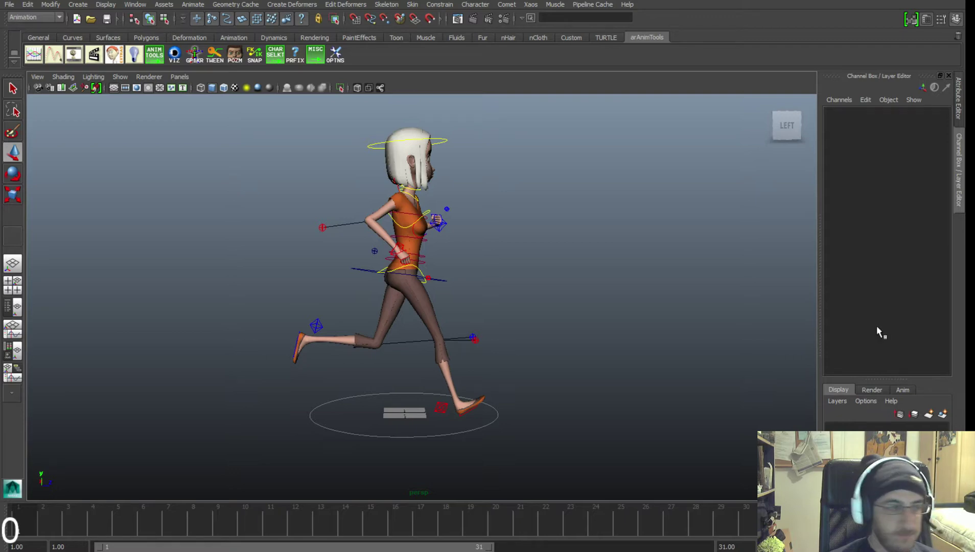
Examine the legs and feet up close from the side around frames 6 to 8.
{"action": "middle_click_drag", "start_coordinate": [502, 377], "coordinate": [508, 347], "text": "alt"}
{"action": "left_click", "coordinate": [205, 518]}
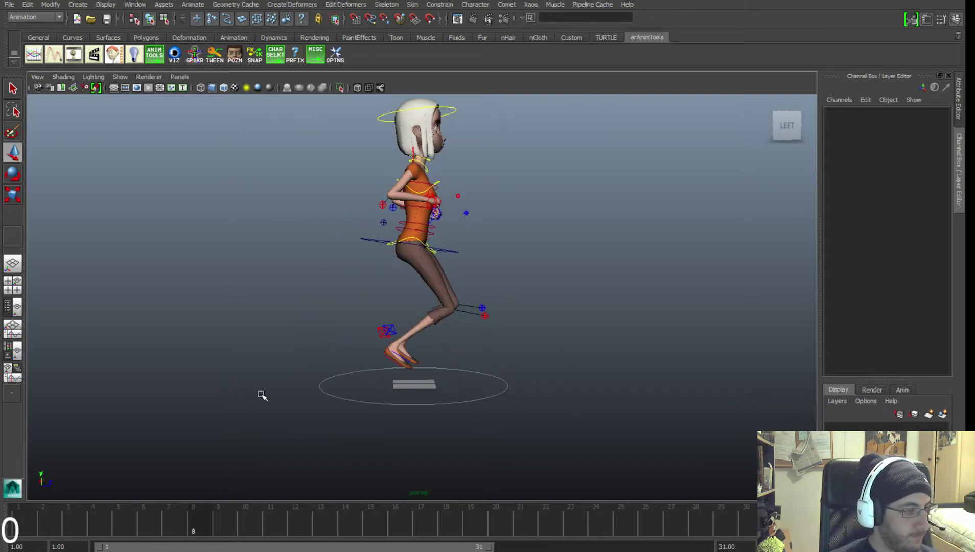
{"action": "right_click_drag", "start_coordinate": [285, 358], "coordinate": [365, 373], "text": "alt"}
{"action": "middle_click_drag", "start_coordinate": [365, 374], "coordinate": [376, 348], "text": "alt"}
{"action": "mouse_move", "coordinate": [145, 517]}
{"action": "left_mouse_down"}
{"action": "mouse_move", "coordinate": [20, 507]}
{"action": "mouse_move", "coordinate": [152, 514]}
{"action": "left_mouse_up"}
{"action": "left_click", "coordinate": [428, 361]}
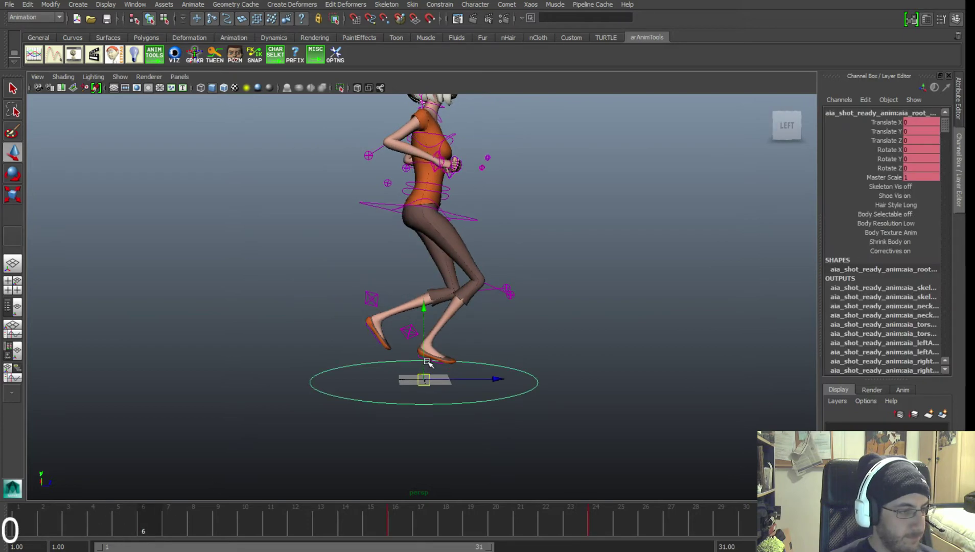
{"action": "left_click", "coordinate": [431, 360]}
{"action": "right_click_drag", "start_coordinate": [433, 361], "coordinate": [457, 393], "text": "alt"}
{"action": "middle_click_drag", "start_coordinate": [458, 393], "coordinate": [434, 340], "text": "alt"}
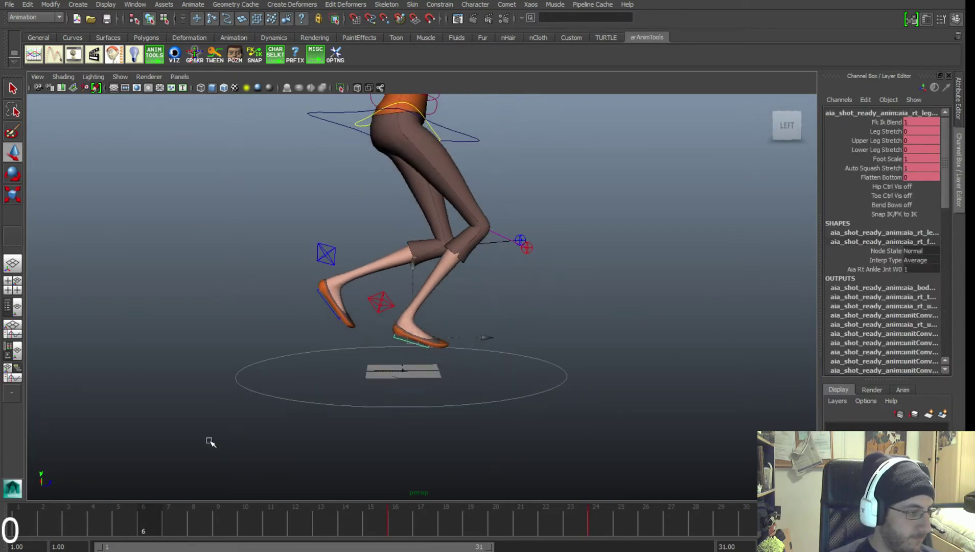
{"action": "left_click", "coordinate": [193, 524]}
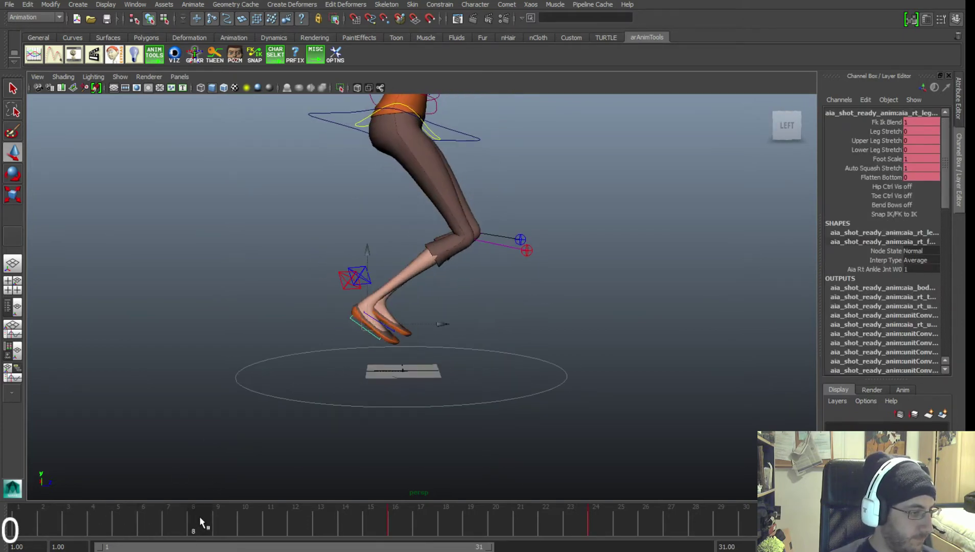
Plant the right foot flat at frame 8 by setting its control's Translate Y and Rotate X to 0.
{"action": "left_click", "coordinate": [533, 314]}
{"action": "left_click", "coordinate": [350, 278]}
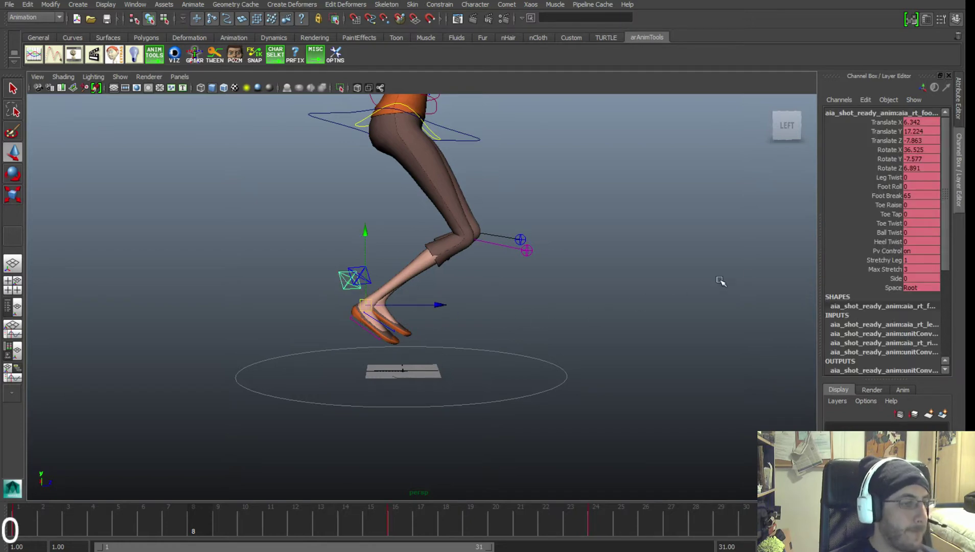
{"action": "double_click", "coordinate": [913, 131]}
{"action": "type", "text": "0"}
{"action": "key", "text": "Tab"}
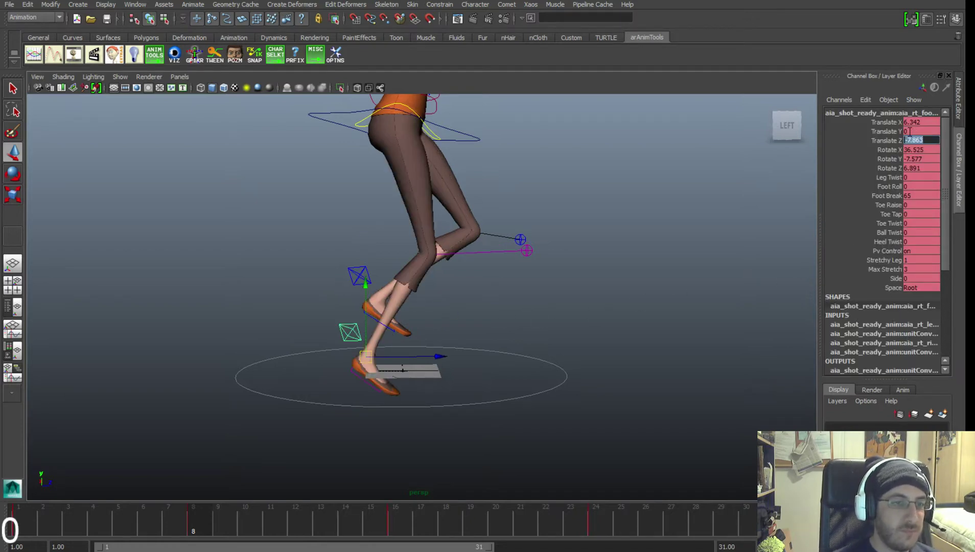
{"action": "key", "text": "Tab"}
{"action": "type", "text": "0"}
{"action": "key", "text": "Return"}
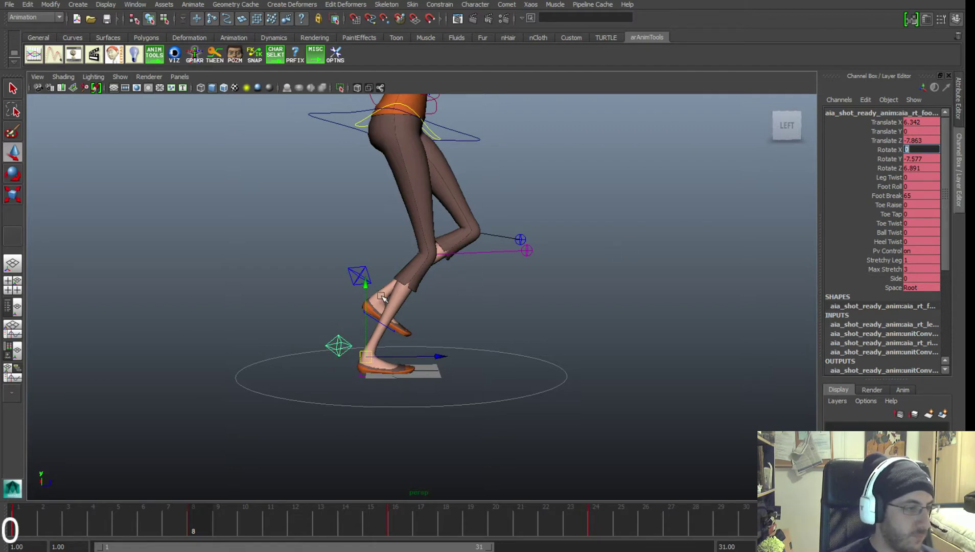
Raise the left foot control to Translate Y about 26.1, Z about -4.8, and rotate it to about X 92.7 so the toes point down.
{"action": "left_click", "coordinate": [492, 308]}
{"action": "left_click", "coordinate": [376, 288]}
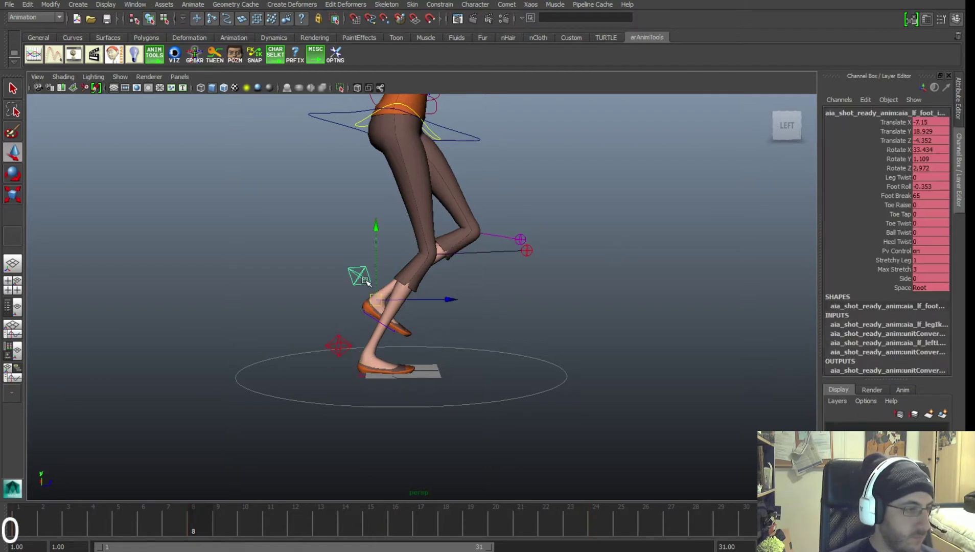
{"action": "left_click_drag", "start_coordinate": [415, 297], "coordinate": [391, 297]}
{"action": "left_click_drag", "start_coordinate": [352, 265], "coordinate": [351, 244]}
{"action": "left_click_drag", "start_coordinate": [400, 280], "coordinate": [423, 279]}
{"action": "key", "text": "e"}
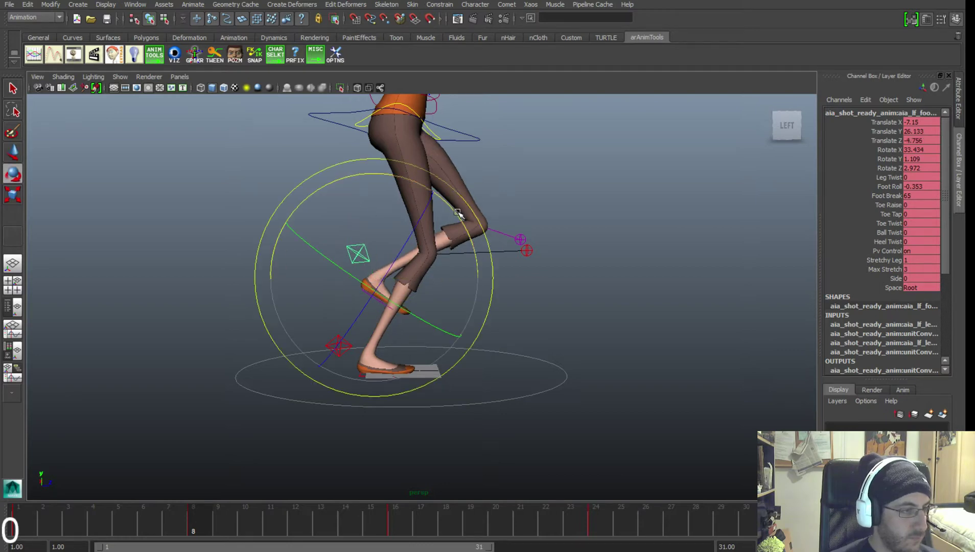
{"action": "left_click_drag", "start_coordinate": [456, 210], "coordinate": [423, 322]}
{"action": "key", "text": "w"}
Shift the planted right foot control back to Translate Z about -8.82 and scrub around frame 8 to check it.
{"action": "left_click", "coordinate": [332, 359]}
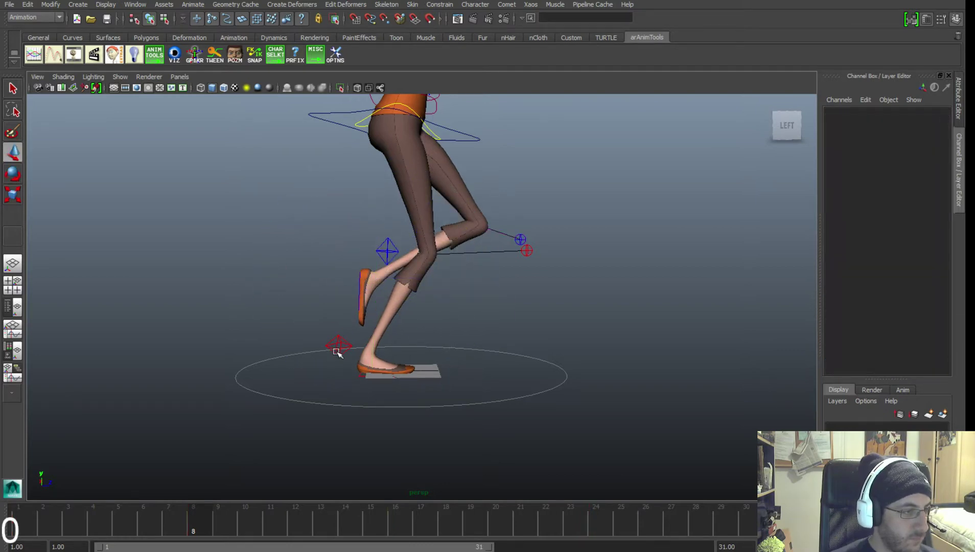
{"action": "left_click", "coordinate": [337, 345]}
{"action": "left_click_drag", "start_coordinate": [428, 355], "coordinate": [419, 353]}
{"action": "left_click_drag", "start_coordinate": [164, 516], "coordinate": [204, 505]}
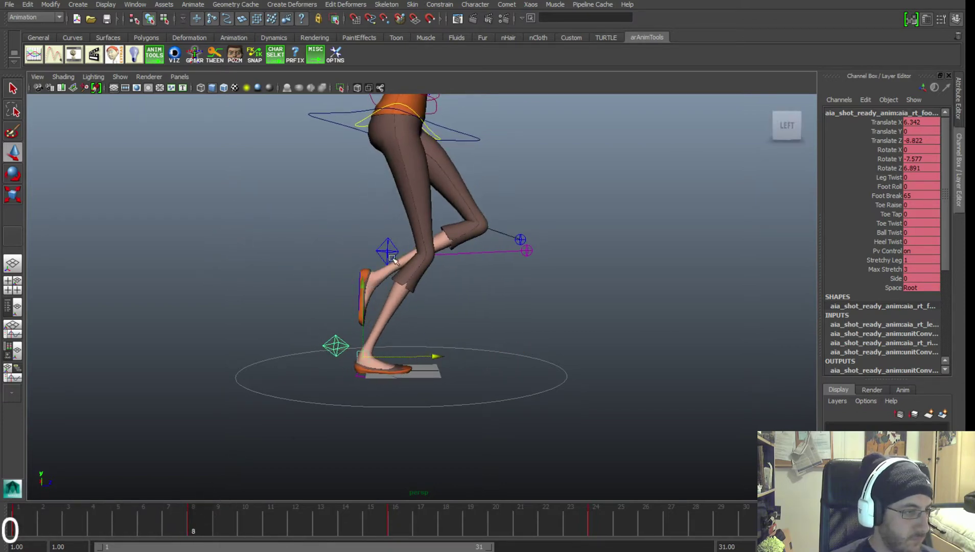
Move the left foot control inward to Translate X about -1.875 and rotate it to about Y 0.8, Z 9.45.
{"action": "left_click", "coordinate": [334, 346]}
{"action": "left_click_drag", "start_coordinate": [335, 346], "coordinate": [358, 341], "text": "alt"}
{"action": "middle_click_drag", "start_coordinate": [417, 356], "coordinate": [402, 363], "text": "alt"}
{"action": "left_click_drag", "start_coordinate": [475, 332], "coordinate": [491, 337]}
{"action": "scroll", "coordinate": [401, 330], "scroll_direction": "up", "scroll_amount": 3}
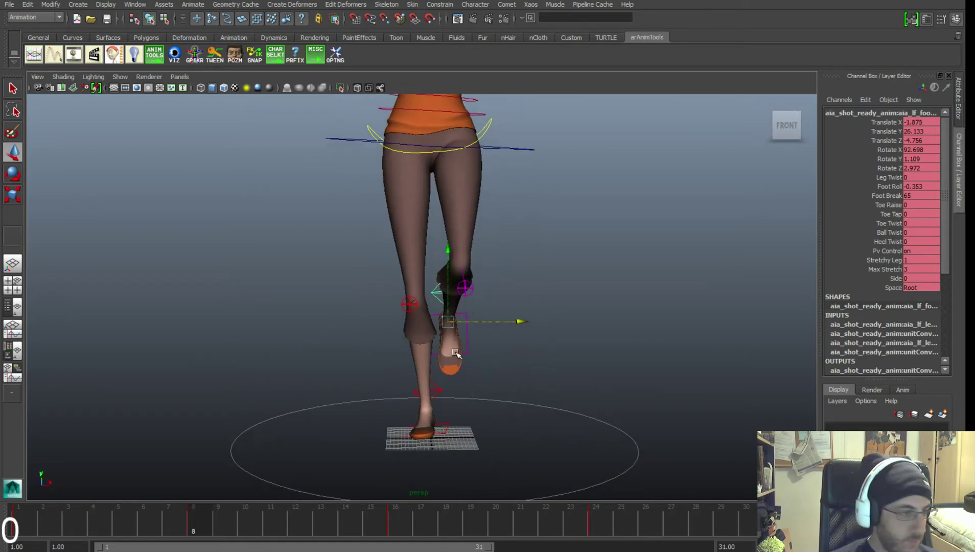
{"action": "key", "text": "e"}
{"action": "left_click_drag", "start_coordinate": [375, 258], "coordinate": [455, 273]}
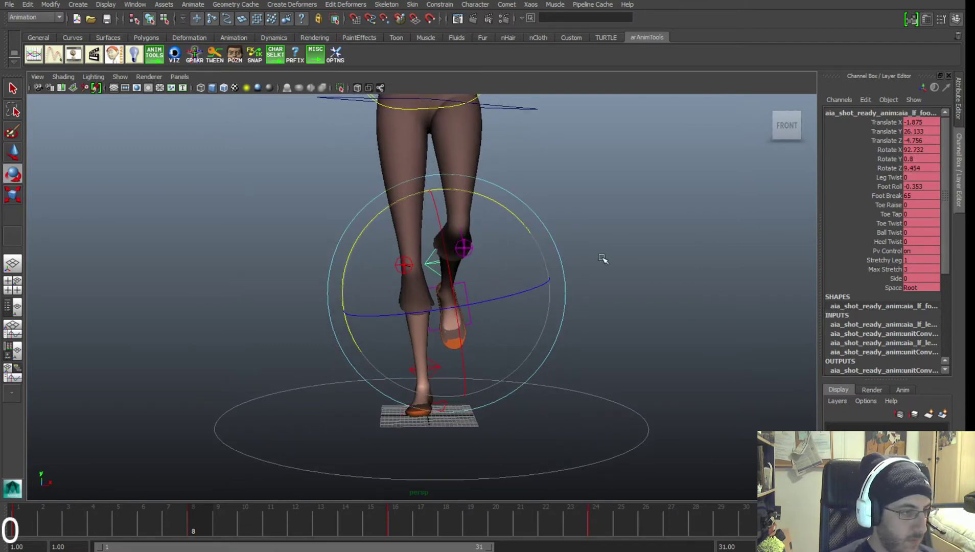
Reposition the left knee control to Translate X about -2.75 and Translate Y about 4.17.
{"action": "left_click", "coordinate": [464, 249]}
{"action": "key", "text": "w"}
{"action": "middle_click_drag", "start_coordinate": [464, 254], "coordinate": [486, 224]}
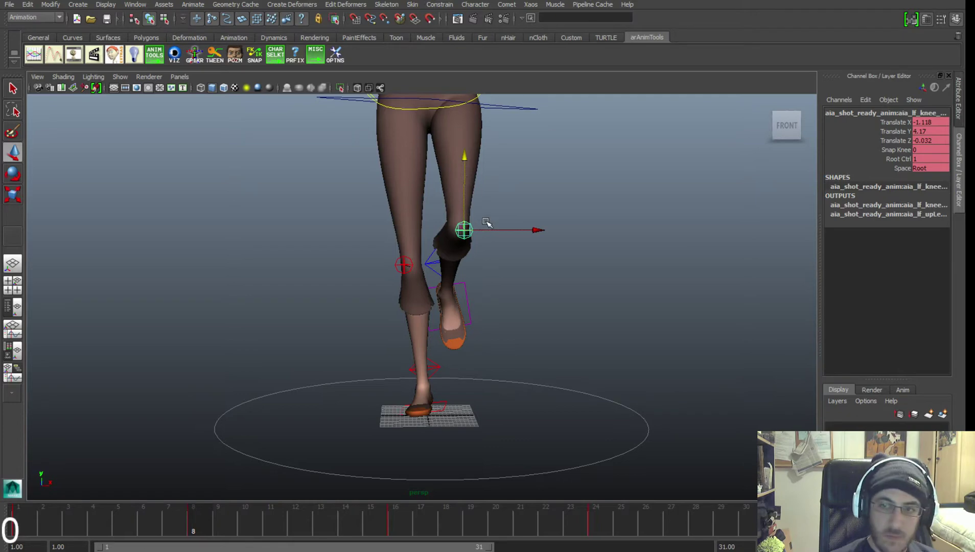
{"action": "mouse_move", "coordinate": [490, 230]}
{"action": "left_mouse_down"}
{"action": "mouse_move", "coordinate": [472, 228]}
{"action": "mouse_move", "coordinate": [481, 228]}
{"action": "left_mouse_up"}
{"action": "middle_click_drag", "start_coordinate": [488, 196], "coordinate": [465, 287], "text": "alt"}
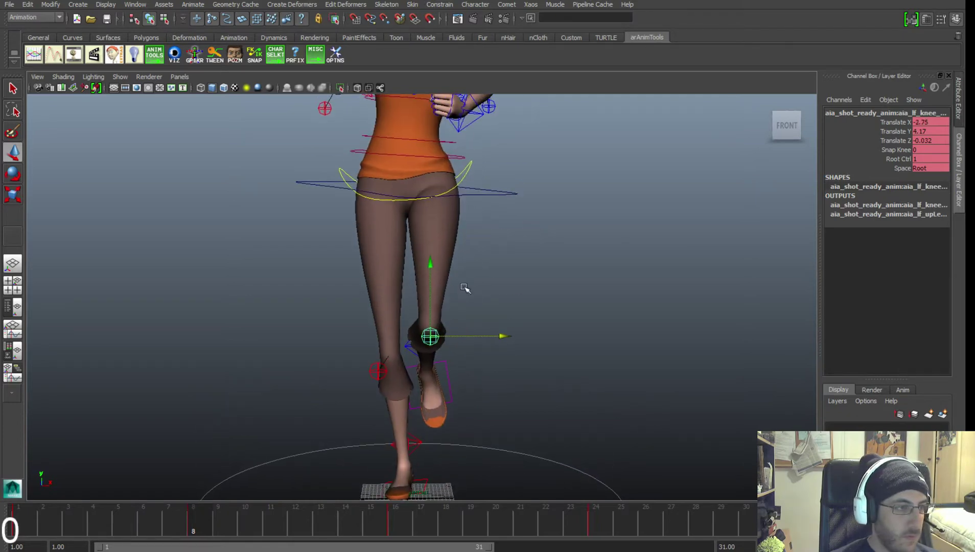
Reset the COG control's Rotate X, Y and Z to 0 at frame 8.
{"action": "left_click_drag", "start_coordinate": [465, 288], "coordinate": [545, 236], "text": "alt"}
{"action": "left_click", "coordinate": [545, 236]}
{"action": "left_click", "coordinate": [498, 203]}
{"action": "middle_click_drag", "start_coordinate": [631, 231], "coordinate": [629, 249], "text": "alt"}
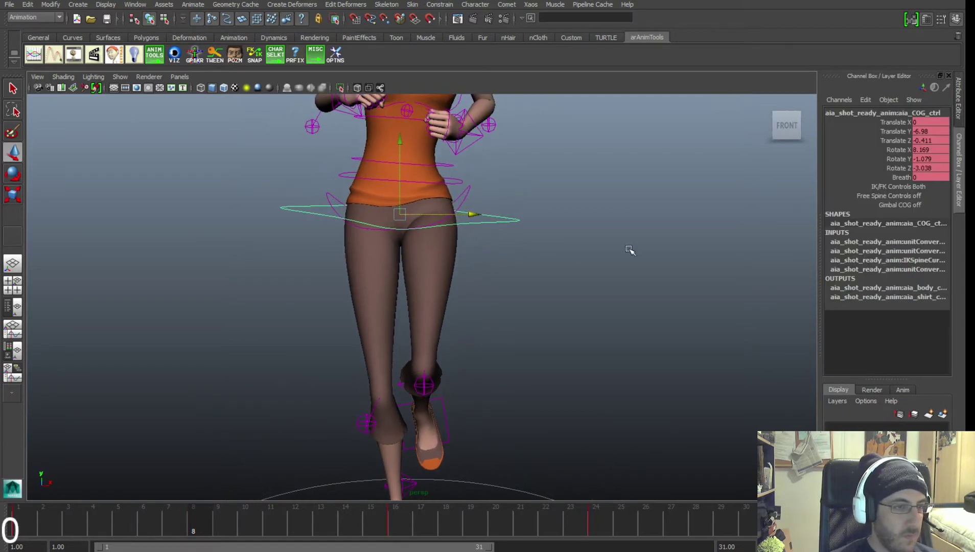
{"action": "left_click_drag", "start_coordinate": [921, 149], "coordinate": [920, 168]}
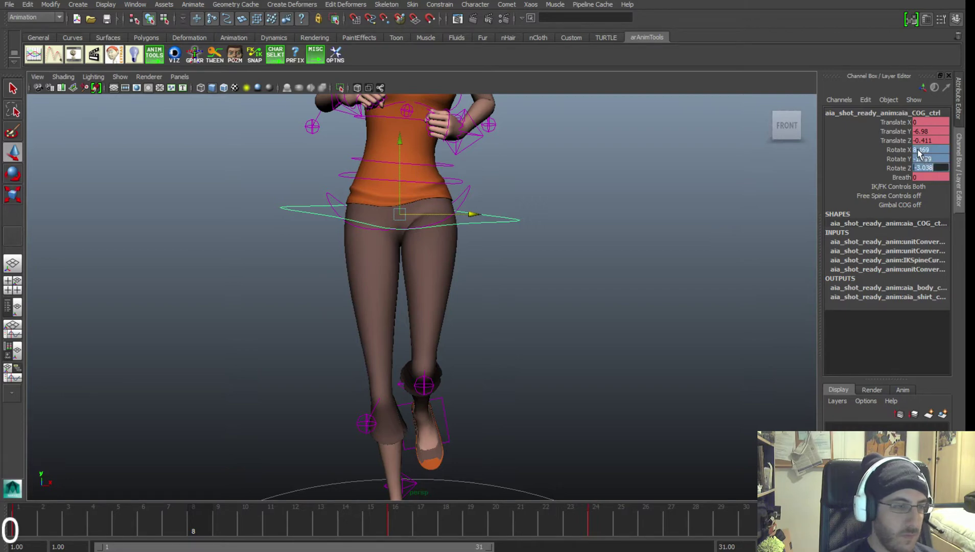
{"action": "type", "text": "0"}
{"action": "key", "text": "Return"}
Lean the body forward by rotating the COG control to Rotate X about 10.5.
{"action": "left_click", "coordinate": [489, 223]}
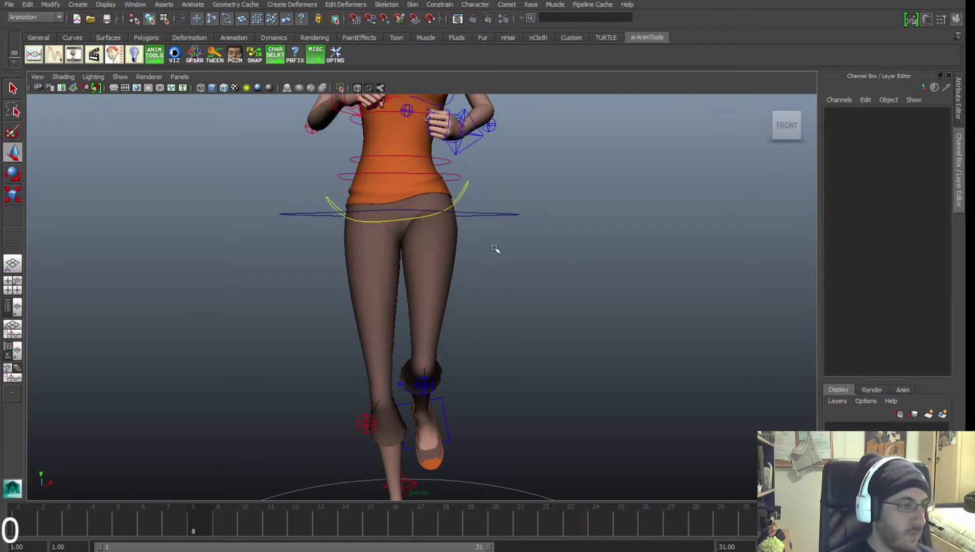
{"action": "left_click", "coordinate": [495, 215]}
{"action": "left_click_drag", "start_coordinate": [495, 215], "coordinate": [629, 227], "text": "alt"}
{"action": "right_click_drag", "start_coordinate": [578, 228], "coordinate": [470, 224], "text": "alt"}
{"action": "middle_click_drag", "start_coordinate": [470, 224], "coordinate": [500, 276], "text": "alt"}
{"action": "key", "text": "e"}
{"action": "left_click_drag", "start_coordinate": [489, 247], "coordinate": [518, 233], "text": "alt"}
{"action": "middle_click_drag", "start_coordinate": [566, 232], "coordinate": [577, 185], "text": "alt"}
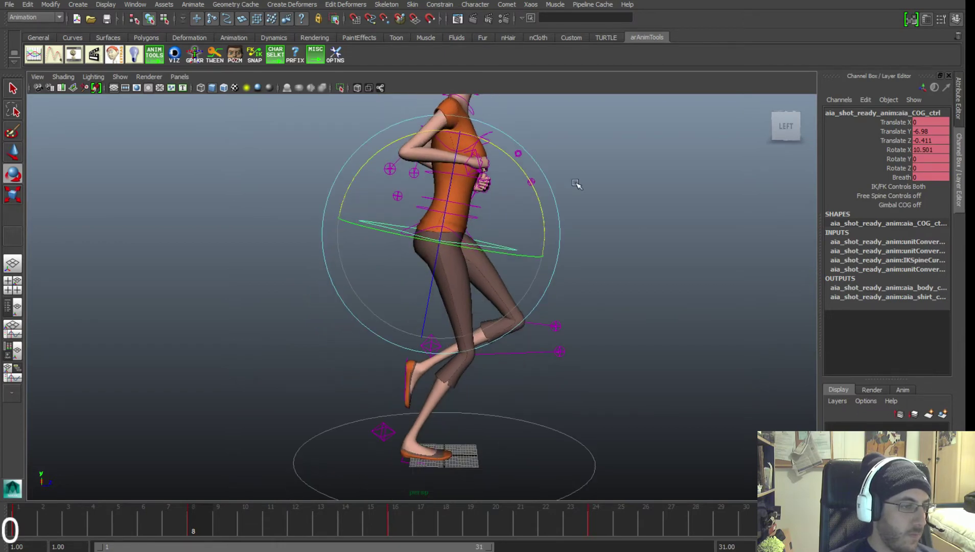
Rotate the hip control at the base of the spine to about X -2.7, Y -7.1, Z -6.0.
{"action": "left_click", "coordinate": [597, 233]}
{"action": "right_click_drag", "start_coordinate": [516, 246], "coordinate": [547, 257], "text": "alt"}
{"action": "middle_click_drag", "start_coordinate": [547, 257], "coordinate": [535, 263], "text": "alt"}
{"action": "left_click", "coordinate": [451, 210]}
{"action": "left_click_drag", "start_coordinate": [546, 256], "coordinate": [428, 238], "text": "alt"}
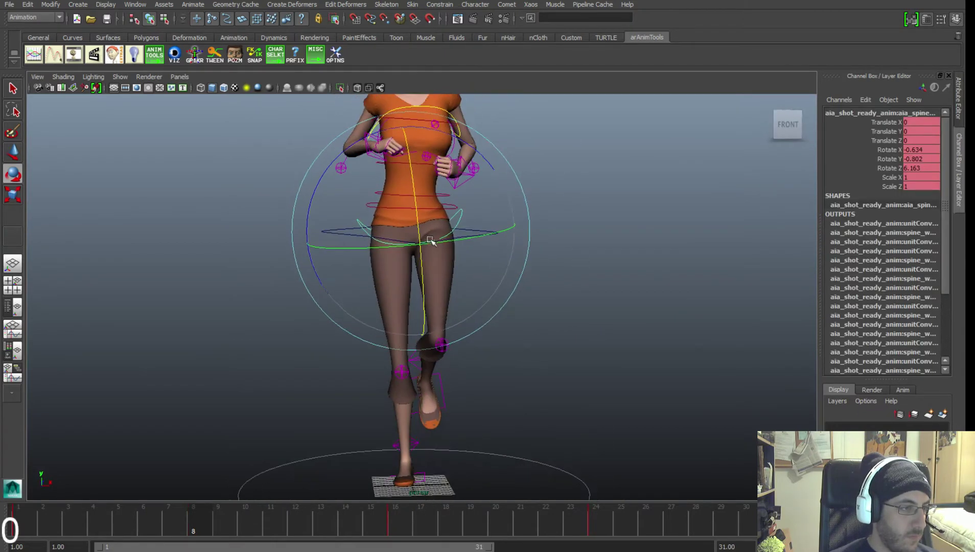
{"action": "middle_click_drag", "start_coordinate": [428, 238], "coordinate": [446, 253], "text": "alt"}
{"action": "left_click_drag", "start_coordinate": [486, 280], "coordinate": [450, 291], "text": "alt"}
{"action": "key", "text": "e"}
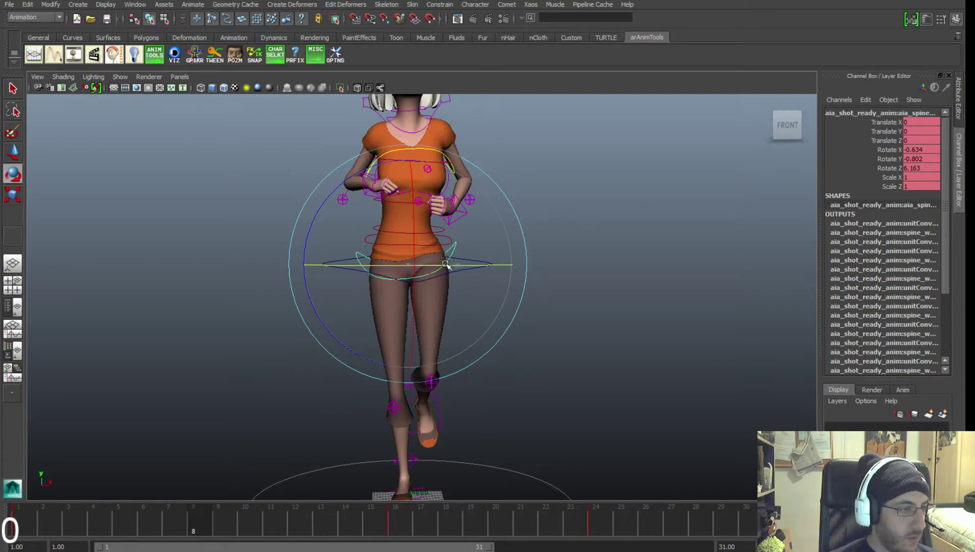
{"action": "left_click_drag", "start_coordinate": [324, 219], "coordinate": [454, 280]}
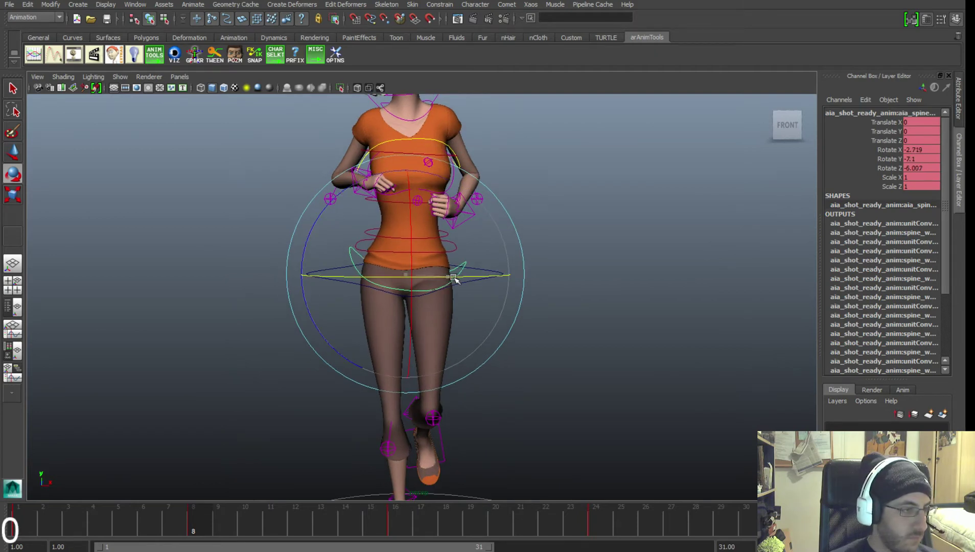
Check the full body pose around frame 8 from the front and at an angle.
{"action": "right_click_drag", "start_coordinate": [482, 280], "coordinate": [460, 279], "text": "alt"}
{"action": "middle_click_drag", "start_coordinate": [498, 276], "coordinate": [482, 310], "text": "alt"}
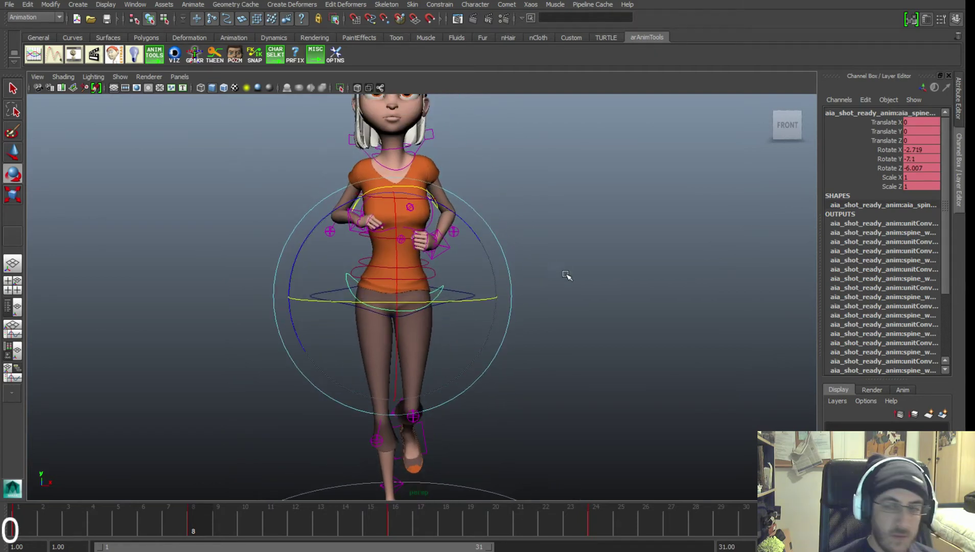
{"action": "right_click_drag", "start_coordinate": [566, 274], "coordinate": [532, 279], "text": "alt"}
{"action": "middle_click_drag", "start_coordinate": [532, 279], "coordinate": [530, 305], "text": "alt"}
{"action": "left_click", "coordinate": [563, 258]}
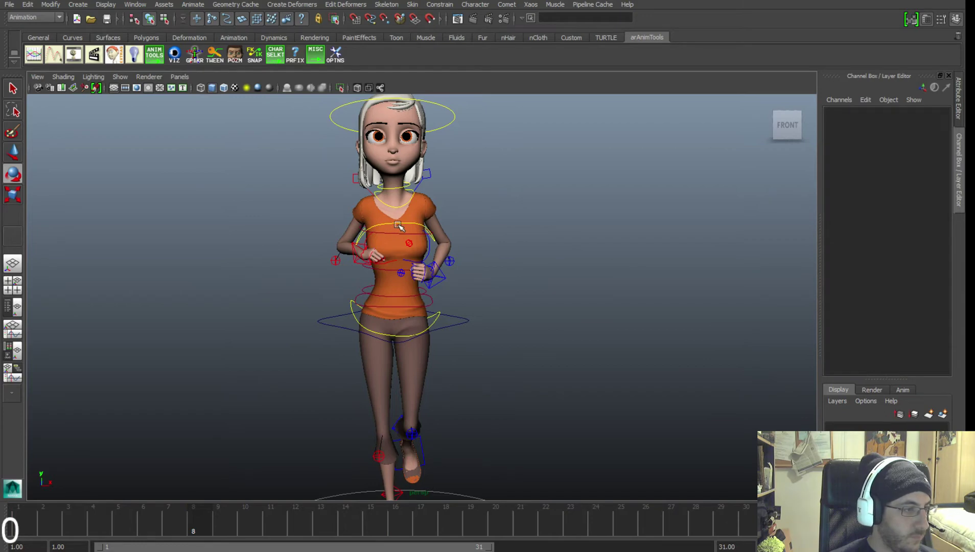
{"action": "left_click", "coordinate": [399, 226]}
{"action": "left_click_drag", "start_coordinate": [370, 298], "coordinate": [218, 449], "text": "alt"}
{"action": "left_click", "coordinate": [609, 303]}
{"action": "mouse_move", "coordinate": [174, 525]}
{"action": "left_mouse_down"}
{"action": "mouse_move", "coordinate": [109, 511]}
{"action": "mouse_move", "coordinate": [172, 507]}
{"action": "left_mouse_up"}
{"action": "left_click", "coordinate": [193, 512]}
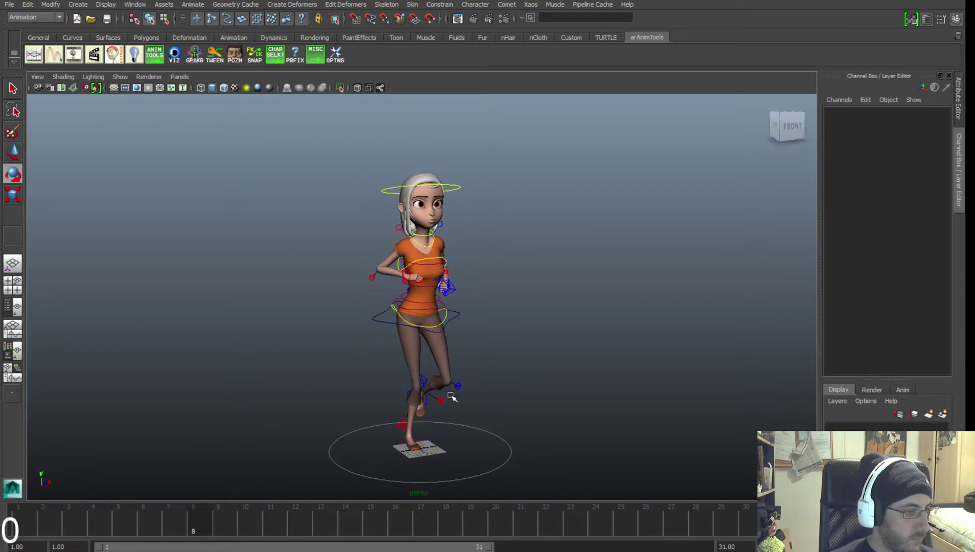
Lower the COG control to Translate Y about -9.74 at frame 8 and compare the body height with frame 1.
{"action": "left_click", "coordinate": [459, 318]}
{"action": "left_click_drag", "start_coordinate": [459, 318], "coordinate": [434, 292], "text": "alt"}
{"action": "left_click_drag", "start_coordinate": [476, 364], "coordinate": [435, 351], "text": "alt"}
{"action": "left_click_drag", "start_coordinate": [152, 520], "coordinate": [18, 505]}
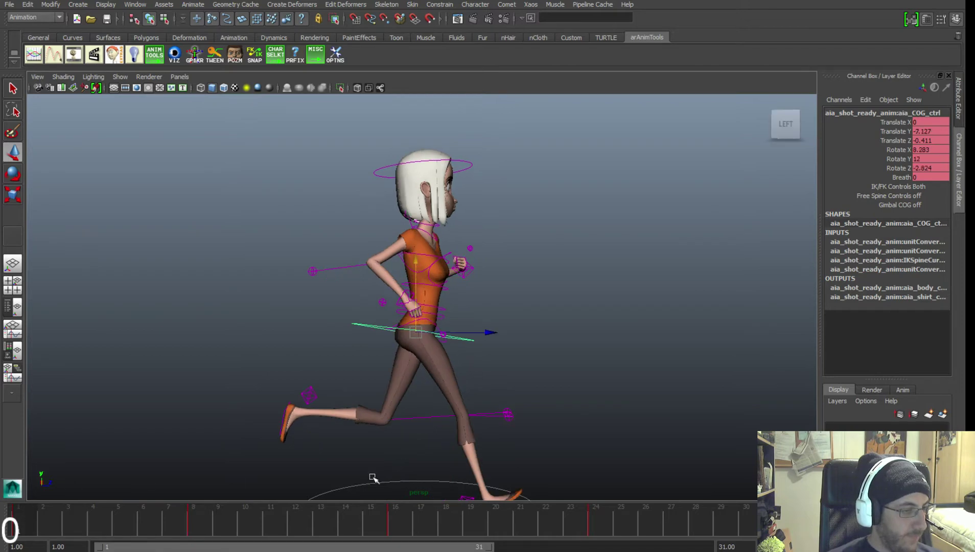
{"action": "middle_click_drag", "start_coordinate": [371, 477], "coordinate": [381, 427], "text": "alt"}
{"action": "left_click_drag", "start_coordinate": [25, 519], "coordinate": [207, 524]}
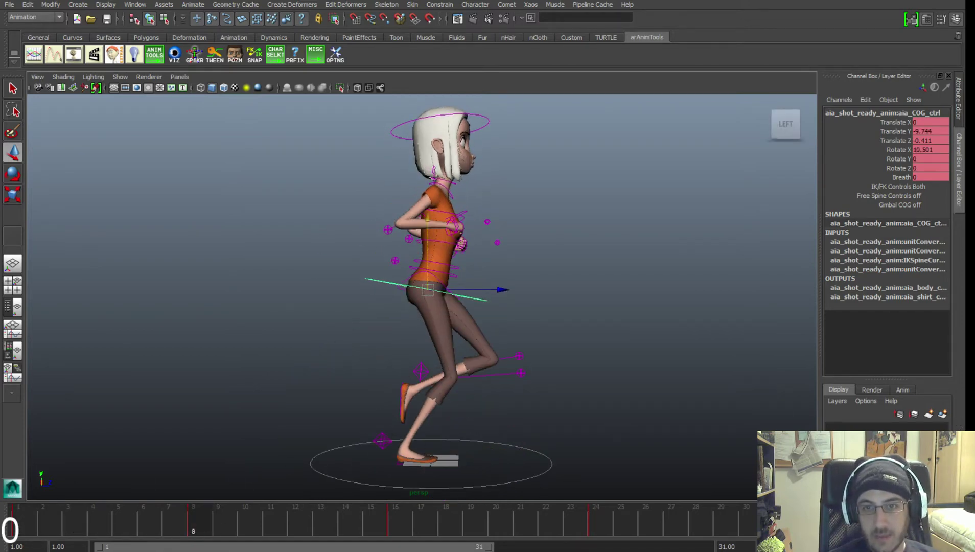
{"action": "left_click", "coordinate": [662, 314]}
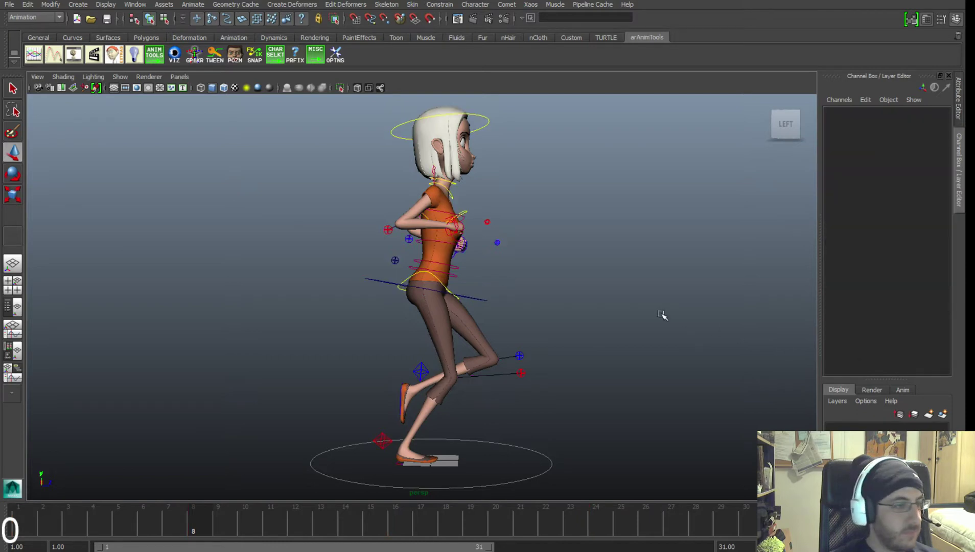
Move the right hand control down and forward to about Translate X 41.1, Y -34.3, Z 25.9.
{"action": "left_click", "coordinate": [451, 224]}
{"action": "middle_click_drag", "start_coordinate": [367, 242], "coordinate": [366, 272], "text": "alt"}
{"action": "left_click", "coordinate": [506, 228]}
{"action": "right_click_drag", "start_coordinate": [366, 272], "coordinate": [451, 242], "text": "alt"}
{"action": "left_click", "coordinate": [472, 235]}
{"action": "middle_click_drag", "start_coordinate": [451, 242], "coordinate": [459, 255], "text": "alt"}
{"action": "left_click", "coordinate": [466, 258]}
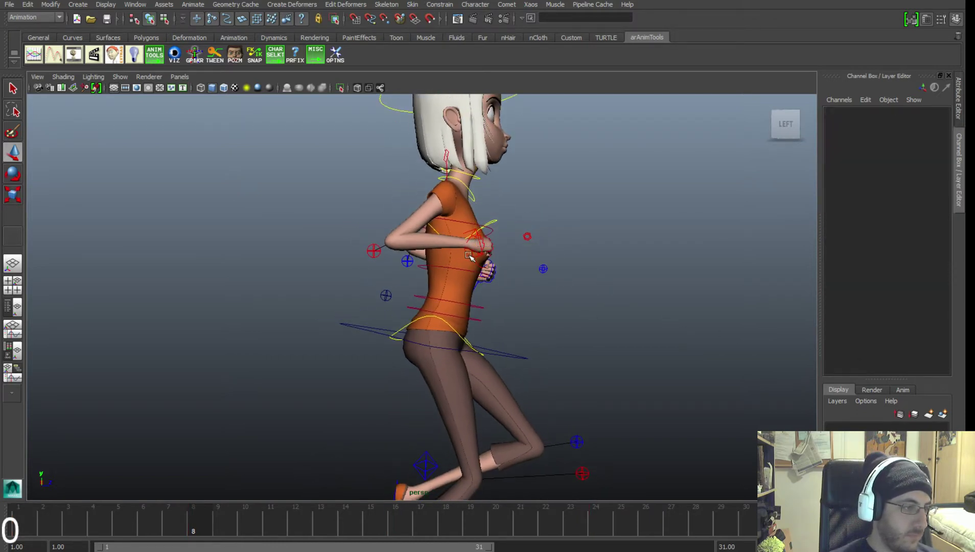
{"action": "left_click", "coordinate": [473, 257]}
{"action": "middle_click_drag", "start_coordinate": [514, 304], "coordinate": [483, 327], "text": "alt"}
{"action": "right_click_drag", "start_coordinate": [483, 327], "coordinate": [507, 320], "text": "alt"}
{"action": "left_click_drag", "start_coordinate": [451, 211], "coordinate": [569, 319]}
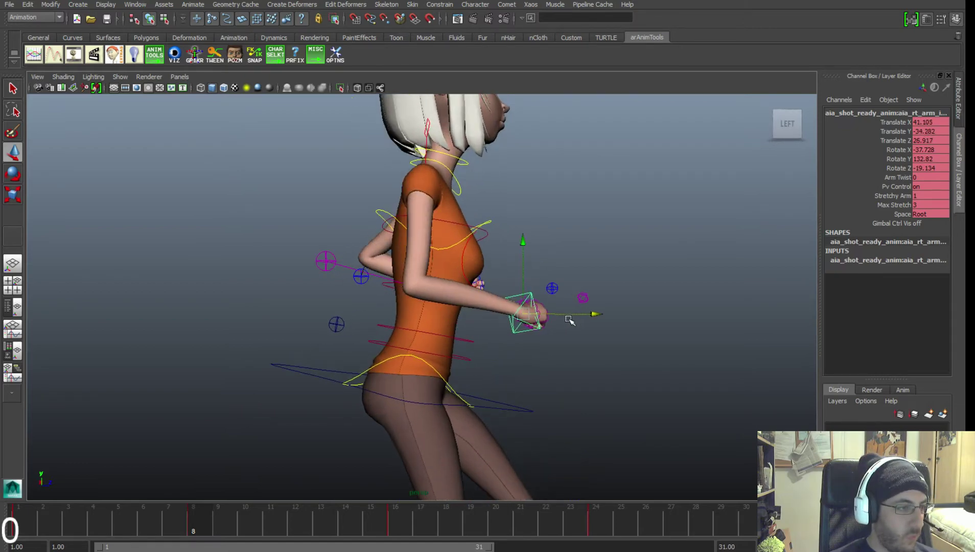
Position the right elbow control from the back at about Translate X 7.3, Y -25.9, Z 7.2.
{"action": "left_click", "coordinate": [326, 262]}
{"action": "left_click_drag", "start_coordinate": [328, 265], "coordinate": [735, 262], "text": "alt"}
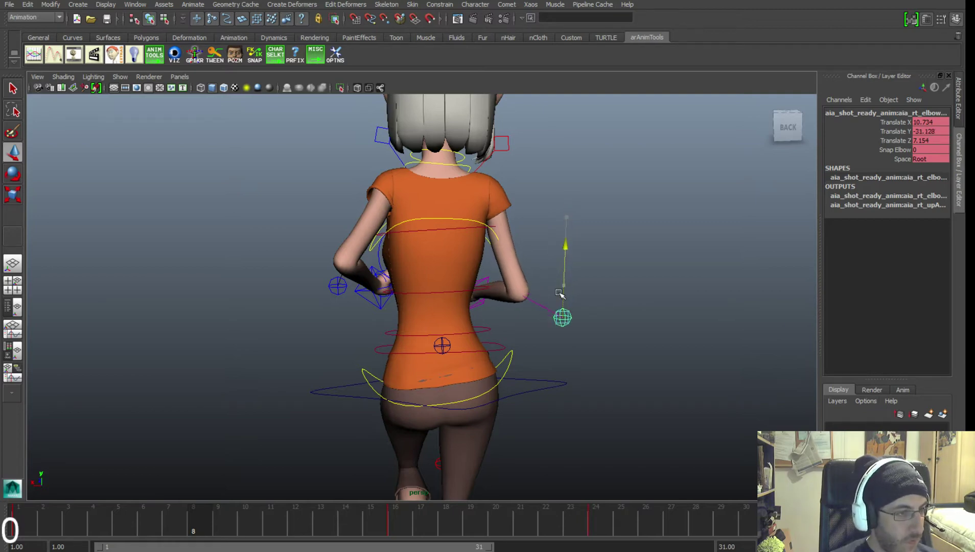
{"action": "left_click", "coordinate": [653, 274]}
{"action": "left_click", "coordinate": [485, 283]}
{"action": "left_click_drag", "start_coordinate": [485, 283], "coordinate": [451, 343], "text": "alt"}
{"action": "left_click_drag", "start_coordinate": [565, 277], "coordinate": [593, 323]}
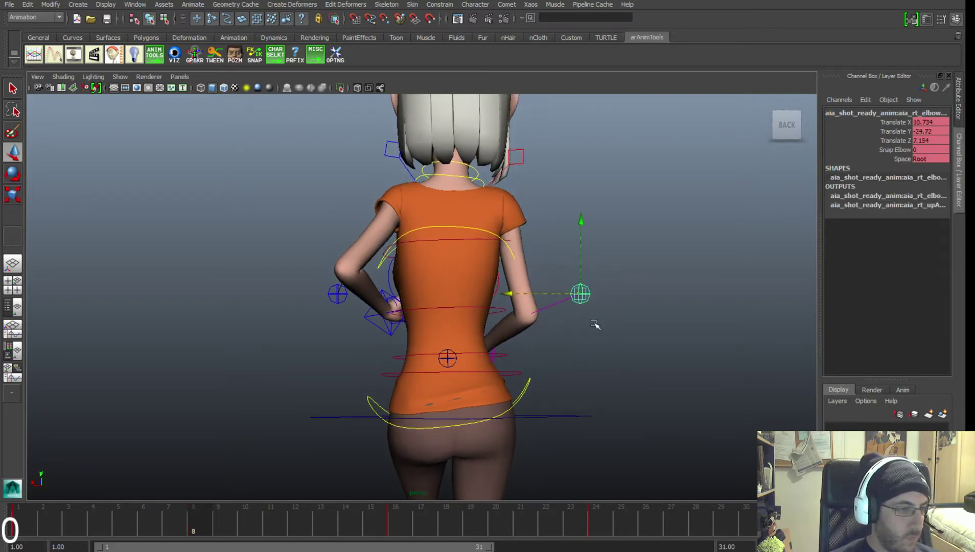
{"action": "left_click_drag", "start_coordinate": [557, 293], "coordinate": [578, 283]}
{"action": "left_click_drag", "start_coordinate": [610, 252], "coordinate": [612, 259]}
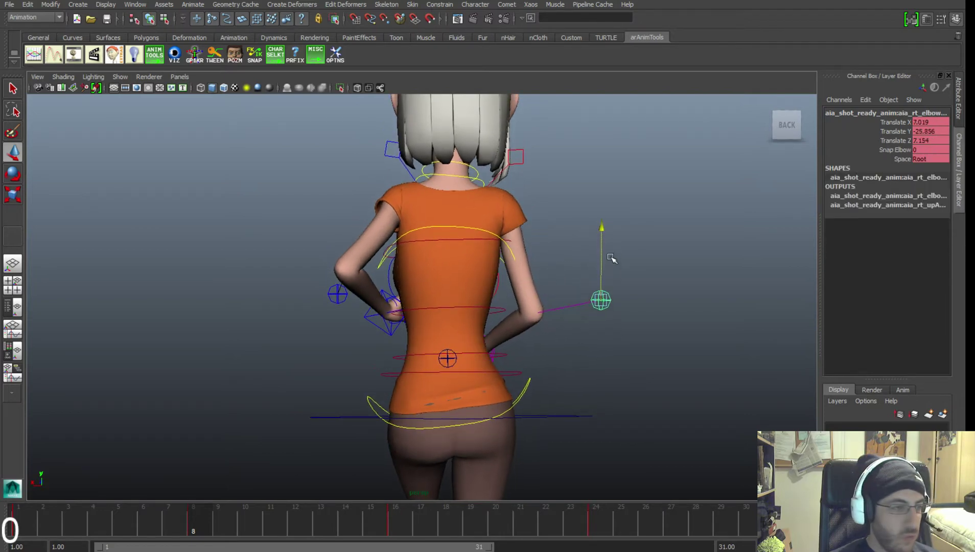
{"action": "mouse_move", "coordinate": [566, 294]}
{"action": "left_mouse_down"}
{"action": "mouse_move", "coordinate": [546, 283]}
{"action": "mouse_move", "coordinate": [563, 277]}
{"action": "left_mouse_up"}
{"action": "middle_click_drag", "start_coordinate": [529, 154], "coordinate": [525, 166], "text": "alt"}
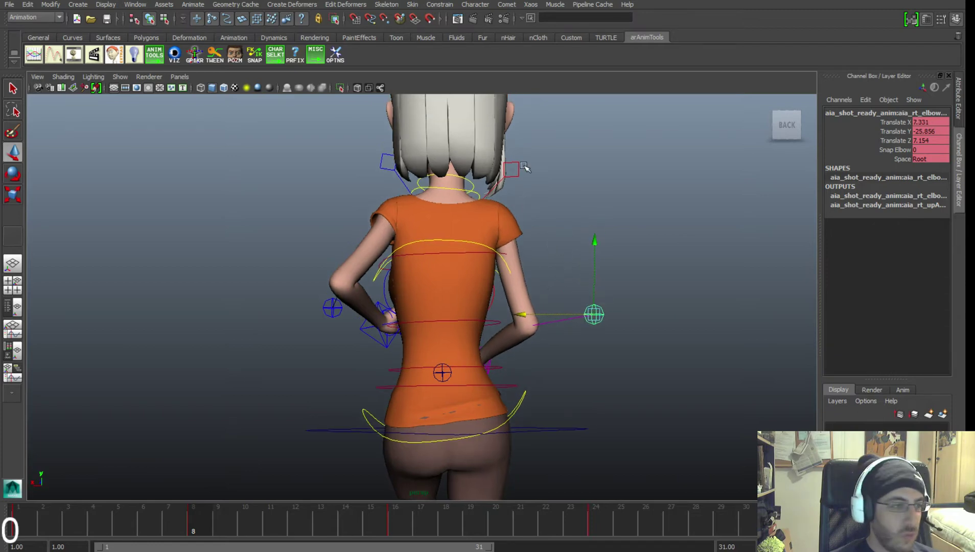
Rotate the right clavicle control to lower the right shoulder slightly.
{"action": "left_click_drag", "start_coordinate": [515, 165], "coordinate": [563, 193]}
{"action": "key", "text": "e"}
{"action": "left_click", "coordinate": [624, 207]}
{"action": "middle_click_drag", "start_coordinate": [557, 255], "coordinate": [517, 222], "text": "alt"}
{"action": "right_click_drag", "start_coordinate": [518, 222], "coordinate": [484, 310], "text": "alt"}
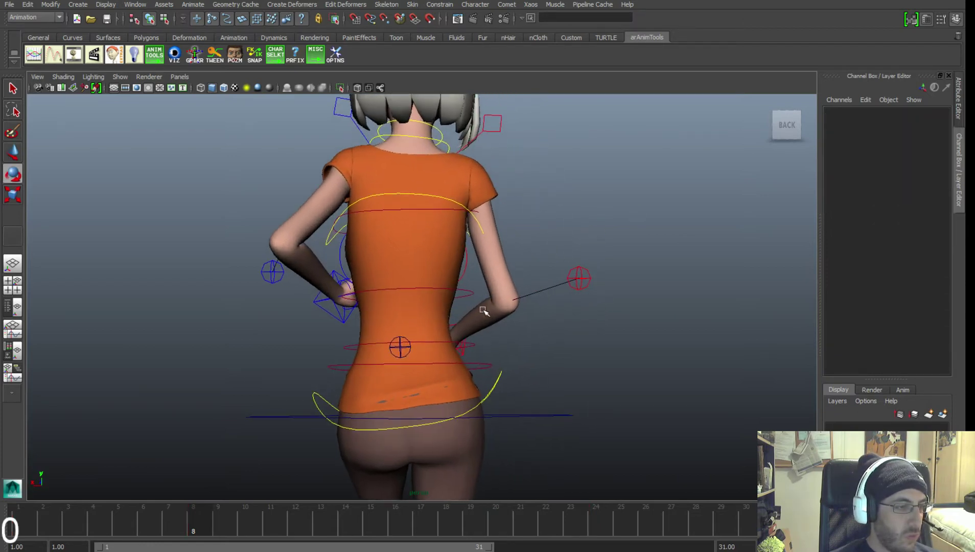
{"action": "left_click", "coordinate": [461, 346]}
{"action": "left_click", "coordinate": [636, 321]}
{"action": "left_click_drag", "start_coordinate": [636, 321], "coordinate": [591, 345], "text": "alt"}
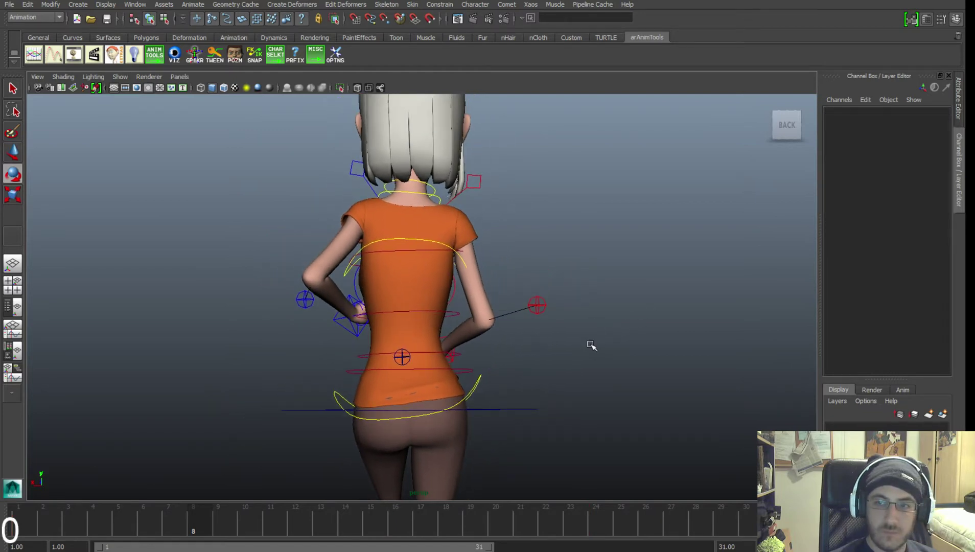
Fine-tune the hip control's rotation and rotate the chest control to about X 1.5, Y -3.6, Z 4.0.
{"action": "left_click", "coordinate": [471, 392]}
{"action": "left_click", "coordinate": [516, 332]}
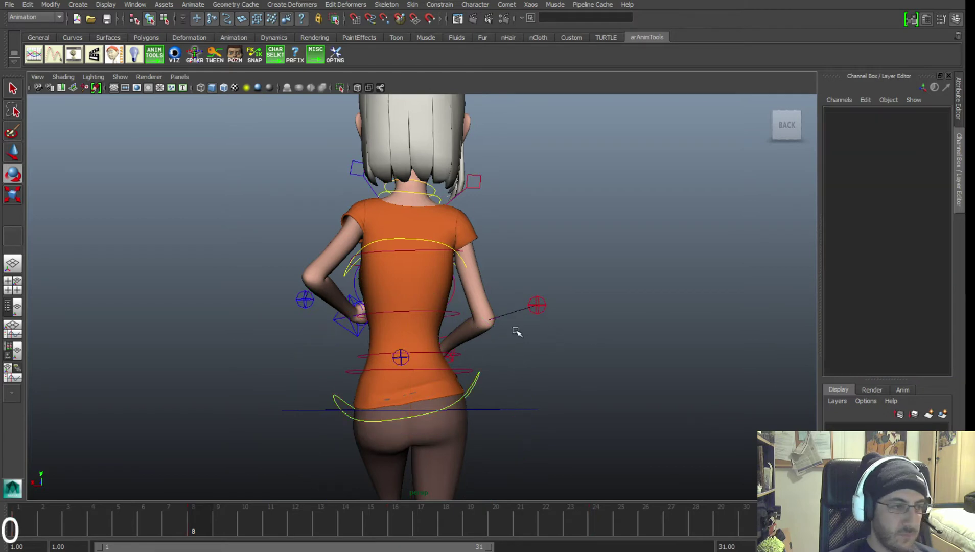
{"action": "left_click_drag", "start_coordinate": [517, 333], "coordinate": [474, 352], "text": "alt"}
{"action": "left_click", "coordinate": [425, 263]}
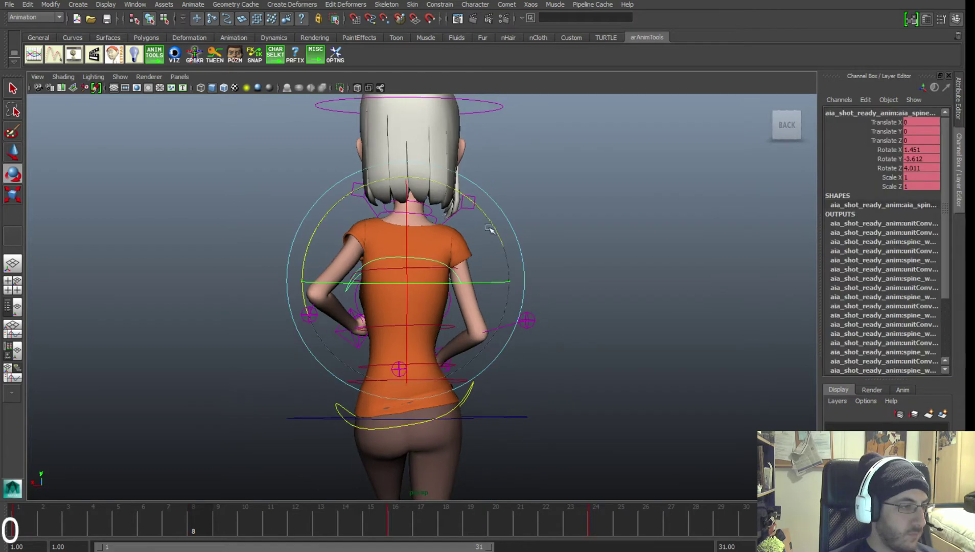
{"action": "left_click_drag", "start_coordinate": [485, 224], "coordinate": [488, 225]}
{"action": "left_click", "coordinate": [584, 230]}
Raise the left foot control to Translate Y 37.8 and rotate it to about Rotate Z 10.5.
{"action": "middle_click_drag", "start_coordinate": [497, 412], "coordinate": [492, 363], "text": "alt"}
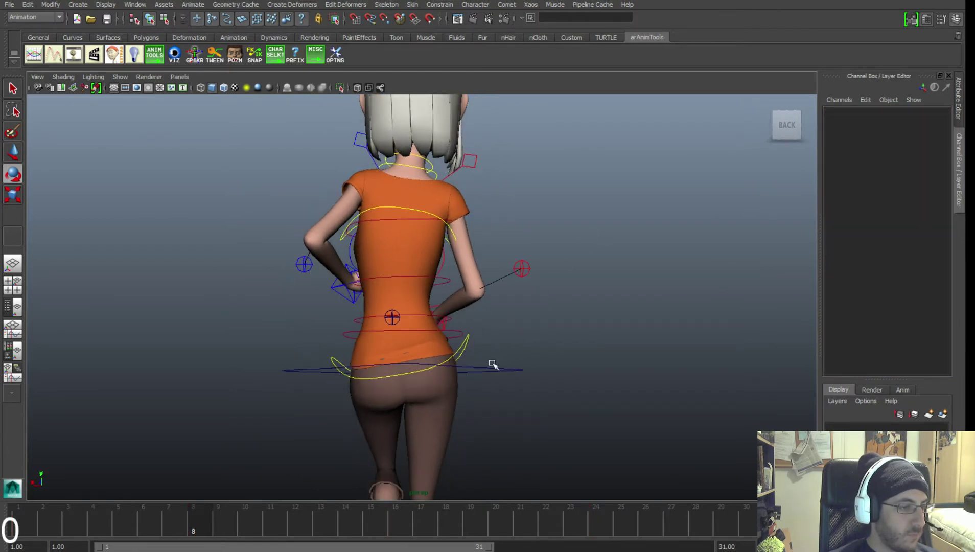
{"action": "right_click_drag", "start_coordinate": [552, 342], "coordinate": [498, 317], "text": "alt"}
{"action": "left_click_drag", "start_coordinate": [500, 318], "coordinate": [436, 265], "text": "alt"}
{"action": "left_click", "coordinate": [398, 355]}
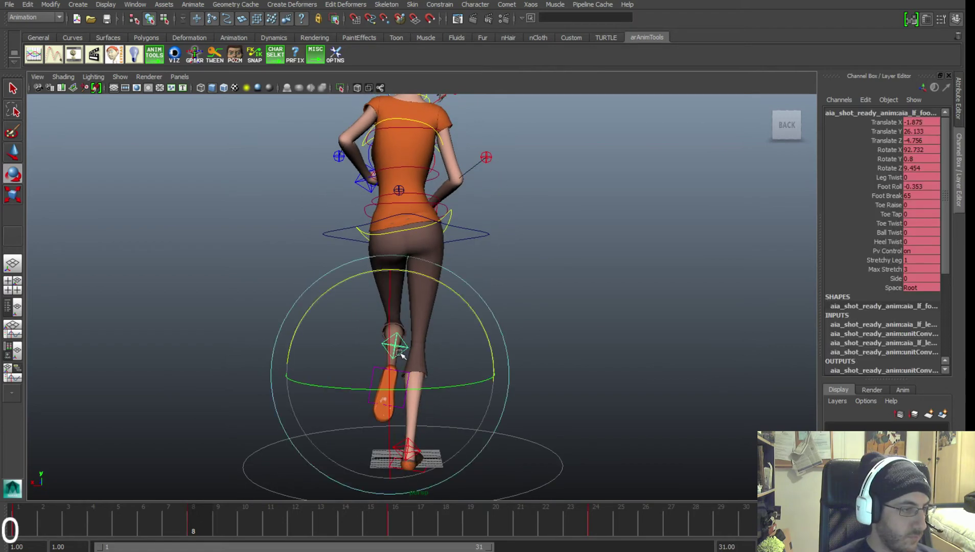
{"action": "mouse_move", "coordinate": [395, 320]}
{"action": "left_mouse_down"}
{"action": "mouse_move", "coordinate": [396, 307]}
{"action": "mouse_move", "coordinate": [402, 313]}
{"action": "left_mouse_up"}
{"action": "key", "text": "e"}
{"action": "left_click_drag", "start_coordinate": [482, 286], "coordinate": [483, 291]}
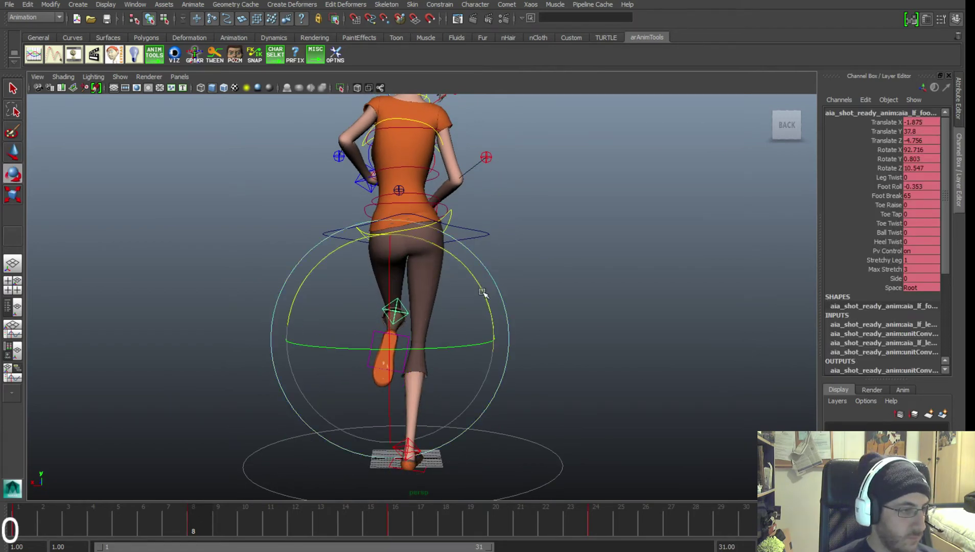
Lower the left hand control to about Translate Y -38.7.
{"action": "left_click", "coordinate": [579, 253]}
{"action": "middle_click_drag", "start_coordinate": [420, 204], "coordinate": [407, 288], "text": "alt"}
{"action": "right_click_drag", "start_coordinate": [407, 287], "coordinate": [419, 306], "text": "alt"}
{"action": "right_click_drag", "start_coordinate": [380, 267], "coordinate": [367, 268], "text": "alt"}
{"action": "middle_click_drag", "start_coordinate": [367, 268], "coordinate": [379, 274], "text": "alt"}
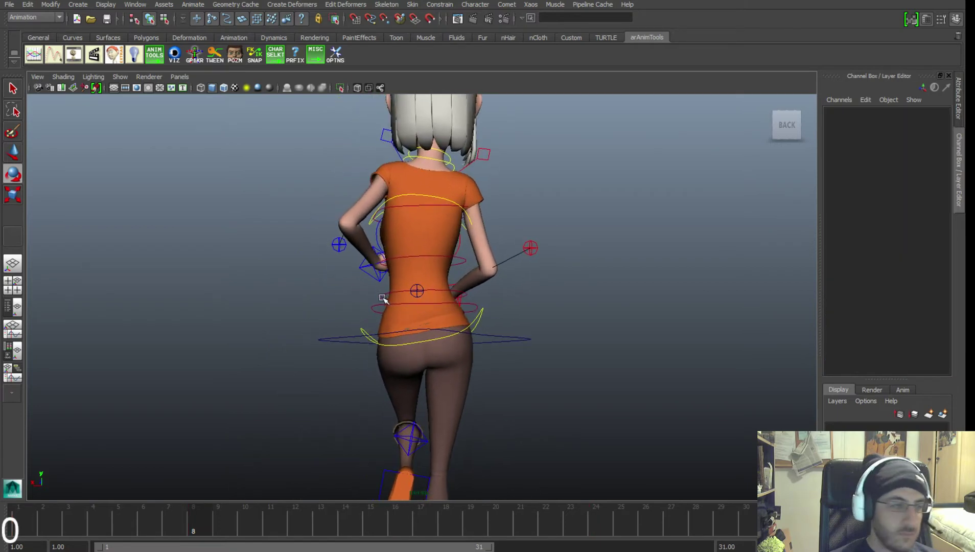
{"action": "left_click", "coordinate": [378, 273]}
{"action": "key", "text": "w"}
{"action": "left_click_drag", "start_coordinate": [378, 244], "coordinate": [375, 274]}
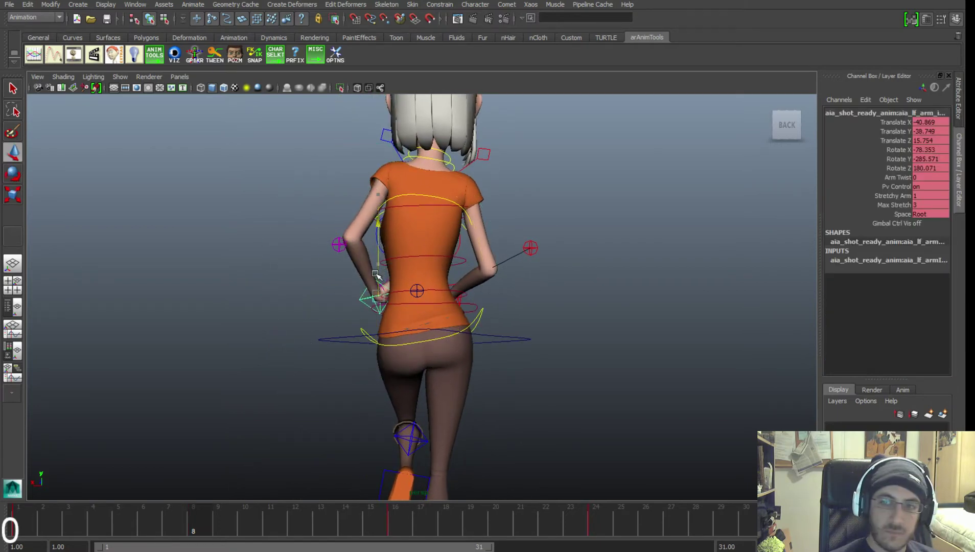
Move the left elbow control outward and up to about Translate X -5.5, Y -20.2.
{"action": "left_click", "coordinate": [335, 252]}
{"action": "middle_click_drag", "start_coordinate": [371, 277], "coordinate": [340, 282], "text": "shift"}
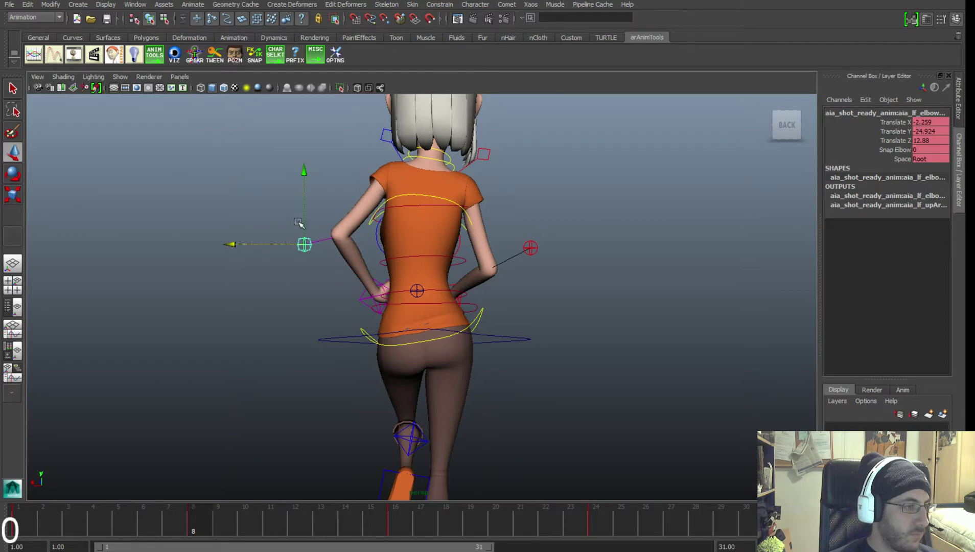
{"action": "left_click_drag", "start_coordinate": [302, 225], "coordinate": [301, 206]}
{"action": "middle_click_drag", "start_coordinate": [301, 206], "coordinate": [299, 253], "text": "alt"}
{"action": "right_click_drag", "start_coordinate": [299, 253], "coordinate": [305, 255], "text": "alt"}
{"action": "left_click_drag", "start_coordinate": [221, 267], "coordinate": [237, 268]}
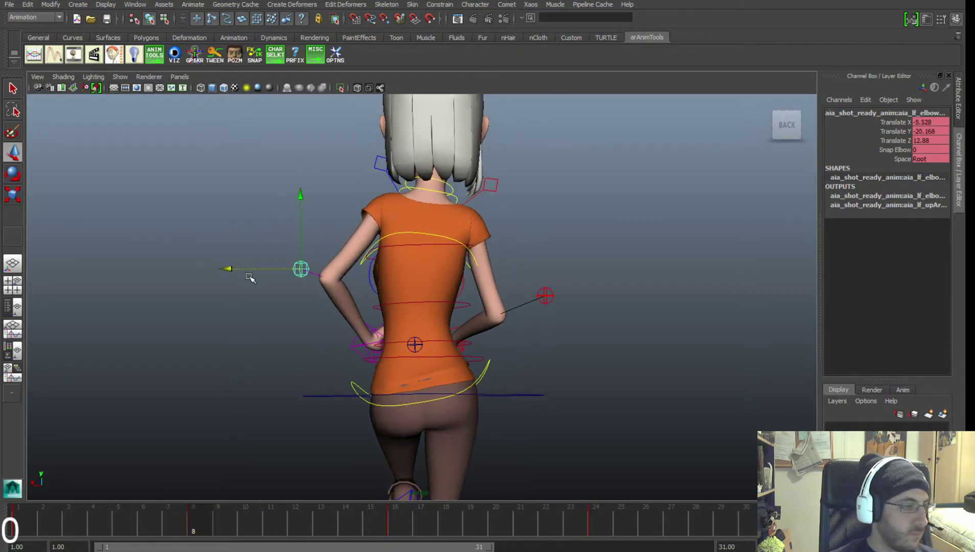
Lift the left foot control to about Translate Y 39.0 and tilt it to about Rotate X 102.6 from the side.
{"action": "middle_click_drag", "start_coordinate": [251, 277], "coordinate": [249, 240], "text": "alt"}
{"action": "left_click", "coordinate": [345, 320]}
{"action": "left_click", "coordinate": [357, 313]}
{"action": "left_click_drag", "start_coordinate": [335, 318], "coordinate": [393, 317], "text": "alt"}
{"action": "middle_click_drag", "start_coordinate": [392, 317], "coordinate": [411, 273], "text": "alt"}
{"action": "right_click_drag", "start_coordinate": [460, 337], "coordinate": [431, 325], "text": "alt"}
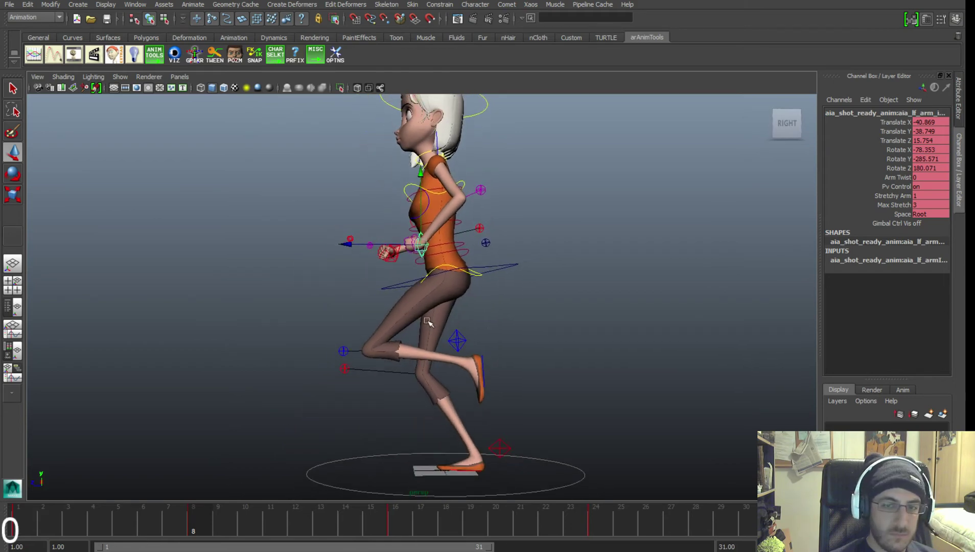
{"action": "middle_click_drag", "start_coordinate": [431, 324], "coordinate": [435, 292], "text": "alt"}
{"action": "right_click_drag", "start_coordinate": [467, 343], "coordinate": [436, 331], "text": "alt"}
{"action": "left_click_drag", "start_coordinate": [423, 335], "coordinate": [453, 319], "text": "alt"}
{"action": "left_click", "coordinate": [458, 316]}
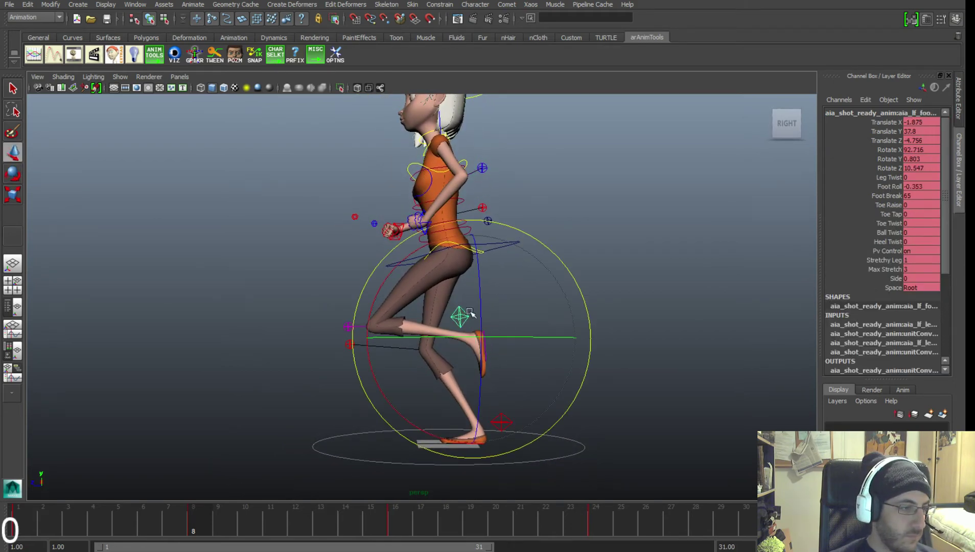
{"action": "key", "text": "e"}
{"action": "left_click_drag", "start_coordinate": [372, 307], "coordinate": [381, 287]}
{"action": "middle_click_drag", "start_coordinate": [476, 256], "coordinate": [455, 305], "text": "alt"}
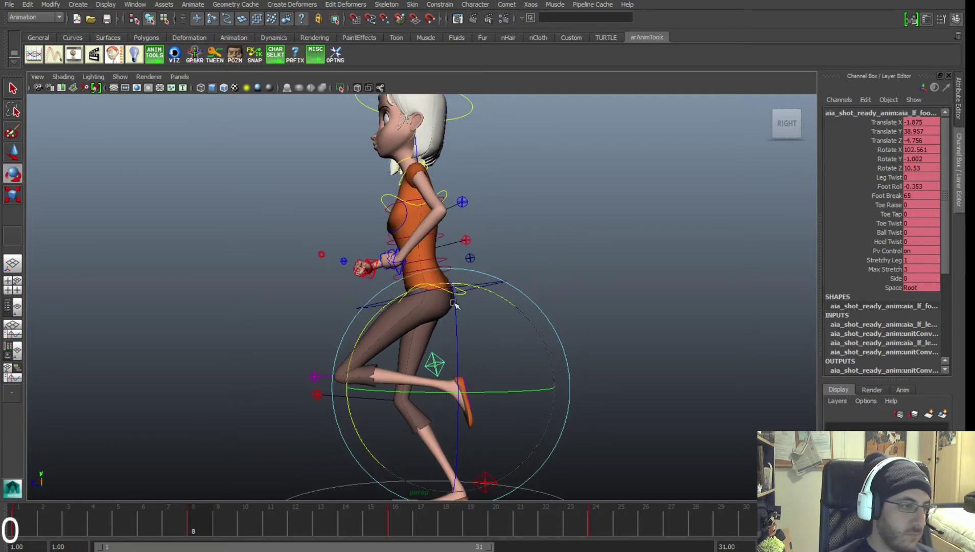
Rotate the left hand control to about X -43.8, Y -421.7, Z 313.5 and move it forward to about Translate Z 18.7.
{"action": "left_click", "coordinate": [538, 228]}
{"action": "left_click", "coordinate": [399, 271]}
{"action": "left_click_drag", "start_coordinate": [519, 368], "coordinate": [363, 271]}
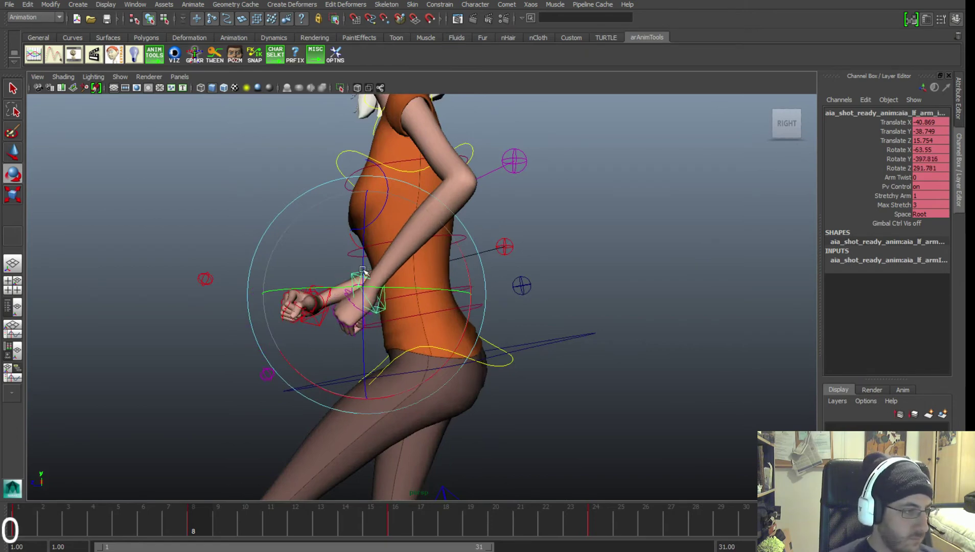
{"action": "middle_click_drag", "start_coordinate": [362, 270], "coordinate": [368, 305], "text": "alt"}
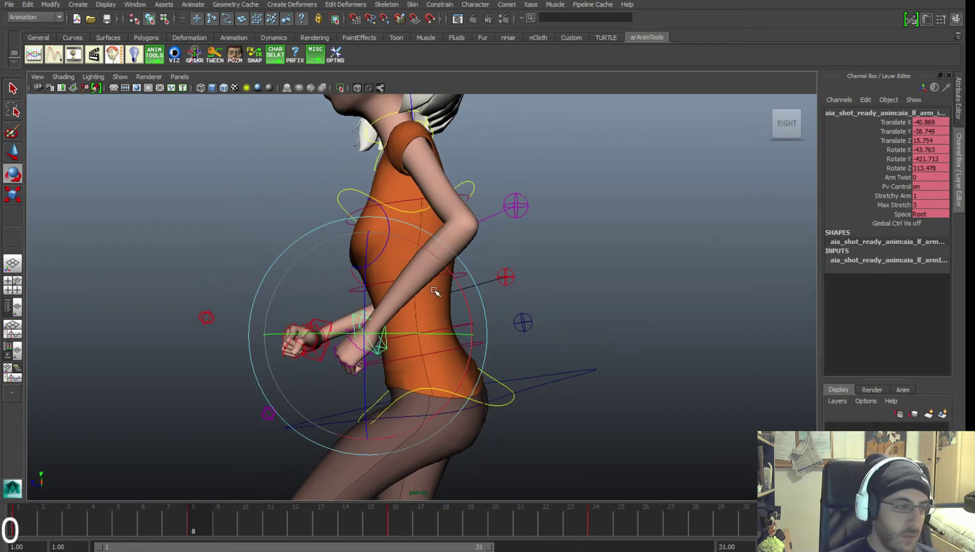
{"action": "key", "text": "w"}
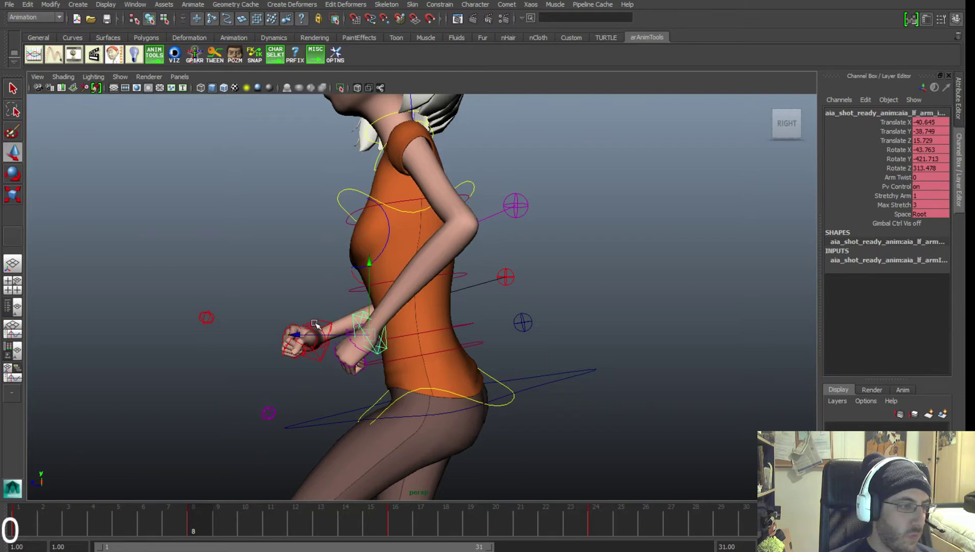
{"action": "left_click_drag", "start_coordinate": [329, 335], "coordinate": [310, 333]}
{"action": "middle_click_drag", "start_coordinate": [318, 287], "coordinate": [339, 317], "text": "alt"}
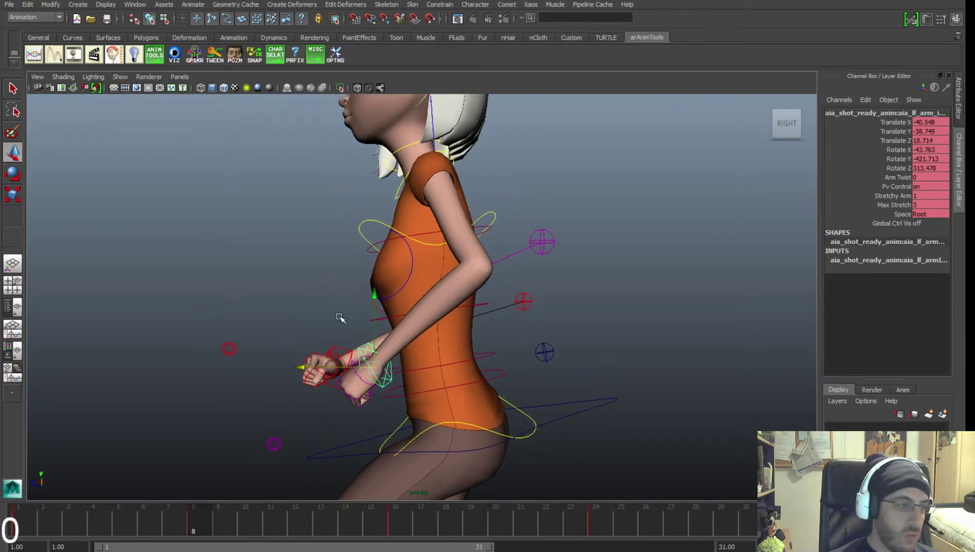
Check the full passing pose at frame 8 from the front and at an angle.
{"action": "right_click_drag", "start_coordinate": [375, 309], "coordinate": [302, 217], "text": "alt"}
{"action": "middle_click_drag", "start_coordinate": [303, 225], "coordinate": [303, 289], "text": "alt"}
{"action": "left_click_drag", "start_coordinate": [303, 289], "coordinate": [507, 302], "text": "alt"}
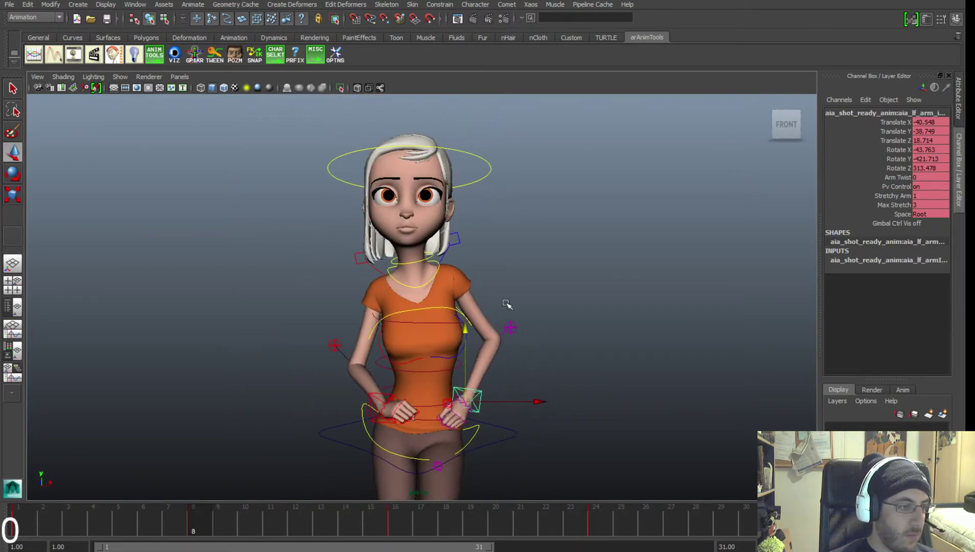
{"action": "right_click_drag", "start_coordinate": [507, 302], "coordinate": [333, 273], "text": "alt"}
{"action": "middle_click_drag", "start_coordinate": [333, 273], "coordinate": [354, 224], "text": "alt"}
{"action": "left_click_drag", "start_coordinate": [353, 224], "coordinate": [450, 278], "text": "alt"}
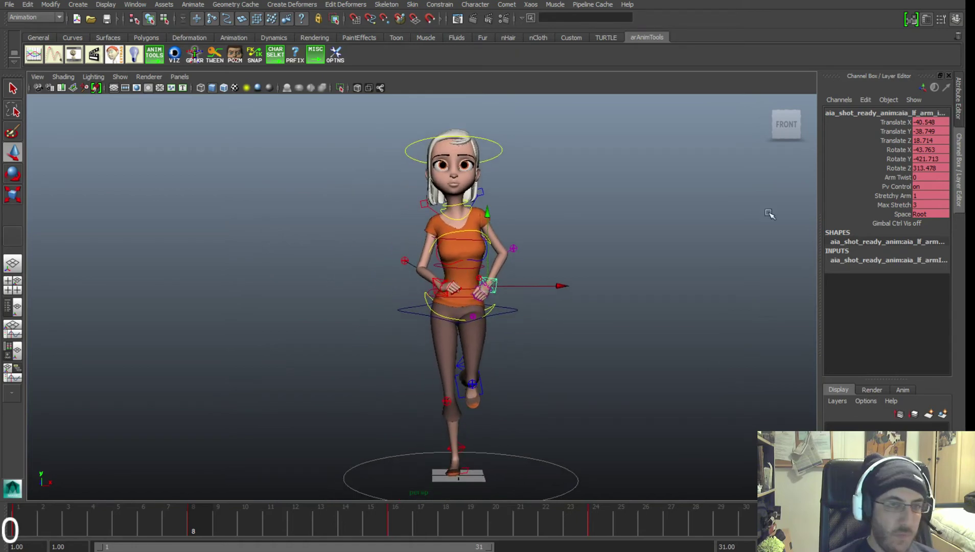
{"action": "left_click_drag", "start_coordinate": [693, 317], "coordinate": [569, 310], "text": "alt"}
{"action": "mouse_move", "coordinate": [413, 340]}
{"action": "left_mouse_down", "text": "alt"}
{"action": "mouse_move", "coordinate": [471, 335]}
{"action": "mouse_move", "coordinate": [438, 335]}
{"action": "mouse_move", "coordinate": [444, 348]}
{"action": "mouse_move", "coordinate": [434, 346]}
{"action": "mouse_move", "coordinate": [514, 342]}
{"action": "mouse_move", "coordinate": [413, 358]}
{"action": "left_mouse_up", "text": "alt"}
{"action": "middle_click_drag", "start_coordinate": [413, 359], "coordinate": [409, 375], "text": "alt"}
{"action": "right_click_drag", "start_coordinate": [409, 375], "coordinate": [449, 353], "text": "alt"}
{"action": "middle_click_drag", "start_coordinate": [449, 353], "coordinate": [444, 371], "text": "alt"}
{"action": "right_click_drag", "start_coordinate": [531, 355], "coordinate": [498, 360], "text": "alt"}
{"action": "middle_click_drag", "start_coordinate": [504, 353], "coordinate": [495, 360], "text": "alt"}
Move the left hand control outward, away from the left hip.
{"action": "left_click", "coordinate": [562, 314]}
{"action": "left_click", "coordinate": [488, 272]}
{"action": "left_click_drag", "start_coordinate": [489, 274], "coordinate": [534, 272]}
{"action": "key", "text": "e"}
{"action": "key", "text": "w"}
{"action": "middle_click_drag", "start_coordinate": [481, 277], "coordinate": [483, 293], "text": "alt"}
{"action": "right_click_drag", "start_coordinate": [483, 292], "coordinate": [516, 295], "text": "alt"}
Raise the right hand control to about Translate Y -31.4 and rotate the right wrist.
{"action": "left_click", "coordinate": [435, 275]}
{"action": "left_click", "coordinate": [424, 263]}
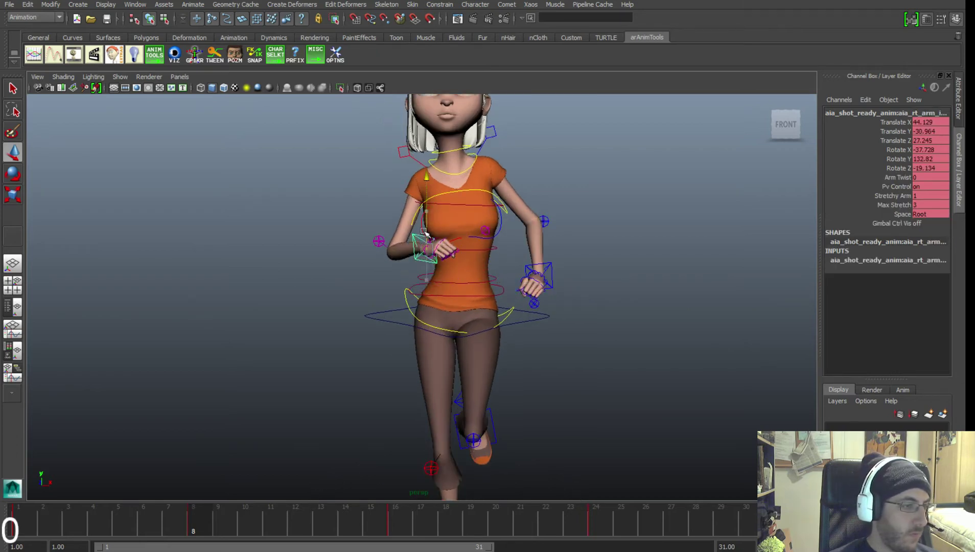
{"action": "key", "text": "e"}
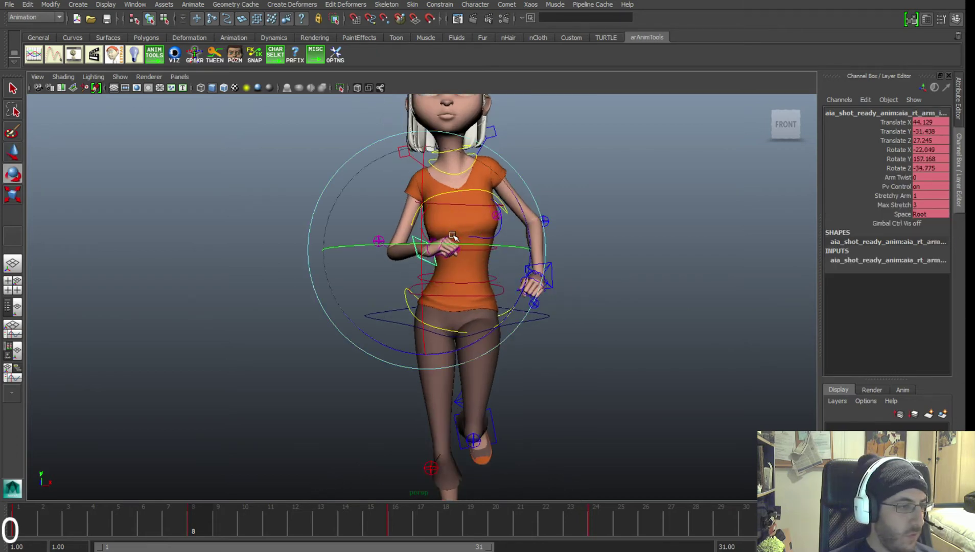
{"action": "left_click_drag", "start_coordinate": [452, 235], "coordinate": [463, 239]}
Move the right hand control back to about Translate X 44.8, Z 20.8 and rotate it to about X -26.9, Y 131.3, Z -22.7.
{"action": "middle_click_drag", "start_coordinate": [463, 276], "coordinate": [459, 304], "text": "alt"}
{"action": "right_click_drag", "start_coordinate": [460, 303], "coordinate": [503, 324], "text": "alt"}
{"action": "left_click_drag", "start_coordinate": [434, 284], "coordinate": [531, 366], "text": "alt"}
{"action": "key", "text": "w"}
{"action": "left_click_drag", "start_coordinate": [541, 301], "coordinate": [516, 291]}
{"action": "left_click_drag", "start_coordinate": [514, 330], "coordinate": [450, 261], "text": "alt"}
{"action": "key", "text": "e"}
{"action": "left_click_drag", "start_coordinate": [479, 317], "coordinate": [388, 292], "text": "alt"}
{"action": "key", "text": "w"}
{"action": "middle_click_drag", "start_coordinate": [433, 287], "coordinate": [436, 278]}
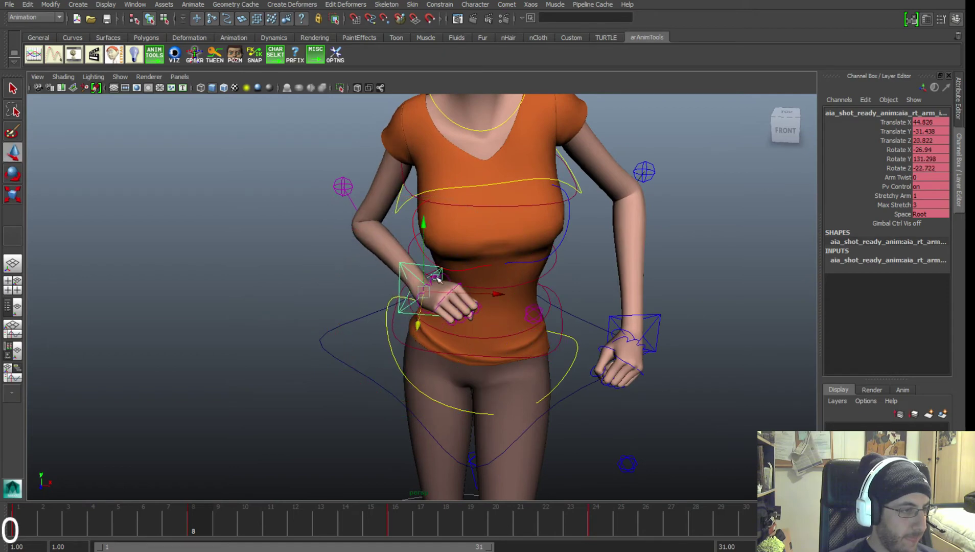
Reposition the right elbow control at about Translate X 4.1, Y -32.2, Z 20.2.
{"action": "left_click", "coordinate": [343, 187]}
{"action": "left_click_drag", "start_coordinate": [343, 186], "coordinate": [392, 259], "text": "alt"}
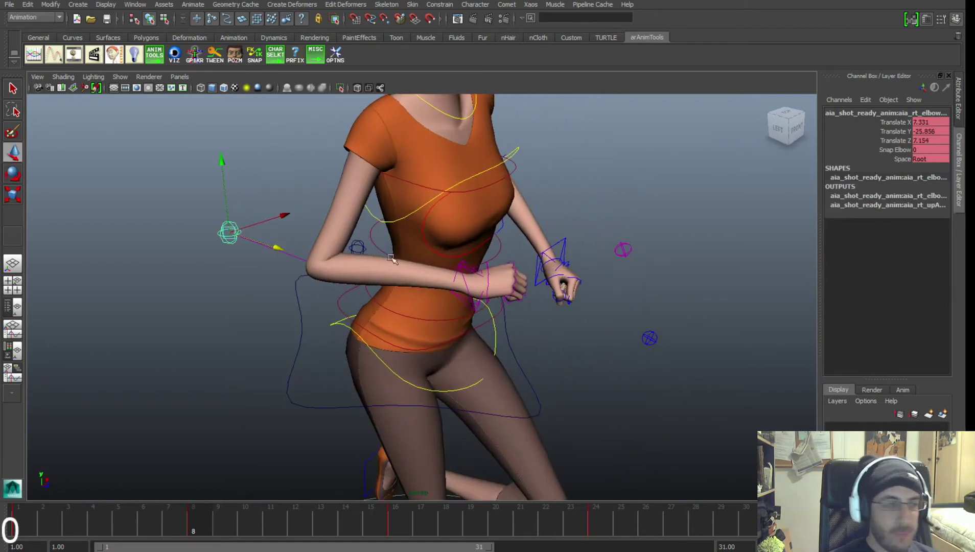
{"action": "left_click_drag", "start_coordinate": [280, 256], "coordinate": [435, 281]}
{"action": "mouse_move", "coordinate": [350, 225]}
{"action": "left_mouse_down"}
{"action": "mouse_move", "coordinate": [328, 228]}
{"action": "mouse_move", "coordinate": [411, 256]}
{"action": "mouse_move", "coordinate": [366, 228]}
{"action": "left_mouse_up"}
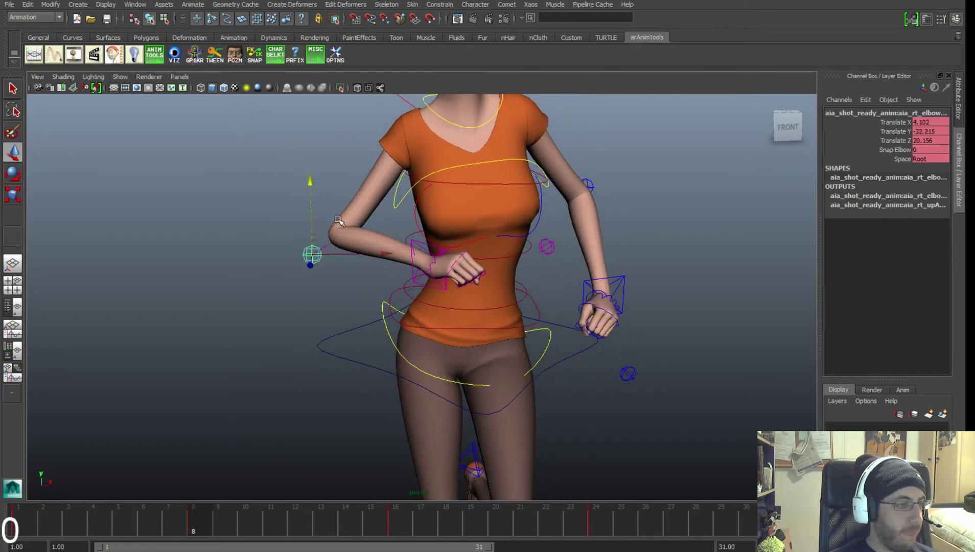
Rotate the right clavicle control to about Rotate Z 0.5 and check the shoulder in the full front pose.
{"action": "middle_click_drag", "start_coordinate": [338, 220], "coordinate": [303, 222], "text": "alt"}
{"action": "right_click_drag", "start_coordinate": [405, 239], "coordinate": [339, 215], "text": "alt"}
{"action": "left_click", "coordinate": [336, 123]}
{"action": "key", "text": "e"}
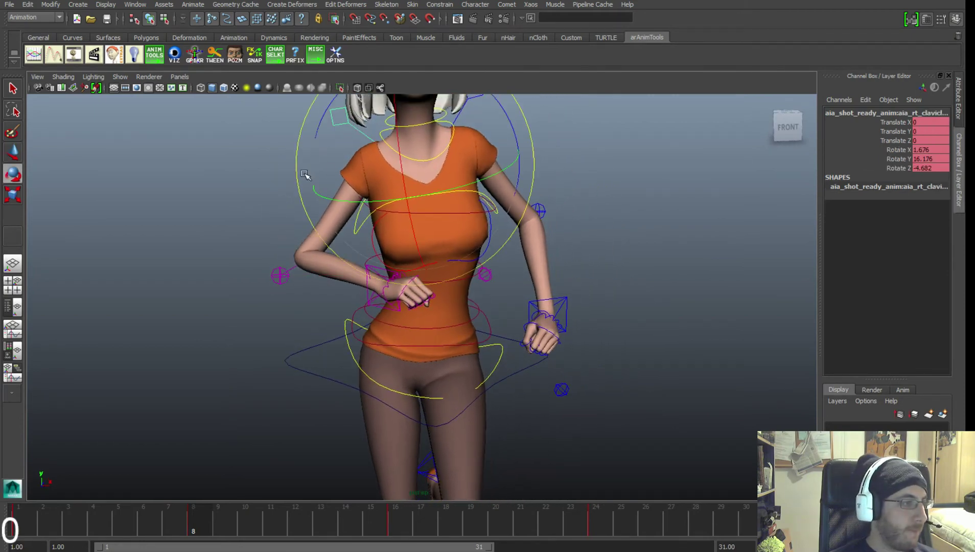
{"action": "right_click_drag", "start_coordinate": [402, 187], "coordinate": [384, 226], "text": "alt"}
{"action": "middle_click_drag", "start_coordinate": [384, 226], "coordinate": [364, 207], "text": "alt"}
{"action": "left_click_drag", "start_coordinate": [364, 207], "coordinate": [372, 235], "text": "alt"}
{"action": "right_click_drag", "start_coordinate": [511, 219], "coordinate": [370, 184], "text": "alt"}
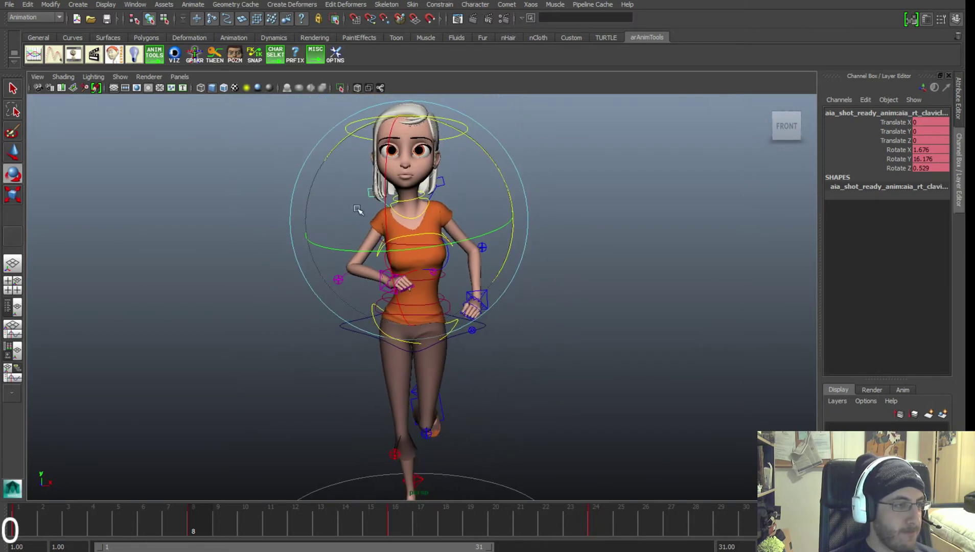
{"action": "scroll", "coordinate": [378, 220], "scroll_direction": "up", "scroll_amount": 3}
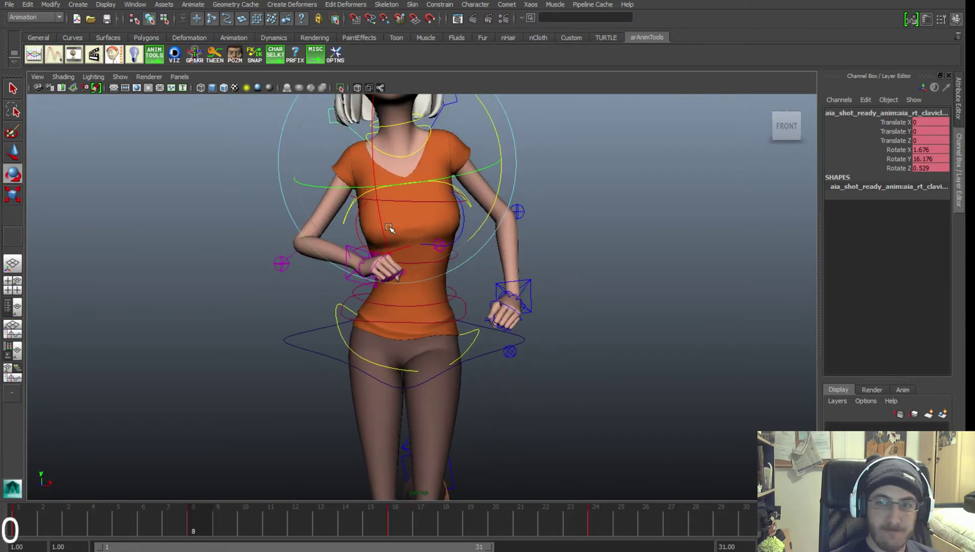
{"action": "key", "text": "w"}
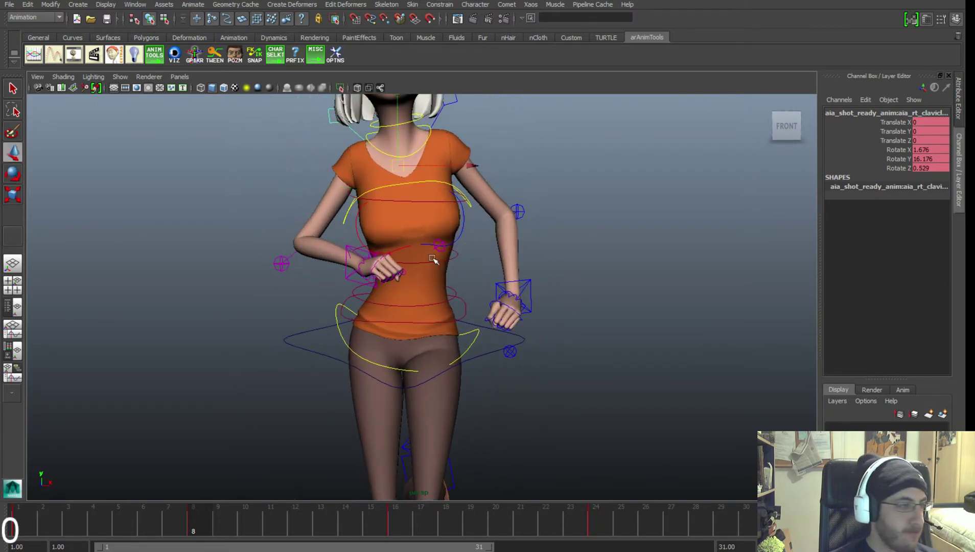
Adjust the right hand control to about Translate X 44.6, Y -29.7, Z 23.3 and Rotate X -21.7, Y 139.6, Z -25.4.
{"action": "left_click", "coordinate": [357, 257]}
{"action": "left_click_drag", "start_coordinate": [357, 256], "coordinate": [393, 228]}
{"action": "key", "text": "e"}
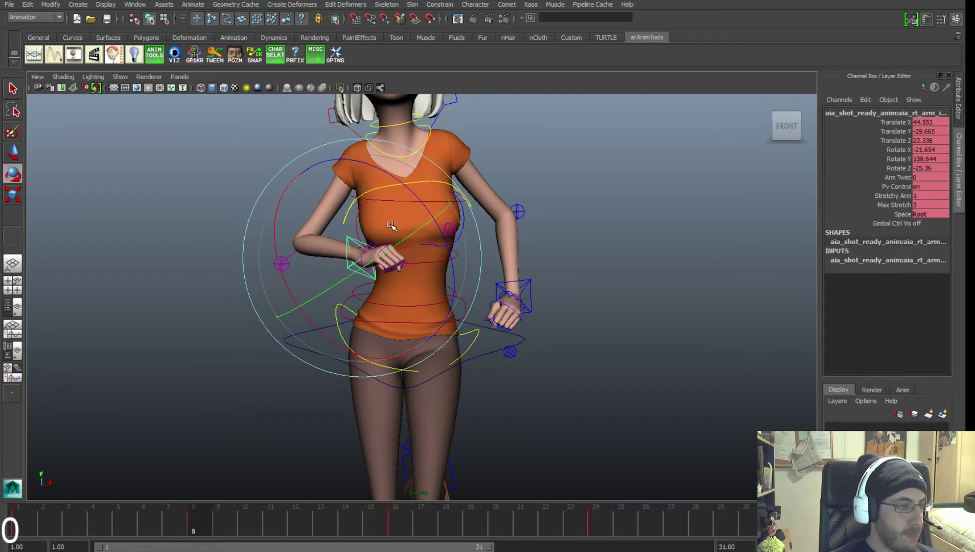
{"action": "right_click_drag", "start_coordinate": [512, 260], "coordinate": [291, 220], "text": "alt"}
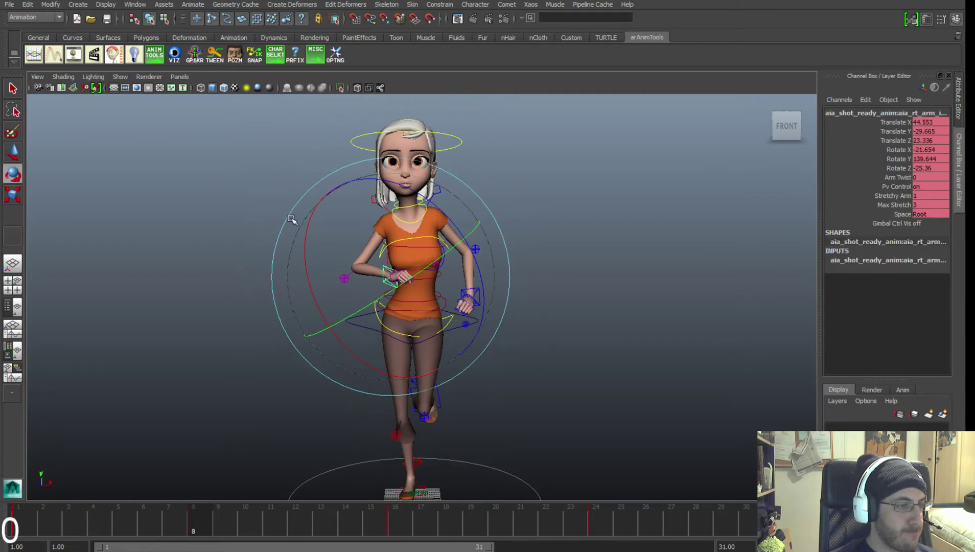
{"action": "scroll", "coordinate": [291, 219], "scroll_direction": "down", "scroll_amount": 3}
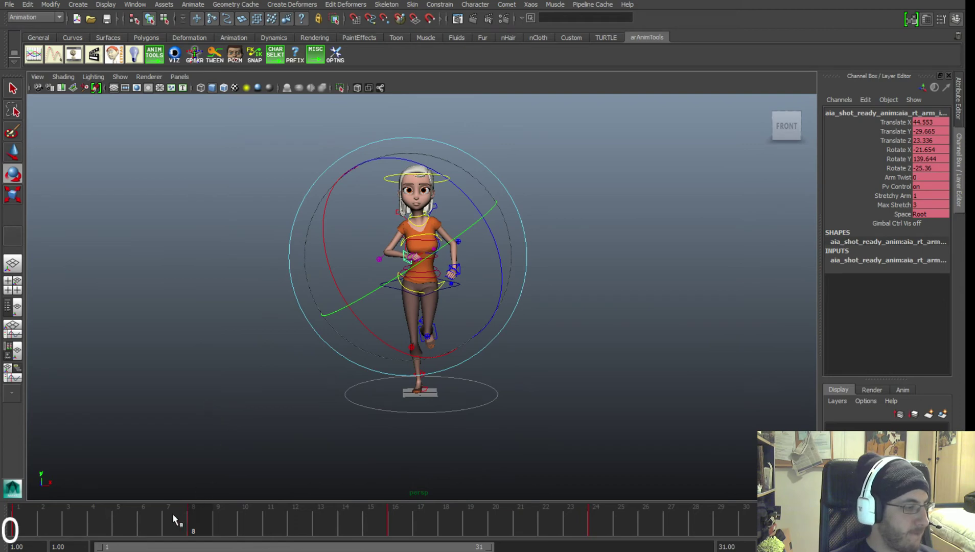
Deselect the hand control and review the whole run cycle from the front and the side.
{"action": "left_click_drag", "start_coordinate": [172, 514], "coordinate": [68, 517]}
{"action": "left_click_drag", "start_coordinate": [301, 503], "coordinate": [751, 507]}
{"action": "left_click", "coordinate": [627, 386]}
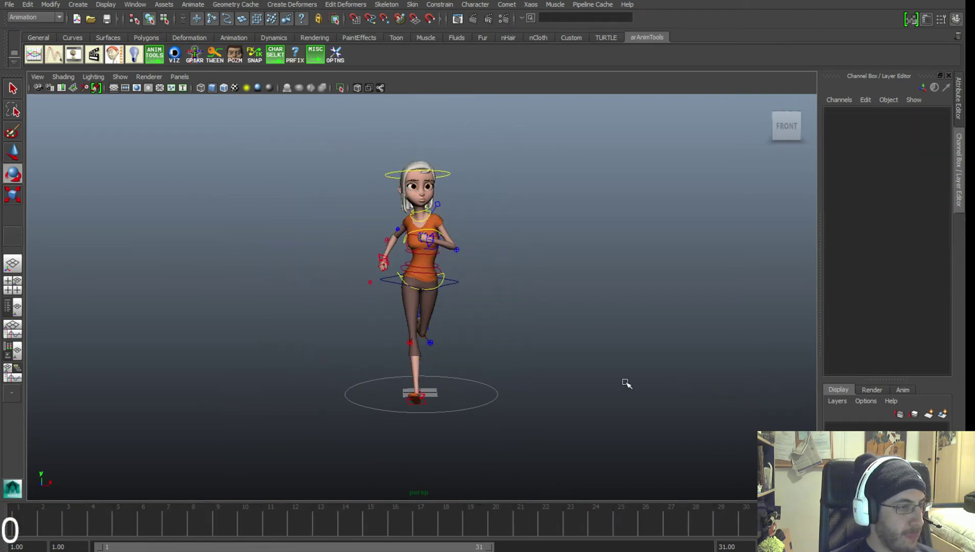
{"action": "left_click_drag", "start_coordinate": [569, 364], "coordinate": [537, 333], "text": "alt"}
{"action": "key", "text": "q"}
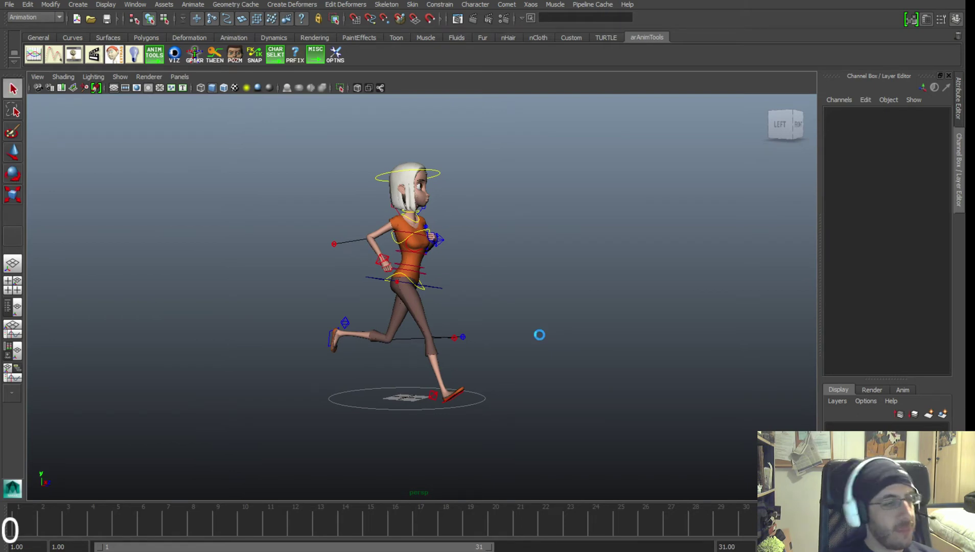
{"action": "key", "text": "e"}
{"action": "left_click_drag", "start_coordinate": [540, 335], "coordinate": [449, 330], "text": "alt"}
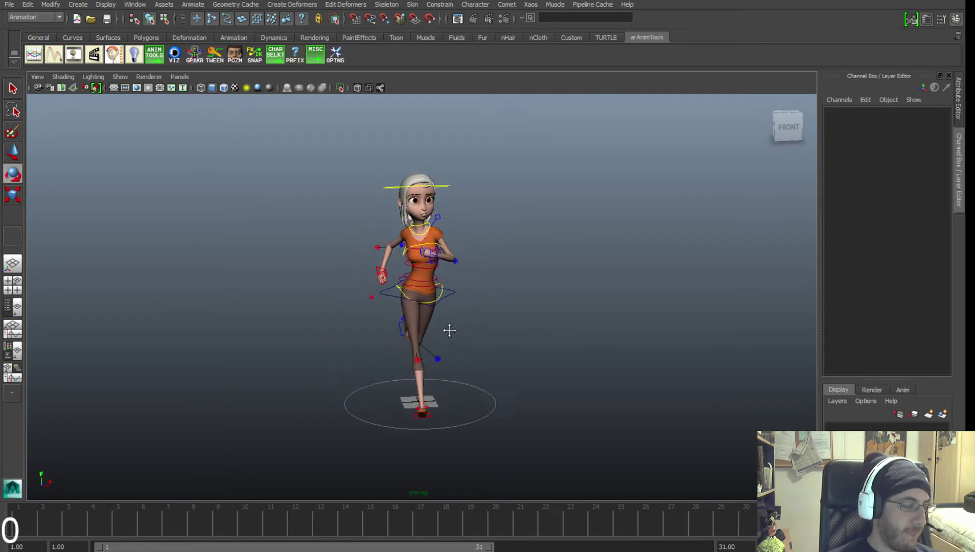
{"action": "right_click_drag", "start_coordinate": [449, 331], "coordinate": [480, 295], "text": "alt"}
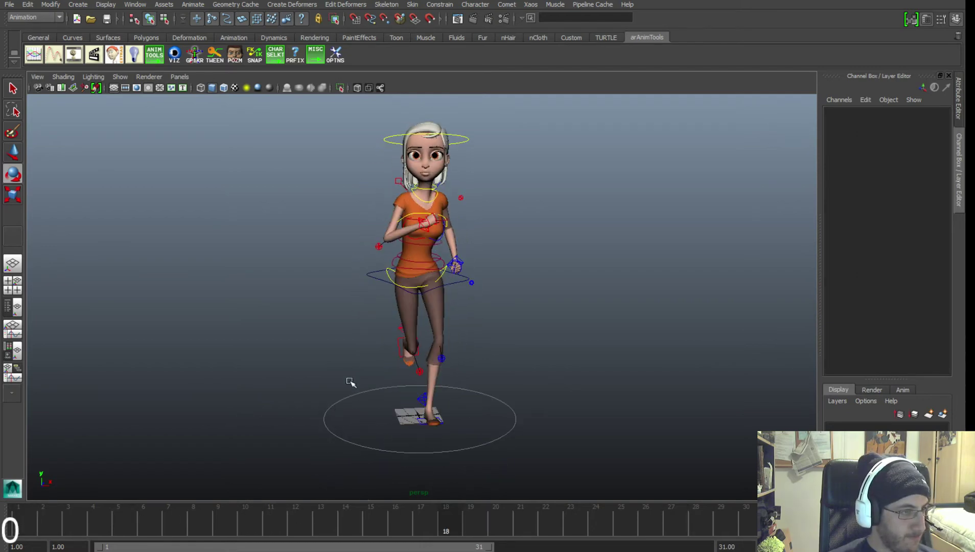
{"action": "left_click_drag", "start_coordinate": [396, 337], "coordinate": [385, 324], "text": "alt"}
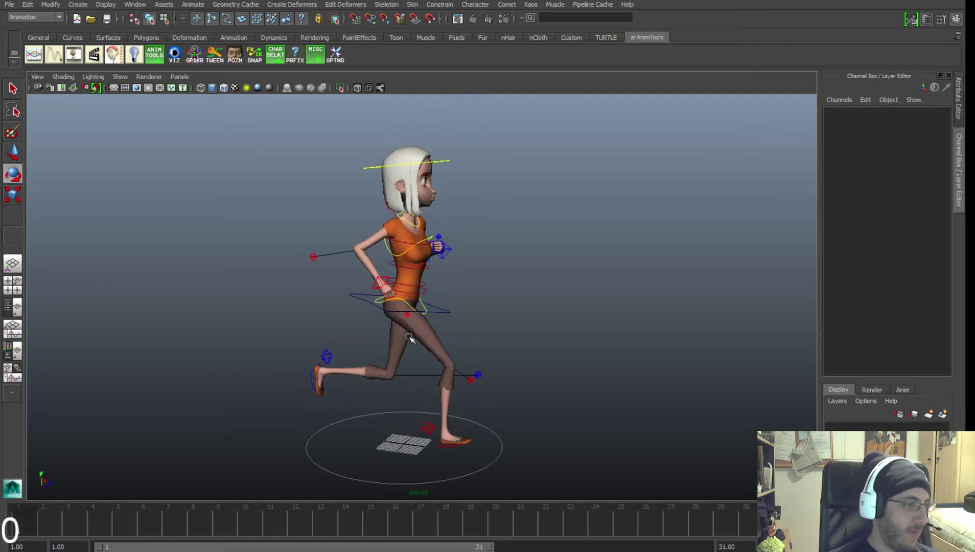
Hide the rig's control curves in the viewport and check the running character from the front and the side.
{"action": "left_click", "coordinate": [120, 77]}
{"action": "left_click", "coordinate": [129, 128]}
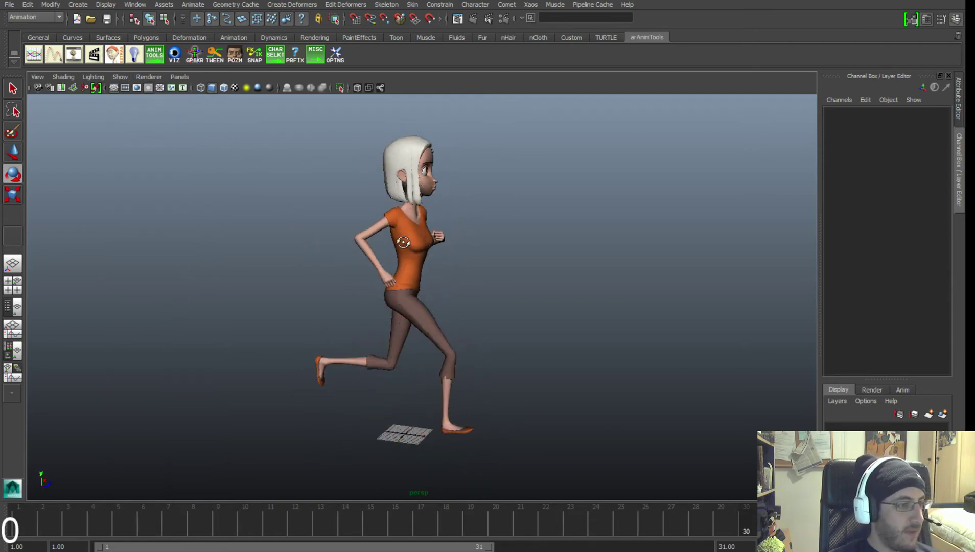
{"action": "left_click_drag", "start_coordinate": [287, 246], "coordinate": [350, 241], "text": "alt"}
{"action": "left_click_drag", "start_coordinate": [468, 261], "coordinate": [427, 290], "text": "alt"}
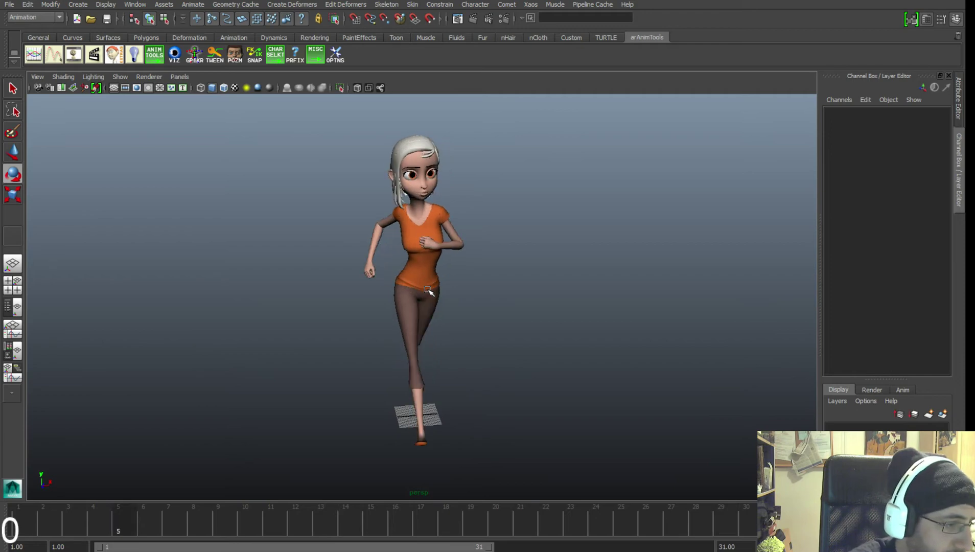
{"action": "left_click_drag", "start_coordinate": [428, 291], "coordinate": [483, 307], "text": "alt"}
{"action": "middle_click_drag", "start_coordinate": [482, 306], "coordinate": [450, 306], "text": "alt"}
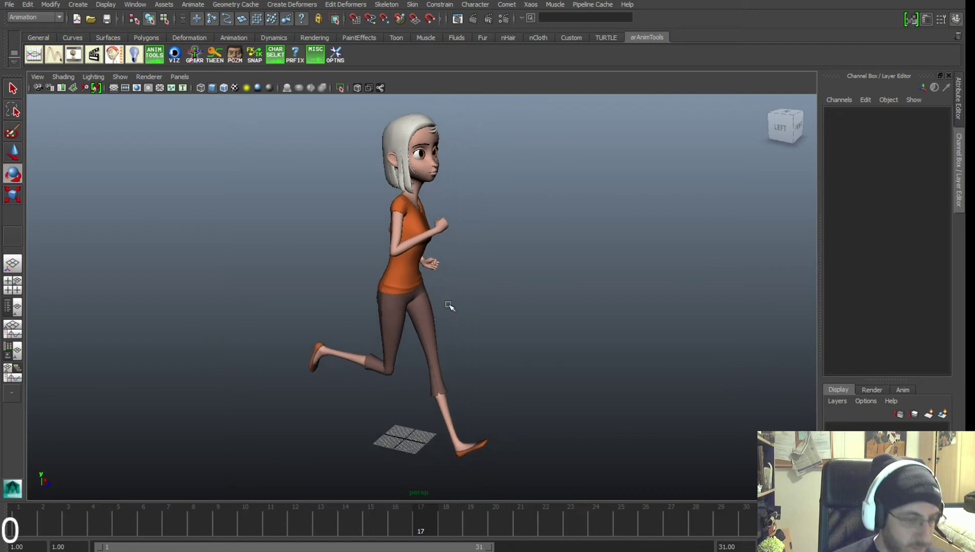
Frame the full character in a three-quarter side view for the playblast.
{"action": "middle_click_drag", "start_coordinate": [401, 269], "coordinate": [405, 253], "text": "alt"}
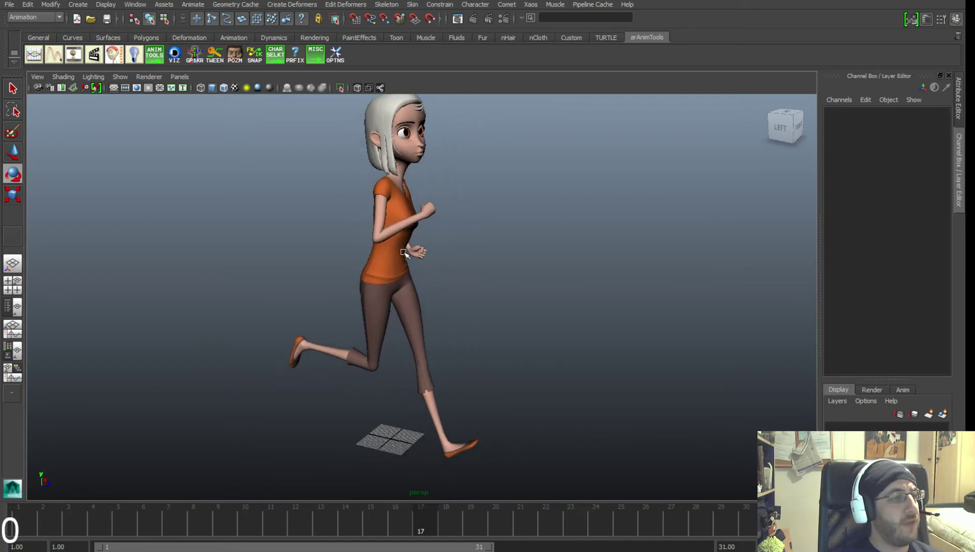
{"action": "right_click_drag", "start_coordinate": [405, 253], "coordinate": [385, 254], "text": "alt"}
{"action": "middle_click_drag", "start_coordinate": [385, 254], "coordinate": [392, 255], "text": "alt"}
{"action": "left_click_drag", "start_coordinate": [460, 249], "coordinate": [430, 245], "text": "alt"}
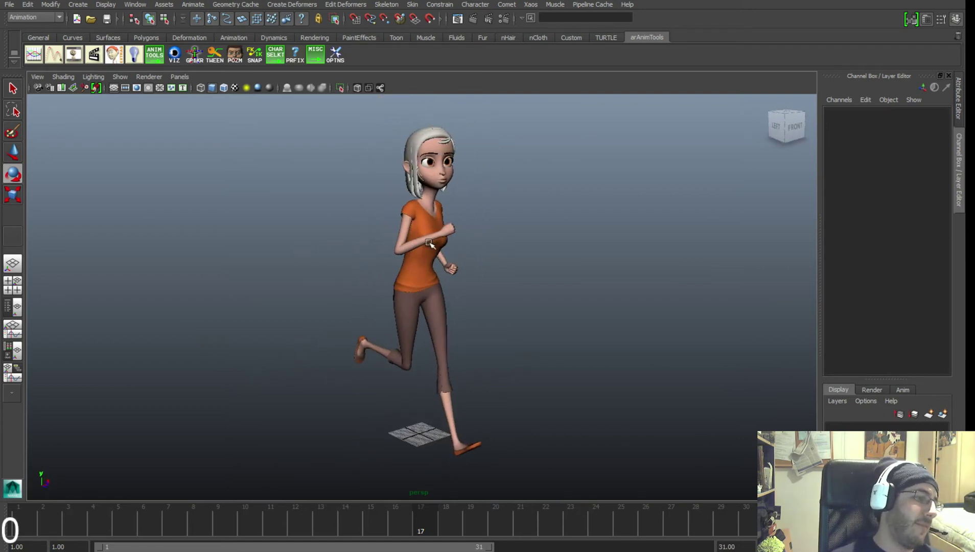
{"action": "middle_click_drag", "start_coordinate": [429, 246], "coordinate": [429, 260], "text": "alt"}
{"action": "left_click_drag", "start_coordinate": [445, 247], "coordinate": [421, 245], "text": "alt"}
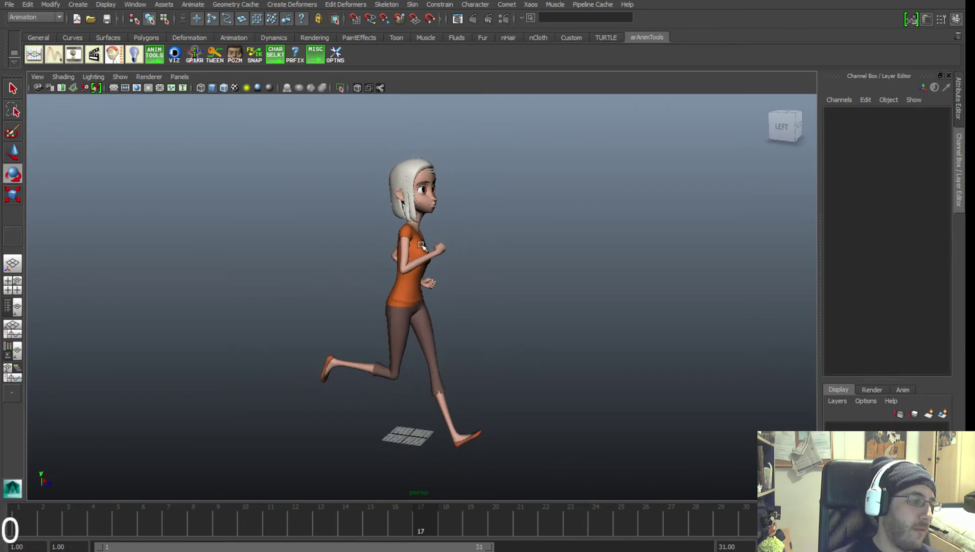
{"action": "left_click_drag", "start_coordinate": [304, 148], "coordinate": [347, 148], "text": "alt"}
Set the playblast encoding to H.263 and run the playblast over the time slider range.
{"action": "left_click", "coordinate": [135, 5]}
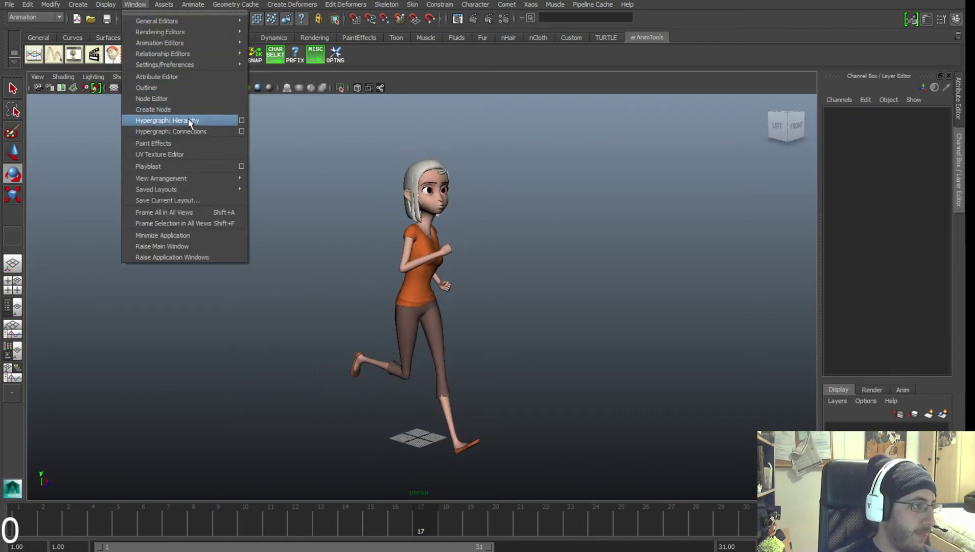
{"action": "left_click", "coordinate": [244, 167]}
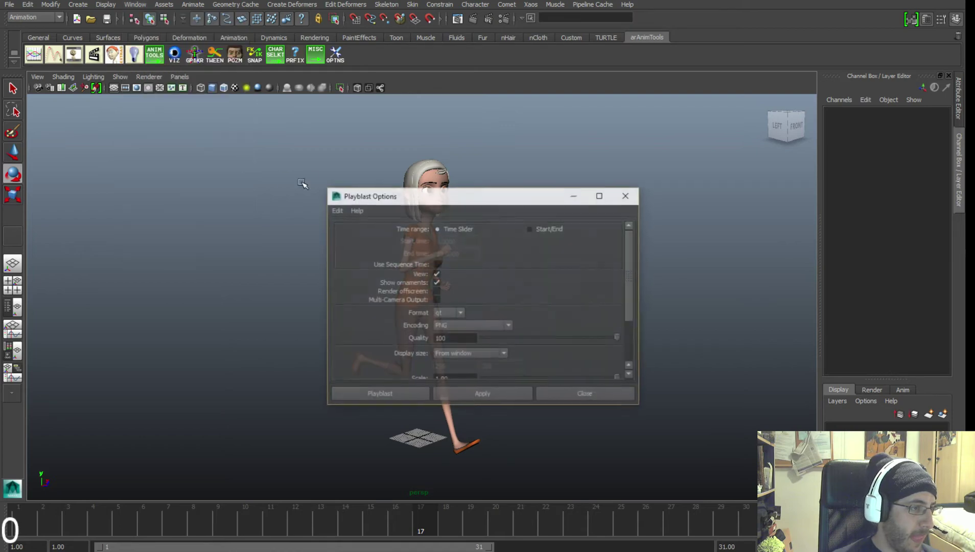
{"action": "left_click_drag", "start_coordinate": [448, 200], "coordinate": [564, 149]}
{"action": "scroll", "coordinate": [521, 282], "scroll_direction": "down", "scroll_amount": 3}
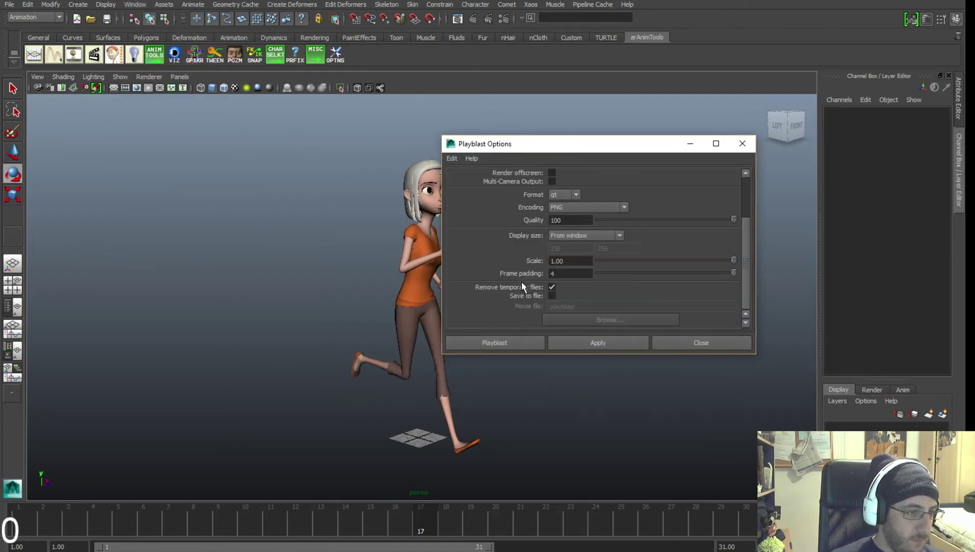
{"action": "scroll", "coordinate": [522, 281], "scroll_direction": "up", "scroll_amount": 3}
{"action": "left_click", "coordinate": [570, 275]}
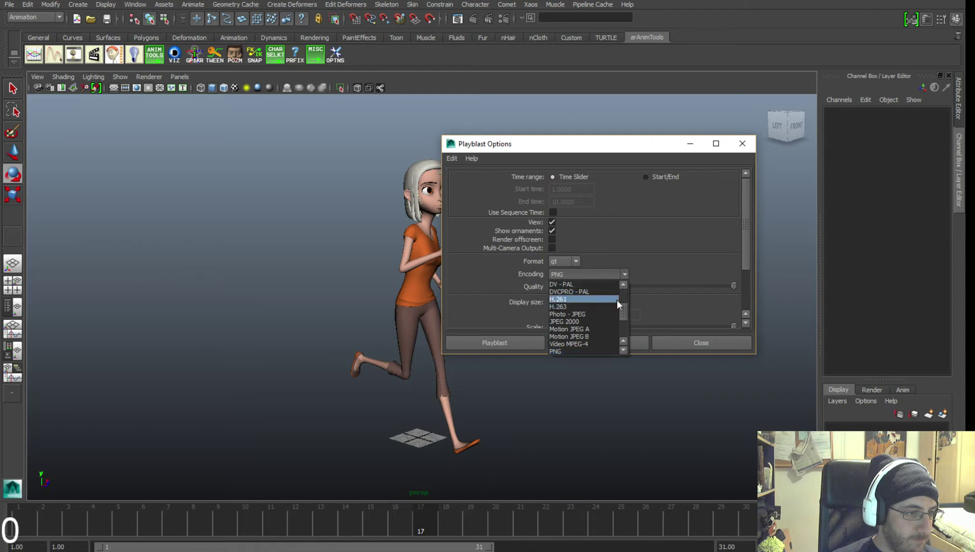
{"action": "left_click", "coordinate": [573, 307]}
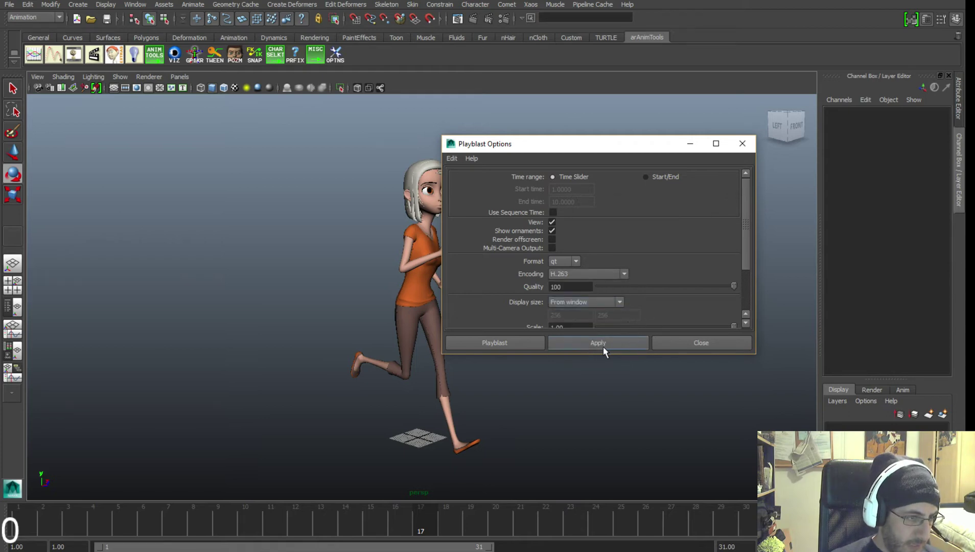
{"action": "scroll", "coordinate": [716, 297], "scroll_direction": "down", "scroll_amount": 3}
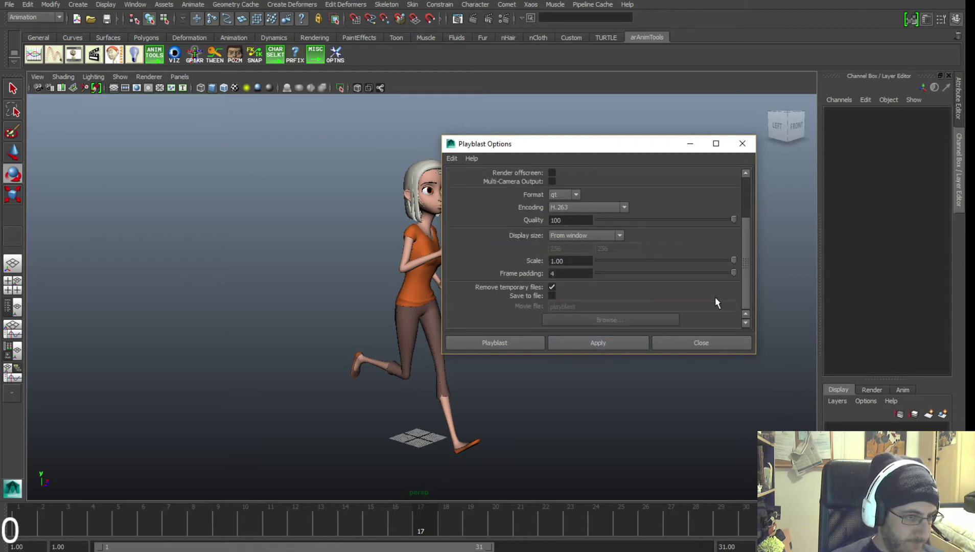
{"action": "left_click", "coordinate": [605, 341]}
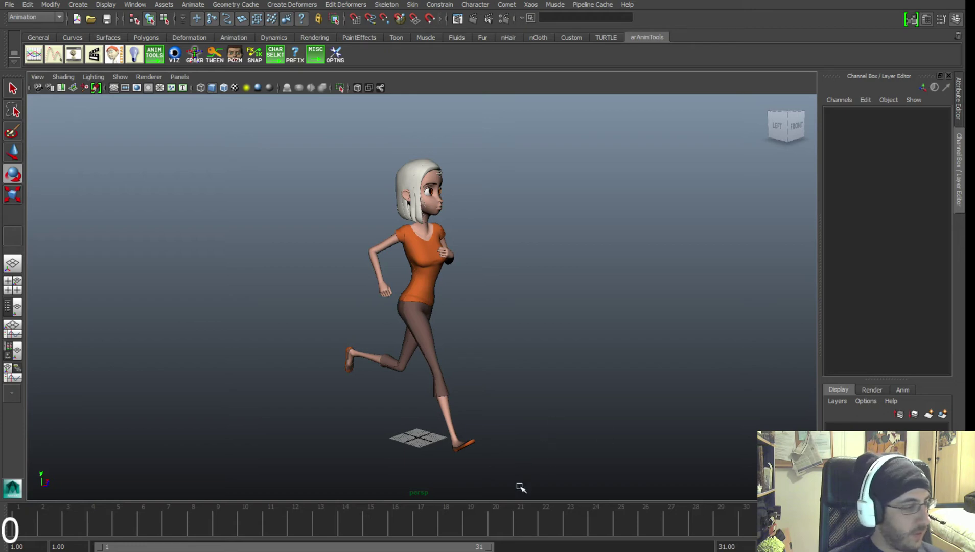
Reopen the playblast options and set the display size to From window.
{"action": "left_click_drag", "start_coordinate": [272, 519], "coordinate": [13, 492]}
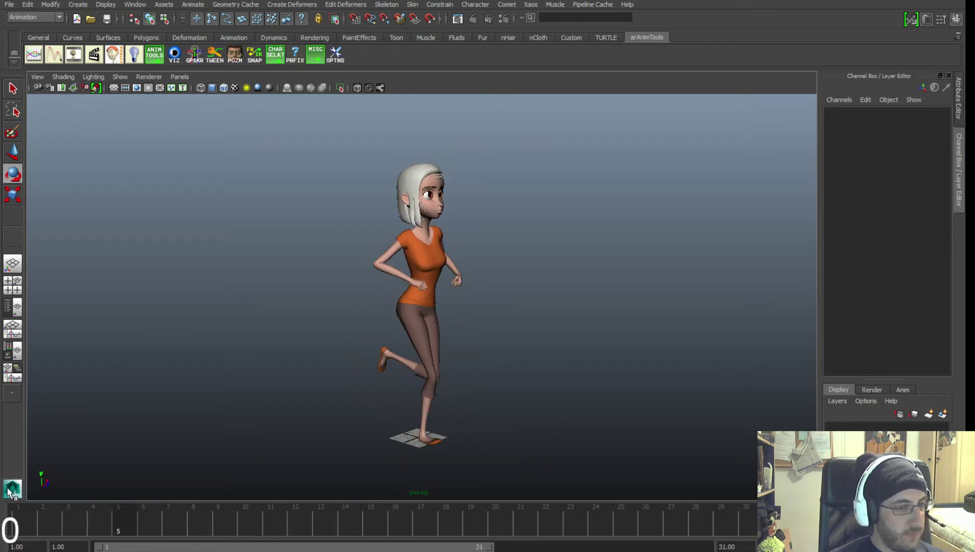
{"action": "left_click", "coordinate": [137, 4]}
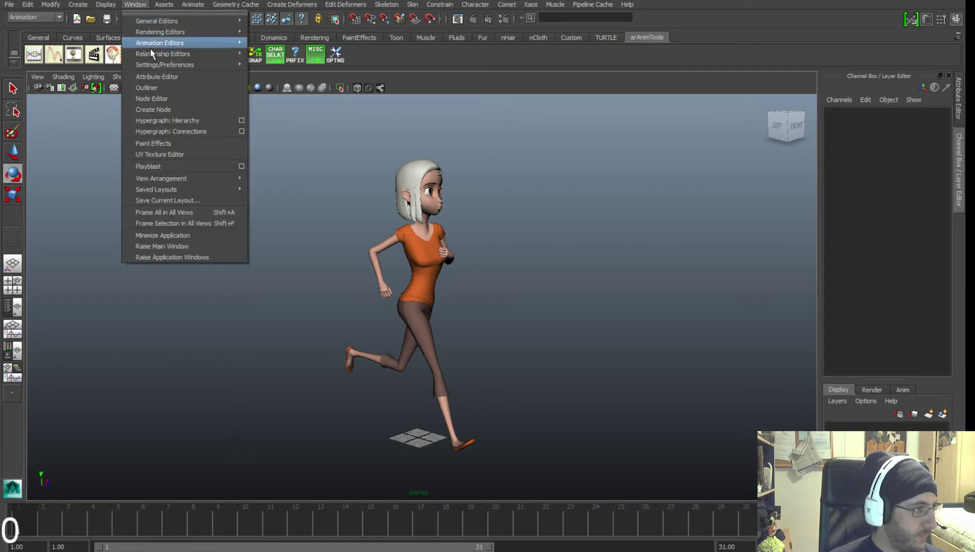
{"action": "left_click", "coordinate": [241, 166]}
{"action": "scroll", "coordinate": [465, 286], "scroll_direction": "down", "scroll_amount": 5}
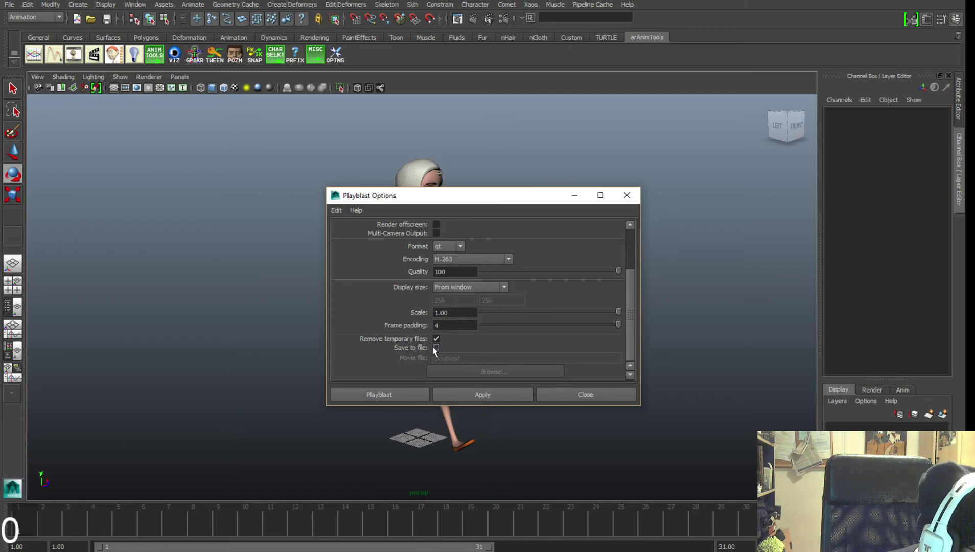
{"action": "left_click", "coordinate": [471, 289]}
{"action": "left_click", "coordinate": [471, 295]}
{"action": "scroll", "coordinate": [473, 328], "scroll_direction": "up", "scroll_amount": 3}
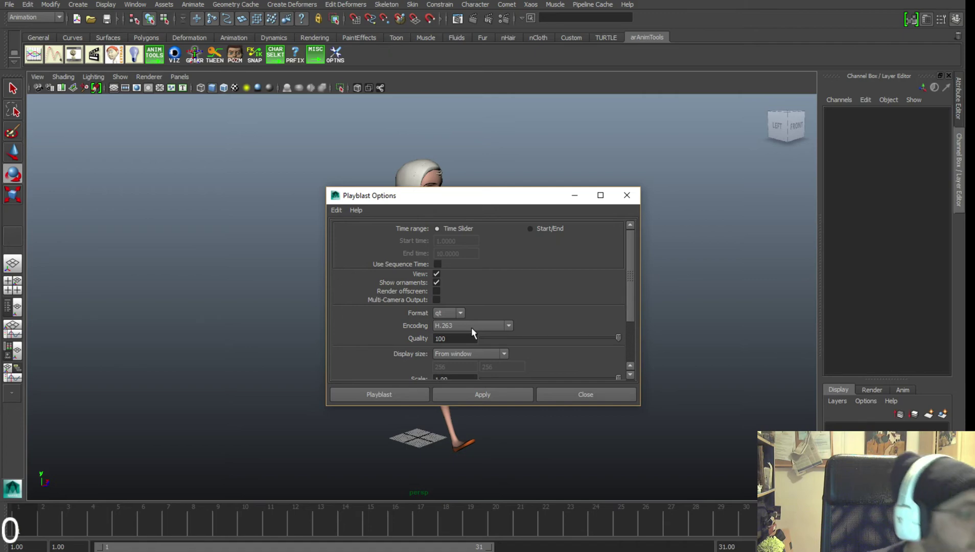
{"action": "scroll", "coordinate": [472, 331], "scroll_direction": "down", "scroll_amount": 3}
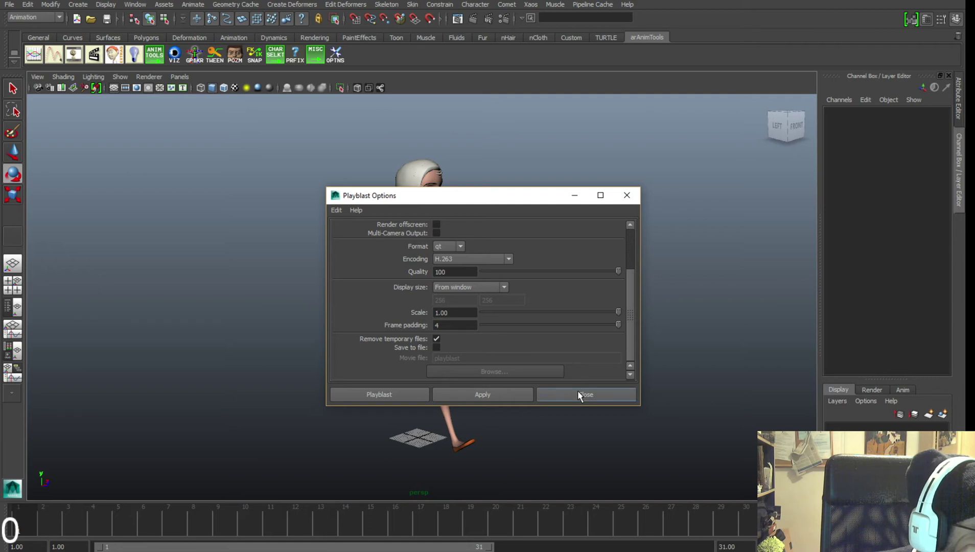
Turn off removing temporary files and turn on saving to a file in the playblast options.
{"action": "left_click", "coordinate": [437, 347]}
{"action": "left_click", "coordinate": [438, 347]}
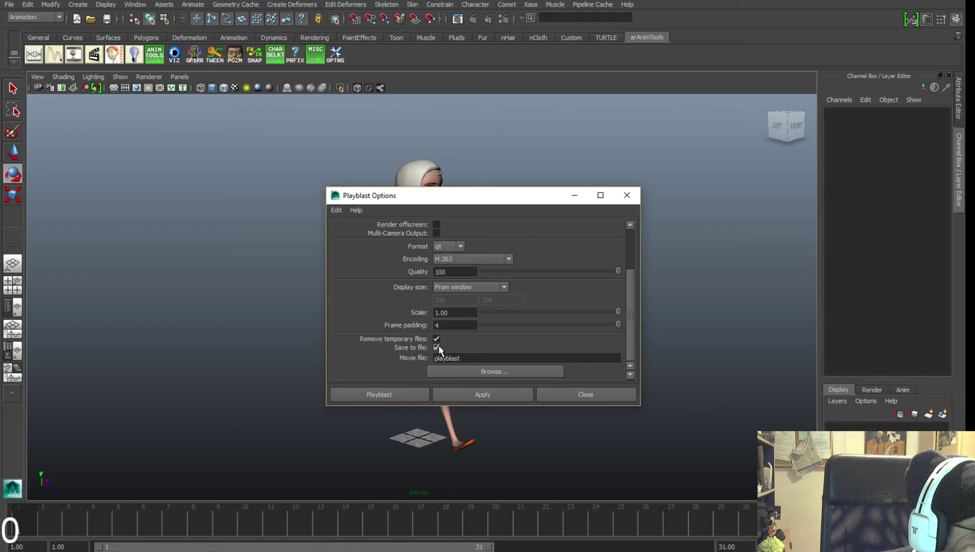
{"action": "left_click", "coordinate": [438, 347]}
{"action": "left_click", "coordinate": [437, 339]}
{"action": "left_click", "coordinate": [438, 347]}
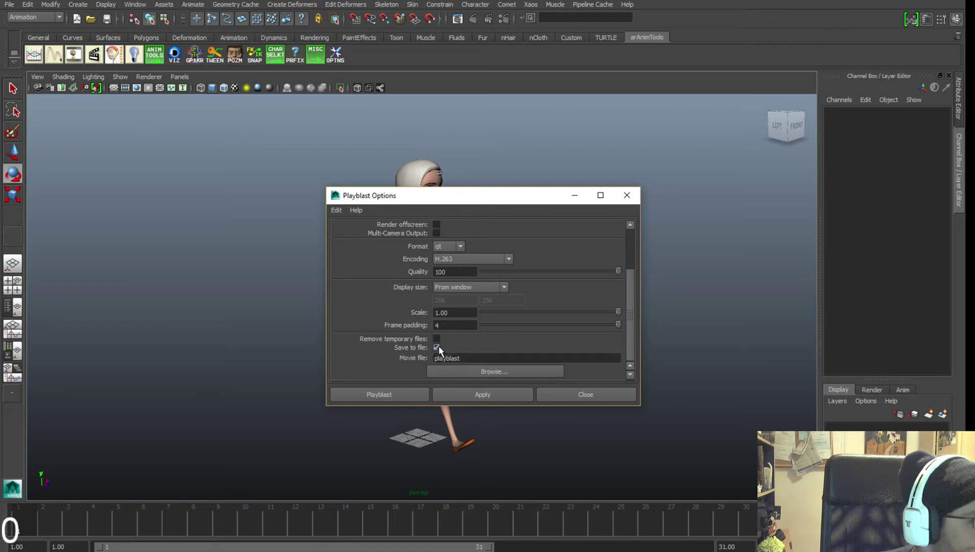
{"action": "left_click", "coordinate": [440, 347]}
{"action": "left_click", "coordinate": [439, 347]}
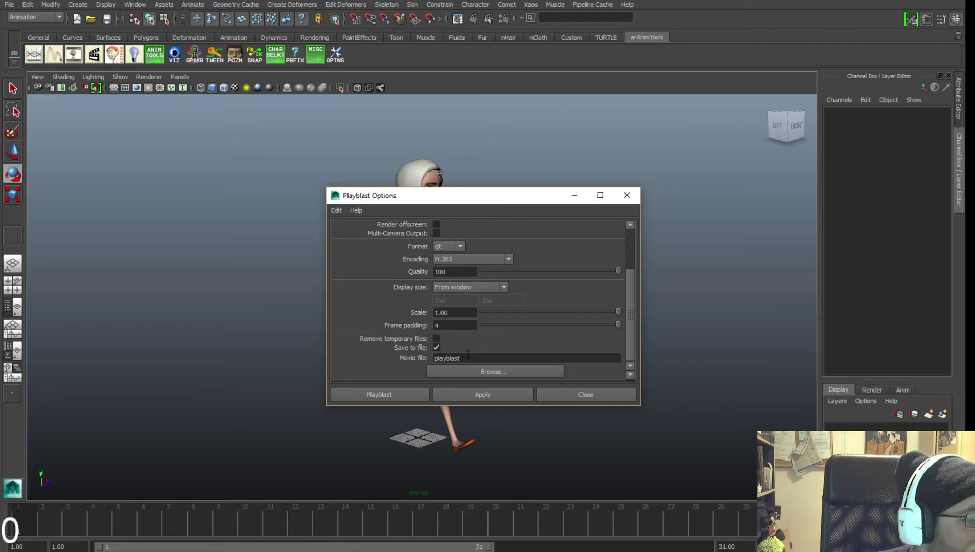
Set the playblast movie file to pb_V01 on the Desktop.
{"action": "left_click", "coordinate": [487, 368]}
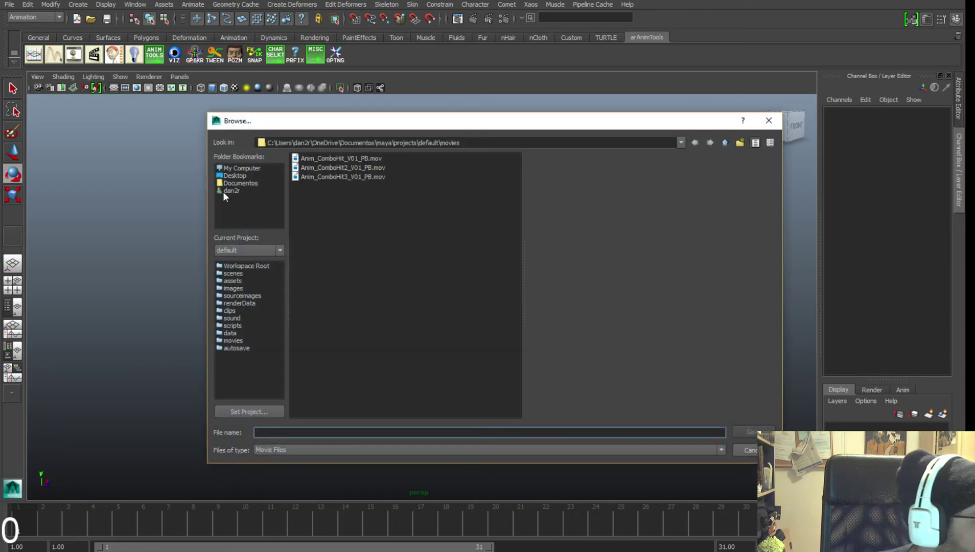
{"action": "left_click", "coordinate": [228, 175]}
{"action": "left_click", "coordinate": [354, 432]}
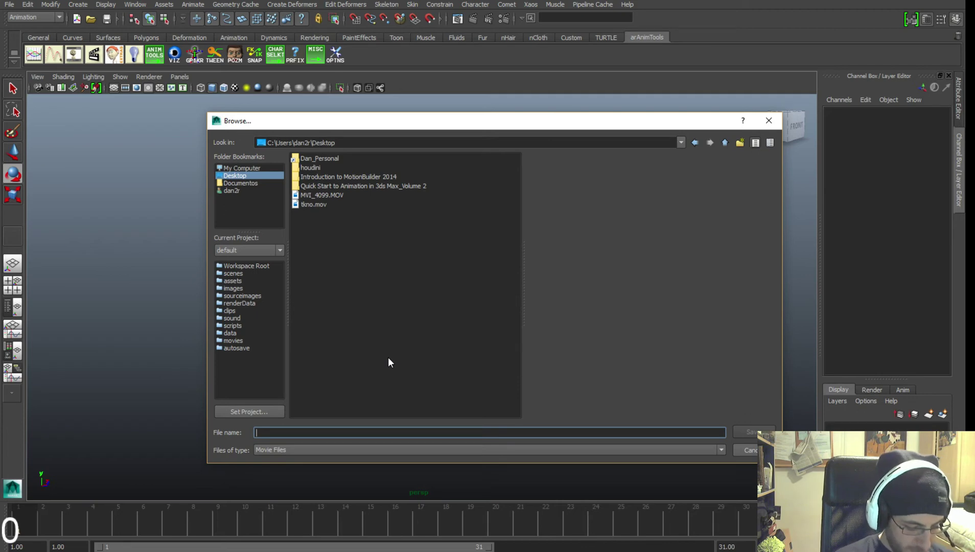
{"action": "type", "text": "pb_V01"}
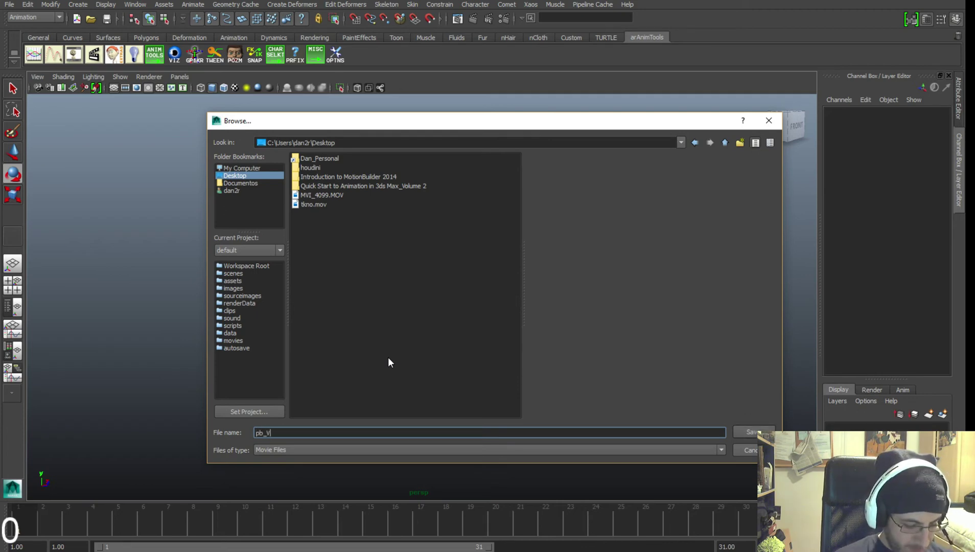
{"action": "key", "text": "Return"}
Run the playblast with the file output settings, switch to the Windows desktop and clear the output window away.
{"action": "scroll", "coordinate": [455, 320], "scroll_direction": "up", "scroll_amount": 3}
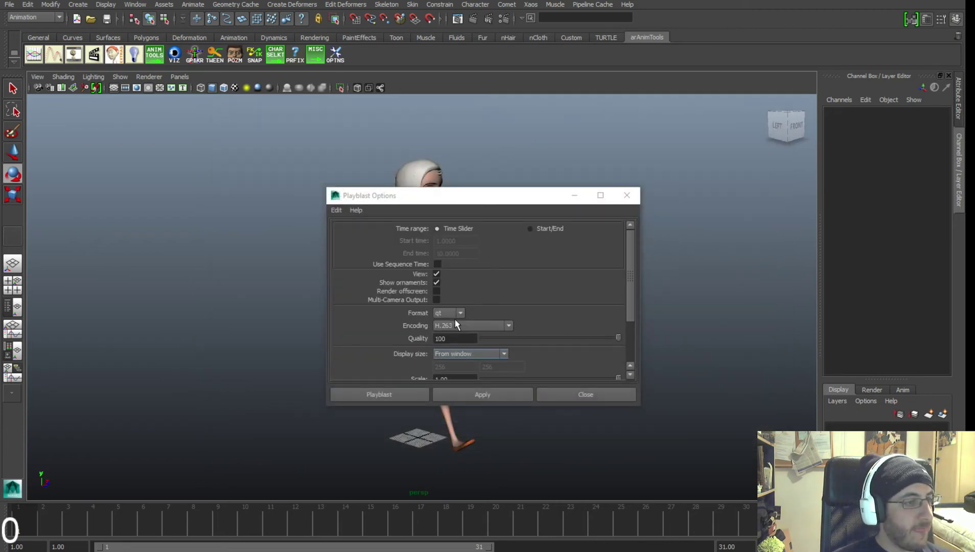
{"action": "scroll", "coordinate": [455, 319], "scroll_direction": "down", "scroll_amount": 3}
{"action": "left_click", "coordinate": [494, 394]}
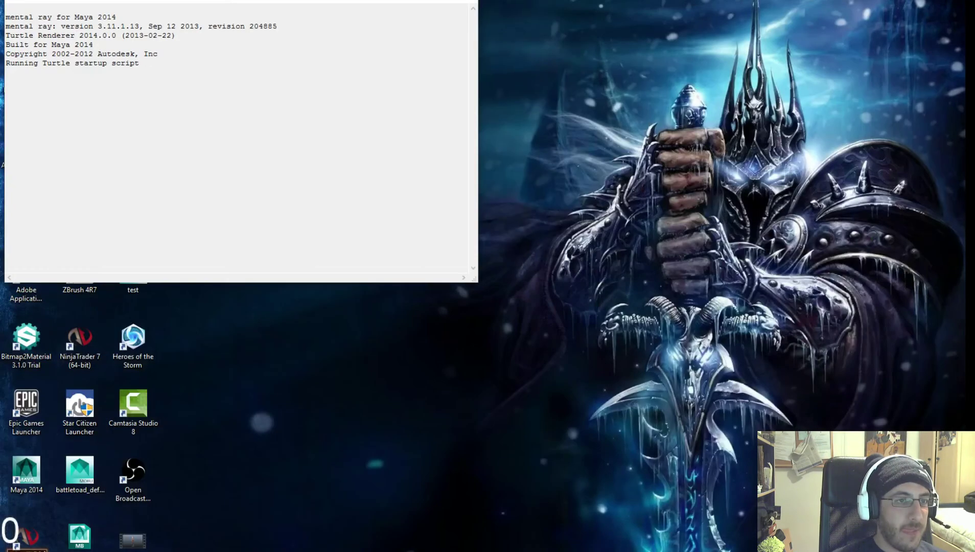
{"action": "left_click", "coordinate": [432, 1]}
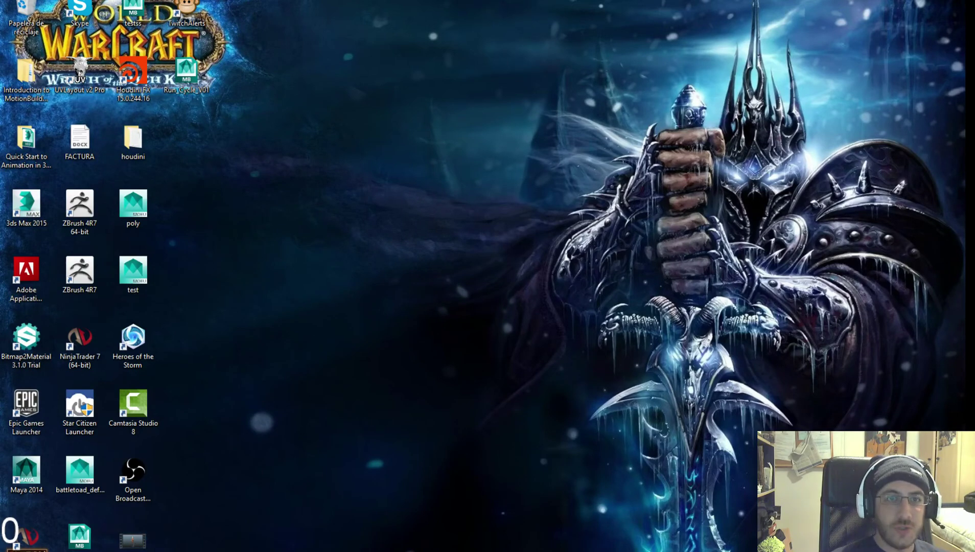
Watch the exported pb_V01 movie in the video player, close it and switch back to Maya.
{"action": "left_click_drag", "start_coordinate": [973, 128], "coordinate": [194, 31]}
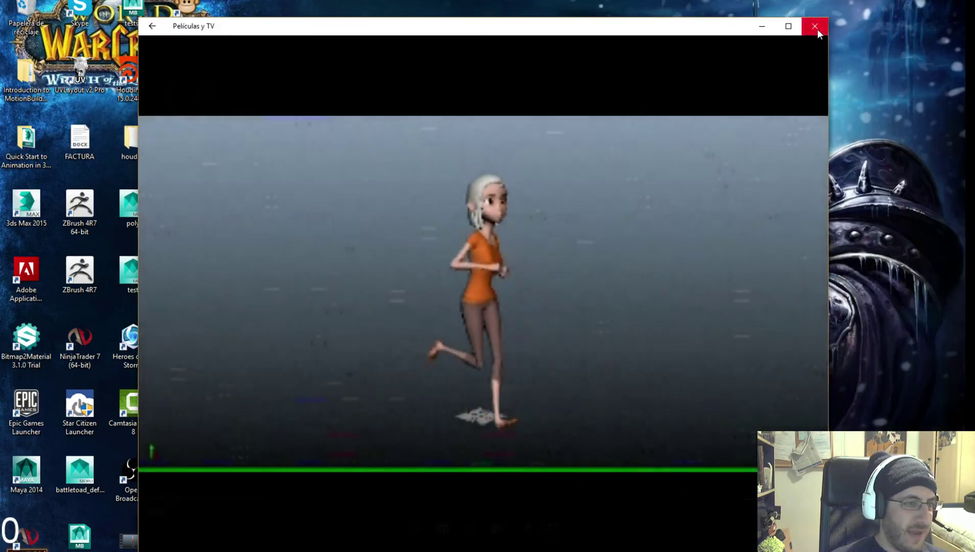
{"action": "left_click", "coordinate": [816, 27]}
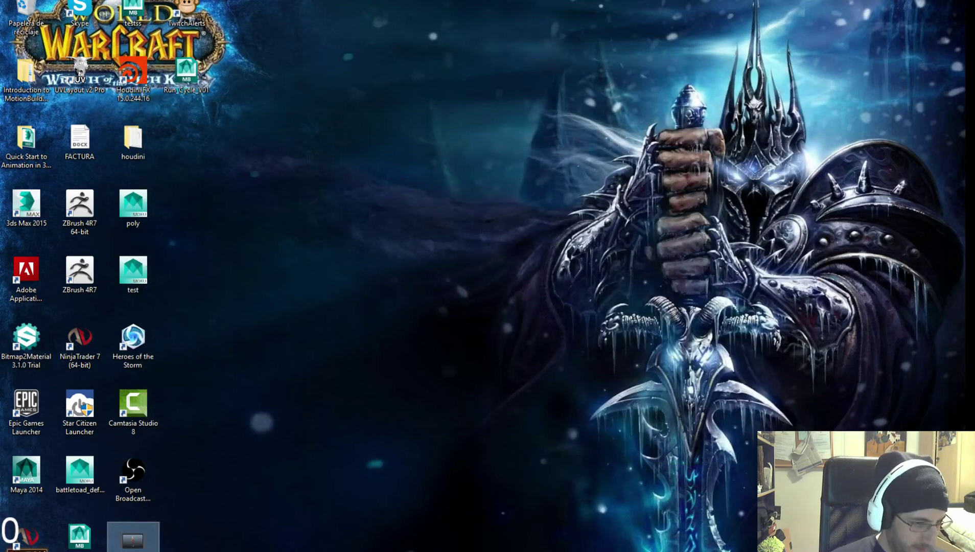
{"action": "left_click", "coordinate": [572, 551]}
Reopen the playblast options and set the movie encoding to H.264.
{"action": "left_click", "coordinate": [134, 4]}
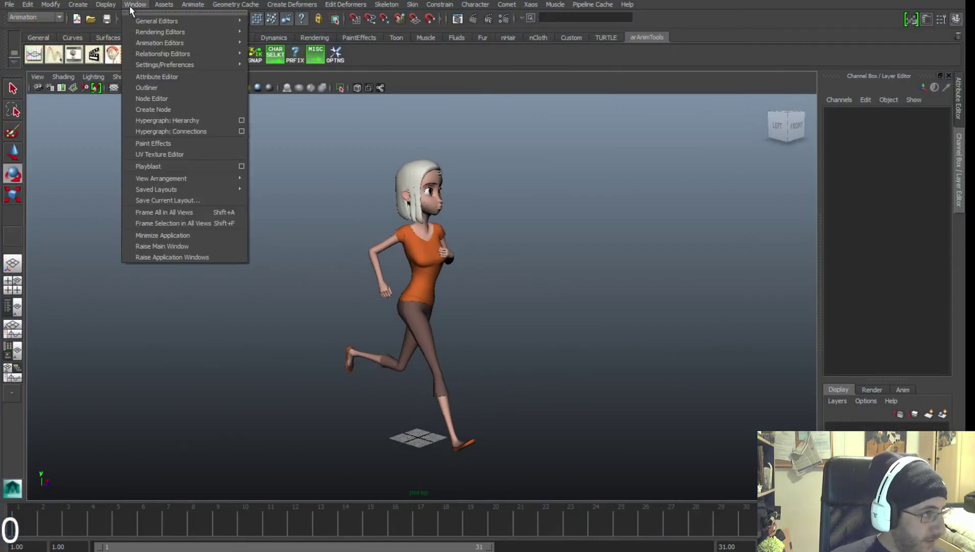
{"action": "left_click", "coordinate": [240, 167]}
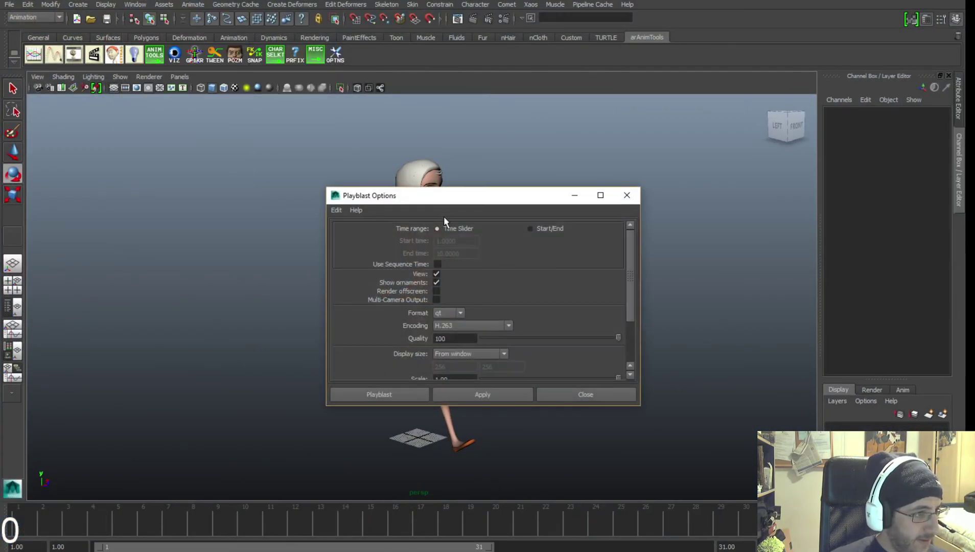
{"action": "left_click_drag", "start_coordinate": [500, 204], "coordinate": [608, 149]}
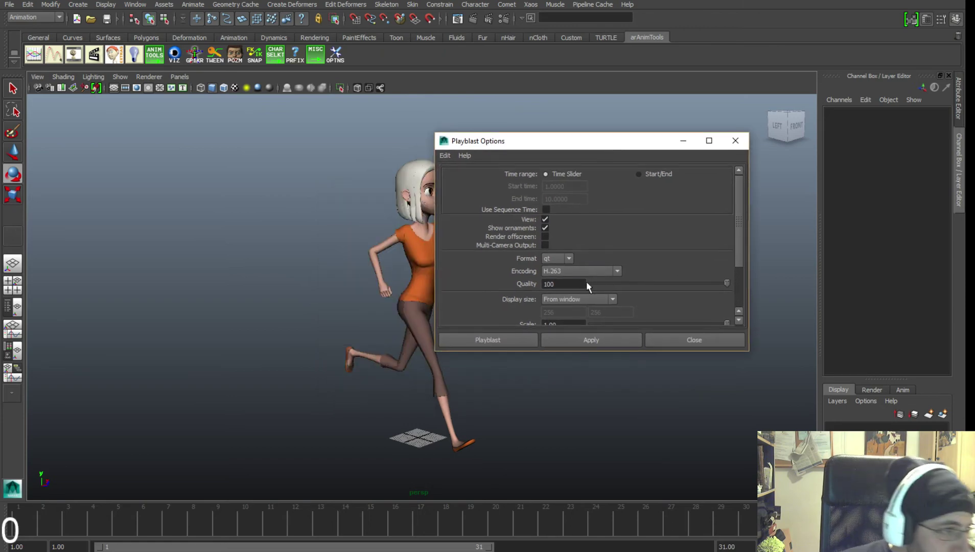
{"action": "scroll", "coordinate": [603, 276], "scroll_direction": "down", "scroll_amount": 3}
{"action": "left_click", "coordinate": [598, 204]}
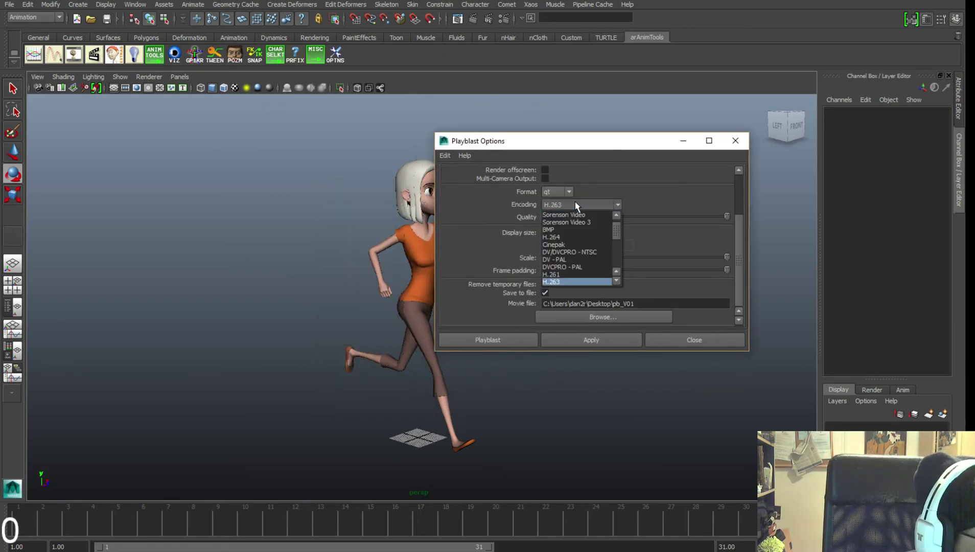
{"action": "left_click", "coordinate": [585, 238]}
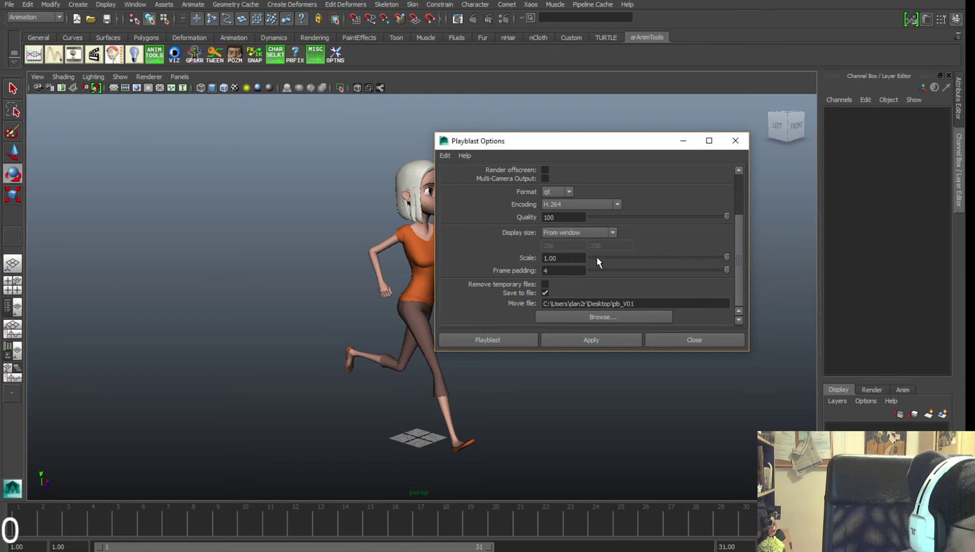
Keep the playblast display size at From window and run the playblast, overwriting the existing pb_V01 movie.
{"action": "left_click", "coordinate": [602, 234]}
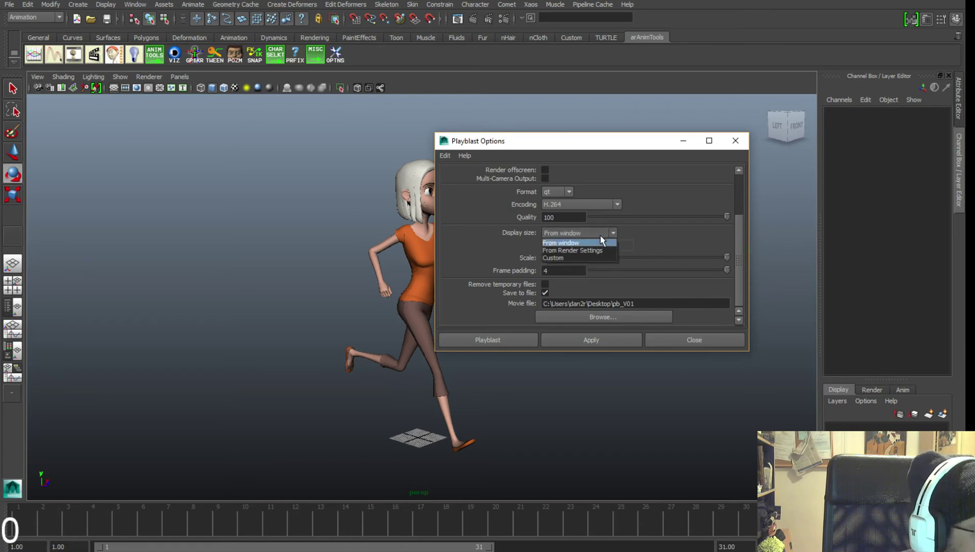
{"action": "left_click", "coordinate": [601, 243]}
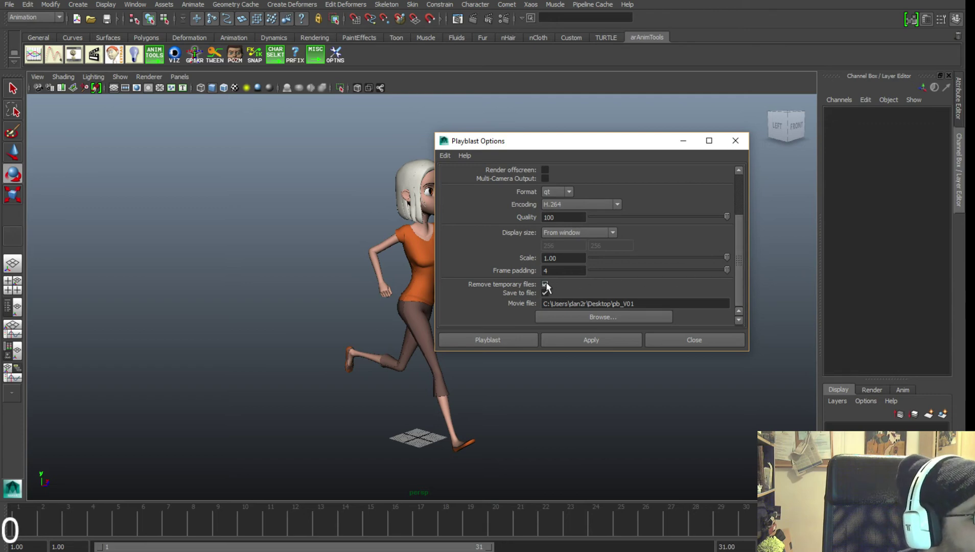
{"action": "scroll", "coordinate": [633, 273], "scroll_direction": "up", "scroll_amount": 3}
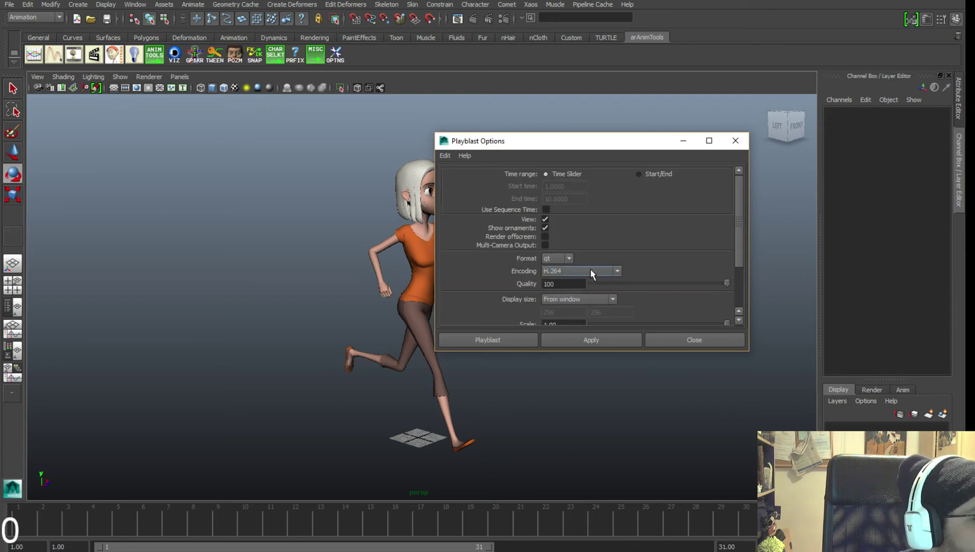
{"action": "left_click", "coordinate": [611, 340]}
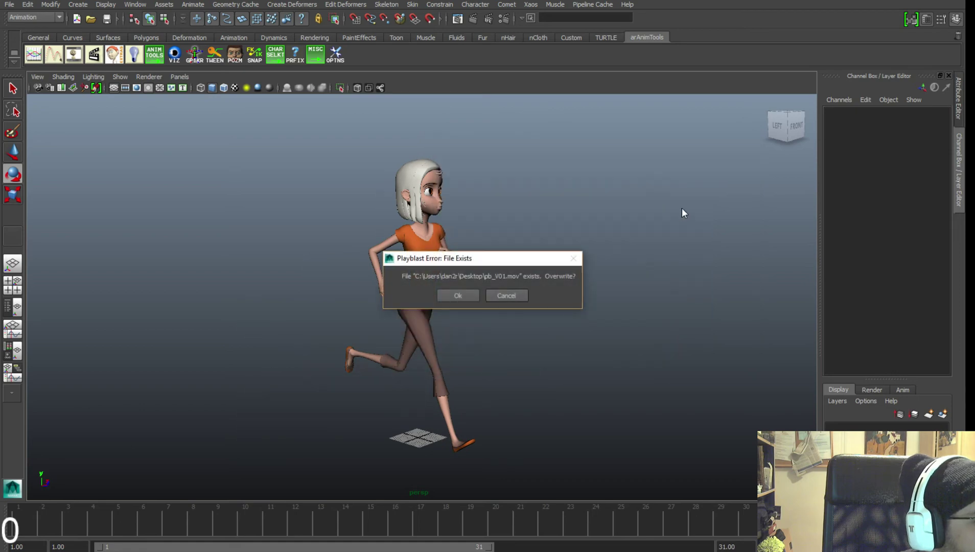
{"action": "left_click", "coordinate": [455, 290]}
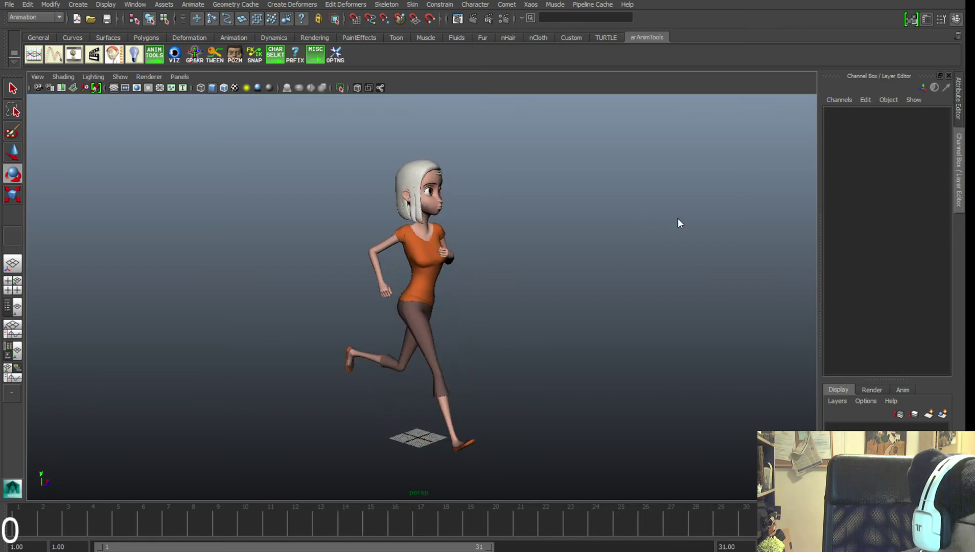
Switch to the Windows desktop, replay the re-exported pb_V01 movie in Películas y TV and close the player.
{"action": "left_click", "coordinate": [908, 0]}
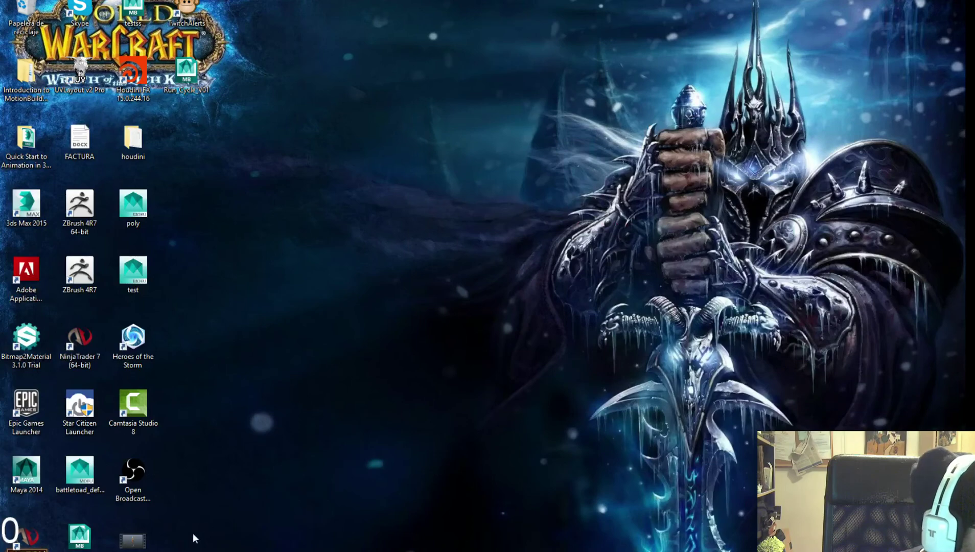
{"action": "double_click", "coordinate": [133, 539]}
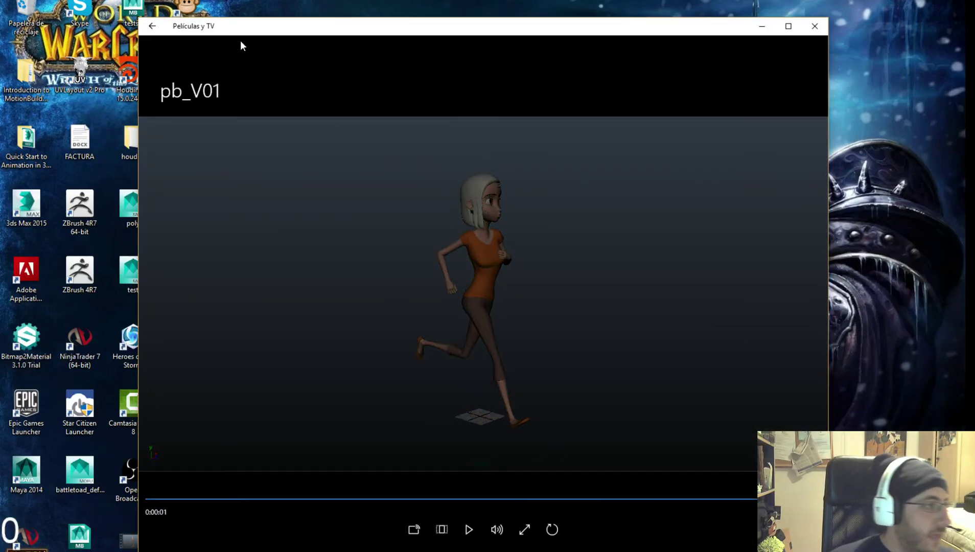
{"action": "left_click_drag", "start_coordinate": [241, 34], "coordinate": [234, 29]}
{"action": "left_click", "coordinate": [463, 525]}
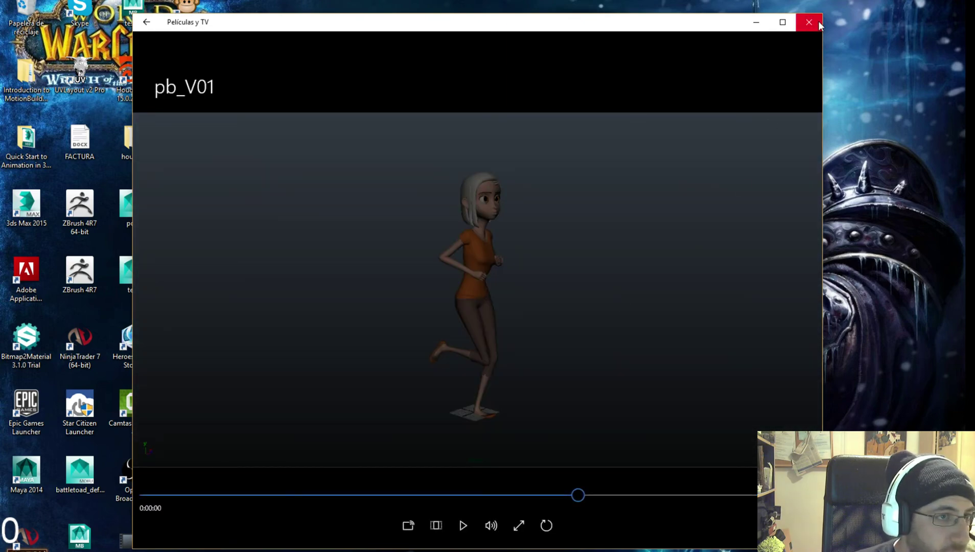
{"action": "left_click", "coordinate": [809, 22]}
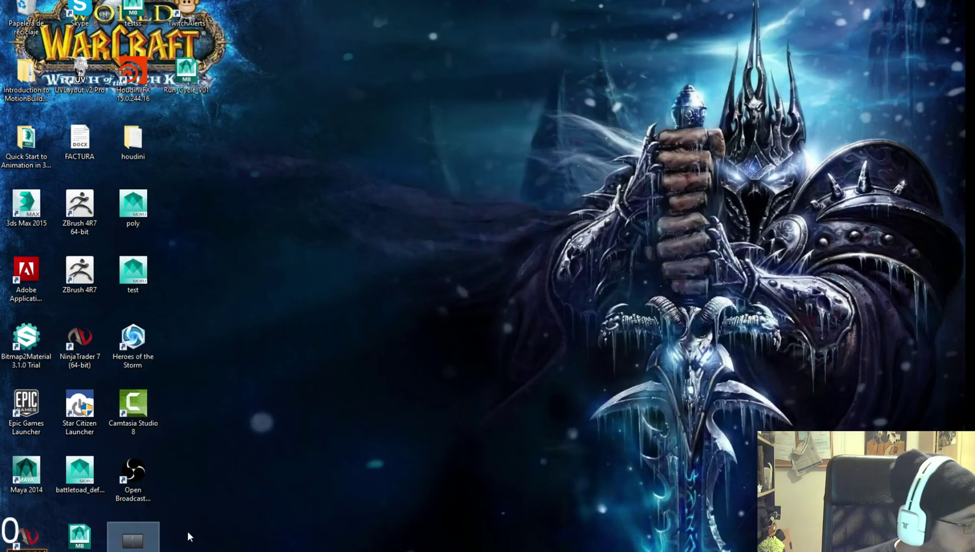
Open pb_V01 with QuickTime Player, review it playing in a loop and close the player.
{"action": "right_click", "coordinate": [133, 537]}
{"action": "mouse_move", "coordinate": [93, 347]}
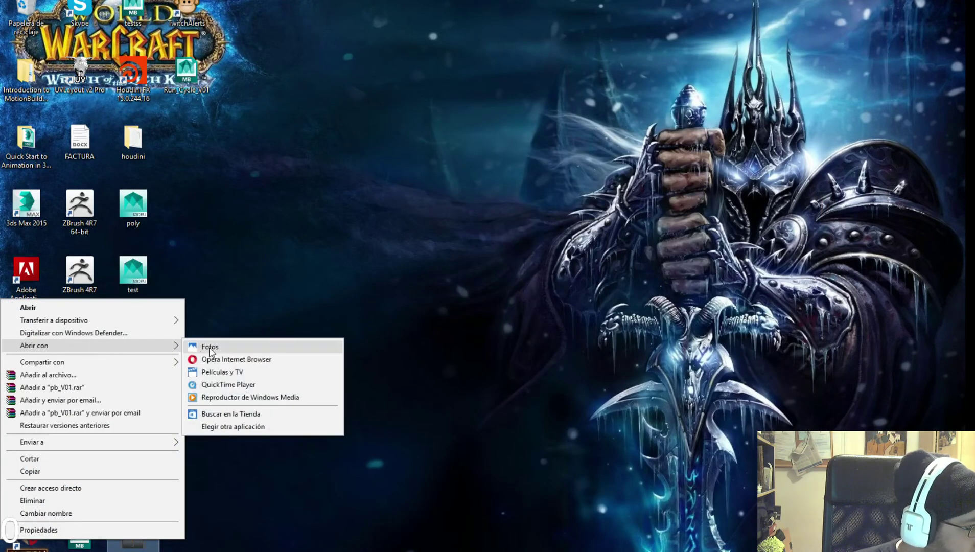
{"action": "left_click", "coordinate": [228, 384]}
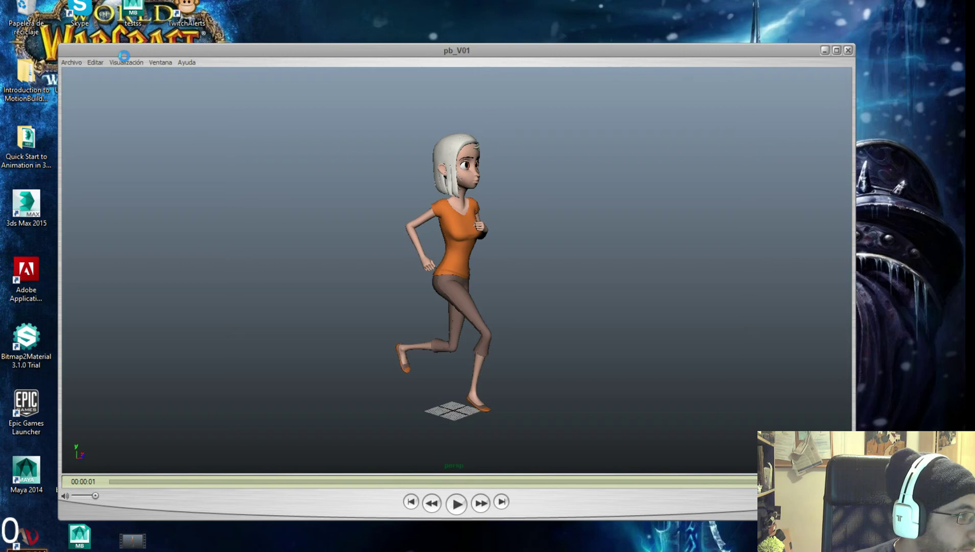
{"action": "left_click", "coordinate": [126, 62]}
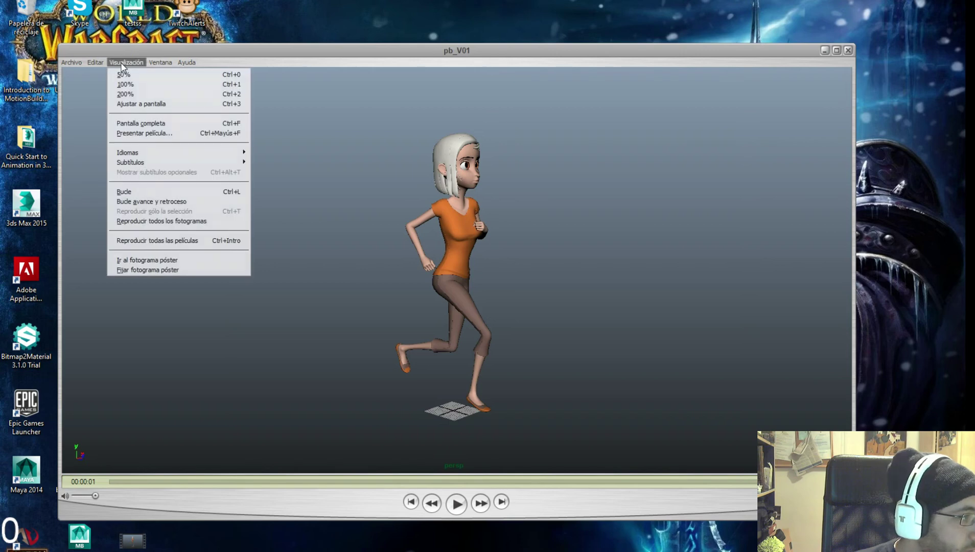
{"action": "left_click", "coordinate": [200, 191]}
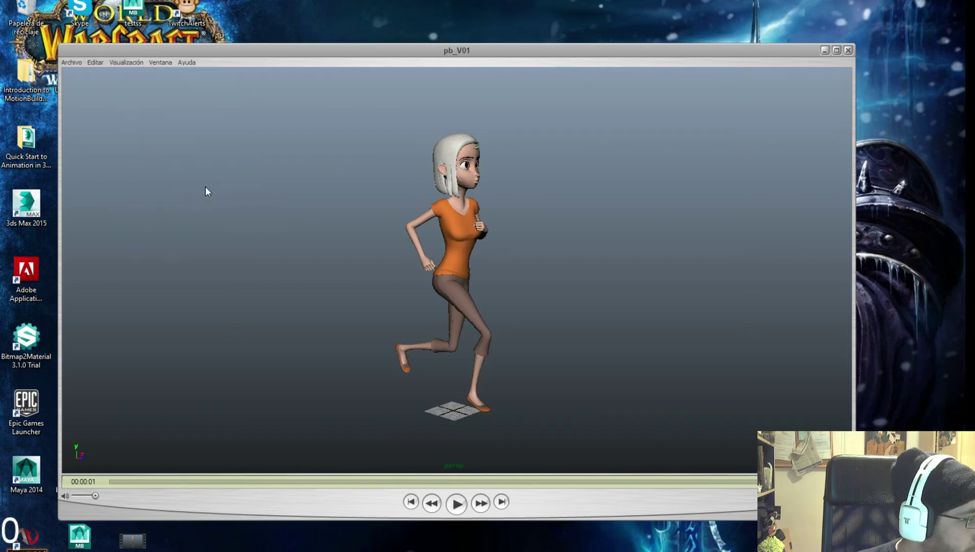
{"action": "key", "text": "space"}
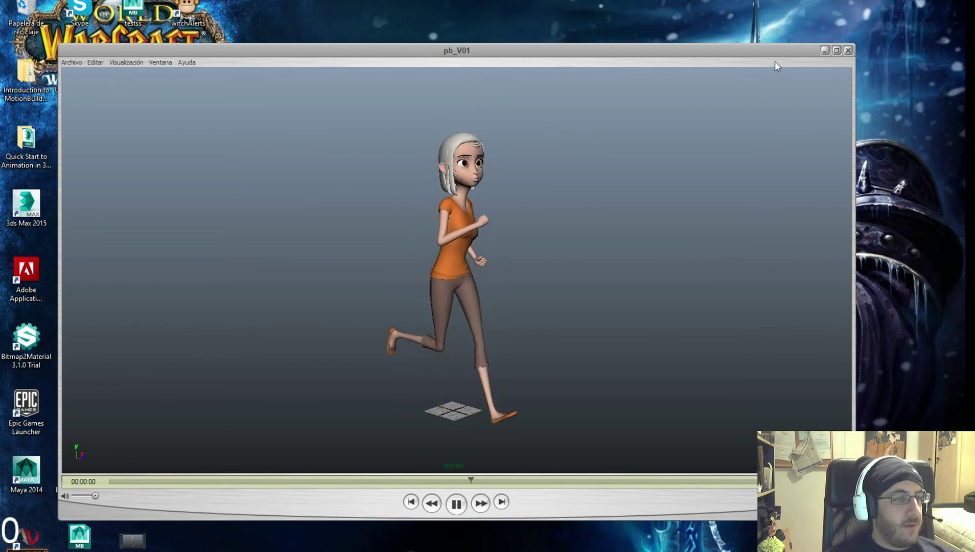
{"action": "left_click", "coordinate": [848, 50]}
Switch back to Maya, display the rig's control curves in the viewport and select all the character's controls.
{"action": "key", "text": "alt+Tab"}
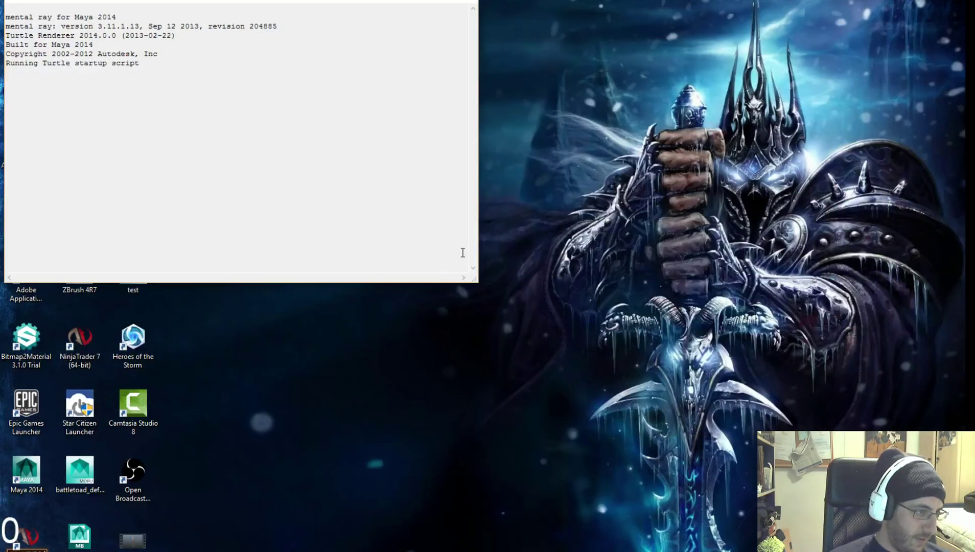
{"action": "key", "text": "alt+Tab"}
{"action": "key", "text": "Tab"}
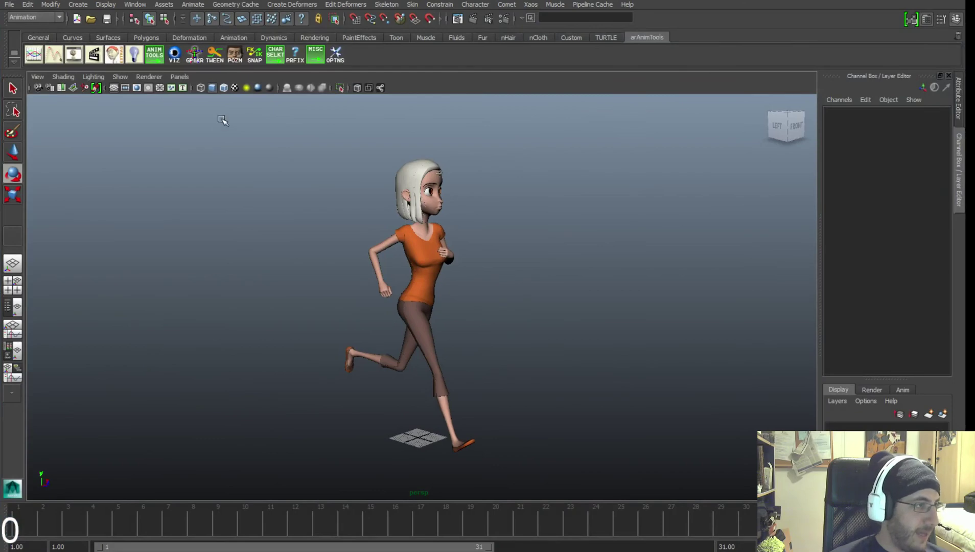
{"action": "left_click", "coordinate": [126, 77]}
{"action": "left_click", "coordinate": [136, 128]}
{"action": "left_click_drag", "start_coordinate": [218, 192], "coordinate": [457, 380]}
Open the Graph Editor enlarged to full screen and frame the animation curves of the selected controls.
{"action": "left_click", "coordinate": [127, 5]}
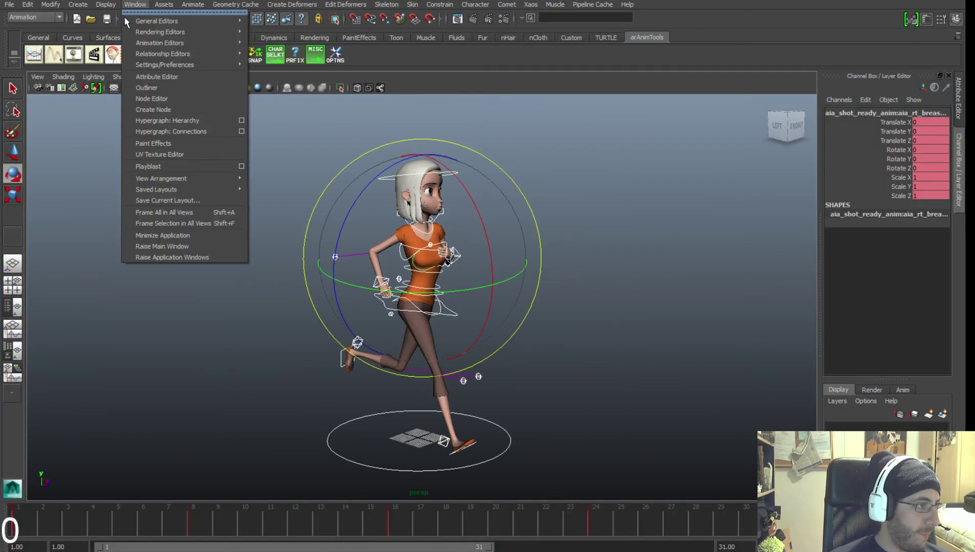
{"action": "mouse_move", "coordinate": [148, 45]}
{"action": "left_click", "coordinate": [269, 45]}
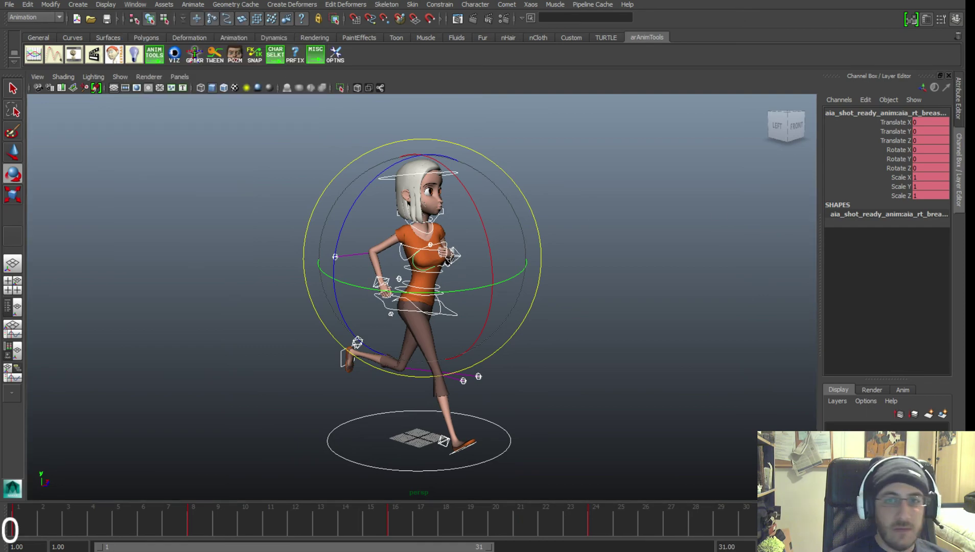
{"action": "left_click_drag", "start_coordinate": [805, 84], "coordinate": [440, 105]}
{"action": "double_click", "coordinate": [443, 106]}
{"action": "right_click_drag", "start_coordinate": [634, 207], "coordinate": [488, 194], "text": "alt"}
{"action": "key", "text": "f"}
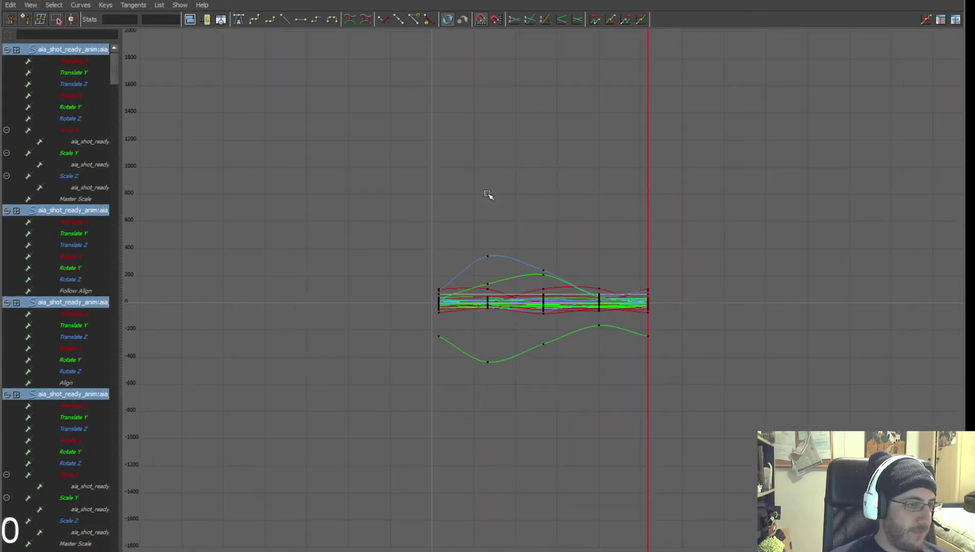
Select all keys on the animation curves and convert their tangents to stepped.
{"action": "left_click_drag", "start_coordinate": [798, 394], "coordinate": [372, 175]}
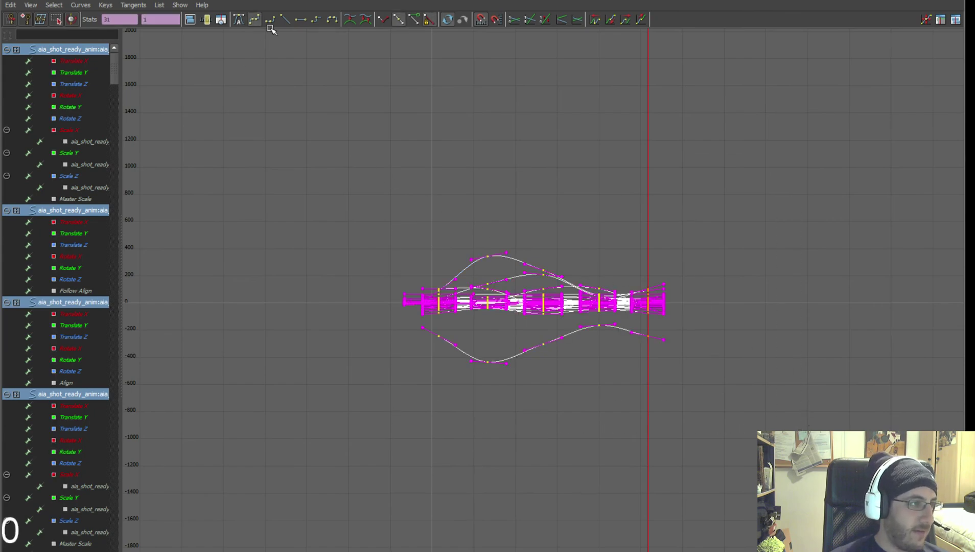
{"action": "key", "text": "f"}
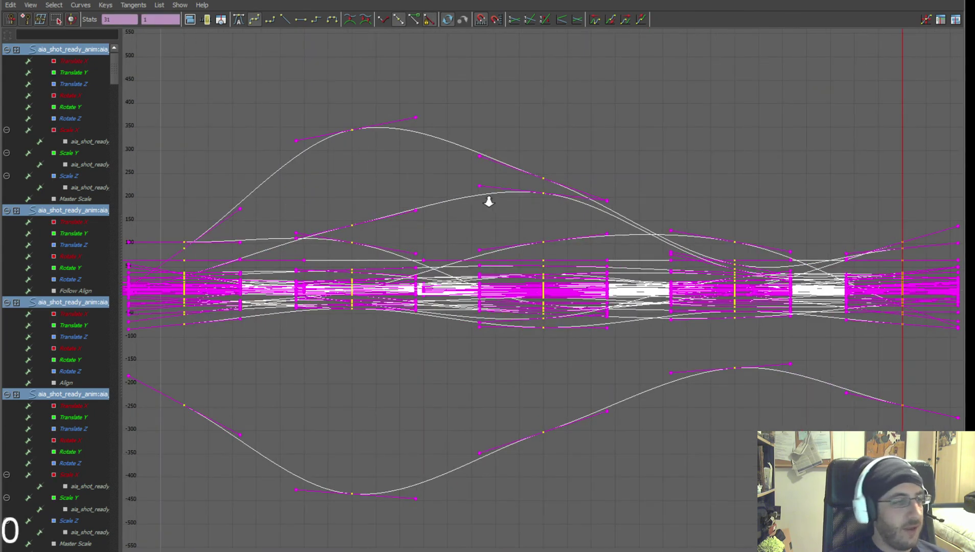
{"action": "right_click_drag", "start_coordinate": [489, 202], "coordinate": [483, 198], "text": "alt"}
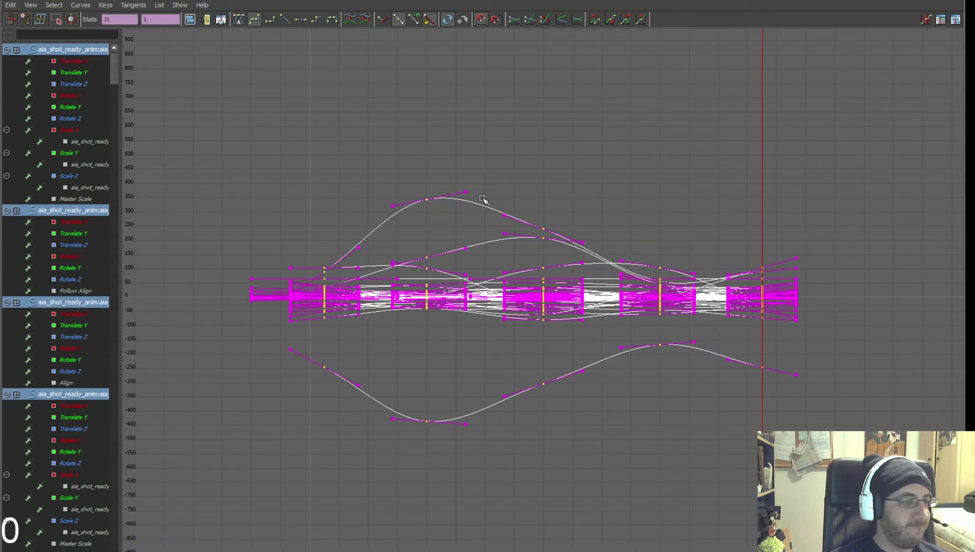
{"action": "left_click", "coordinate": [318, 21]}
{"action": "left_click", "coordinate": [392, 230]}
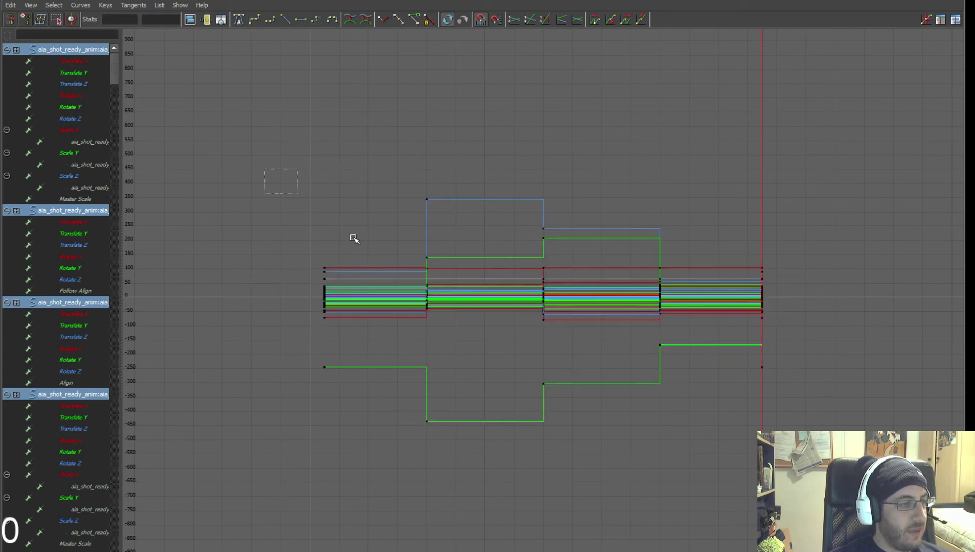
Apply flat and finally stepped tangents to the frame 1 keys, and return to the viewport with the controls deselected.
{"action": "left_click_drag", "start_coordinate": [353, 238], "coordinate": [767, 393]}
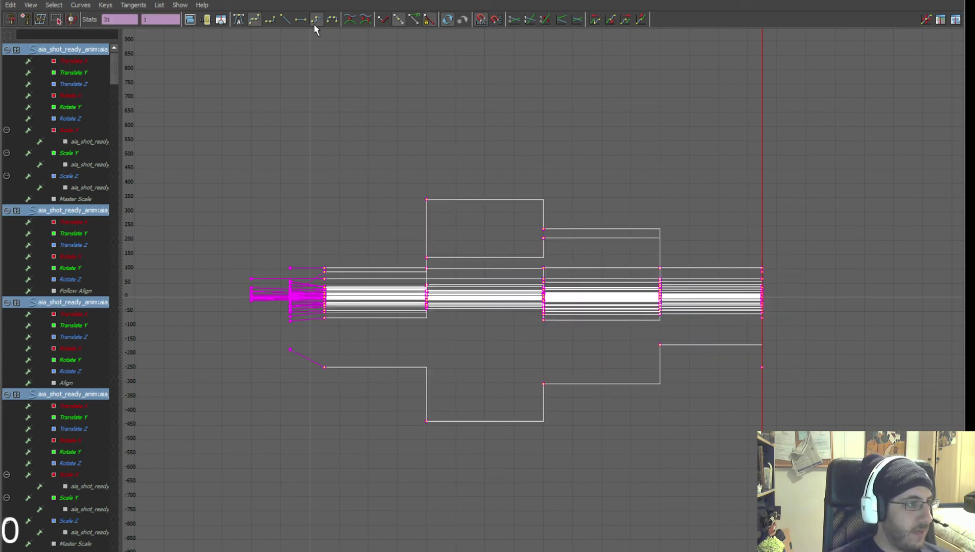
{"action": "left_click_drag", "start_coordinate": [344, 418], "coordinate": [281, 42]}
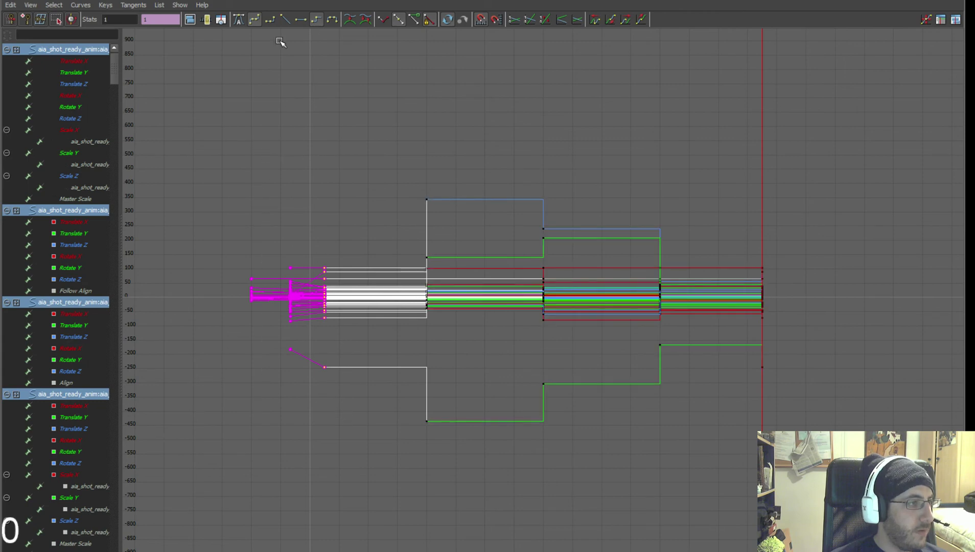
{"action": "left_click", "coordinate": [301, 20]}
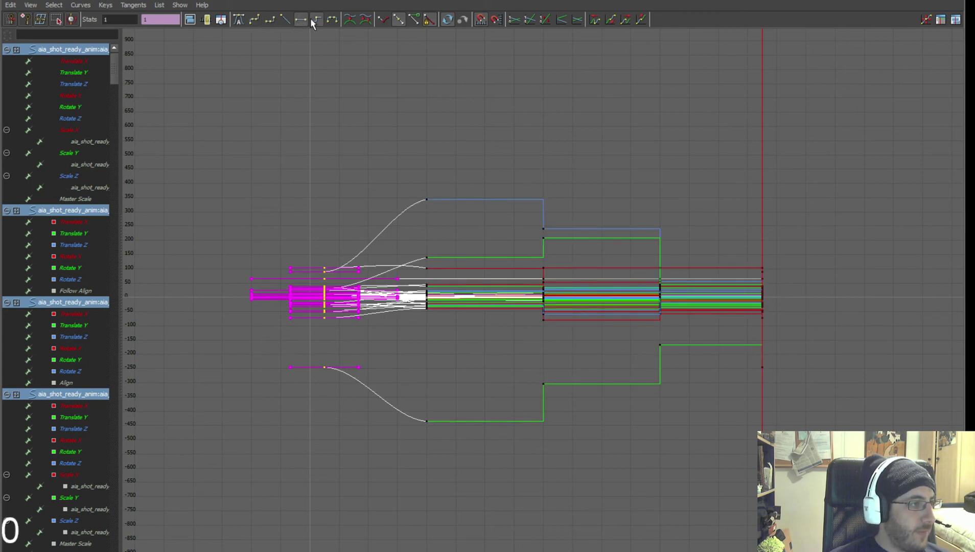
{"action": "left_click", "coordinate": [316, 19]}
{"action": "left_click_drag", "start_coordinate": [211, 147], "coordinate": [766, 541]}
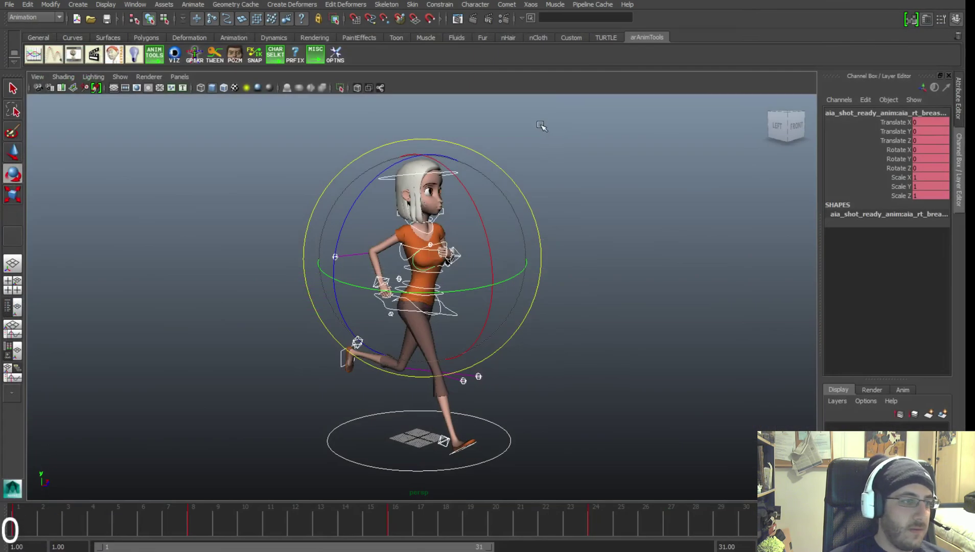
{"action": "left_click", "coordinate": [304, 384]}
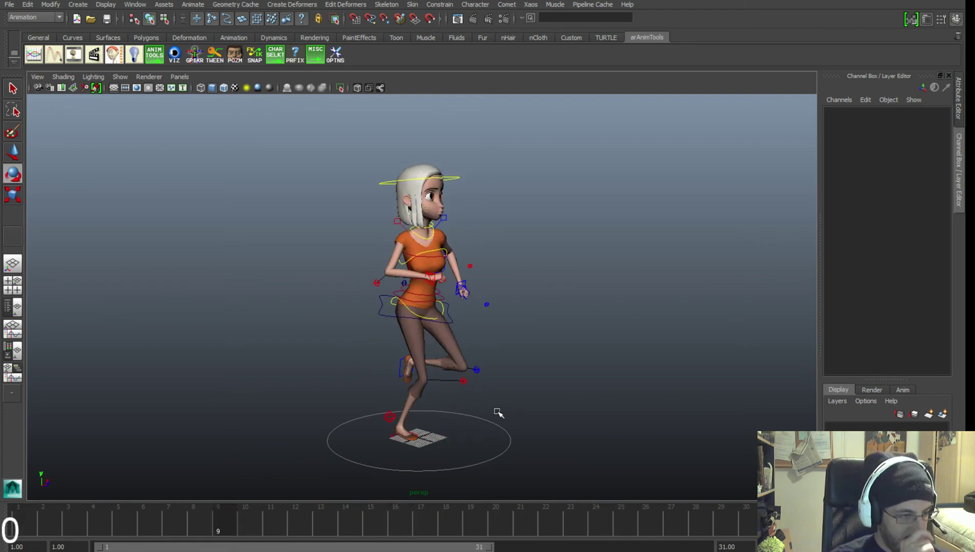
Stop the playback and open the Animation settings in the preferences.
{"action": "key", "text": "Escape"}
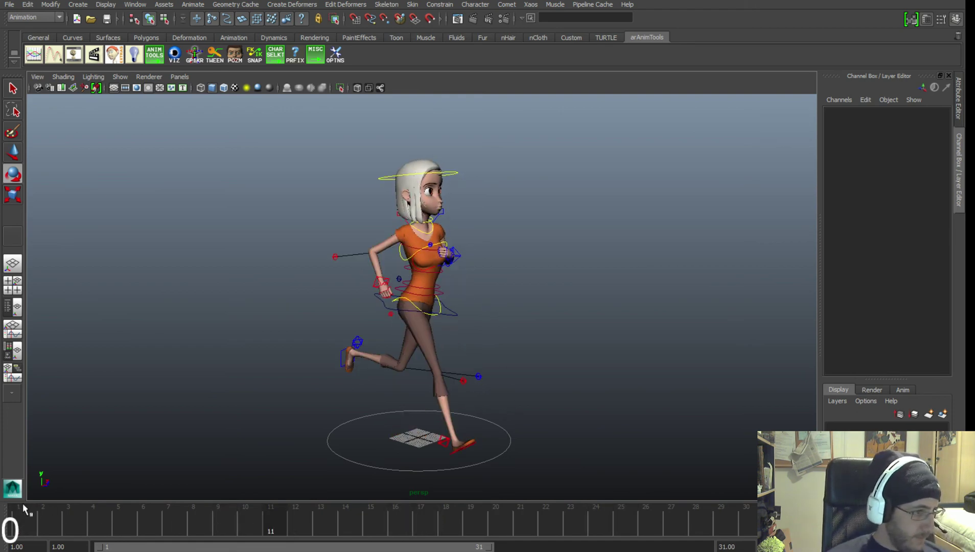
{"action": "left_click", "coordinate": [957, 549]}
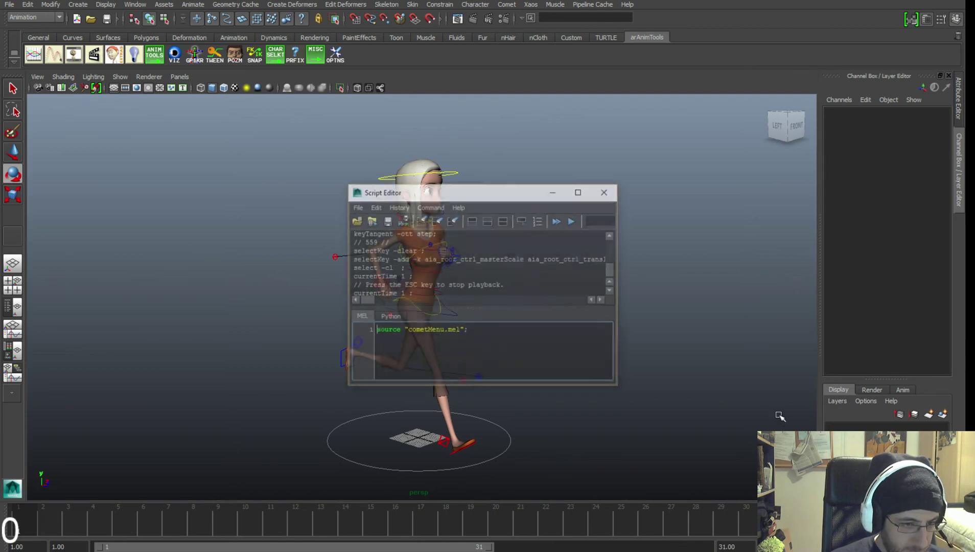
{"action": "left_click", "coordinate": [606, 191]}
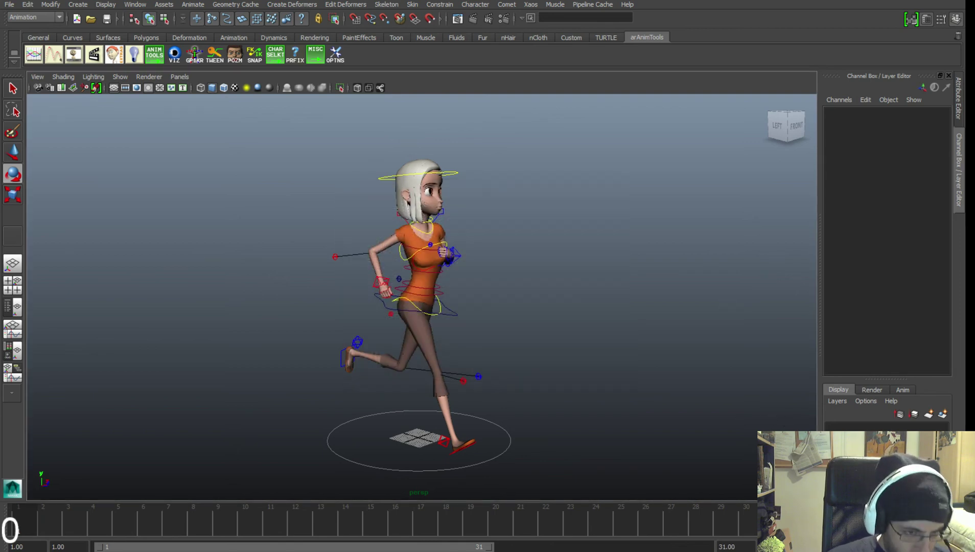
{"action": "left_click", "coordinate": [957, 547]}
{"action": "left_click_drag", "start_coordinate": [604, 117], "coordinate": [400, 116]}
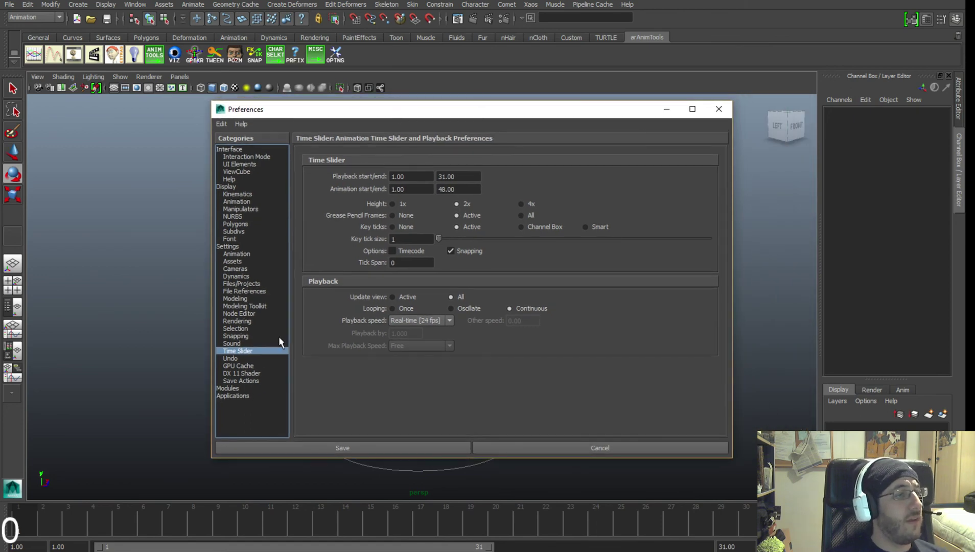
{"action": "left_click", "coordinate": [234, 261]}
{"action": "left_click", "coordinate": [241, 254]}
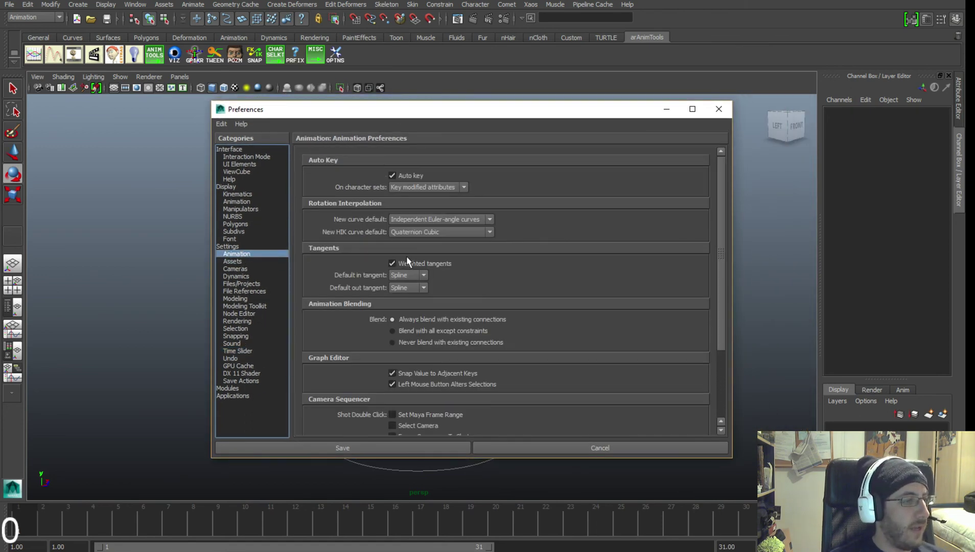
Set both the default in tangent and the default out tangent to Clamped and save the preferences.
{"action": "left_click", "coordinate": [402, 276]}
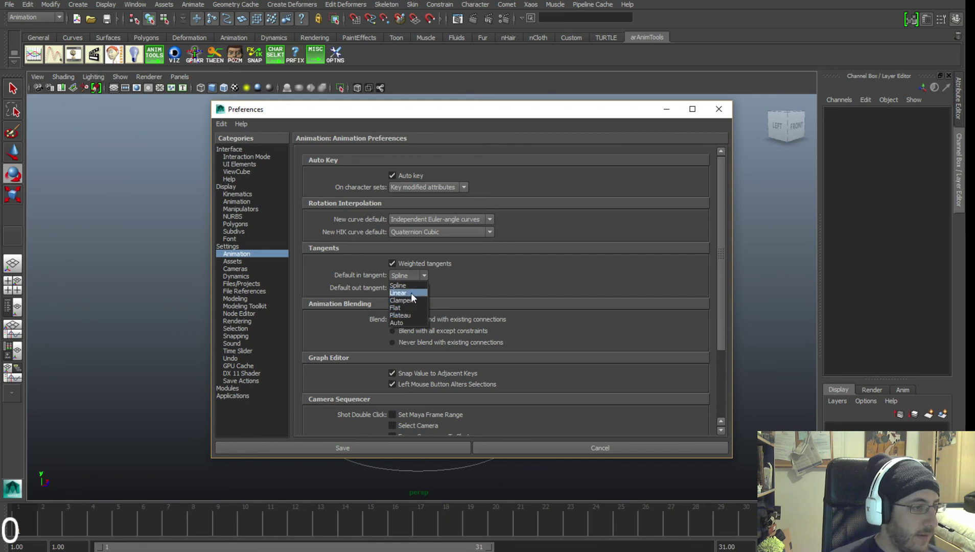
{"action": "left_click", "coordinate": [410, 293]}
{"action": "left_click", "coordinate": [409, 275]}
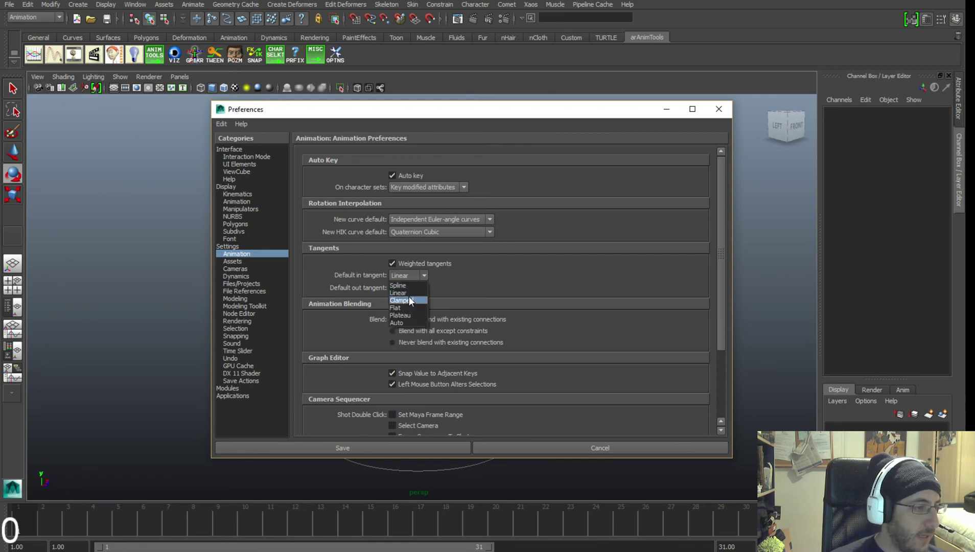
{"action": "left_click", "coordinate": [402, 300]}
{"action": "left_click", "coordinate": [407, 288]}
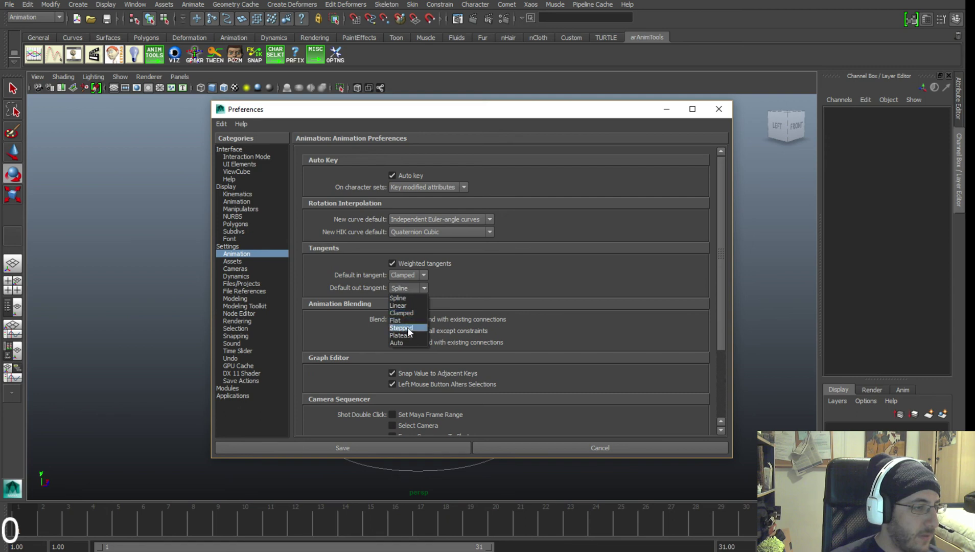
{"action": "left_click", "coordinate": [408, 314]}
{"action": "left_click", "coordinate": [438, 449]}
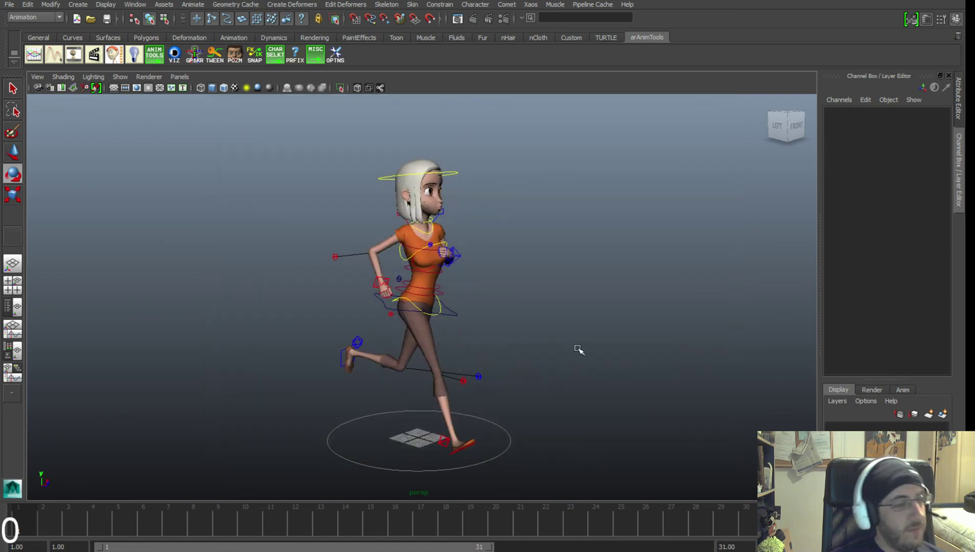
Examine the stepped run cycle from the front and from the side by playing it back and scrubbing through its frames.
{"action": "left_click_drag", "start_coordinate": [577, 347], "coordinate": [264, 397], "text": "alt"}
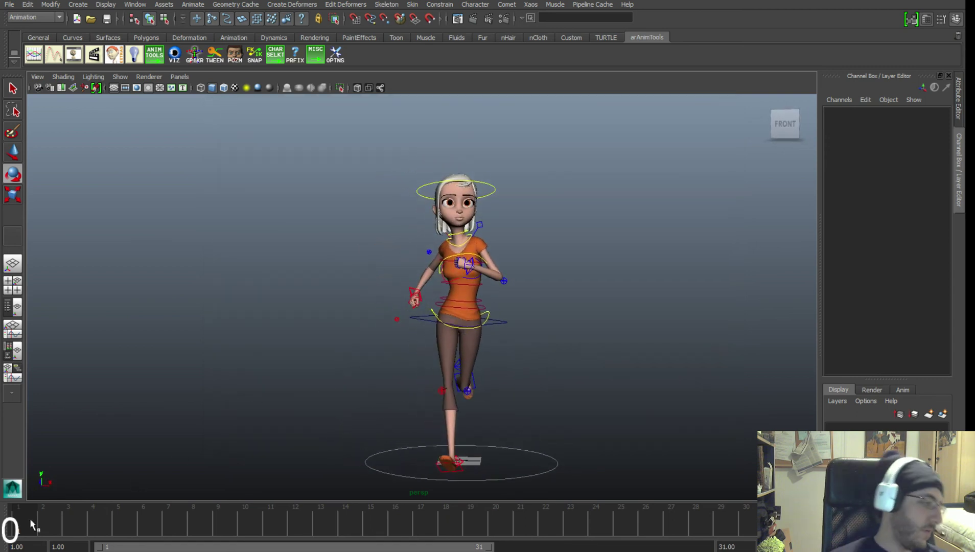
{"action": "left_click_drag", "start_coordinate": [30, 519], "coordinate": [384, 523]}
{"action": "left_click_drag", "start_coordinate": [128, 503], "coordinate": [11, 469]}
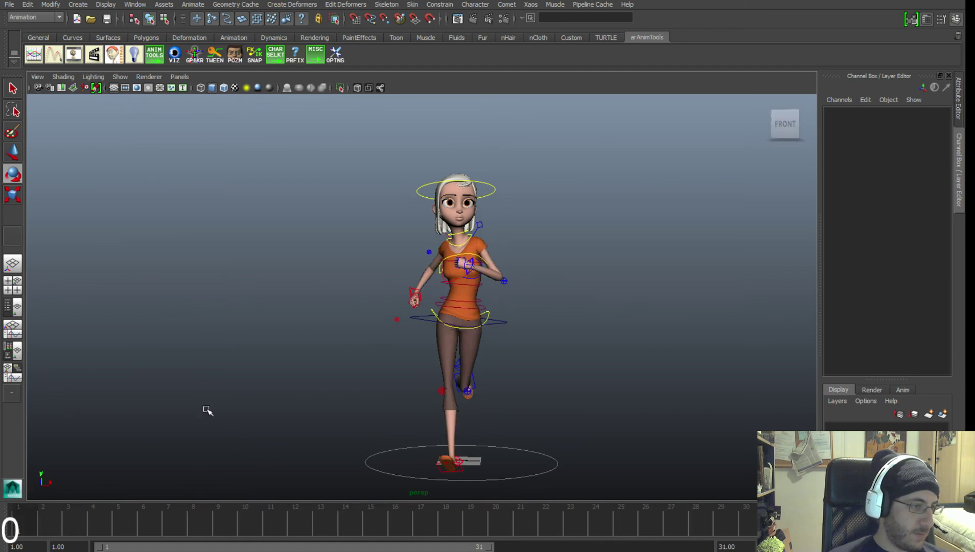
{"action": "key", "text": "alt+v"}
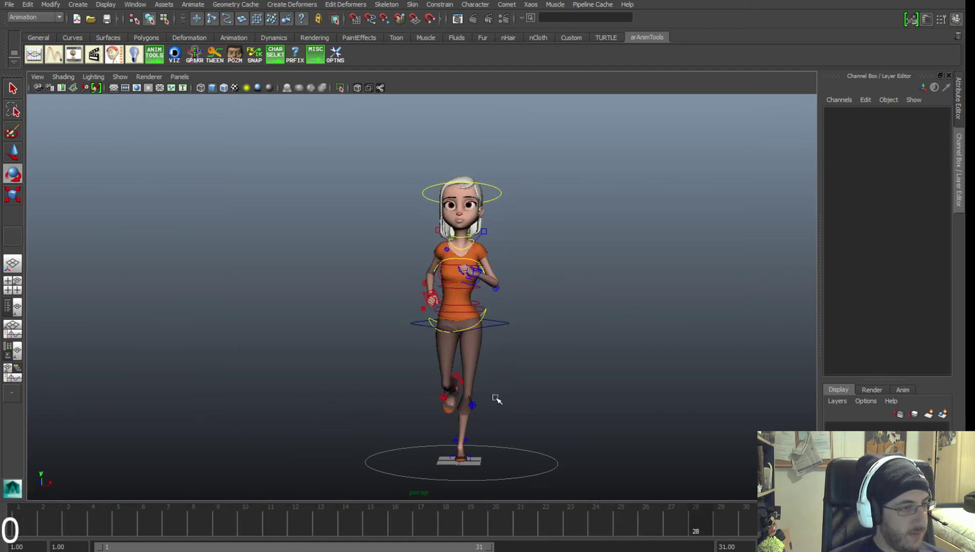
{"action": "left_click_drag", "start_coordinate": [435, 313], "coordinate": [494, 296], "text": "alt"}
{"action": "right_click_drag", "start_coordinate": [494, 297], "coordinate": [466, 344], "text": "alt"}
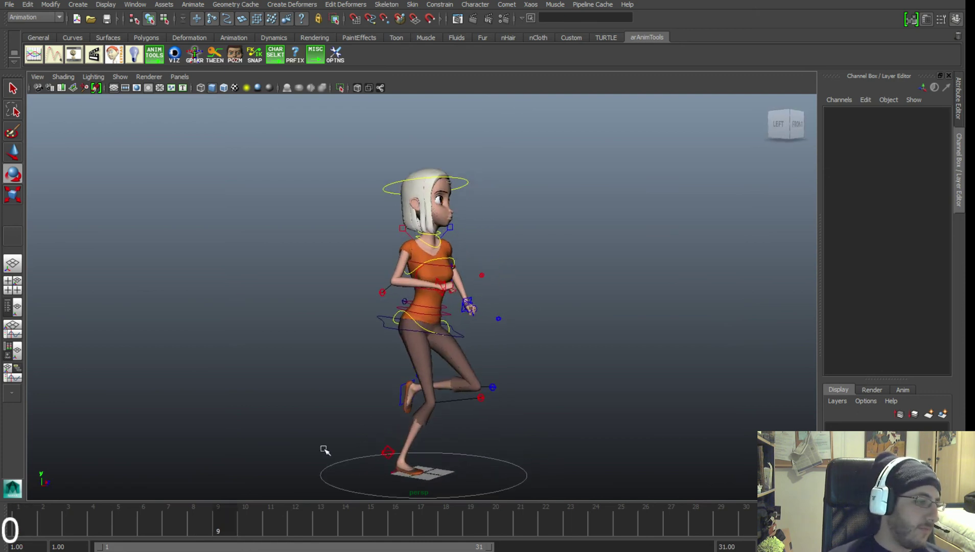
{"action": "left_click_drag", "start_coordinate": [113, 507], "coordinate": [235, 505]}
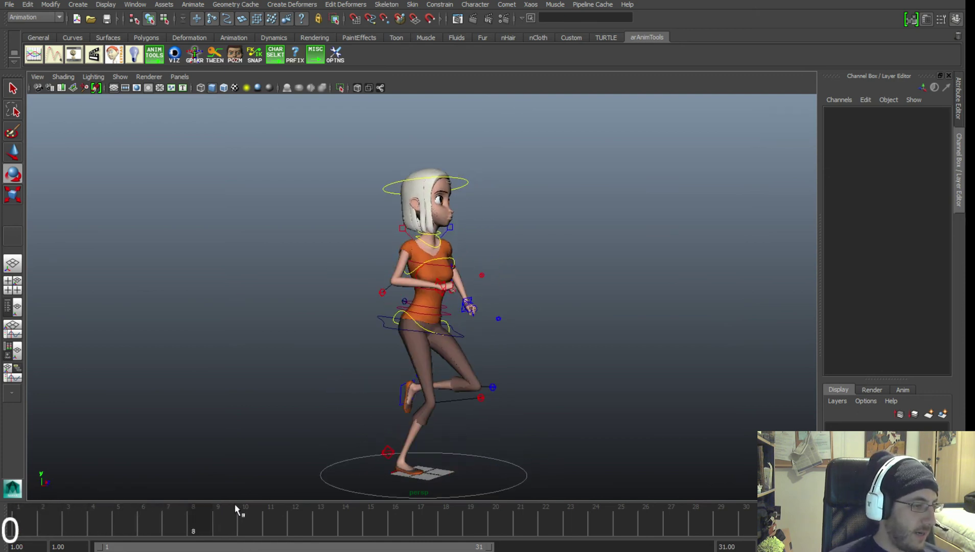
{"action": "left_click_drag", "start_coordinate": [367, 504], "coordinate": [443, 409]}
{"action": "left_click_drag", "start_coordinate": [53, 515], "coordinate": [7, 513]}
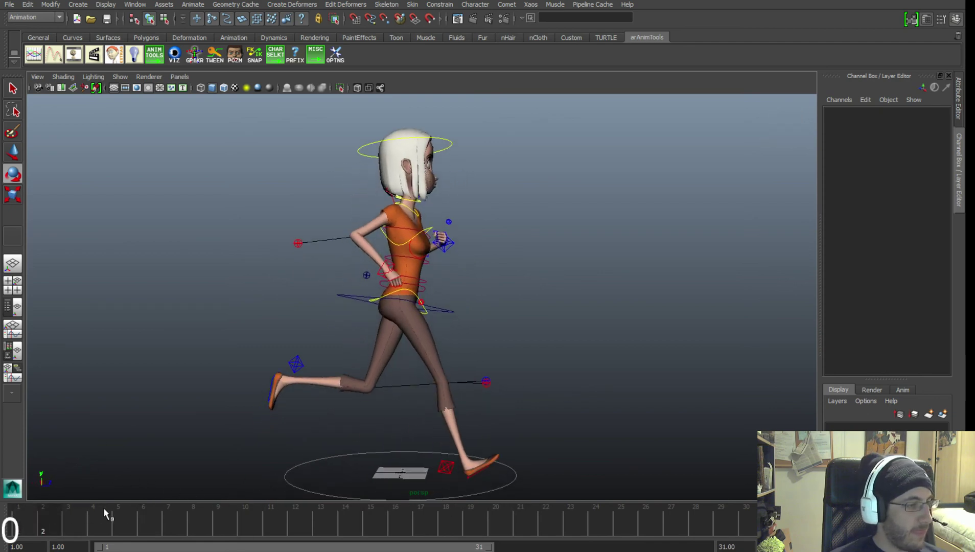
{"action": "left_click_drag", "start_coordinate": [198, 507], "coordinate": [262, 507]}
{"action": "left_click_drag", "start_coordinate": [384, 510], "coordinate": [775, 513]}
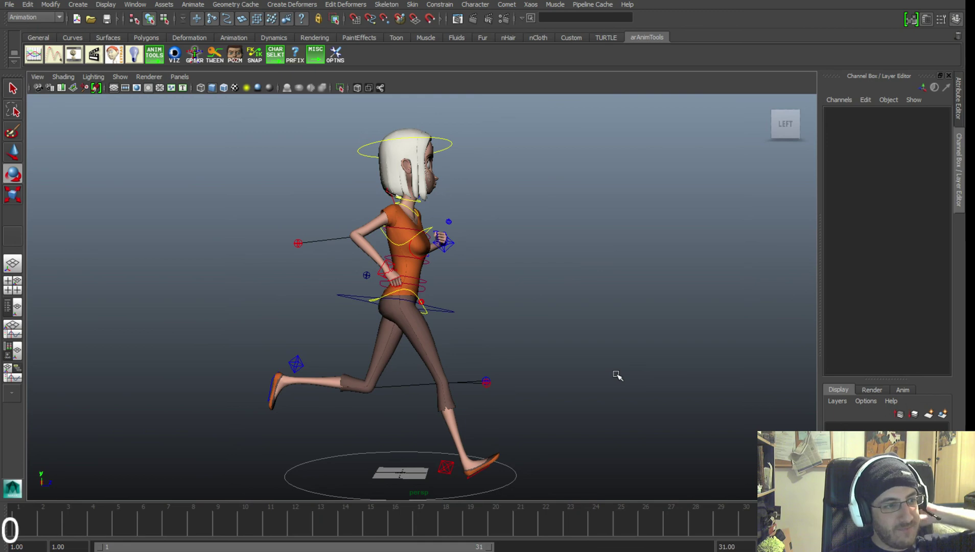
{"action": "left_click_drag", "start_coordinate": [571, 391], "coordinate": [438, 361], "text": "alt"}
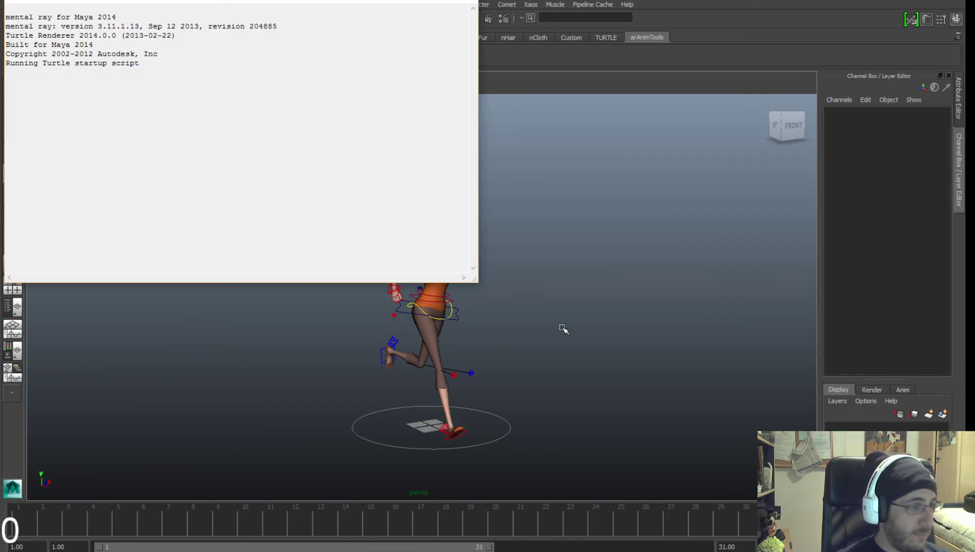
{"action": "key", "text": "alt+Tab"}
{"action": "key", "text": "alt+Tab"}
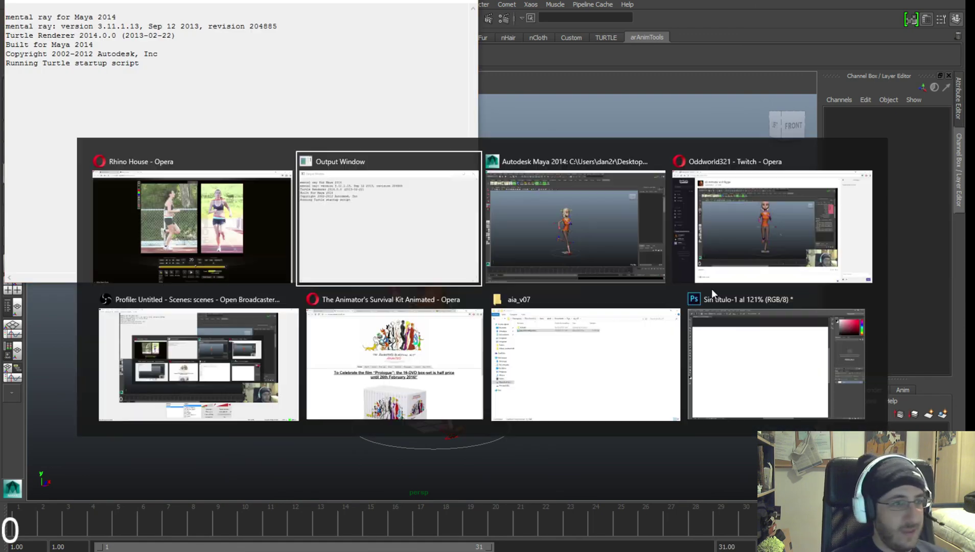
{"action": "key", "text": "alt+Tab"}
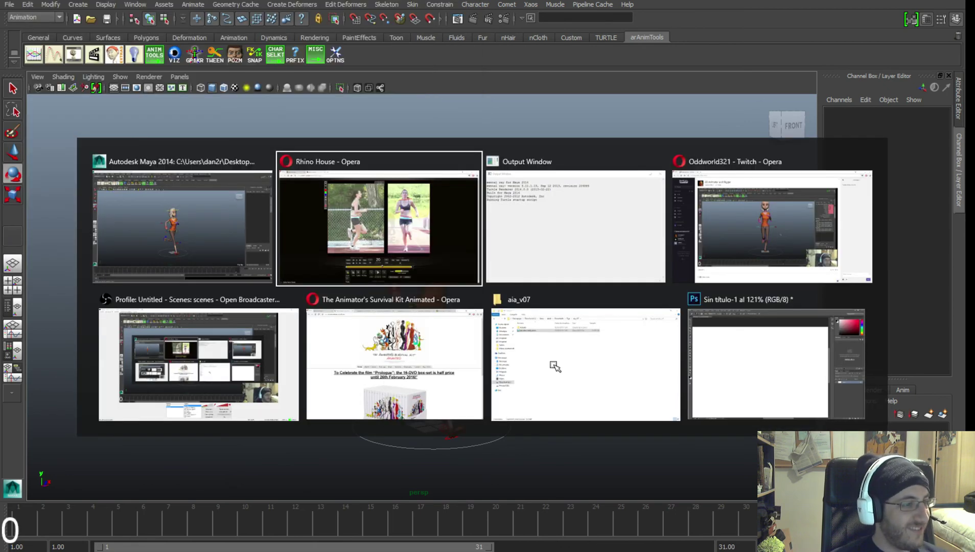
{"action": "left_click", "coordinate": [209, 352]}
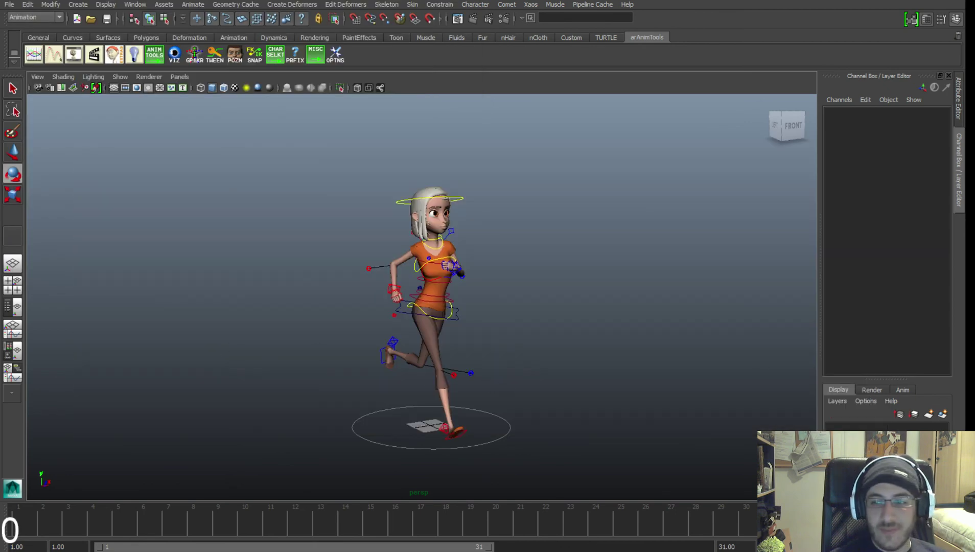